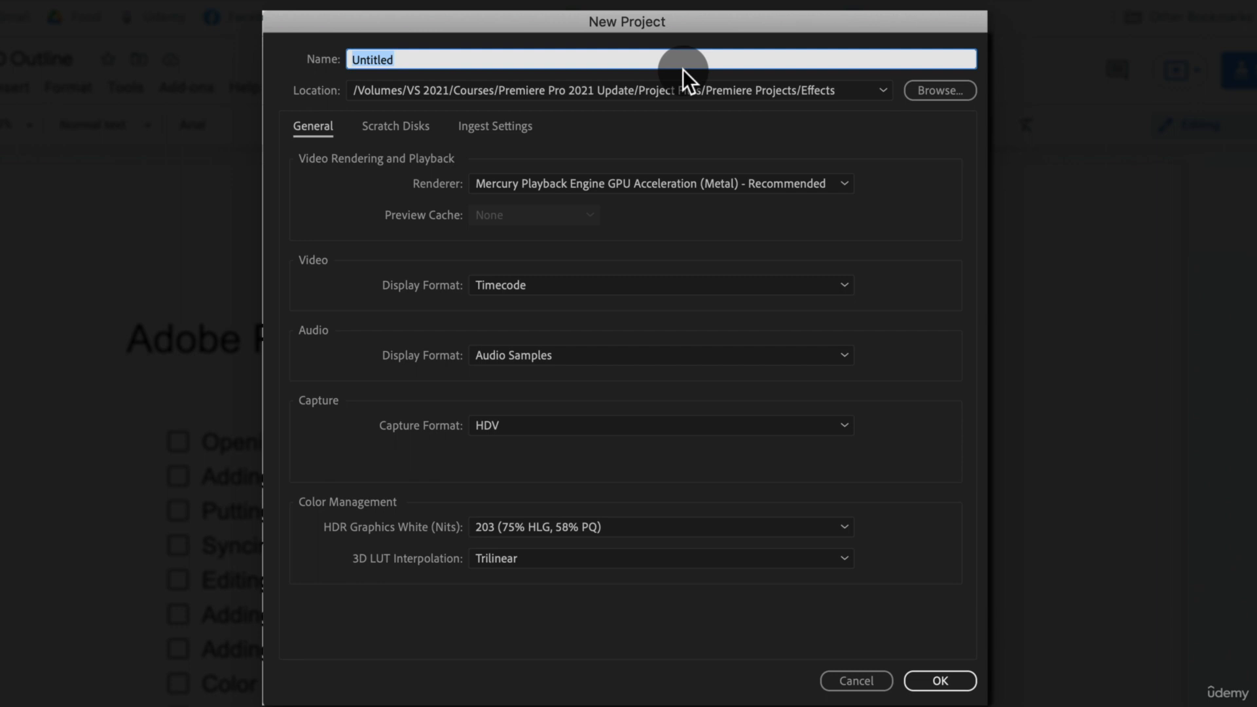
# Create a new project named Crash Course, stored on the Desktop, with the default settings.
pyautogui.write('Crash P')
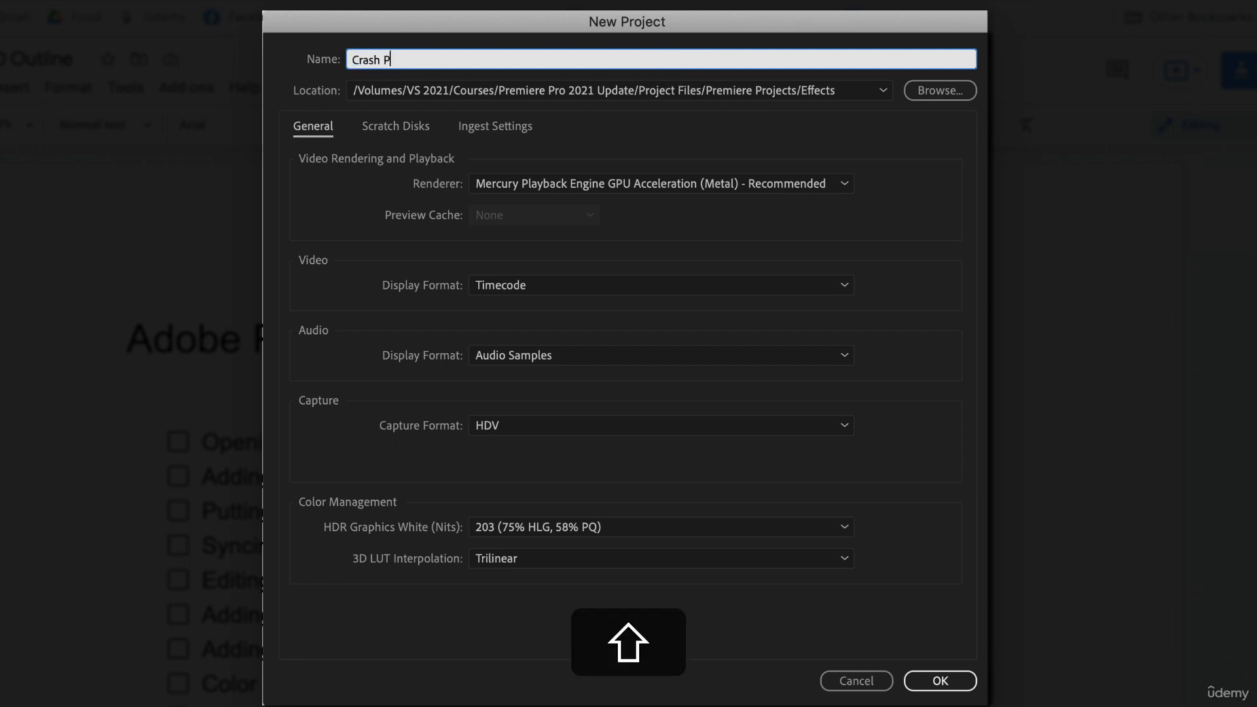
pyautogui.press('BackSpace')
pyautogui.write('Course')
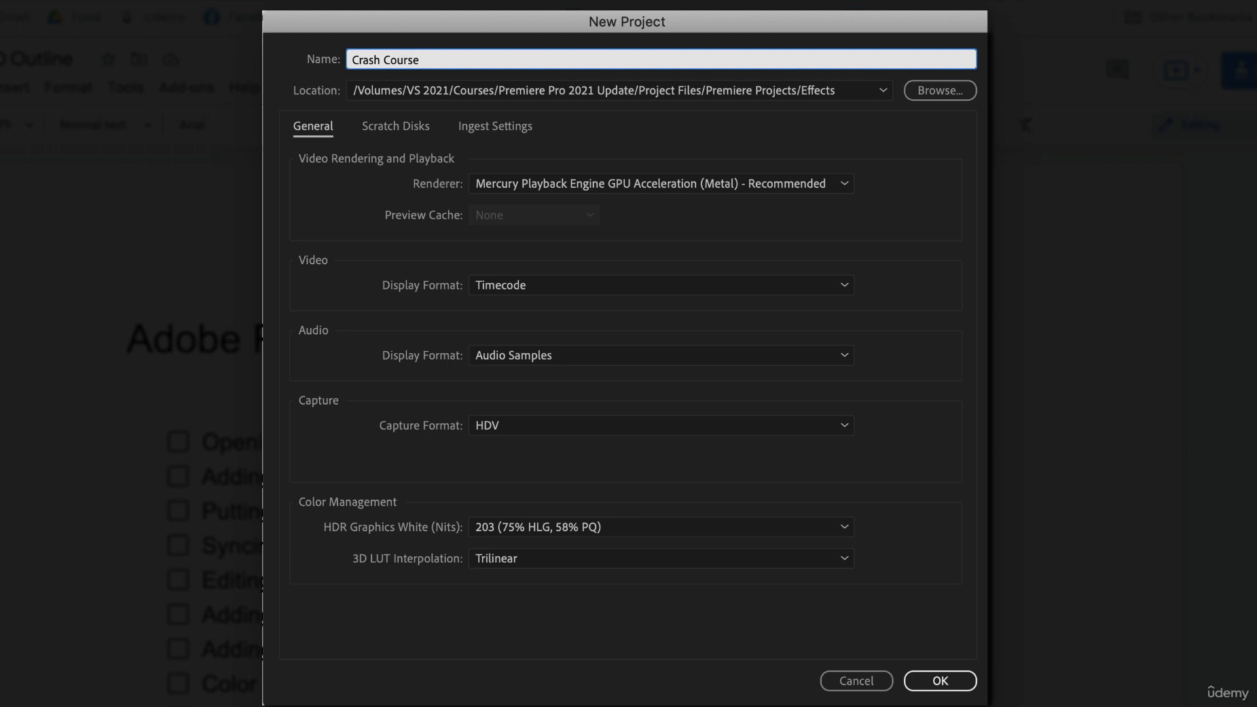
pyautogui.click(933, 86)
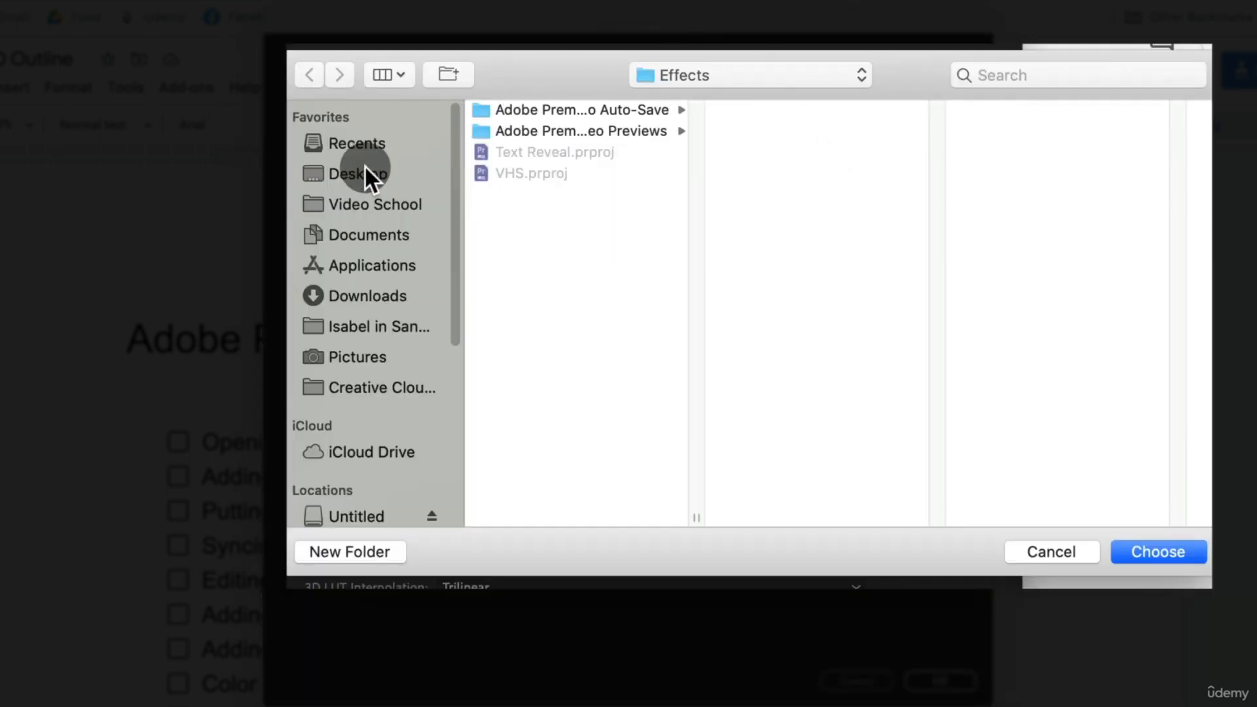
pyautogui.click(364, 173)
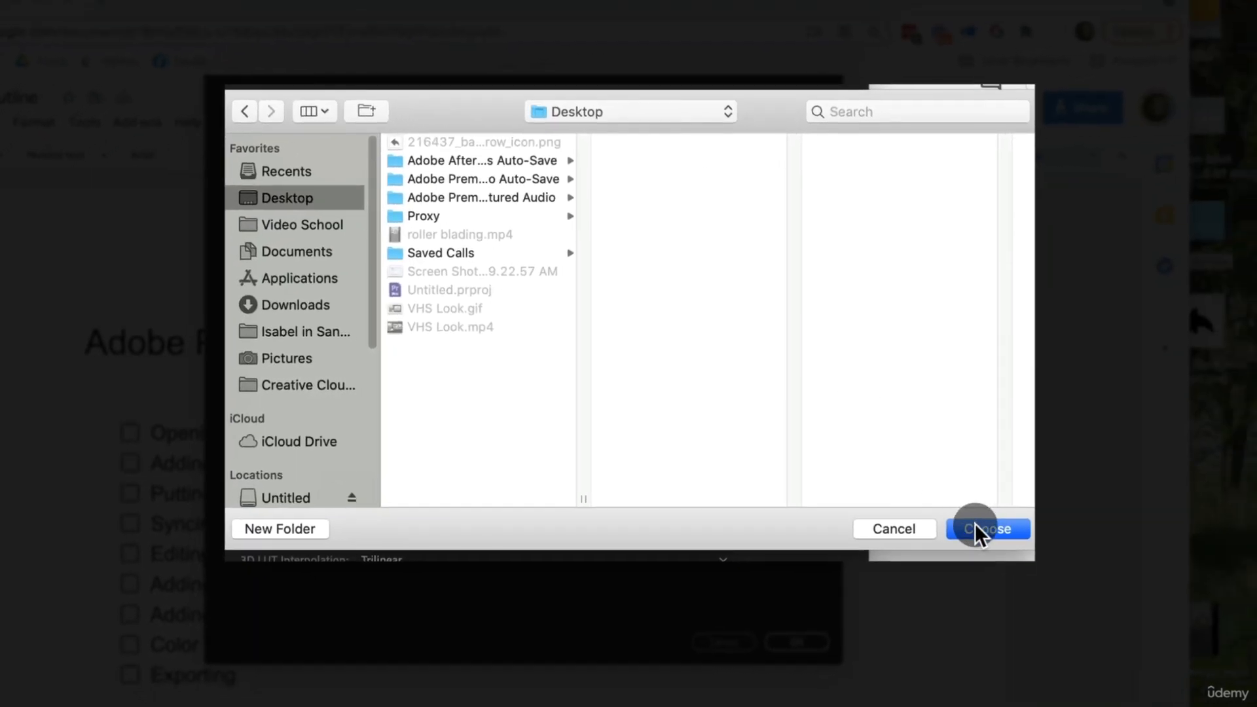
pyautogui.click(975, 527)
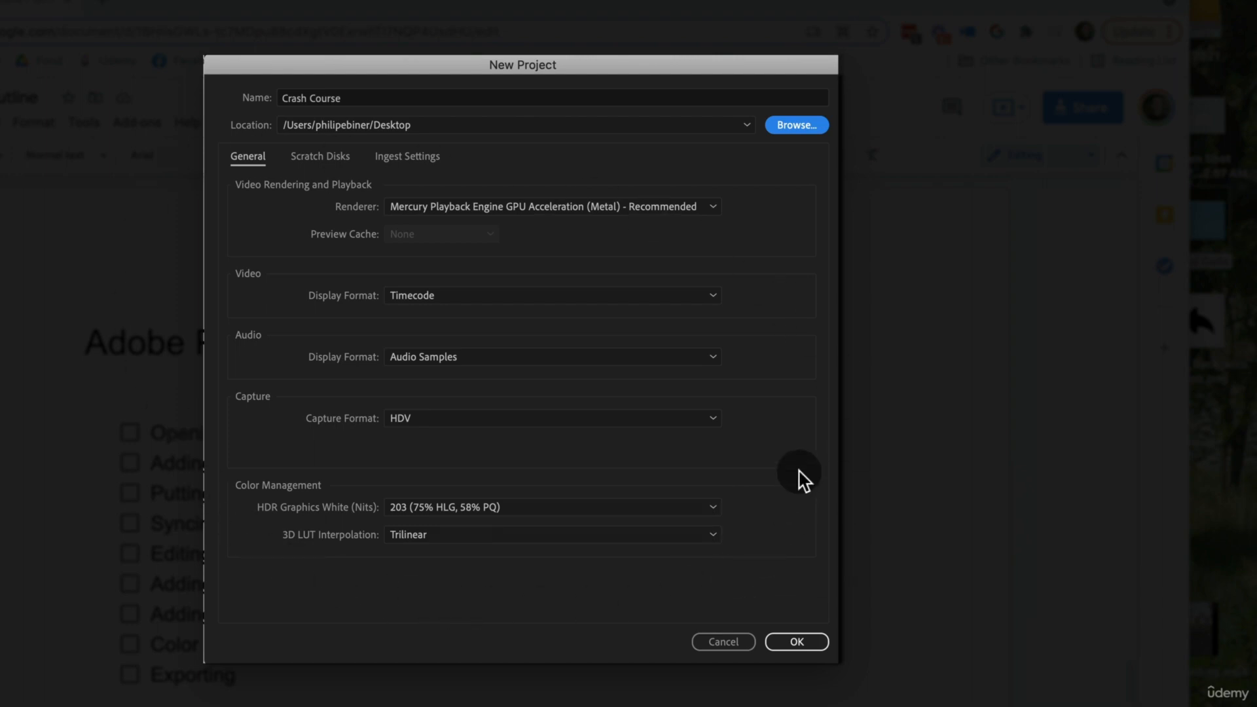
pyautogui.click(812, 642)
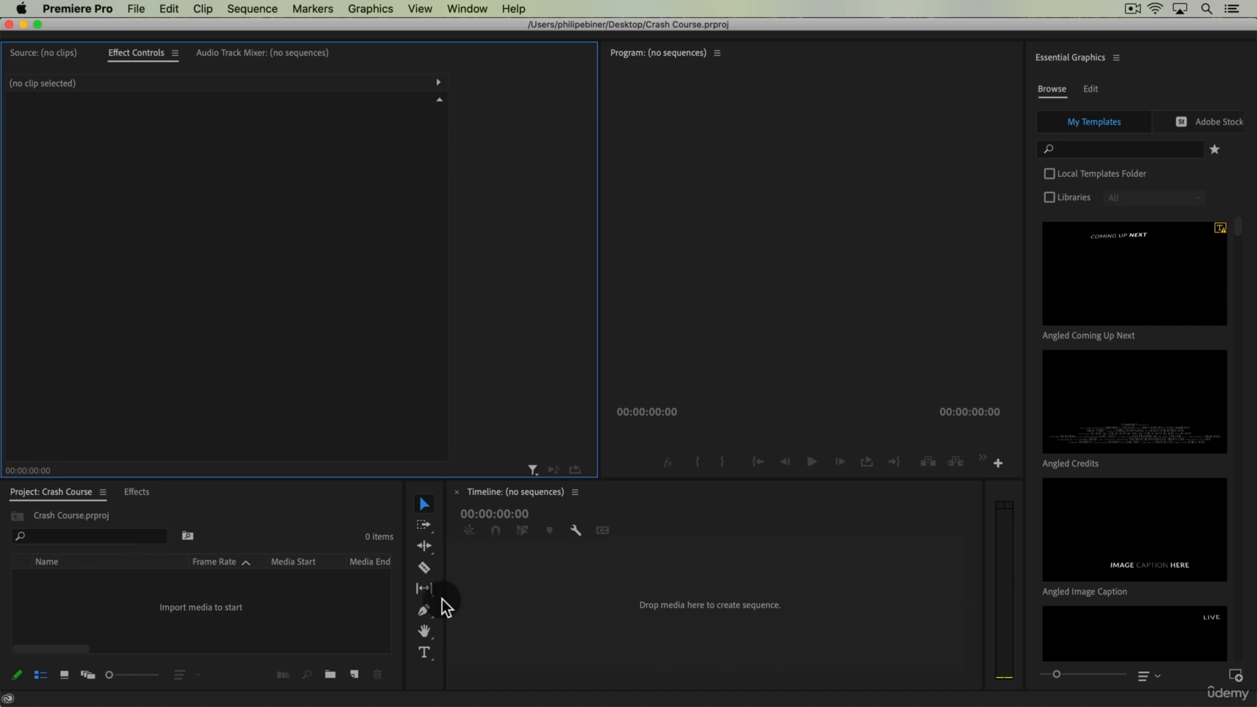
# Switch the interface to the Editing workspace.
pyautogui.click(466, 8)
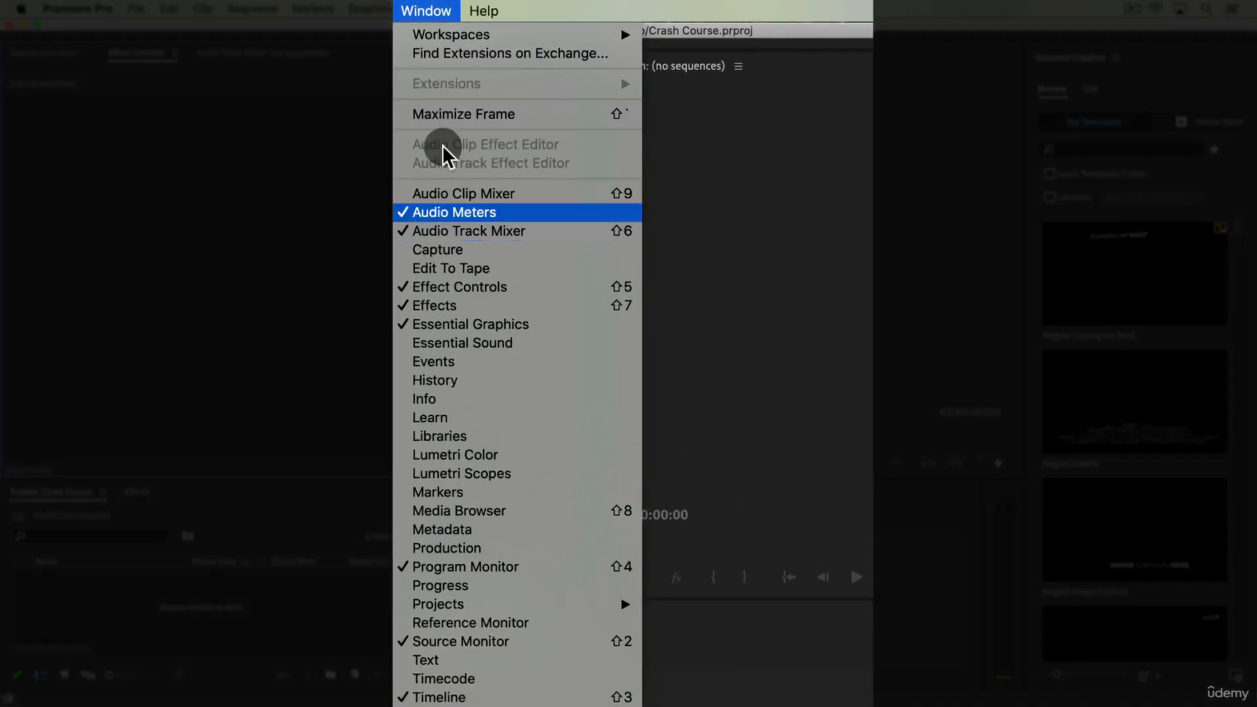
pyautogui.moveTo(467, 31)
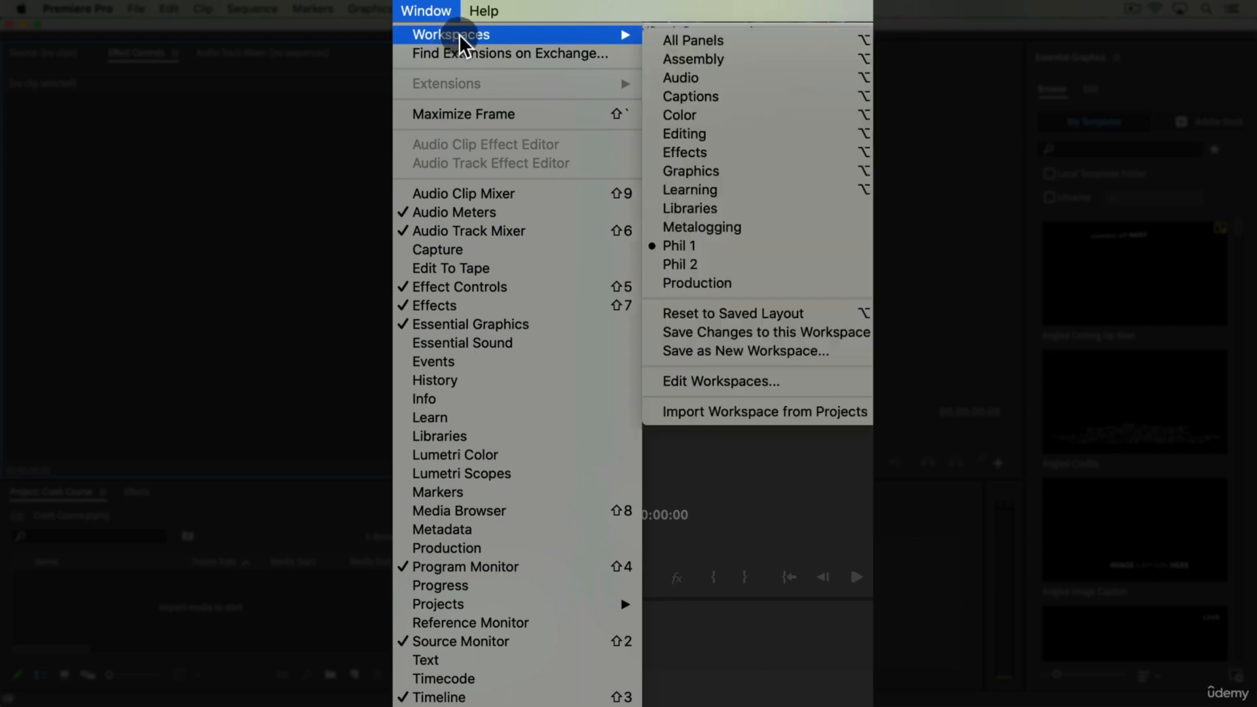
pyautogui.click(723, 131)
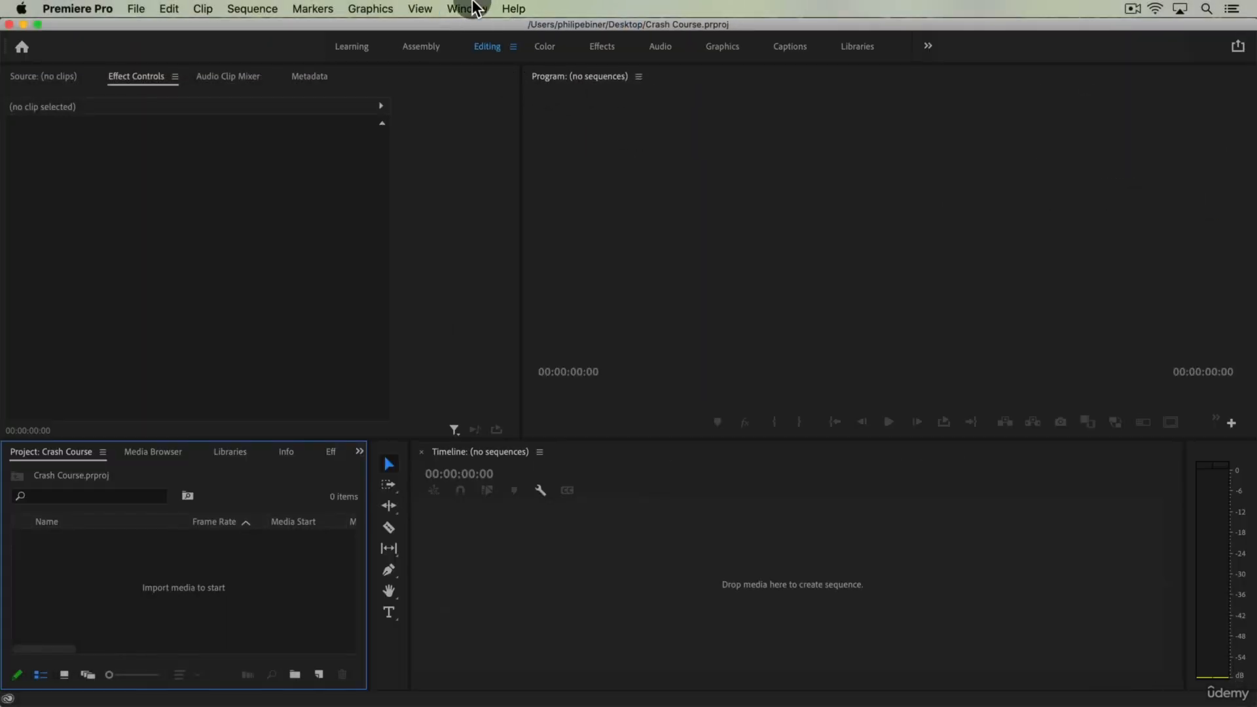
pyautogui.click(468, 9)
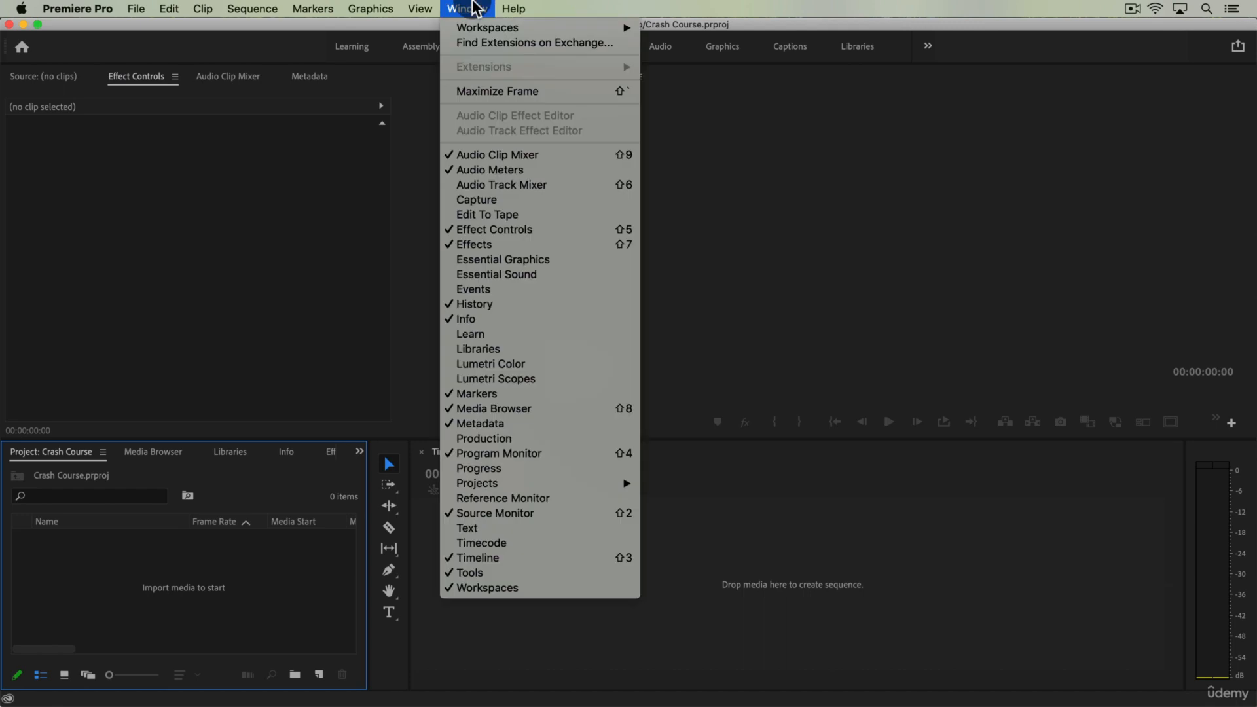
pyautogui.click(970, 172)
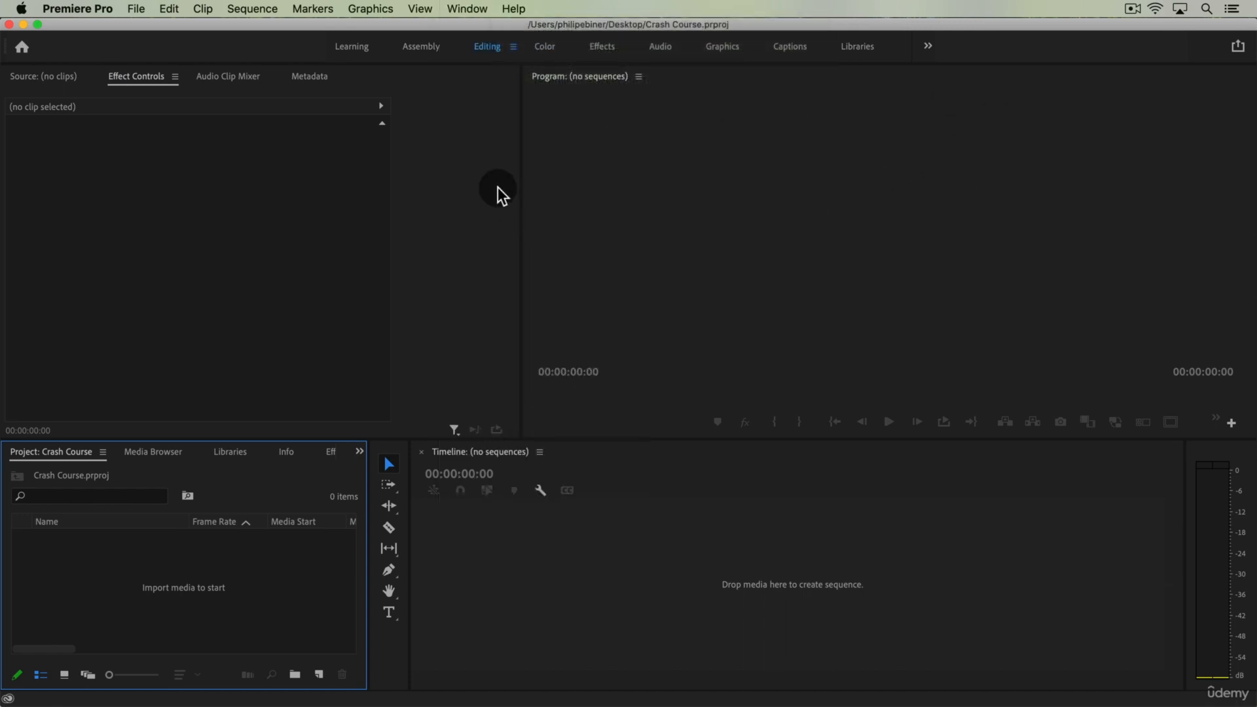
# Reset the Editing workspace to its saved layout and make the lower row of panels slightly taller.
pyautogui.click(467, 9)
pyautogui.moveTo(438, 26)
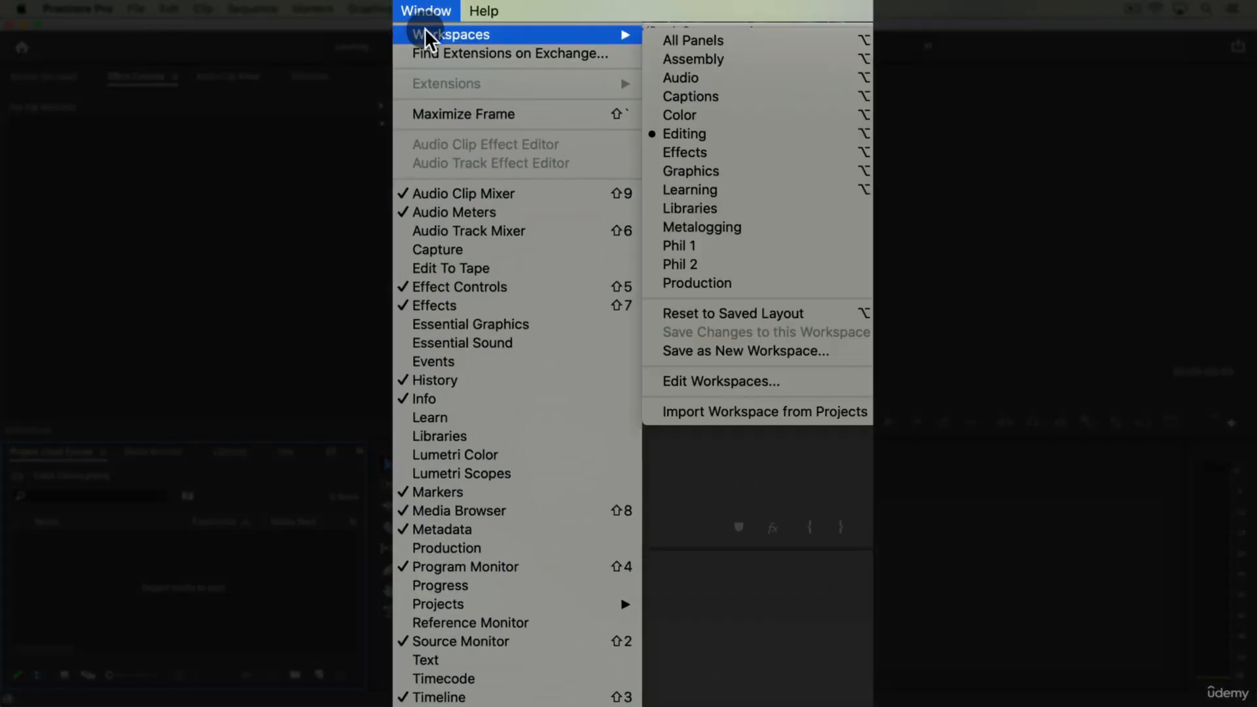
pyautogui.click(731, 313)
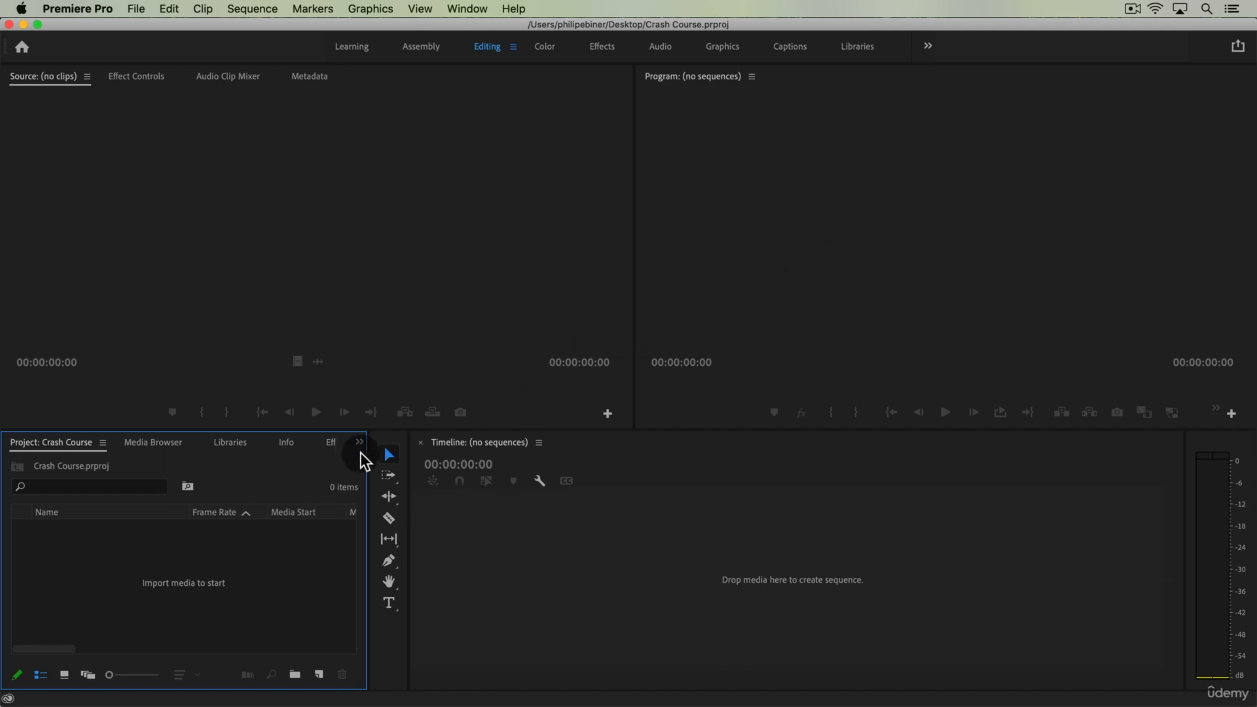
pyautogui.moveTo(316, 426); pyautogui.dragTo(317, 414)
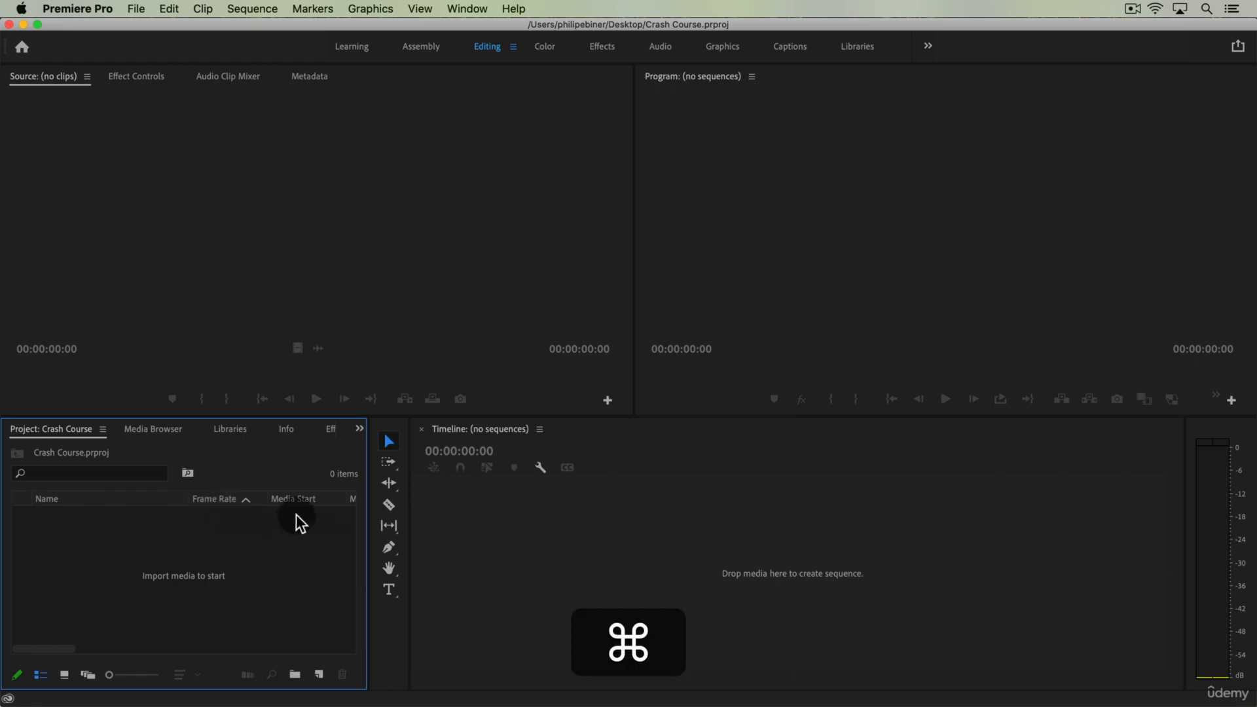
# Switch to Finder, look through the course clips in the Videos folder, and return to Premiere Pro.
pyautogui.press('super+Tab')
pyautogui.click(759, 376)
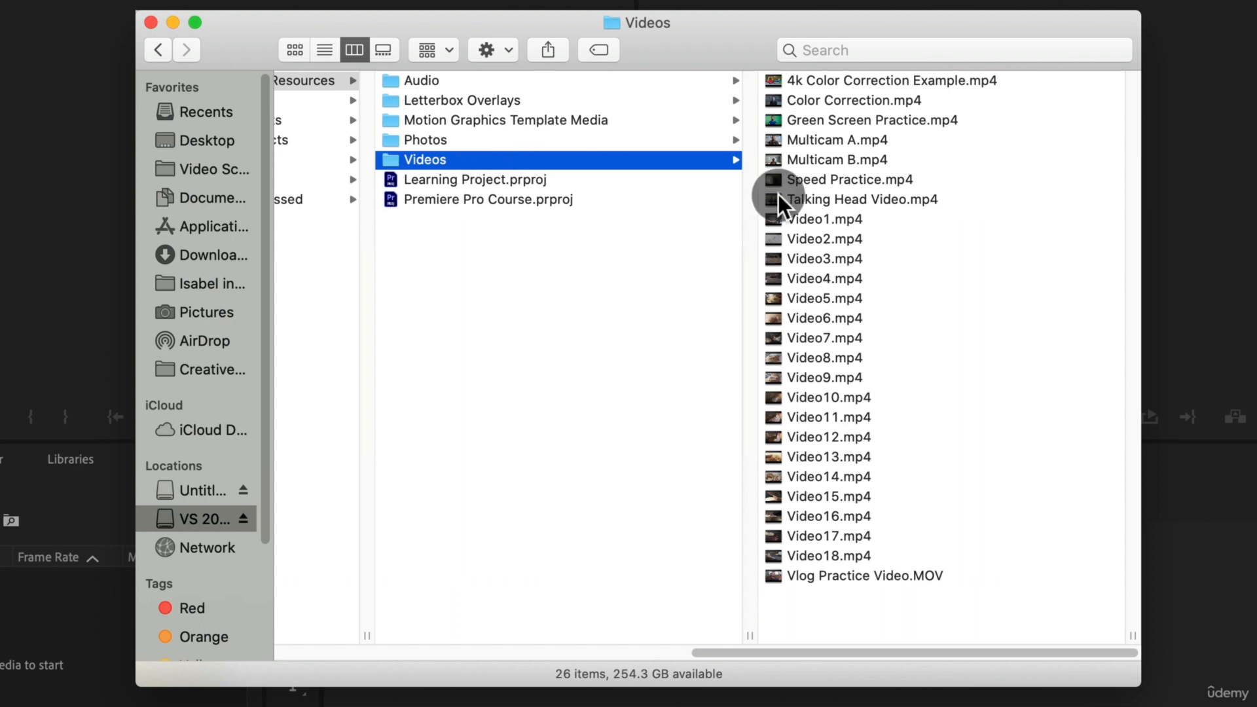
pyautogui.click(867, 135)
pyautogui.click(838, 336)
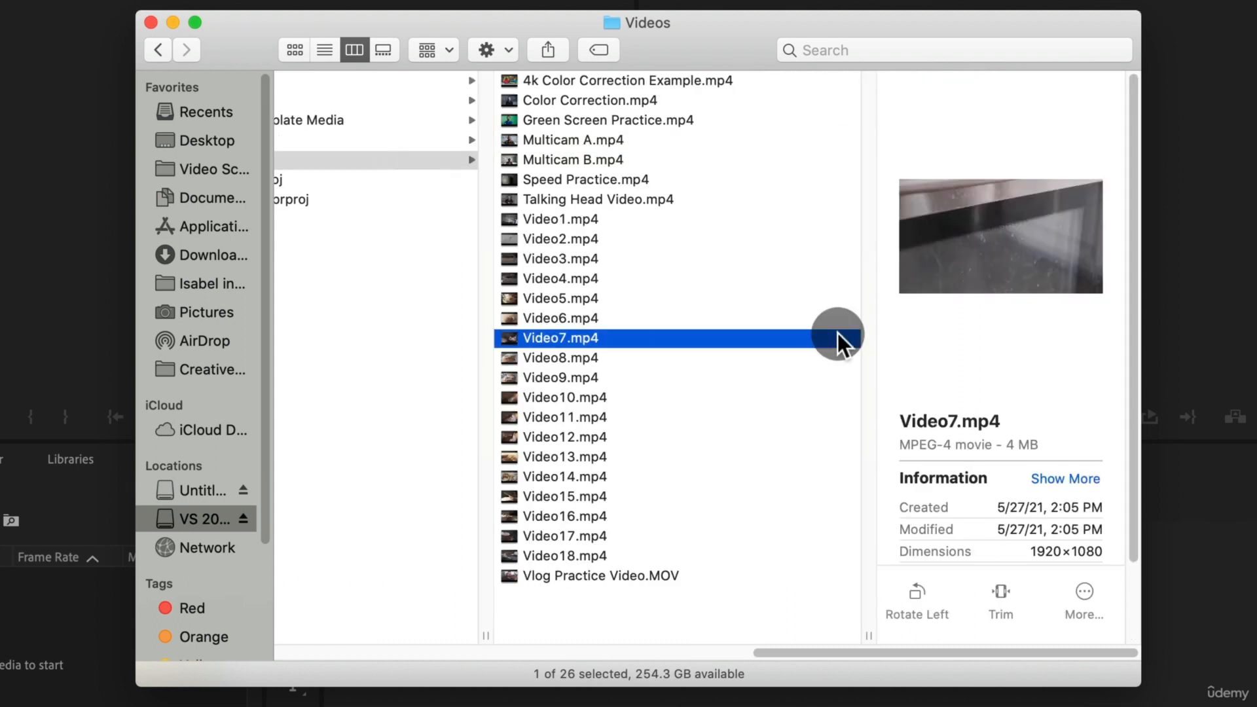
pyautogui.click(545, 157)
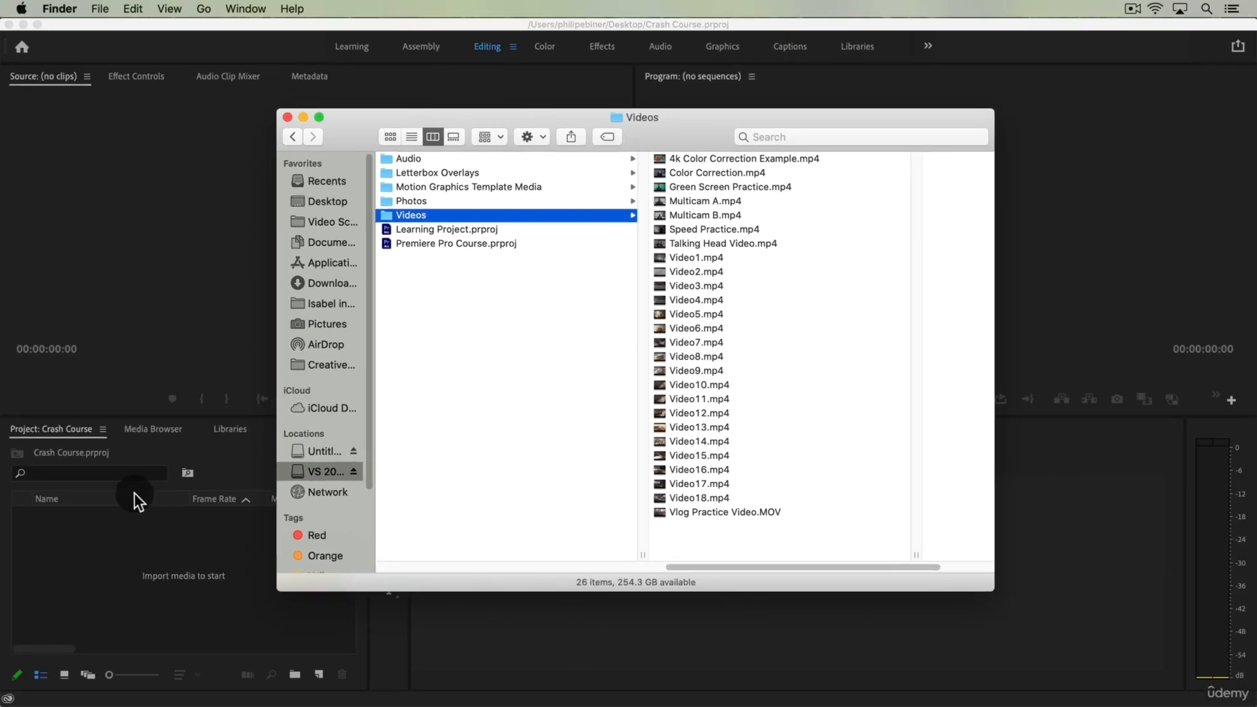
pyautogui.click(135, 493)
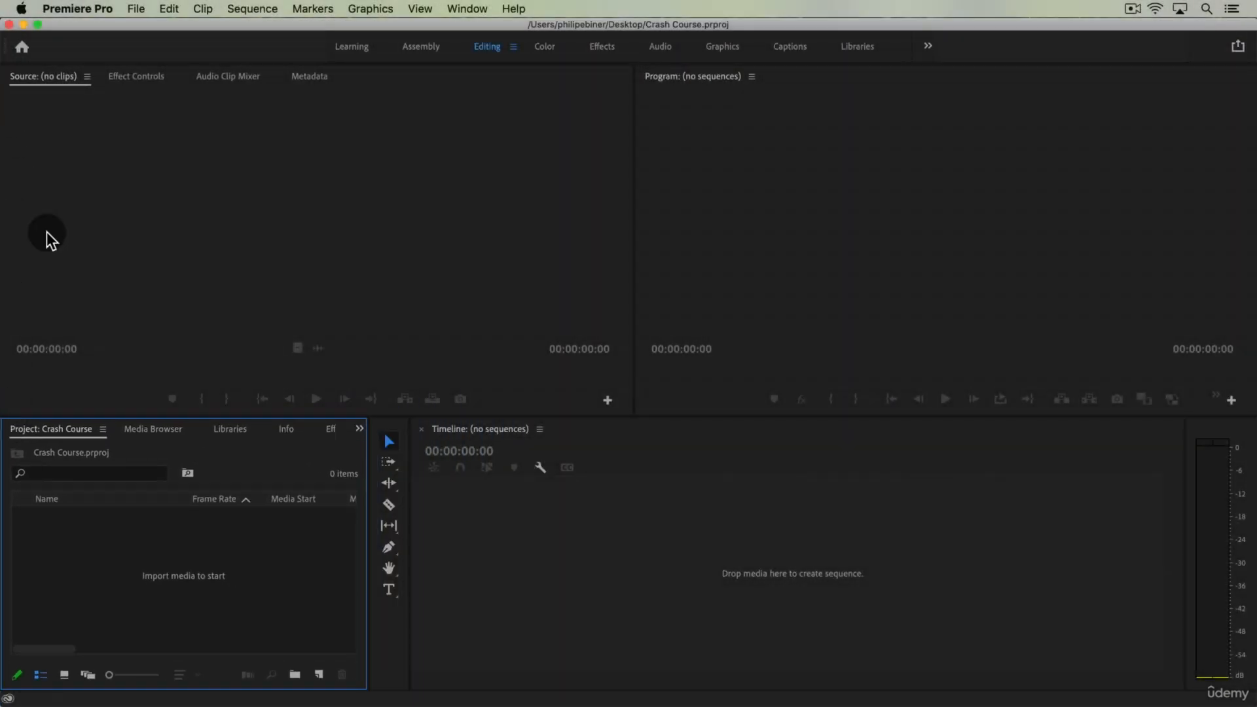
# Look over the Source, Program, Project and Timeline panels, plus the Media Browser and Libraries beside the project contents.
pyautogui.click(47, 237)
pyautogui.click(1035, 160)
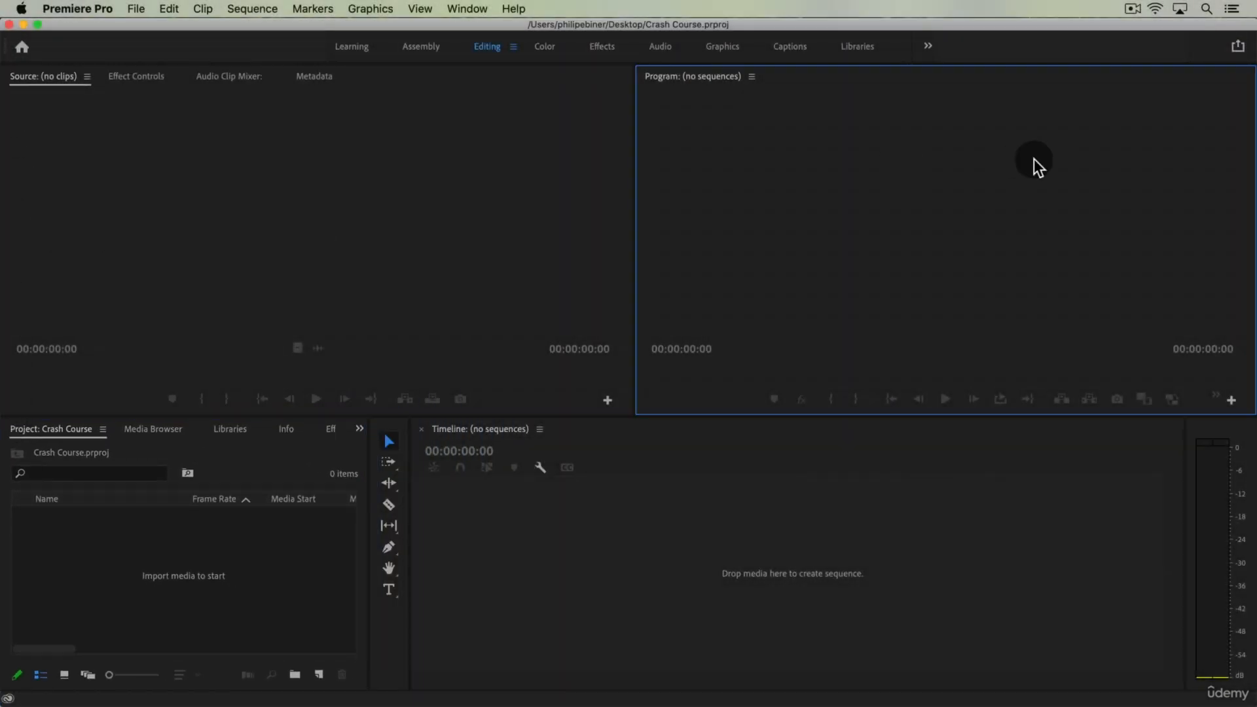
pyautogui.click(305, 536)
pyautogui.click(582, 542)
pyautogui.click(238, 561)
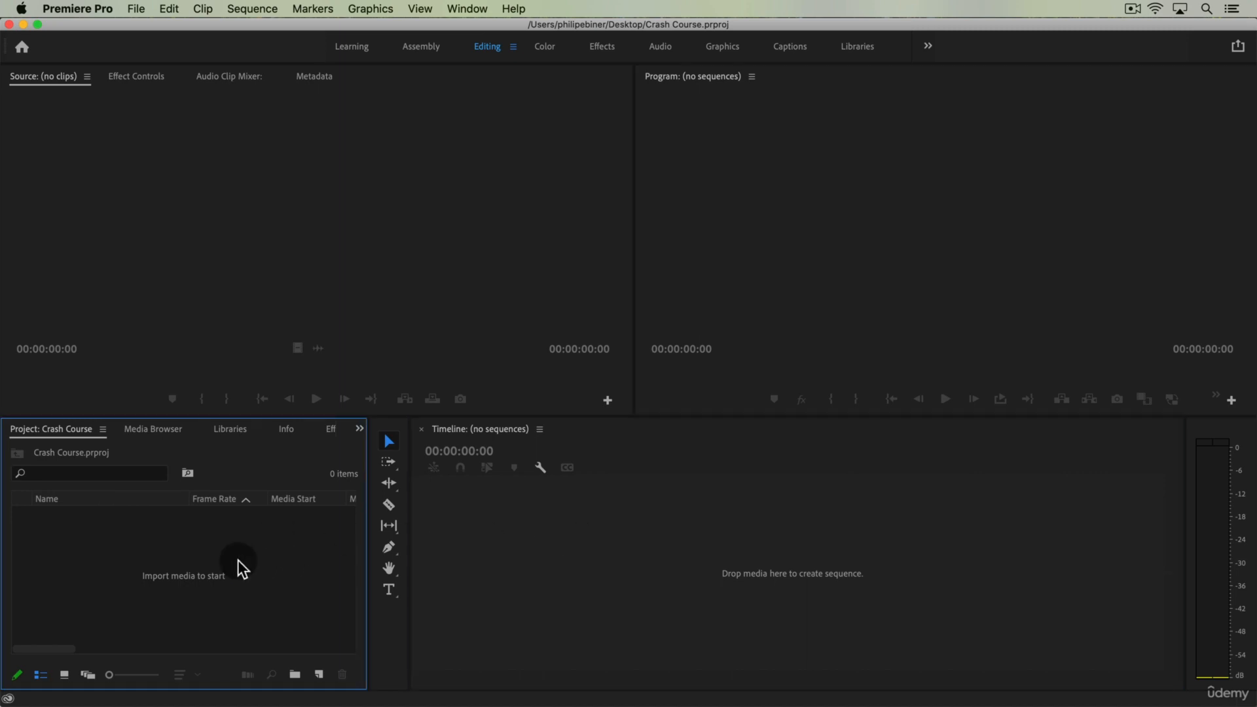
pyautogui.click(169, 431)
pyautogui.click(229, 429)
pyautogui.click(158, 429)
pyautogui.click(63, 429)
# Import the Videos and Audio folders from Downloadable Resources in Finder into the project, then return to Premiere Pro.
pyautogui.press('super')
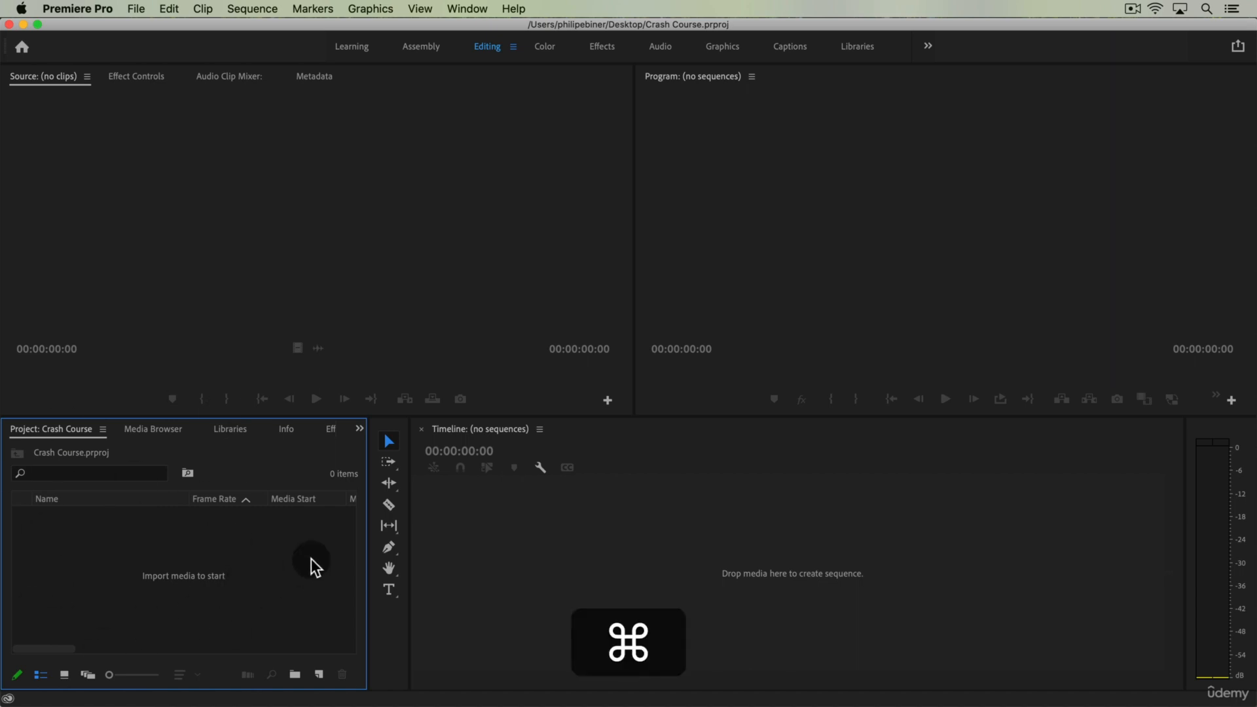
pyautogui.press('super+Tab')
pyautogui.moveTo(411, 215); pyautogui.dragTo(105, 606)
pyautogui.click(507, 364)
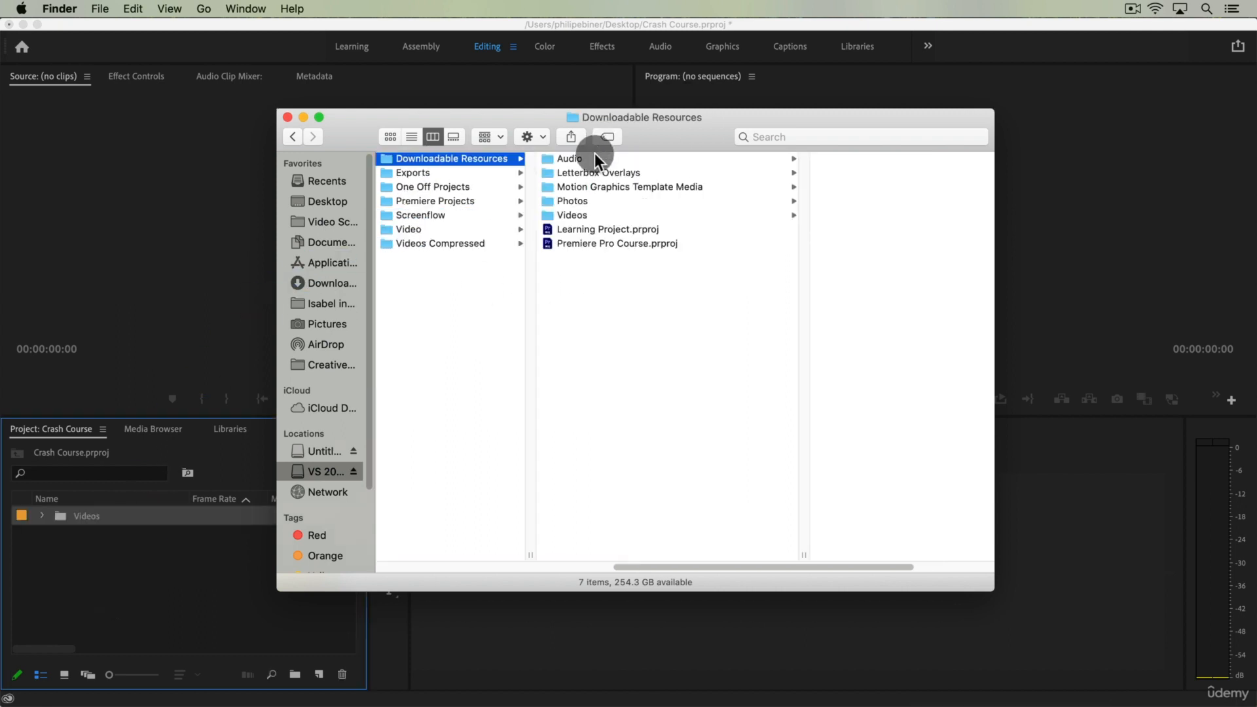
pyautogui.click(596, 158)
pyautogui.moveTo(627, 169); pyautogui.dragTo(220, 626)
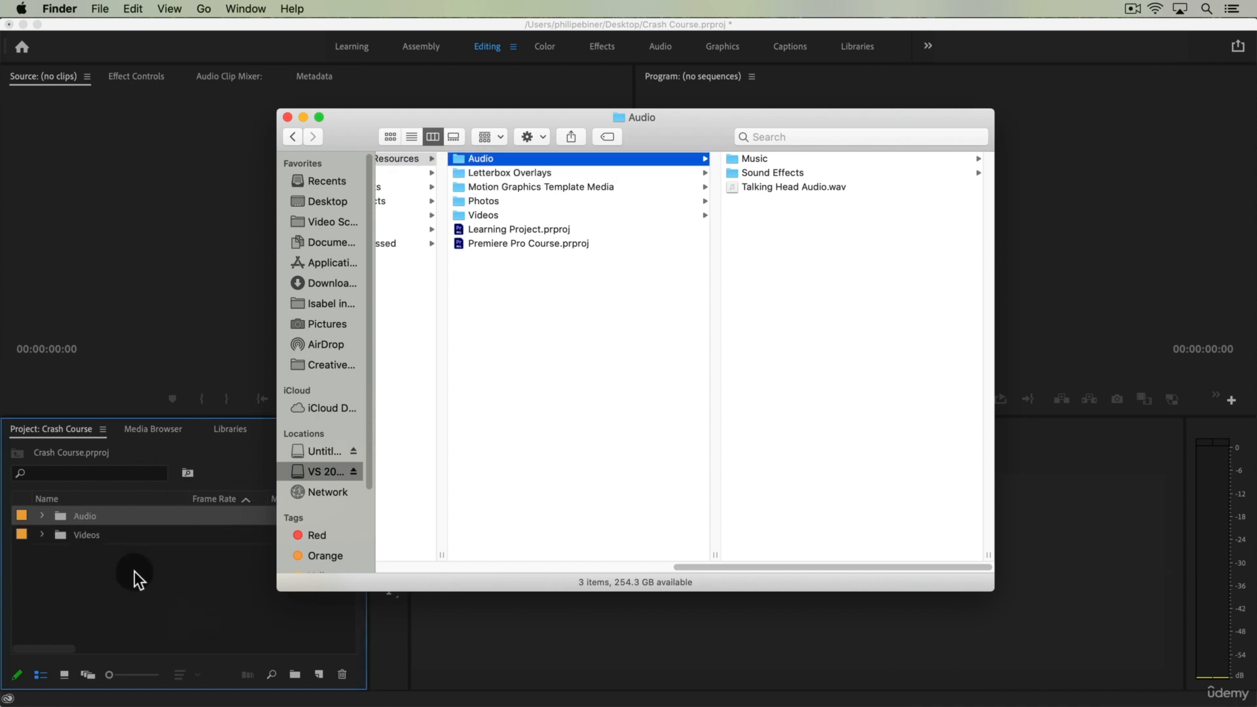
pyautogui.click(135, 571)
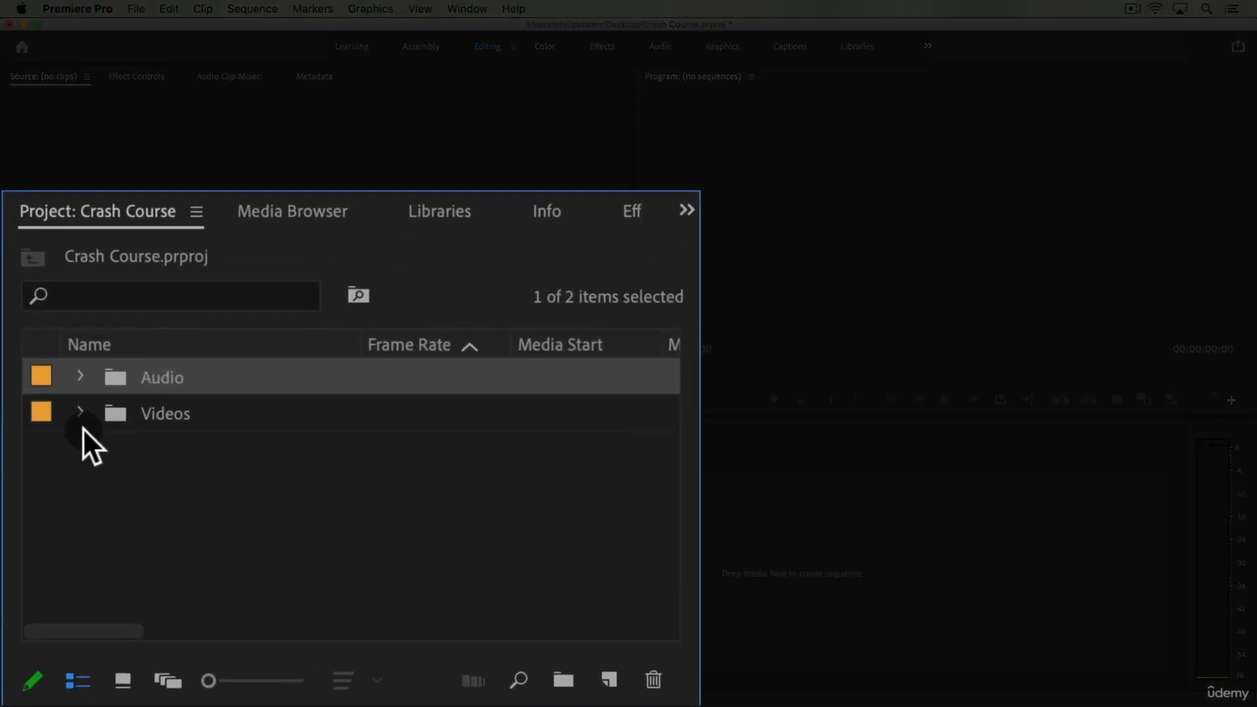
# Examine the contents of the imported Videos and Audio bins, including the Music and Sound Effects sub-bins.
pyautogui.click(78, 412)
pyautogui.click(77, 411)
pyautogui.click(80, 375)
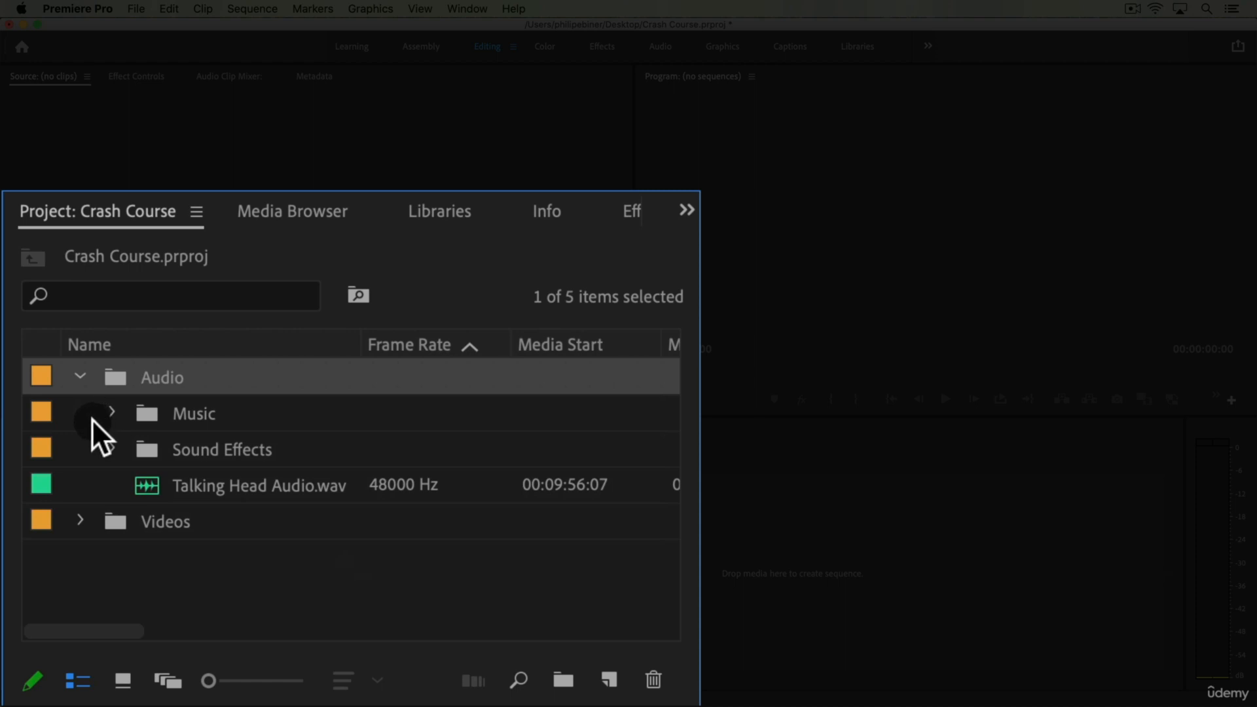
pyautogui.click(112, 449)
pyautogui.click(114, 448)
pyautogui.click(112, 414)
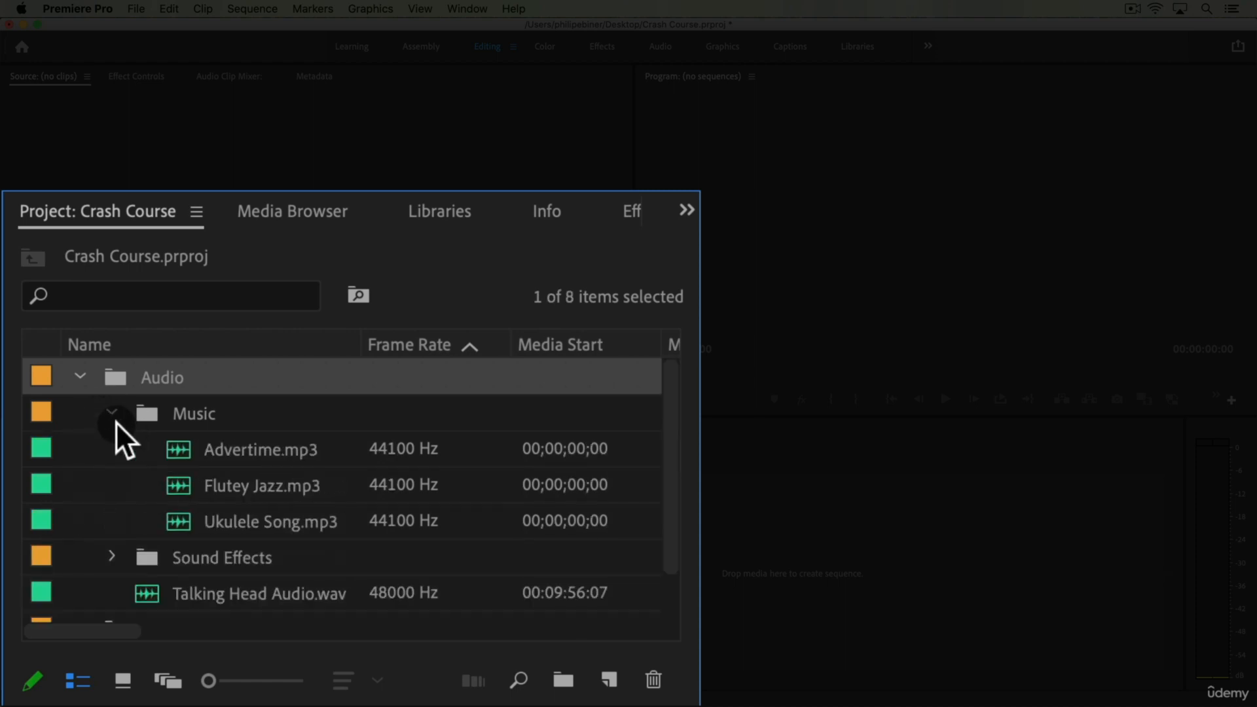
pyautogui.click(116, 421)
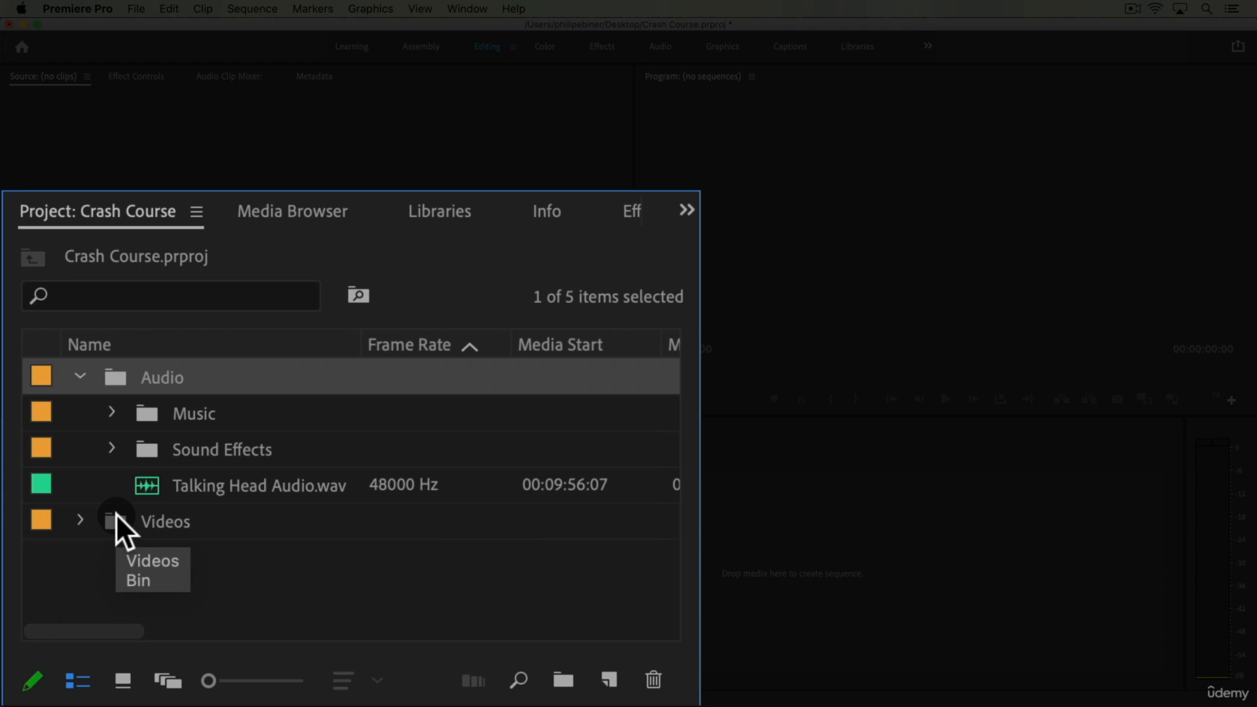
# Open the Videos bin on its own and look through its clips as thumbnails.
pyautogui.doubleClick(116, 513)
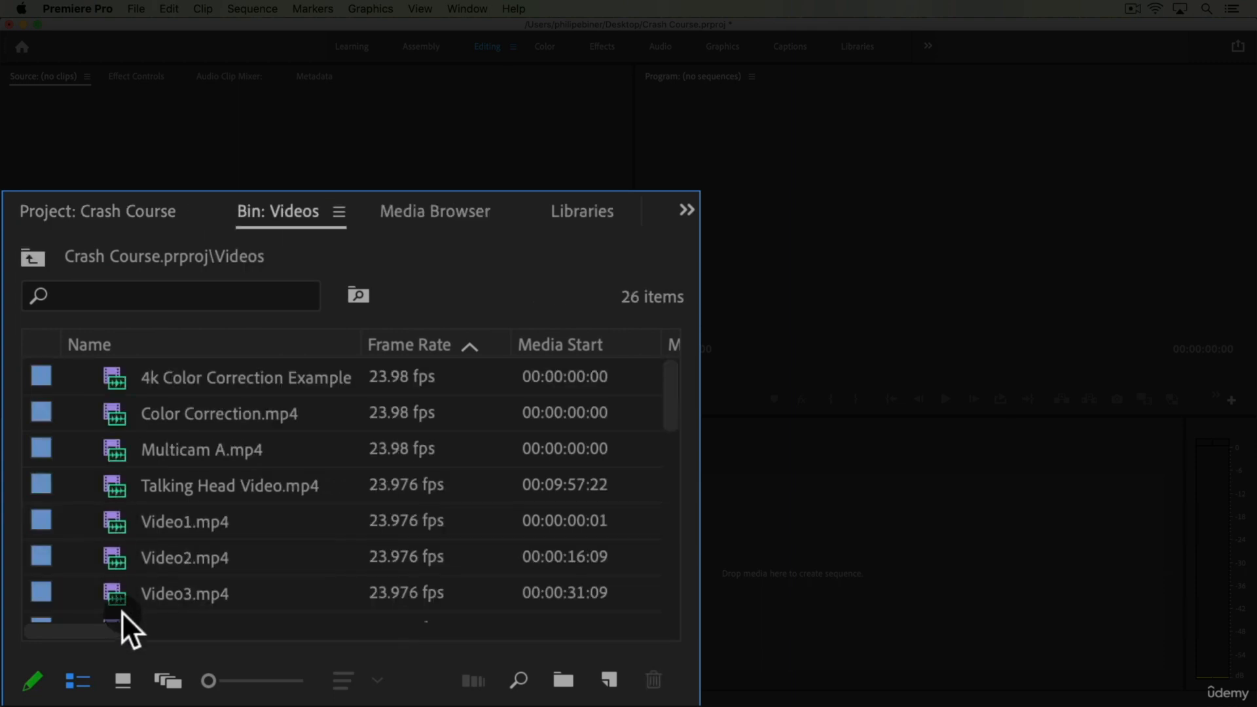
pyautogui.click(125, 675)
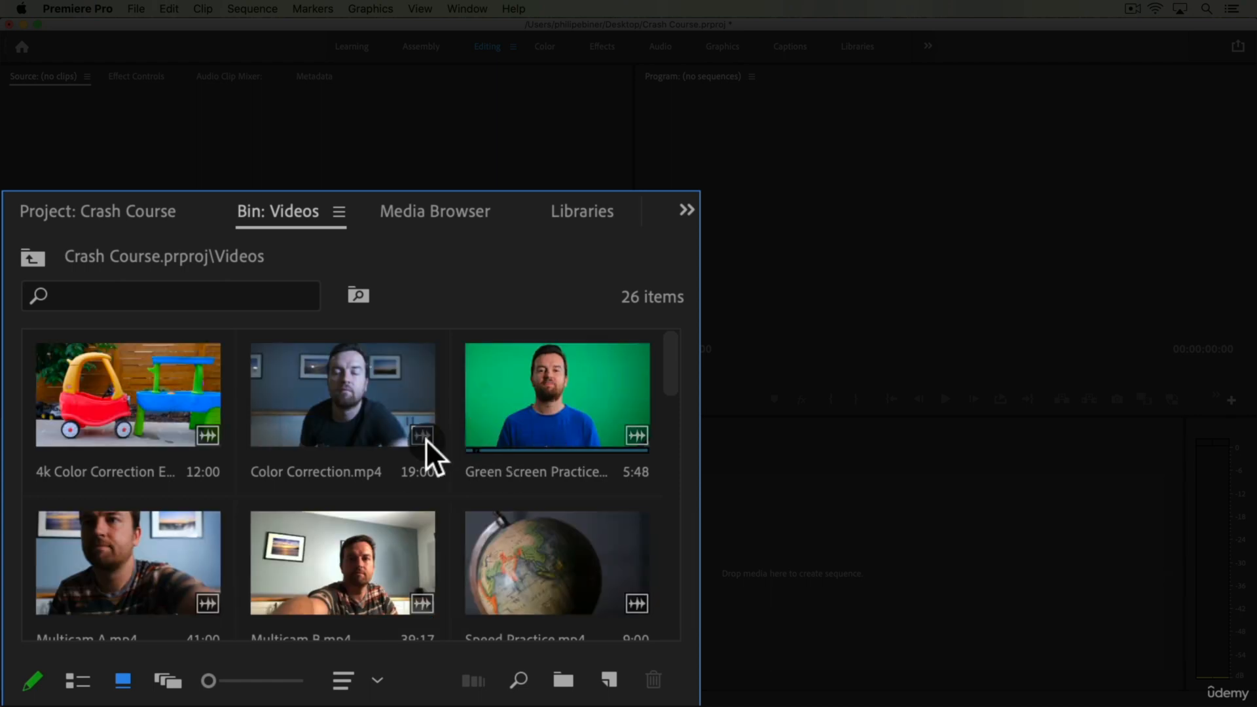
pyautogui.scroll(-3, 457, 418)
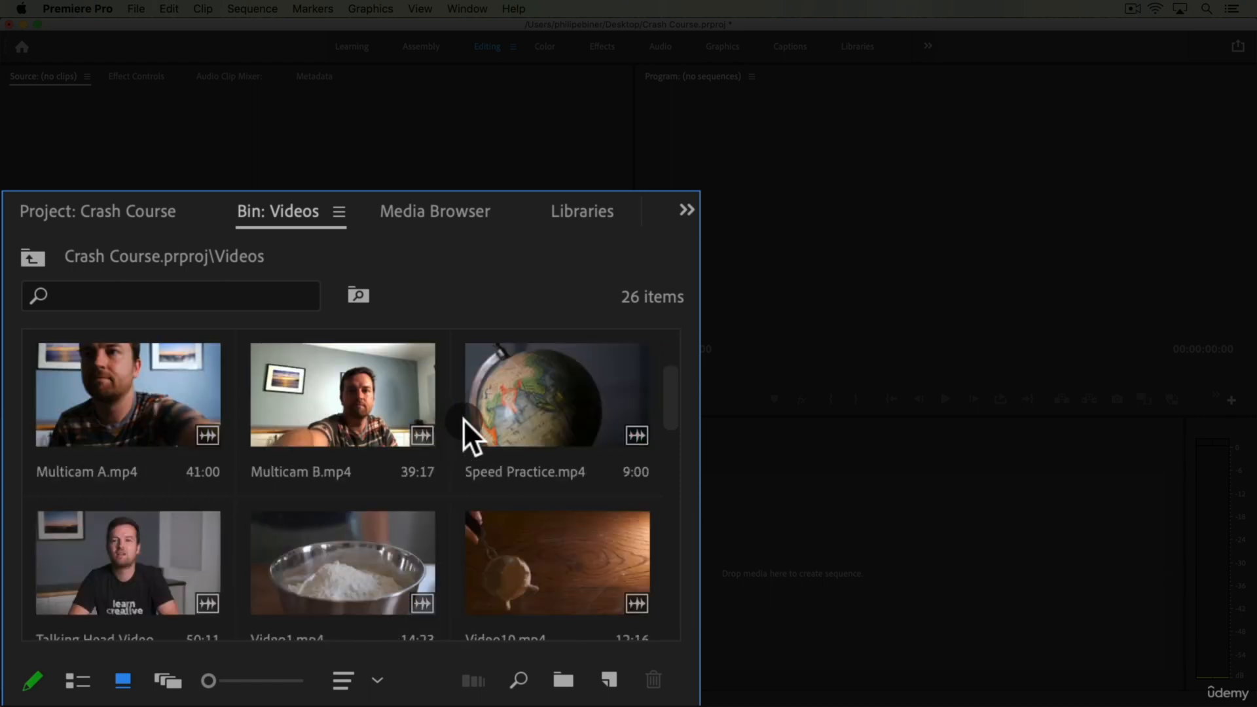
pyautogui.scroll(-3, 514, 406)
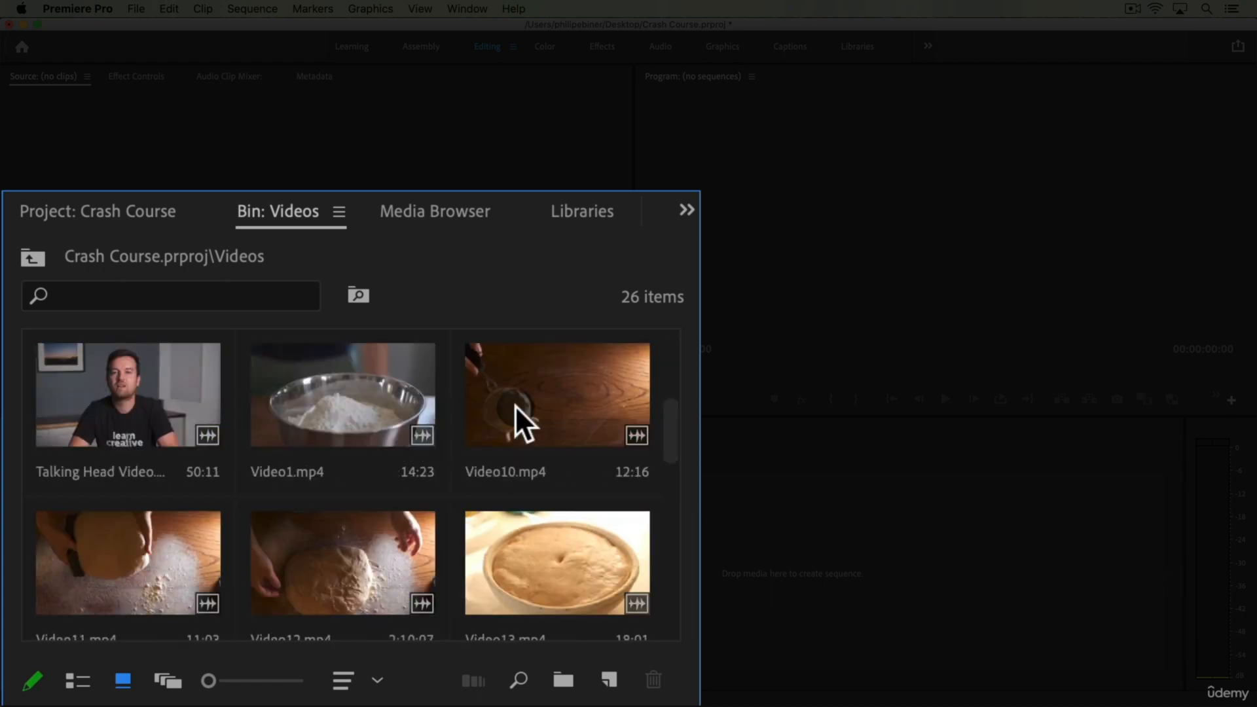
pyautogui.scroll(-3, 515, 406)
pyautogui.scroll(3, 515, 406)
pyautogui.scroll(3, 515, 406)
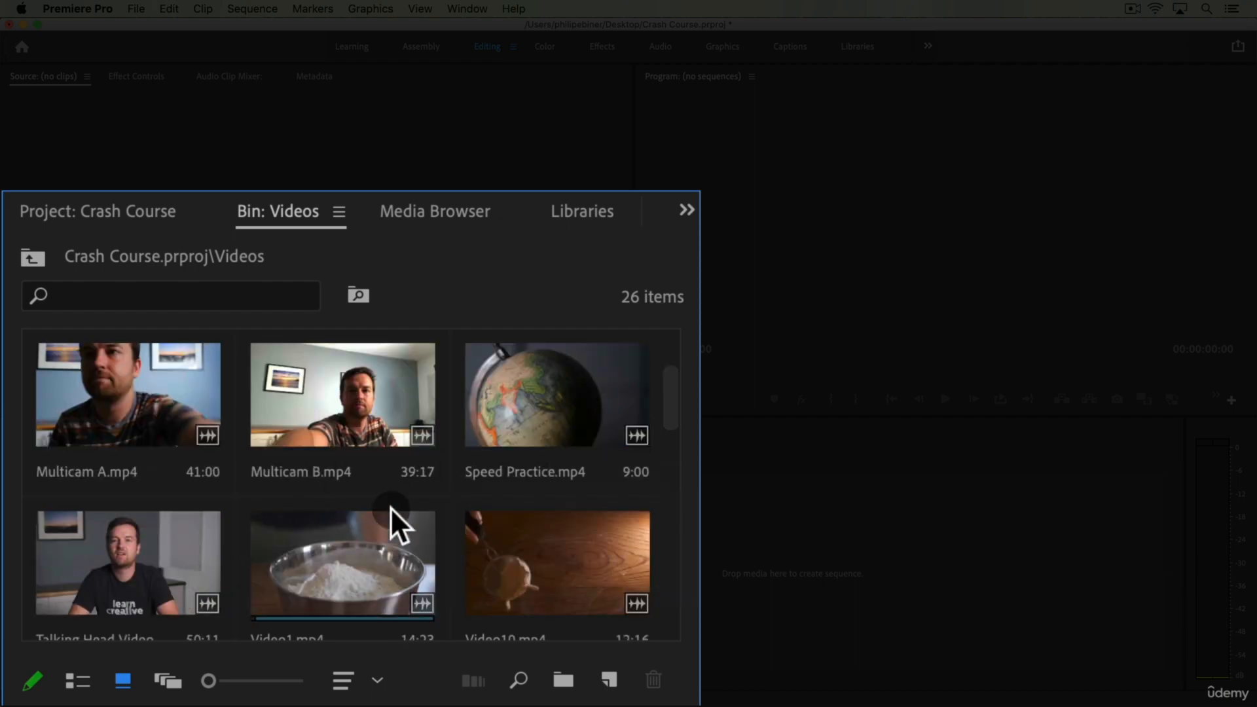
pyautogui.scroll(-3, 385, 561)
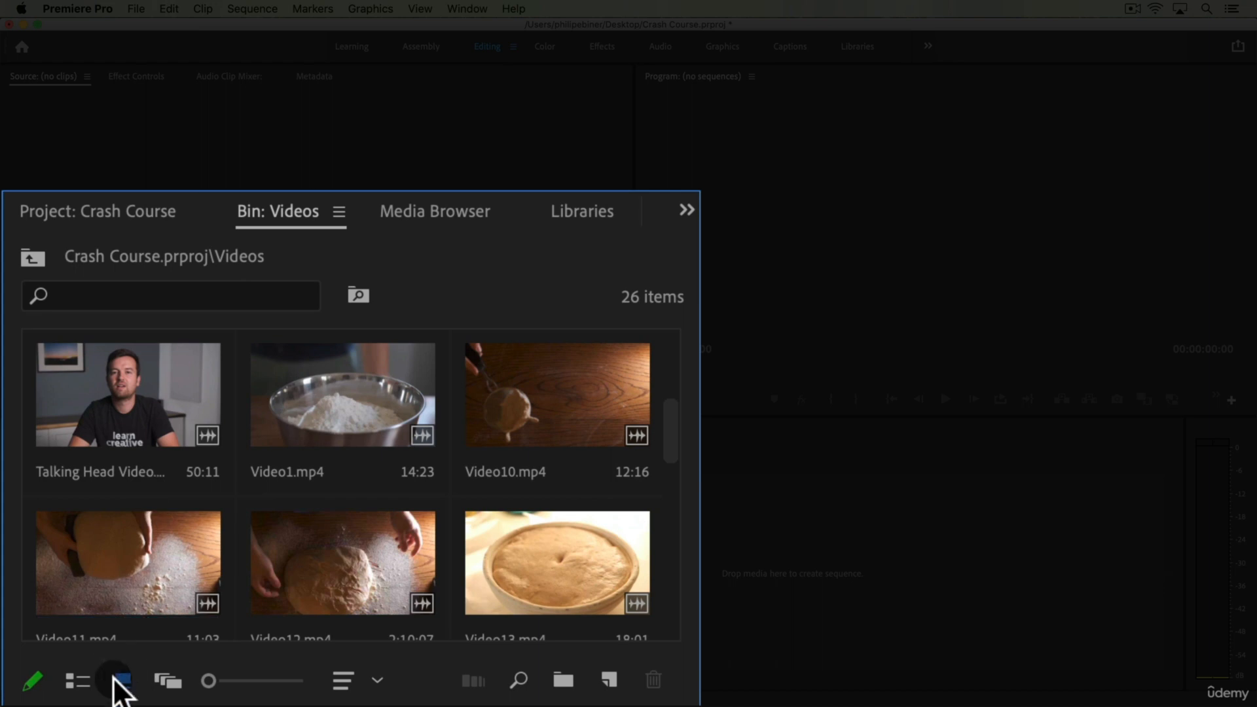
# Show the Videos bin as a list again and select Talking Head Video.mp4.
pyautogui.click(78, 681)
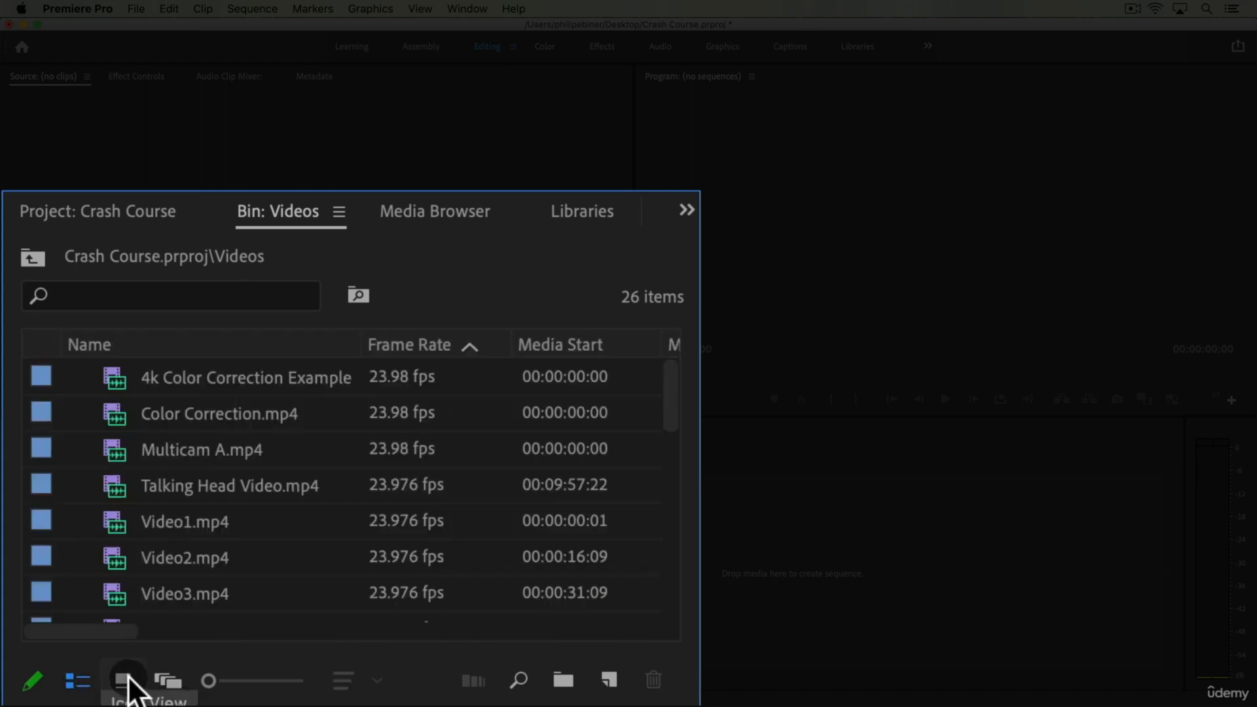
pyautogui.click(200, 485)
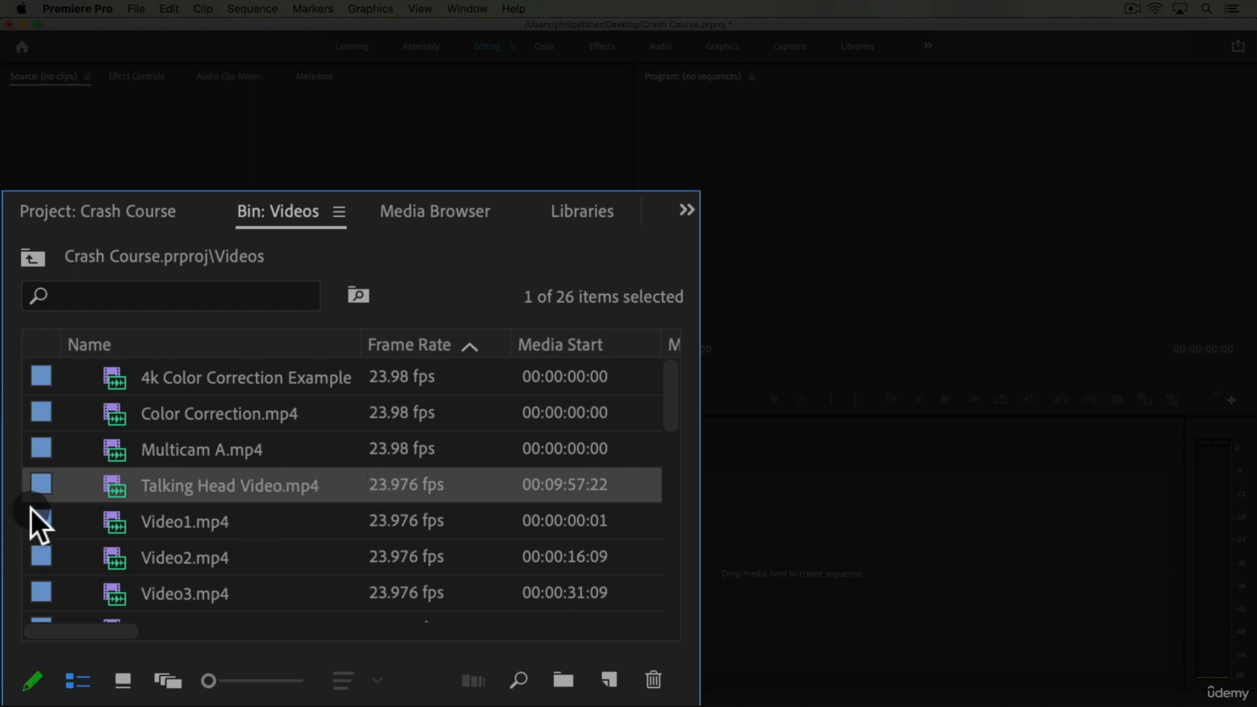
# Create a sequence from Talking Head Video.mp4 and play its opening seconds to check picture and sound.
pyautogui.moveTo(182, 489); pyautogui.dragTo(606, 684)
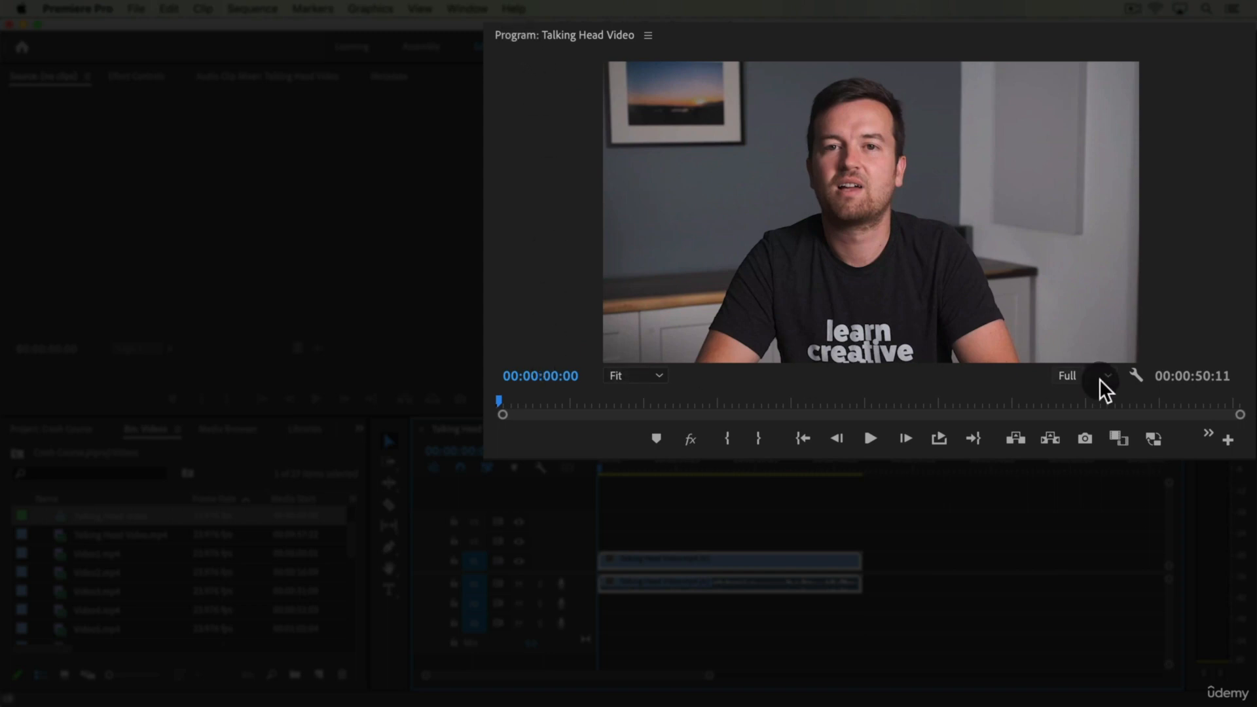
pyautogui.press('space')
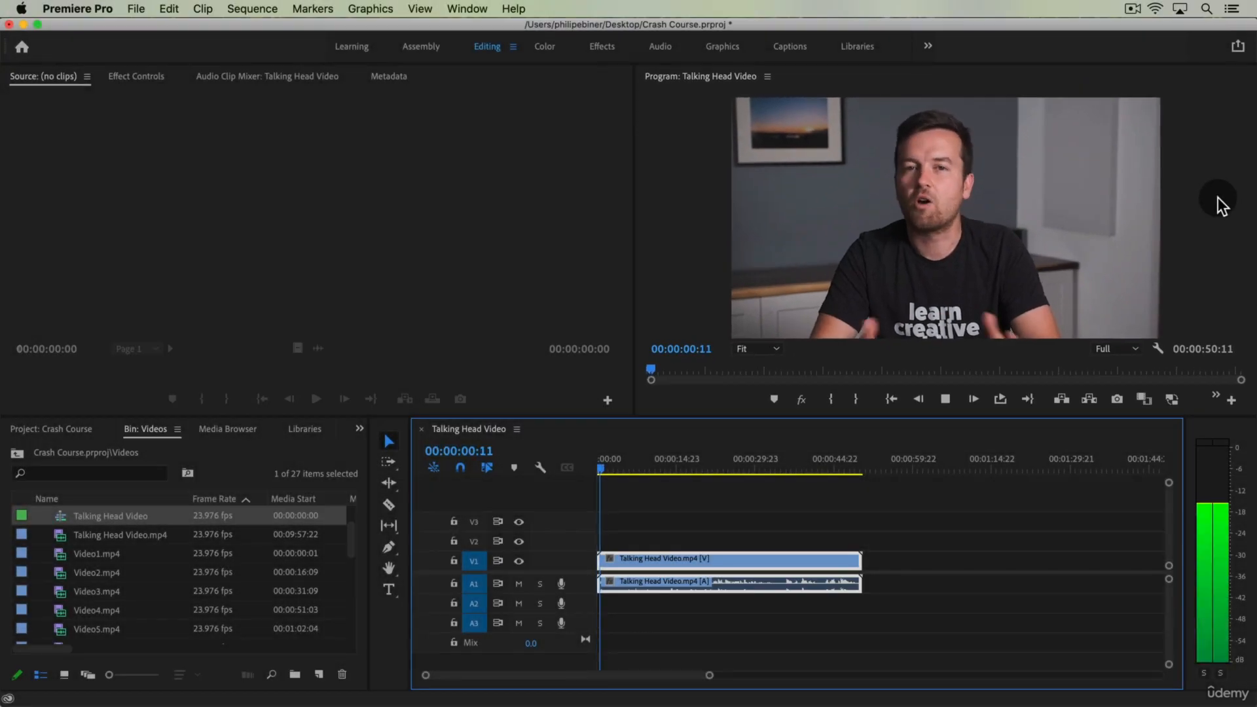
pyautogui.press('space')
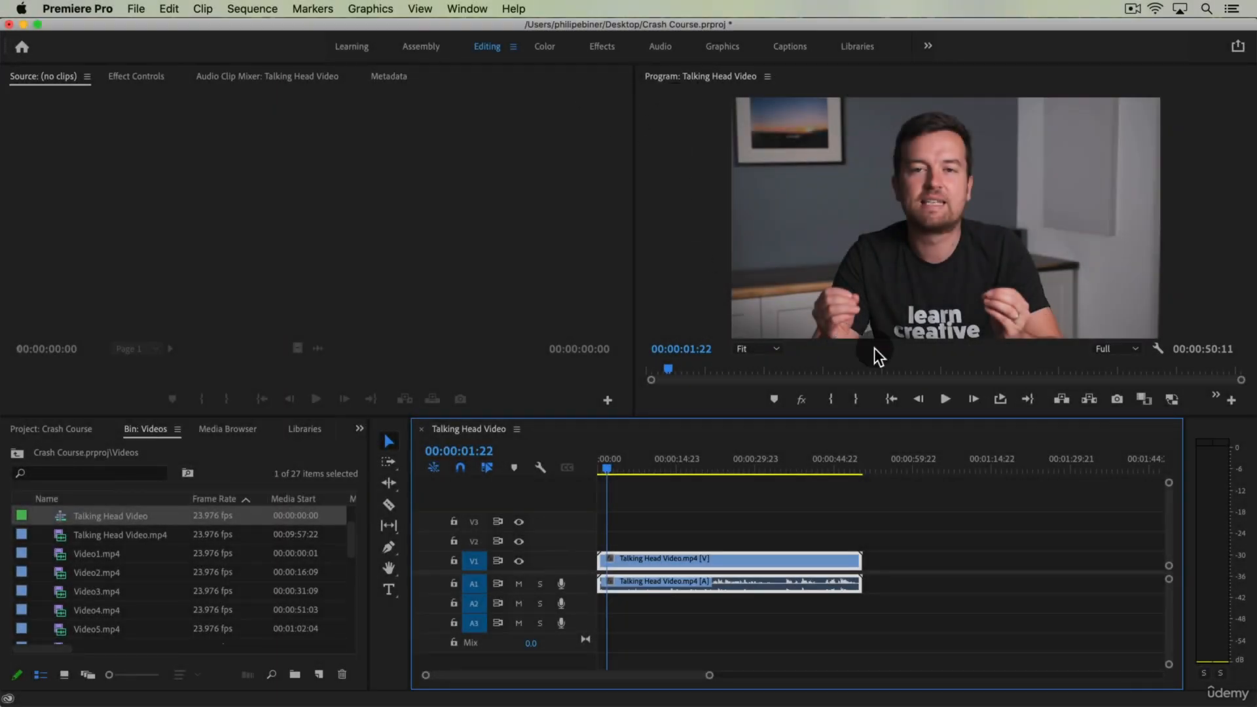
pyautogui.click(941, 400)
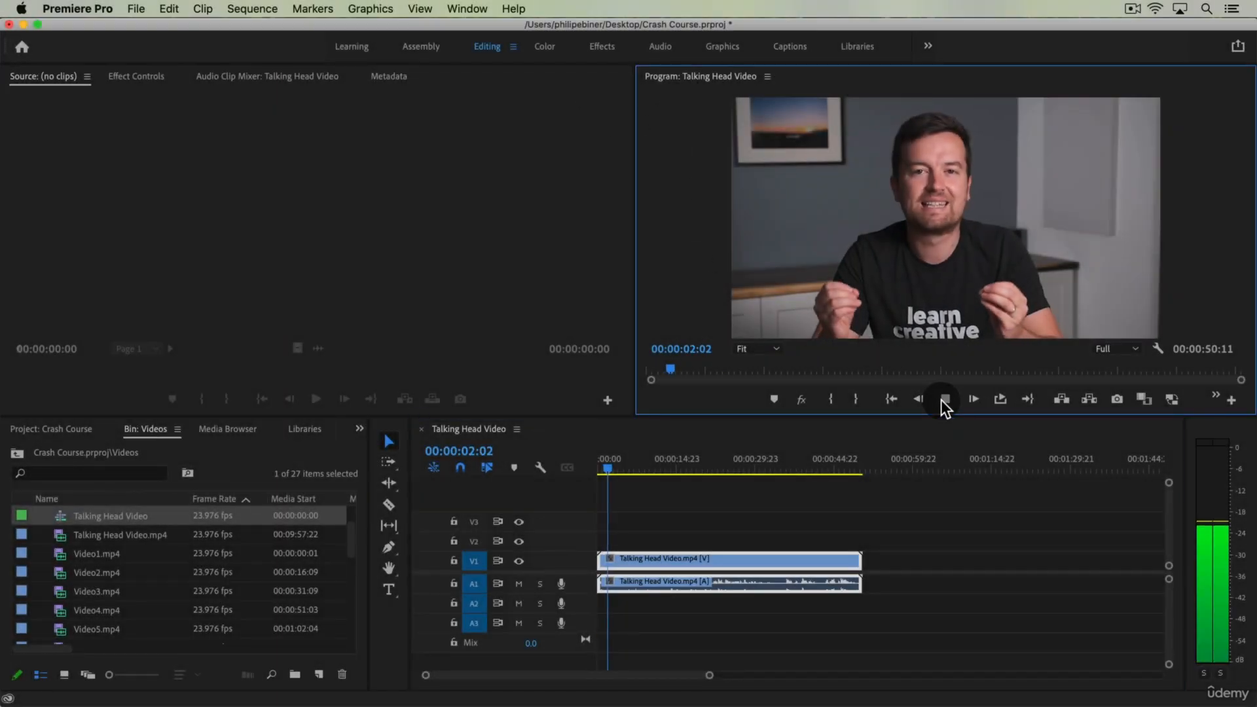
pyautogui.click(945, 400)
pyautogui.click(912, 435)
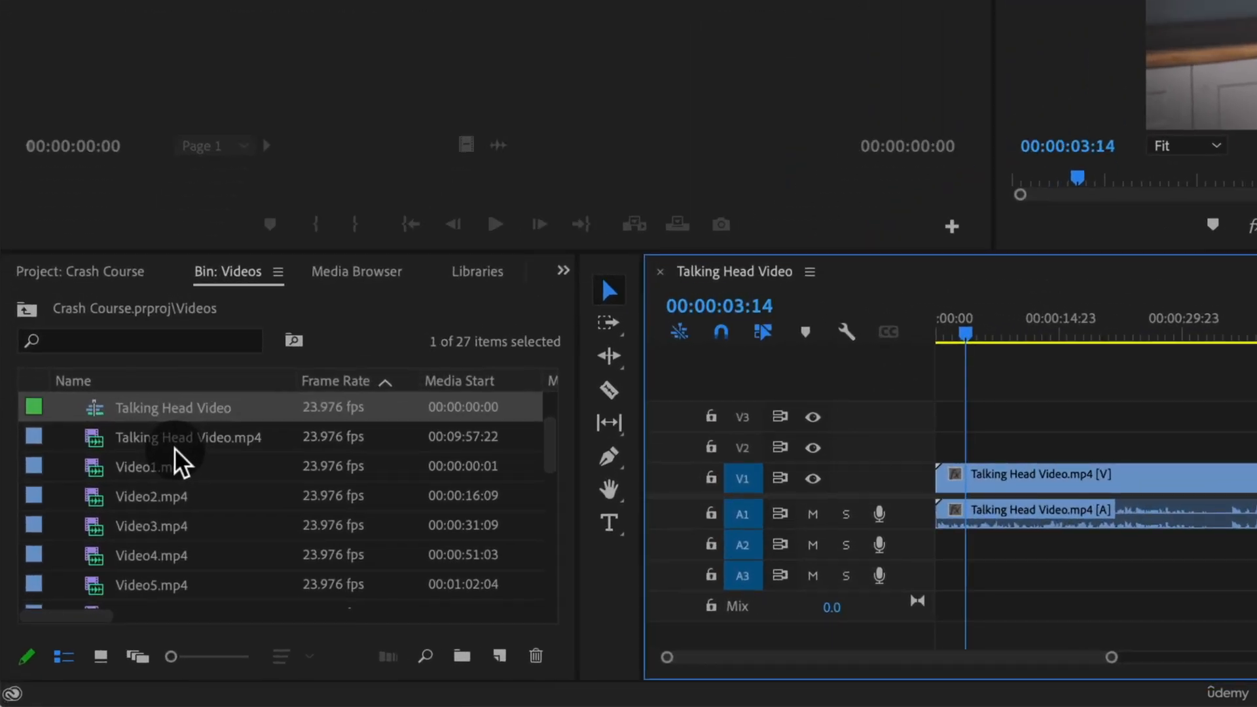
# Move the Talking Head Video sequence out of the Videos bin to the project's top level and collapse the bin.
pyautogui.scroll(1, 111, 542)
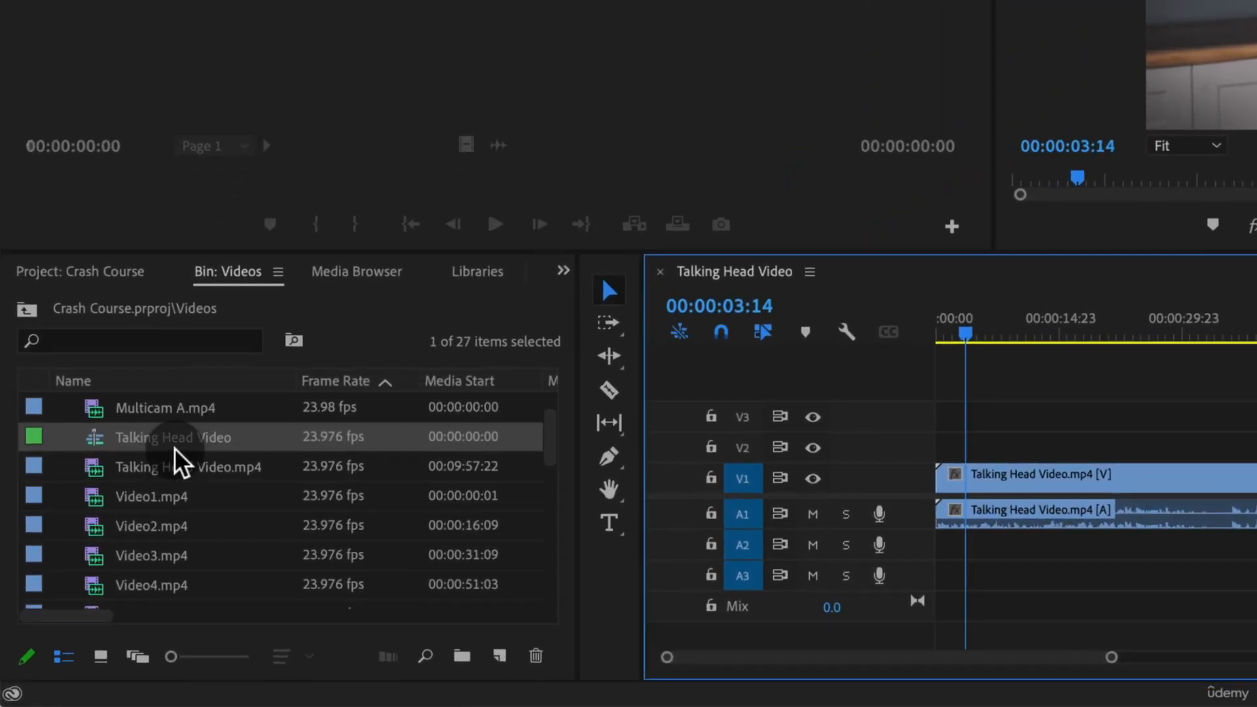
pyautogui.scroll(1, 174, 448)
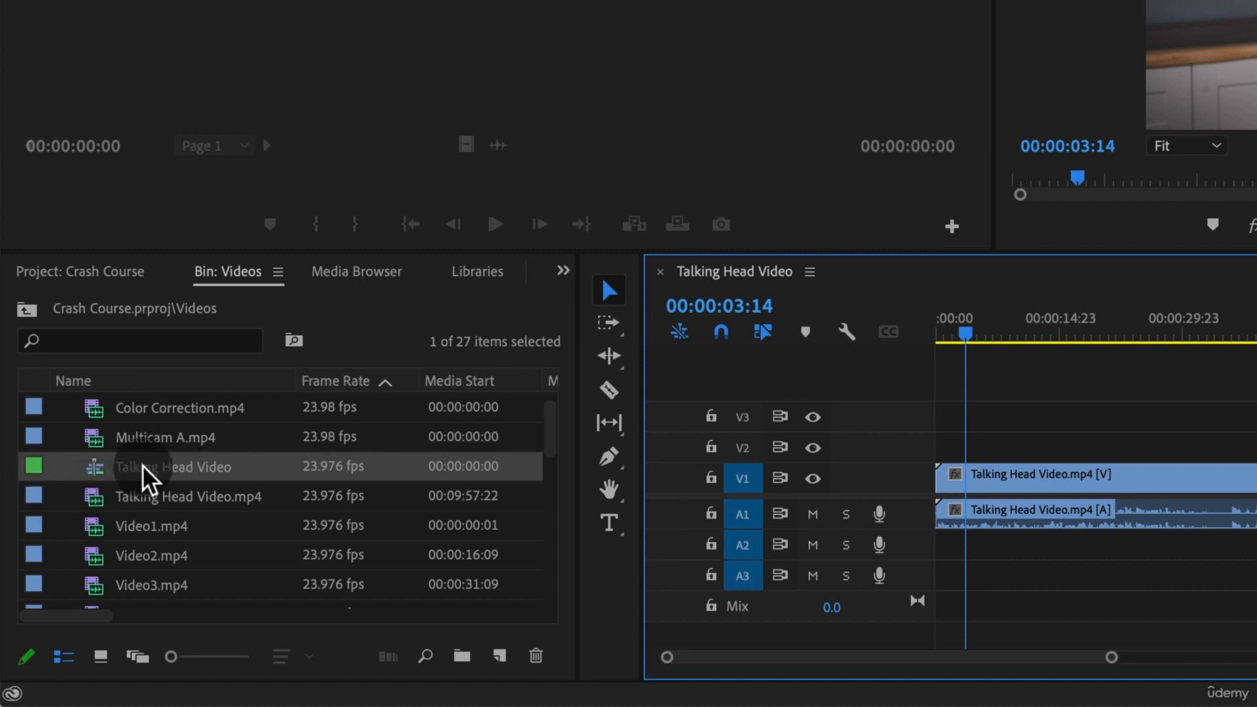
pyautogui.click(94, 271)
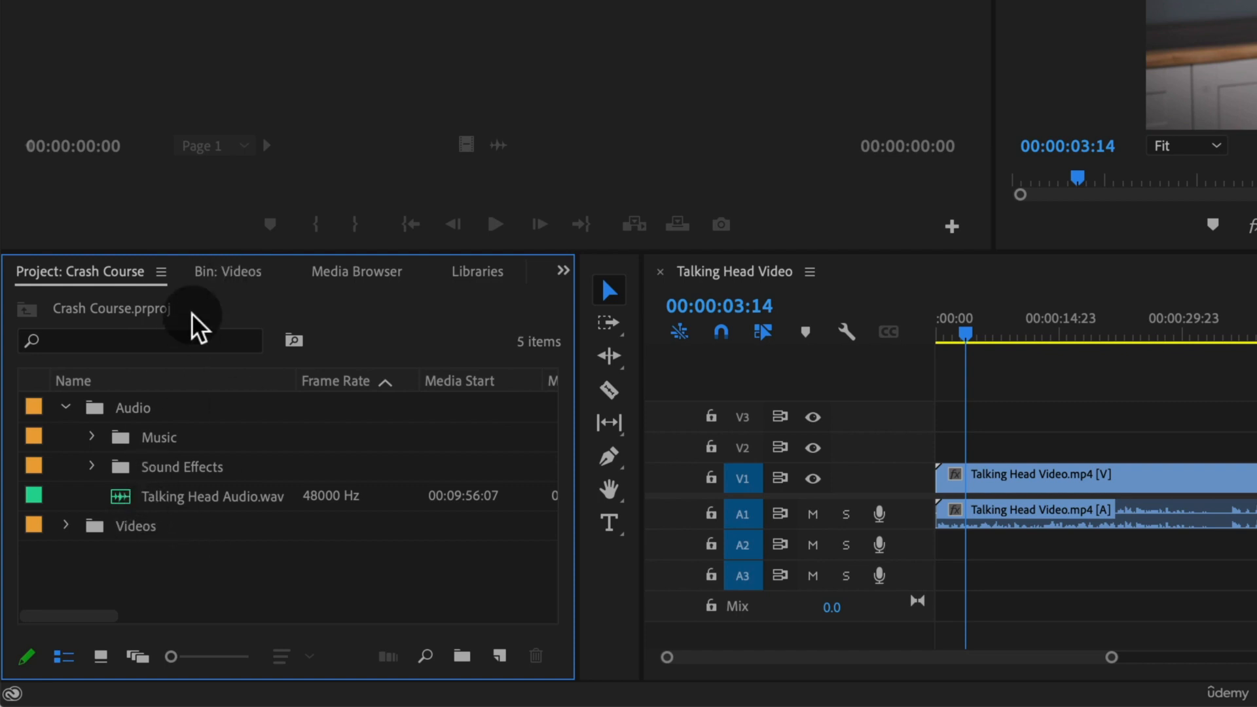
pyautogui.click(232, 273)
pyautogui.click(120, 282)
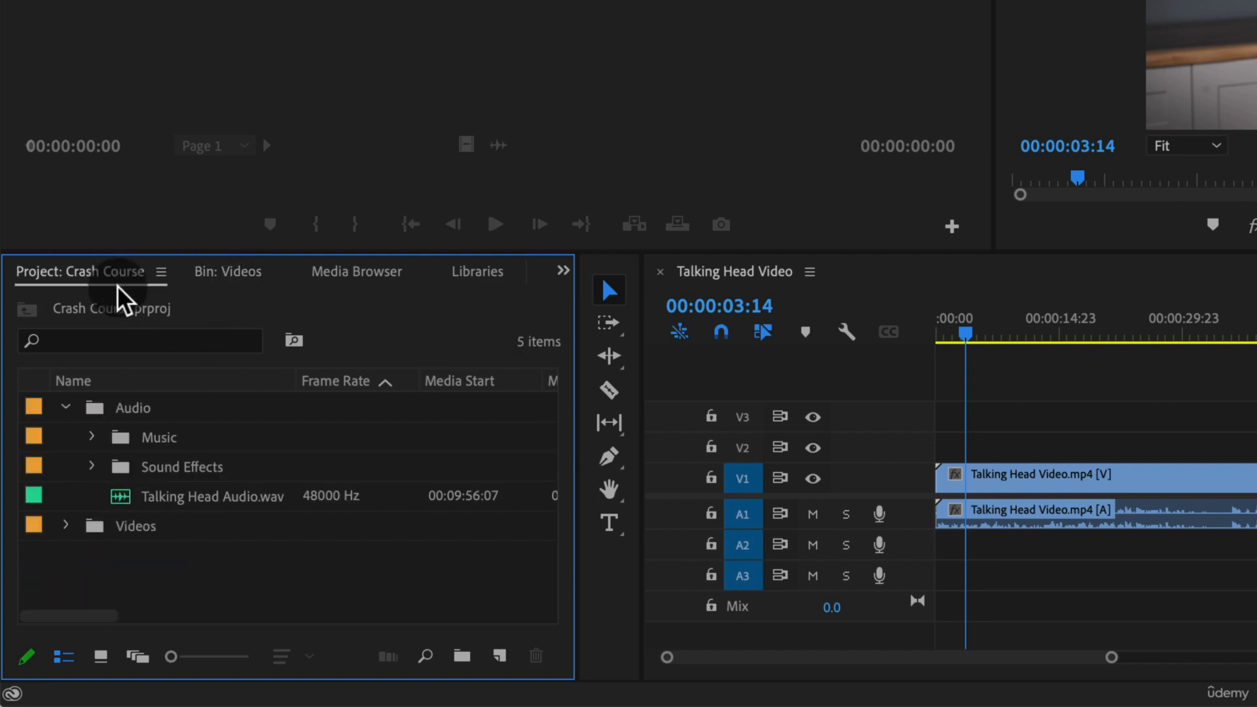
pyautogui.click(73, 524)
pyautogui.scroll(-1, 314, 560)
pyautogui.scroll(-3, 315, 560)
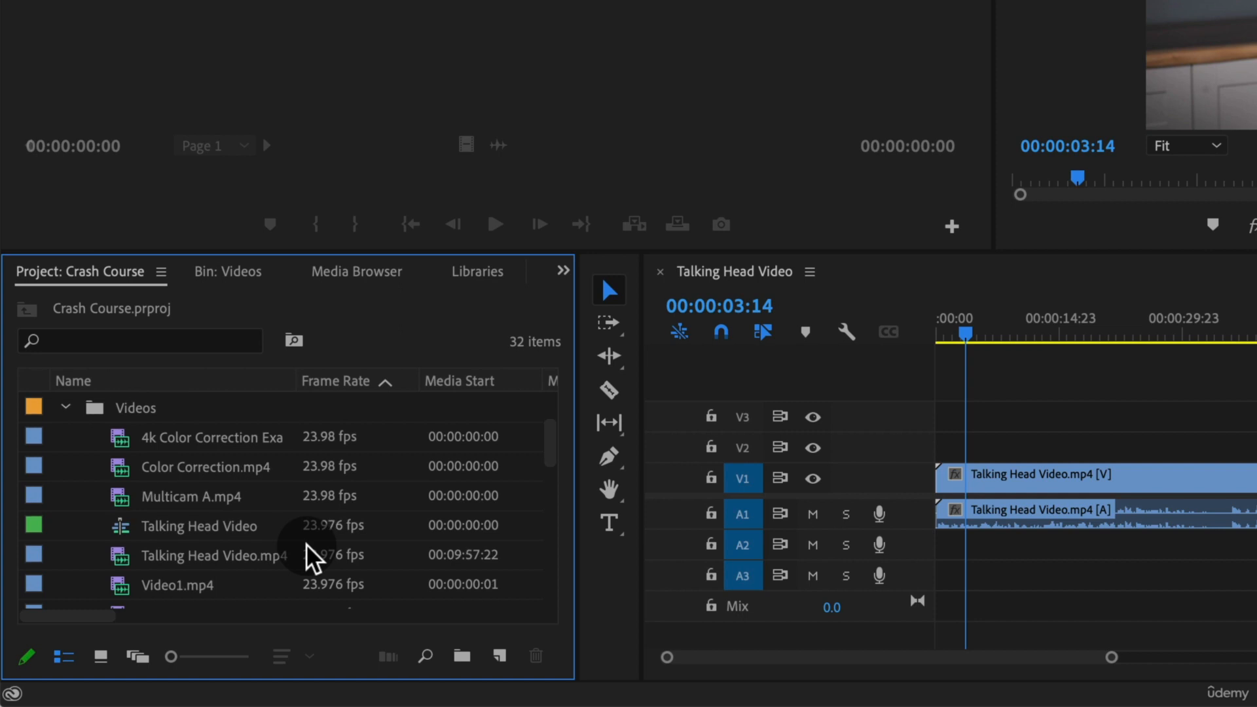
pyautogui.click(208, 532)
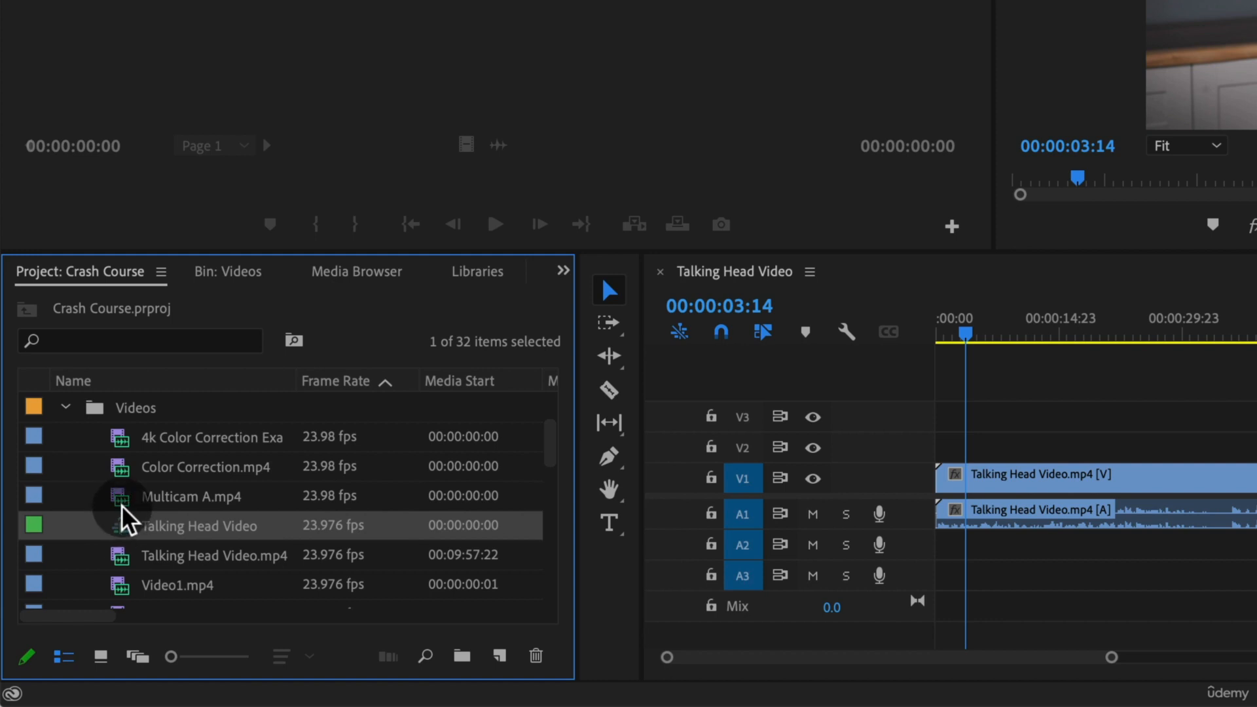
pyautogui.moveTo(146, 528); pyautogui.dragTo(69, 538)
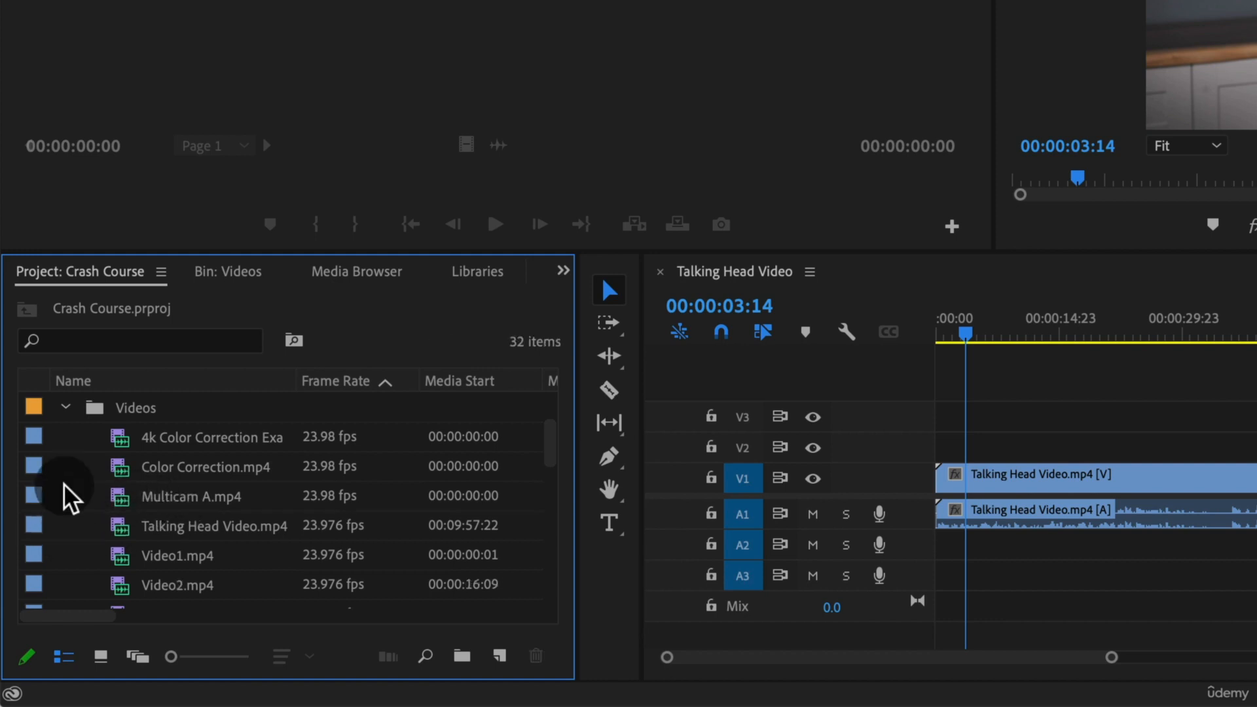
pyautogui.click(66, 408)
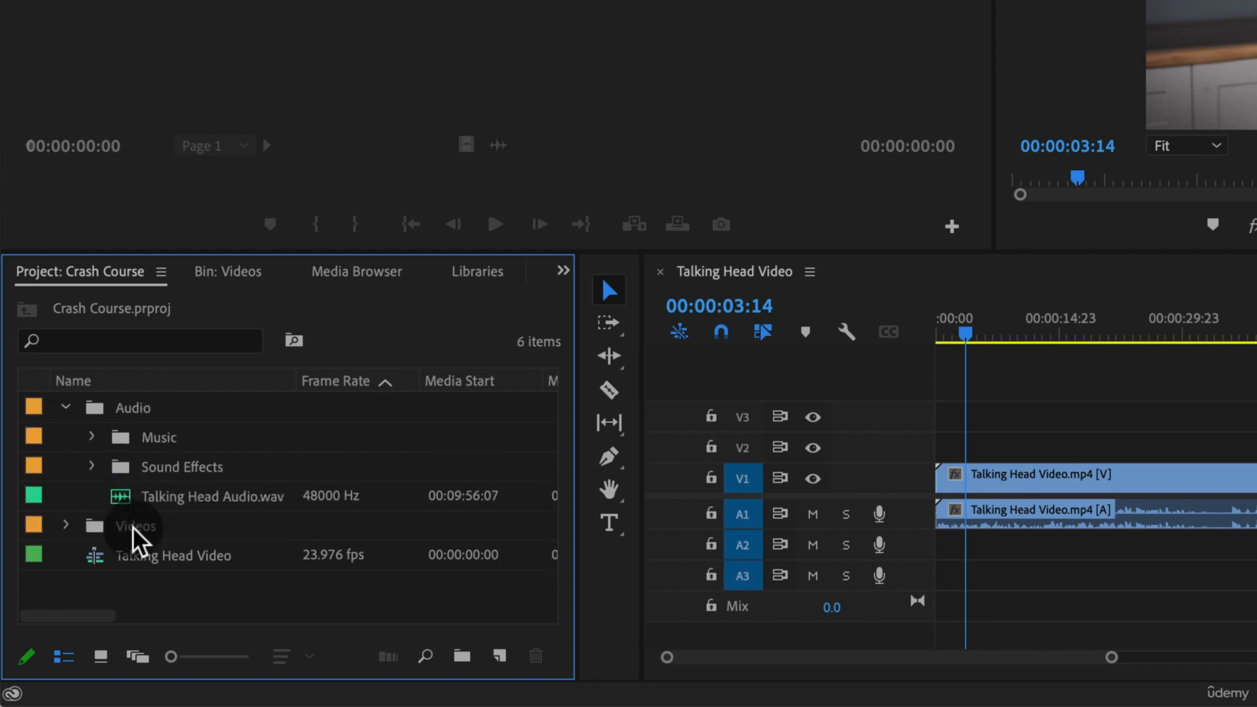
# Place Talking Head Audio.wav from the Audio bin on track A2, at the start of the sequence beneath the video clip.
pyautogui.click(66, 409)
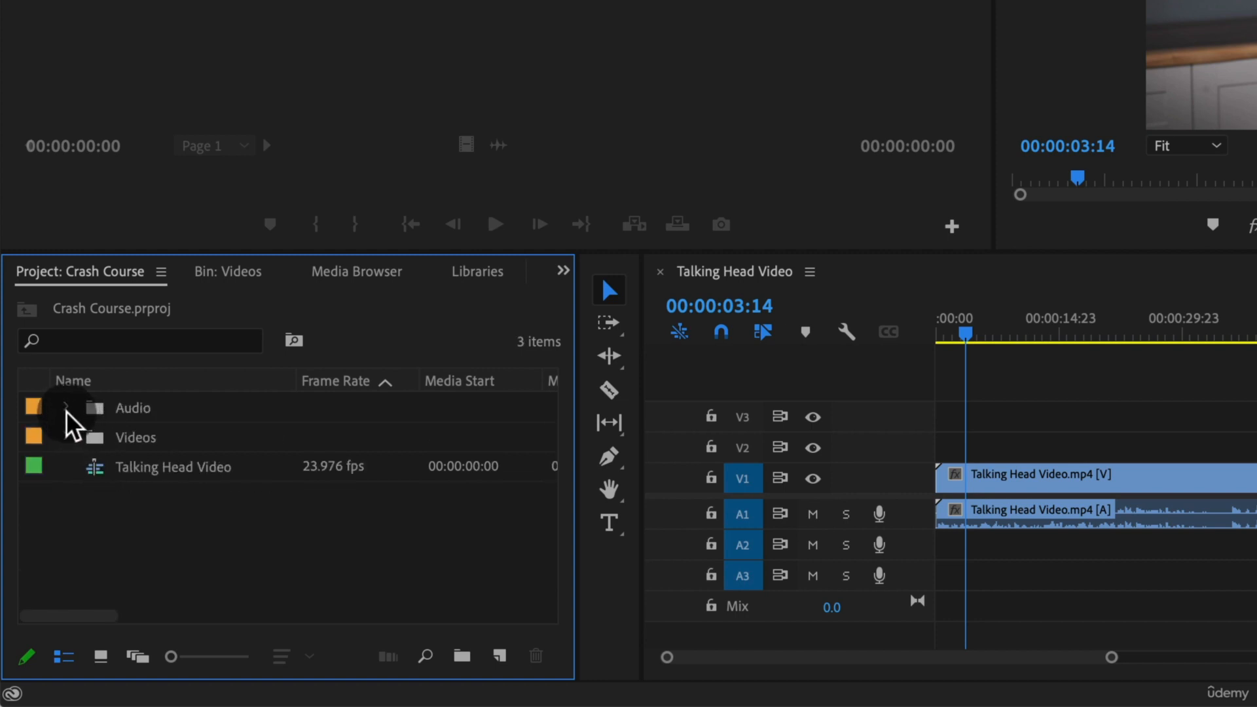
pyautogui.click(66, 409)
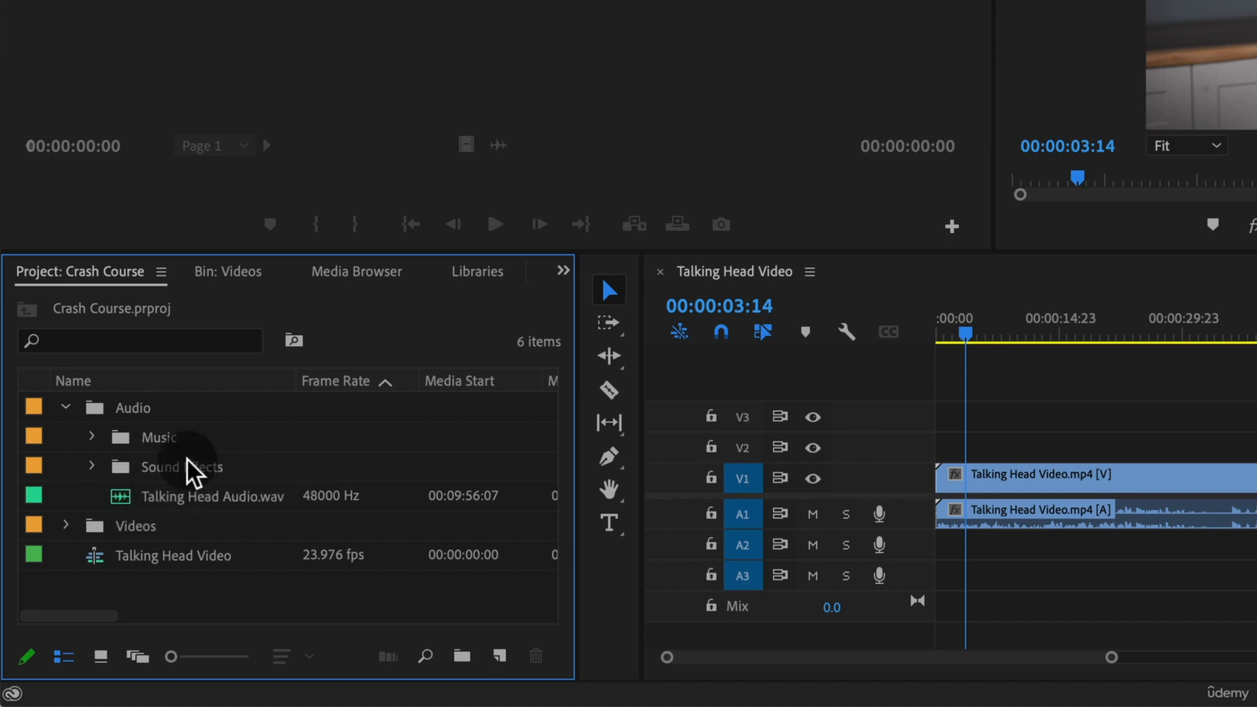
pyautogui.click(220, 497)
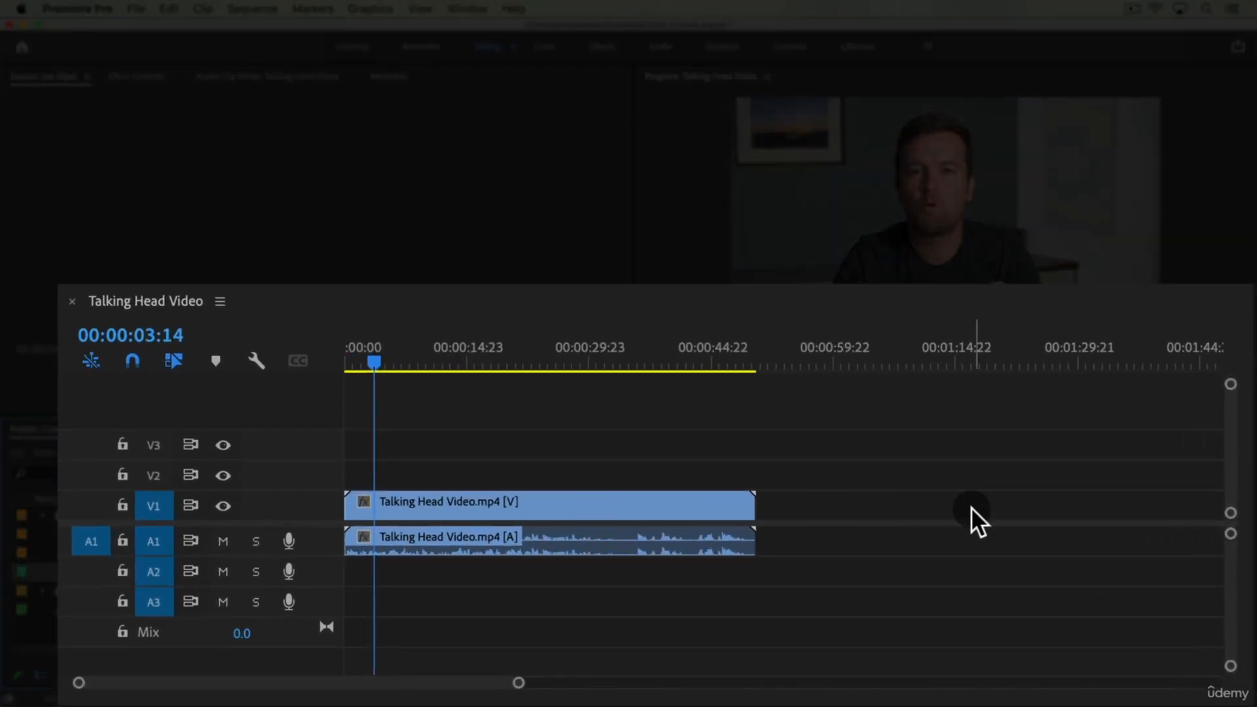
pyautogui.click(642, 533)
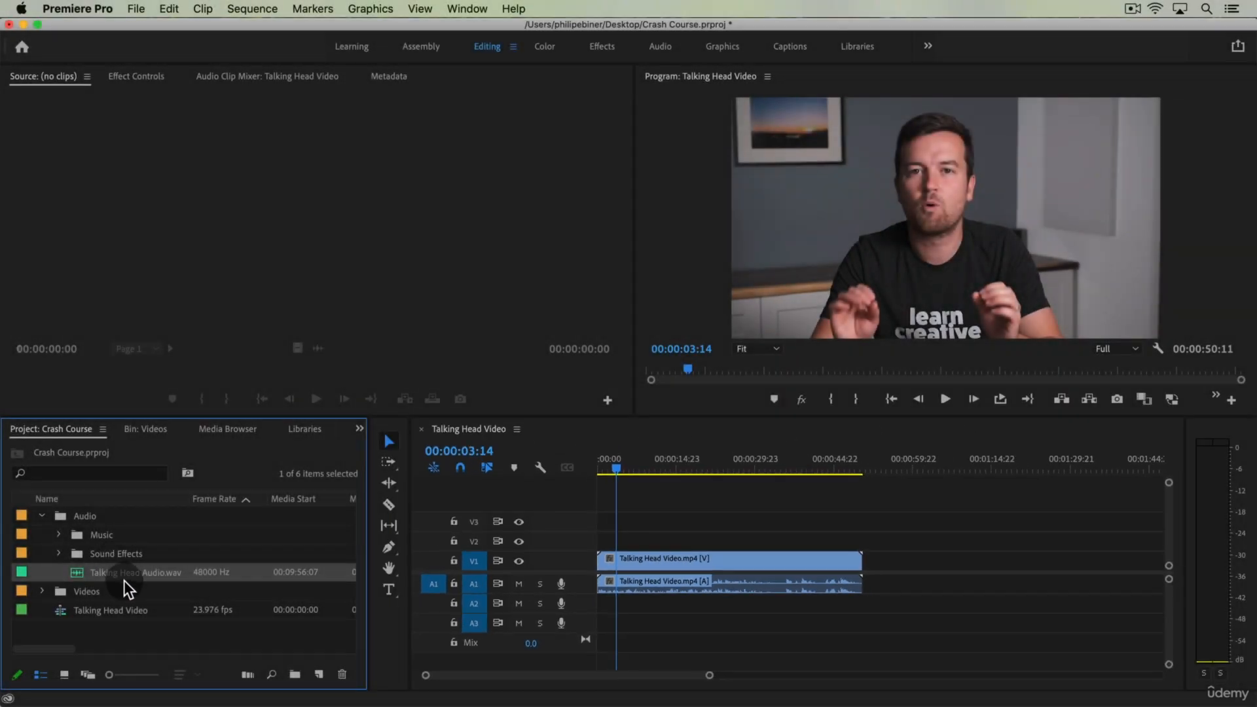
pyautogui.moveTo(122, 575); pyautogui.dragTo(576, 604)
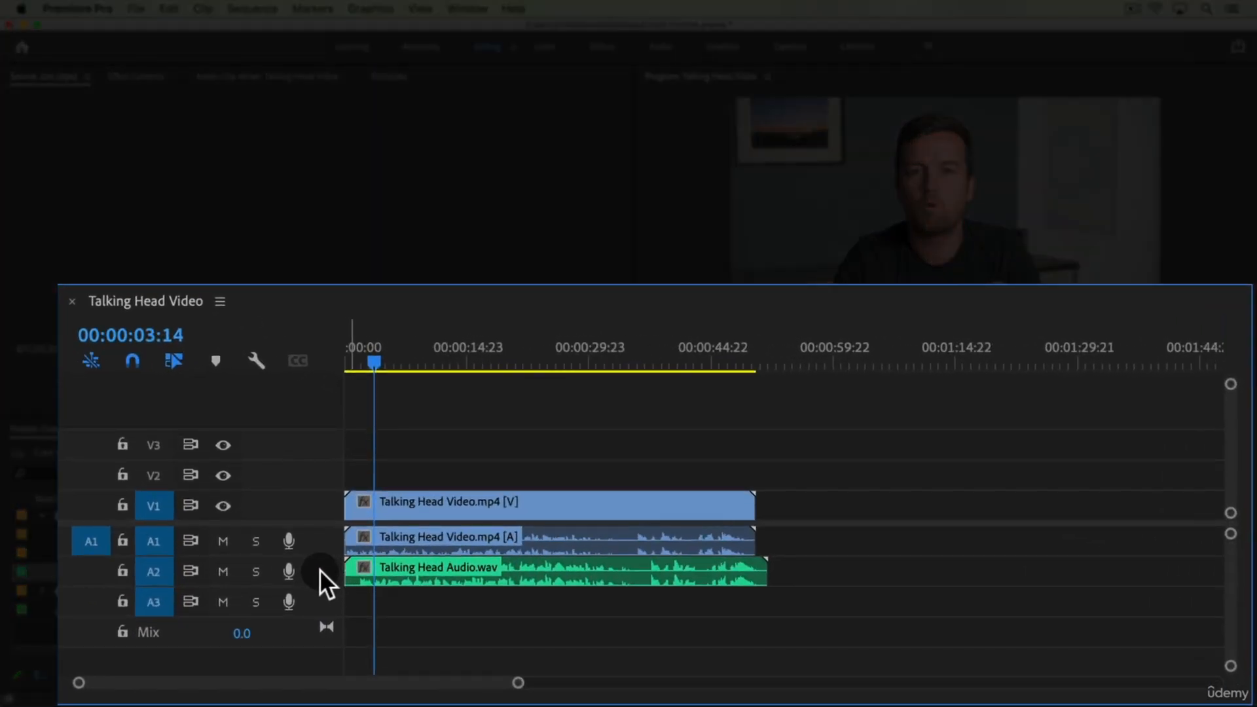
# Expand tracks A2 and V1 in the timeline to show the full audio waveform and the video thumbnails.
pyautogui.doubleClick(319, 568)
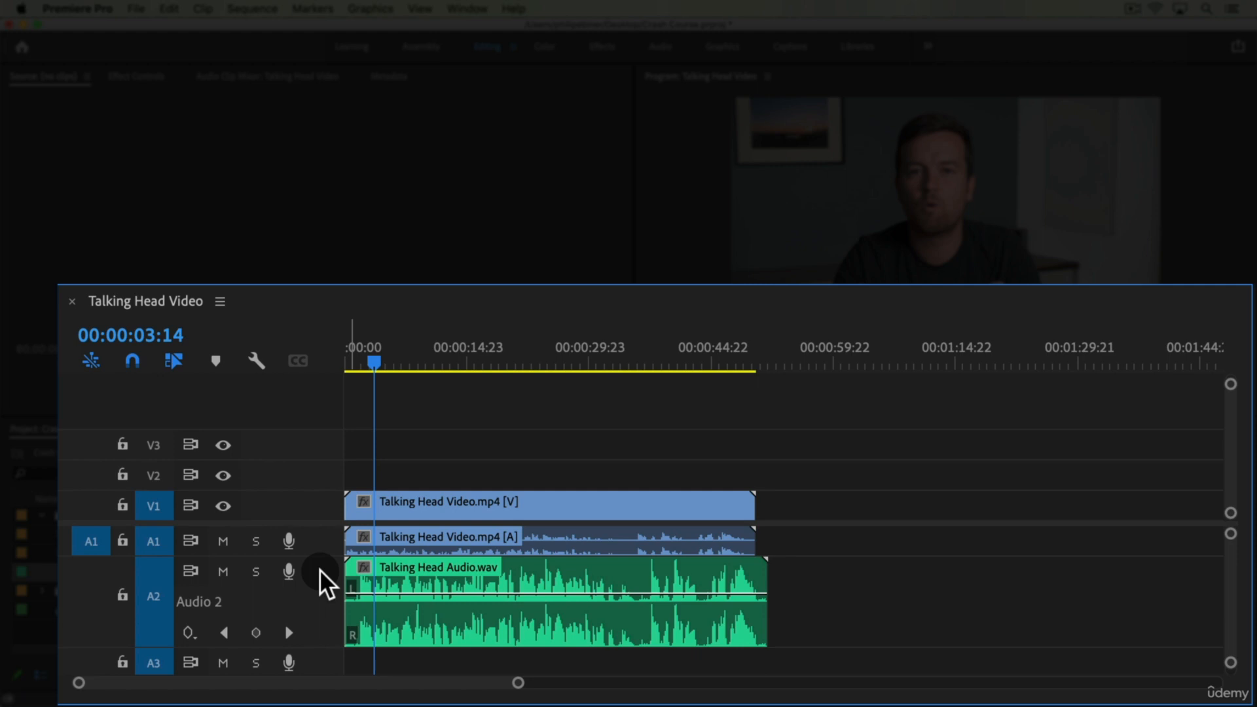
pyautogui.doubleClick(320, 568)
pyautogui.doubleClick(320, 568)
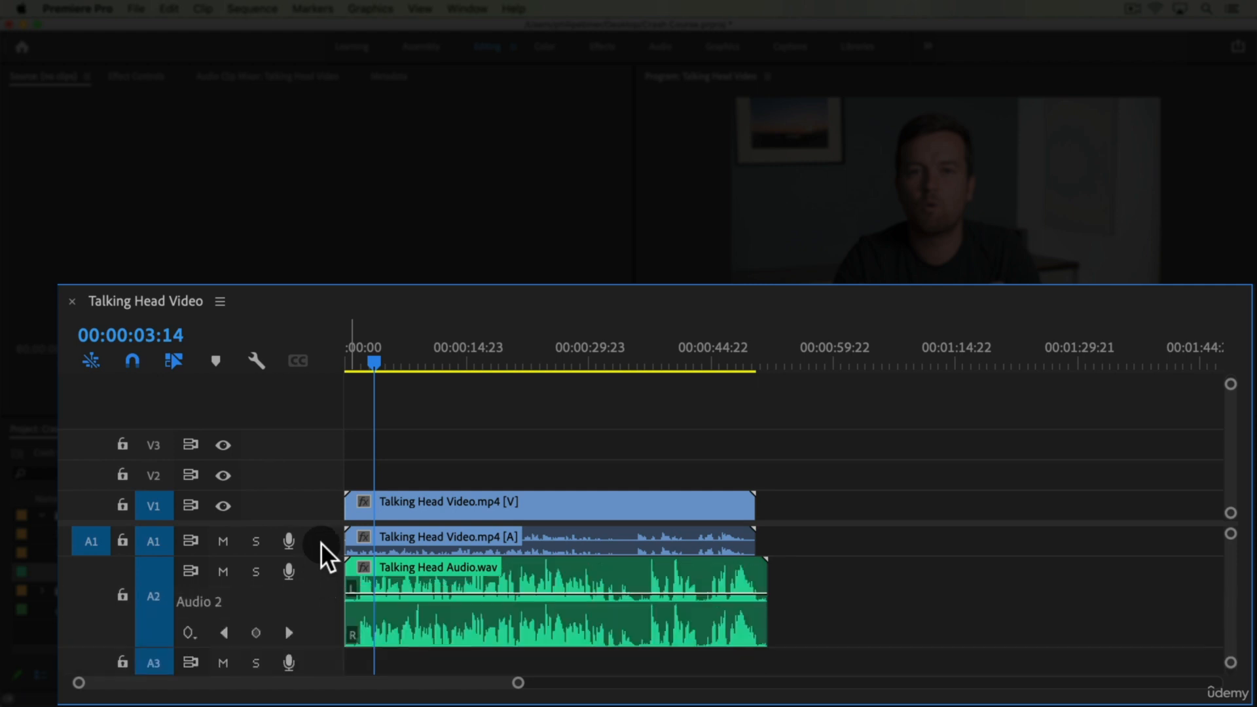
pyautogui.doubleClick(321, 504)
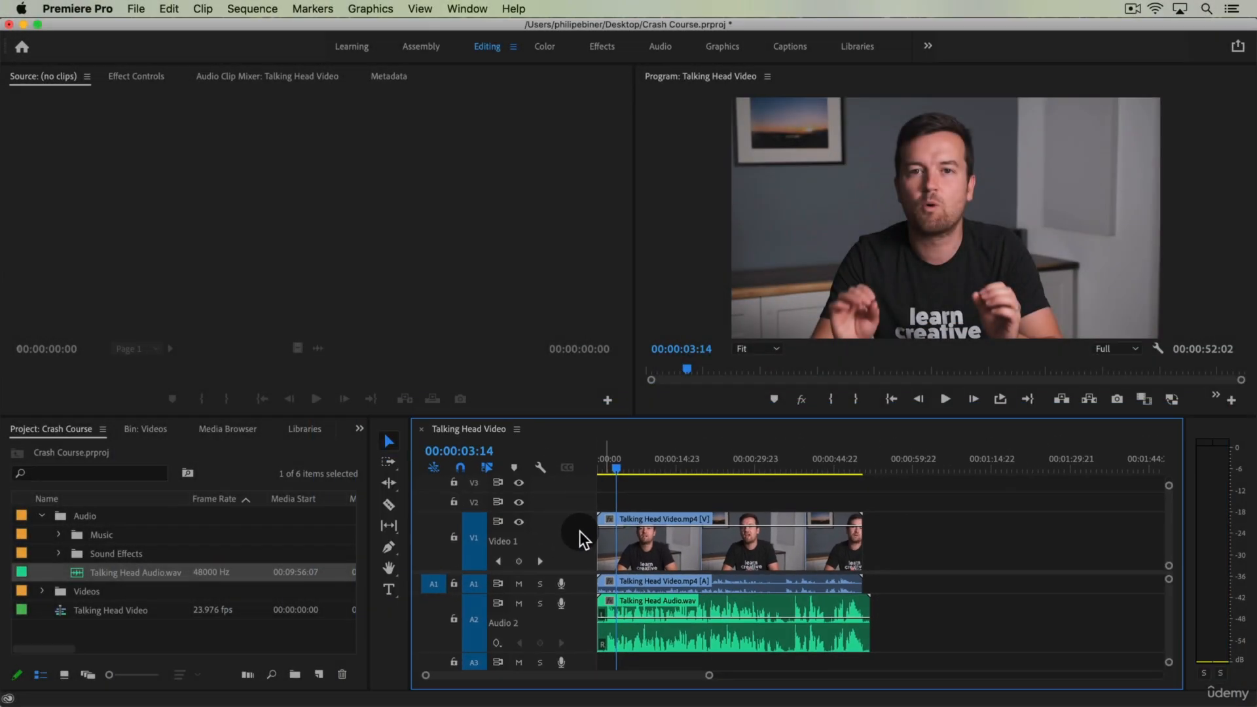
pyautogui.doubleClick(317, 474)
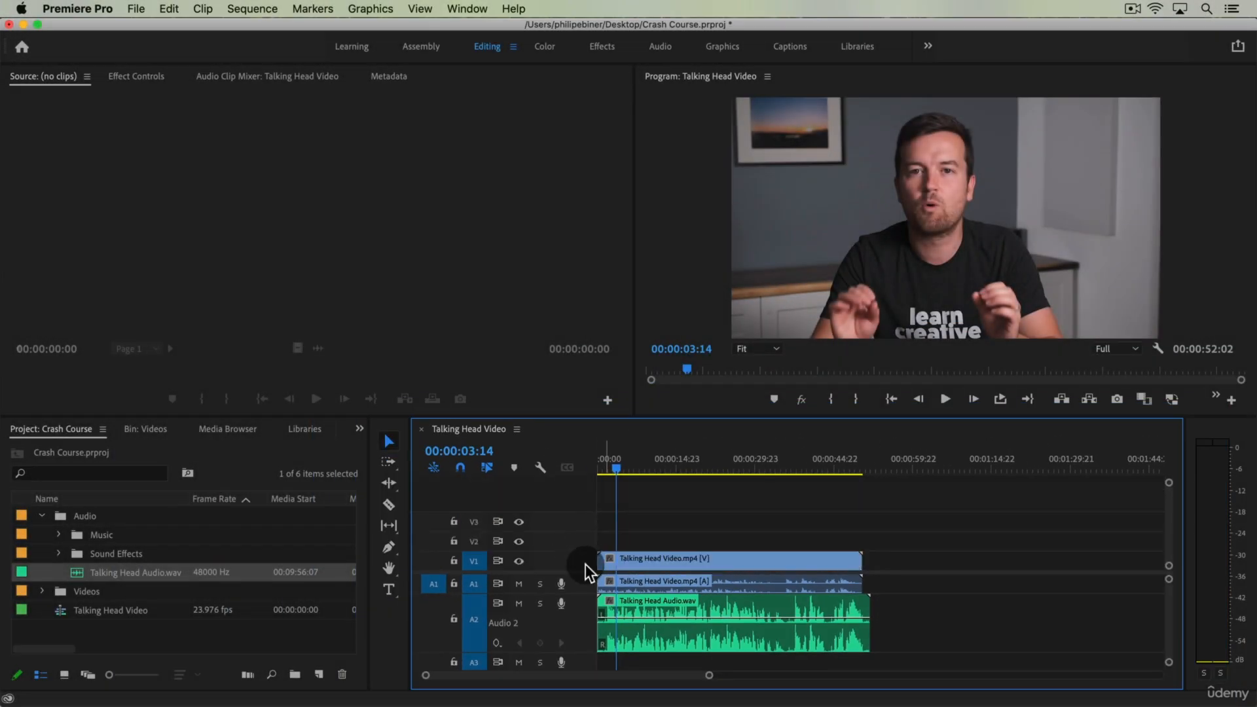
pyautogui.doubleClick(585, 562)
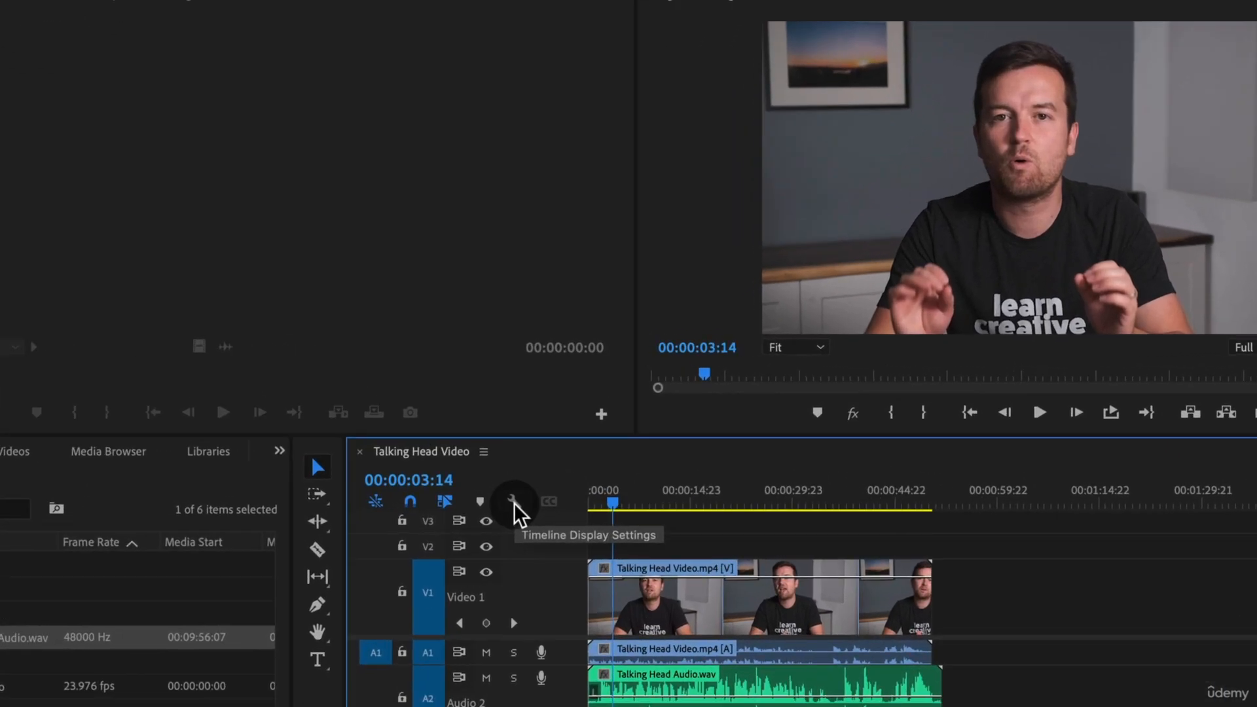
# Review the timeline display settings and set the sequence's clip thumbnails to Video Head Thumbnails.
pyautogui.click(540, 470)
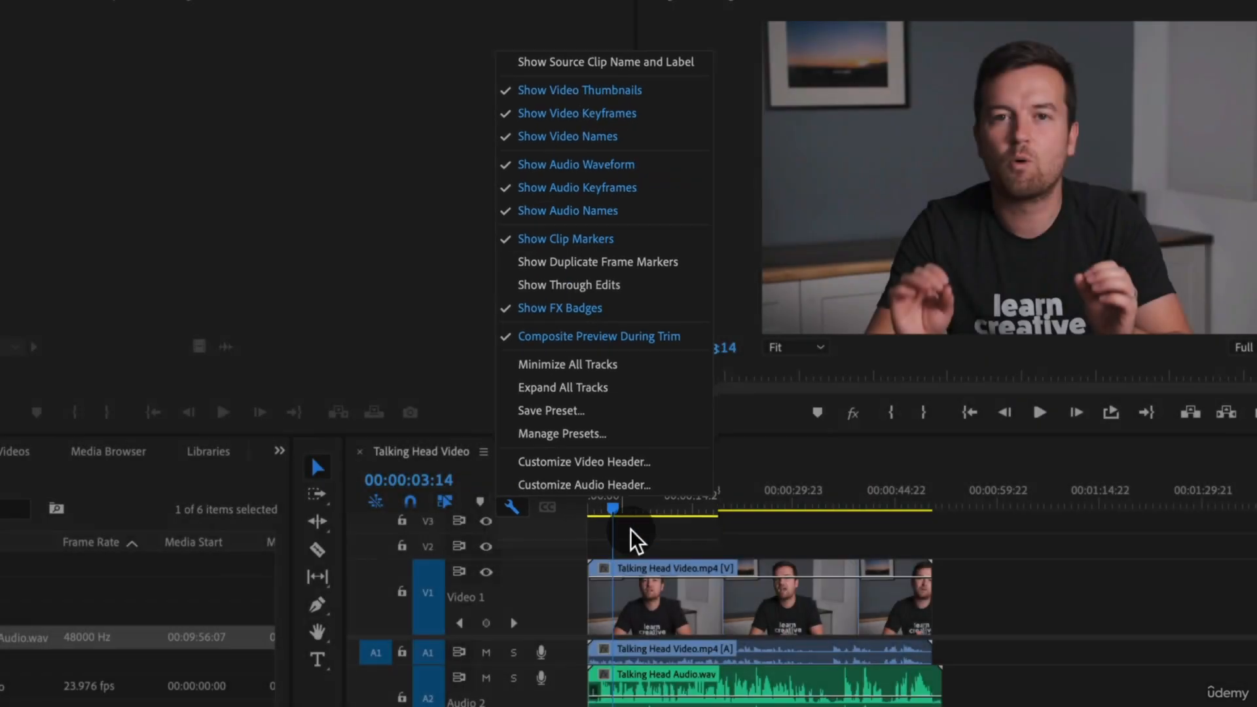
pyautogui.click(631, 527)
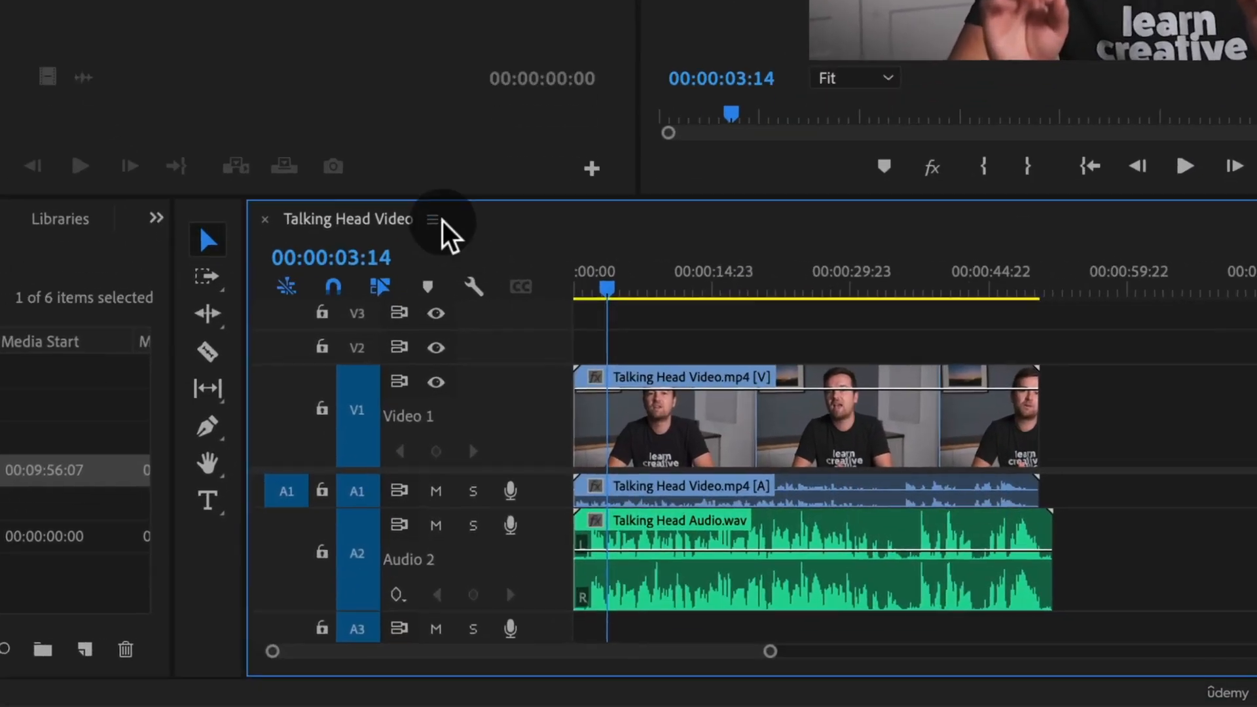
pyautogui.click(432, 220)
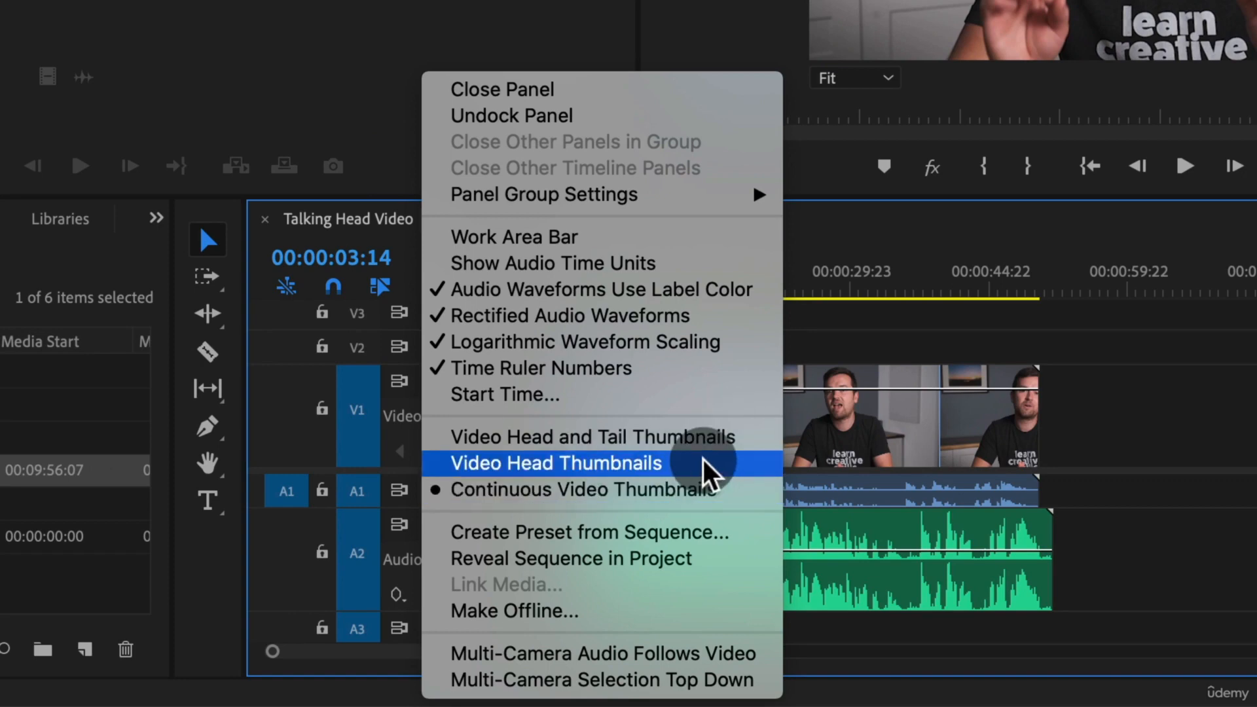
pyautogui.click(707, 464)
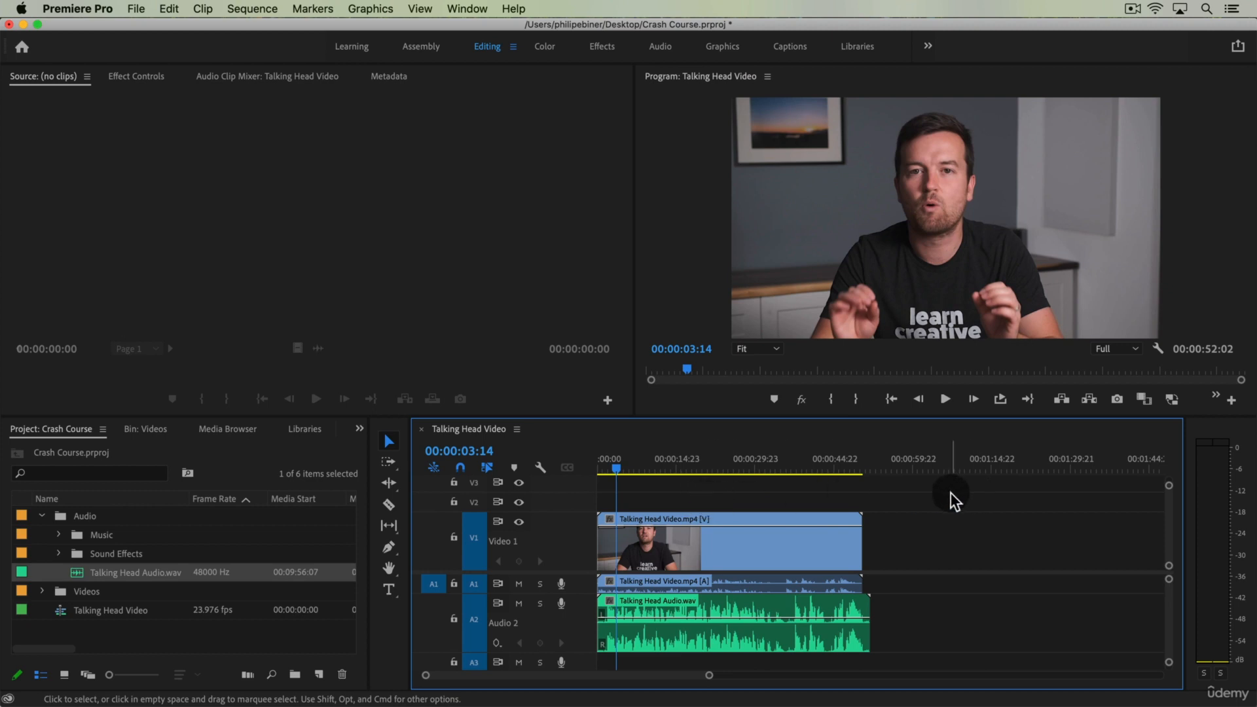
# Play a few seconds of the unsynced clips, then synchronize all clips in the sequence by Audio using track channel 1.
pyautogui.press('space')
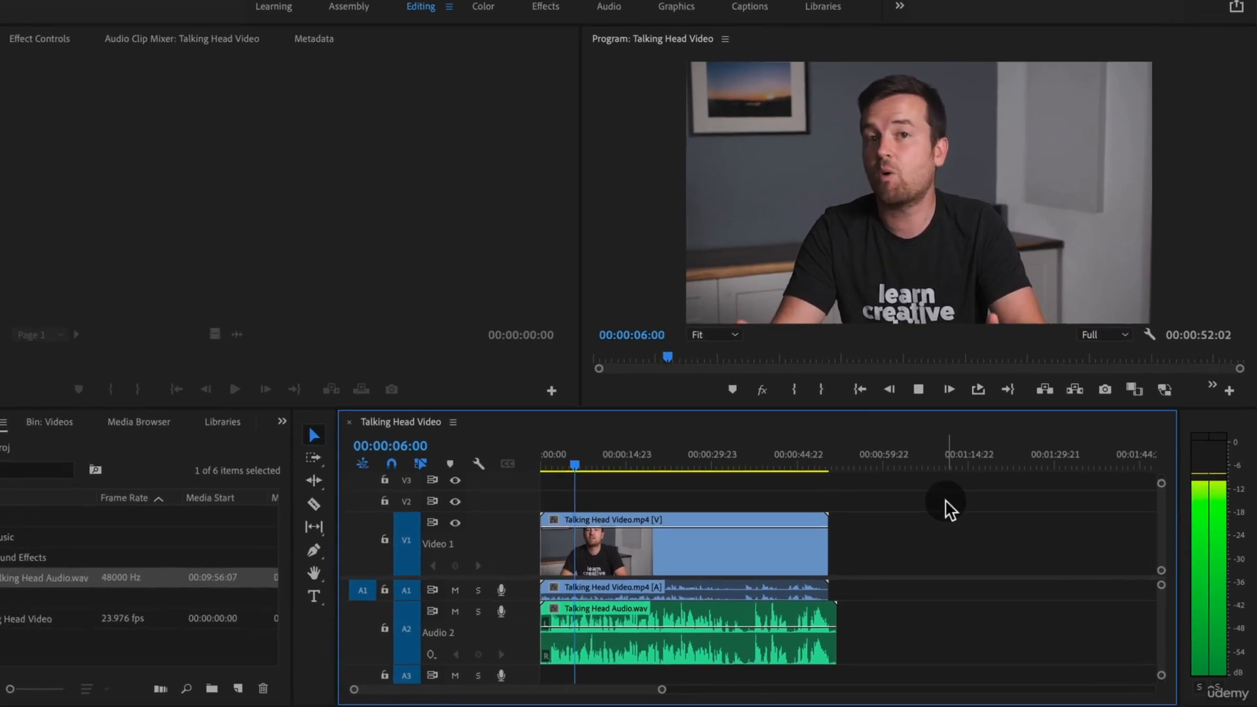
pyautogui.press('space')
pyautogui.moveTo(898, 503); pyautogui.dragTo(648, 645)
pyautogui.moveTo(858, 507); pyautogui.dragTo(615, 669)
pyautogui.rightClick(595, 560)
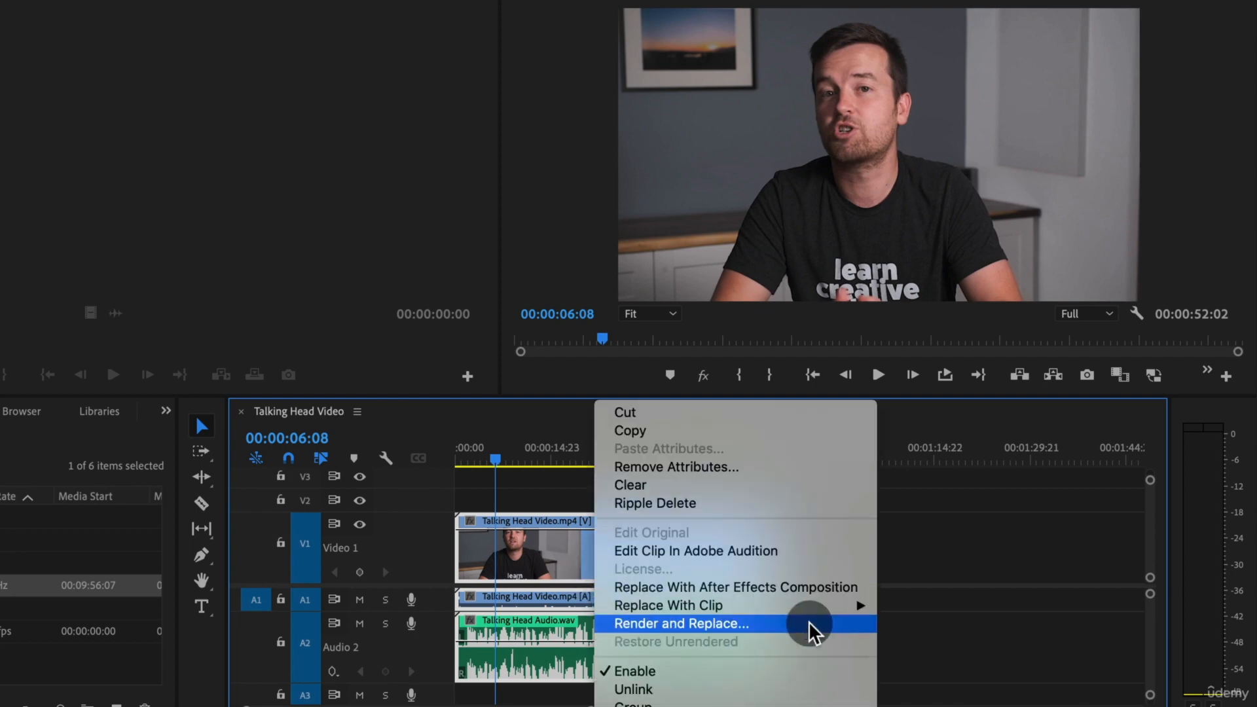
pyautogui.click(744, 598)
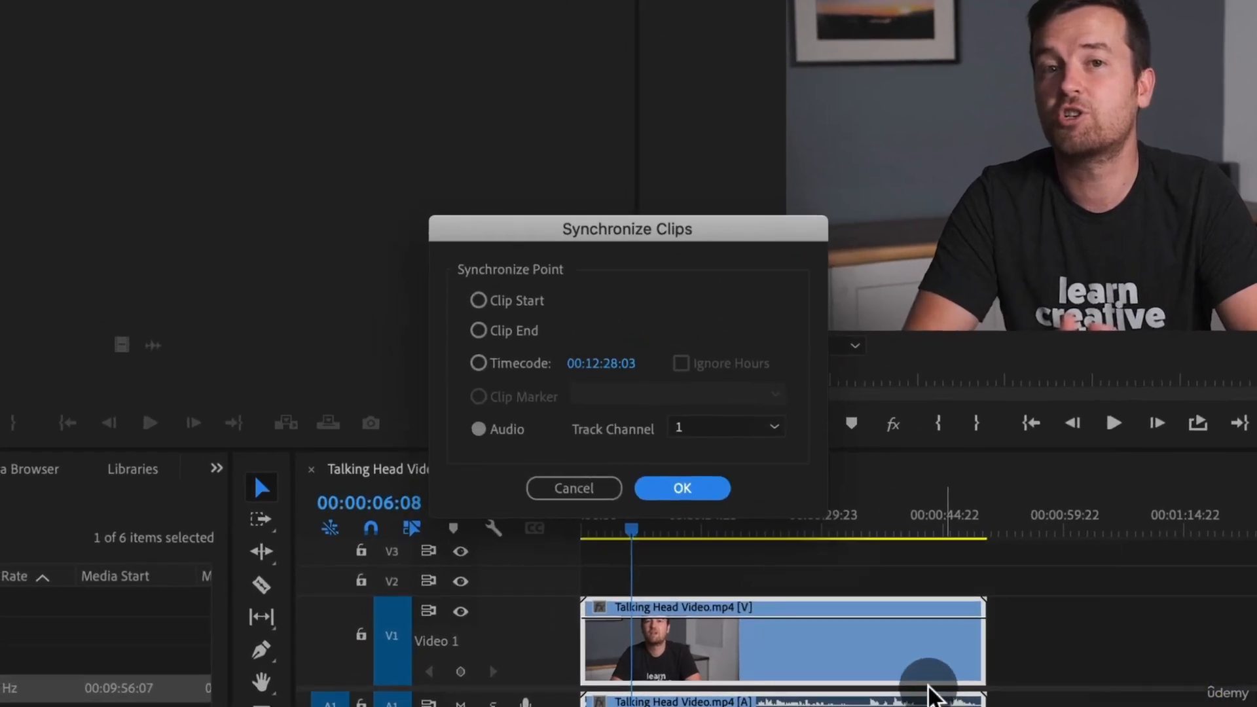
pyautogui.click(457, 408)
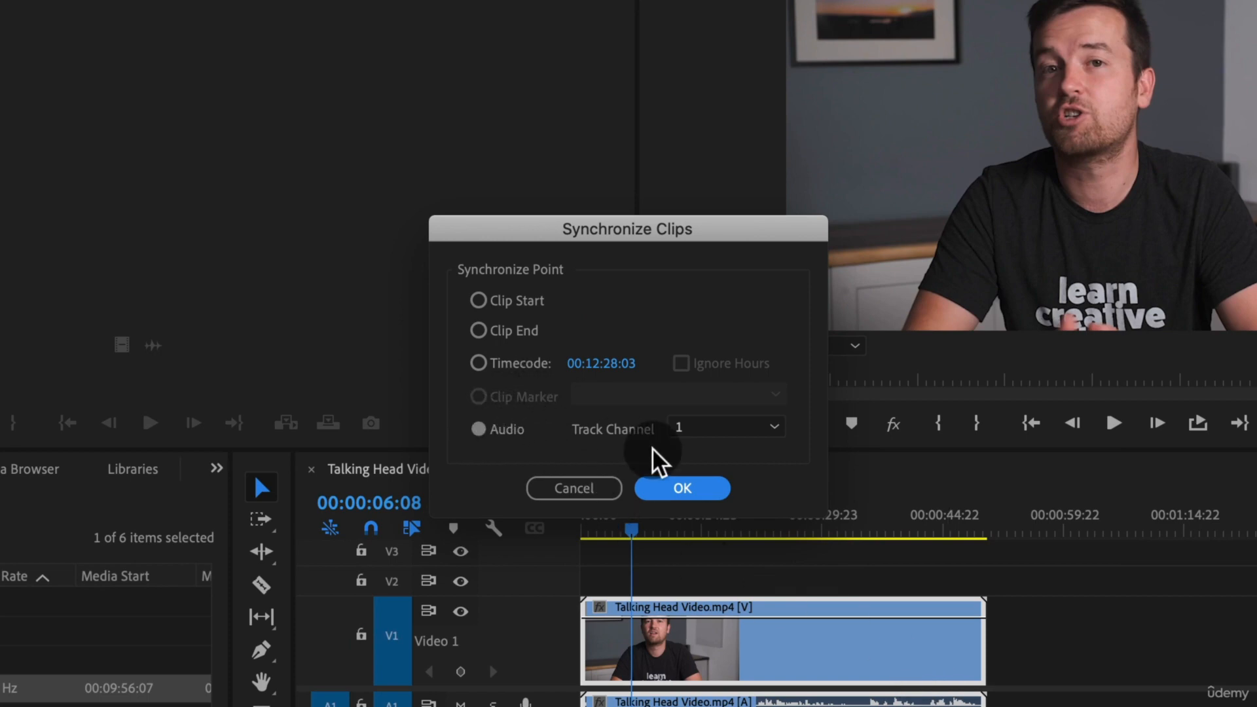
pyautogui.click(674, 497)
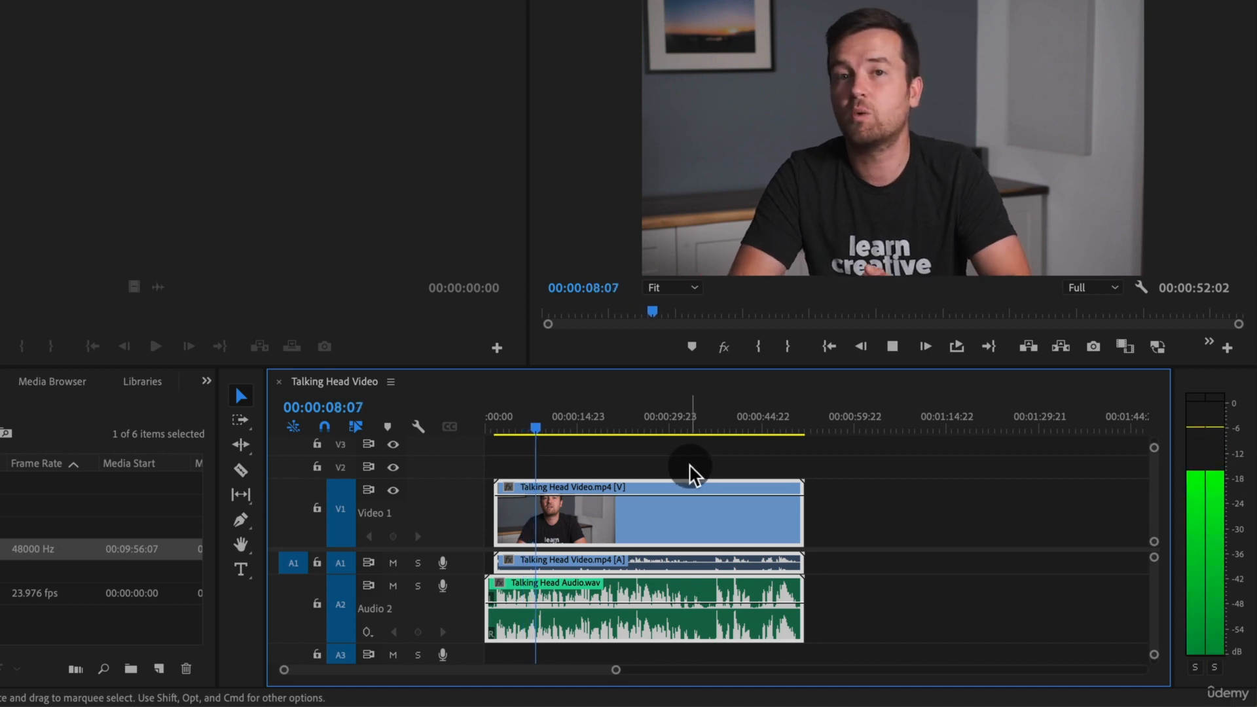
# Check the synchronized playback and examine the alignment of the video clip and Talking Head Audio.wav at their start.
pyautogui.press('space')
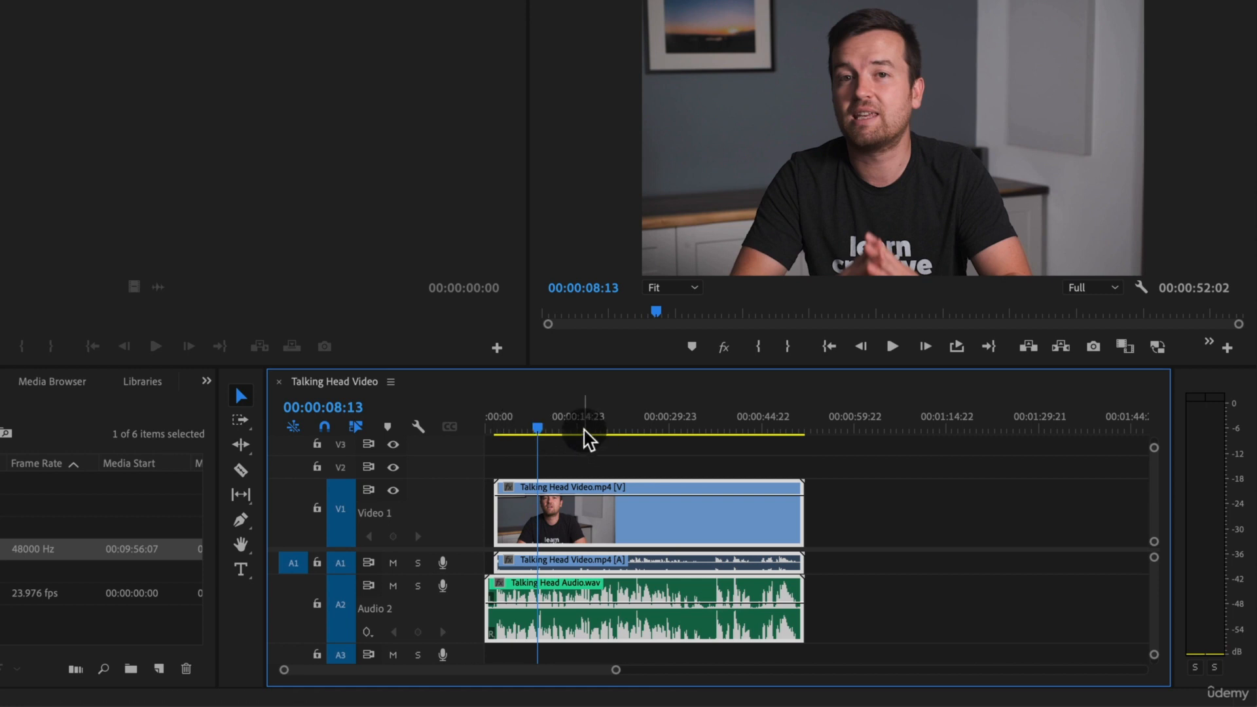
pyautogui.press('=')
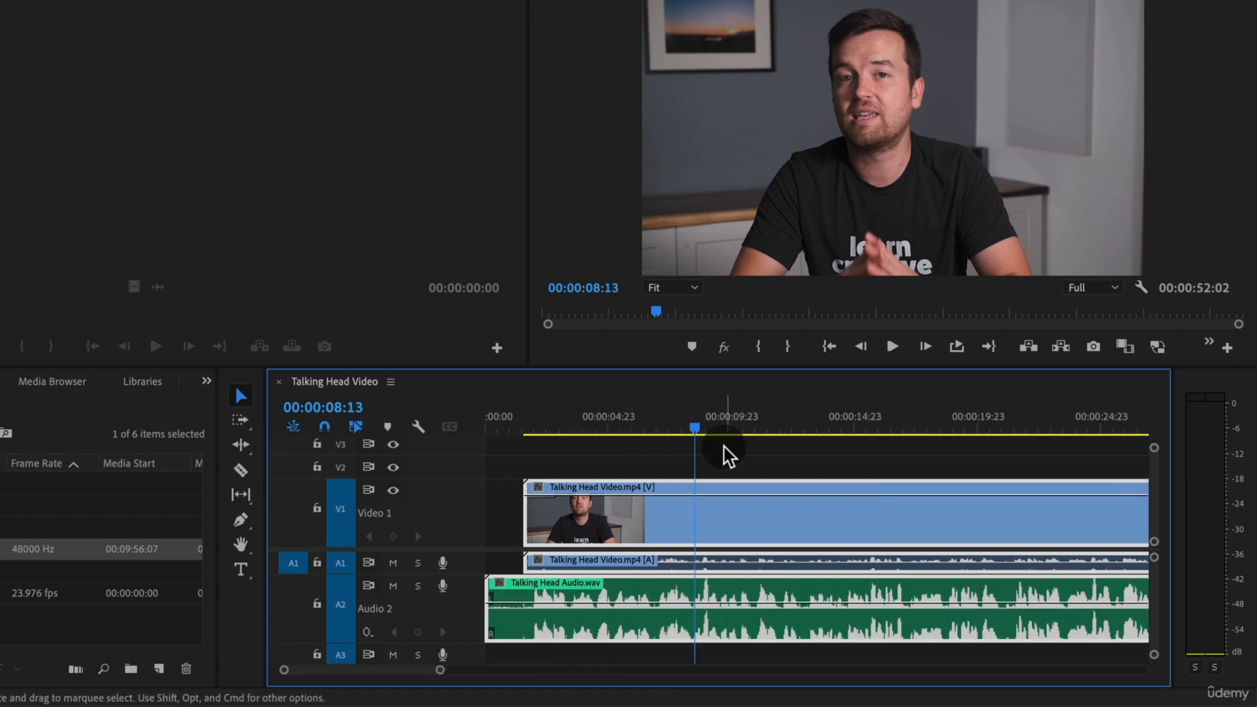
pyautogui.click(630, 454)
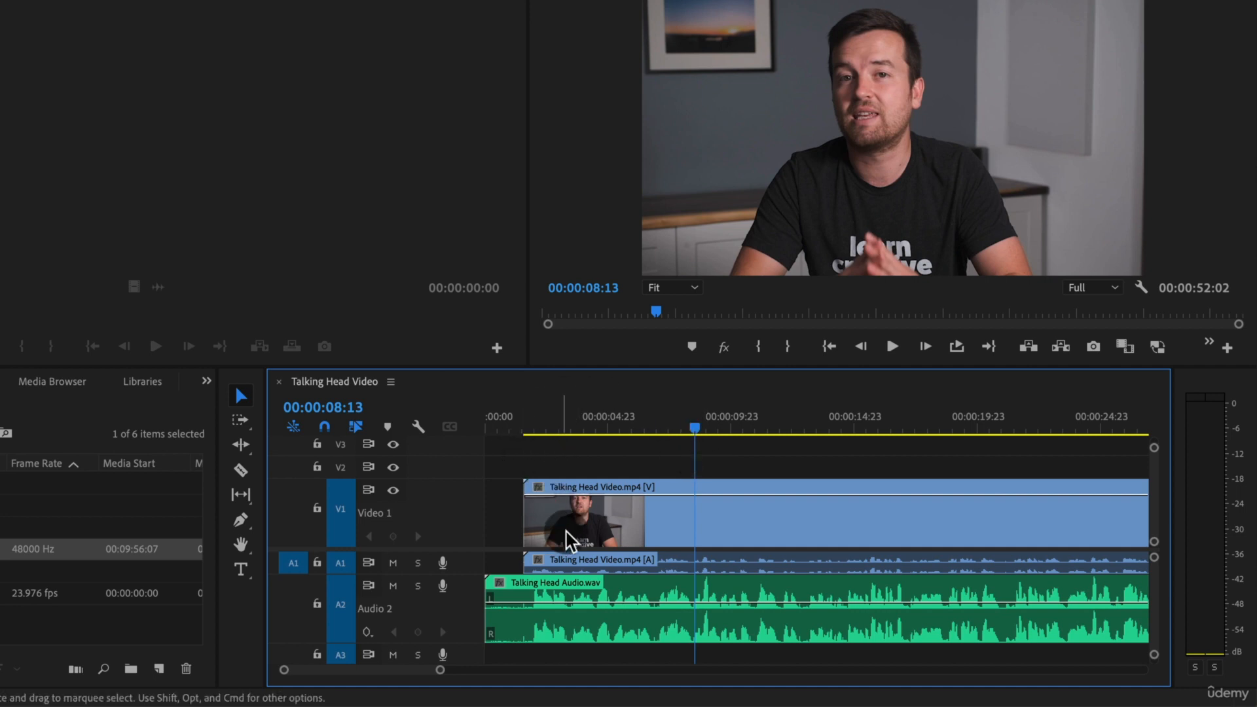
# Examine the start of the Talking Head Video.mp4 clip up close, with the playhead on its first frame at 00:00:01:14.
pyautogui.click(623, 501)
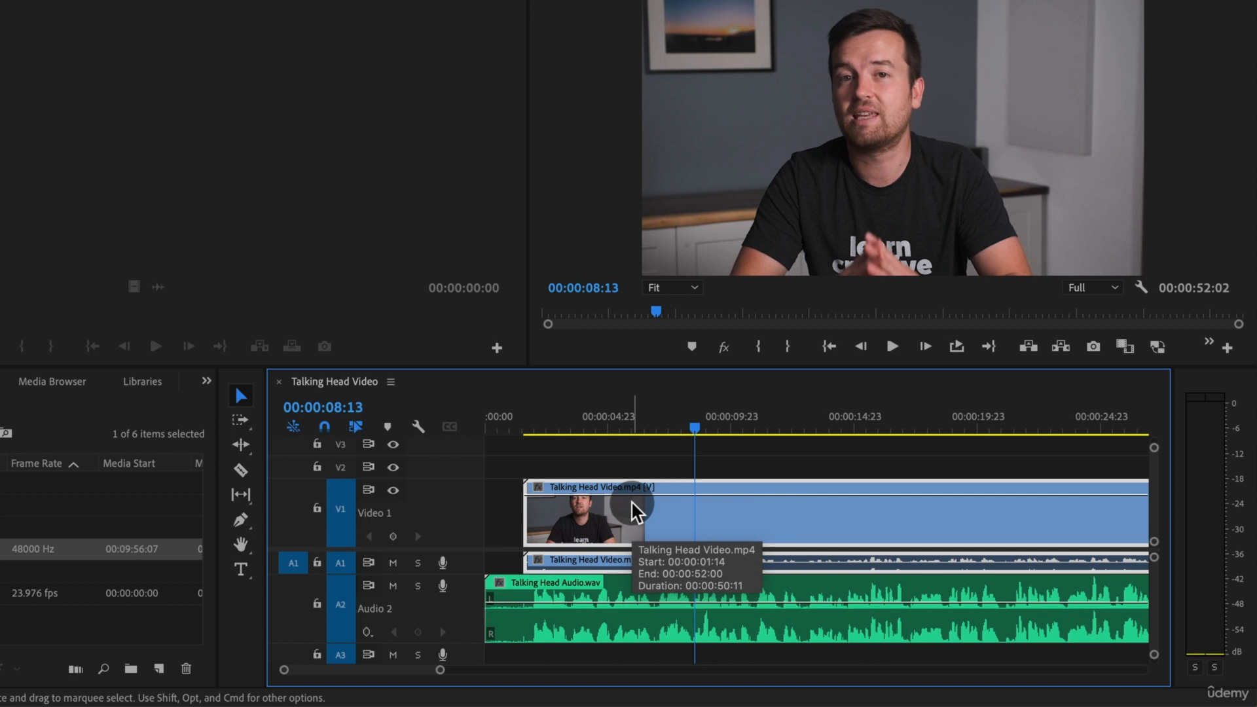
pyautogui.moveTo(555, 433)
pyautogui.mouseDown()
pyautogui.moveTo(570, 429)
pyautogui.moveTo(556, 432)
pyautogui.mouseUp()
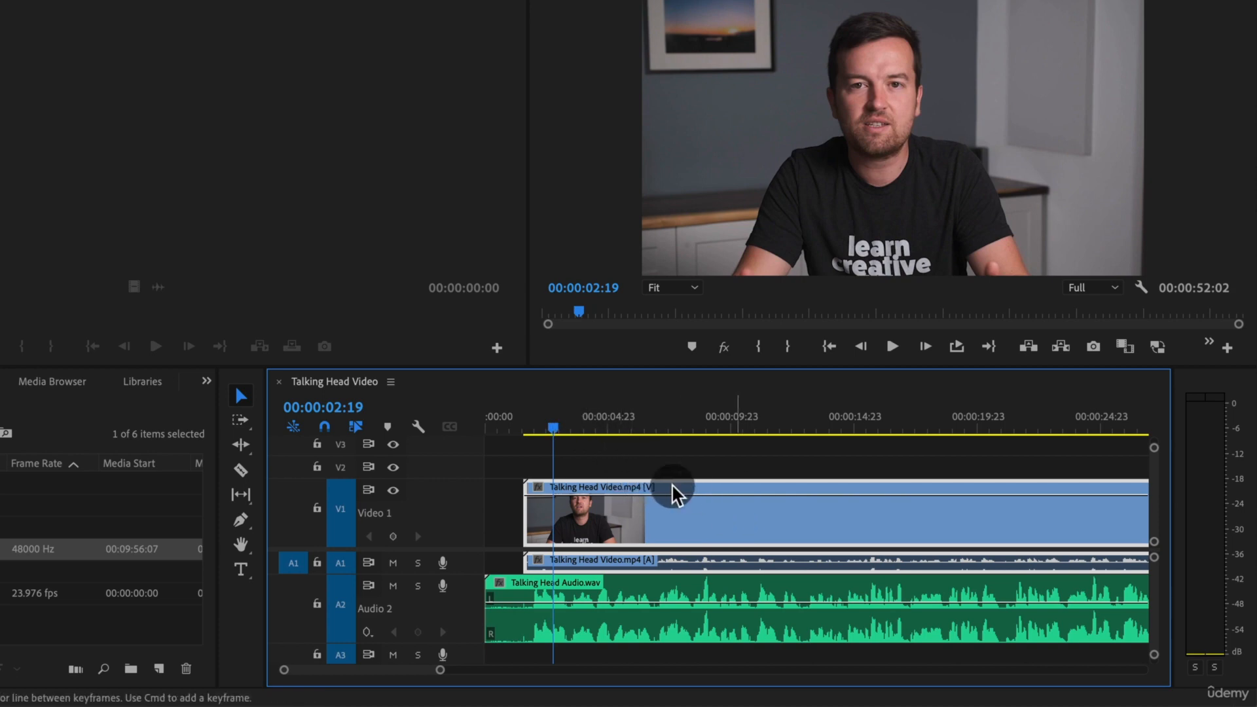
pyautogui.press('-')
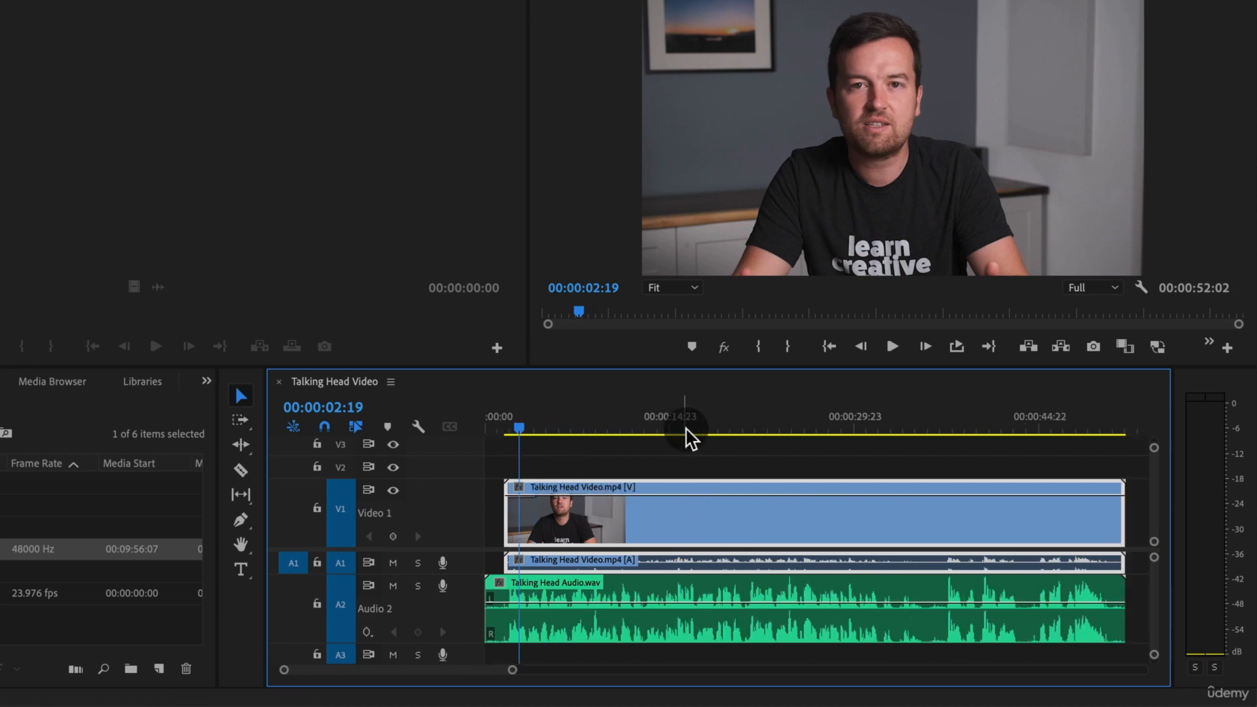
pyautogui.press('=')
pyautogui.press('-')
pyautogui.press('-')
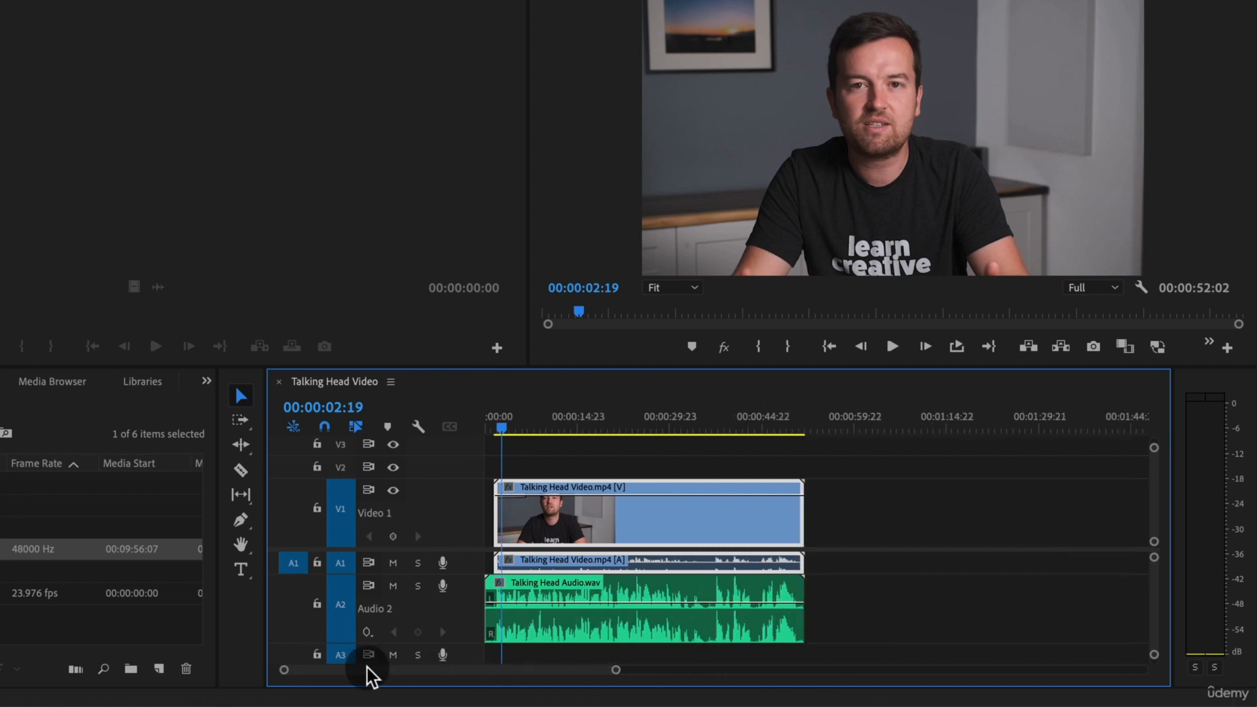
pyautogui.moveTo(333, 670); pyautogui.dragTo(299, 679)
pyautogui.moveTo(612, 673); pyautogui.dragTo(508, 676)
pyautogui.click(602, 429)
pyautogui.moveTo(604, 434); pyautogui.dragTo(606, 435)
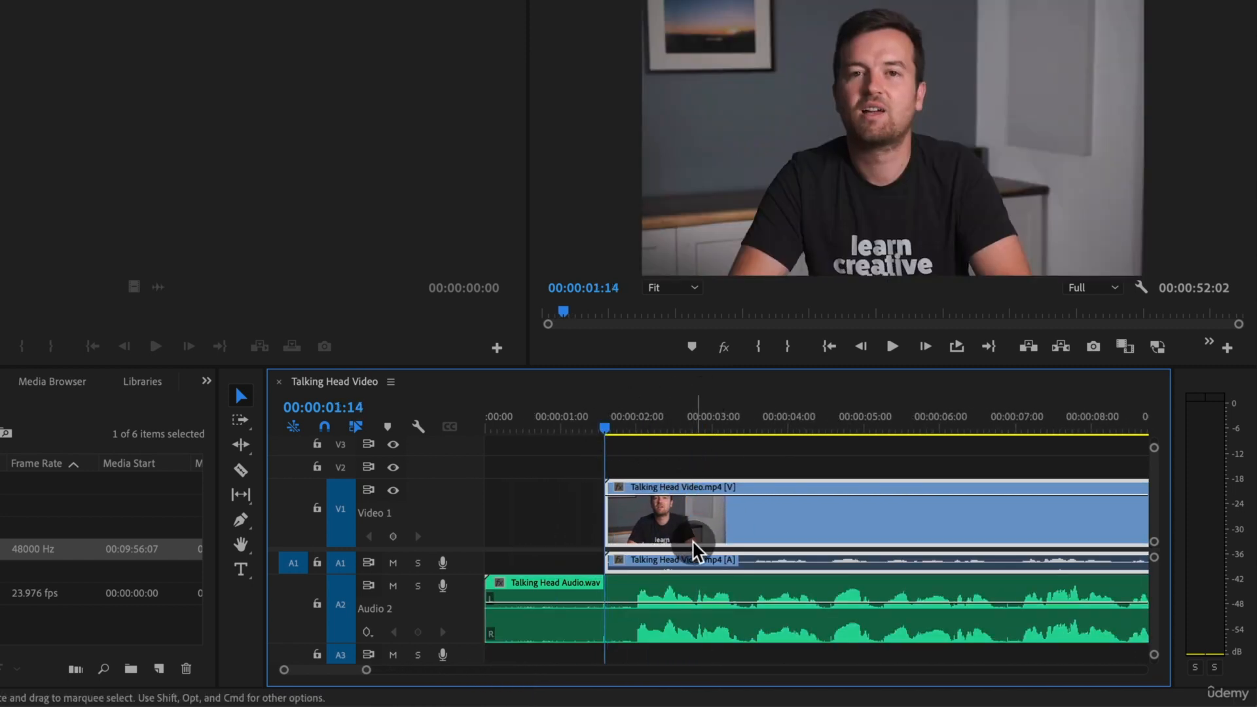
pyautogui.moveTo(689, 532)
pyautogui.mouseDown()
pyautogui.moveTo(676, 538)
pyautogui.moveTo(689, 542)
pyautogui.mouseUp()
pyautogui.press('=')
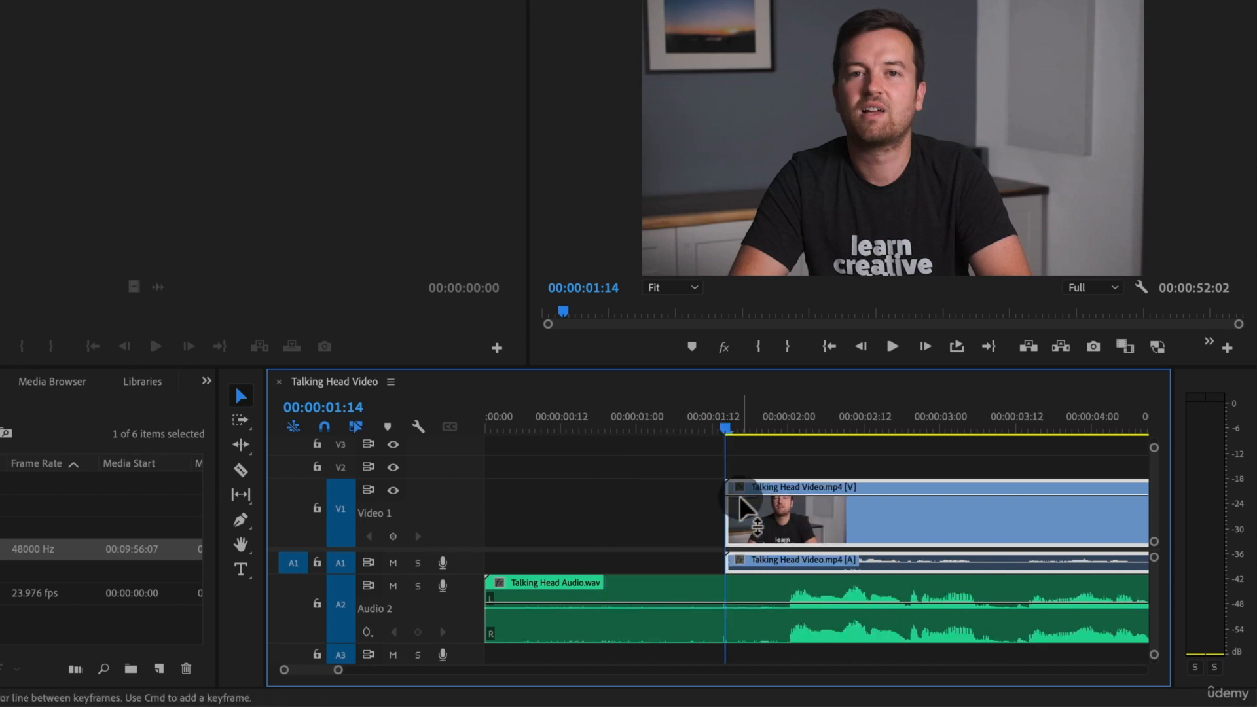
# Nudge the Talking Head Video.mp4 clip one frame earlier and back to its original position, twice.
pyautogui.moveTo(739, 496)
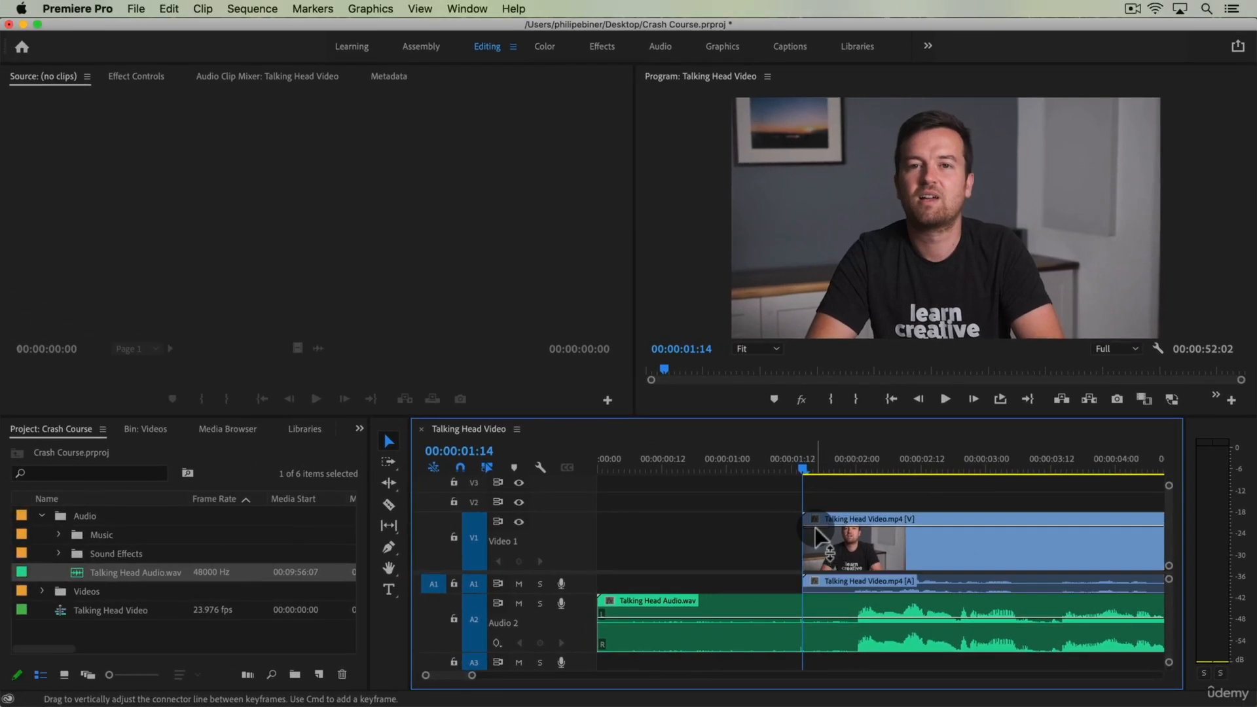
pyautogui.press('super')
pyautogui.click(819, 547)
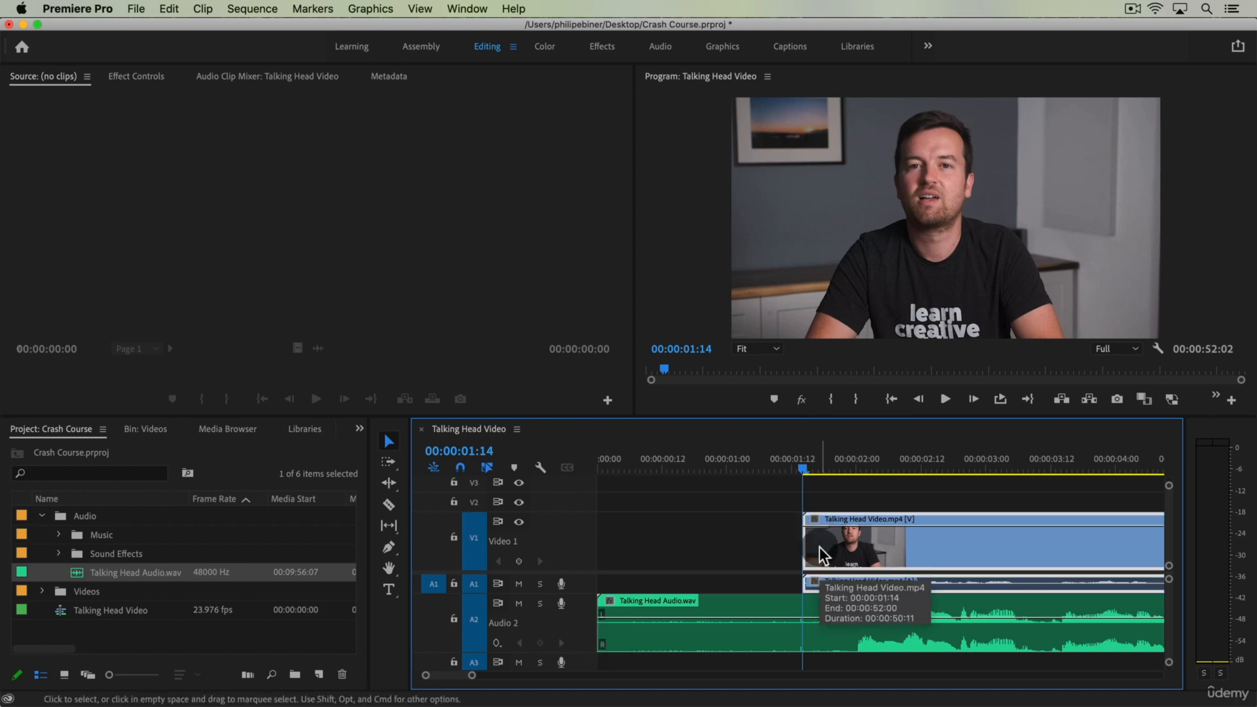
pyautogui.press('super')
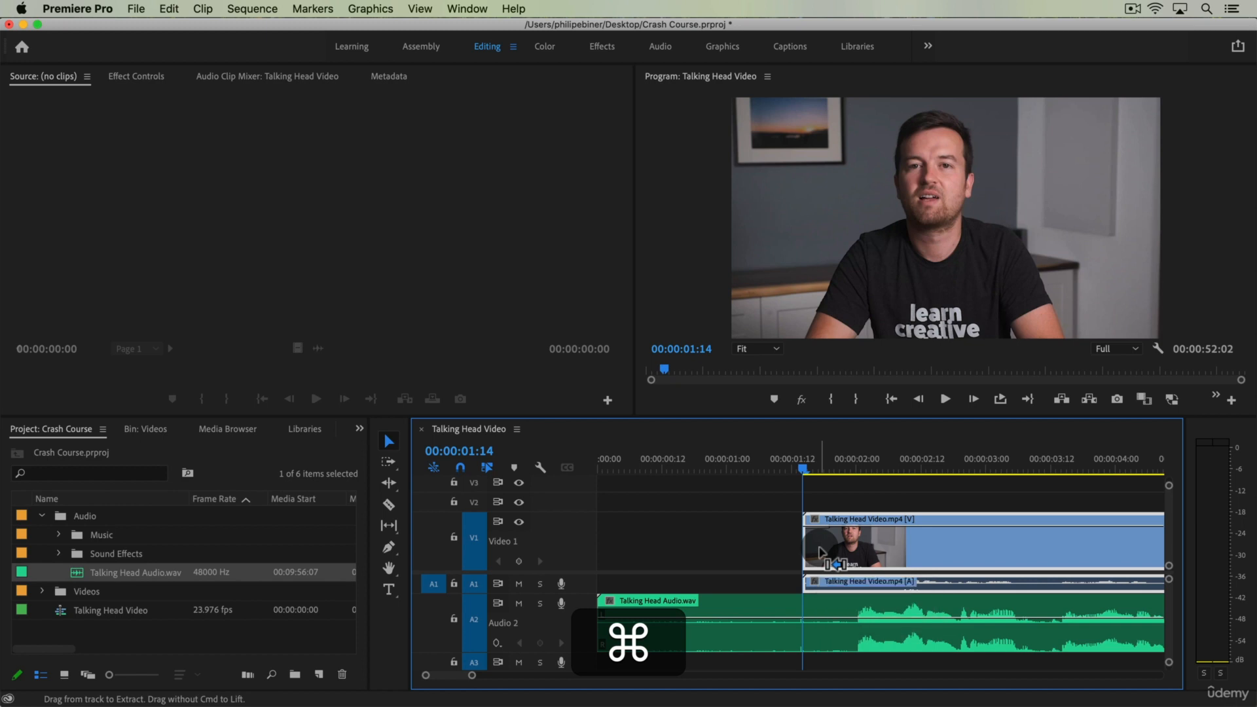
pyautogui.press('super+Left')
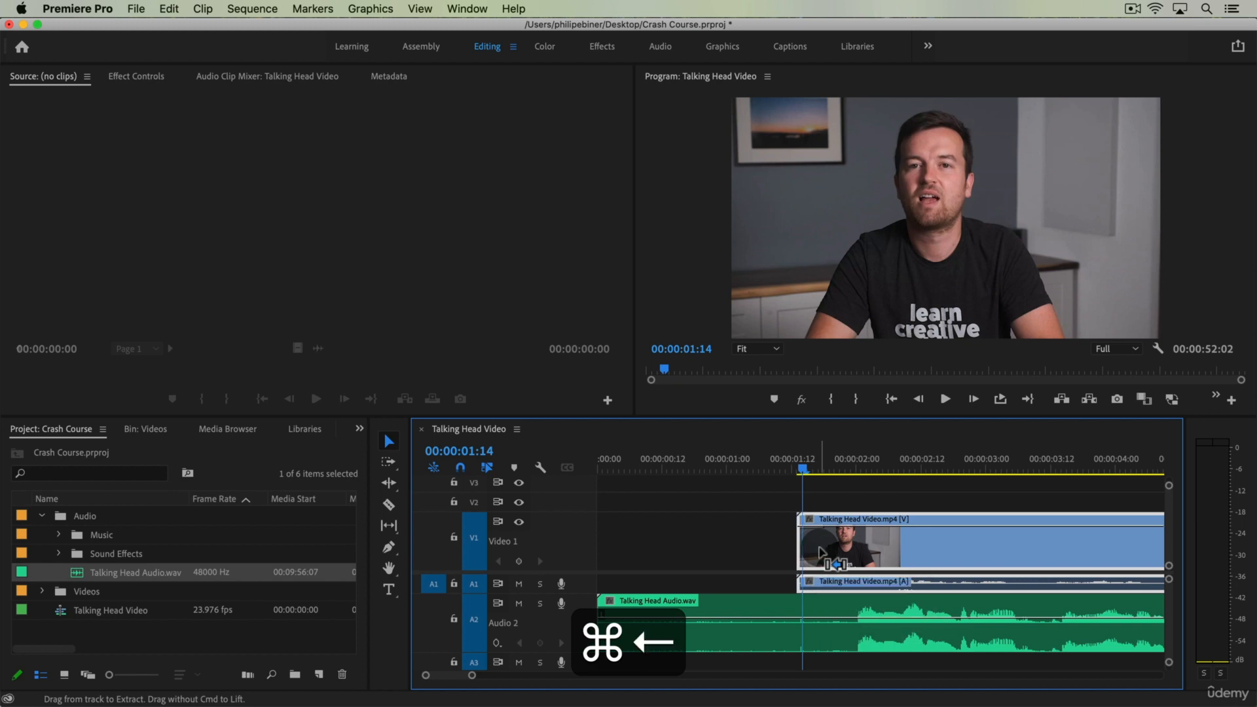
pyautogui.press('super')
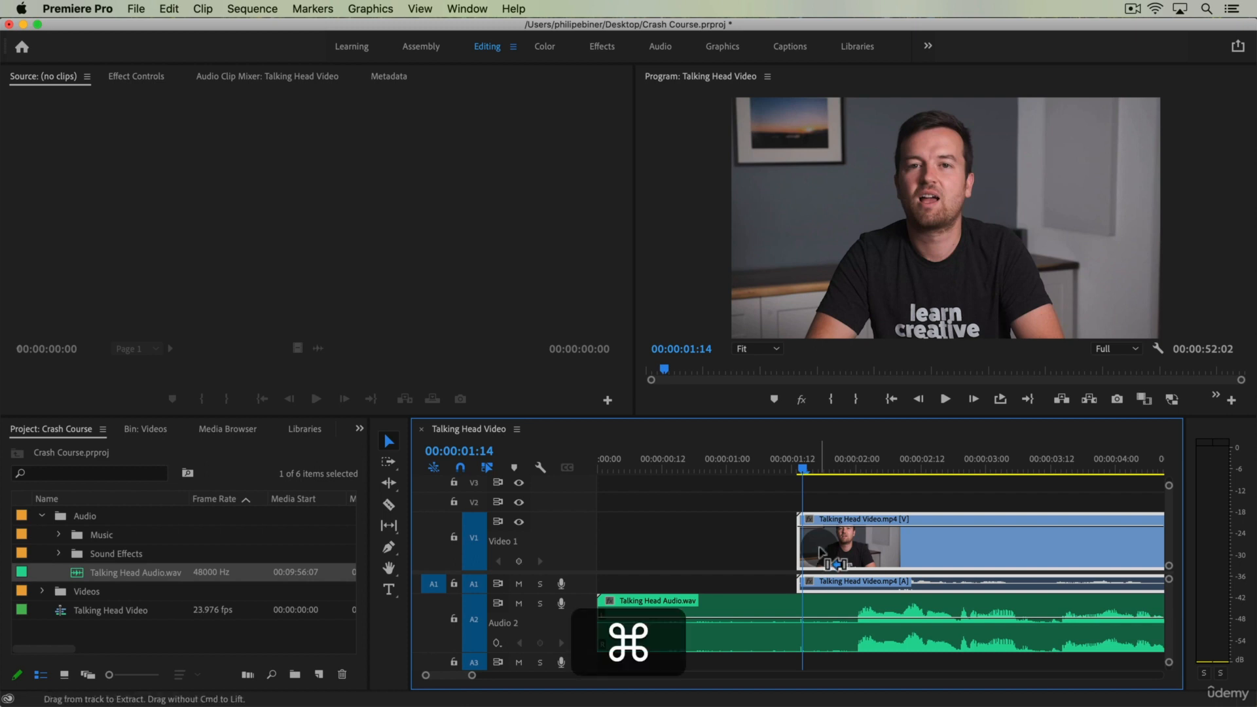
pyautogui.press('super+Right')
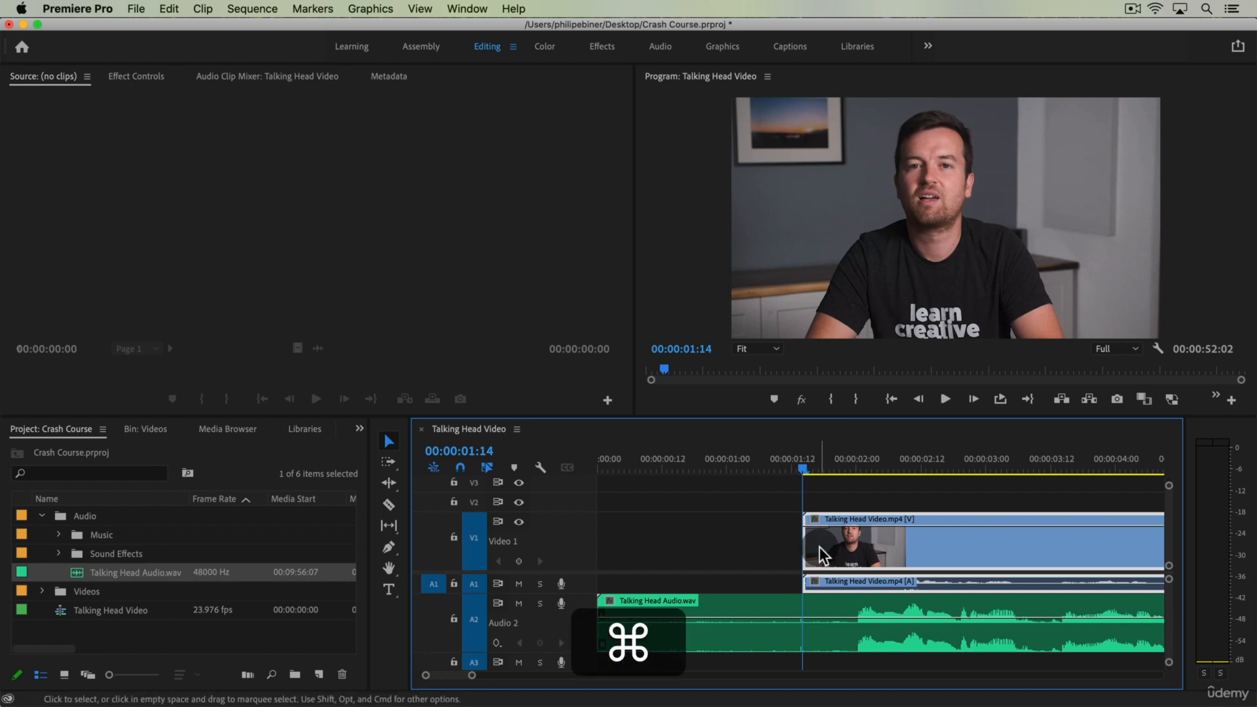
pyautogui.press('super+Left')
pyautogui.press('super+Right')
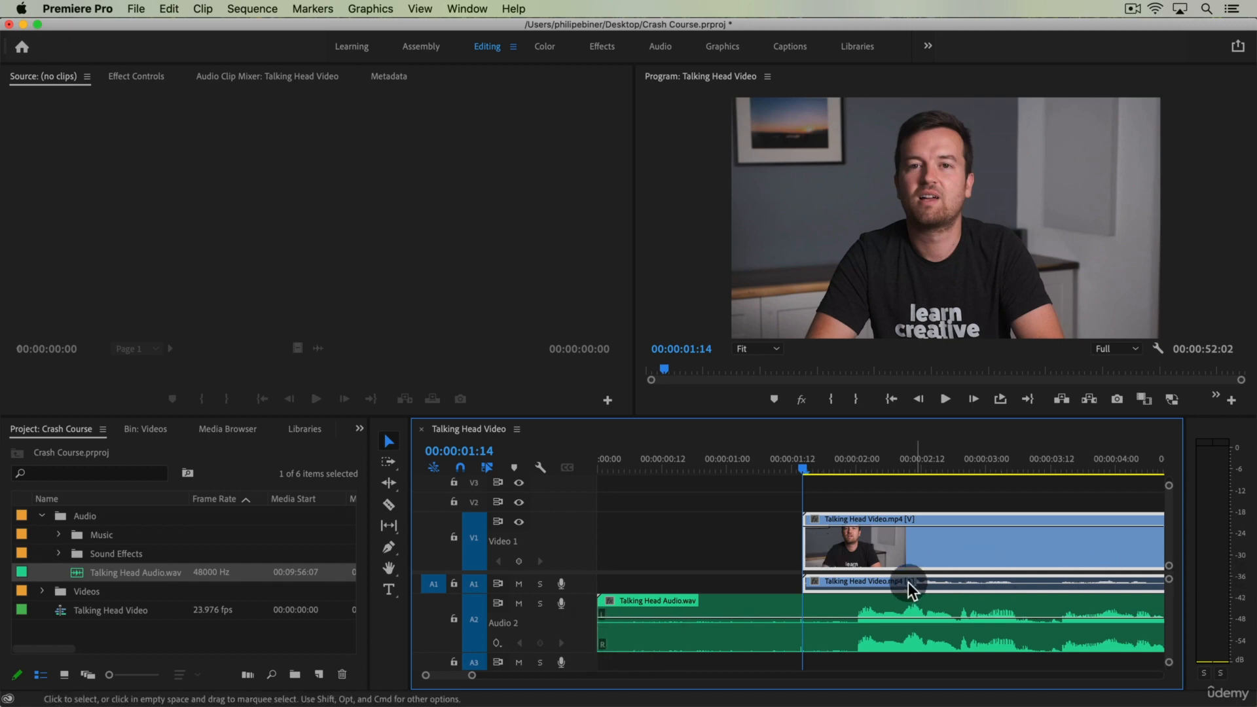
# Expand track A1 to show the camera audio waveform and nudge the Talking Head Video.mp4 clip one frame later.
pyautogui.doubleClick(580, 580)
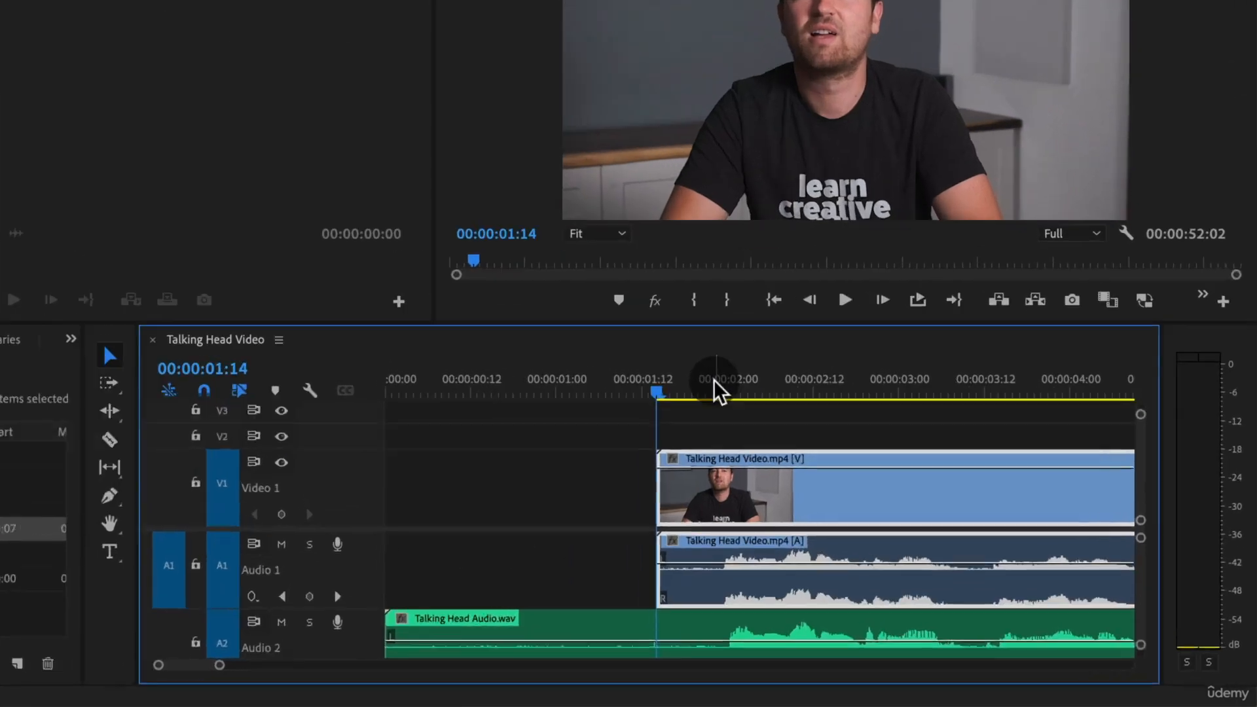
pyautogui.press('=')
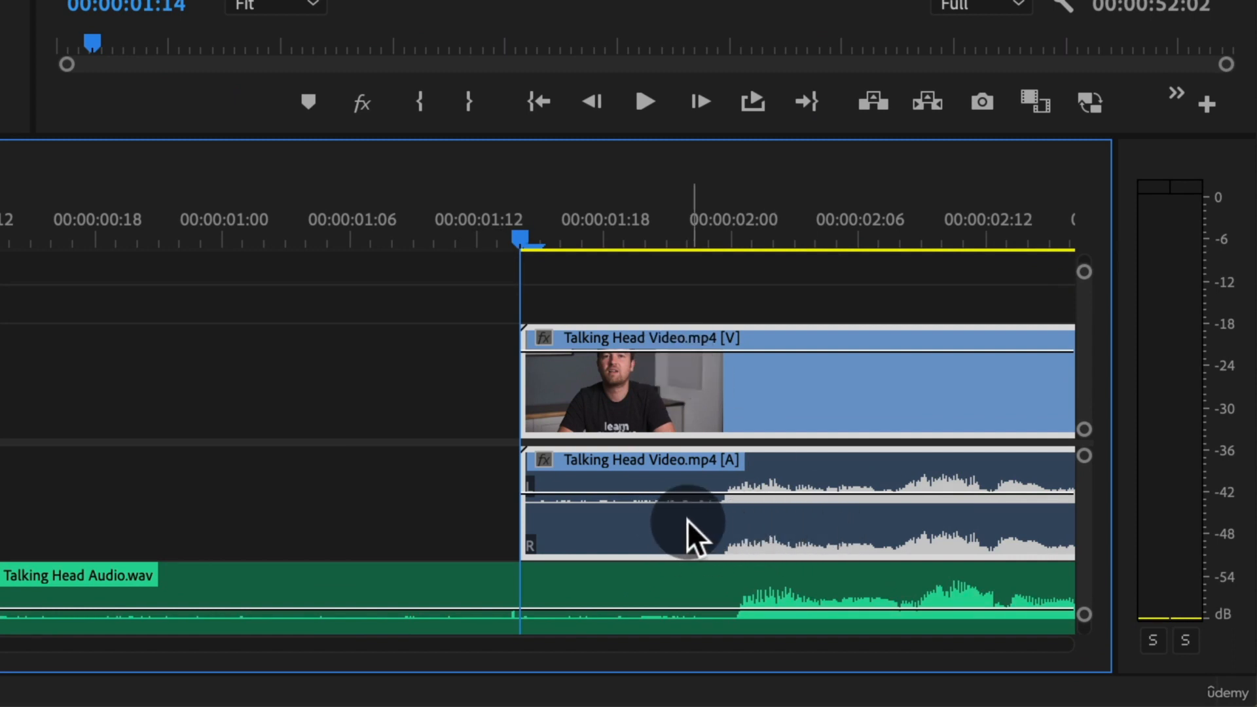
pyautogui.press('super+Right')
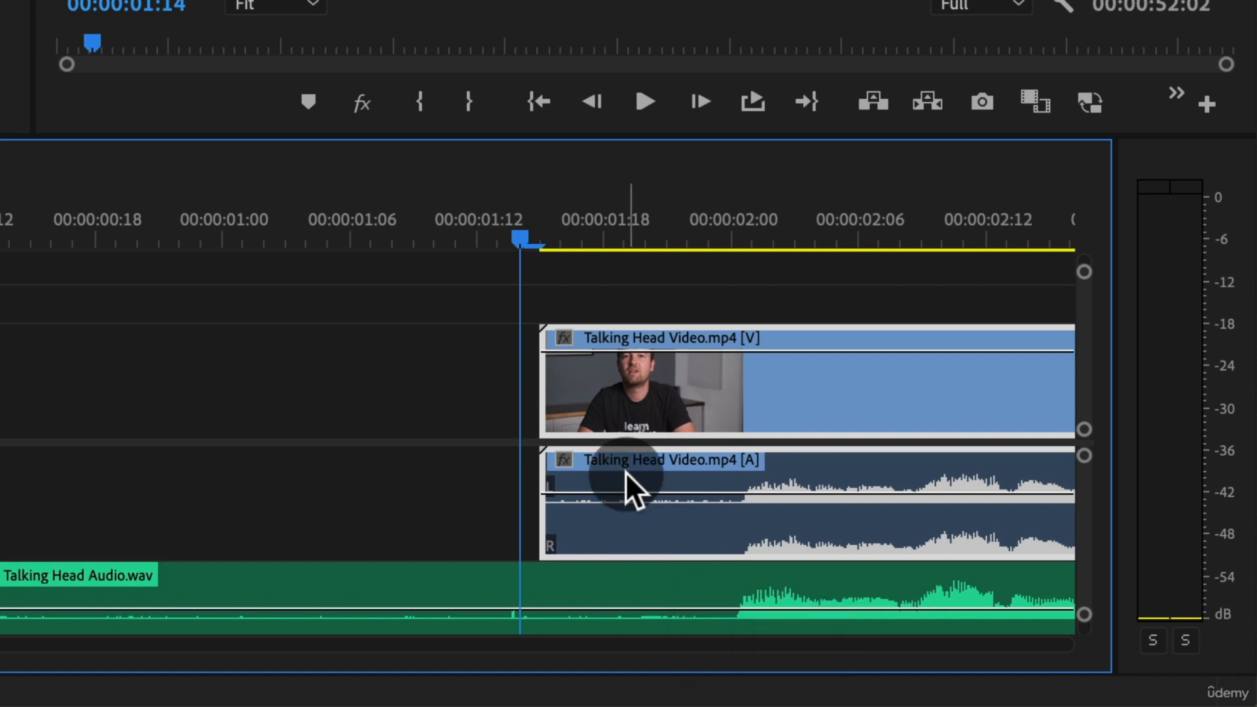
# Play the sequence from 00:00:01:14 for a few seconds to check the sync, and compare the waveforms on A1 and A2.
pyautogui.press('-')
pyautogui.press('-')
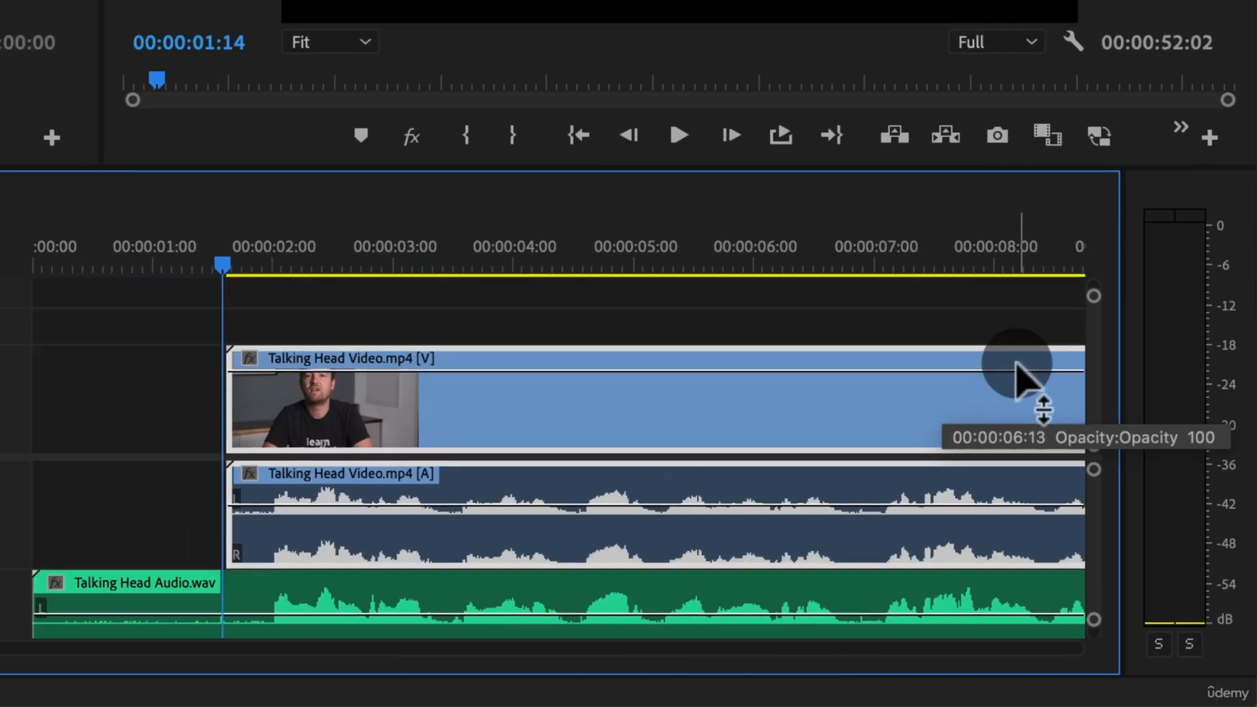
pyautogui.press('space')
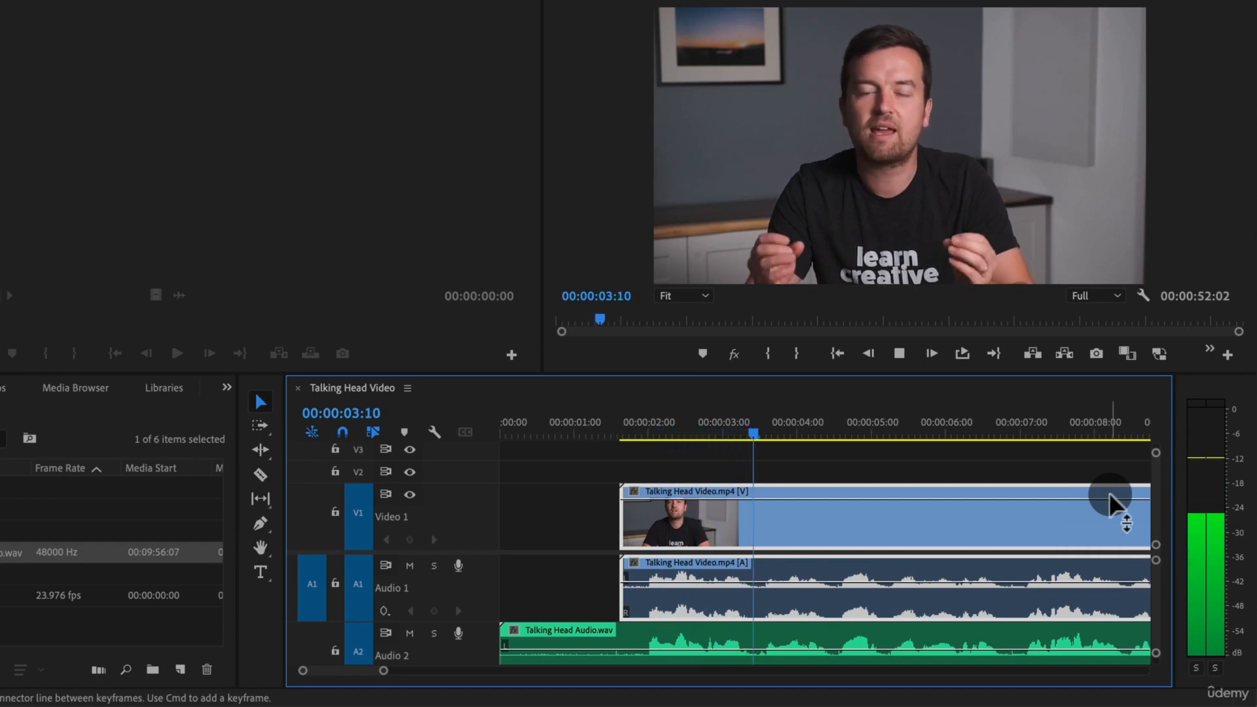
pyautogui.press('space')
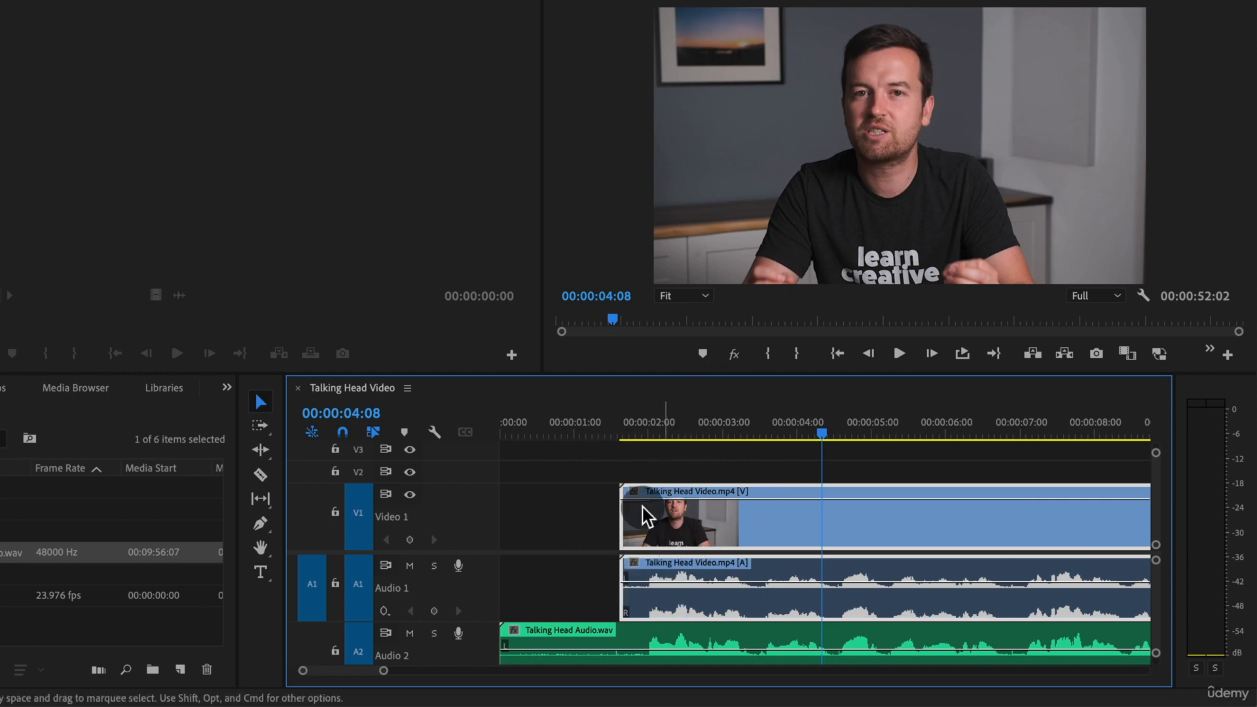
pyautogui.scroll(-2, 676, 582)
pyautogui.scroll(2, 676, 582)
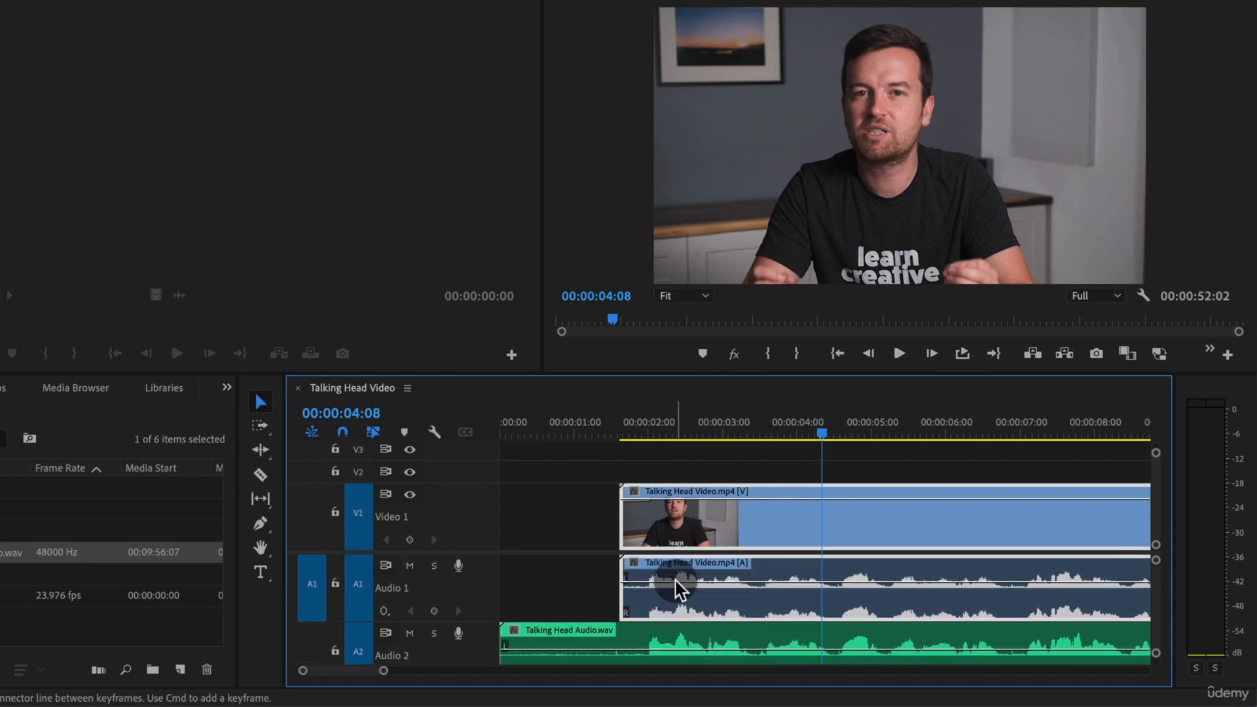
# Delete the linked Talking Head Video.mp4 clip with both its video and audio, and undo the deletion.
pyautogui.click(594, 593)
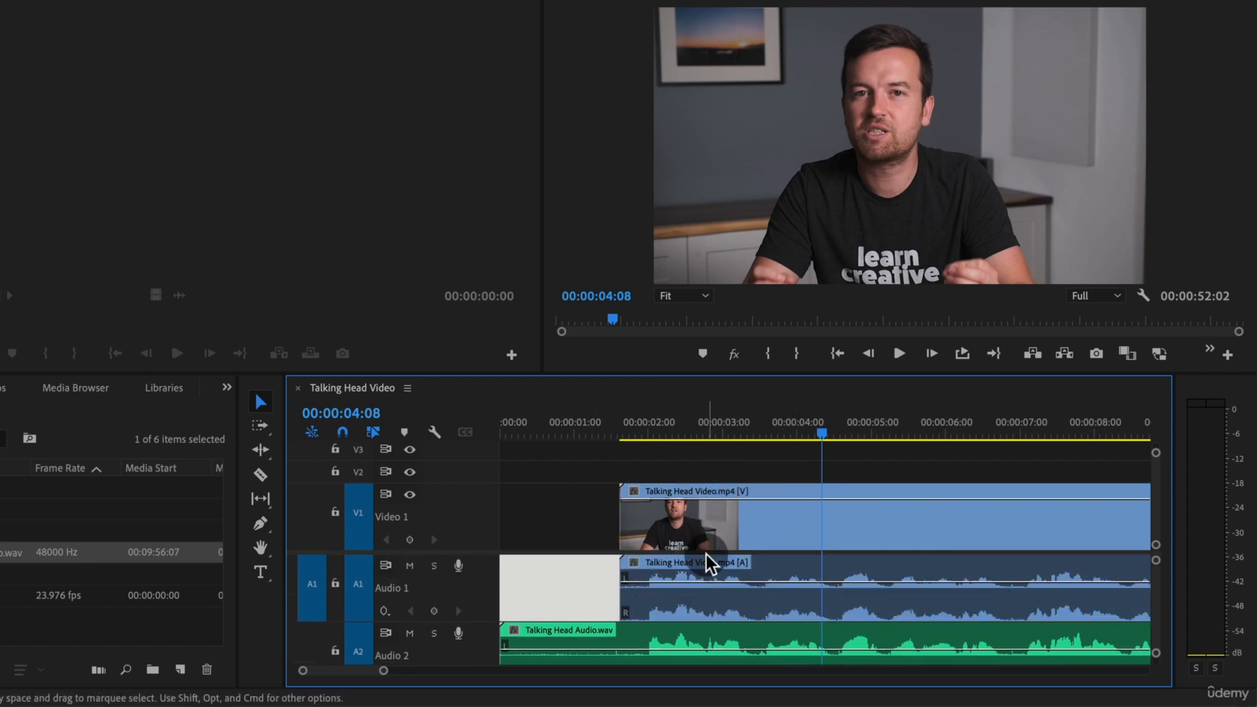
pyautogui.click(655, 571)
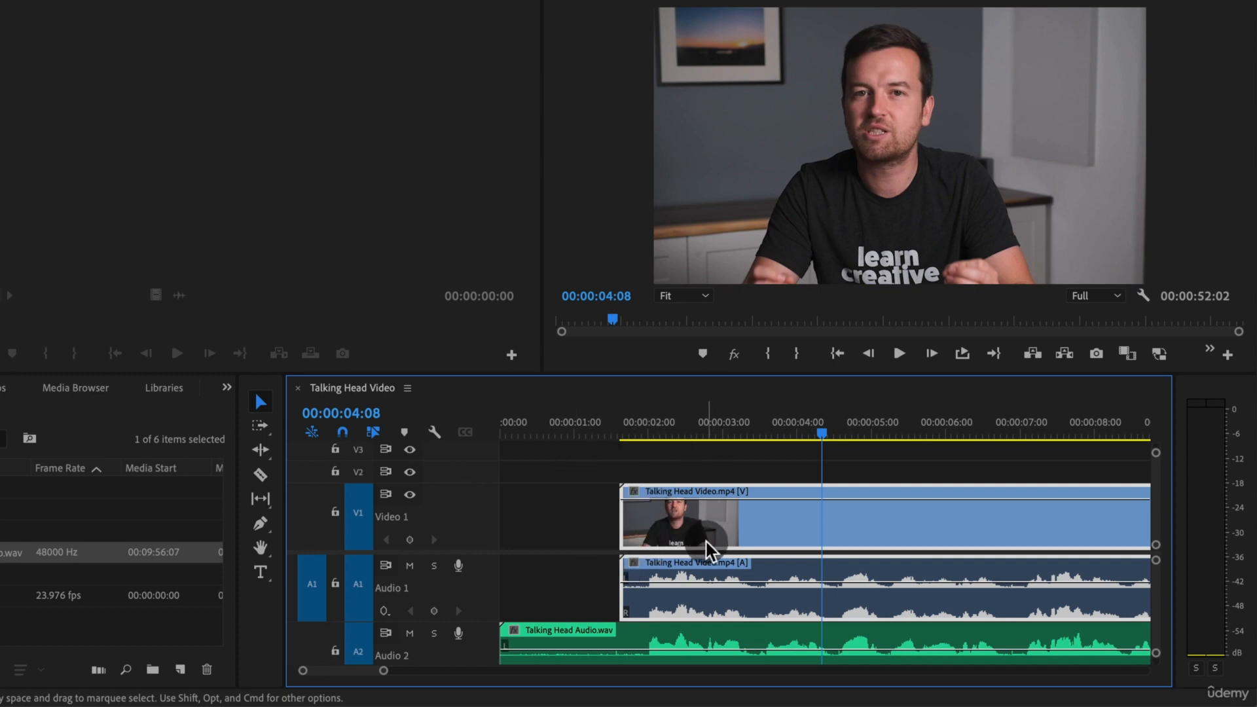
pyautogui.press('BackSpace')
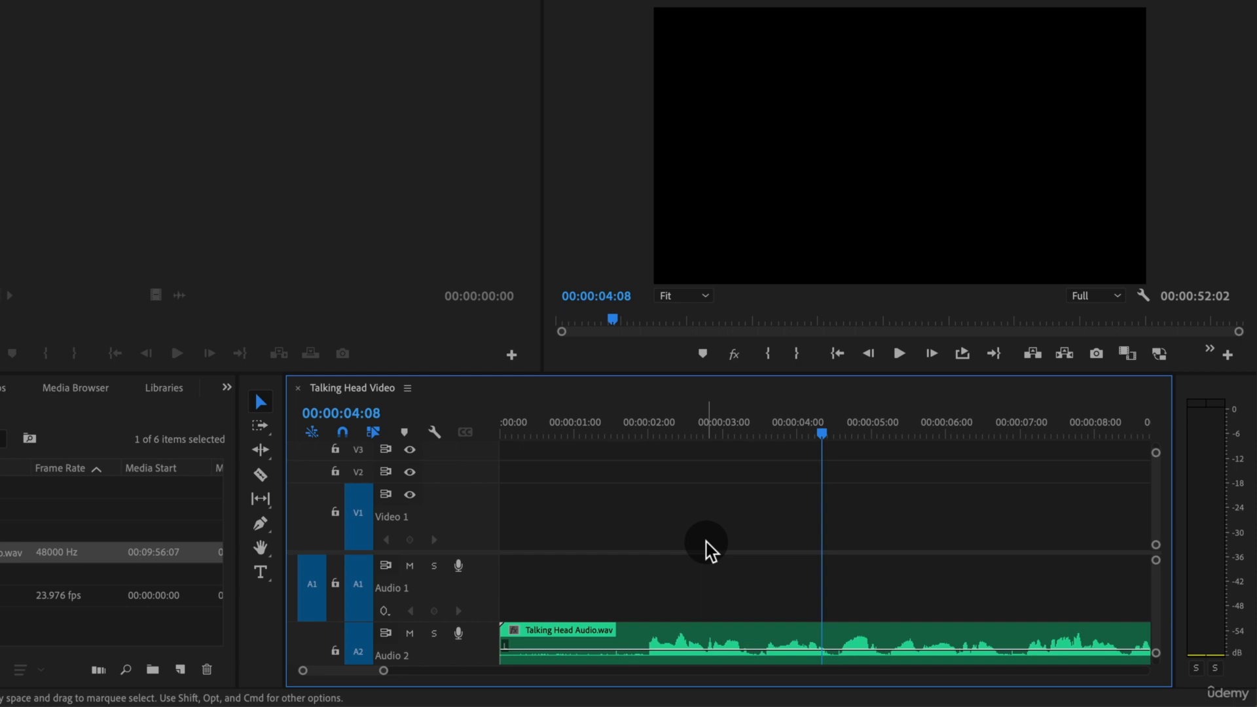
pyautogui.press('super+z')
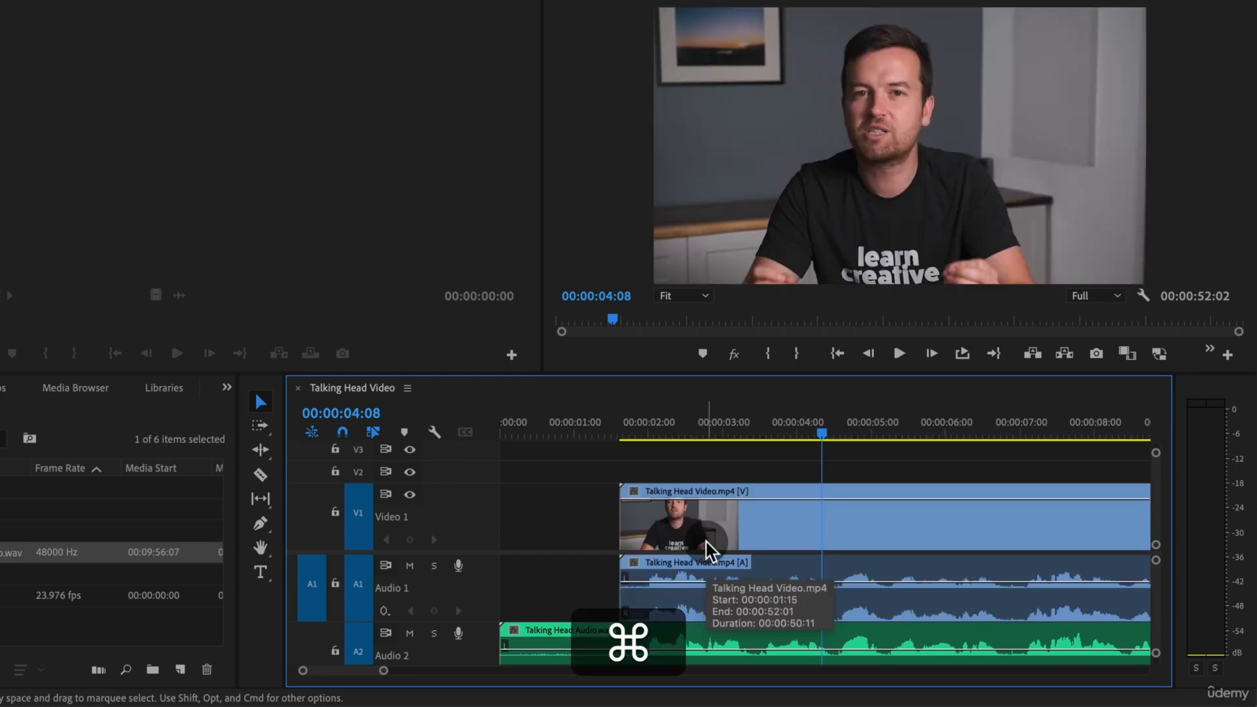
# Delete only the camera audio of Talking Head Video.mp4 from track A1, keeping its video on V1.
pyautogui.click(554, 587)
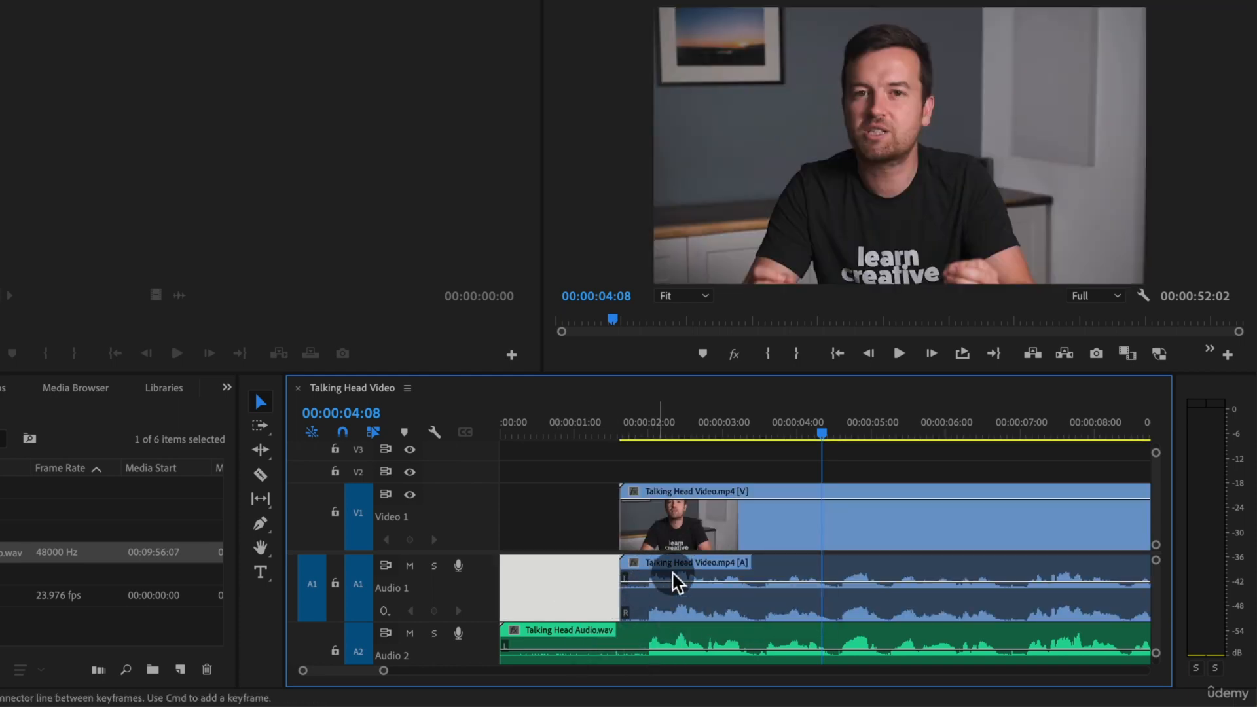
pyautogui.click(691, 571)
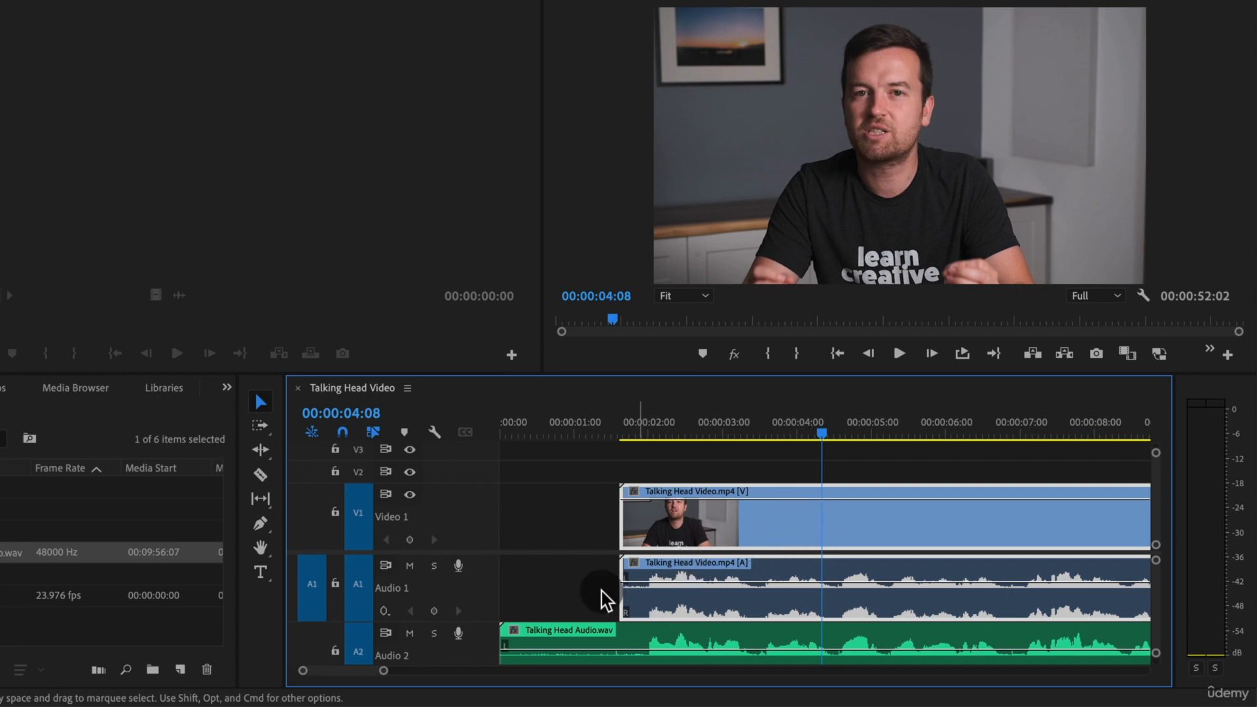
pyautogui.click(555, 573)
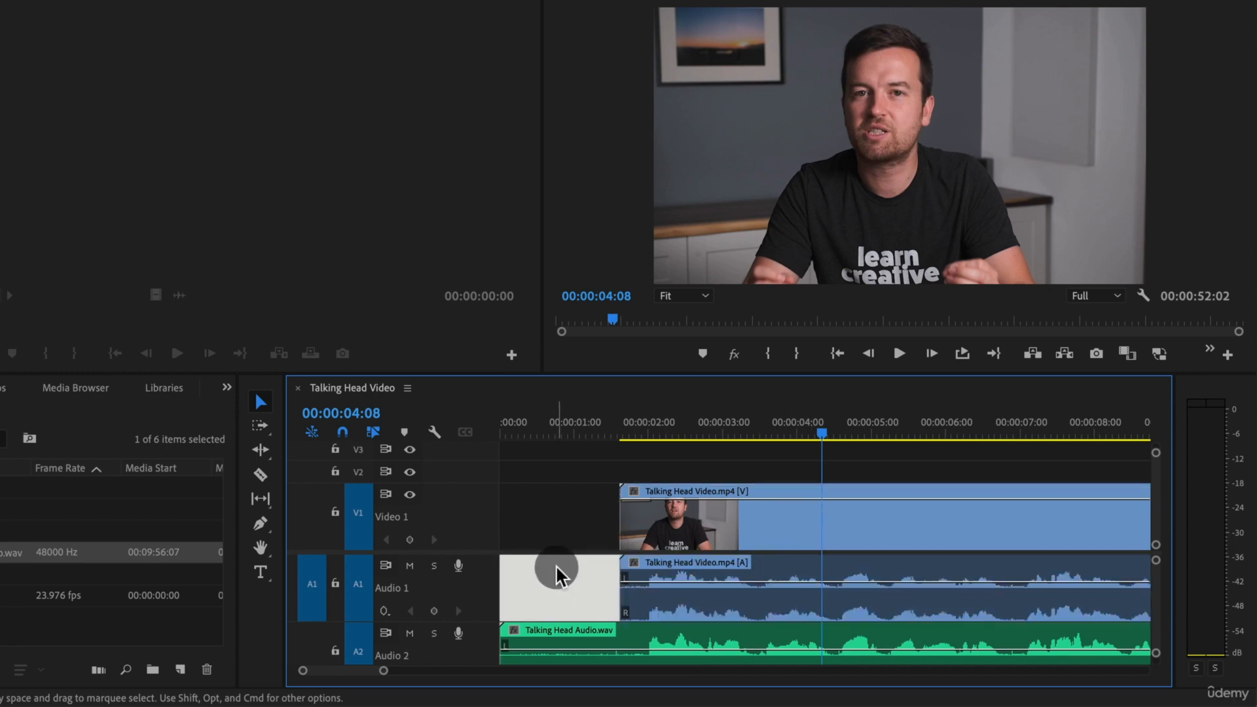
pyautogui.keyDown('alt'); pyautogui.click(751, 575); pyautogui.keyUp('alt')
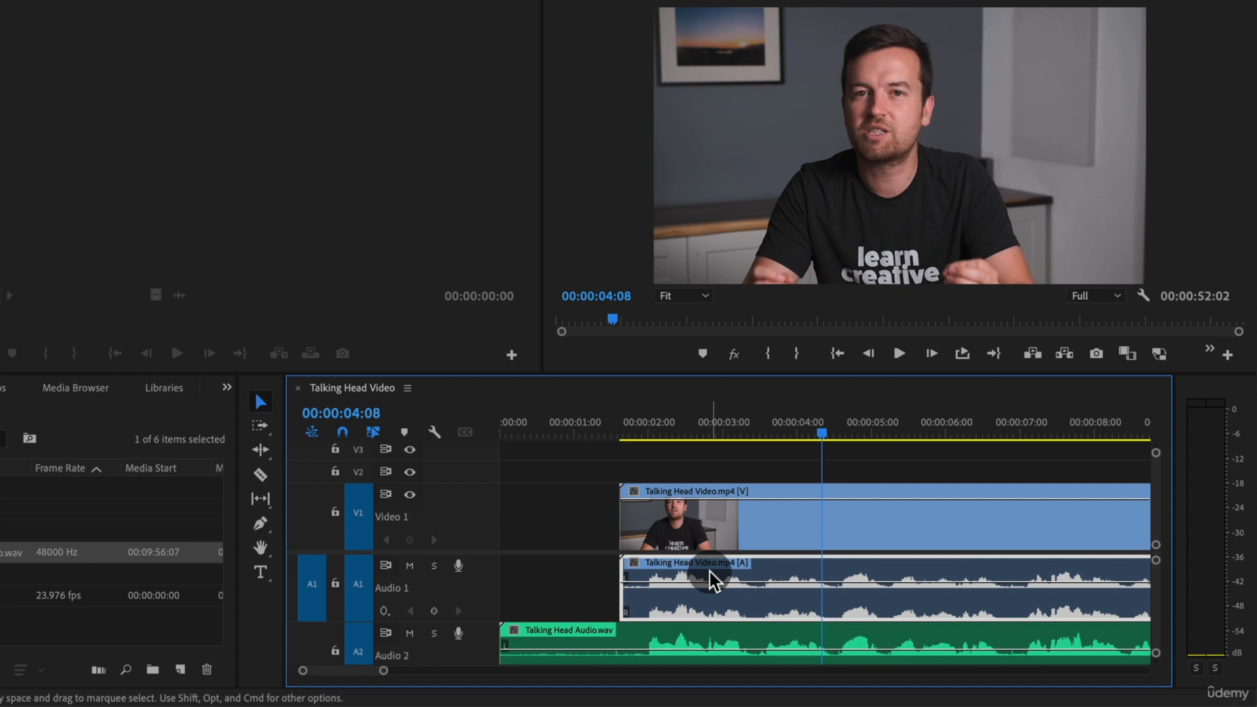
pyautogui.press('BackSpace')
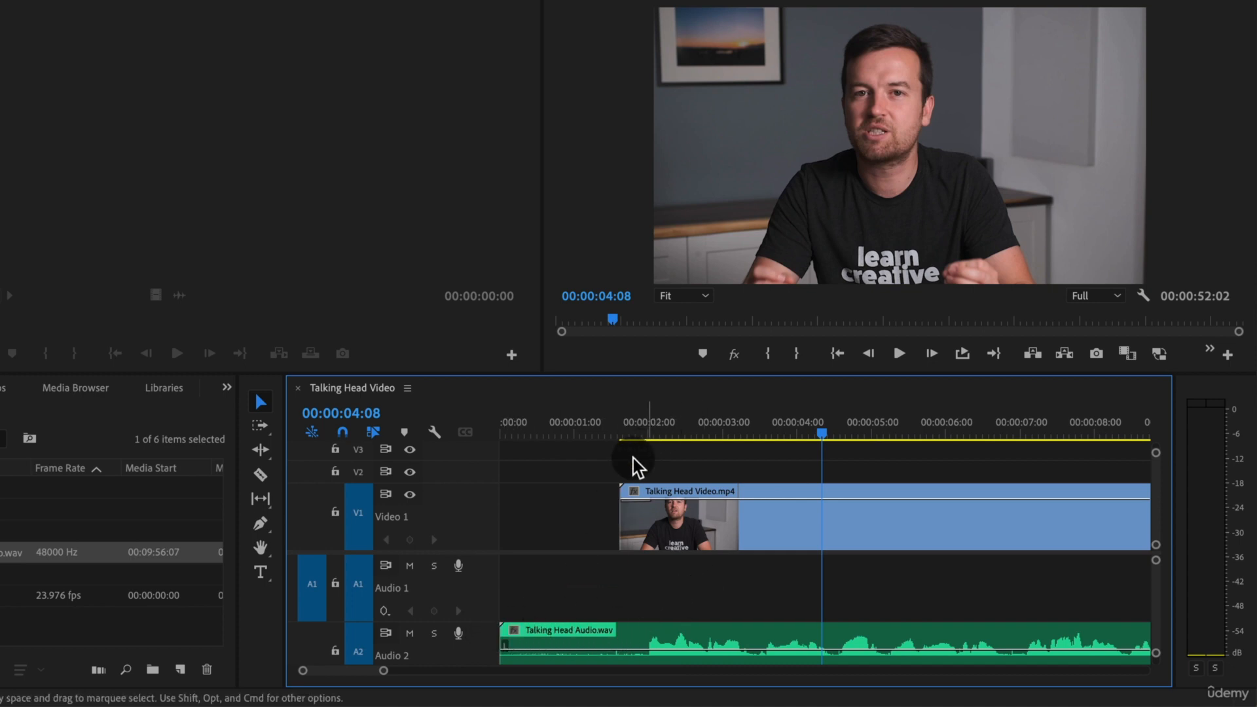
# Trim the start of Talking Head Audio.wav to the beginning of the video clip and move it to track A1.
pyautogui.moveTo(622, 447); pyautogui.dragTo(611, 443)
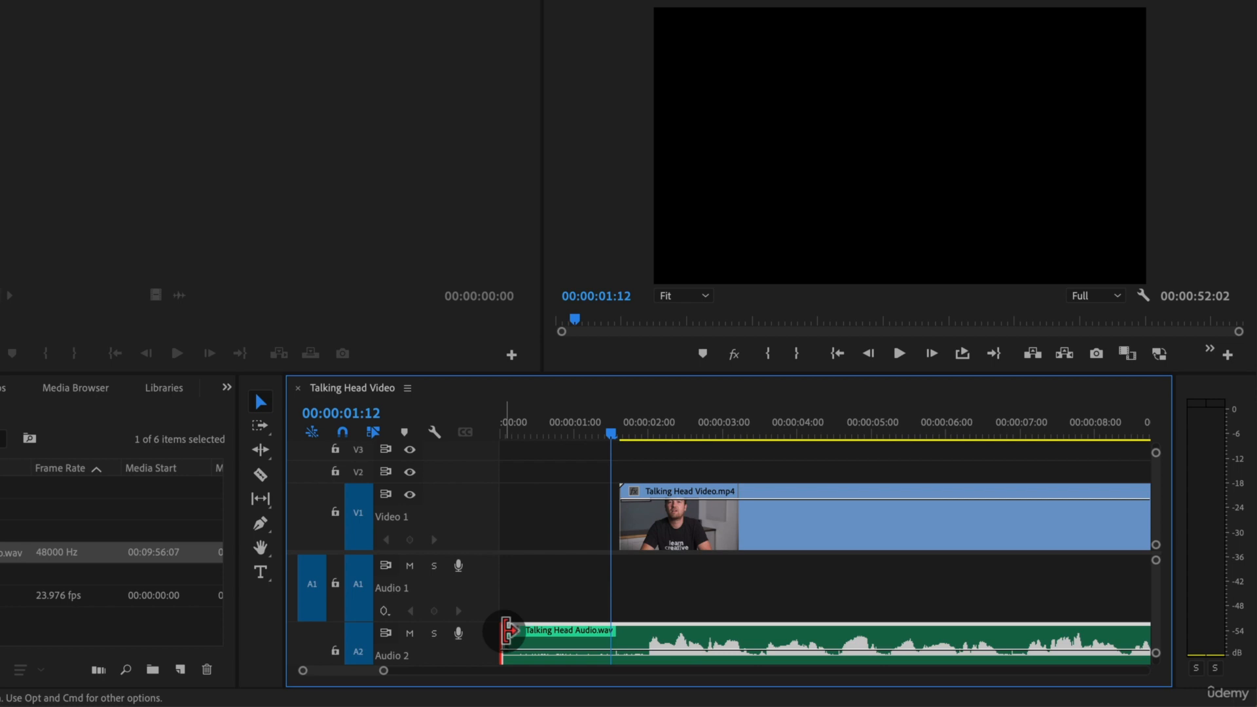
pyautogui.moveTo(508, 630); pyautogui.dragTo(630, 638)
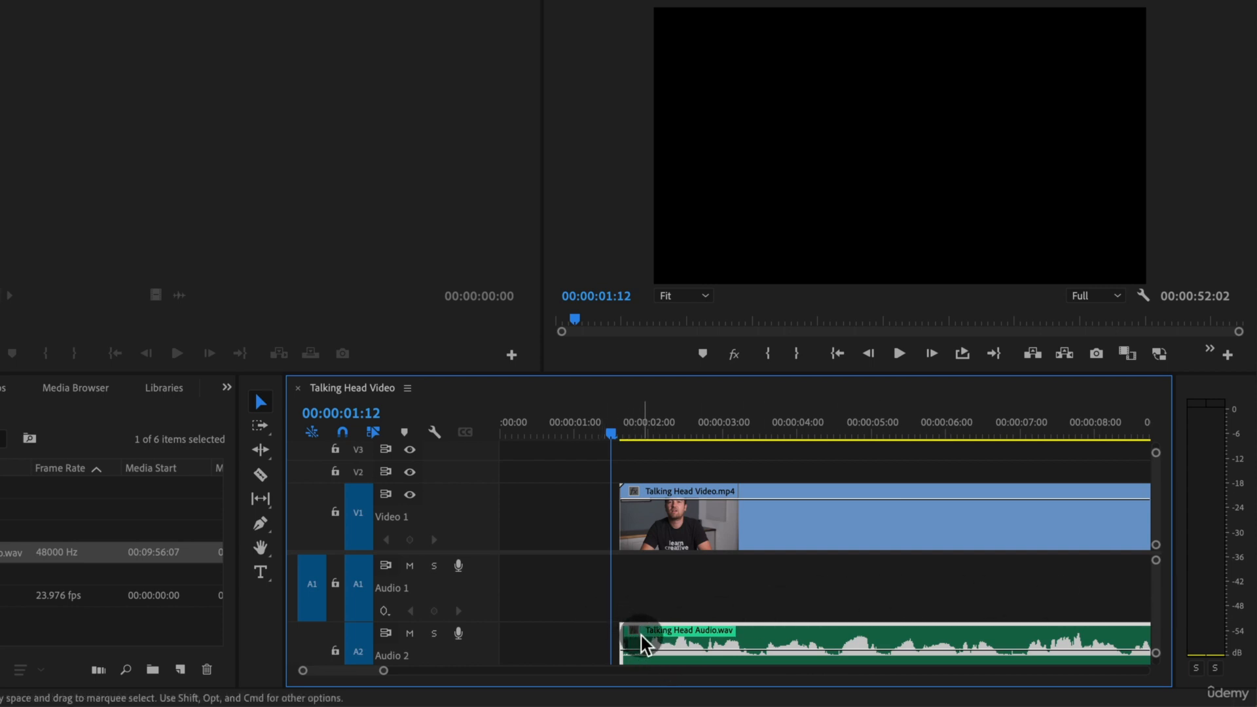
pyautogui.moveTo(641, 644); pyautogui.dragTo(646, 612)
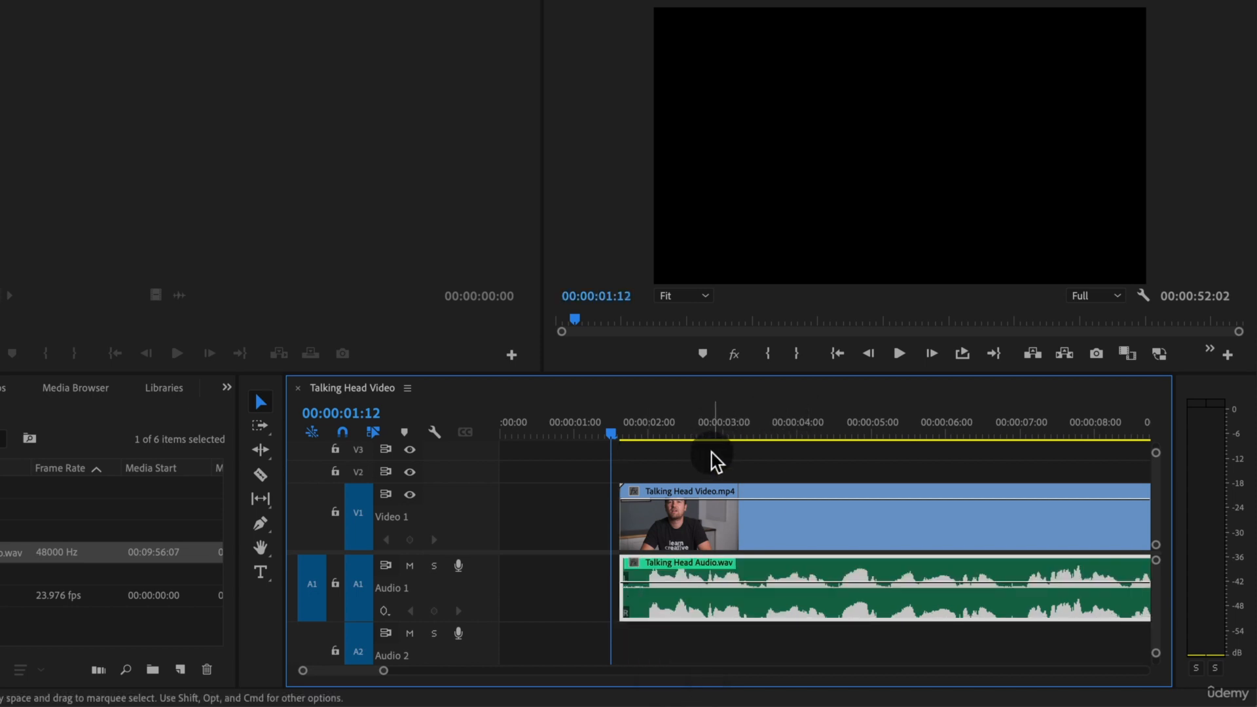
# Check the playback from 00:00:01:12 and select Talking Head Video.mp4 and Talking Head Audio.wav together.
pyautogui.press('space')
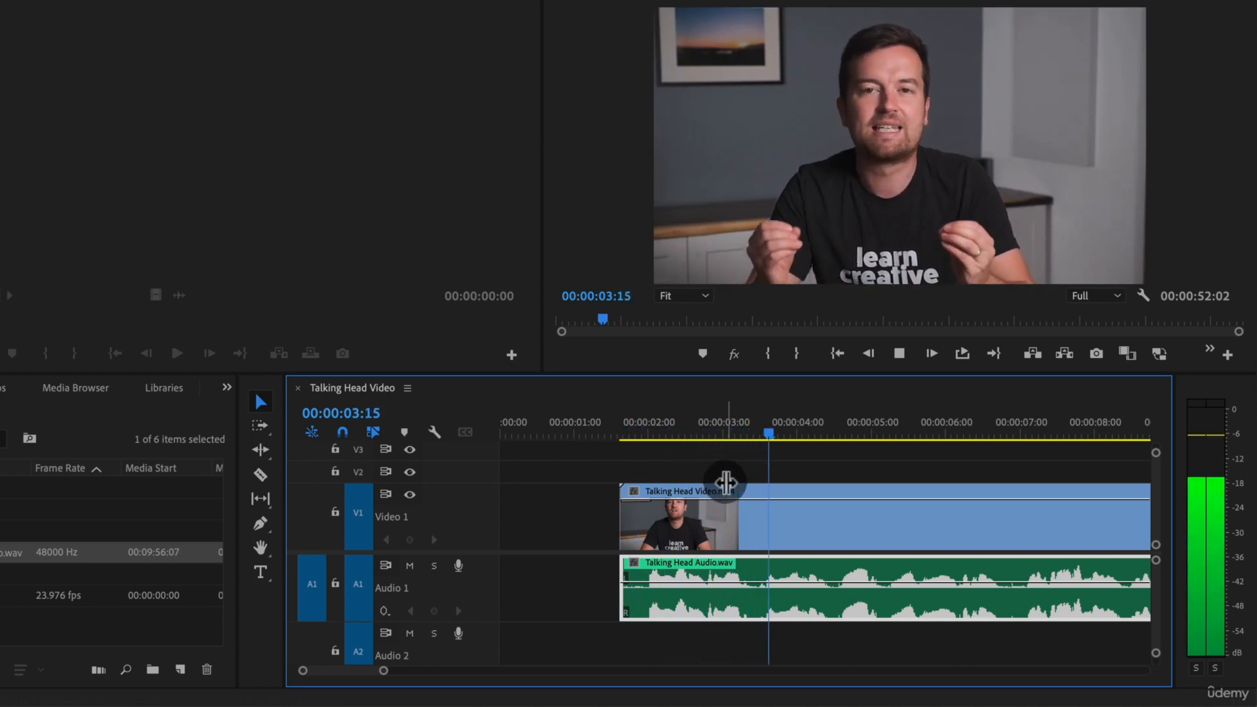
pyautogui.press('space')
pyautogui.press('-')
pyautogui.press('-')
pyautogui.press('-')
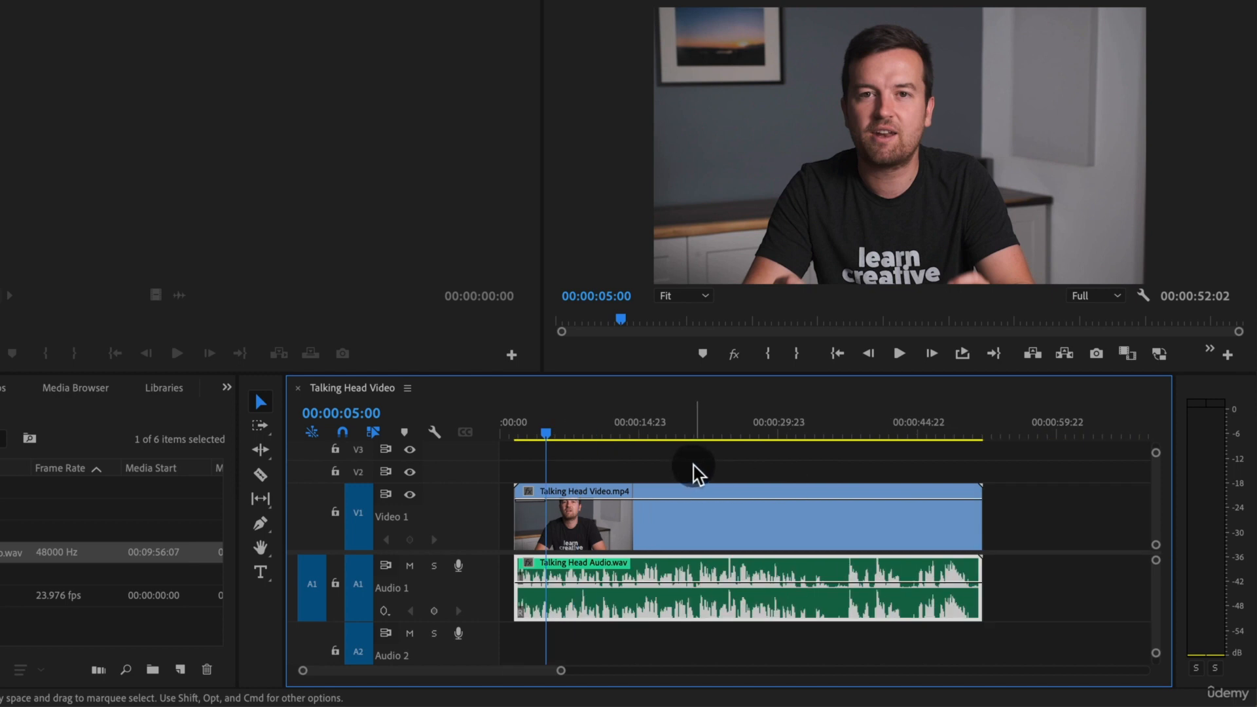
pyautogui.click(694, 524)
pyautogui.moveTo(667, 456); pyautogui.dragTo(726, 609)
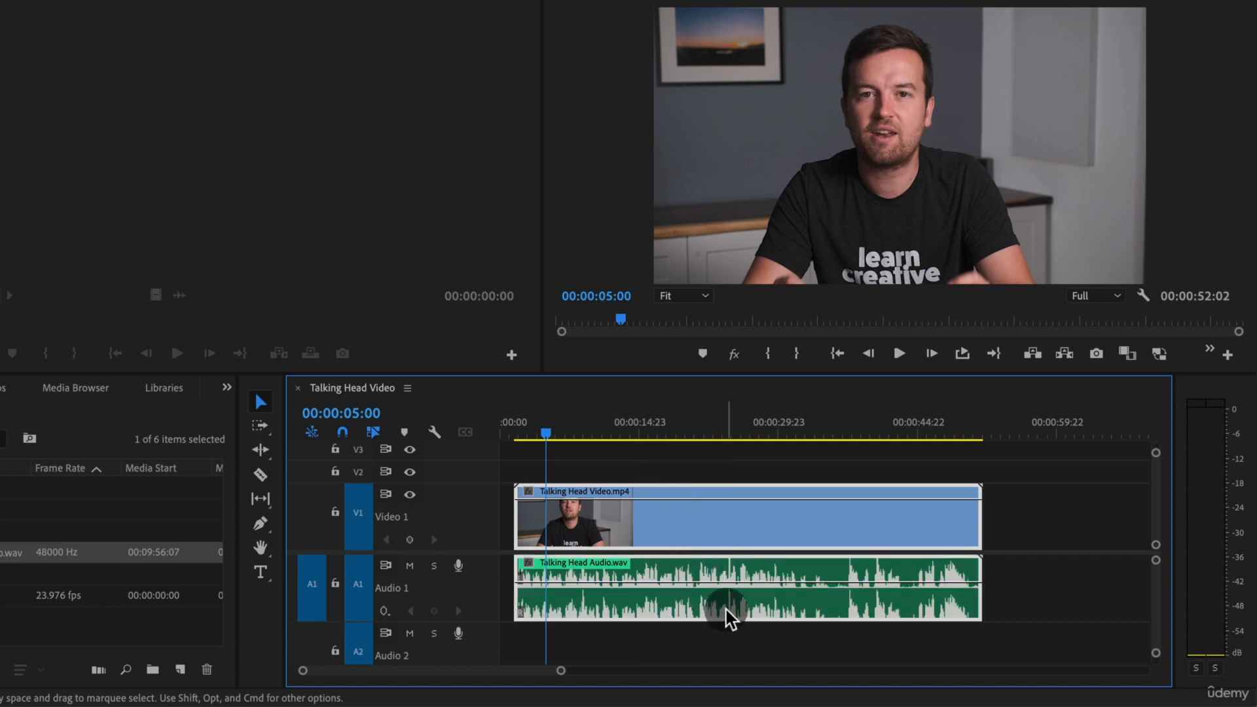
# Link Talking Head Video.mp4 with Talking Head Audio.wav and select the linked pair through its video part.
pyautogui.press('super')
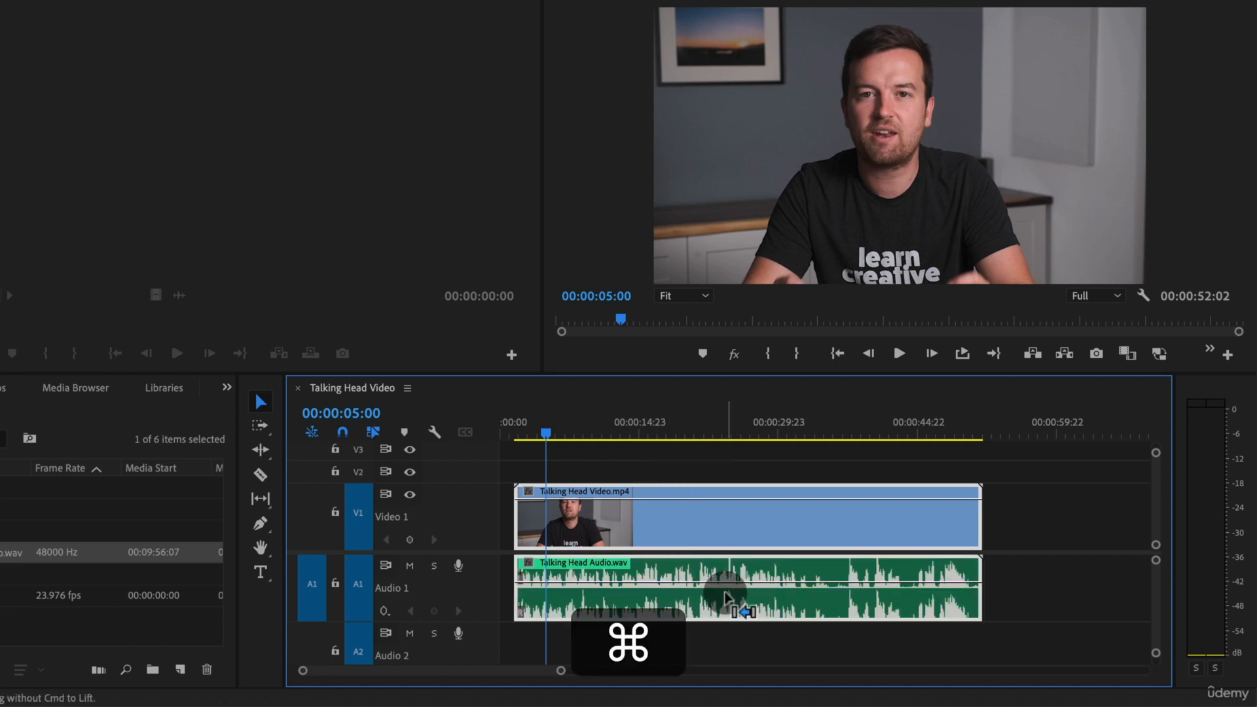
pyautogui.press('super+l')
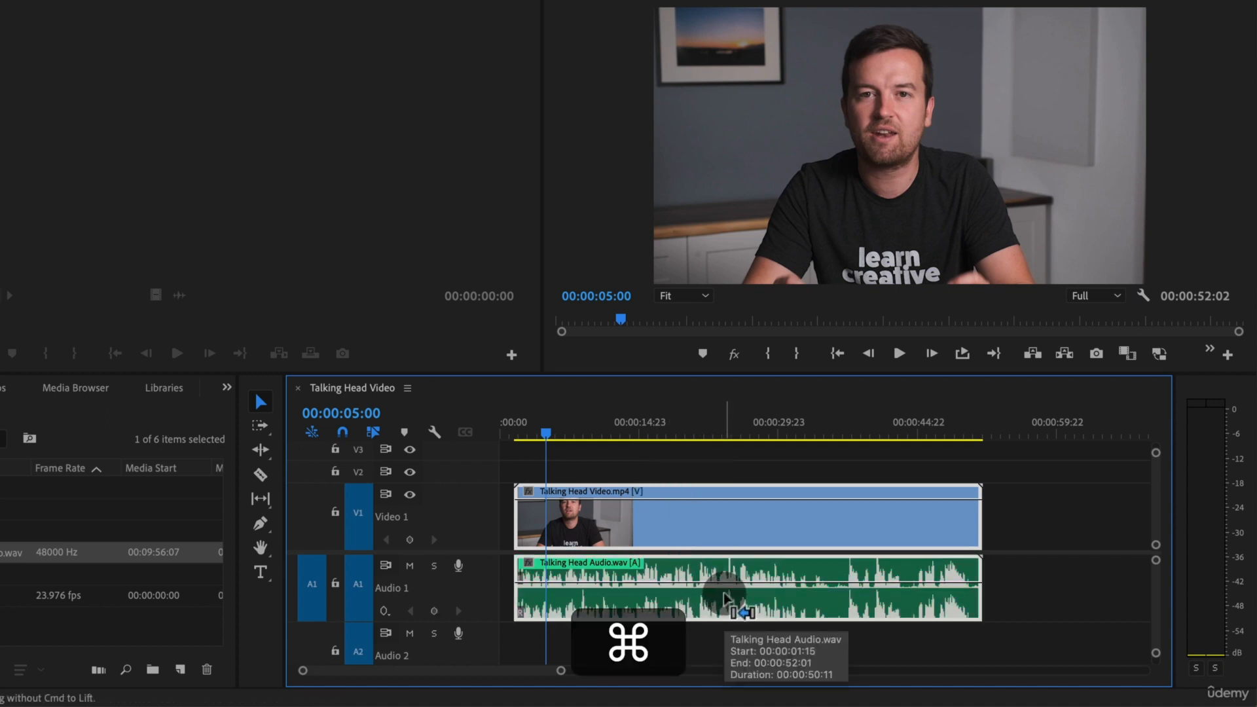
pyautogui.click(713, 468)
pyautogui.click(692, 528)
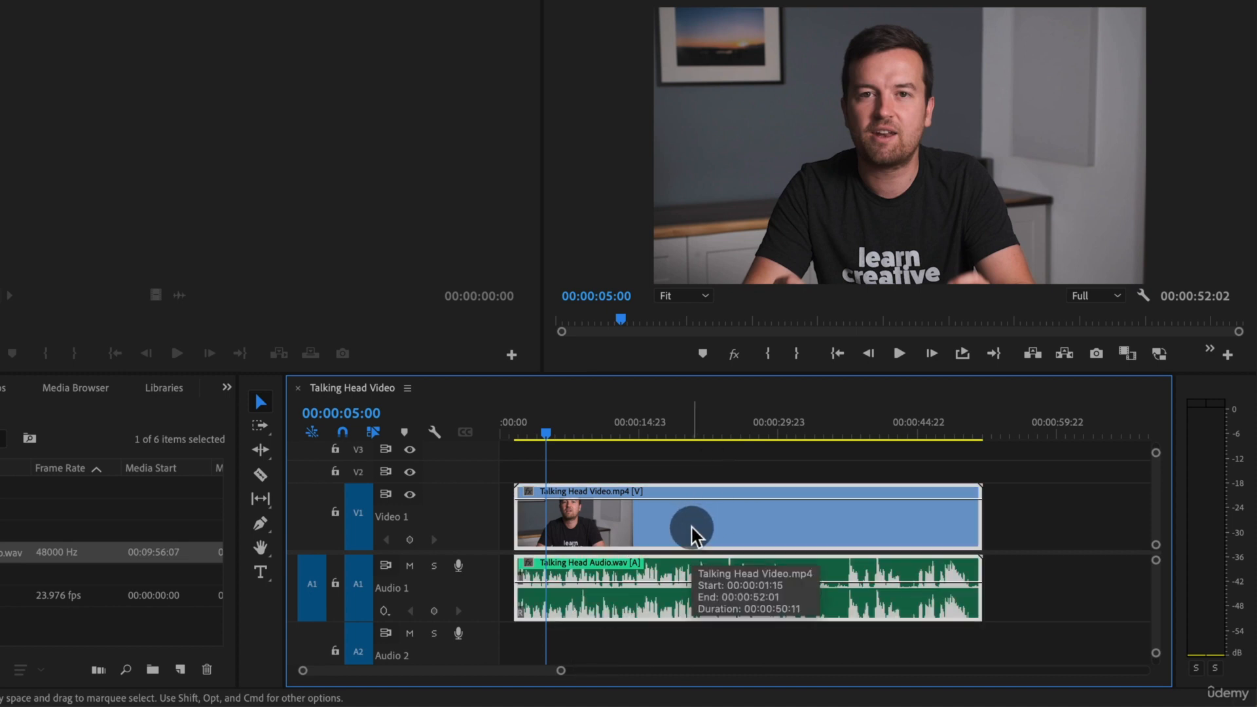
# Unlink Talking Head Video.mp4 from Talking Head Audio.wav, and link the two clips together again.
pyautogui.rightClick(604, 536)
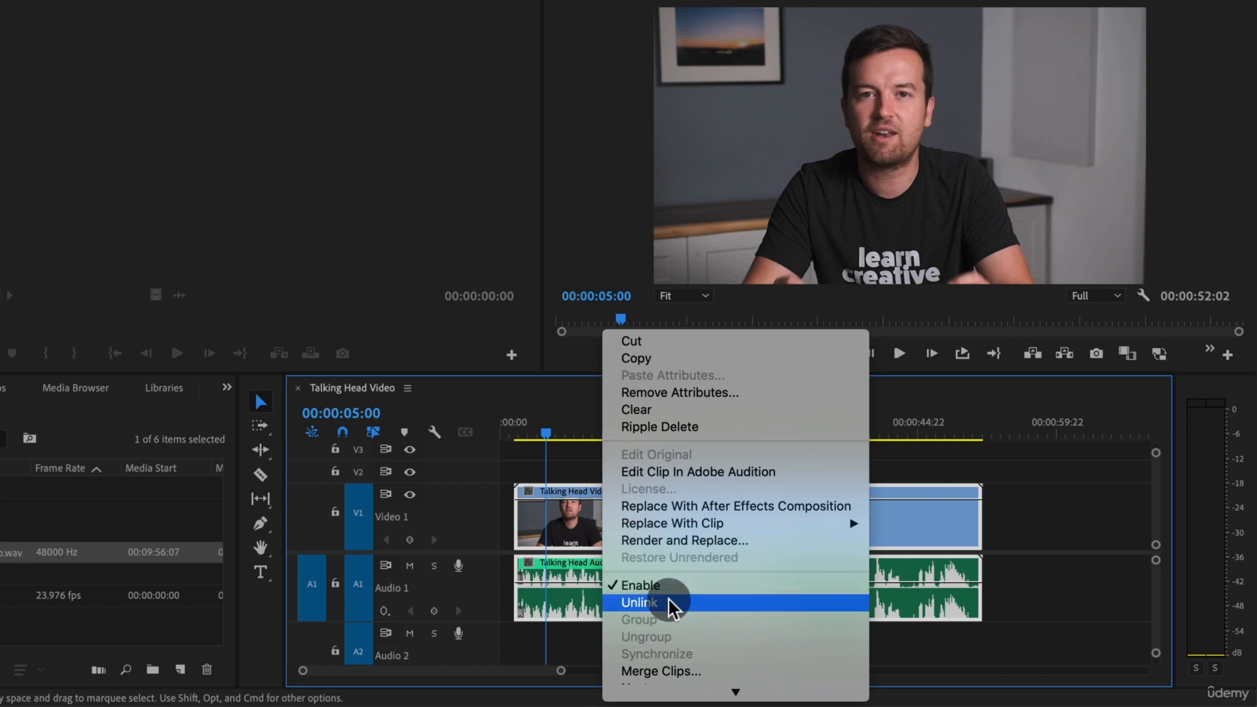
pyautogui.click(666, 602)
pyautogui.moveTo(647, 457); pyautogui.dragTo(696, 594)
pyautogui.rightClick(674, 526)
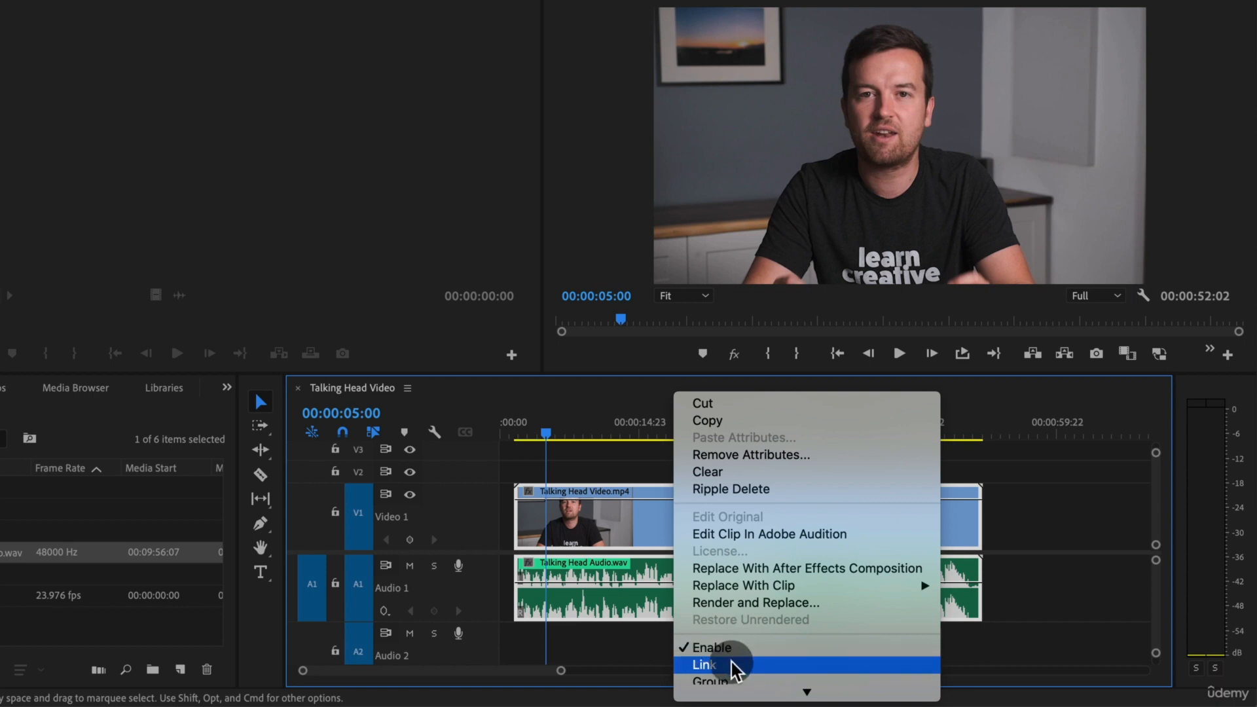
pyautogui.click(704, 665)
pyautogui.click(663, 512)
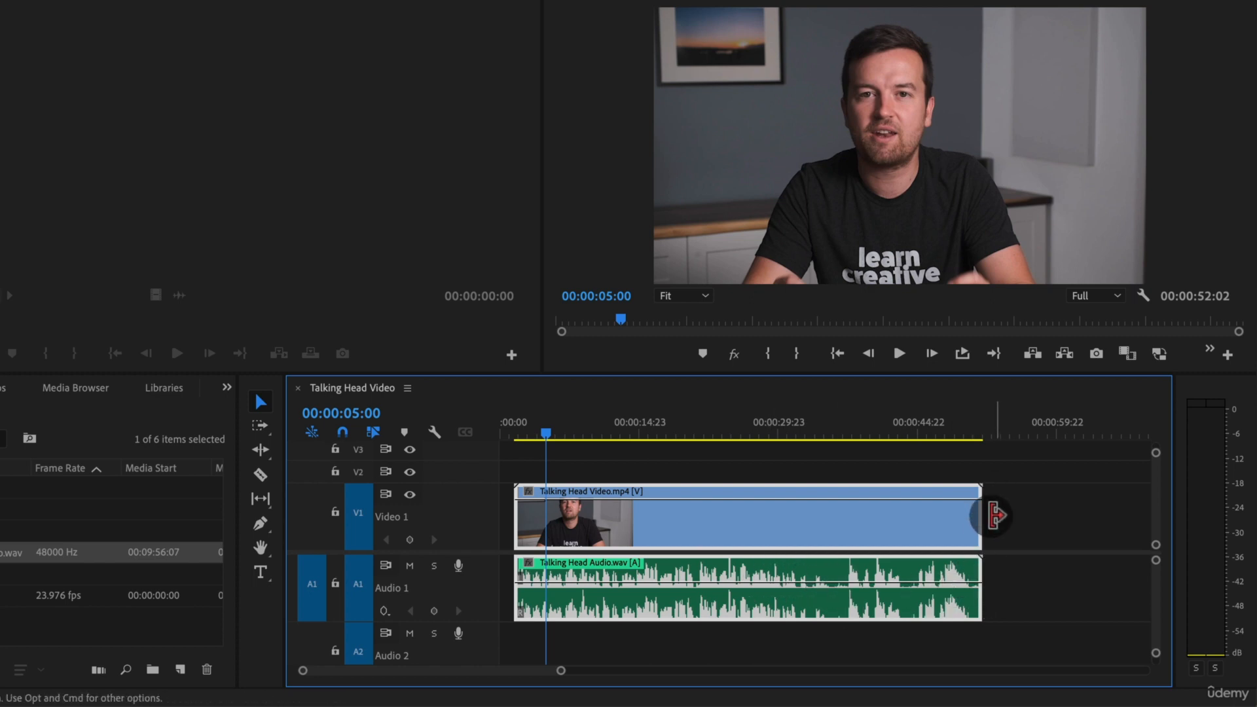
pyautogui.moveTo(968, 516); pyautogui.dragTo(1003, 540)
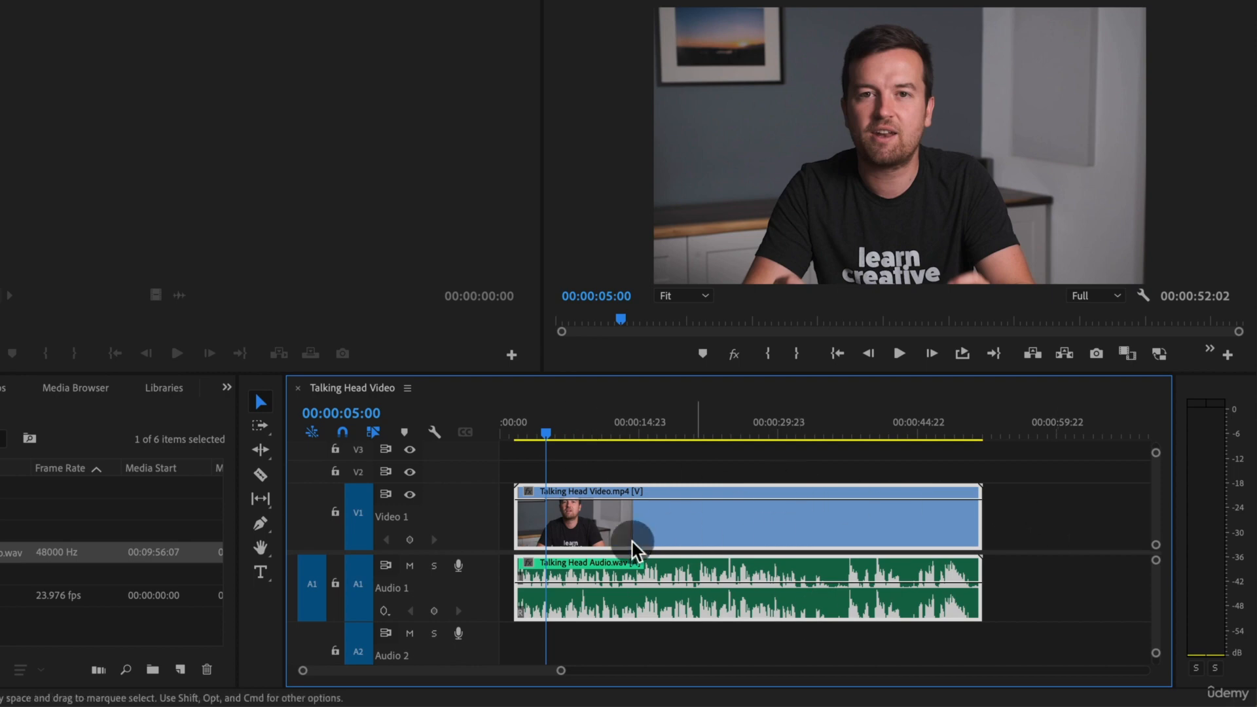
# Place the playhead at 00:00:12:08 and split the linked talking head clip with the Razor tool at about 37 seconds.
pyautogui.click(594, 430)
pyautogui.moveTo(596, 432); pyautogui.dragTo(614, 432)
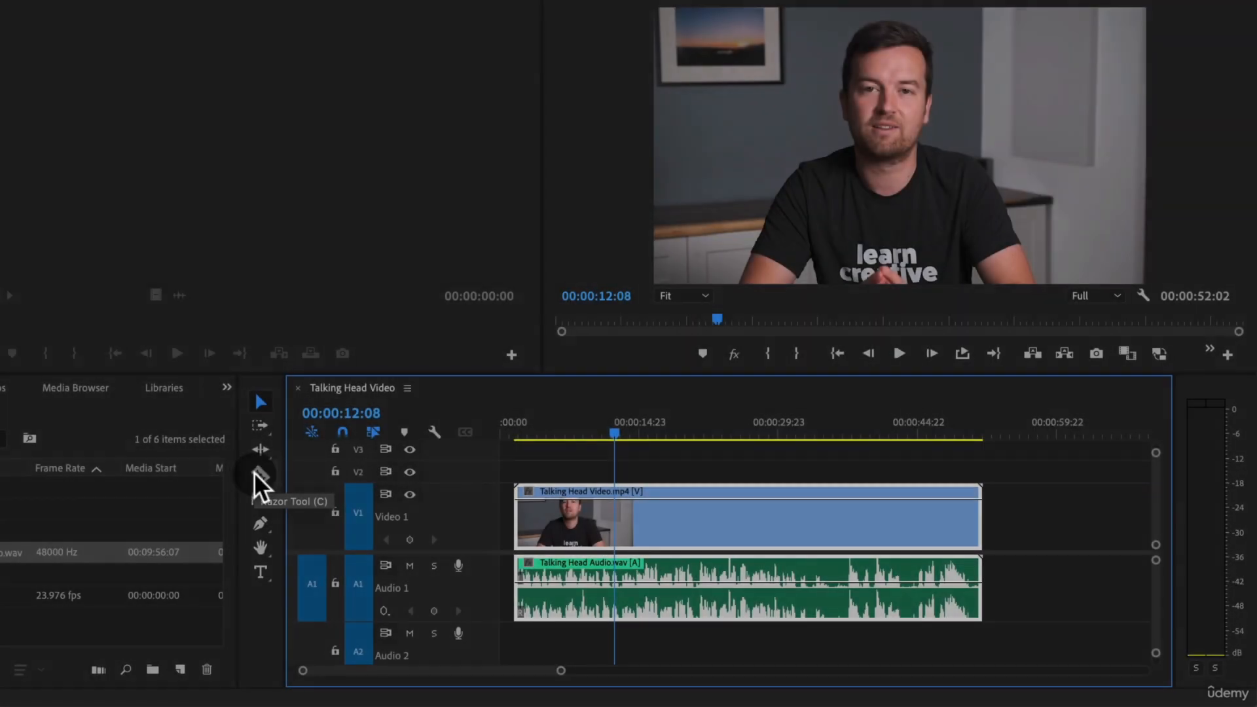
pyautogui.click(258, 479)
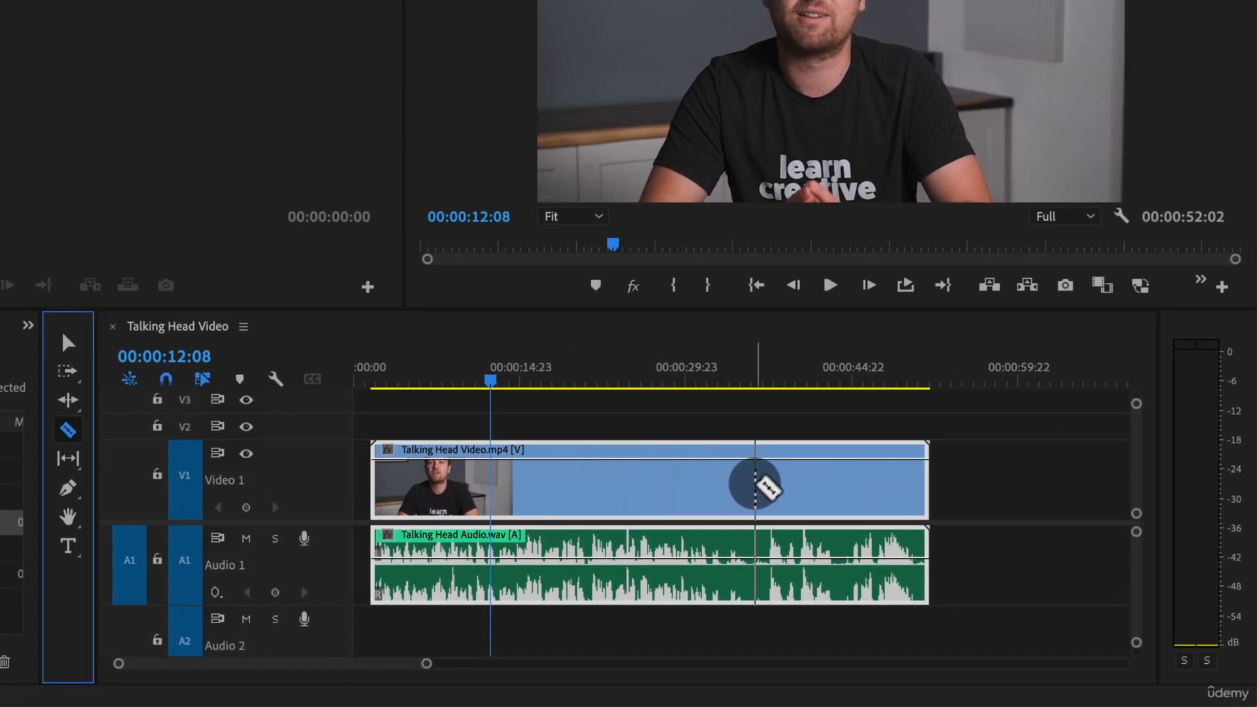
pyautogui.click(763, 487)
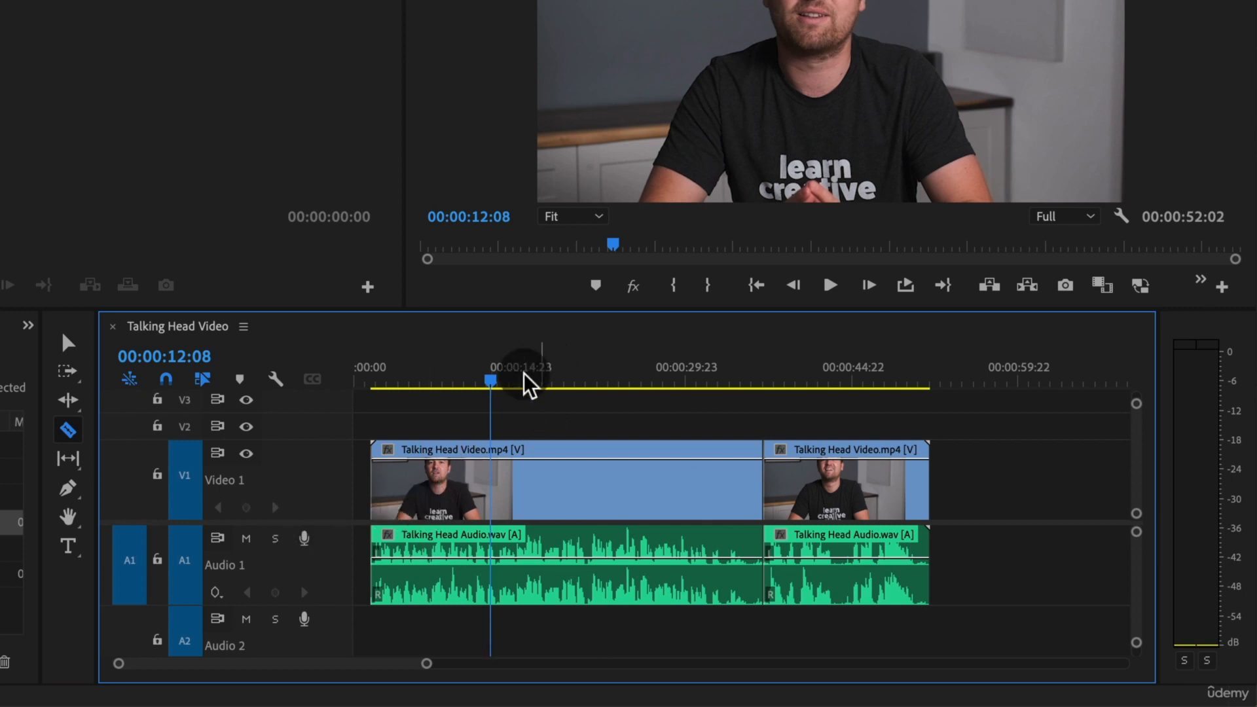
# Play the sequence around 12 seconds to find the cut point and split the first linked segment at 00:00:12:17.
pyautogui.moveTo(496, 380); pyautogui.dragTo(472, 415)
pyautogui.press('space')
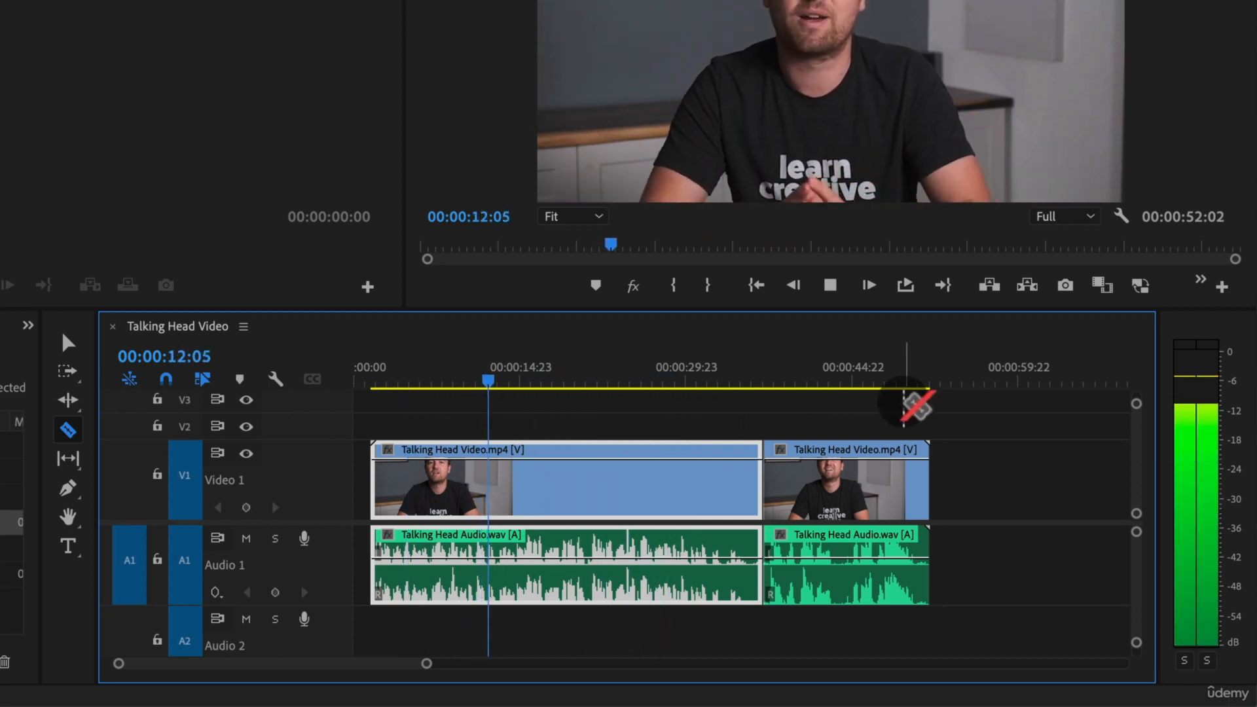
pyautogui.press('space')
pyautogui.click(495, 484)
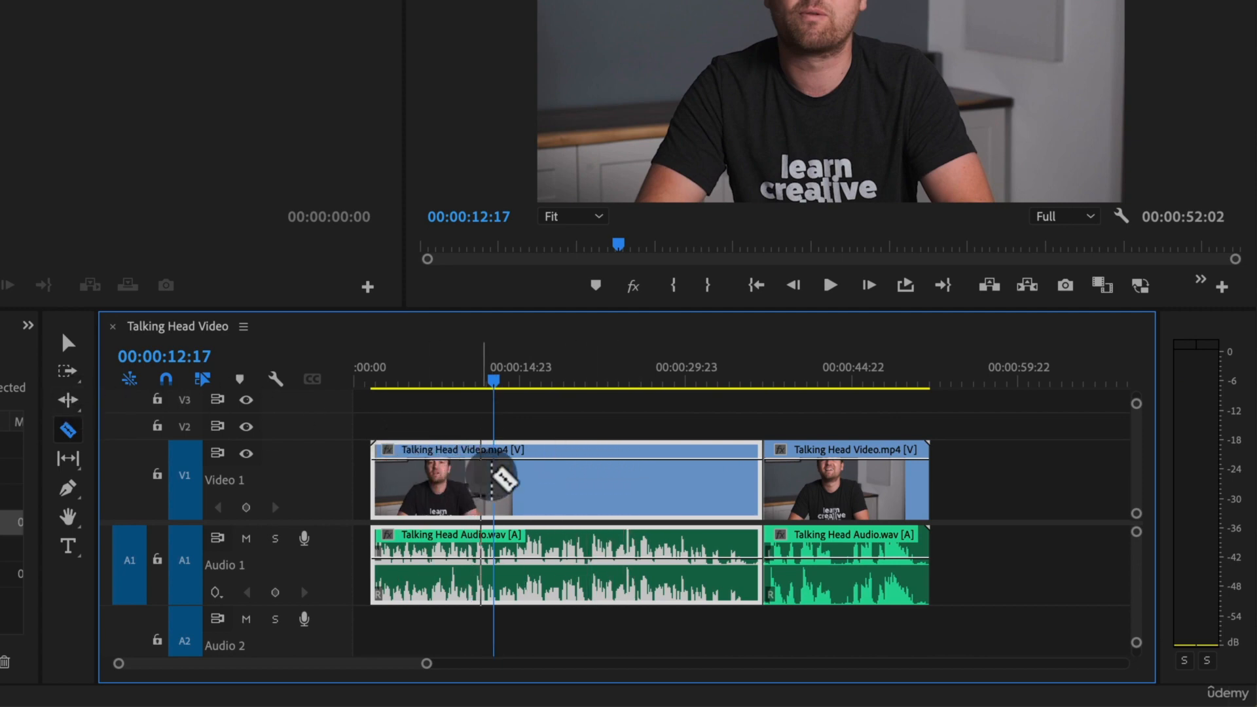
pyautogui.click(494, 474)
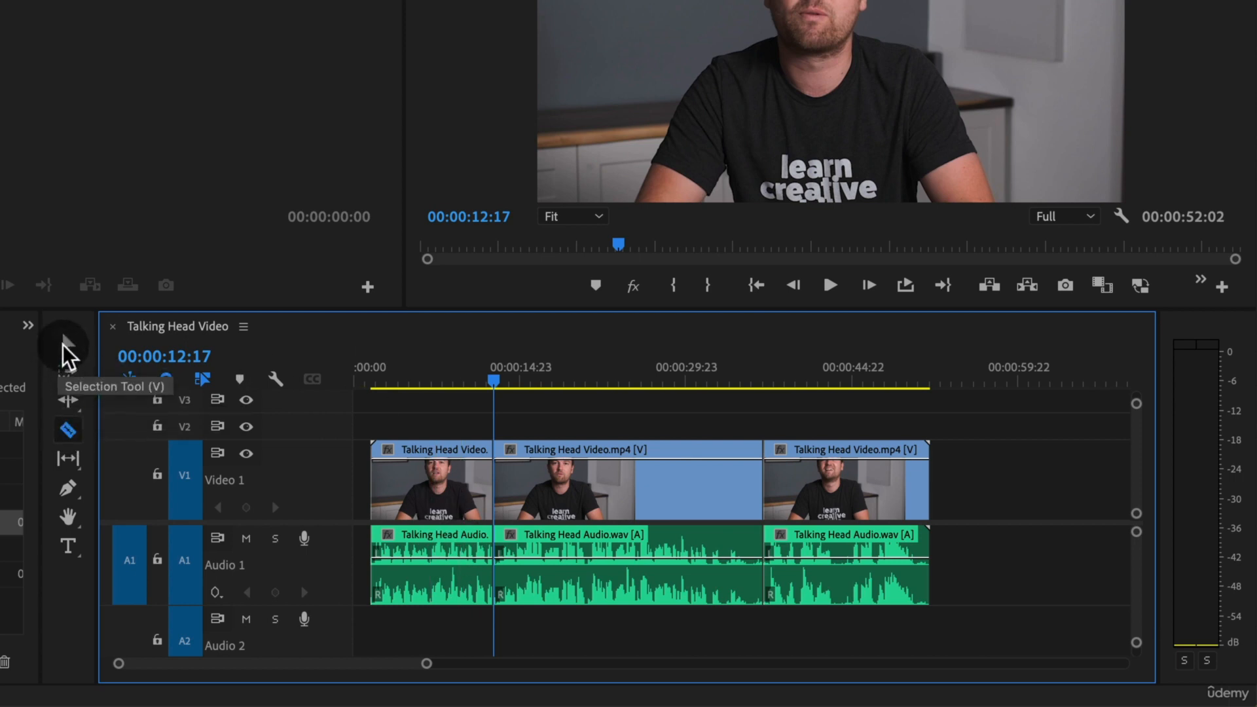
# Delete the middle linked segment between the two cuts and move the last segment to 00:00:12:17 to close the gap.
pyautogui.click(64, 340)
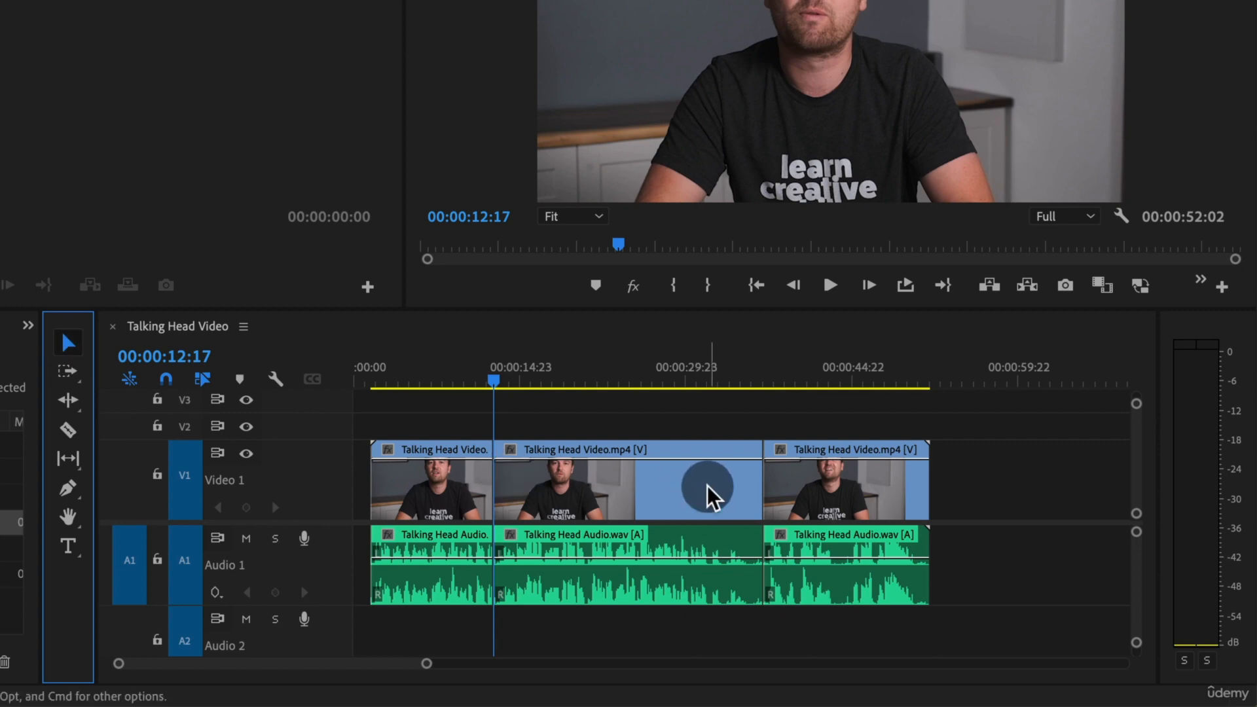
pyautogui.click(453, 407)
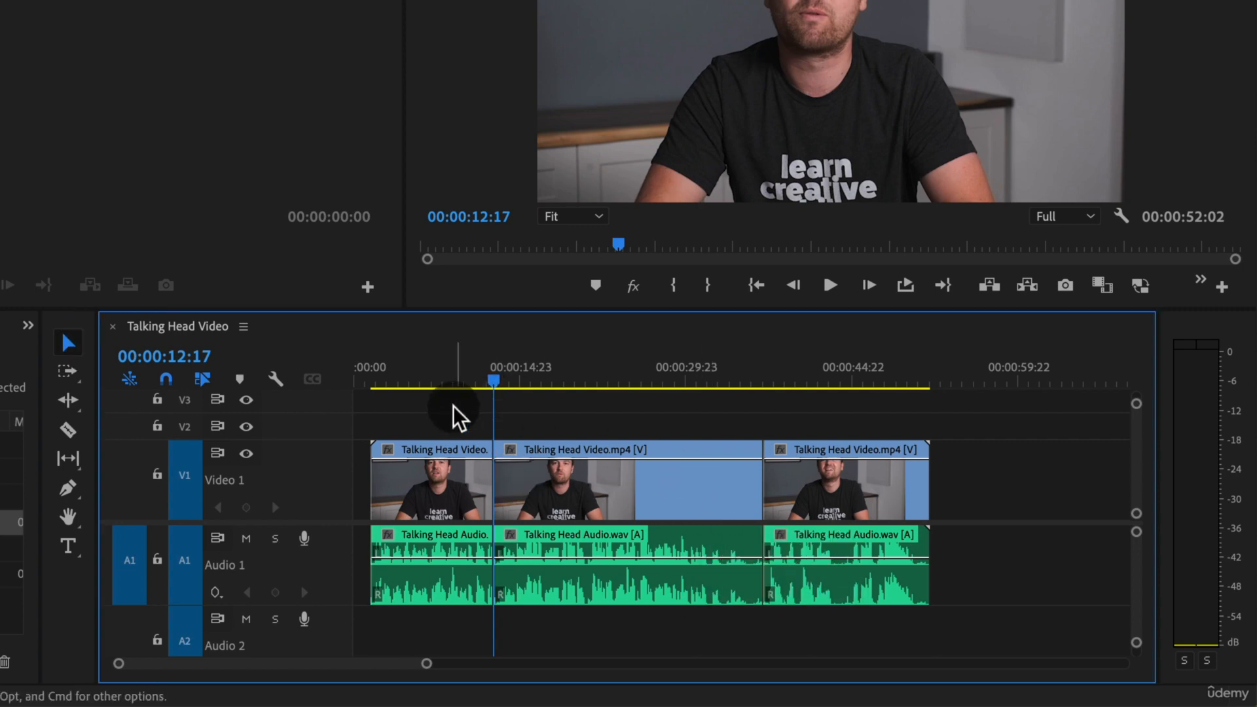
pyautogui.click(445, 459)
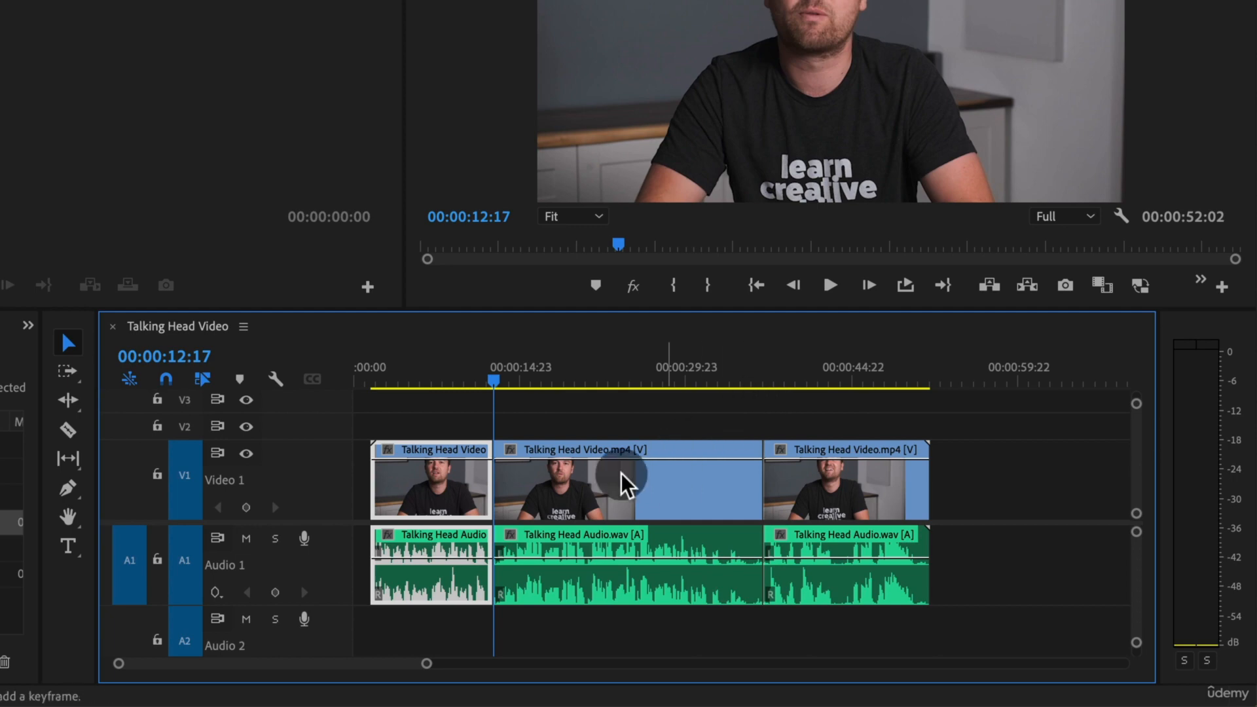
pyautogui.click(649, 501)
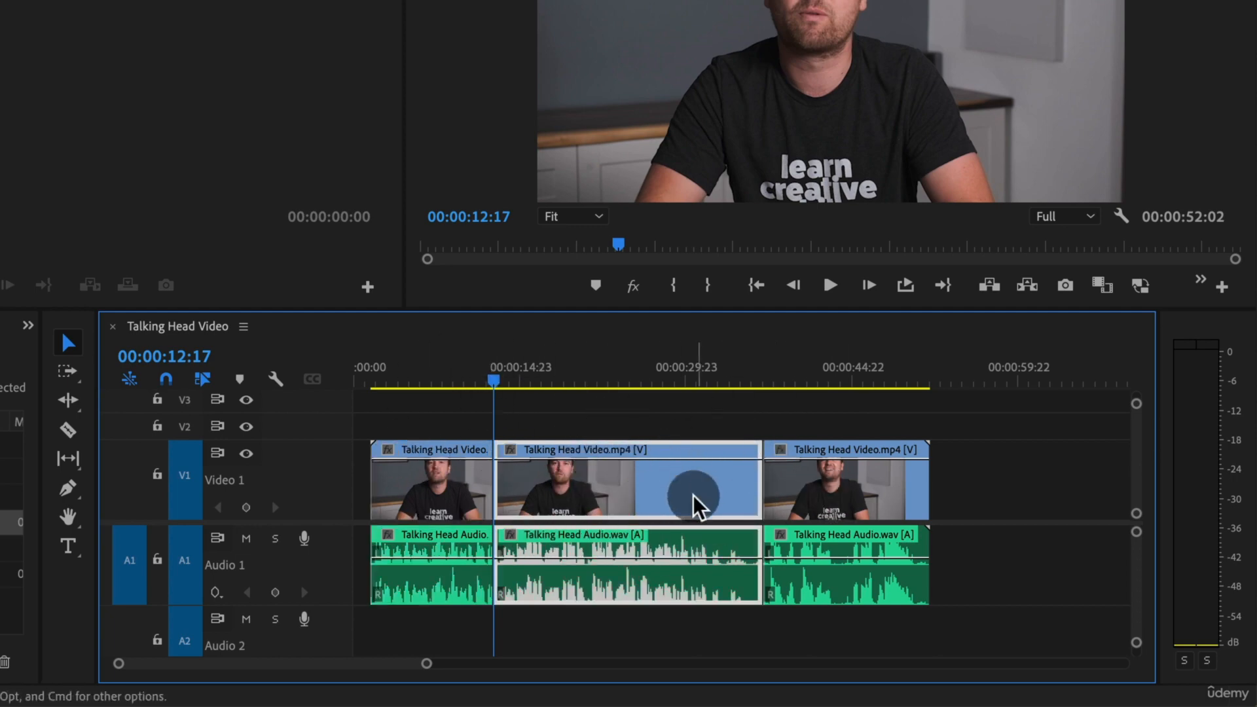
pyautogui.press('BackSpace')
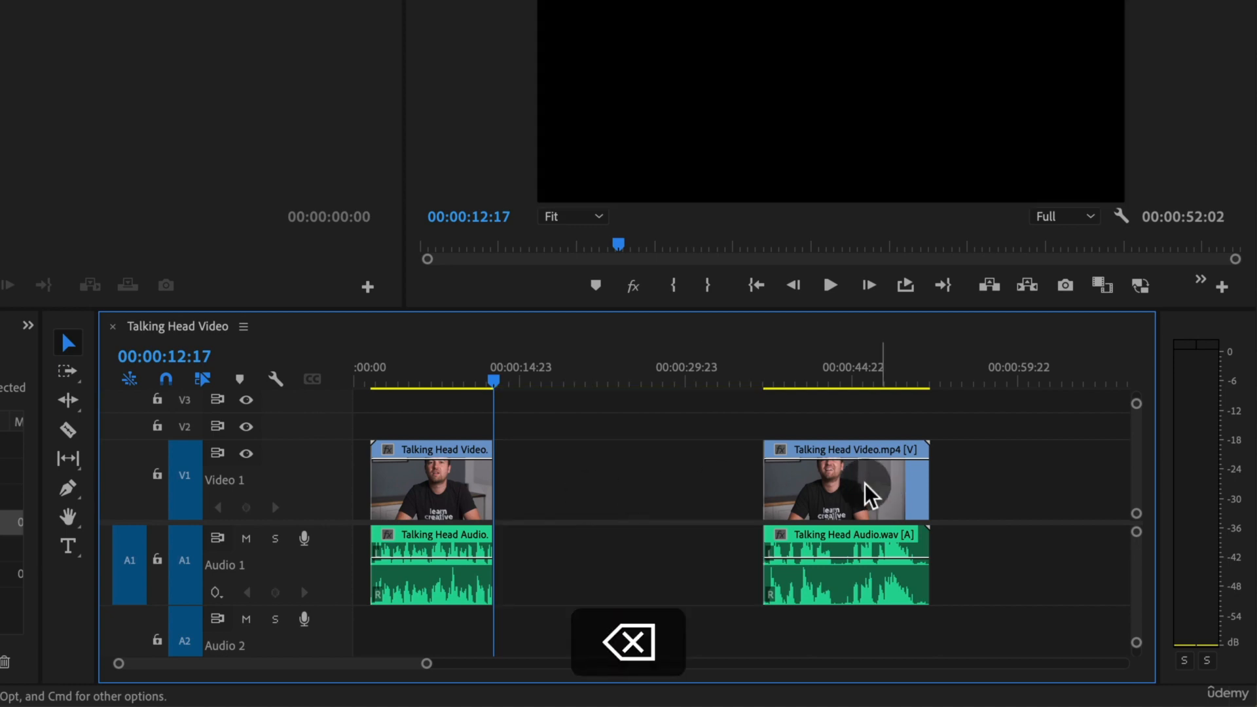
pyautogui.moveTo(838, 507); pyautogui.dragTo(568, 507)
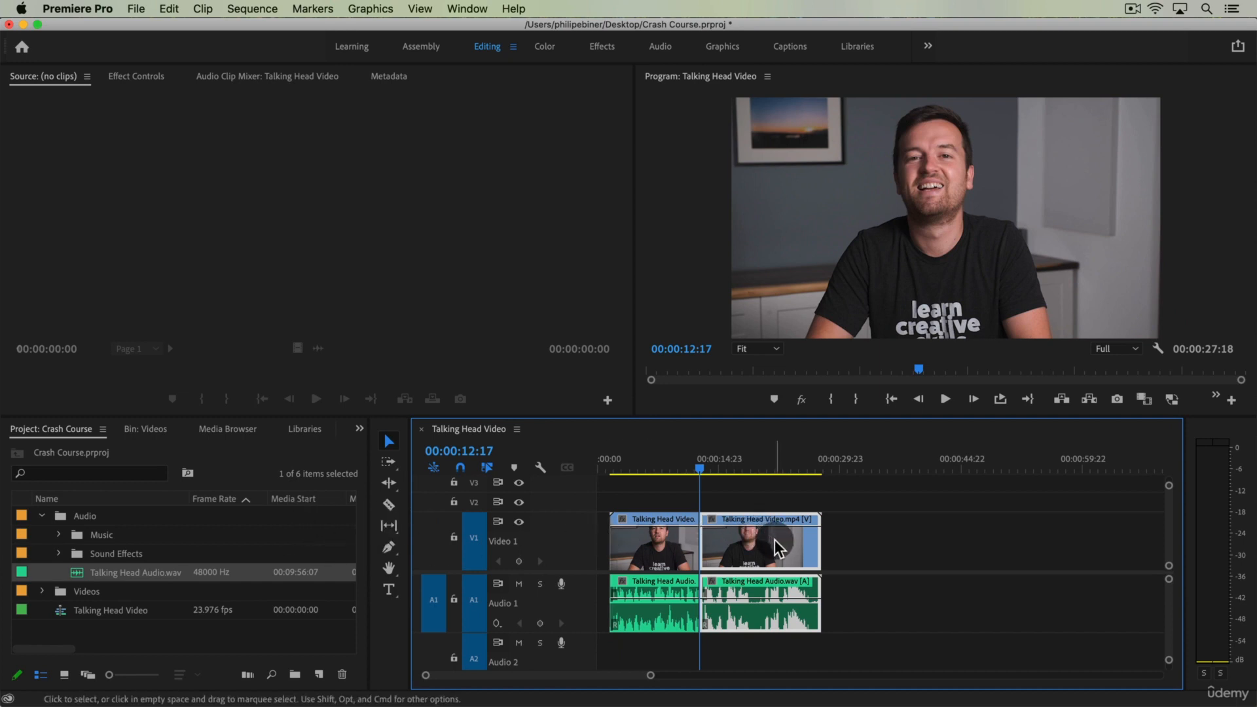
# Open Advertime.mp3 from the Music bin in the Source monitor, preview its start and scrub to about 00;01;05;02.
pyautogui.click(58, 535)
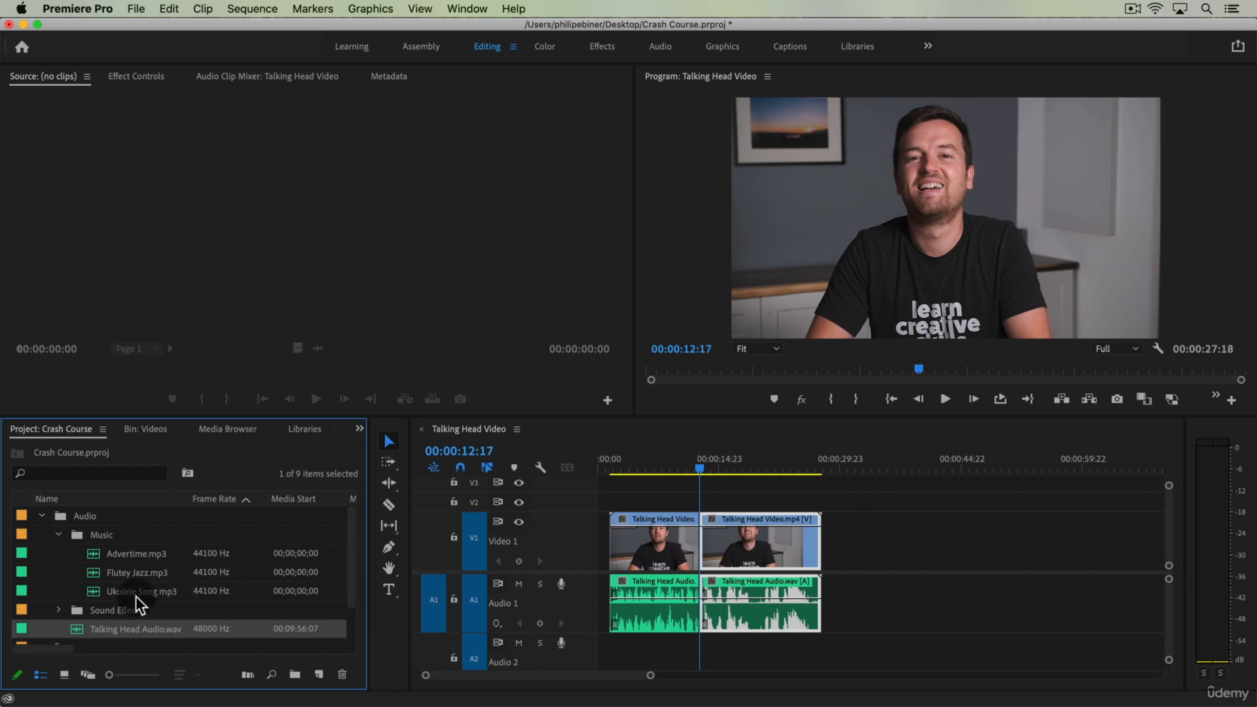
pyautogui.doubleClick(115, 552)
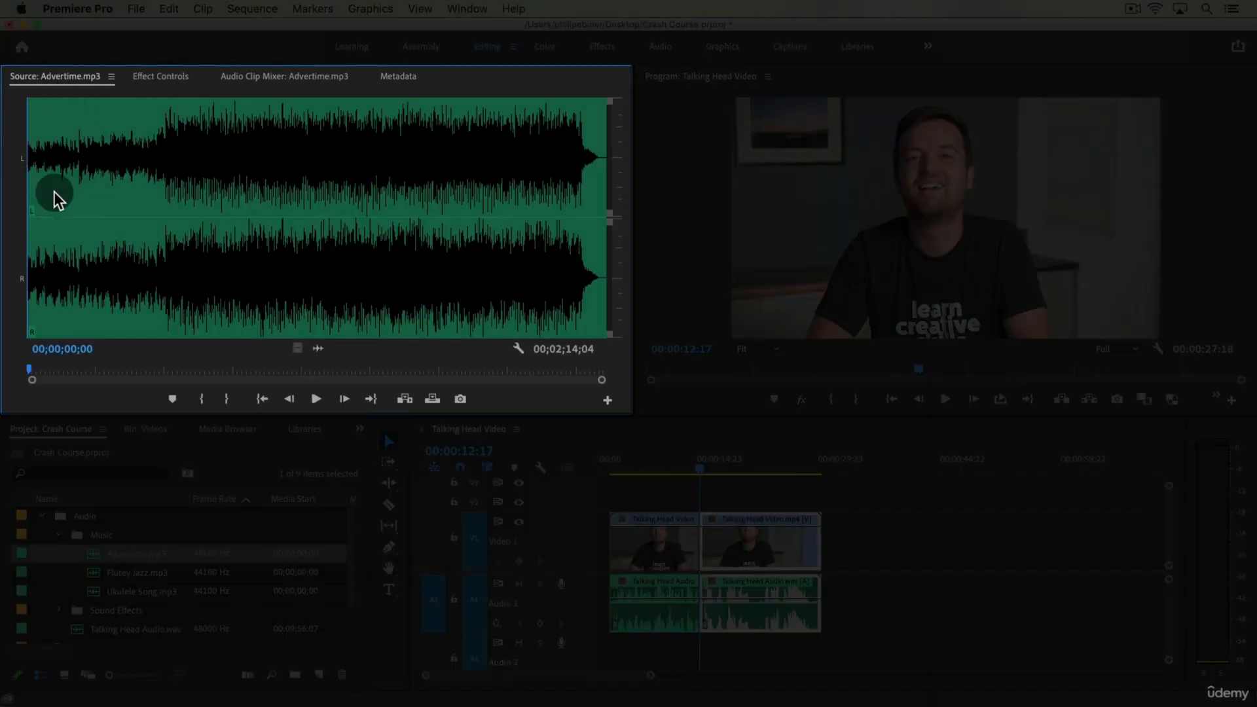
pyautogui.click(316, 399)
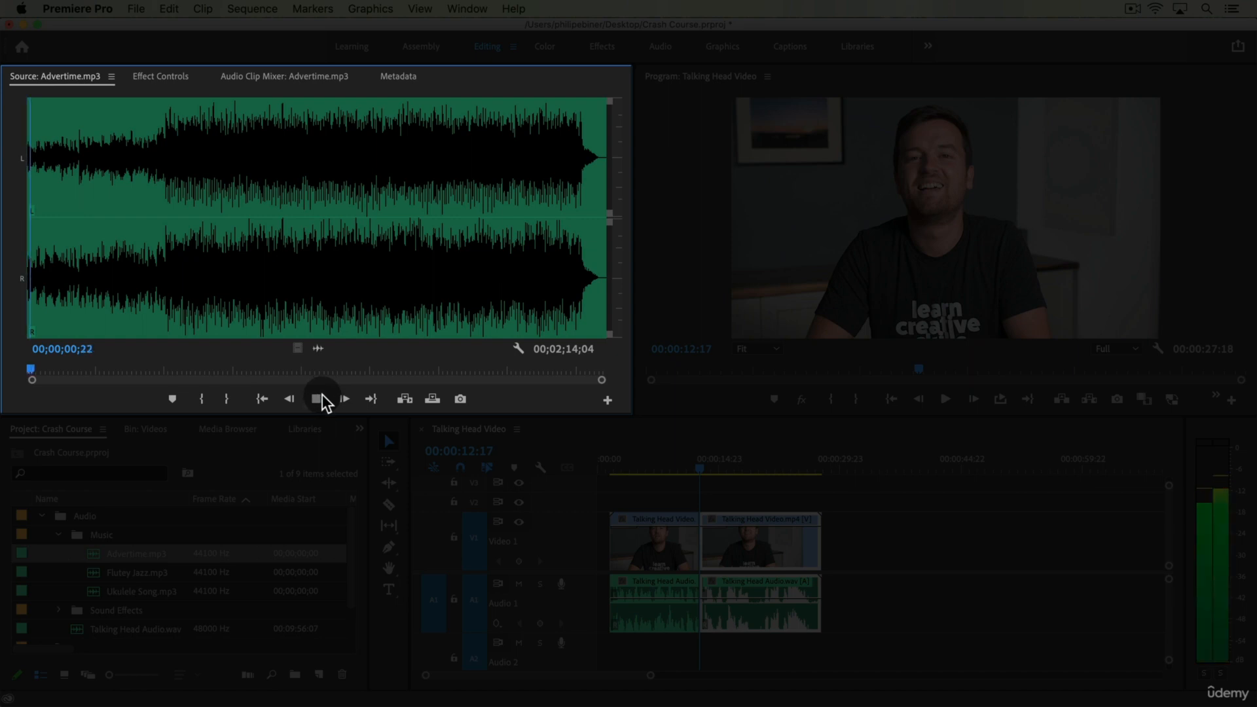
pyautogui.click(317, 398)
pyautogui.moveTo(173, 369); pyautogui.dragTo(308, 377)
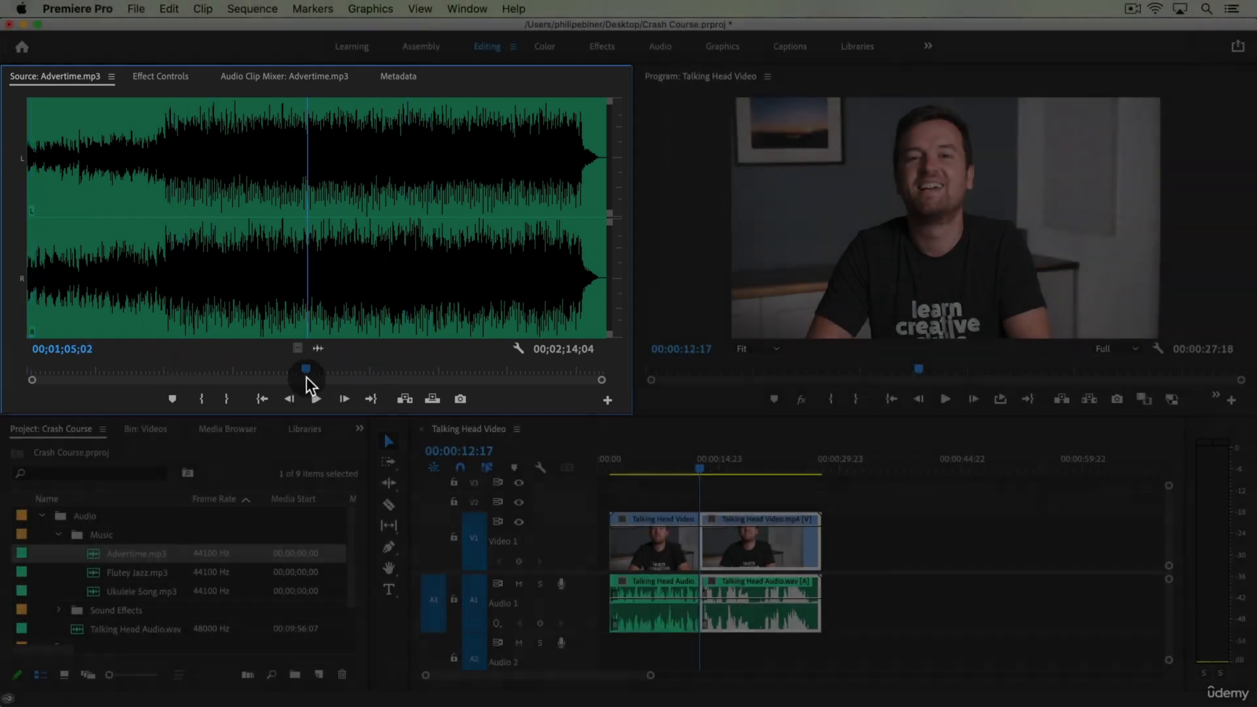
# Open Video2.mp4 from the Videos bin in the Source monitor and scrub its footage to 00:00:19:23.
pyautogui.scroll(-2, 115, 535)
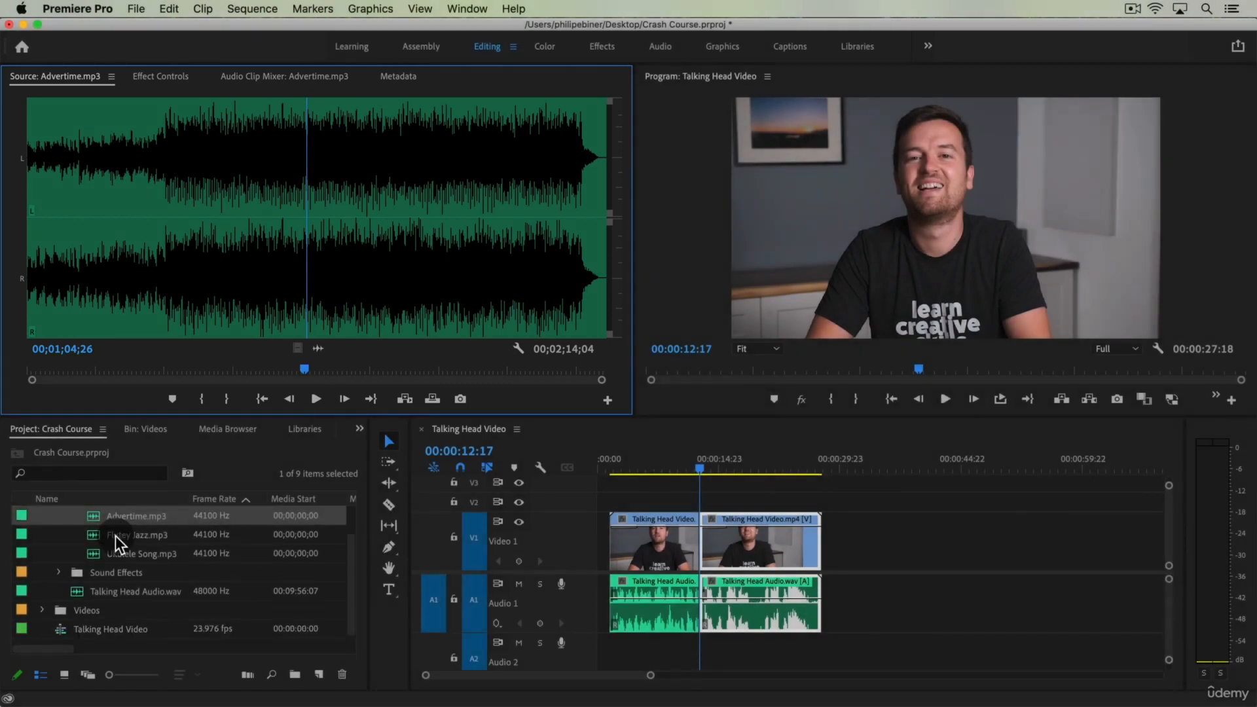
pyautogui.click(43, 611)
pyautogui.scroll(-4, 185, 595)
pyautogui.scroll(-2, 146, 611)
pyautogui.doubleClick(120, 604)
pyautogui.moveTo(177, 372)
pyautogui.mouseDown()
pyautogui.moveTo(385, 377)
pyautogui.moveTo(158, 382)
pyautogui.mouseUp()
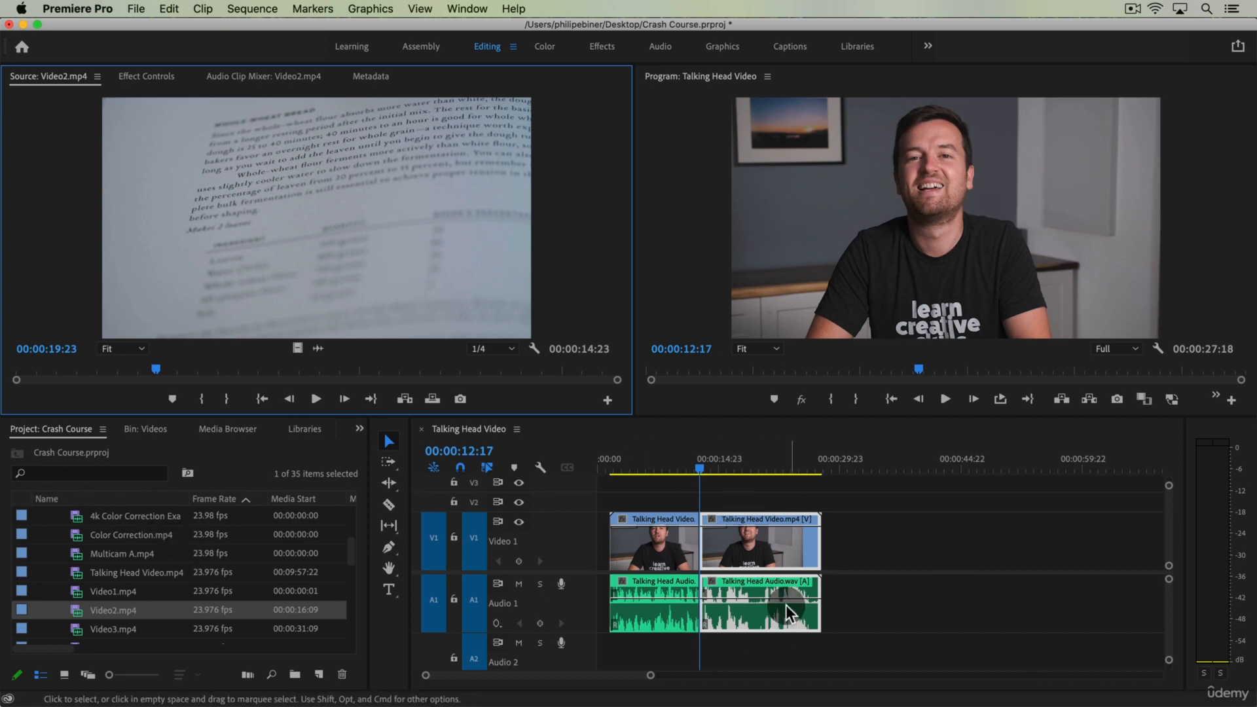
# Open Flutey Jazz.mp3 from the Music bin in the Source monitor, preview its start and scrub to 00;02;28;06.
pyautogui.scroll(5, 118, 561)
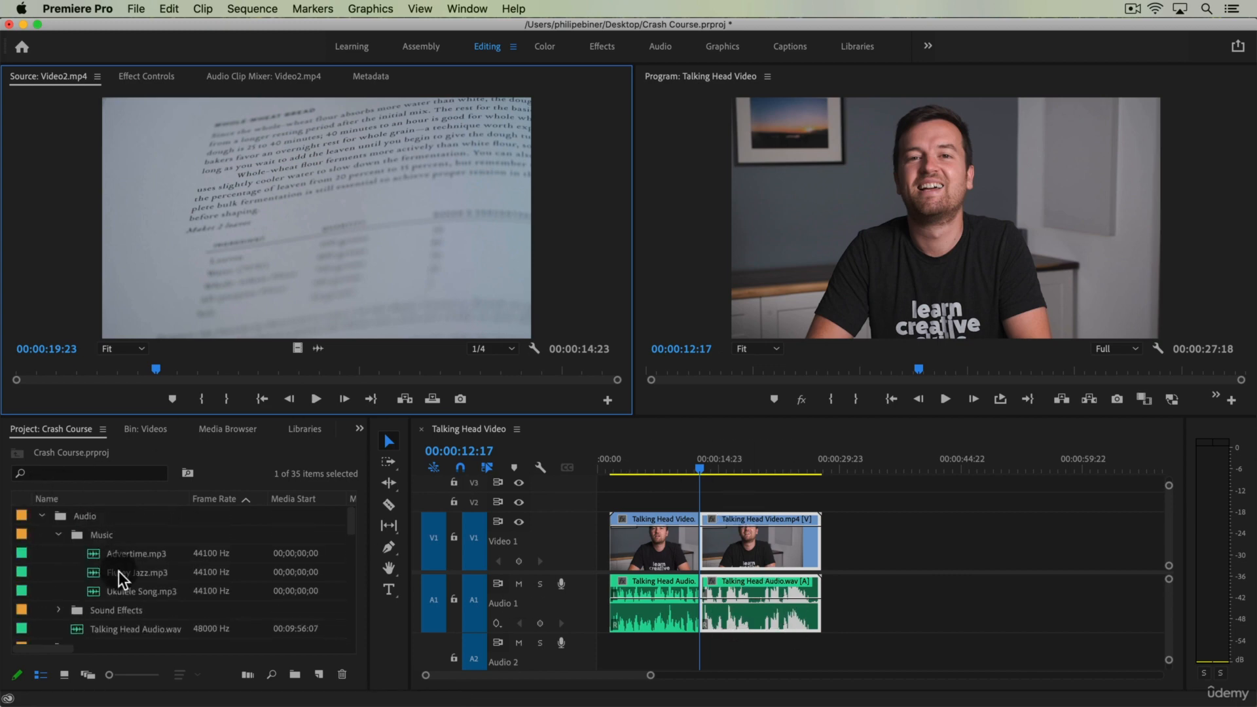
pyautogui.doubleClick(119, 571)
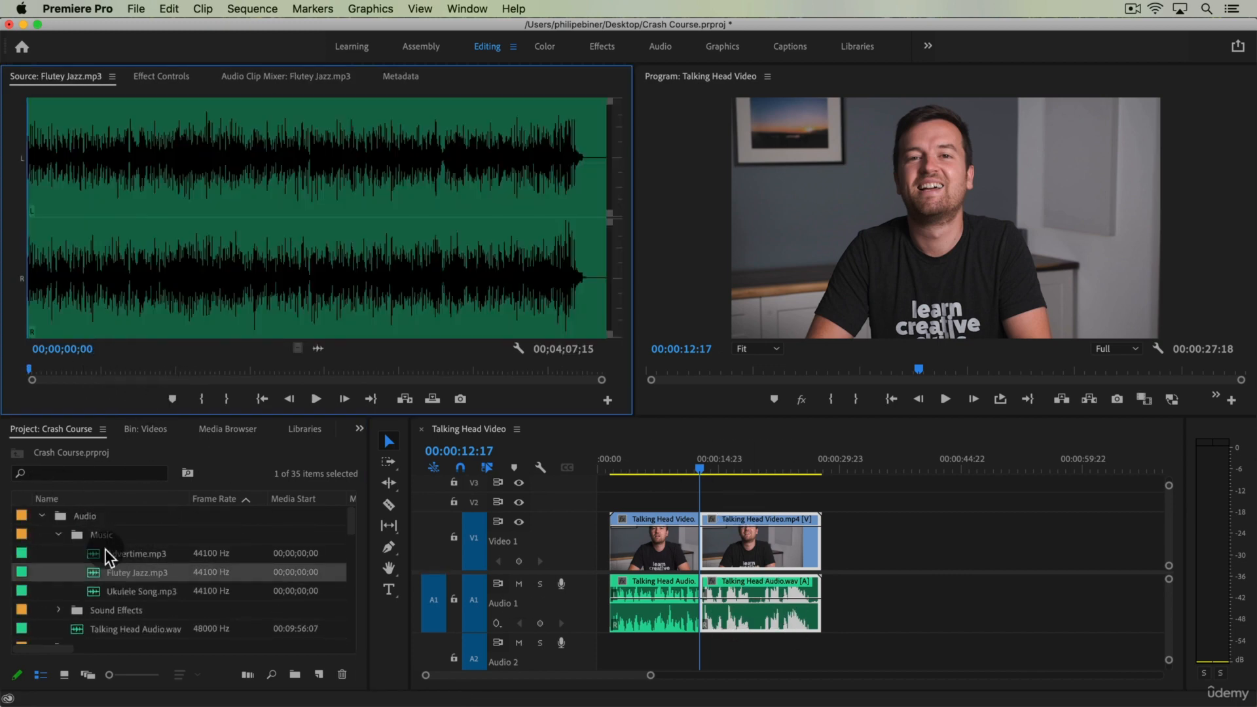
pyautogui.press('space')
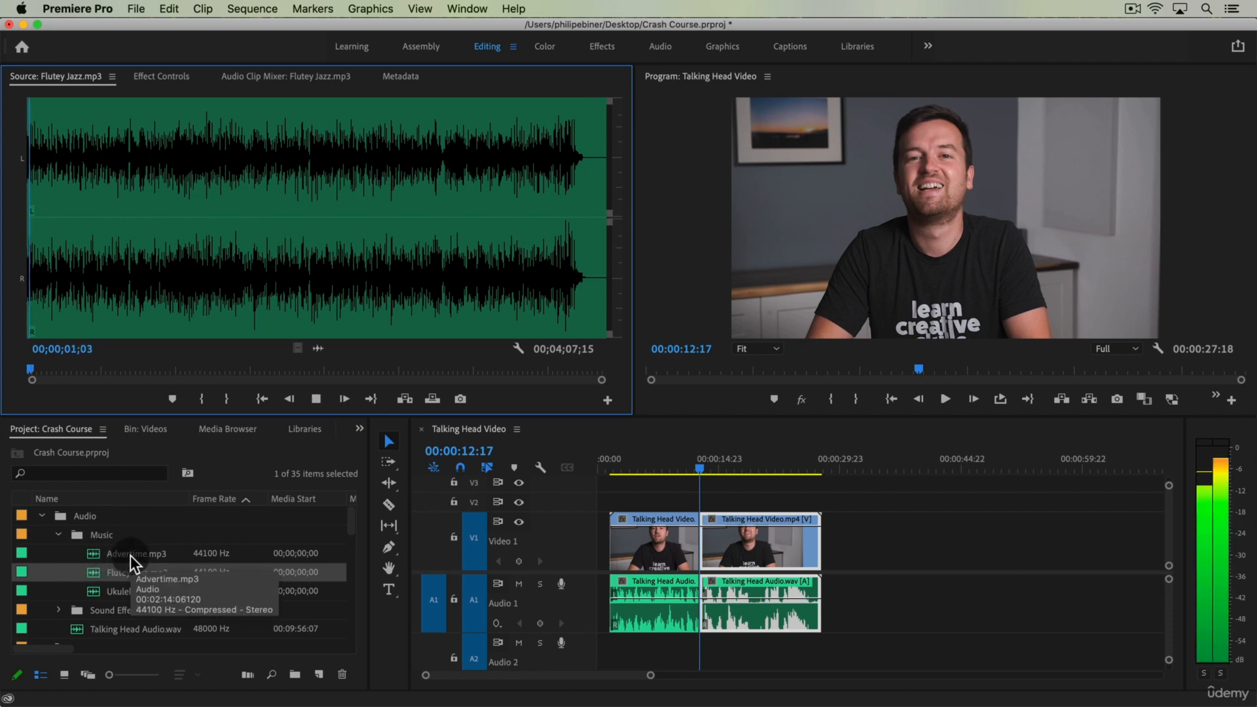
pyautogui.press('space')
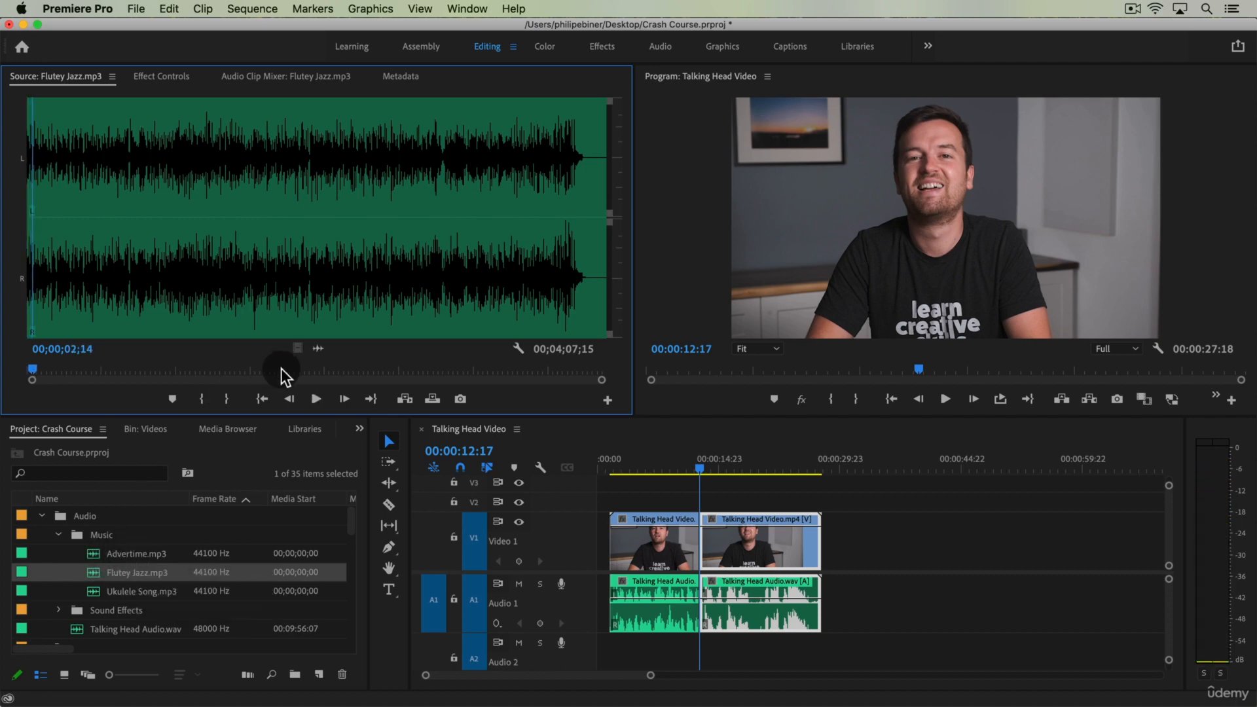
pyautogui.moveTo(308, 288); pyautogui.dragTo(372, 292)
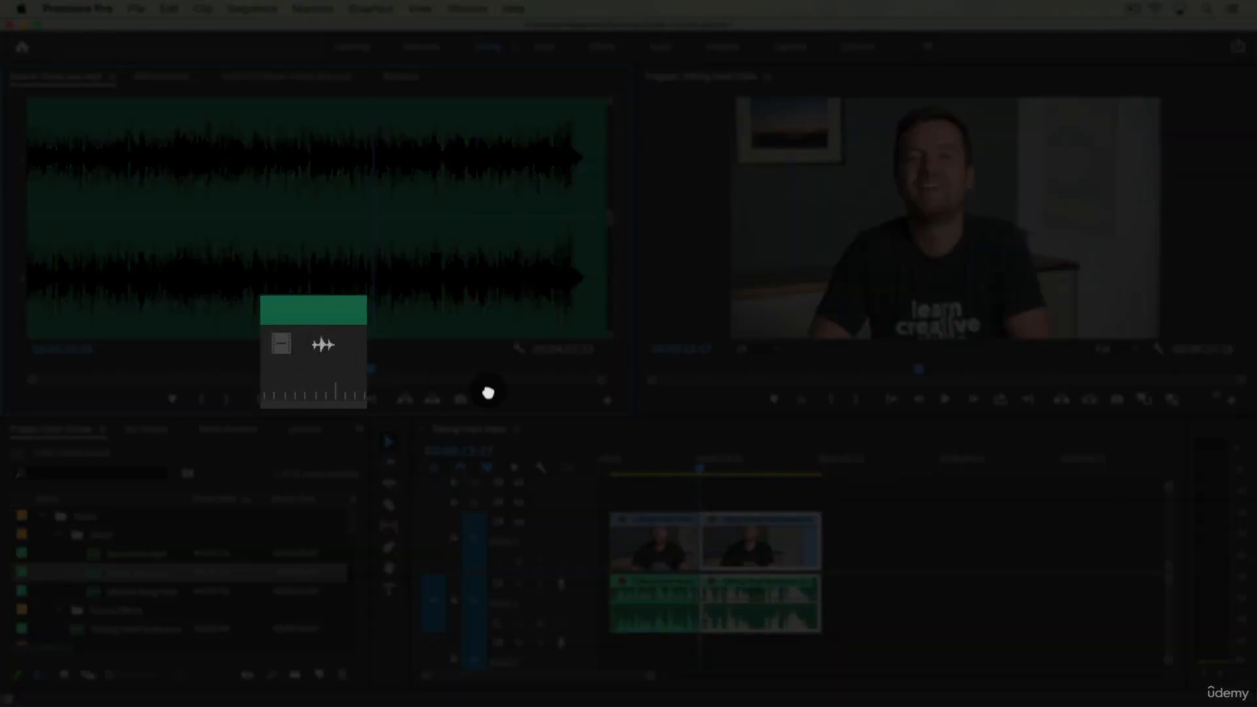
# Place Flutey Jazz.mp3 on track A2 at the start of the talking head clips, with A1 collapsed and the playhead at 00:00:04:00.
pyautogui.moveTo(488, 393); pyautogui.dragTo(611, 655)
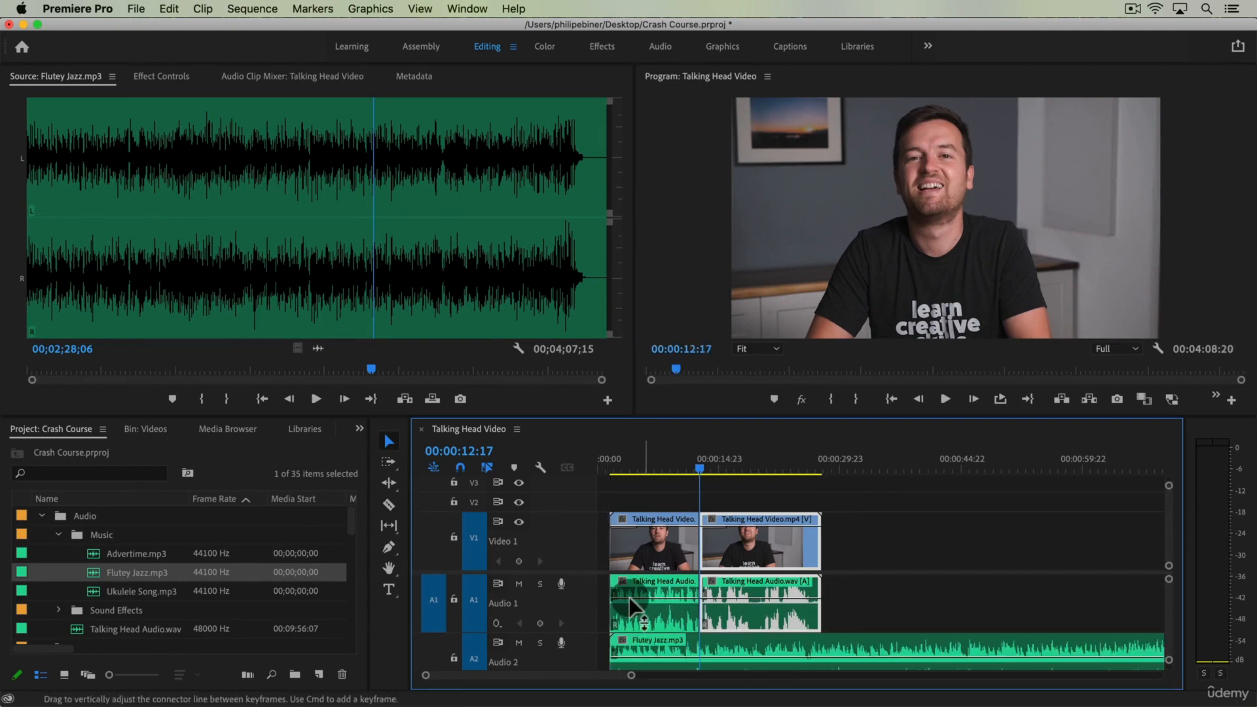
pyautogui.doubleClick(584, 594)
pyautogui.moveTo(666, 463); pyautogui.dragTo(618, 481)
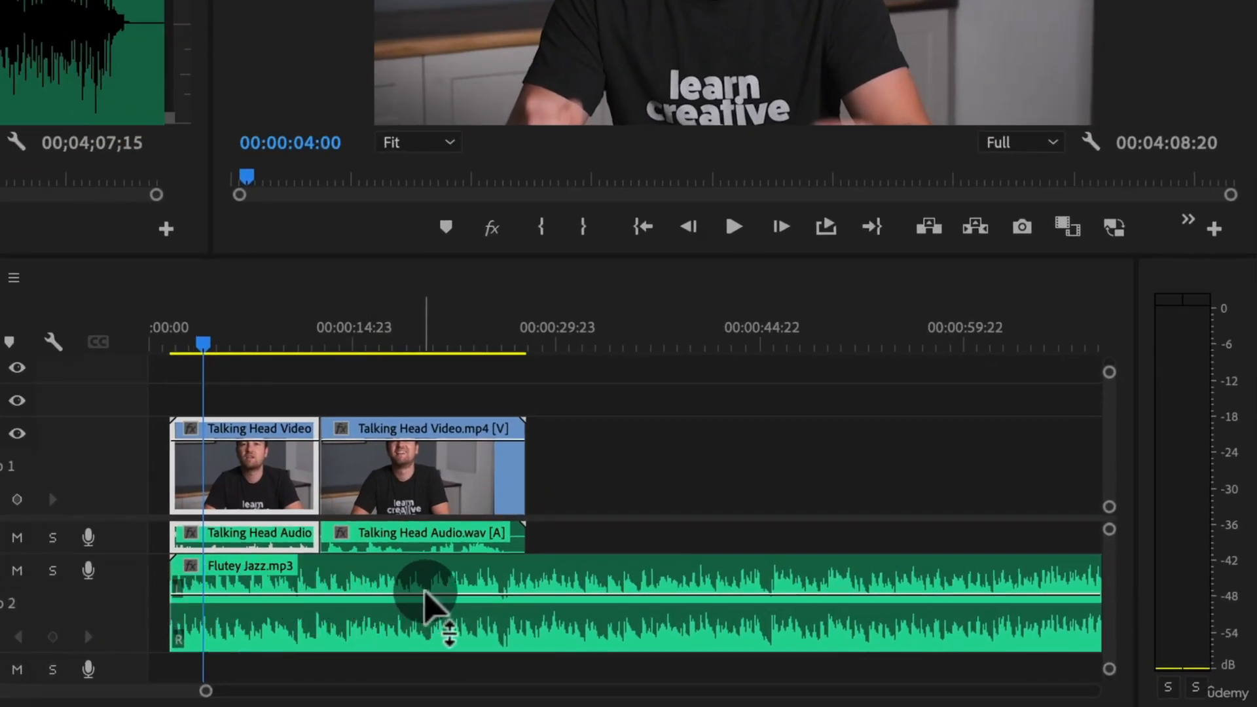
# Lower the volume of Flutey Jazz.mp3 on track A2 by 25.0 dB using its level line.
pyautogui.click(128, 586)
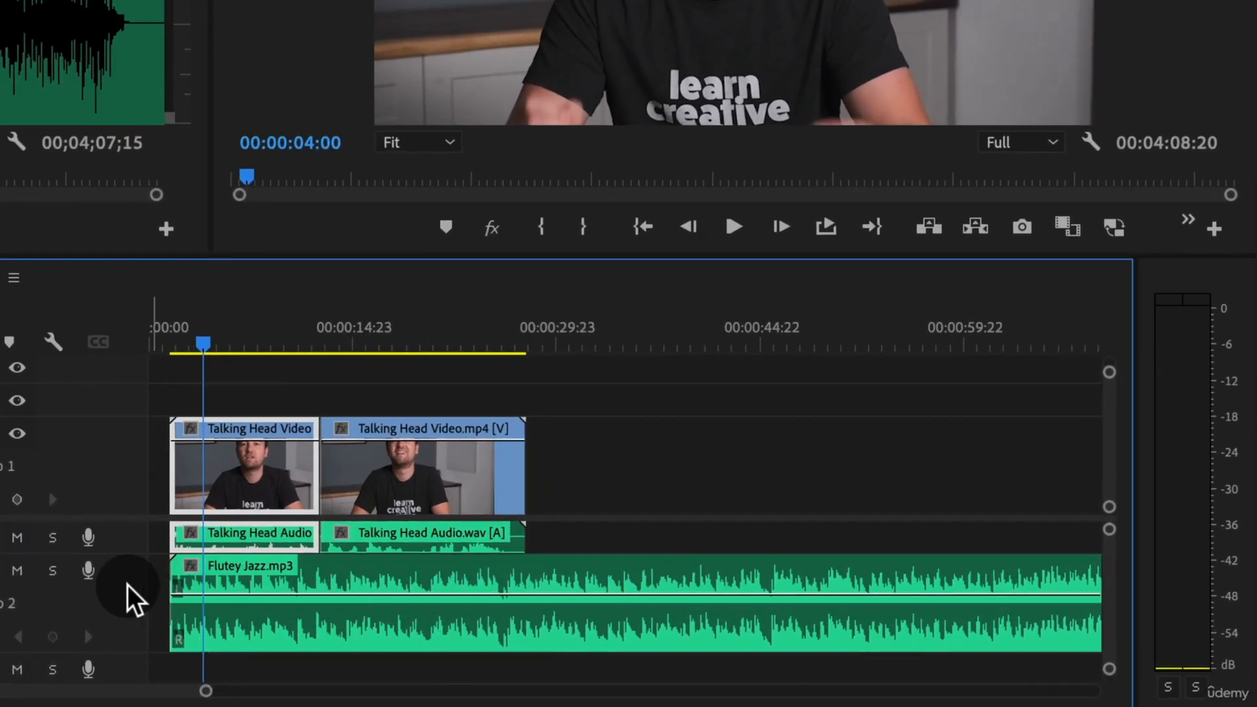
pyautogui.doubleClick(128, 587)
pyautogui.doubleClick(131, 583)
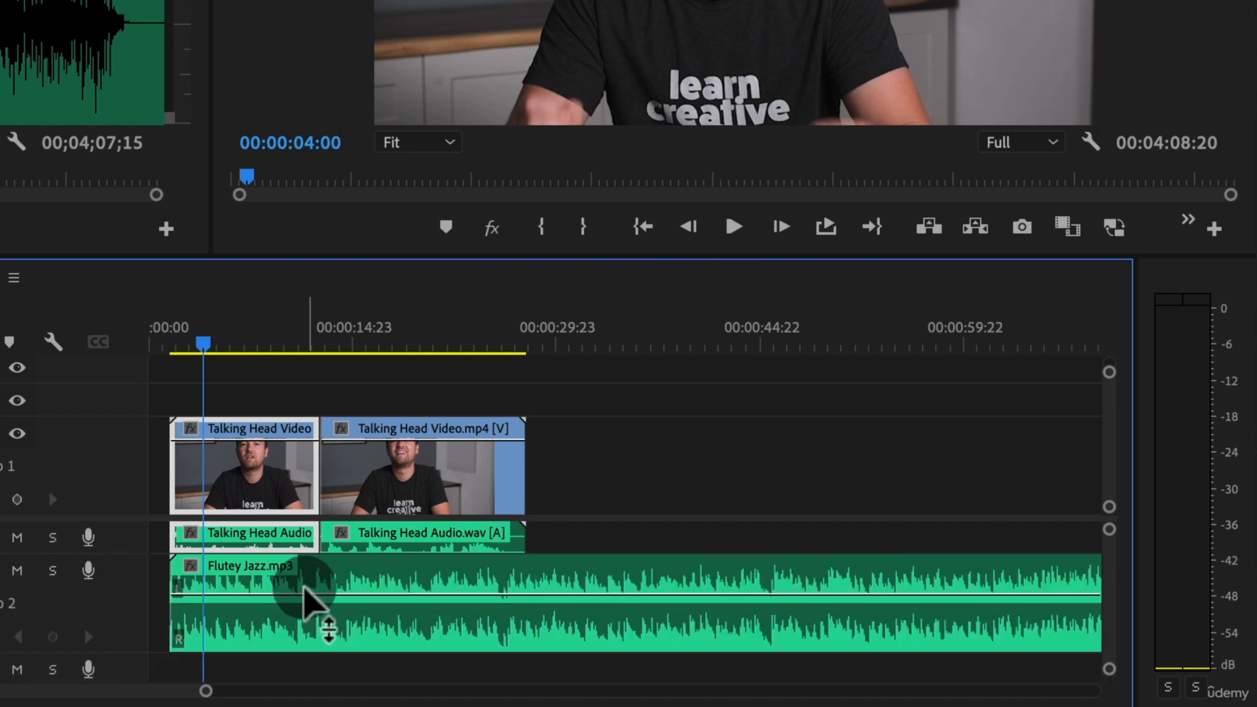
pyautogui.moveTo(304, 594); pyautogui.dragTo(304, 628)
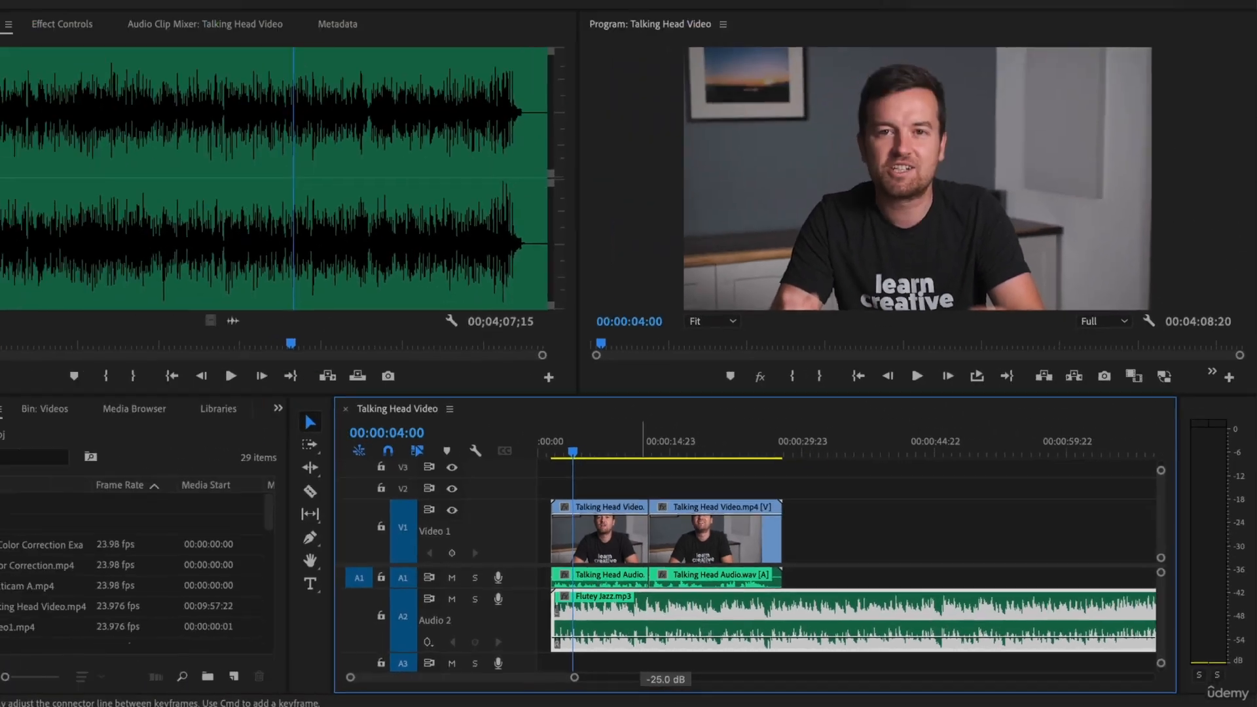
# Readjust Flutey Jazz.mp3 on track A2 to a quiet background level, checking the mix by playing the sequence from 00:00:04:00 to 00:00:10:08.
pyautogui.moveTo(311, 629); pyautogui.dragTo(311, 613)
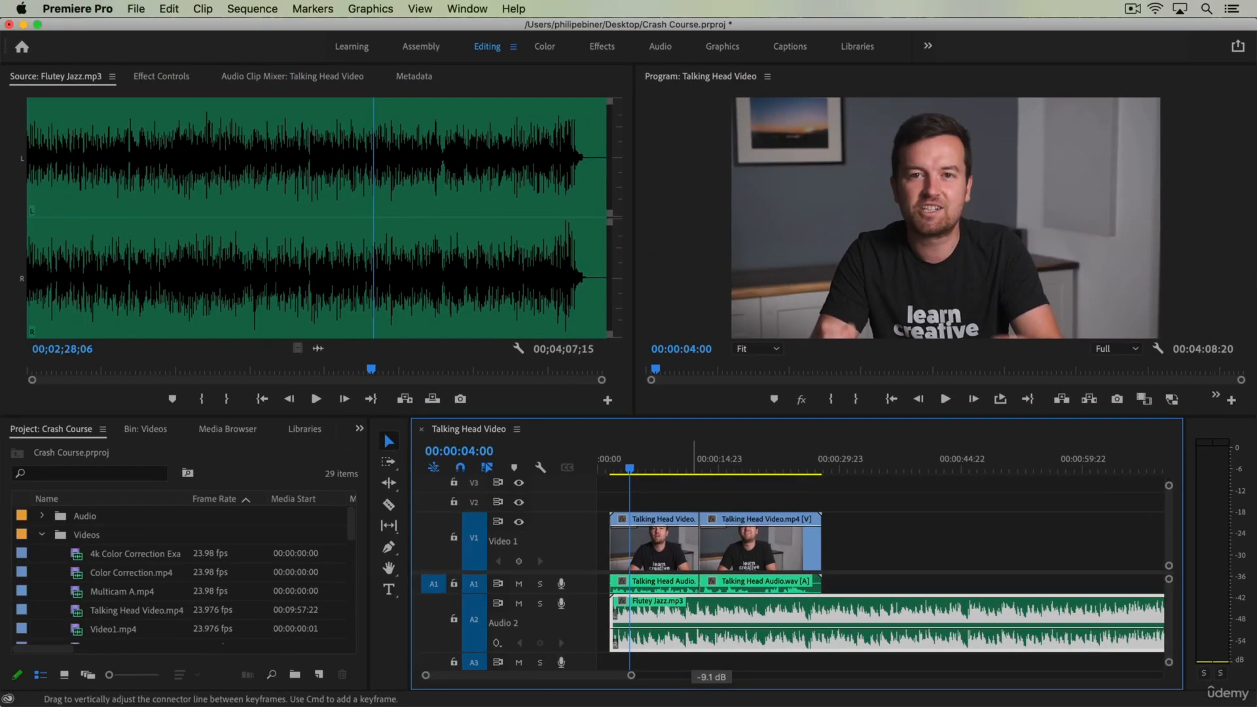
pyautogui.moveTo(712, 628); pyautogui.dragTo(711, 635)
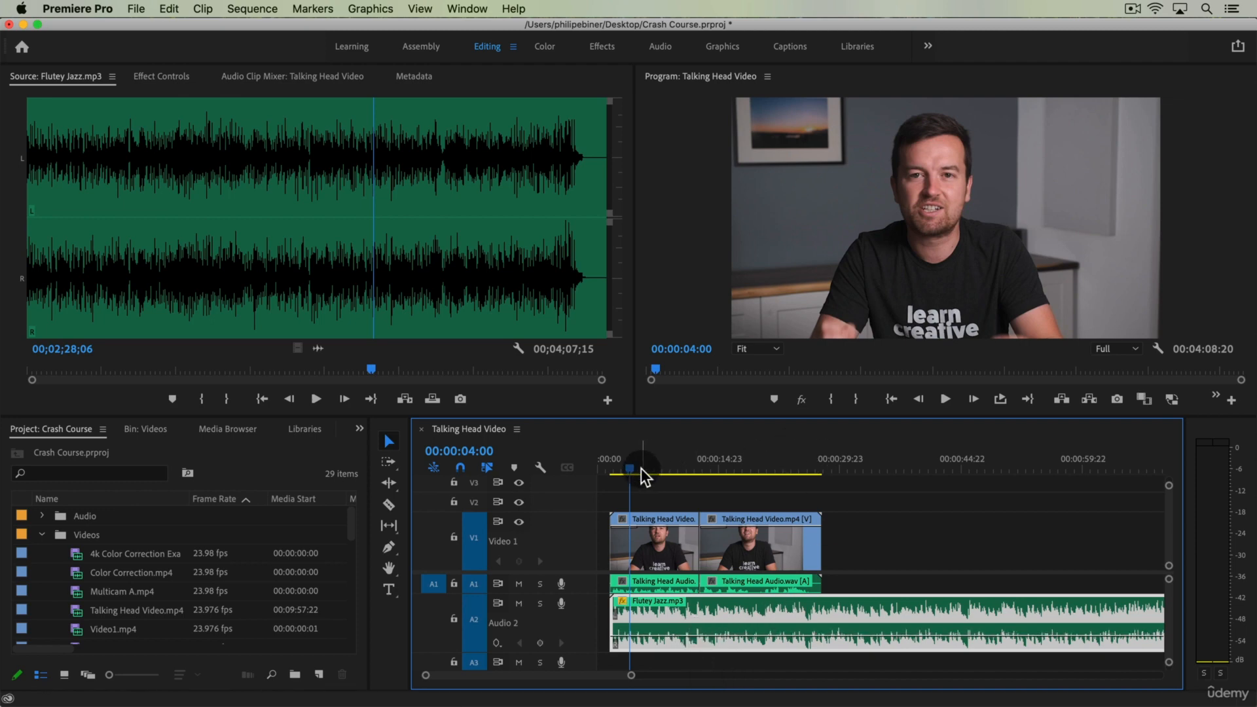
pyautogui.press('space')
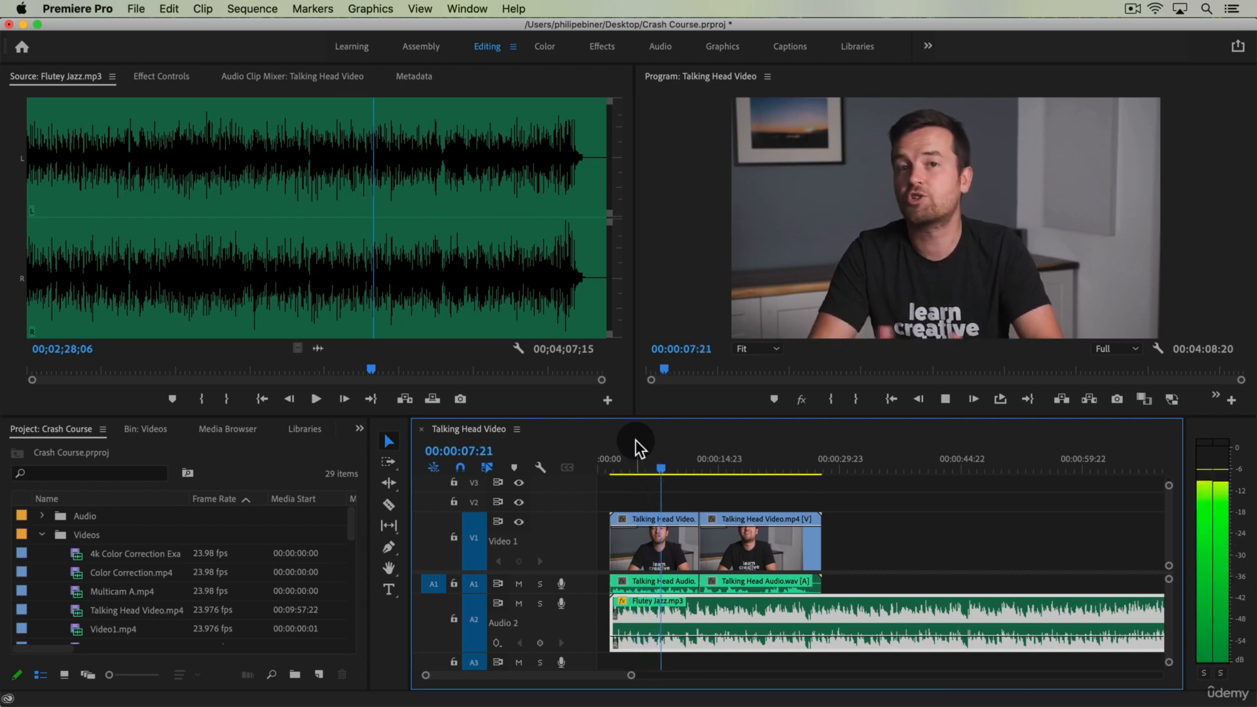
pyautogui.press('space')
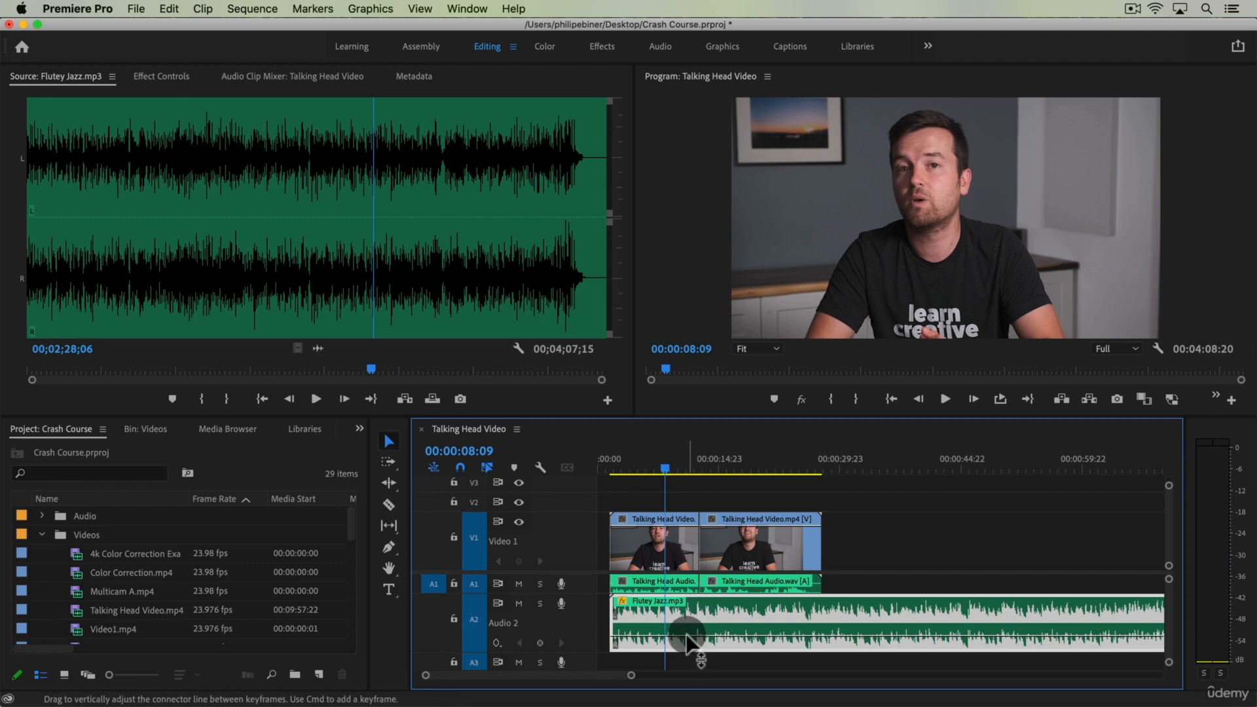
pyautogui.moveTo(687, 638); pyautogui.dragTo(688, 634)
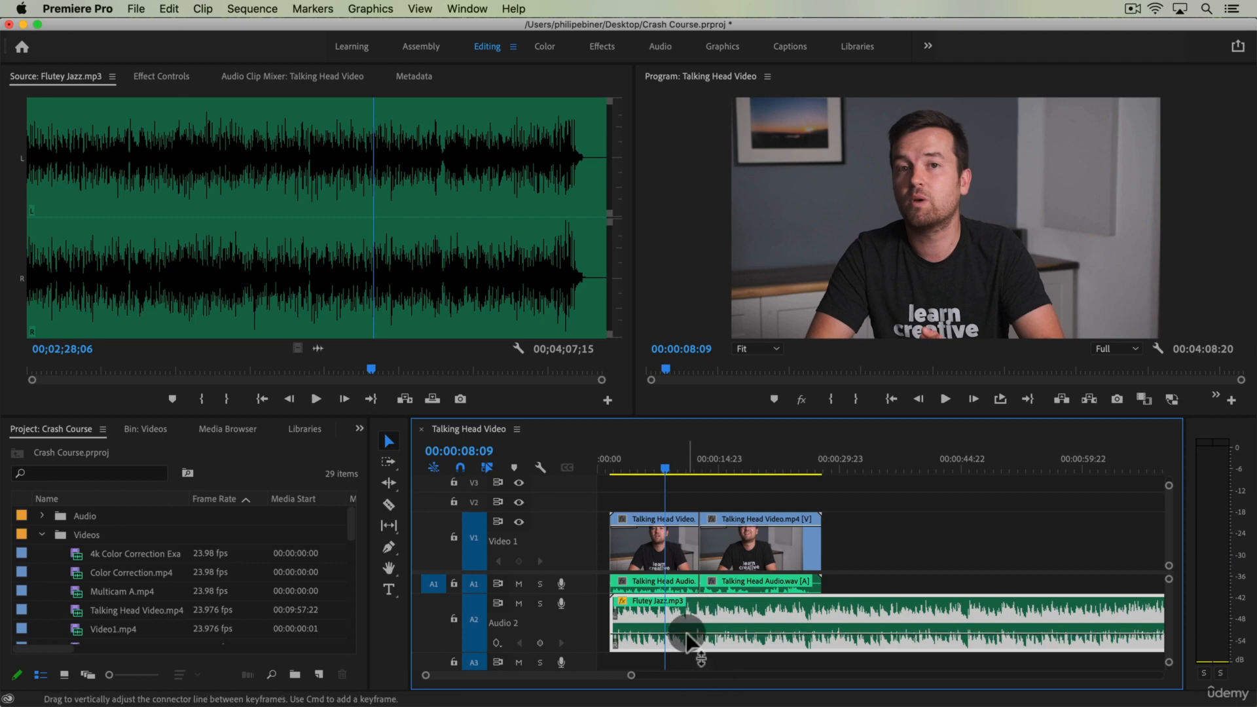
pyautogui.press('space')
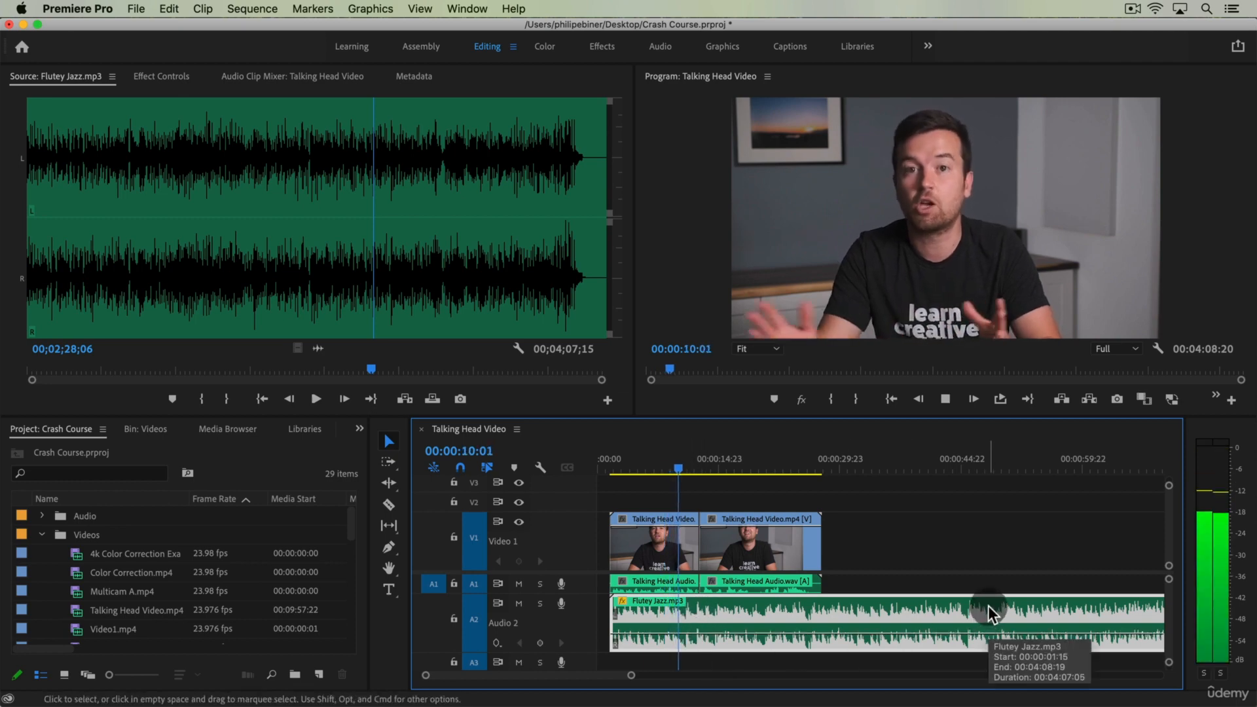
pyautogui.press('space')
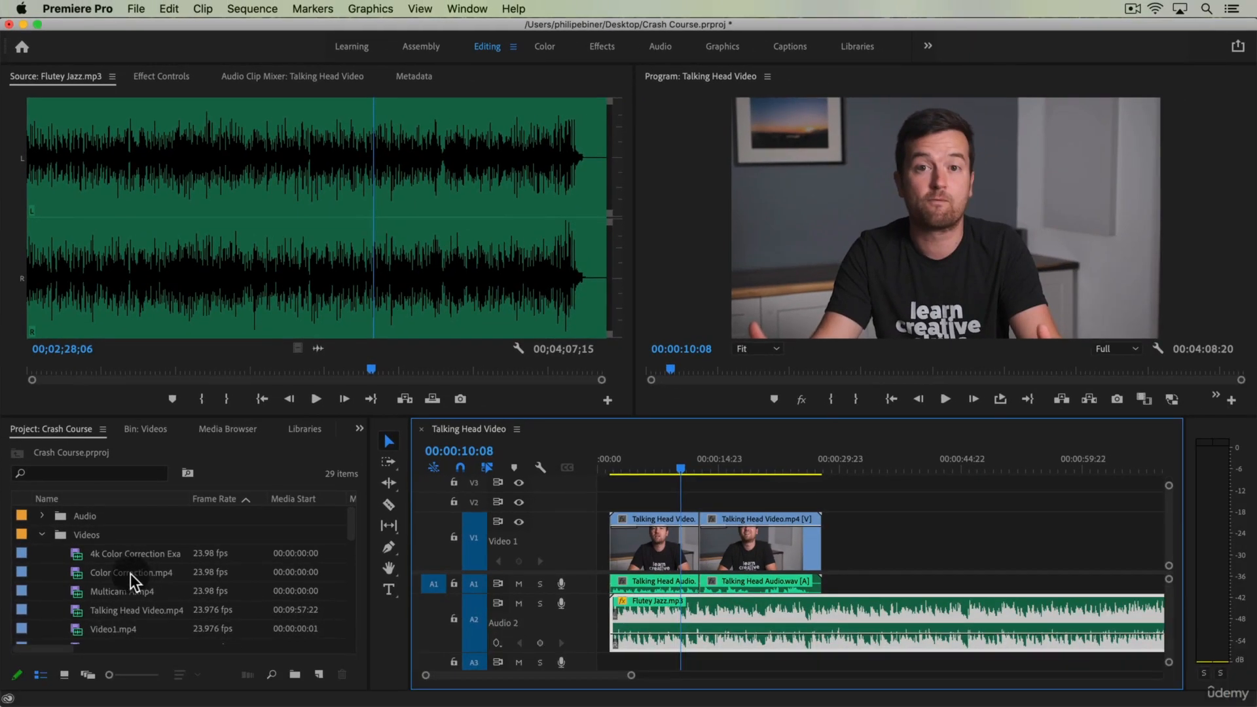
# Show the Videos bin as thumbnails, open Video12.mp4 in the Source monitor and scrub it to 00:03:38:07.
pyautogui.doubleClick(128, 571)
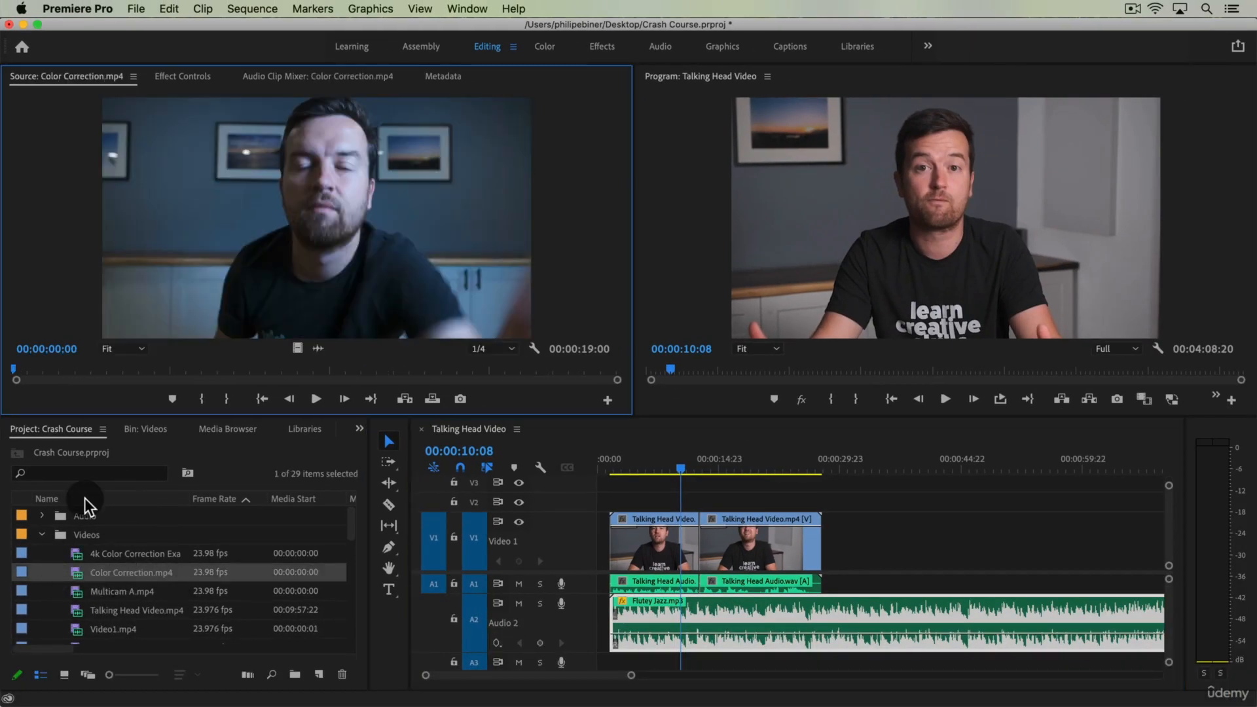
pyautogui.click(145, 431)
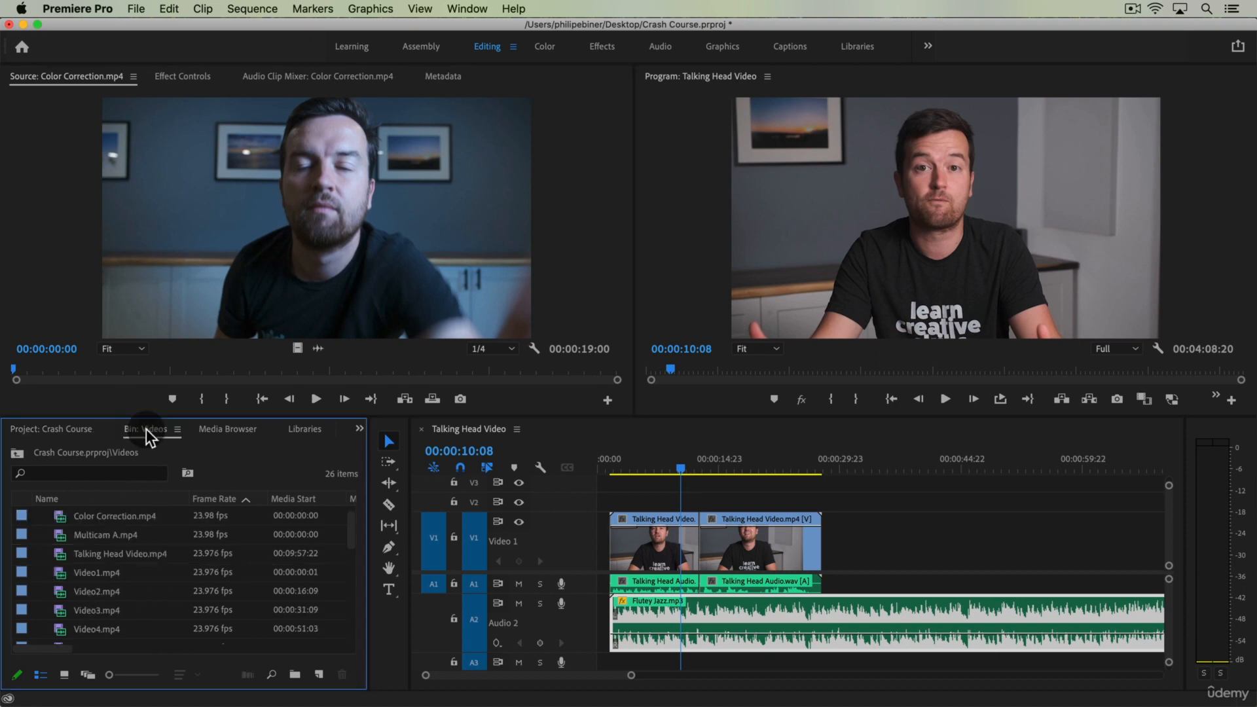
pyautogui.click(61, 674)
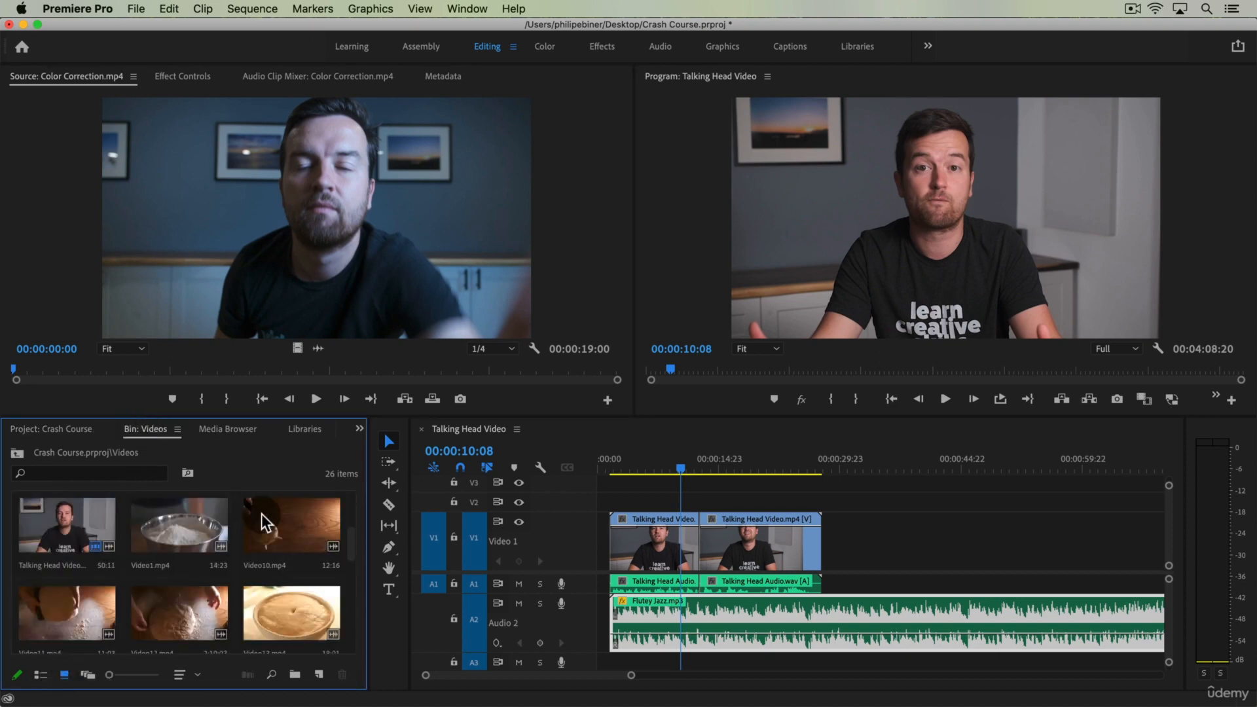
pyautogui.scroll(-2, 281, 583)
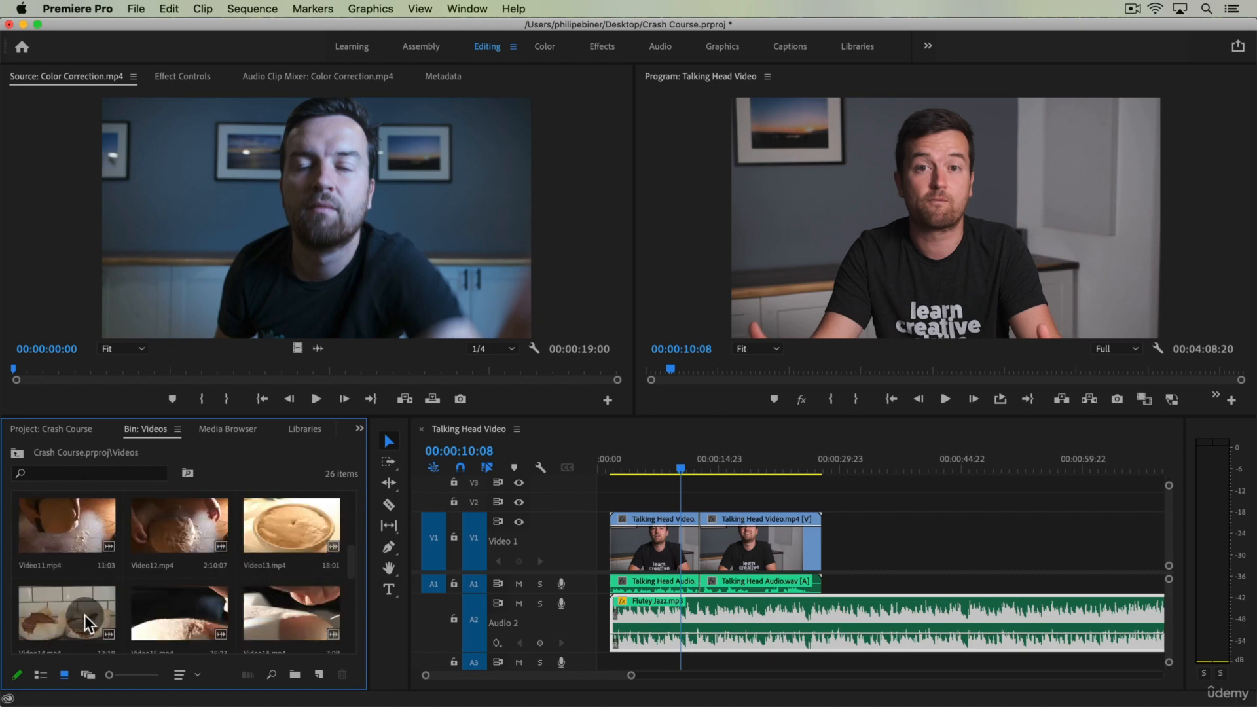
pyautogui.doubleClick(184, 516)
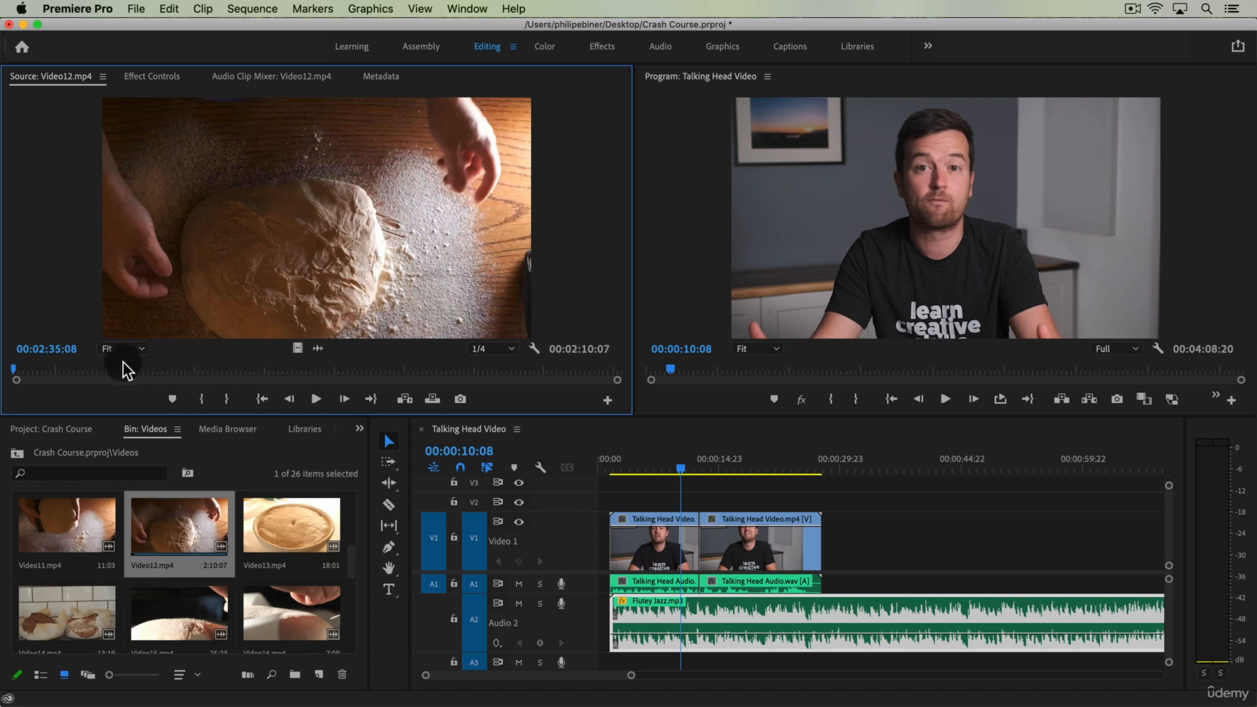
pyautogui.moveTo(111, 366); pyautogui.dragTo(305, 369)
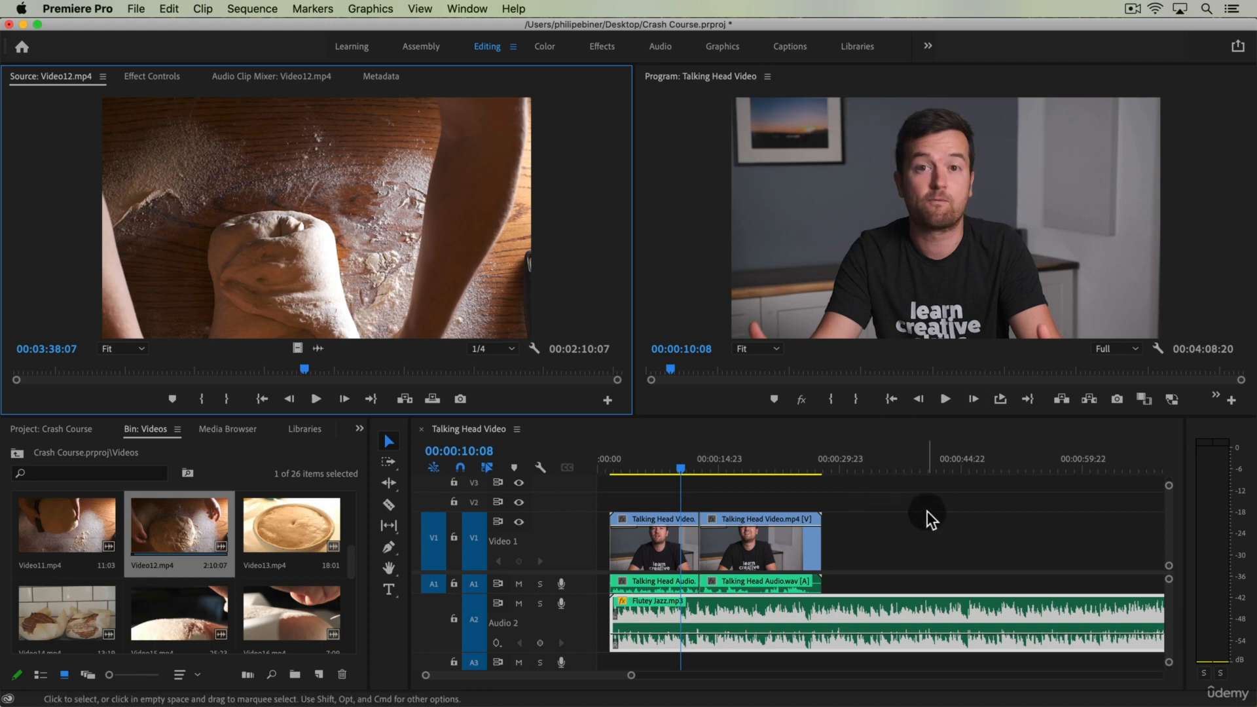
# Open Video15.mp4 in the Source monitor, scrub it to 00:05:28:04 and move the sequence playhead to 00:00:08:22.
pyautogui.doubleClick(160, 615)
pyautogui.moveTo(166, 370); pyautogui.dragTo(488, 374)
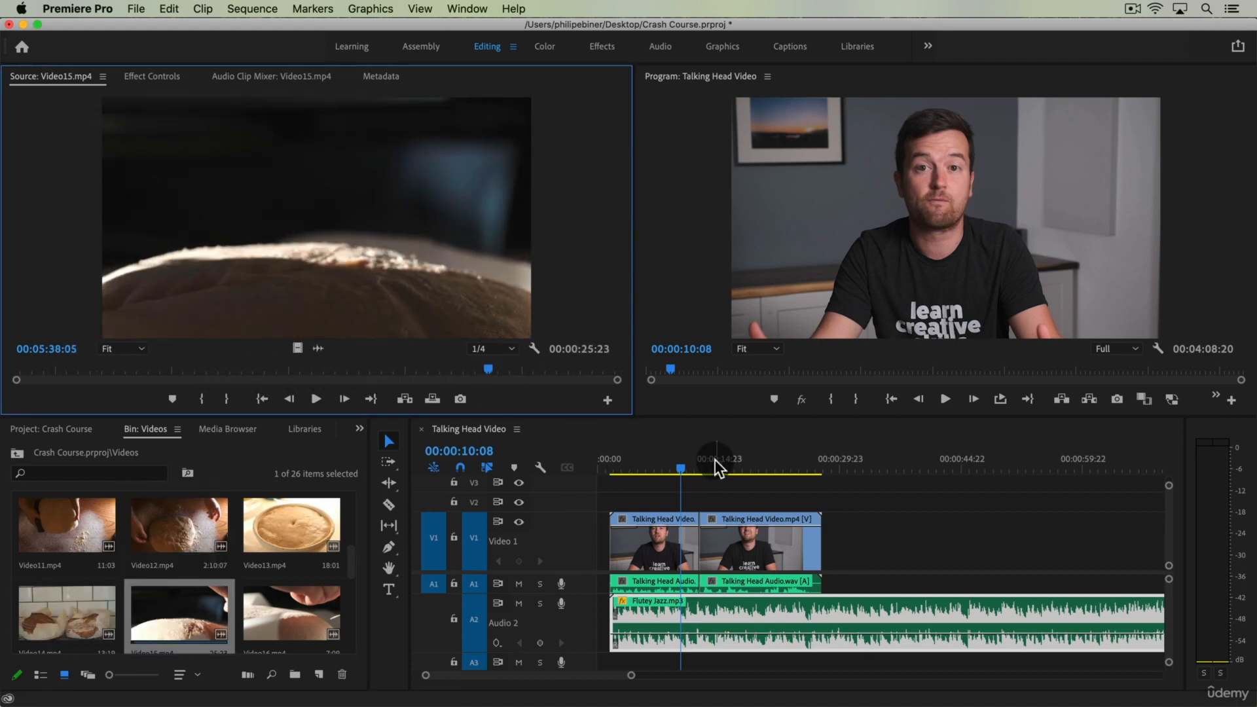
pyautogui.moveTo(1011, 539); pyautogui.dragTo(666, 550)
pyautogui.moveTo(662, 467); pyautogui.dragTo(670, 468)
pyautogui.click(293, 399)
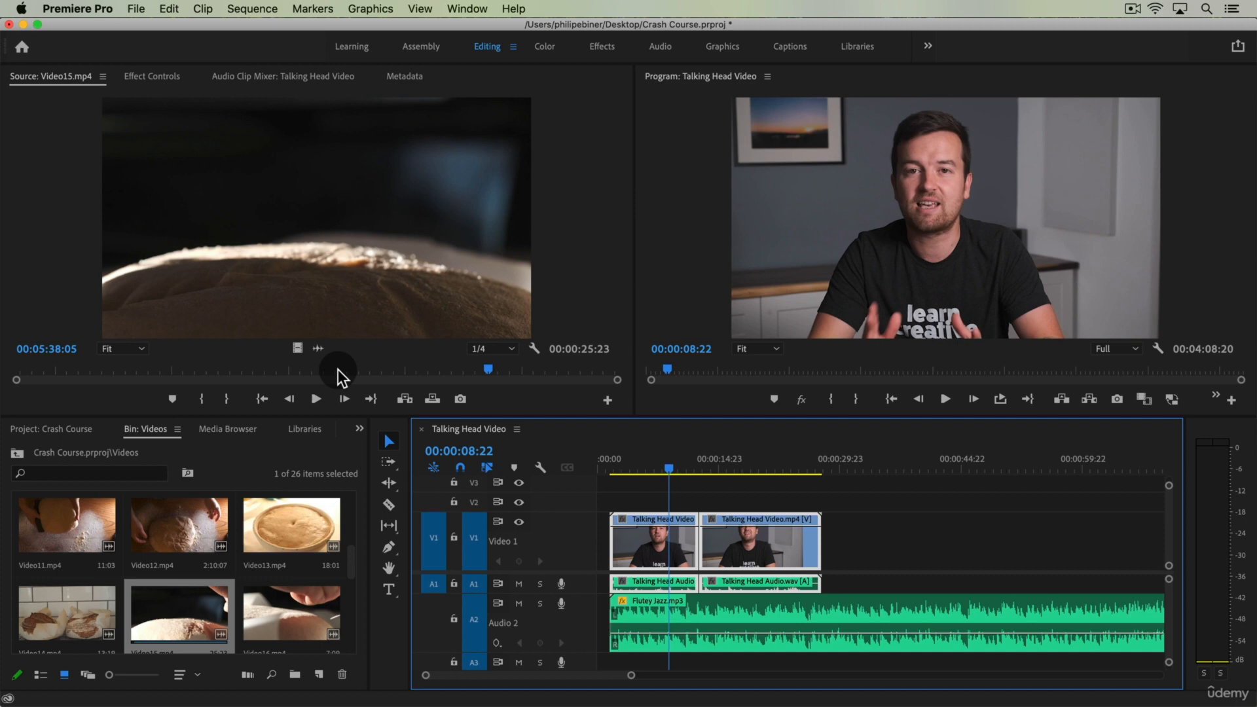
pyautogui.moveTo(338, 369); pyautogui.dragTo(255, 351)
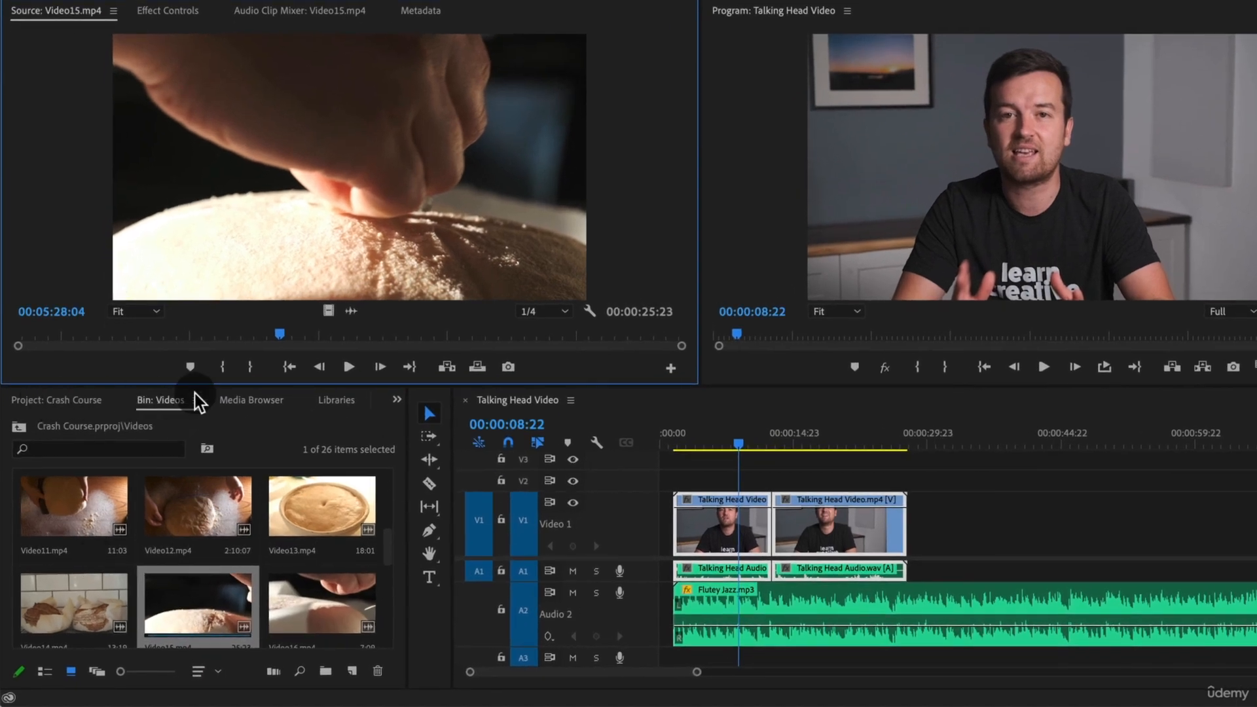
# Try placing Video15.mp4 with its audio on V1 and A1, and on V2 and A2, undoing each placement.
pyautogui.moveTo(220, 615); pyautogui.dragTo(709, 531)
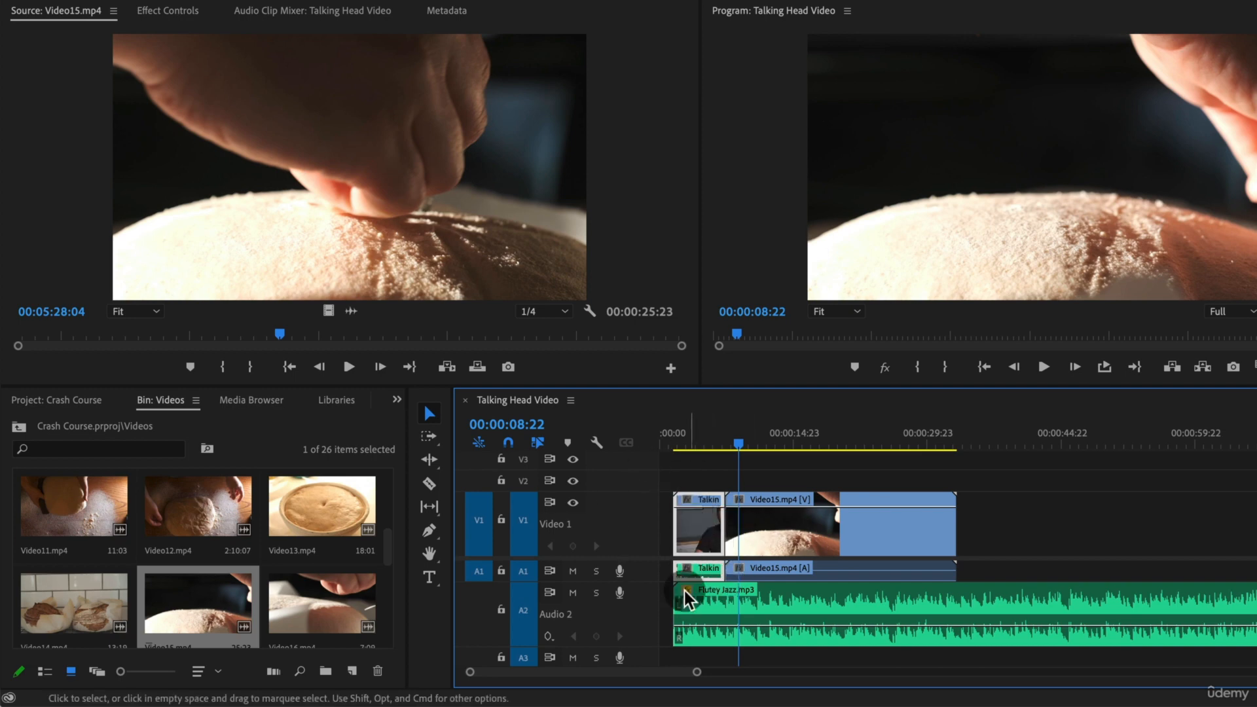
pyautogui.press('super+z')
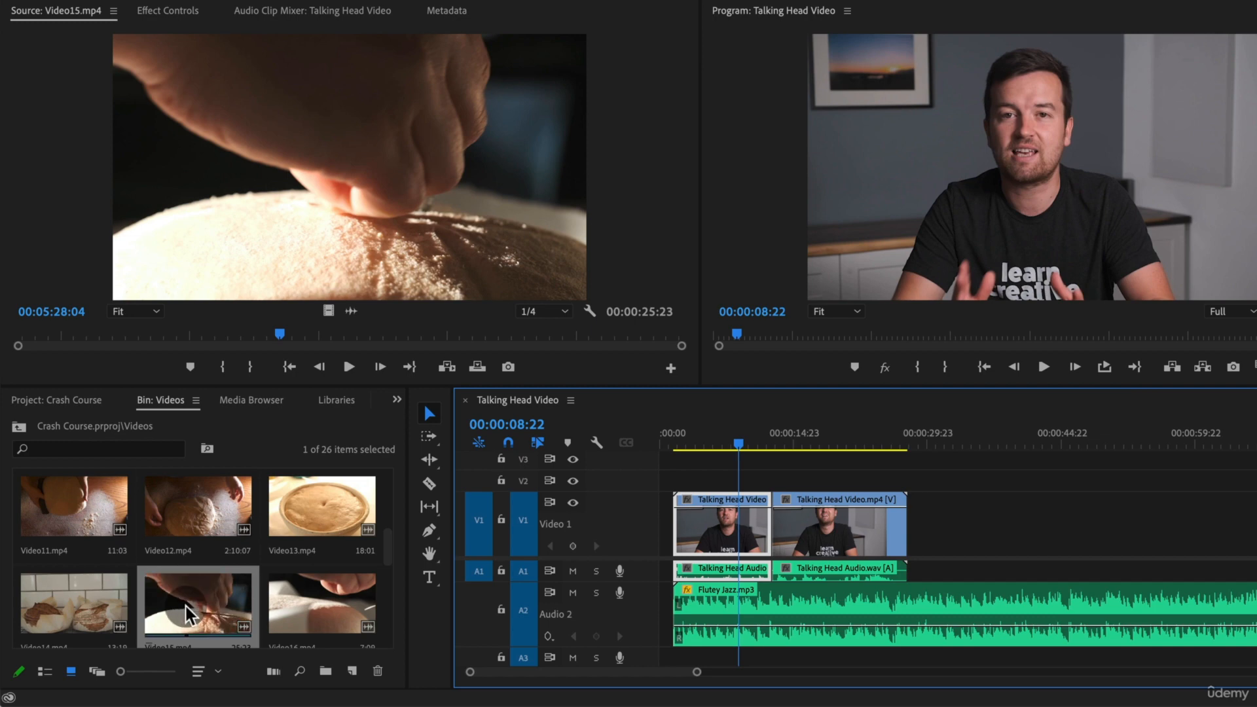
pyautogui.moveTo(190, 614); pyautogui.dragTo(720, 489)
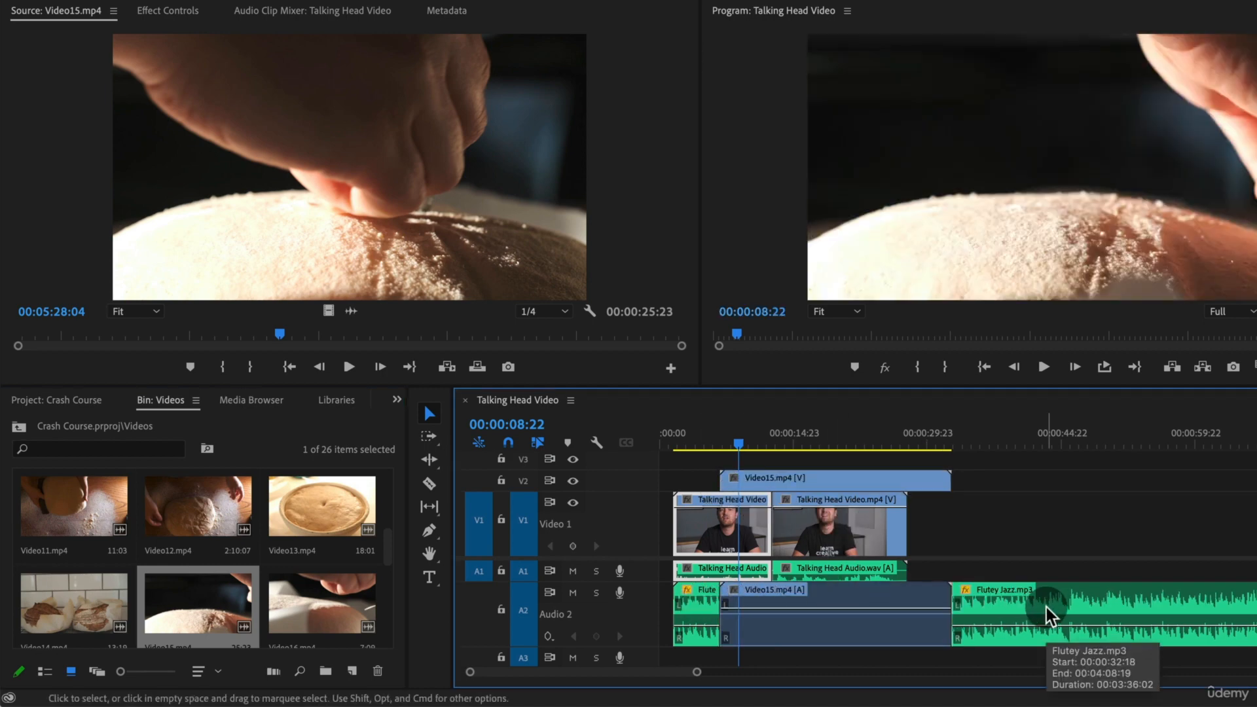
pyautogui.press('super+z')
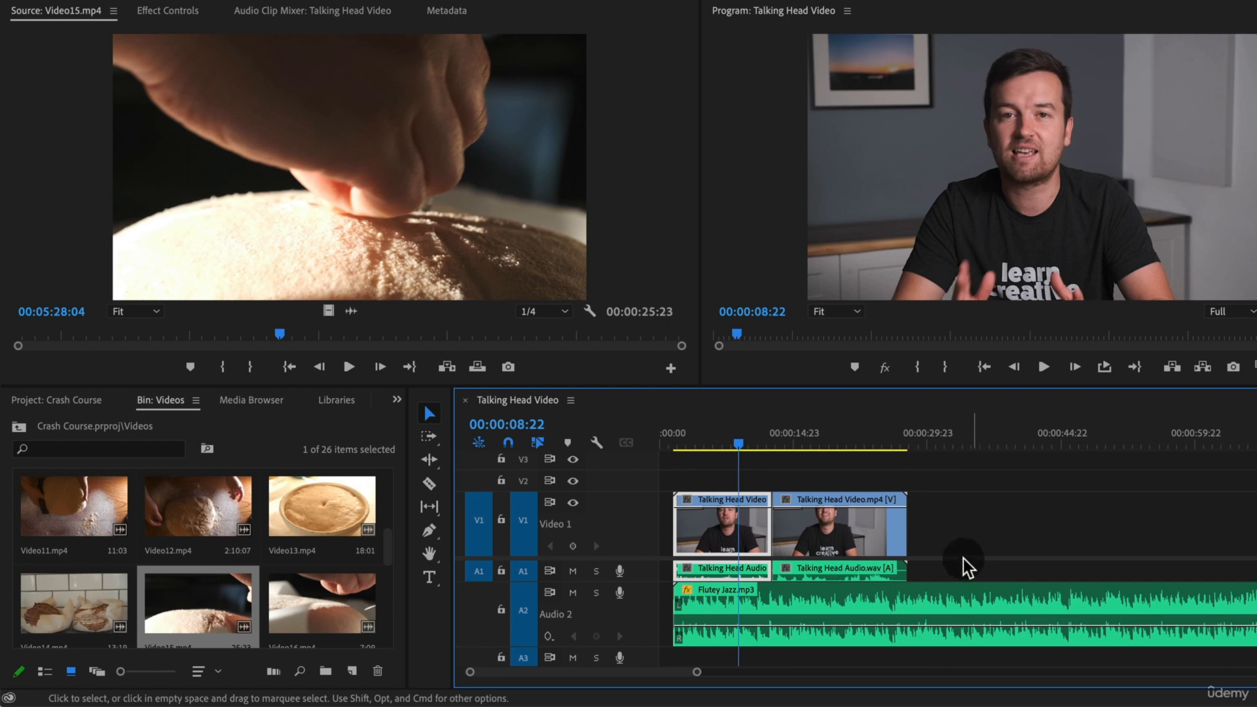
# Try placing only the video of Video15.mp4 on V2 above the talking head clips, and undo it.
pyautogui.doubleClick(216, 601)
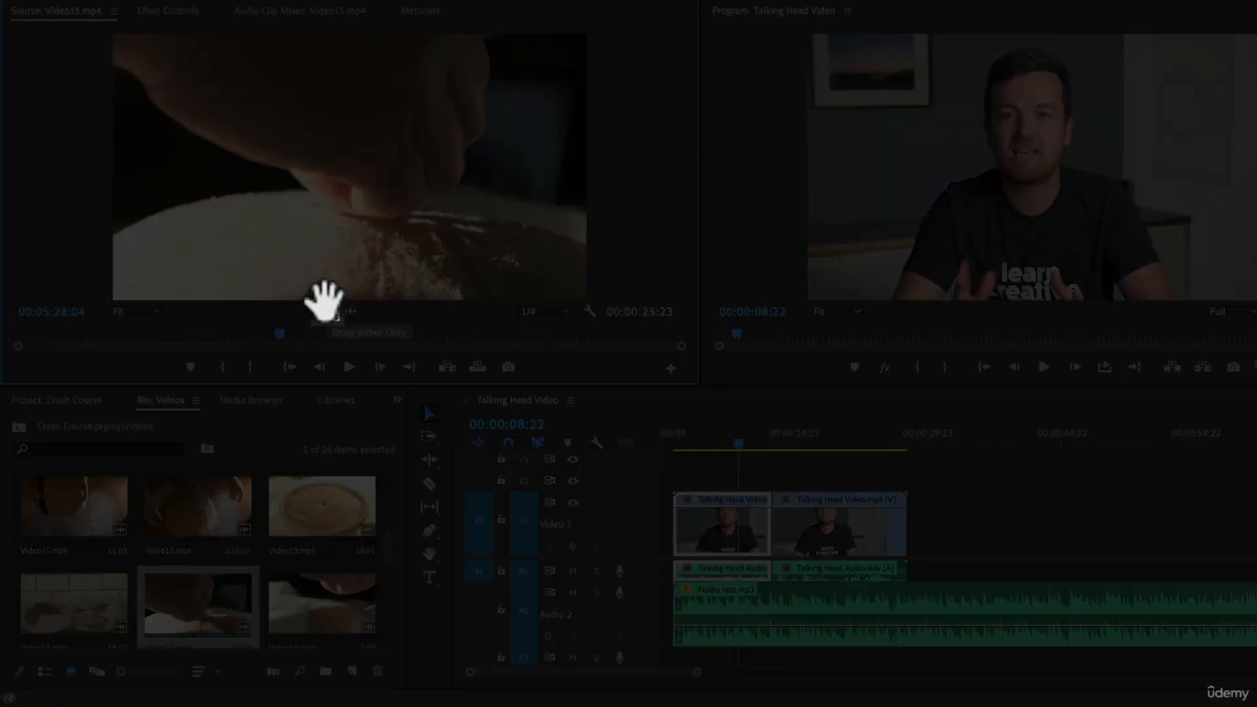
pyautogui.moveTo(328, 309); pyautogui.dragTo(701, 485)
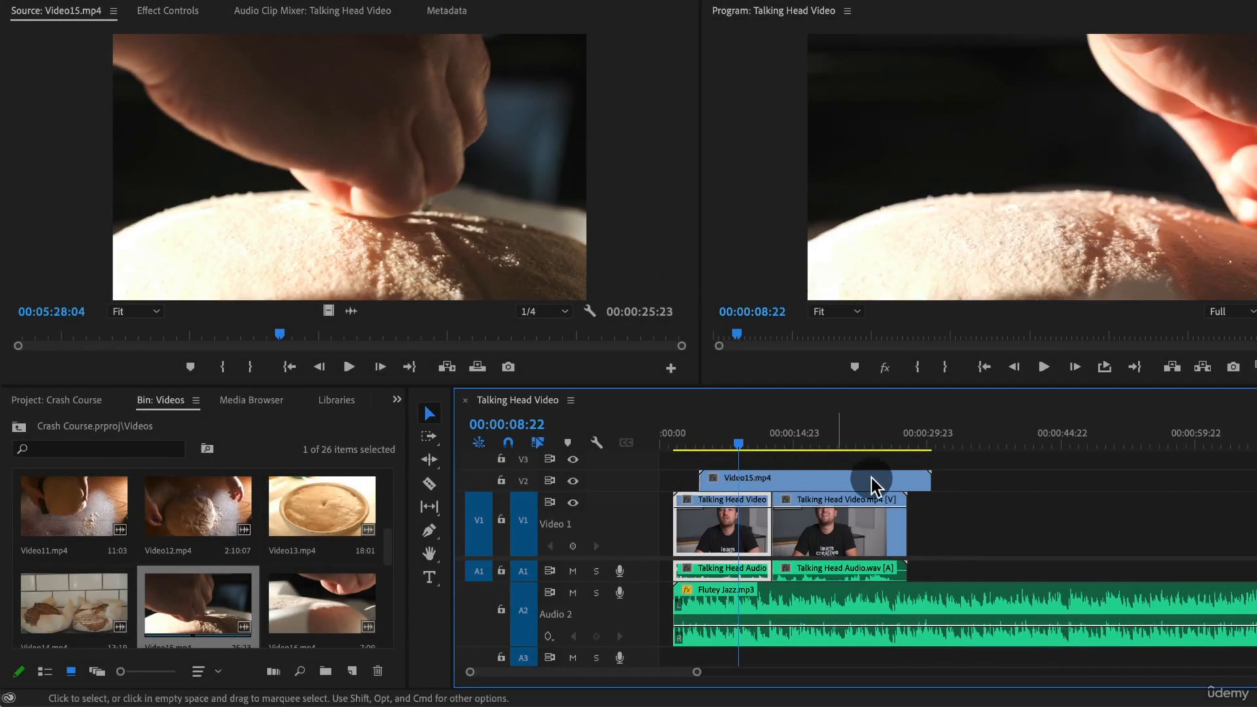
pyautogui.press('super+z')
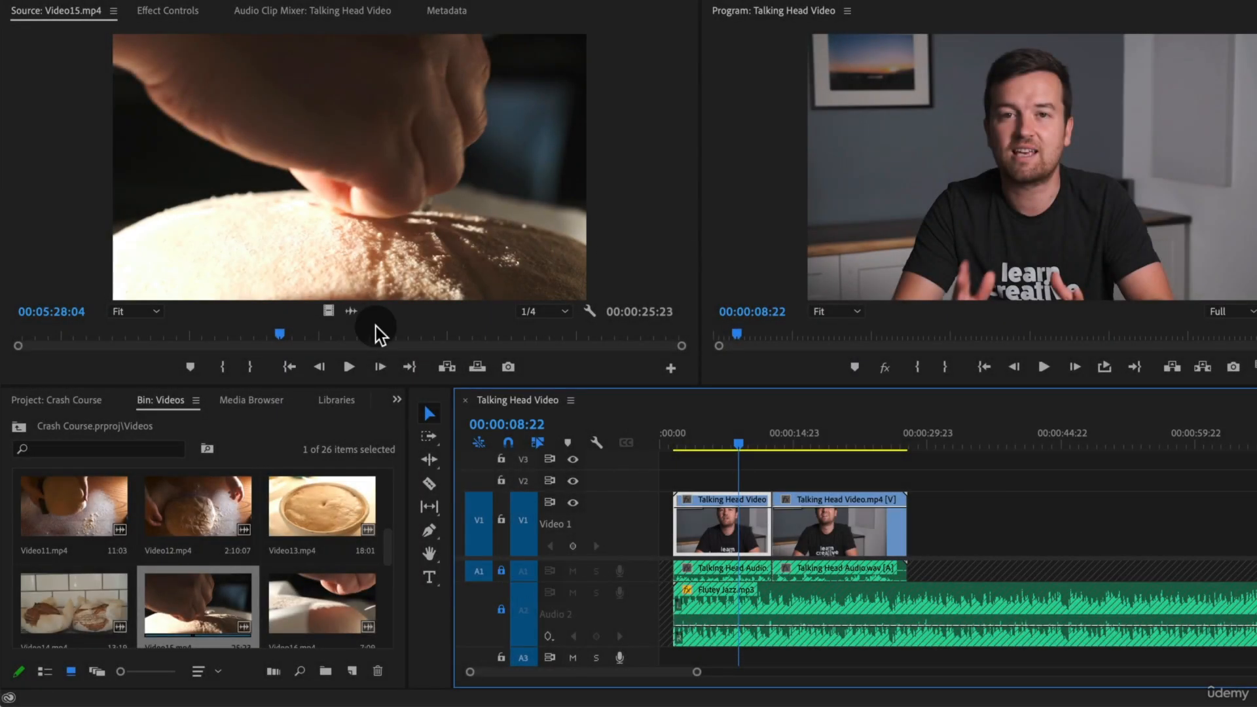
# Try Video15.mp4 with its audio on V2 and A3 while A1 and A2 are locked, and delete the placed clip.
pyautogui.moveTo(202, 567); pyautogui.dragTo(723, 494)
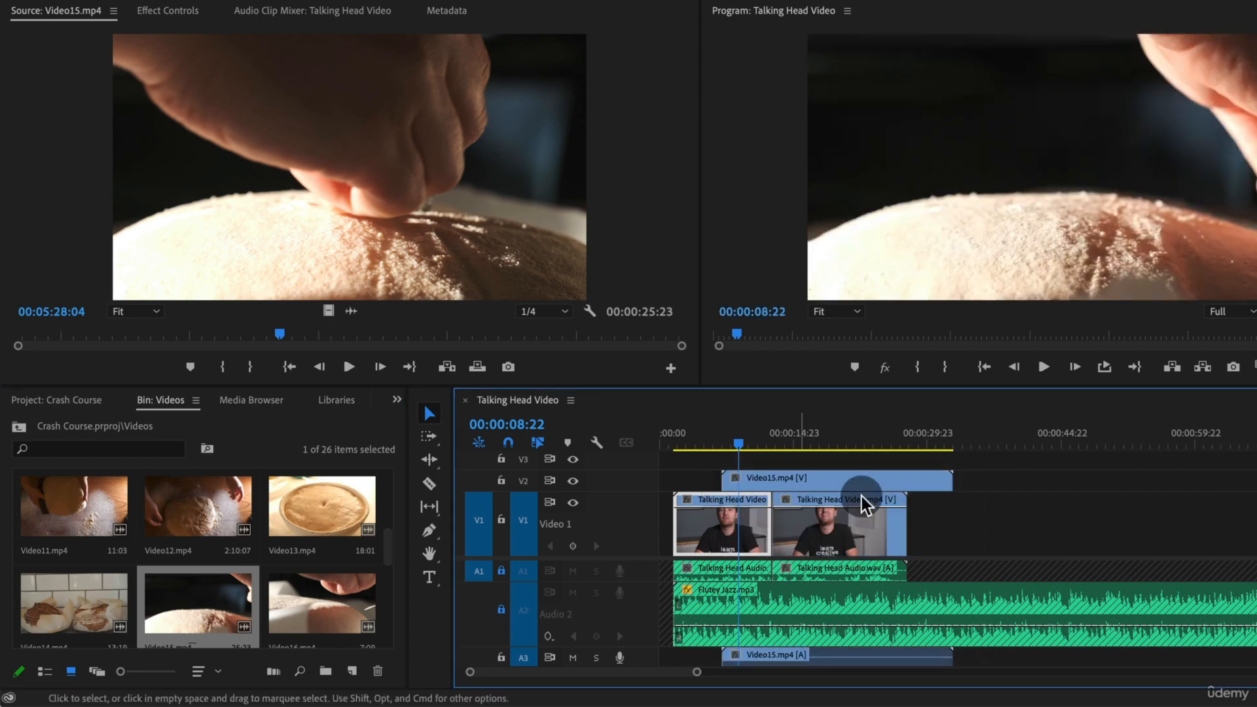
pyautogui.moveTo(741, 438)
pyautogui.mouseDown()
pyautogui.moveTo(804, 442)
pyautogui.moveTo(749, 446)
pyautogui.mouseUp()
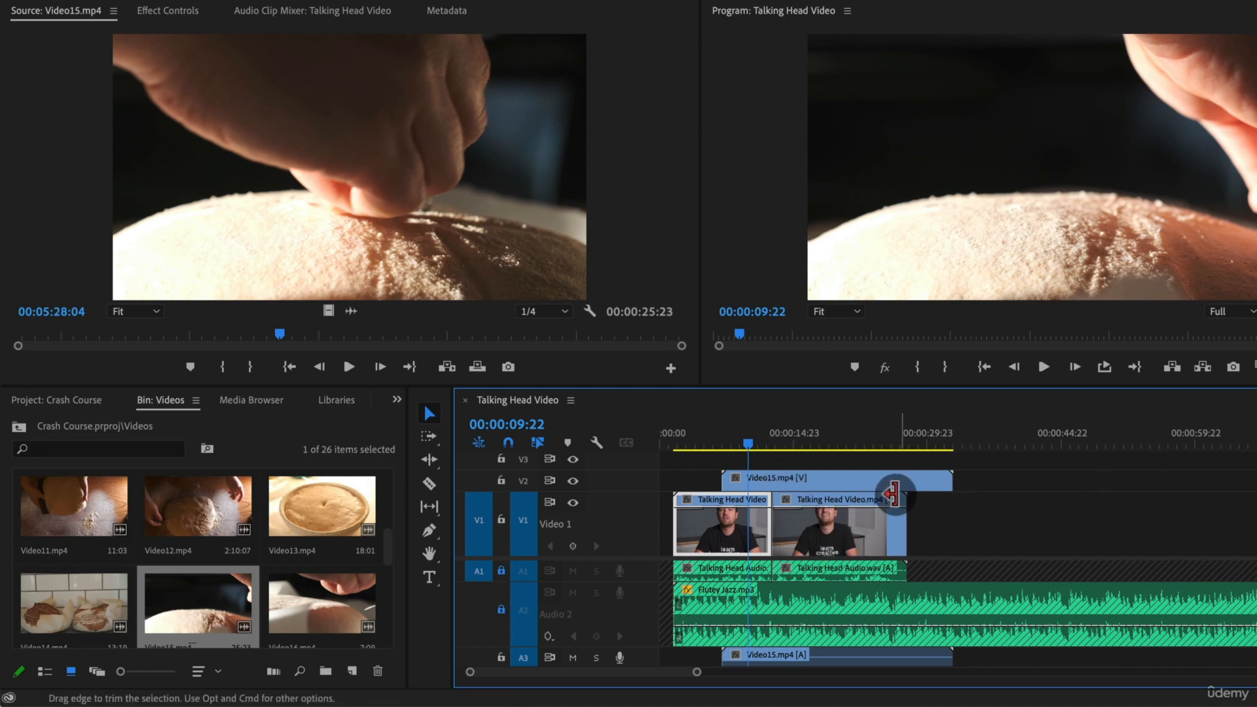
pyautogui.click(788, 476)
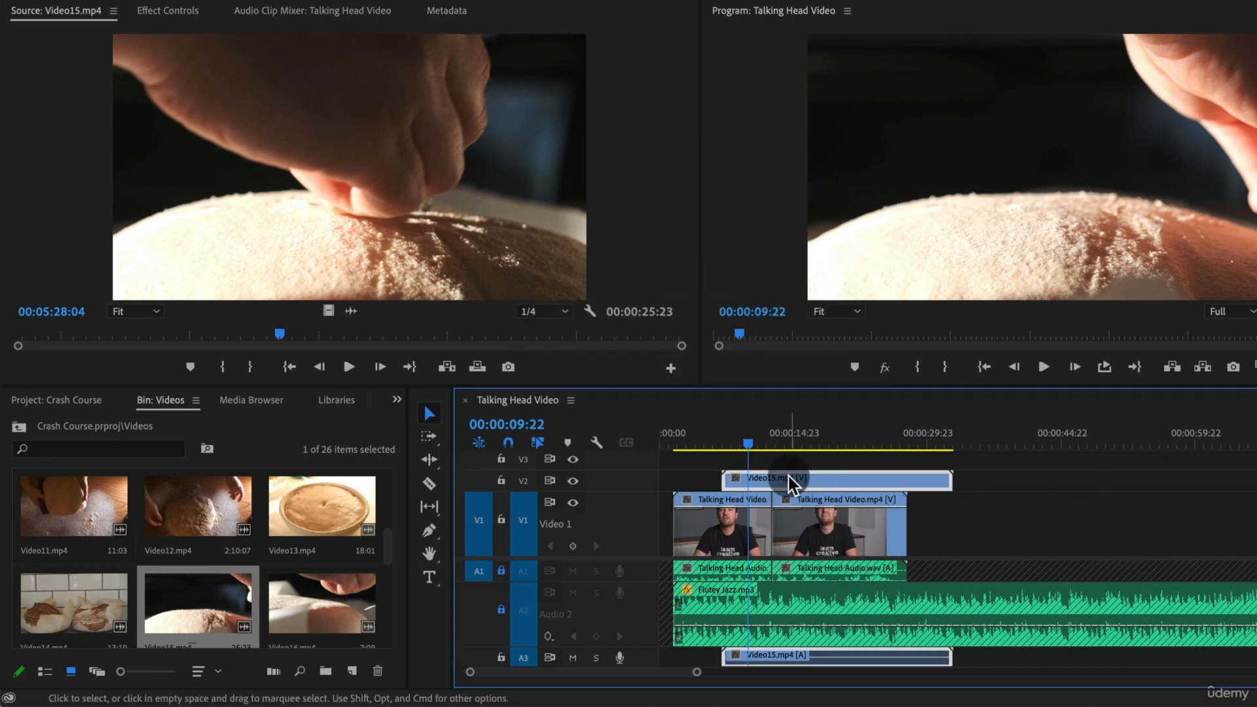
pyautogui.press('BackSpace')
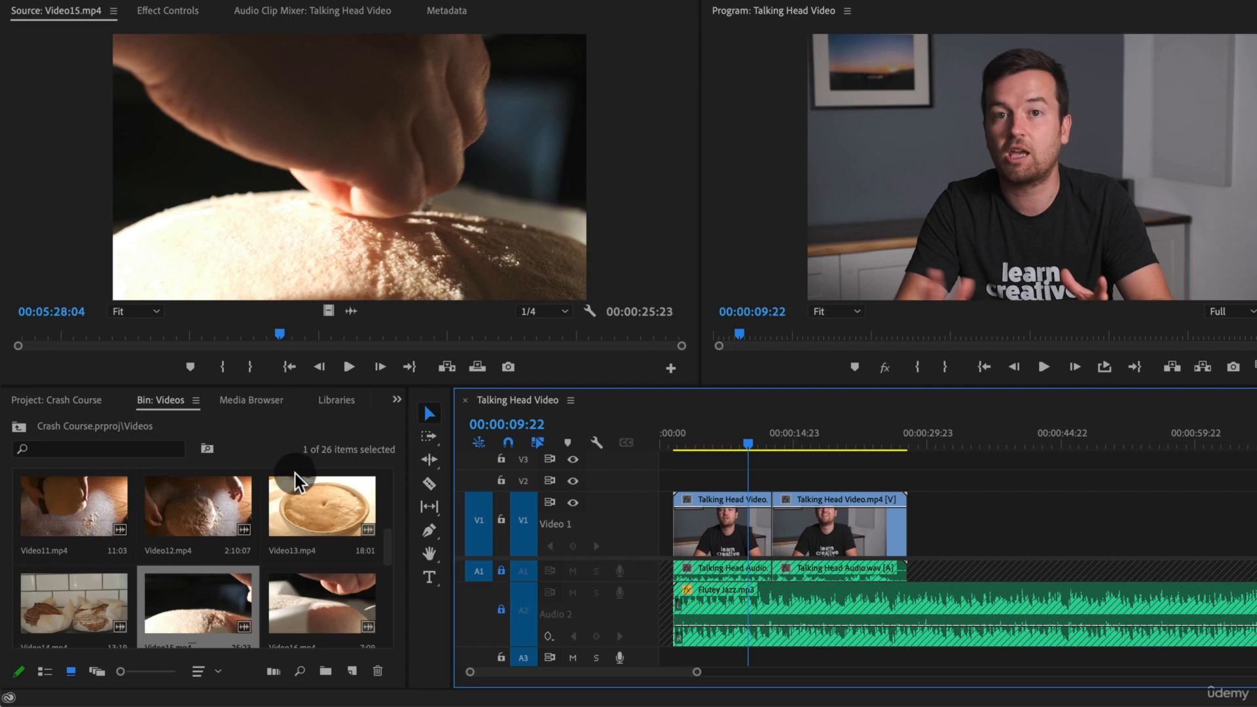
# Open Video18.mp4 from the Videos bin in the Source monitor and scrub it to 00:06:11:18.
pyautogui.scroll(-2, 285, 501)
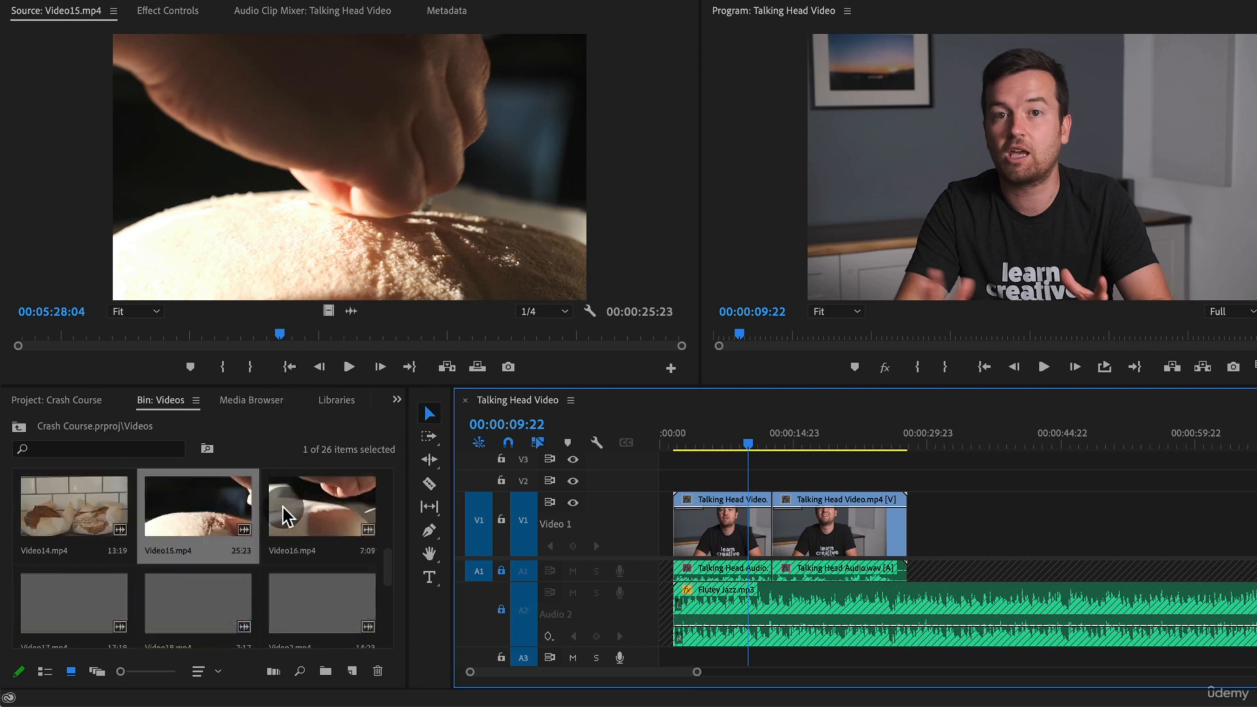
pyautogui.doubleClick(185, 603)
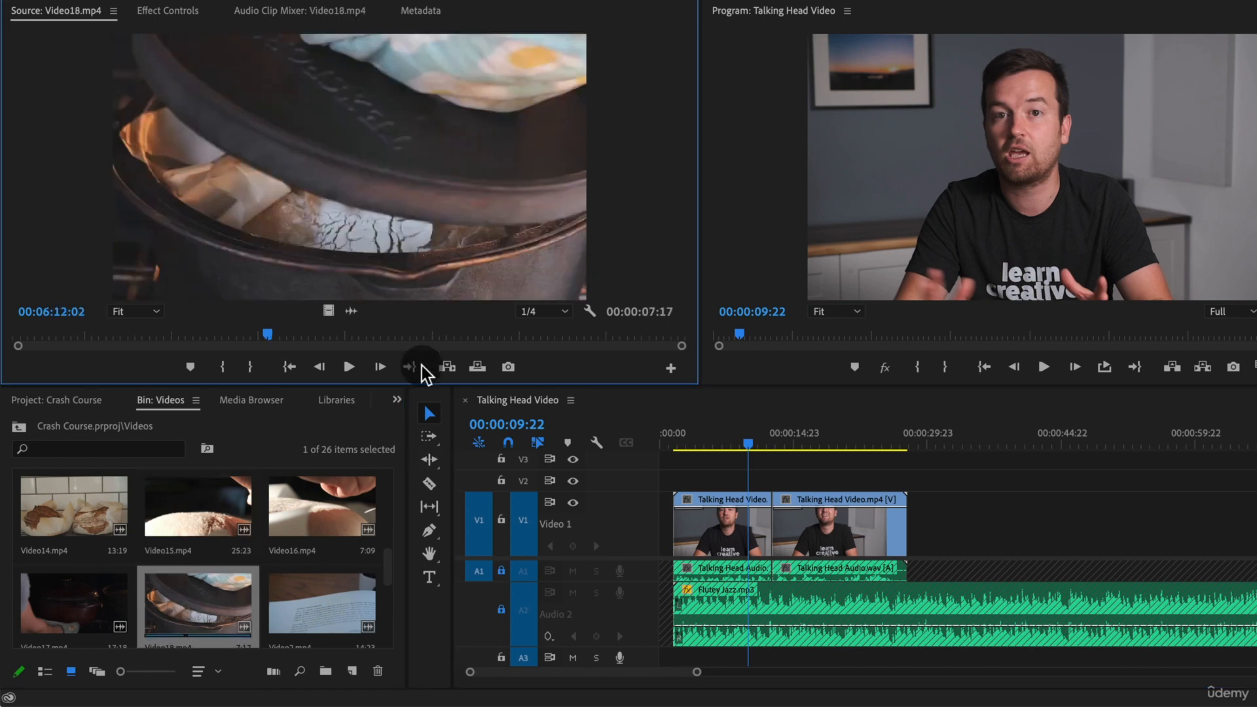
pyautogui.moveTo(230, 331)
pyautogui.mouseDown()
pyautogui.moveTo(533, 337)
pyautogui.moveTo(88, 354)
pyautogui.moveTo(591, 354)
pyautogui.moveTo(203, 354)
pyautogui.moveTo(247, 356)
pyautogui.moveTo(202, 347)
pyautogui.moveTo(237, 342)
pyautogui.mouseUp()
# Try only the video of Video18.mp4 on V2 at 00:00:10:00, play through it to 00:00:13:04 and delete the clip.
pyautogui.moveTo(336, 306); pyautogui.dragTo(740, 496)
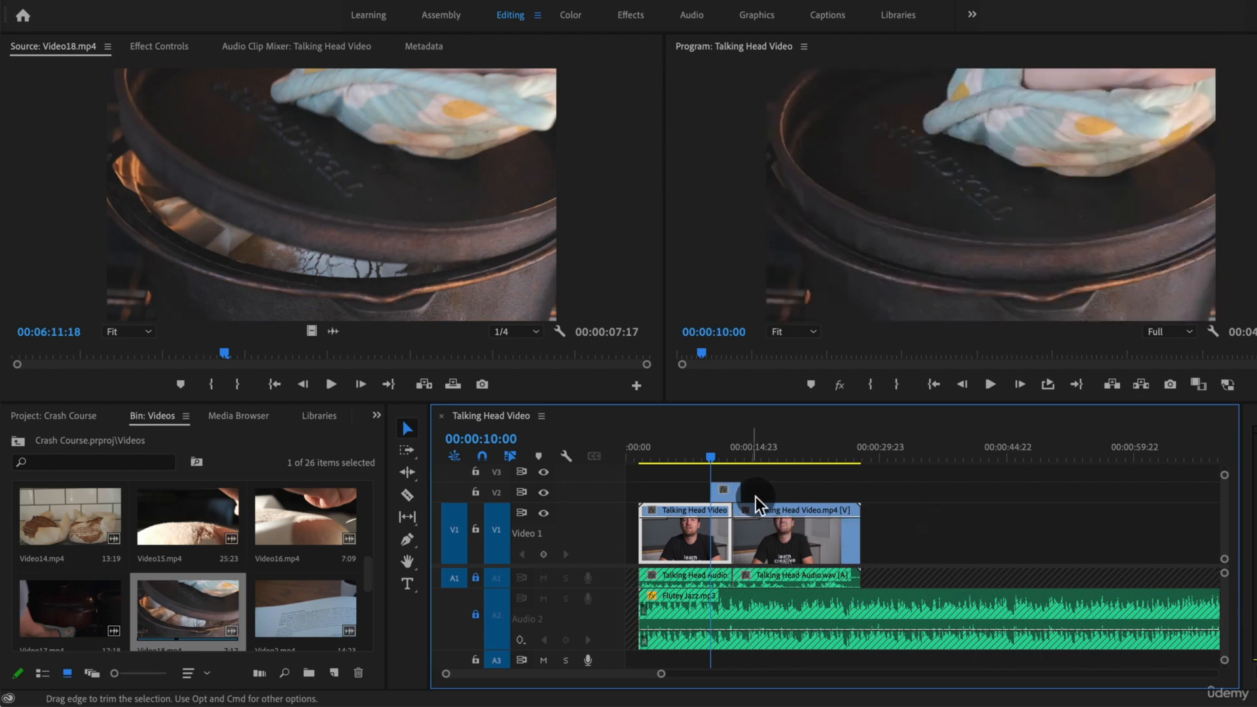
pyautogui.press('space')
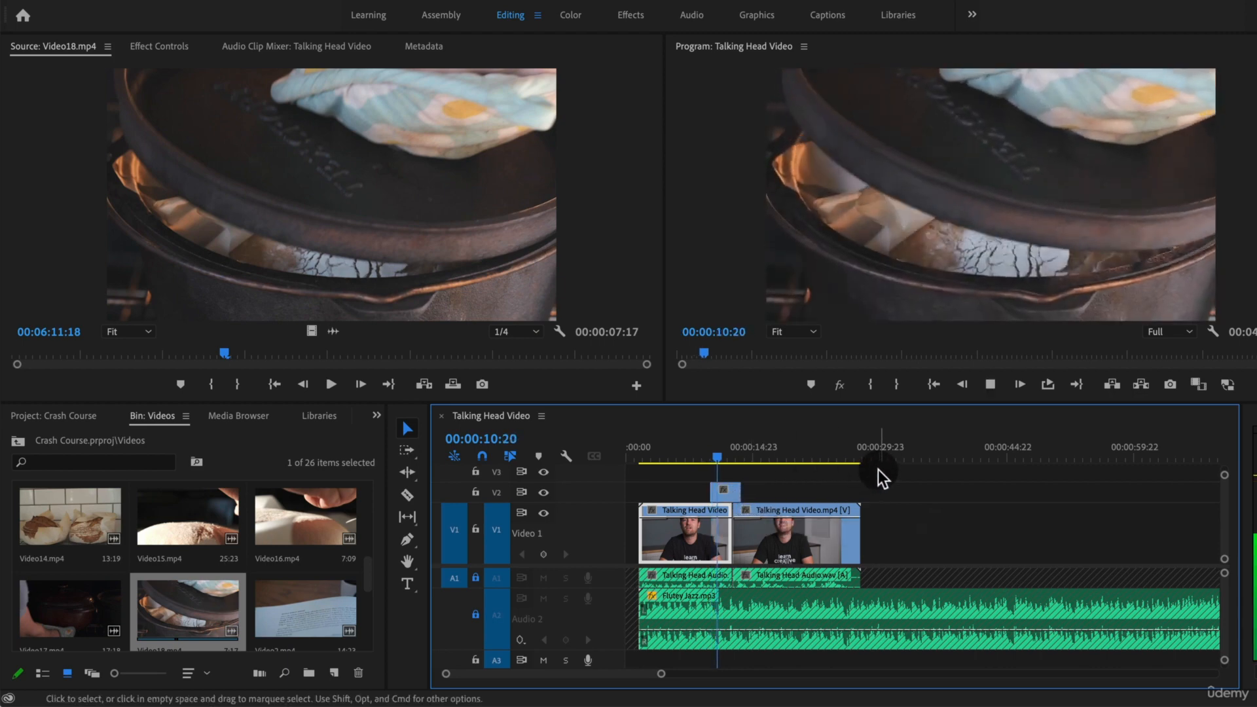
pyautogui.press('space')
pyautogui.moveTo(814, 480); pyautogui.dragTo(704, 485)
pyautogui.press('BackSpace')
# Mark a section of Video18.mp4 ending at 00:06:14:04, place only its video on V2 above the second talking head clip's start, with the playhead at 00:00:11:11.
pyautogui.moveTo(221, 357)
pyautogui.mouseDown()
pyautogui.moveTo(131, 354)
pyautogui.moveTo(243, 356)
pyautogui.moveTo(209, 344)
pyautogui.mouseUp()
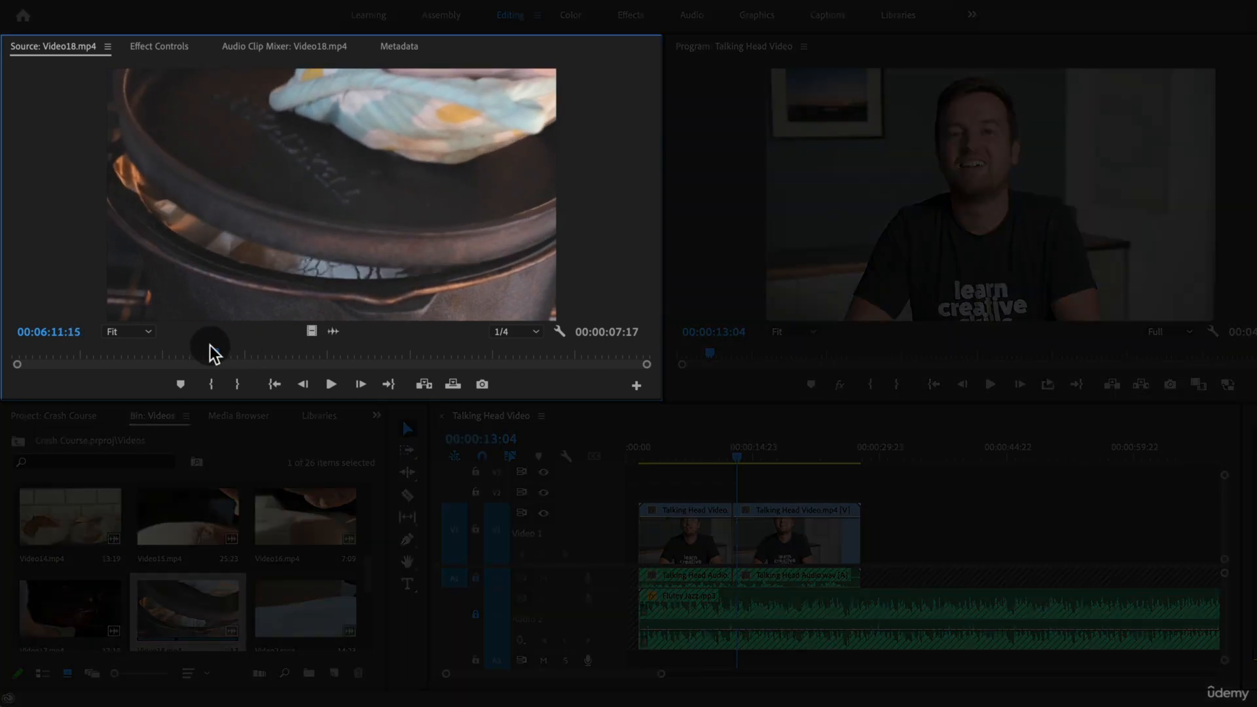
pyautogui.moveTo(210, 347); pyautogui.dragTo(408, 355)
pyautogui.press('i')
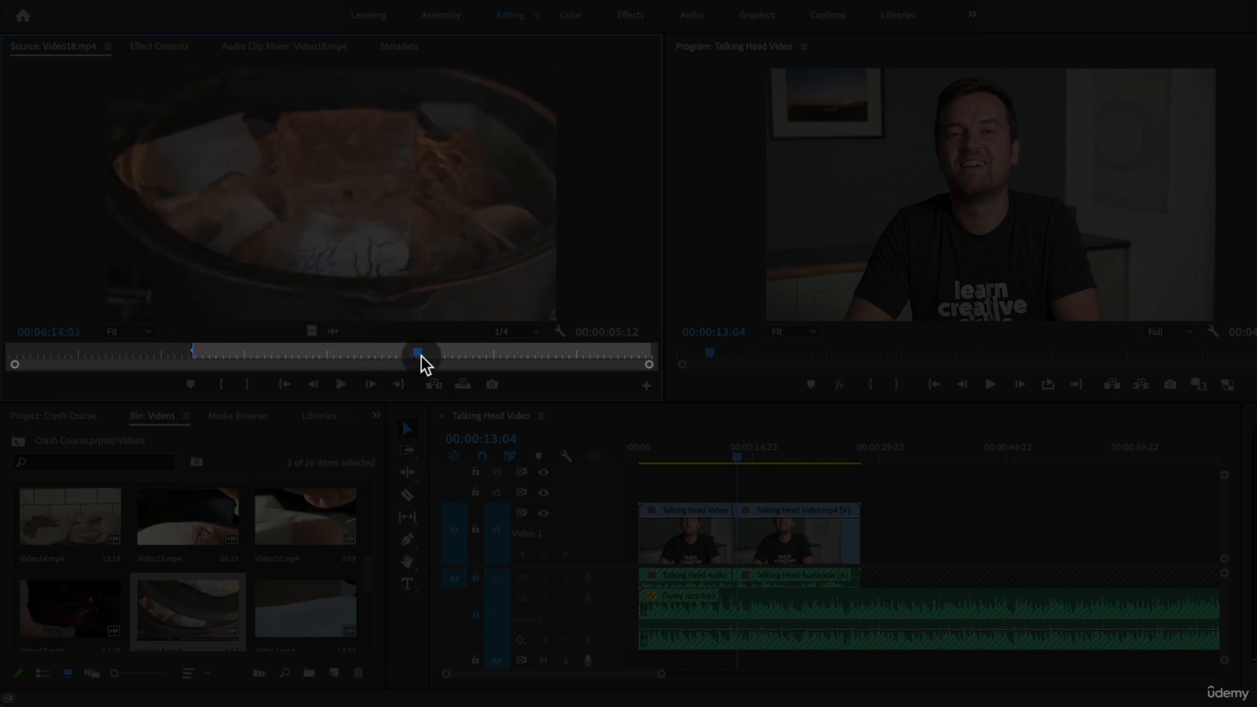
pyautogui.press('o')
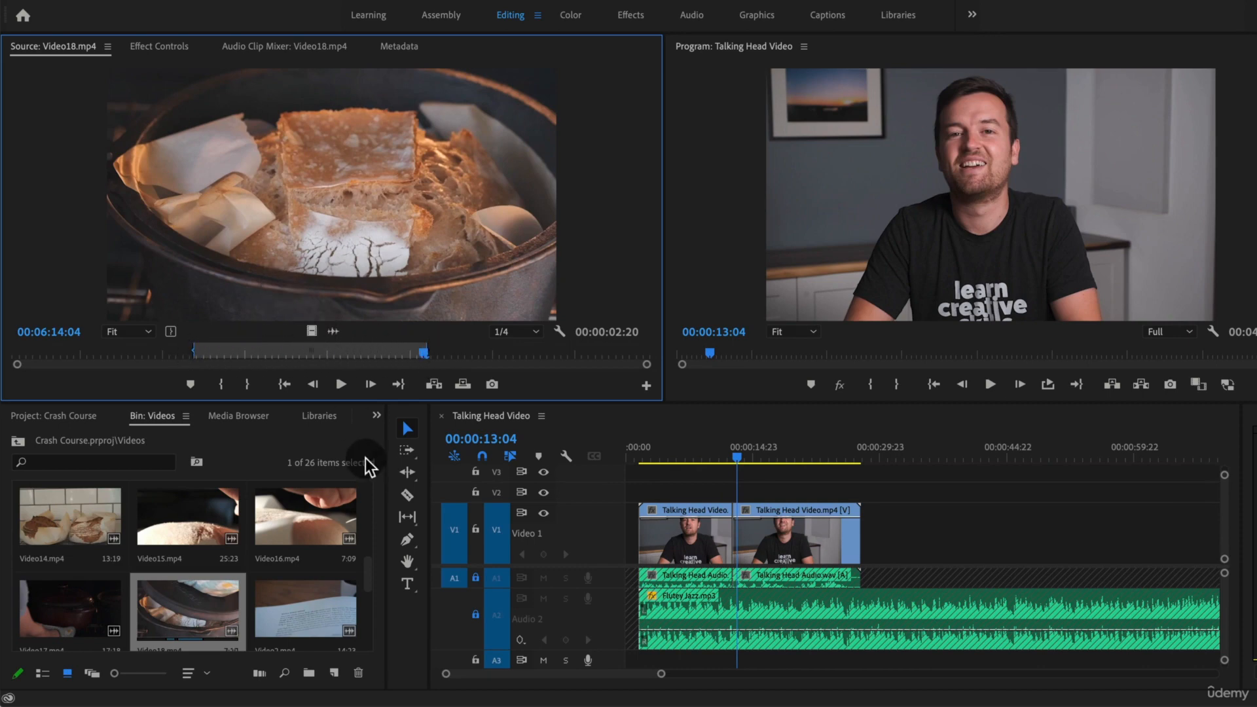
pyautogui.moveTo(310, 331); pyautogui.dragTo(728, 502)
pyautogui.click(724, 451)
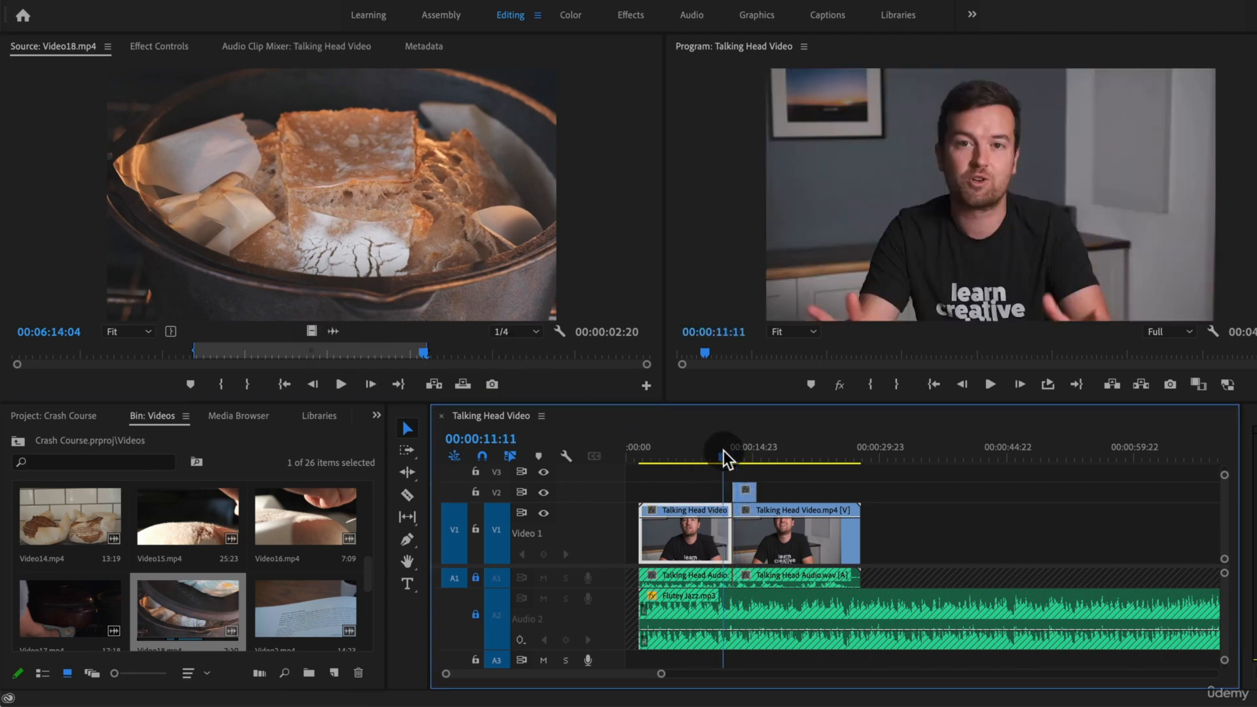
# Play the sequence through the Video18.mp4 overlay to 00:00:15:12 and collapse track V1 to its minimum height.
pyautogui.press('space')
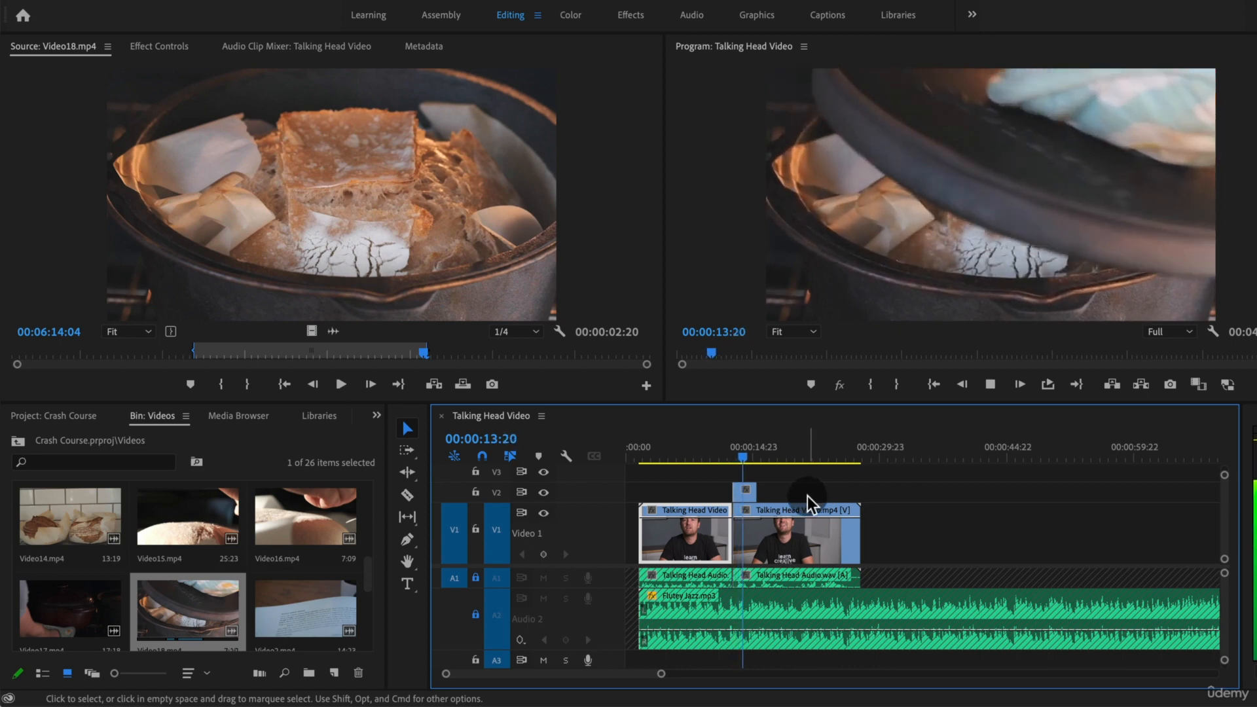
pyautogui.click(809, 505)
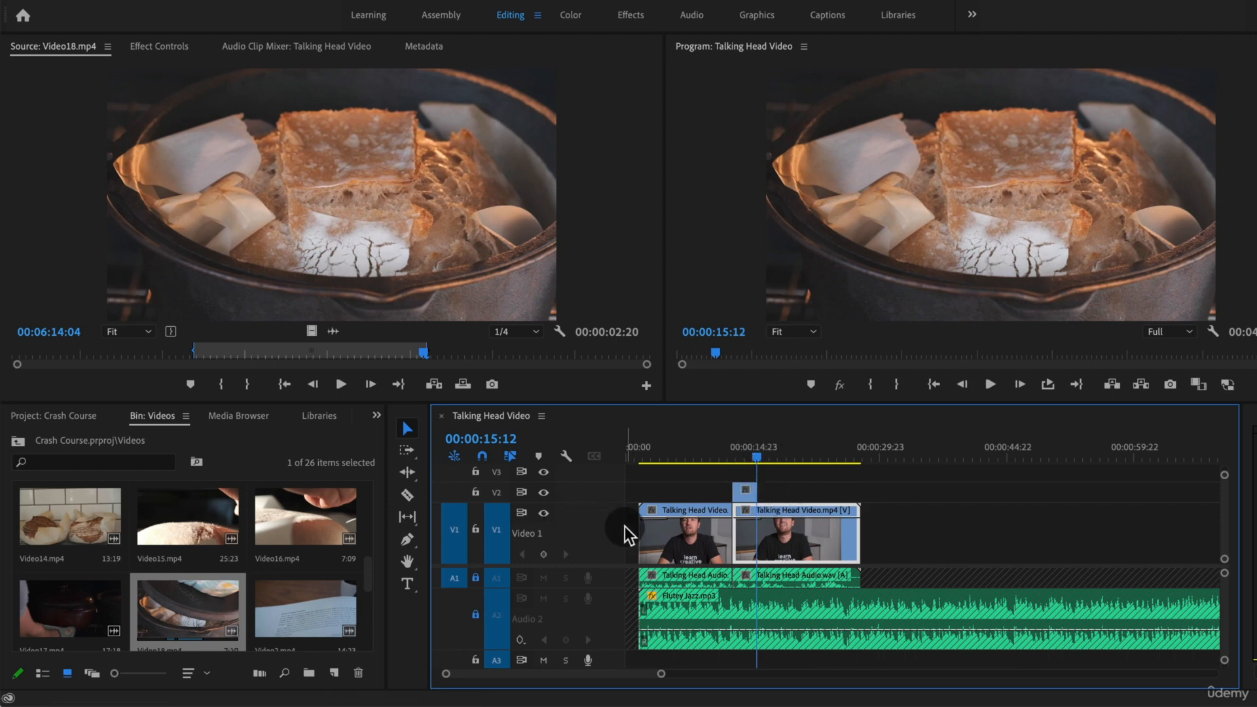
pyautogui.doubleClick(611, 536)
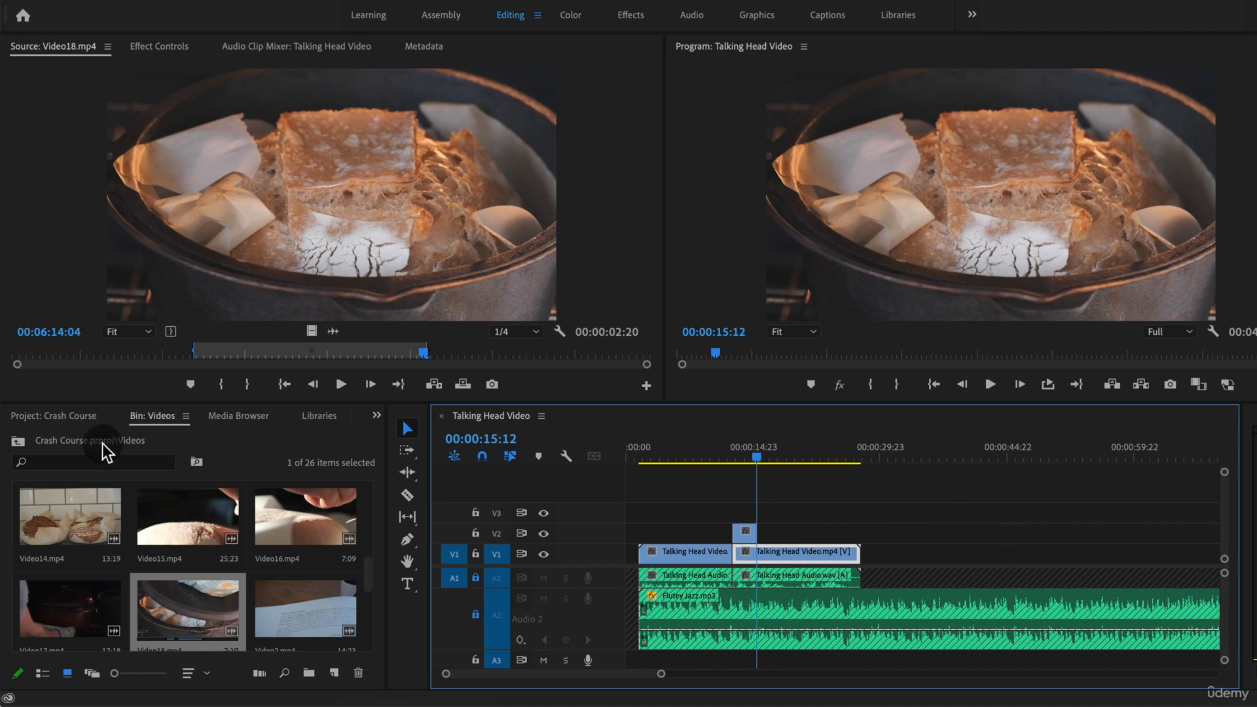
# Mark Video15.mp4 from 00:05:26:08 to 00:05:32:01 and place only its video on V2 directly after the Video18.mp4 clip.
pyautogui.doubleClick(187, 521)
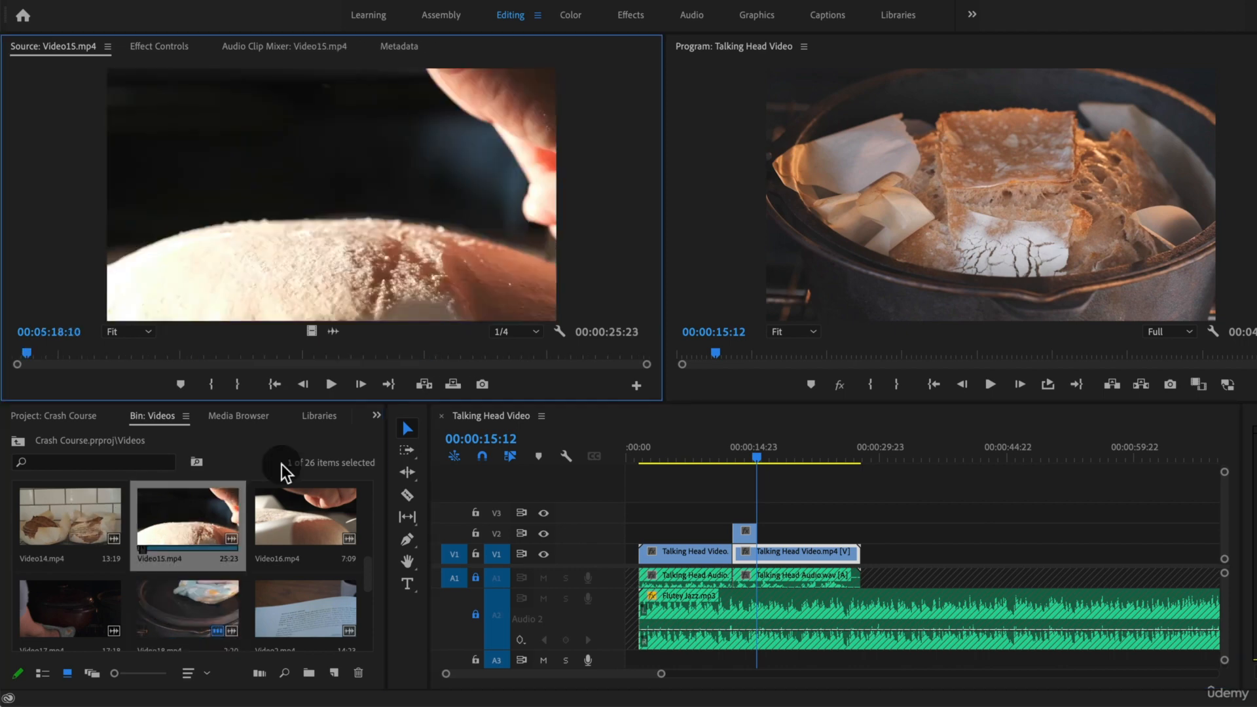
pyautogui.moveTo(238, 353); pyautogui.dragTo(224, 341)
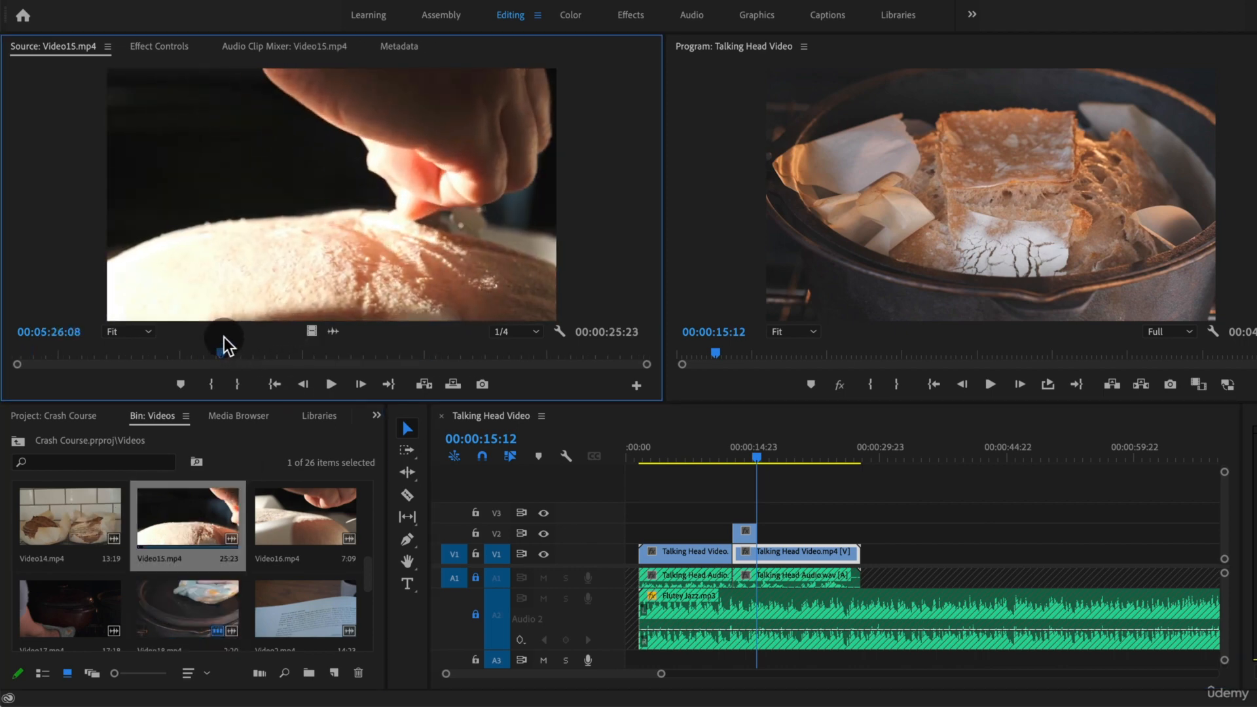
pyautogui.press('i')
pyautogui.press('space')
pyautogui.moveTo(250, 353); pyautogui.dragTo(362, 353)
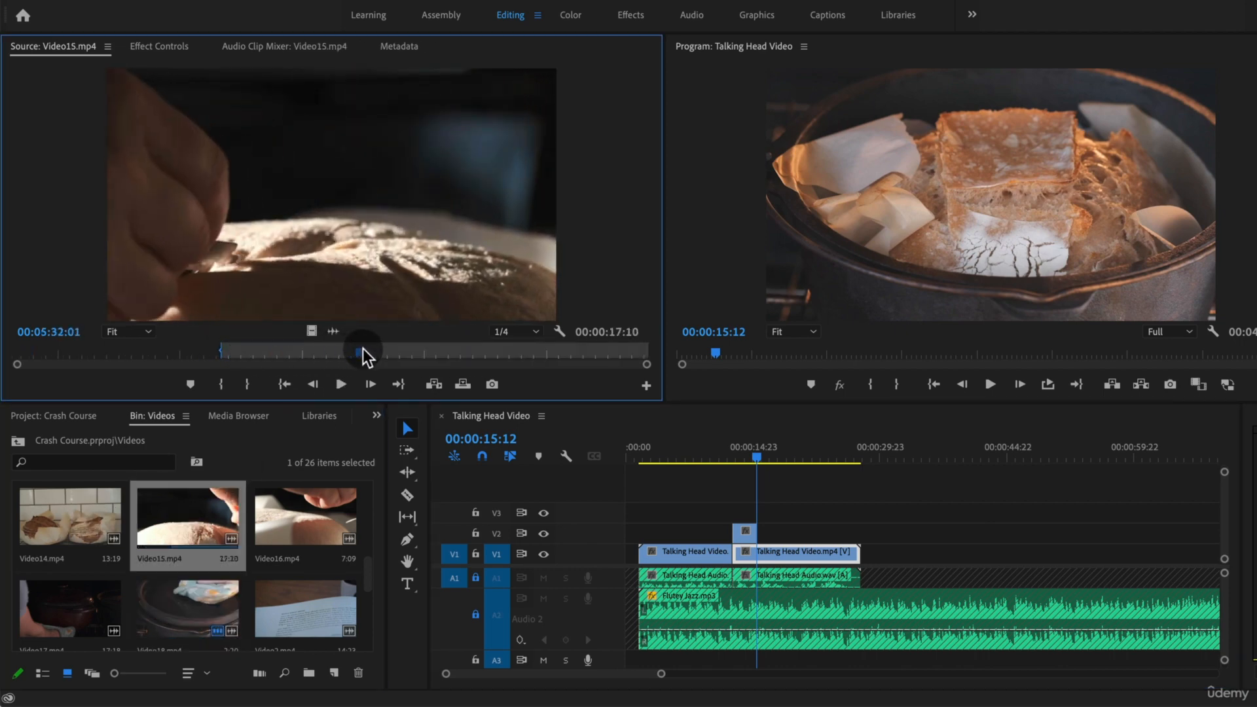
pyautogui.press('o')
pyautogui.moveTo(775, 557); pyautogui.dragTo(772, 534)
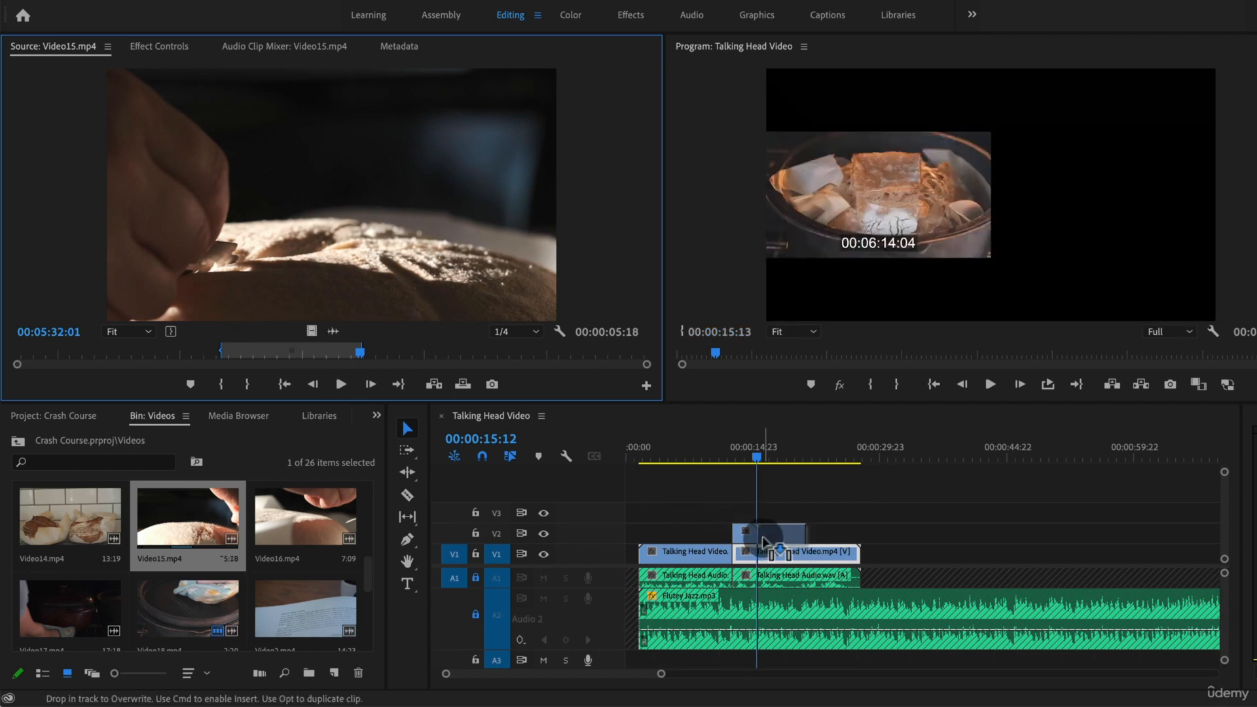
# Mark Video6.mp4 from 00:01:16:09 to 00:01:19:23 and place only its video on V2 directly after the Video15.mp4 clip.
pyautogui.scroll(-3, 288, 590)
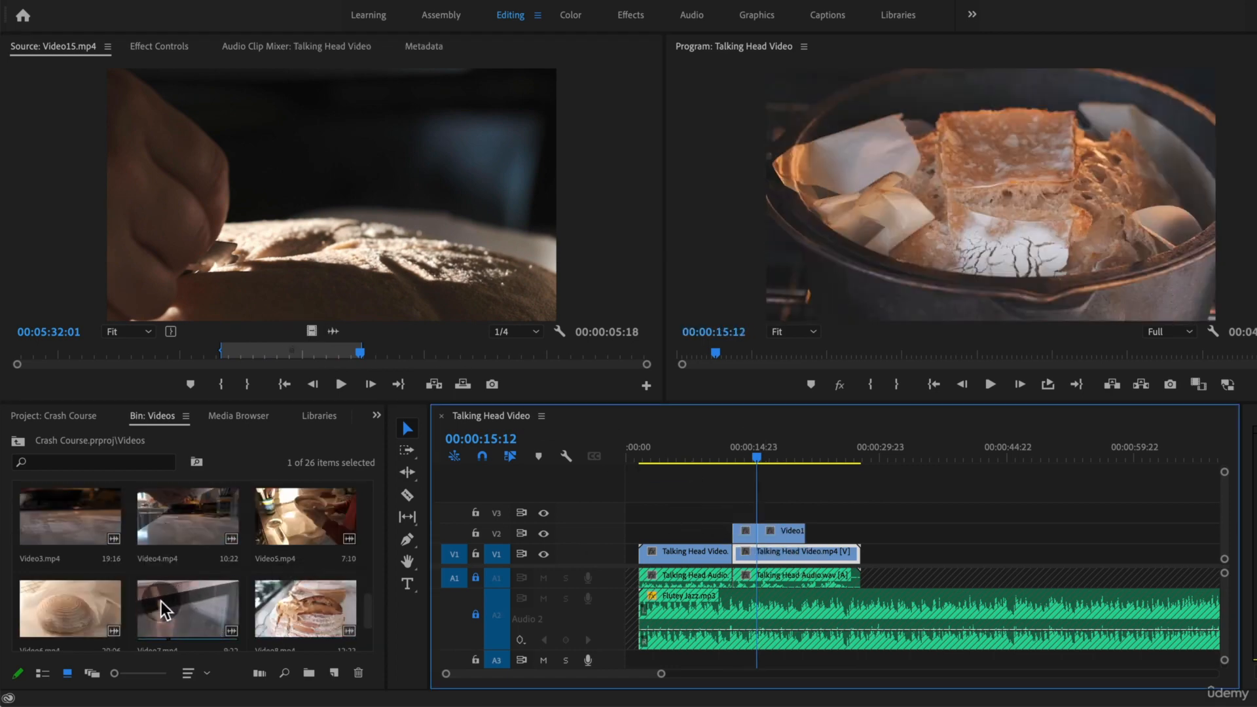
pyautogui.doubleClick(69, 606)
pyautogui.click(216, 354)
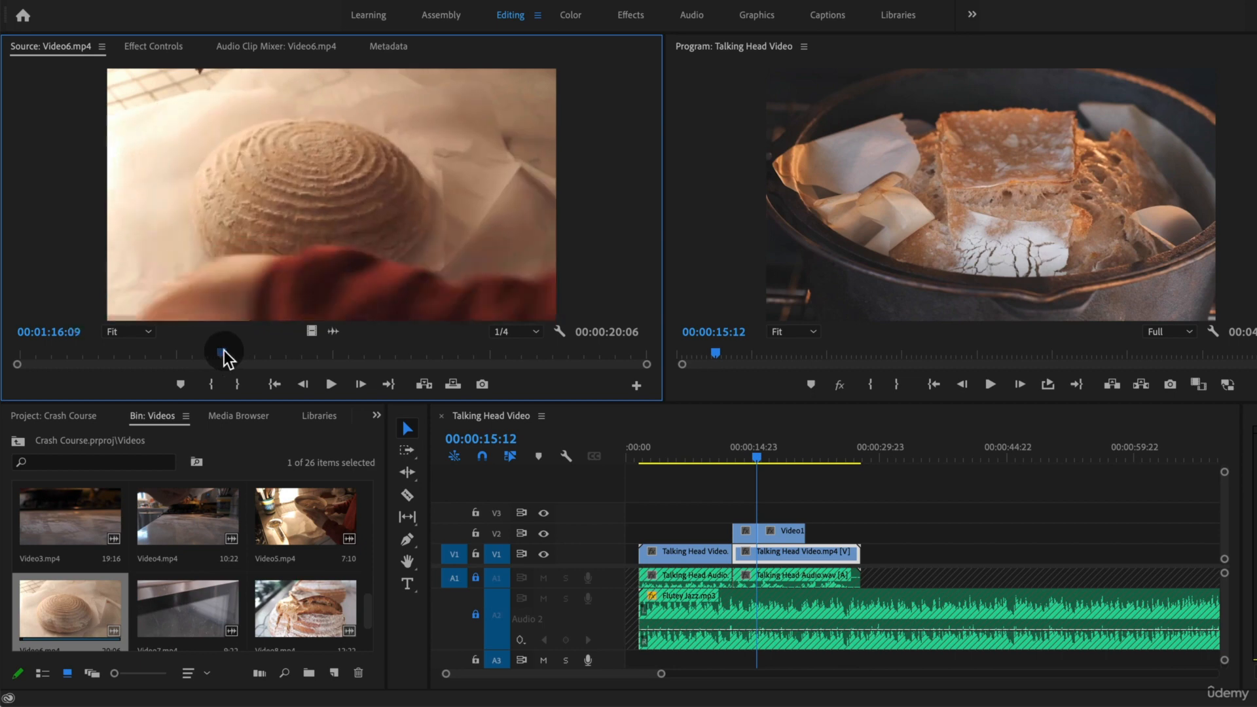
pyautogui.press('i')
pyautogui.press('space')
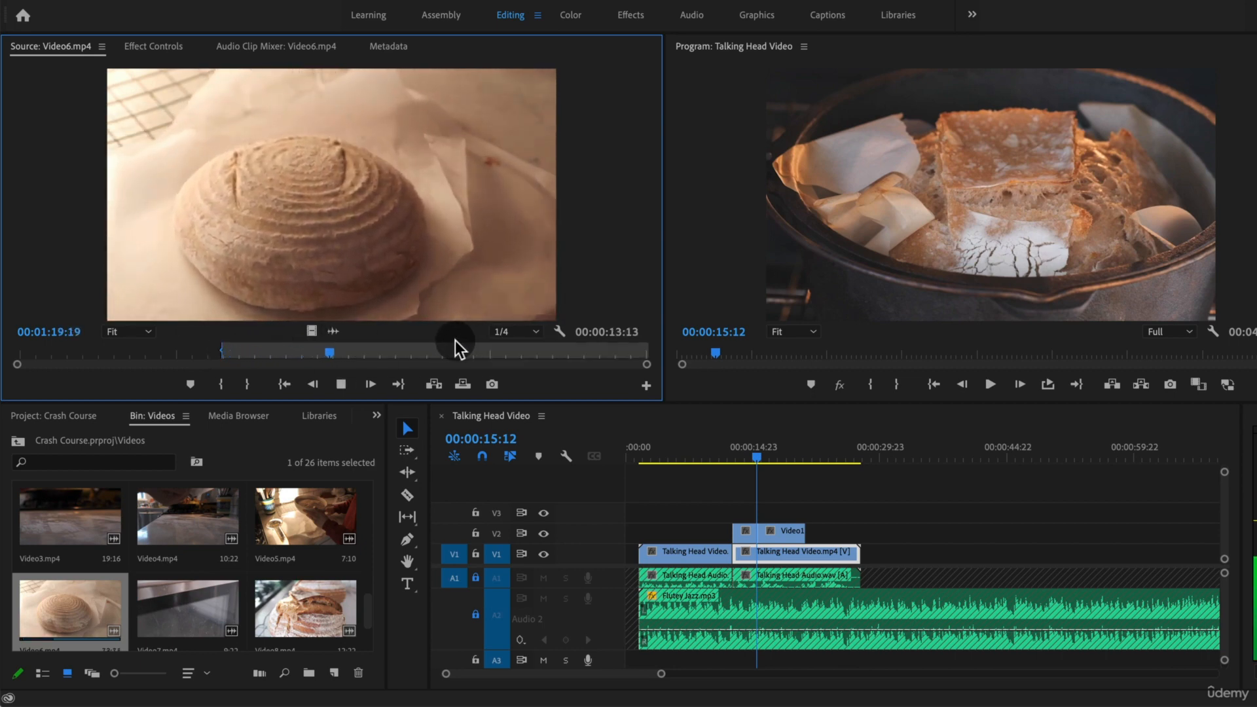
pyautogui.press('space')
pyautogui.press('o')
pyautogui.moveTo(313, 329); pyautogui.dragTo(826, 533)
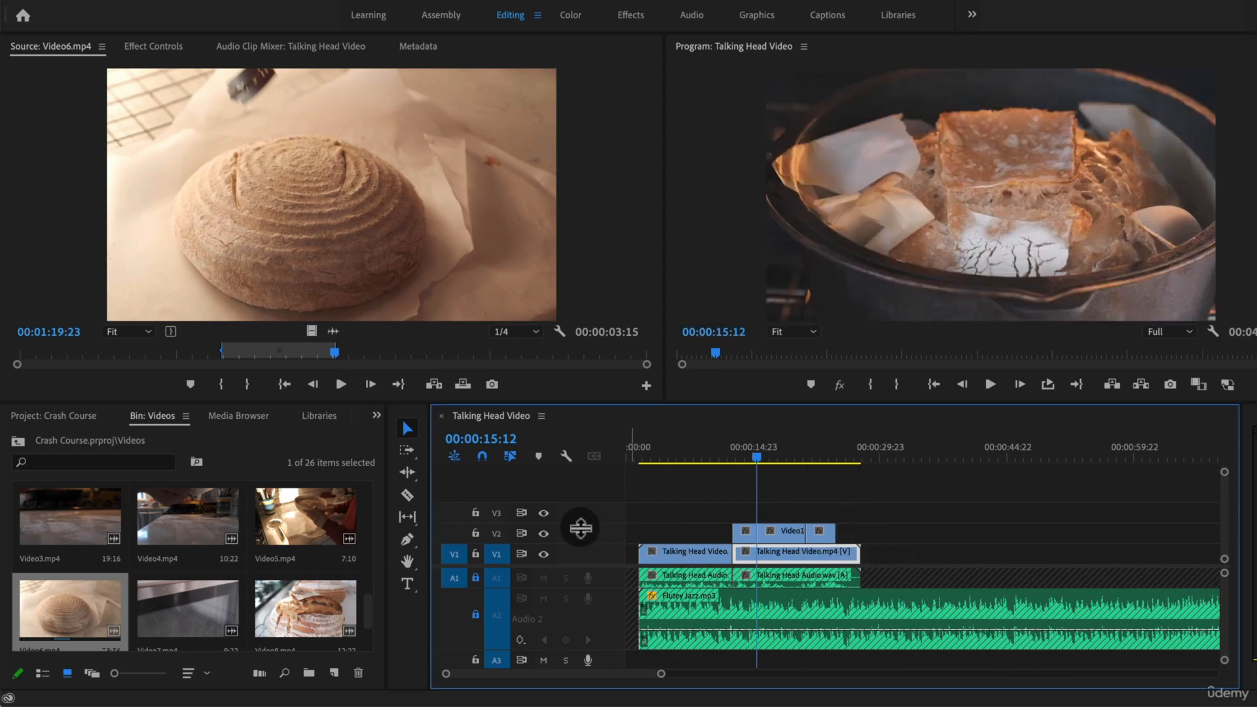
# Expand track V2 to show clip thumbnails and scrub over the Video18.mp4 overlay to 00:00:14:10.
pyautogui.doubleClick(599, 536)
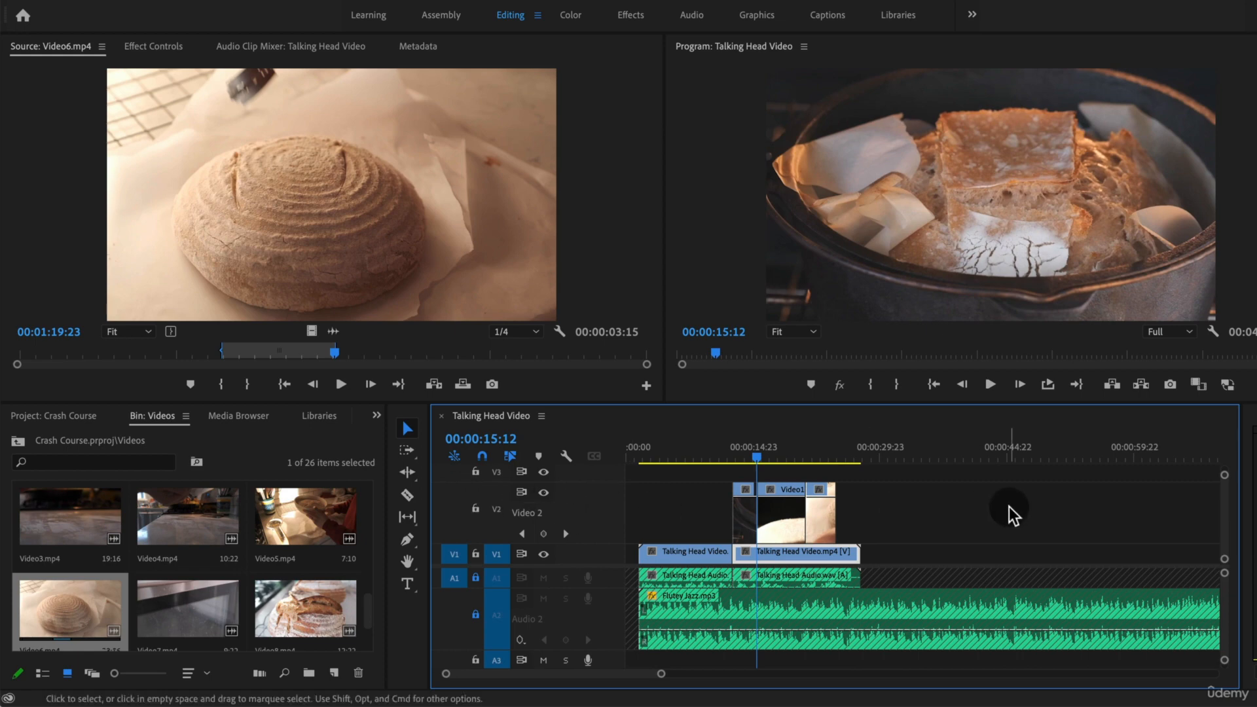
pyautogui.press('=')
pyautogui.press('=')
pyautogui.click(869, 458)
pyautogui.moveTo(922, 460); pyautogui.dragTo(842, 491)
pyautogui.click(1098, 524)
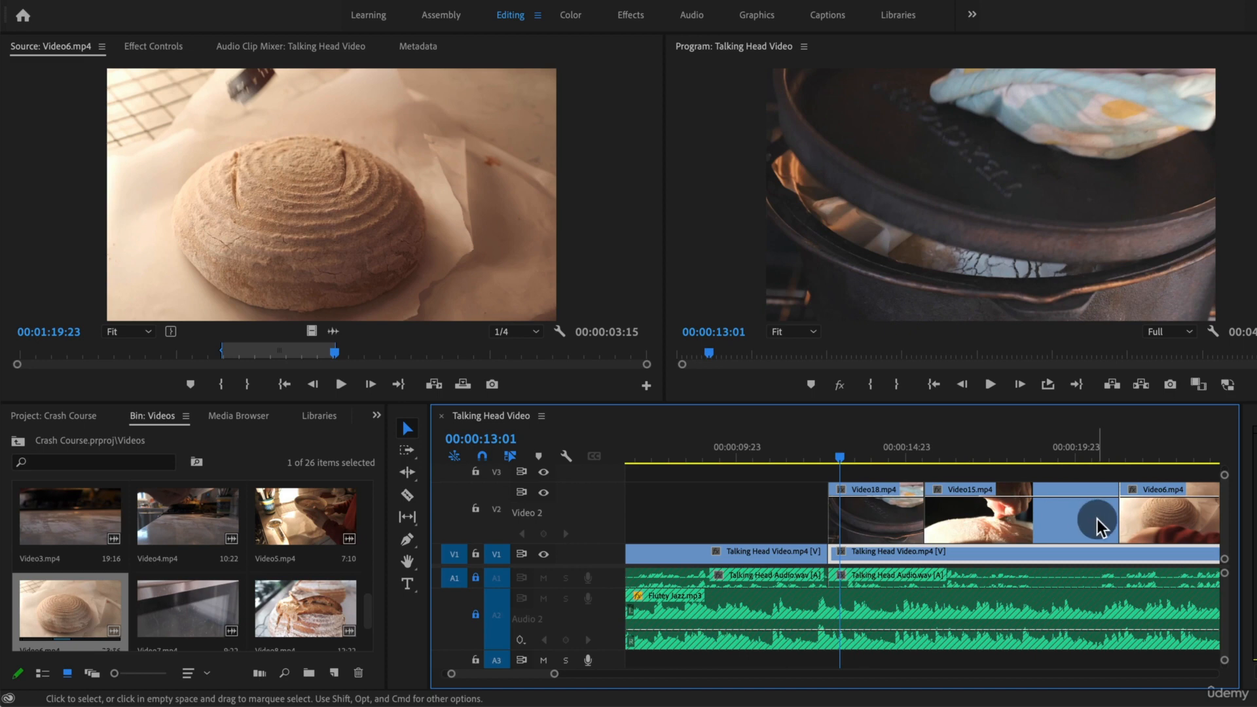
pyautogui.moveTo(914, 460)
pyautogui.mouseDown()
pyautogui.moveTo(1115, 460)
pyautogui.moveTo(827, 443)
pyautogui.moveTo(915, 453)
pyautogui.moveTo(893, 449)
pyautogui.mouseUp()
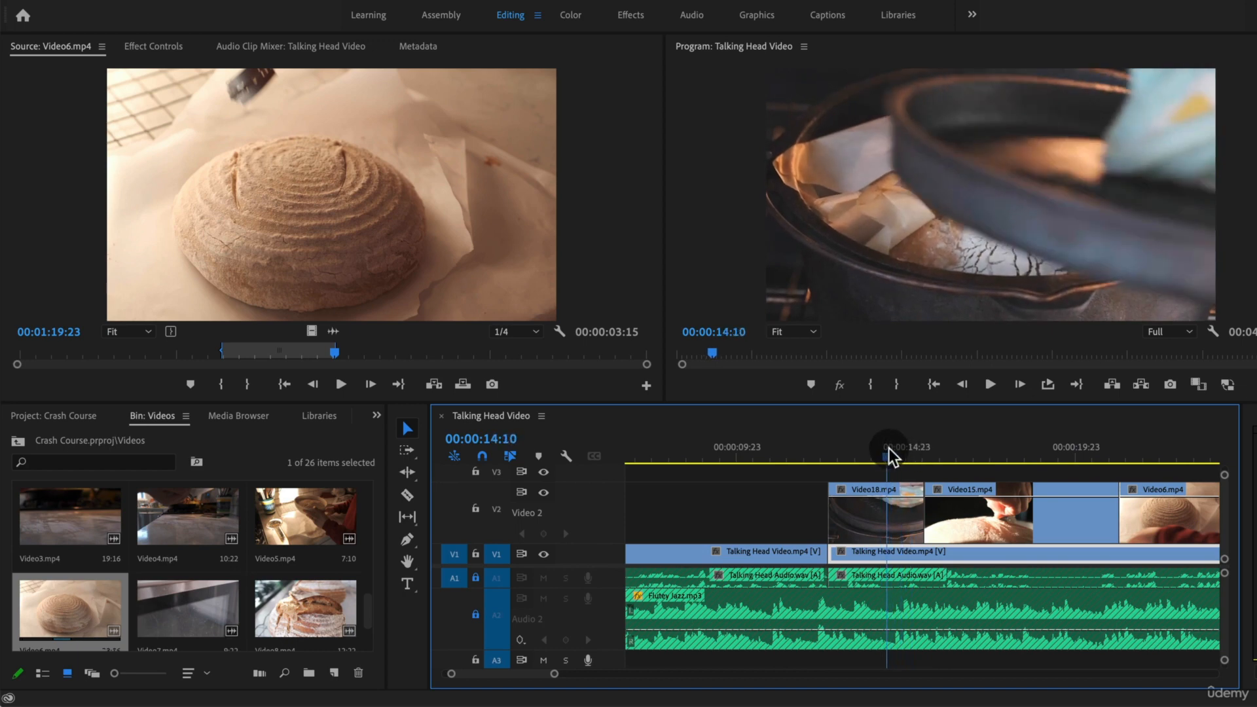
# Rearrange the B-roll on V2 as Video15.mp4, Video6.mp4, Video18.mp4, with Video15.mp4 starting slightly before the talking head cut.
pyautogui.press('-')
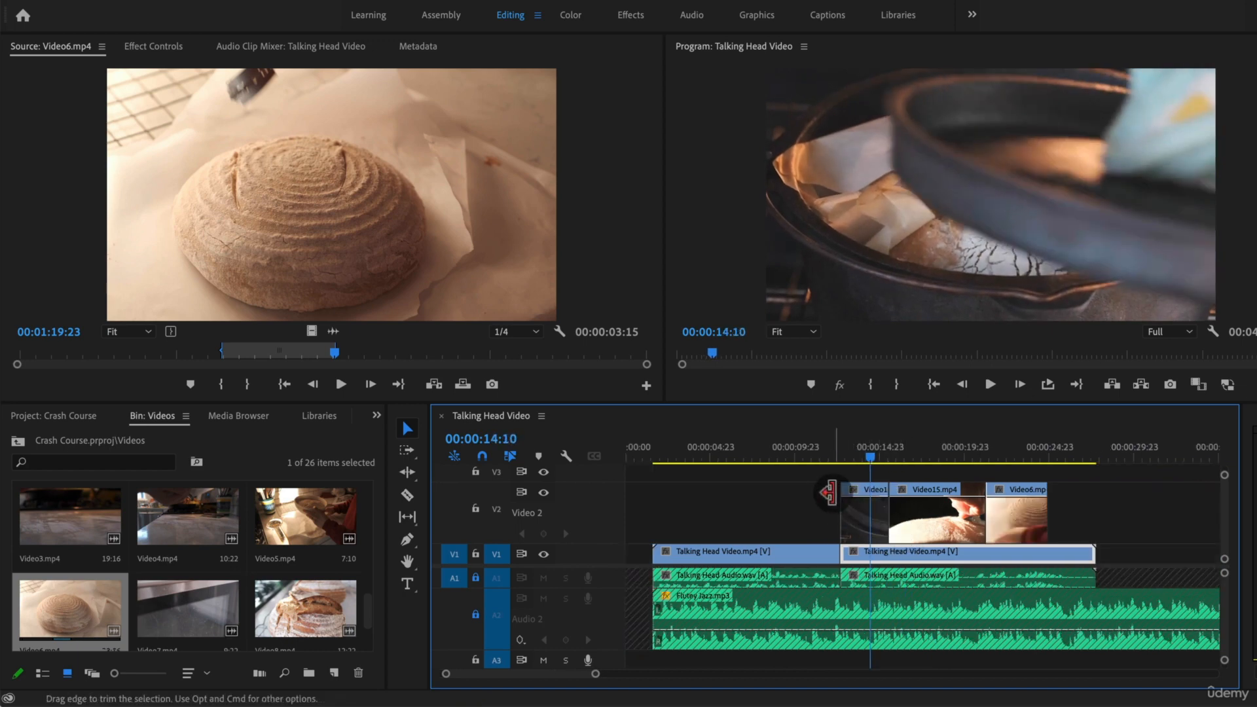
pyautogui.moveTo(871, 510); pyautogui.dragTo(1023, 519)
pyautogui.click(1112, 504)
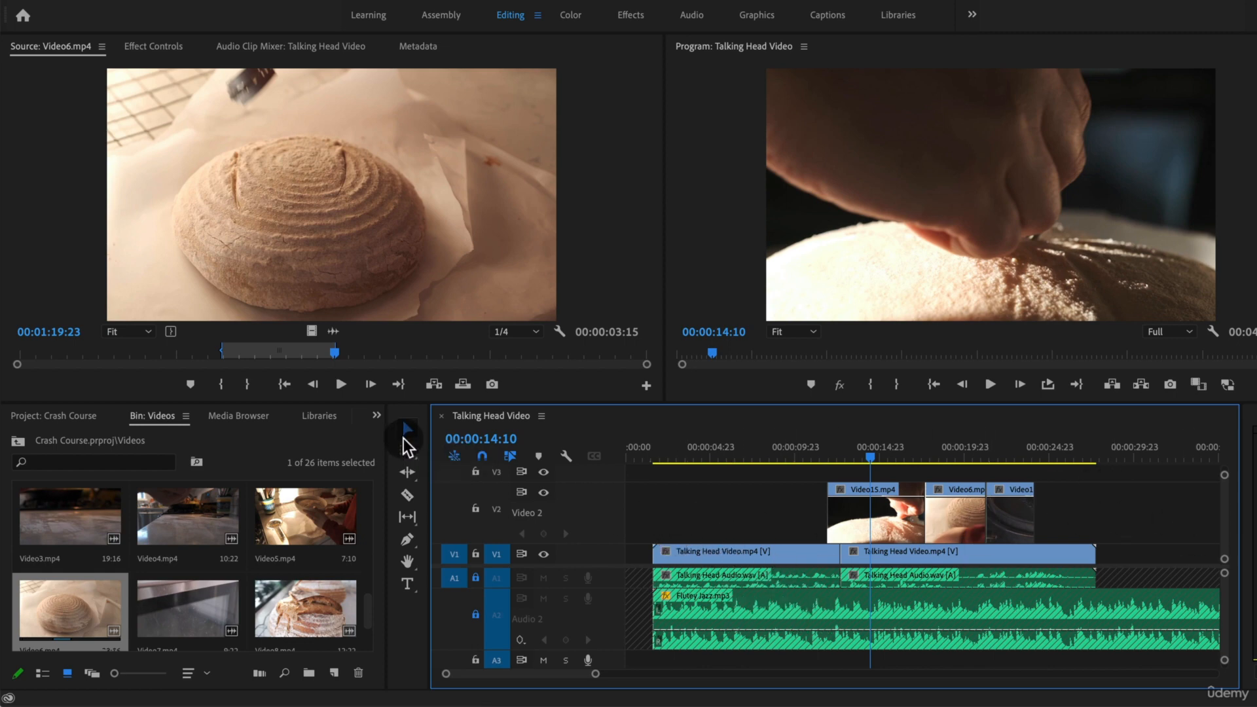
# Try moving only the second talking head video clip to Video6.mp4's start with A1 locked, play from 00:00:25:00 and undo the move.
pyautogui.click(882, 556)
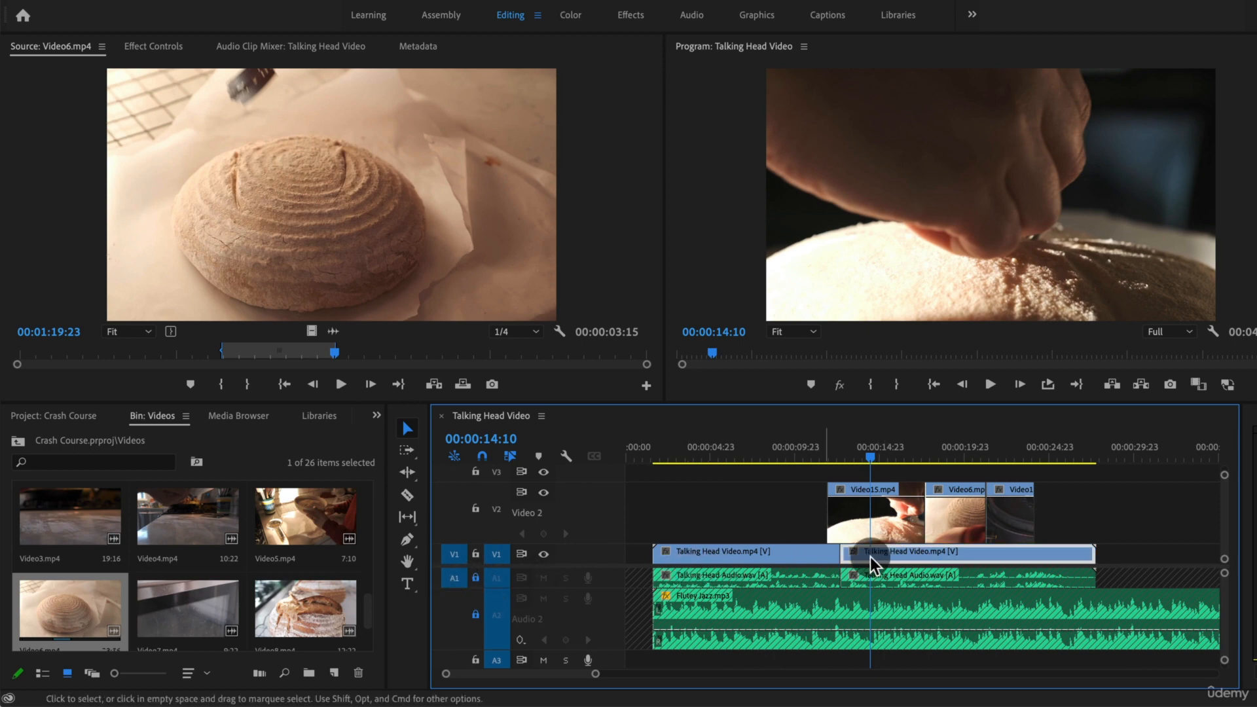
pyautogui.moveTo(888, 560); pyautogui.dragTo(964, 553)
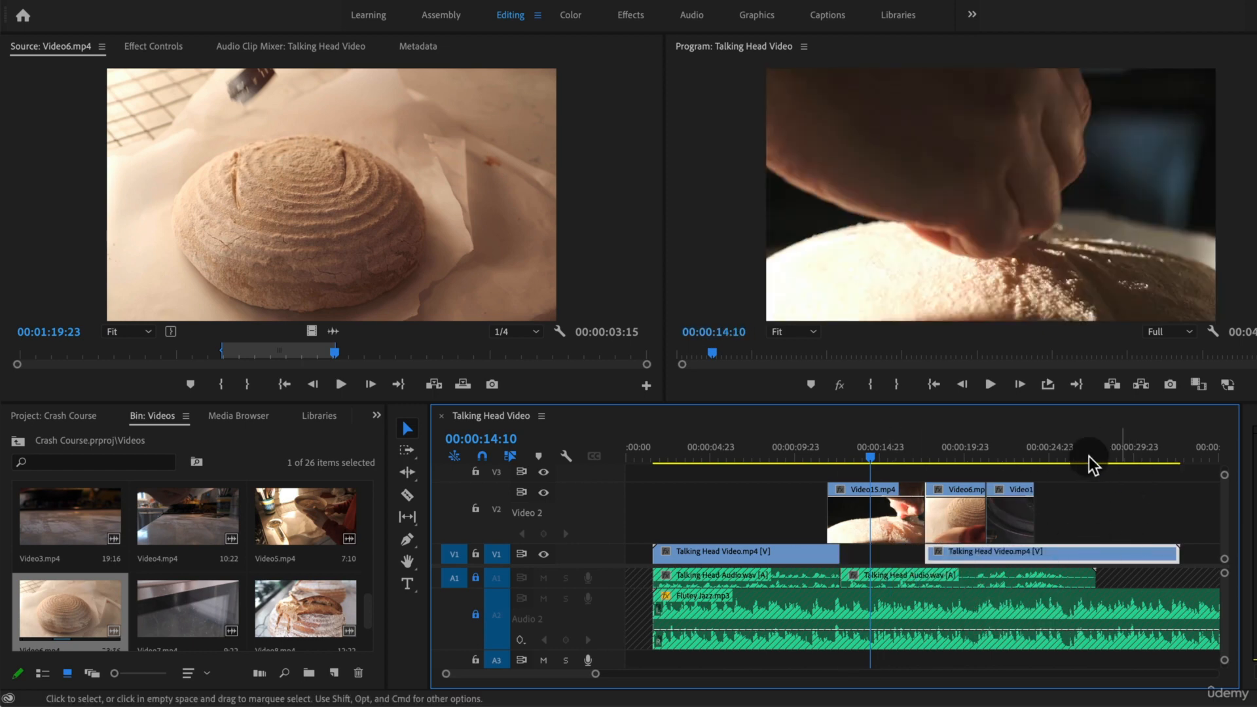
pyautogui.click(1052, 447)
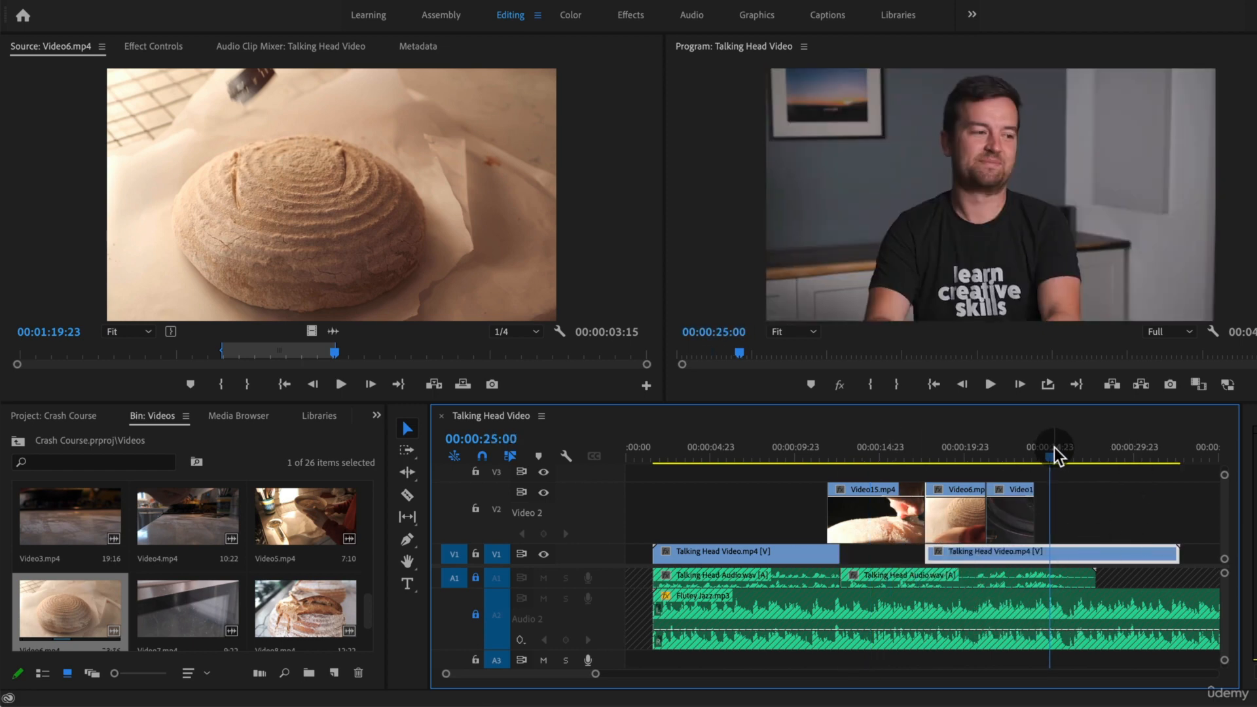
pyautogui.press('space')
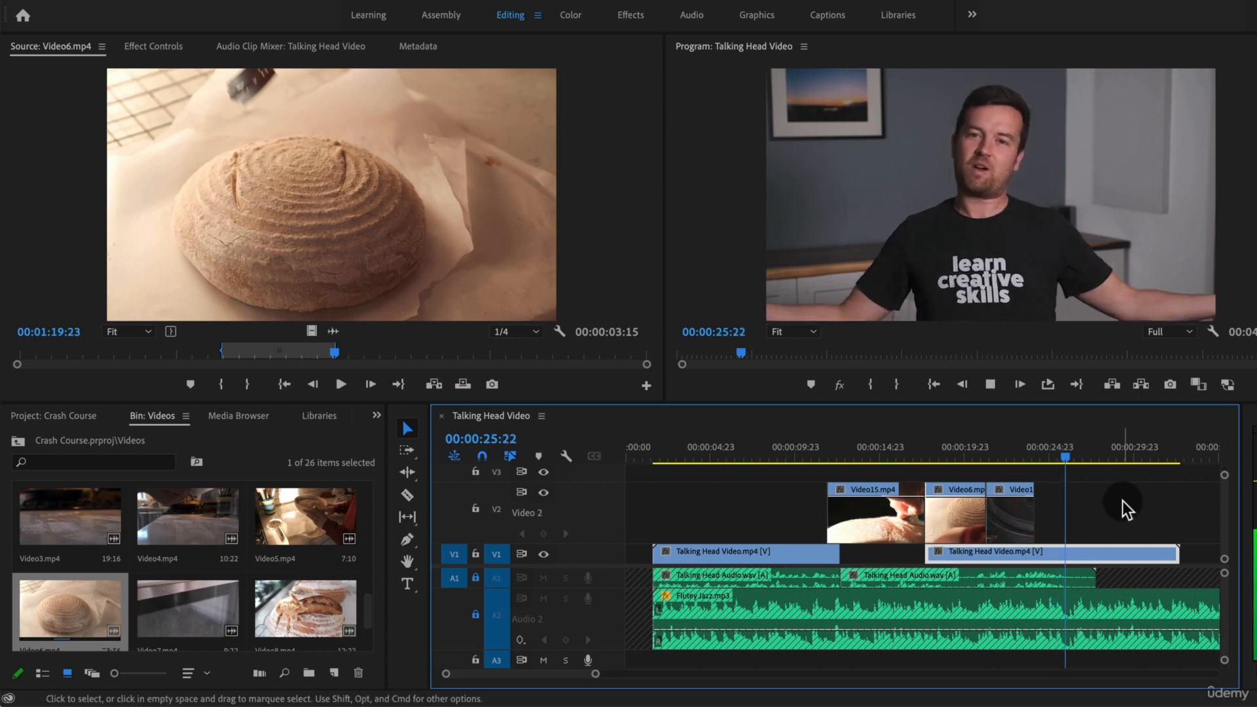
pyautogui.press('super+z')
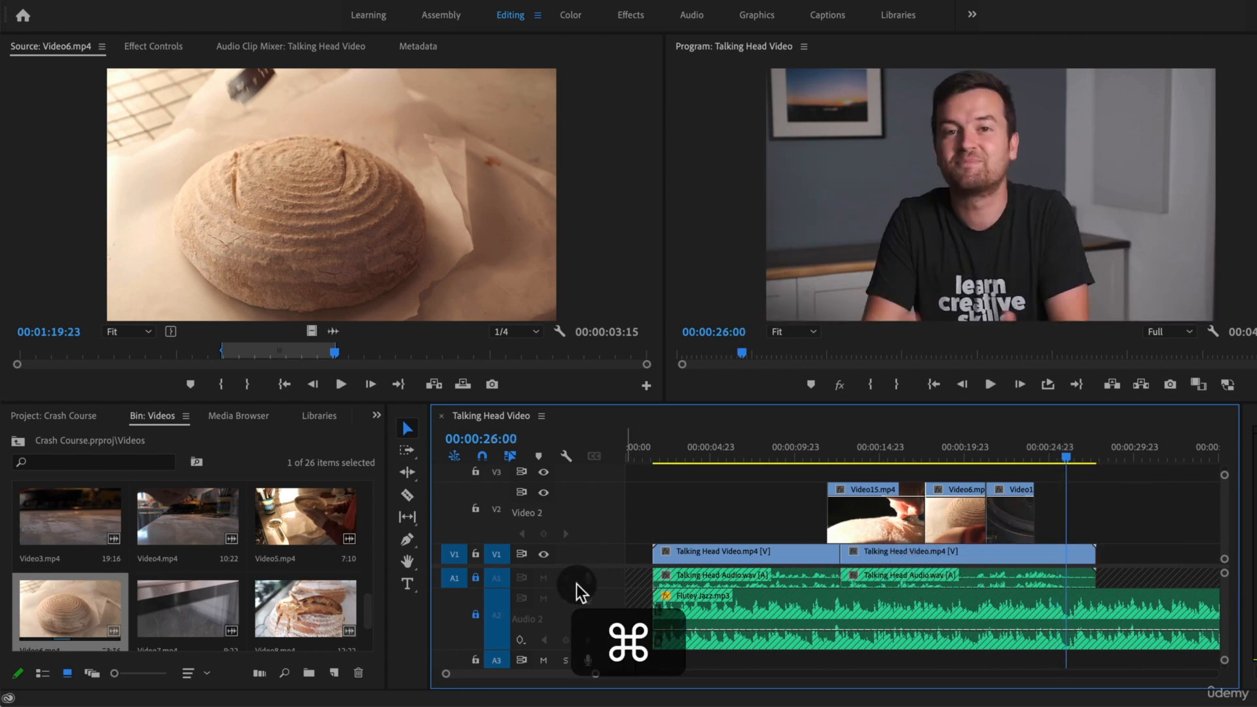
# Unlock A1, try moving the second talking head clip with its audio to the end of Video6.mp4, and undo the move.
pyautogui.click(476, 578)
pyautogui.click(894, 556)
pyautogui.moveTo(894, 556); pyautogui.dragTo(1042, 555)
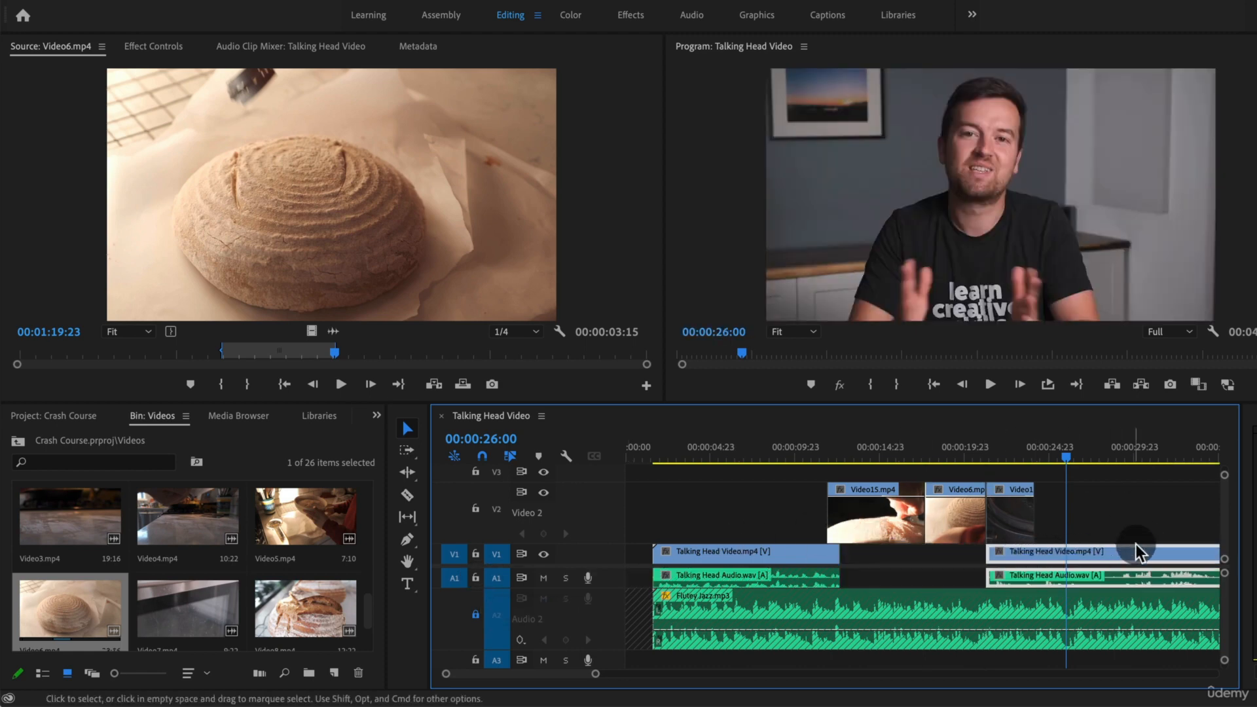
pyautogui.press('cmd+z')
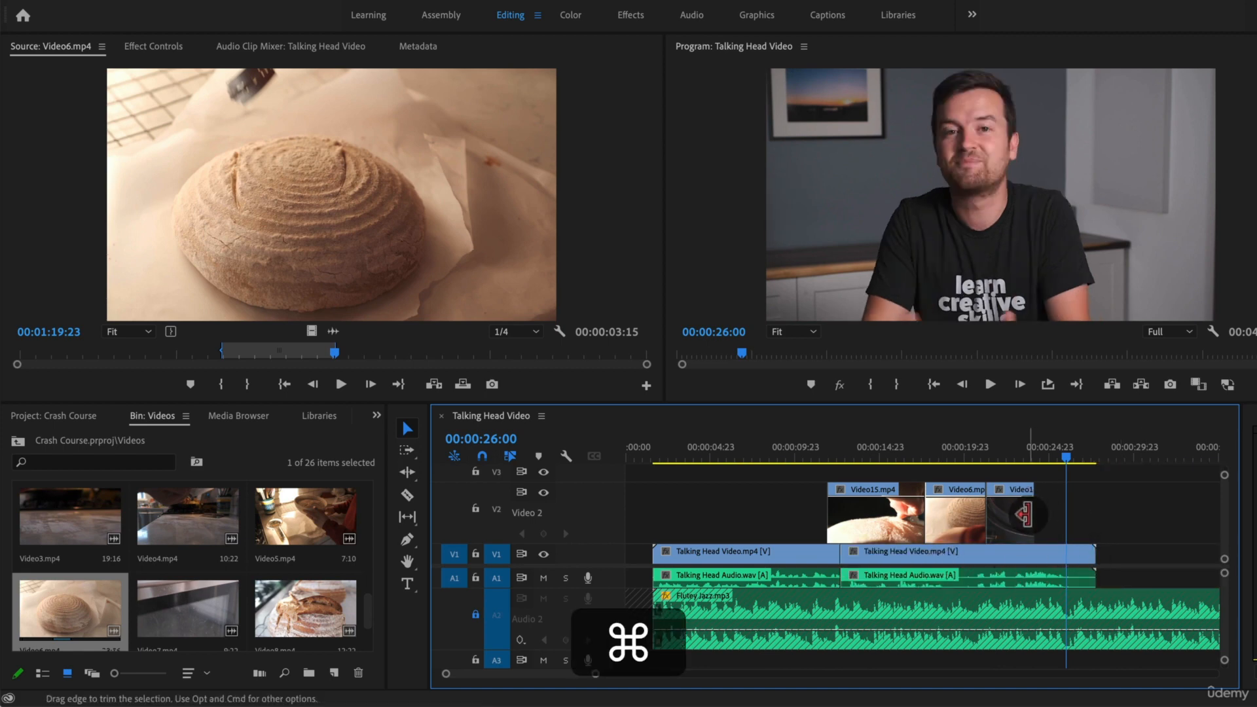
# Collapse track V2 and move the sequence playhead to 00:00:16:21.
pyautogui.press('-')
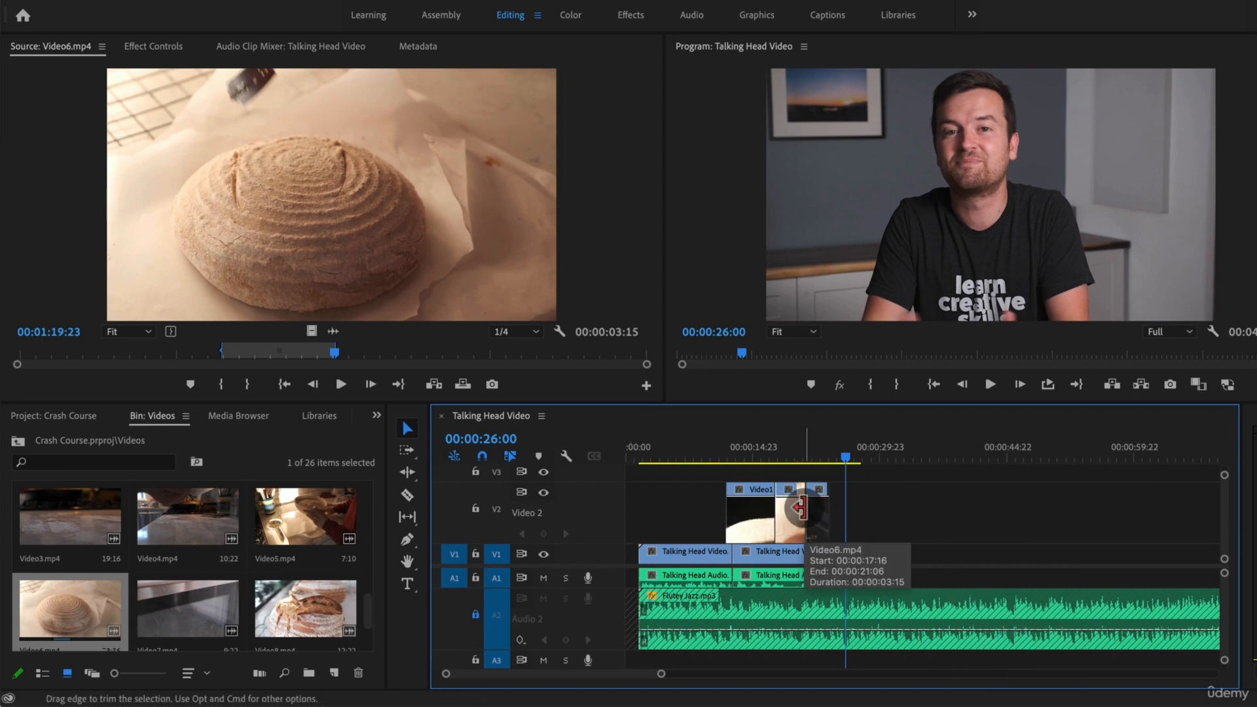
pyautogui.doubleClick(615, 515)
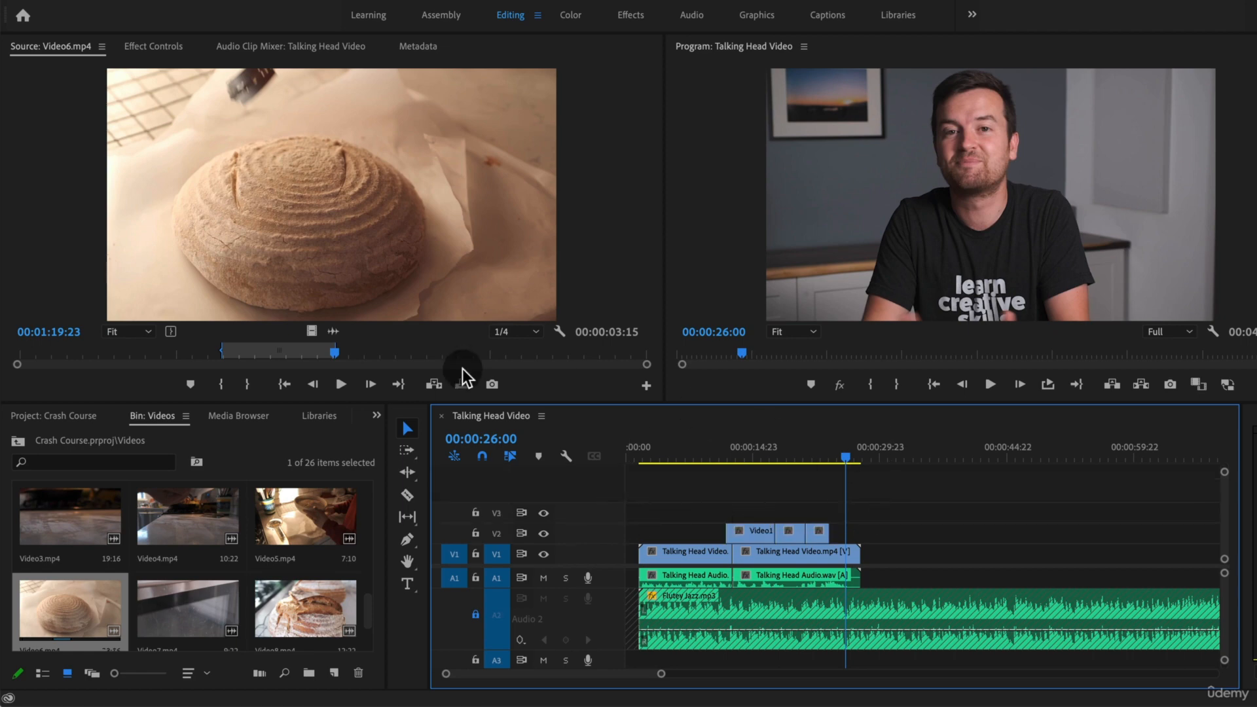
pyautogui.moveTo(759, 455)
pyautogui.mouseDown()
pyautogui.moveTo(783, 457)
pyautogui.moveTo(766, 469)
pyautogui.mouseUp()
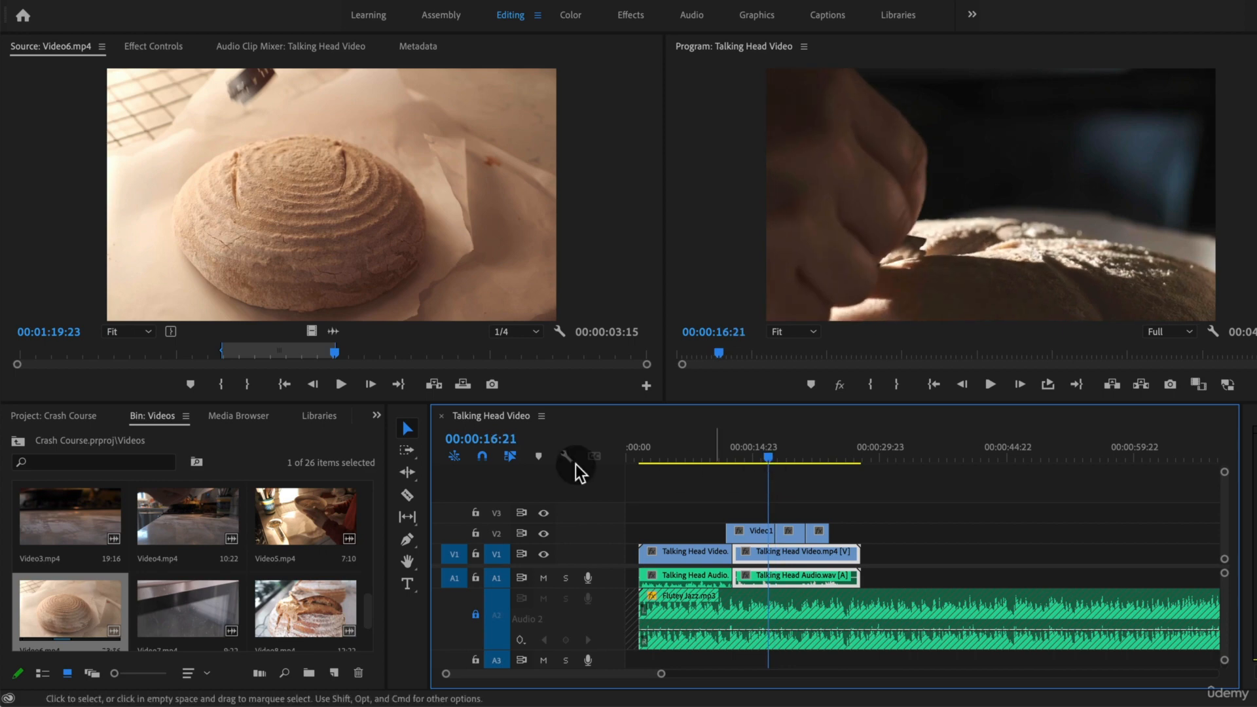
# Bring up the Effects library in place of the Videos bin and check its entry among the available windows.
pyautogui.click(376, 415)
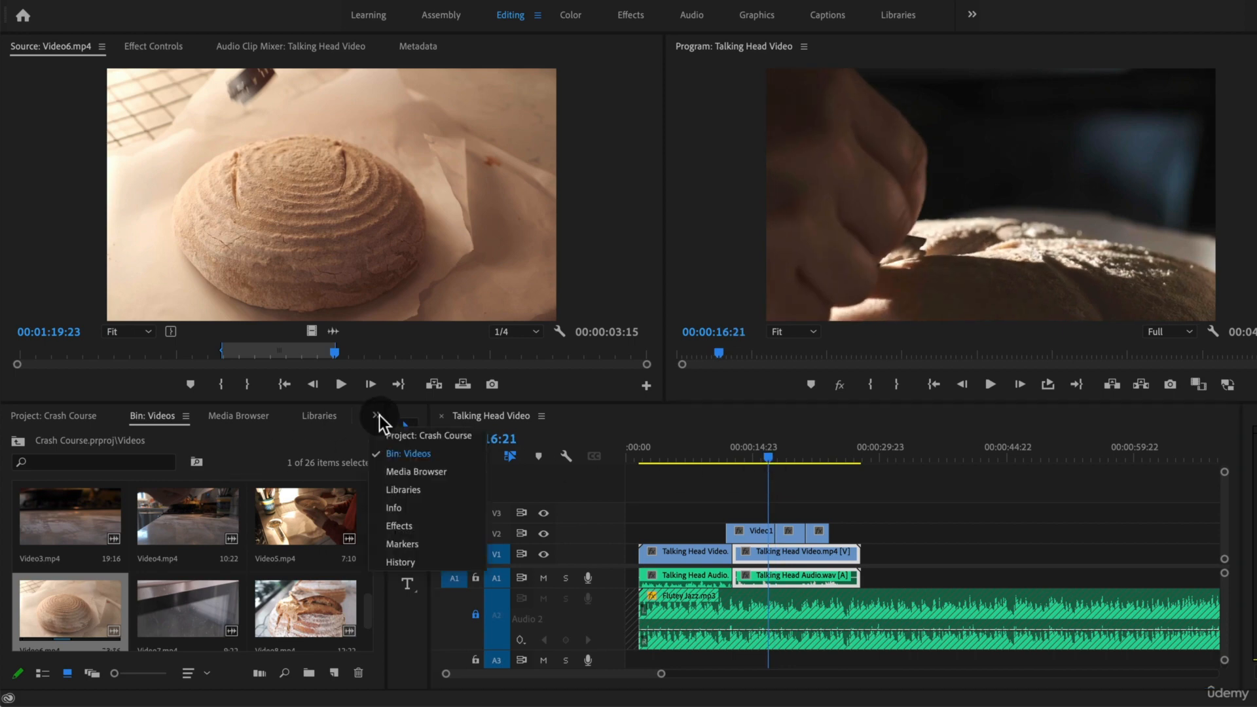
pyautogui.click(401, 524)
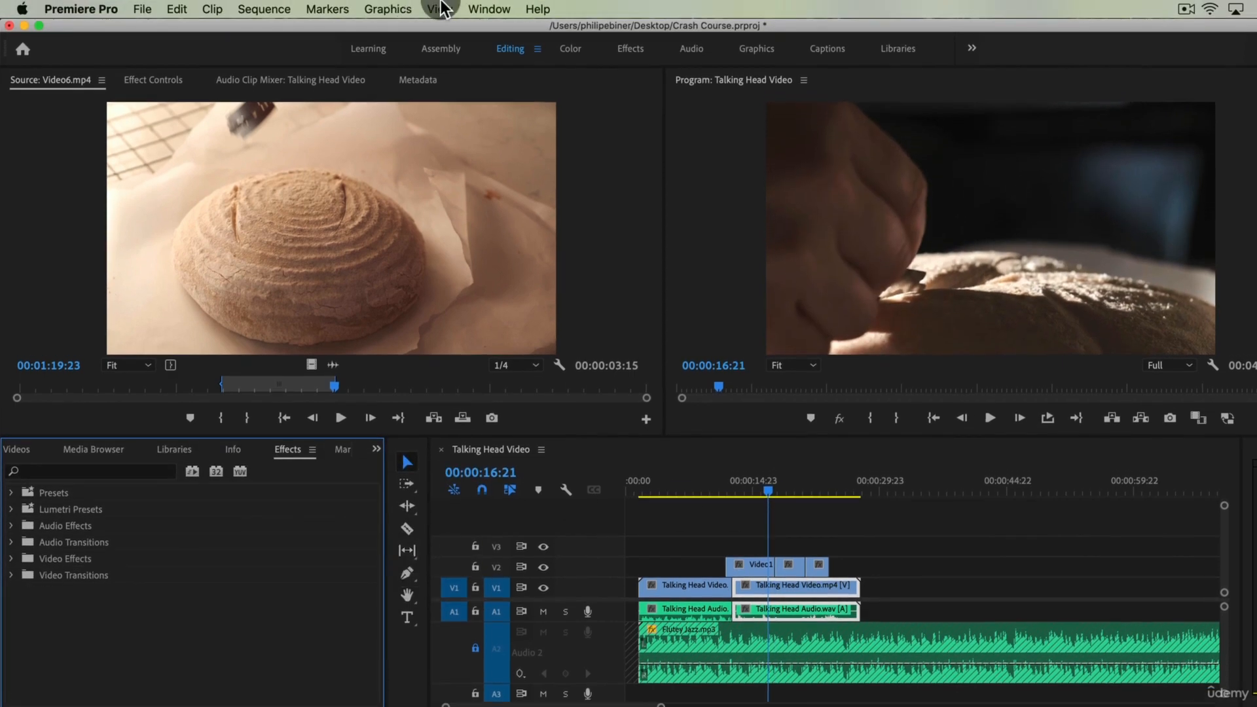
pyautogui.click(488, 9)
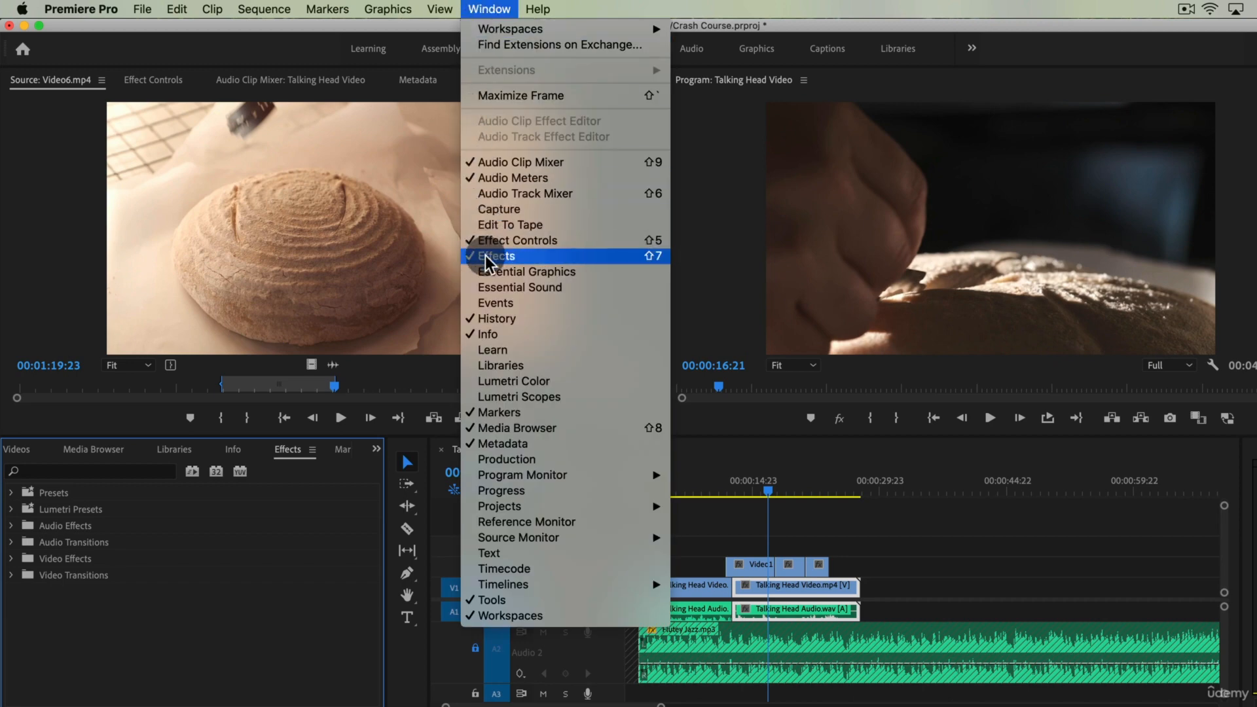
pyautogui.click(134, 583)
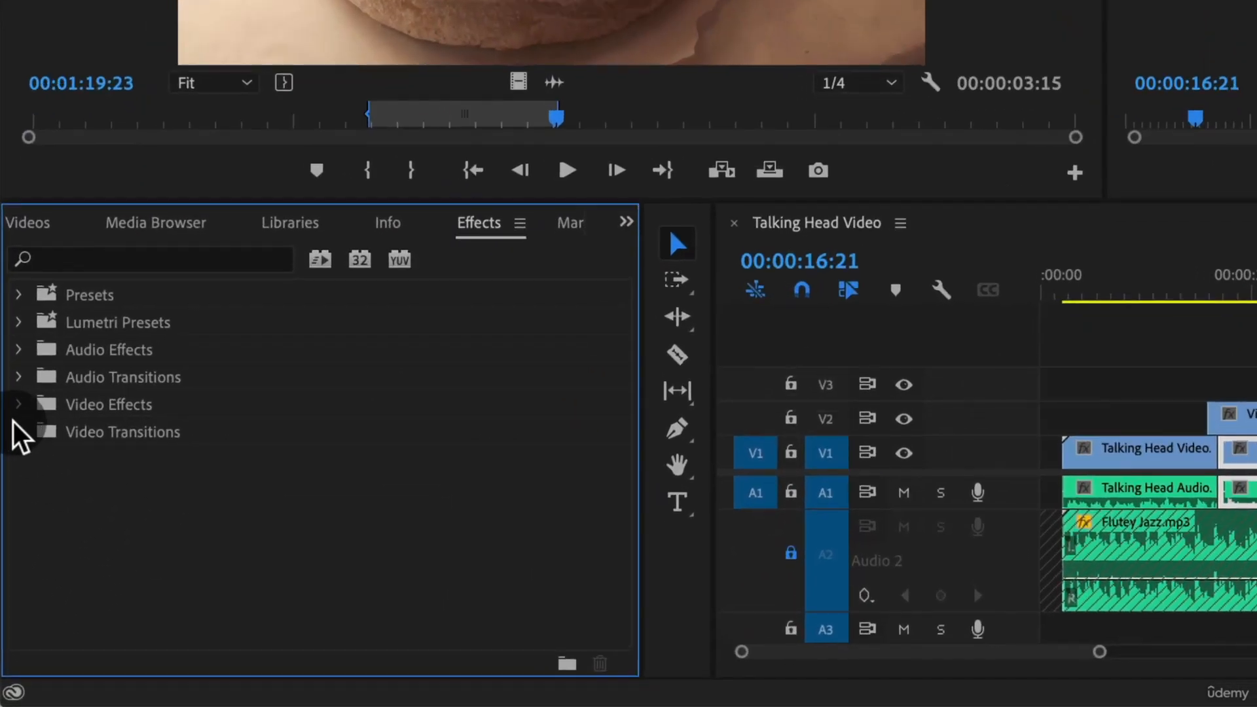
# Apply the Dip to Black dissolve transition to the cut between Video15.mp4 and Video6.mp4 on track V2.
pyautogui.click(19, 431)
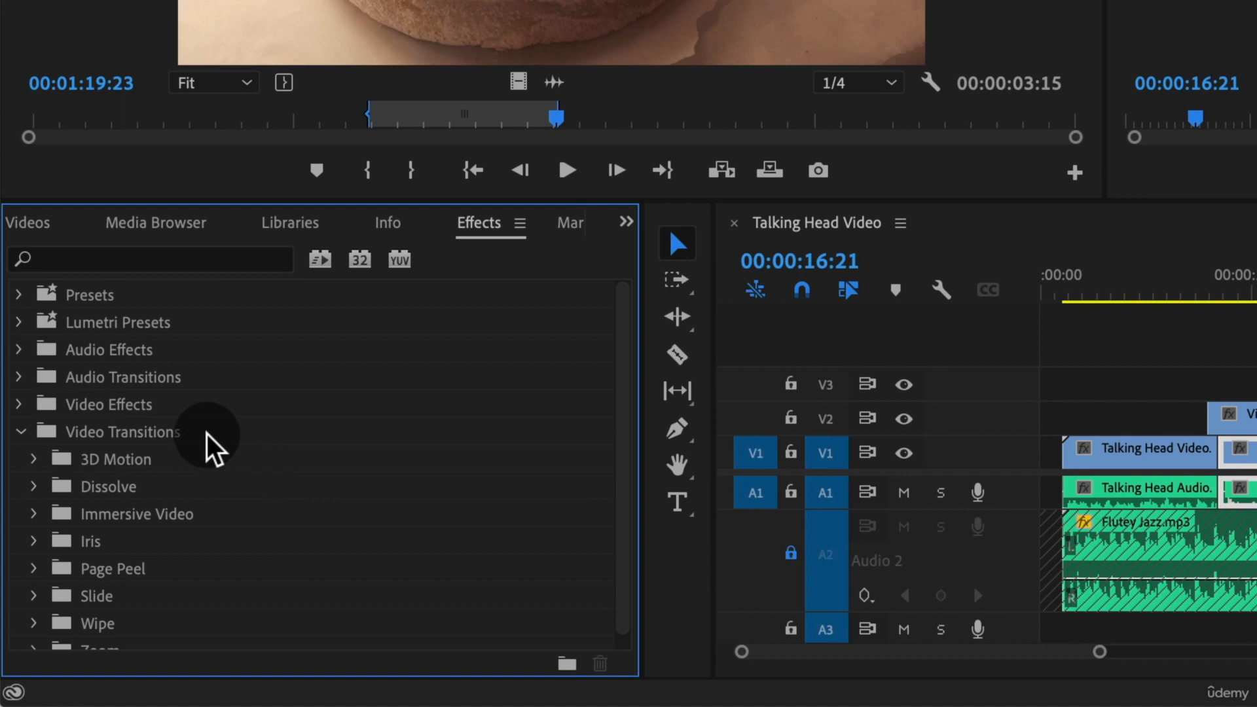
pyautogui.scroll(-1, 211, 448)
pyautogui.click(34, 473)
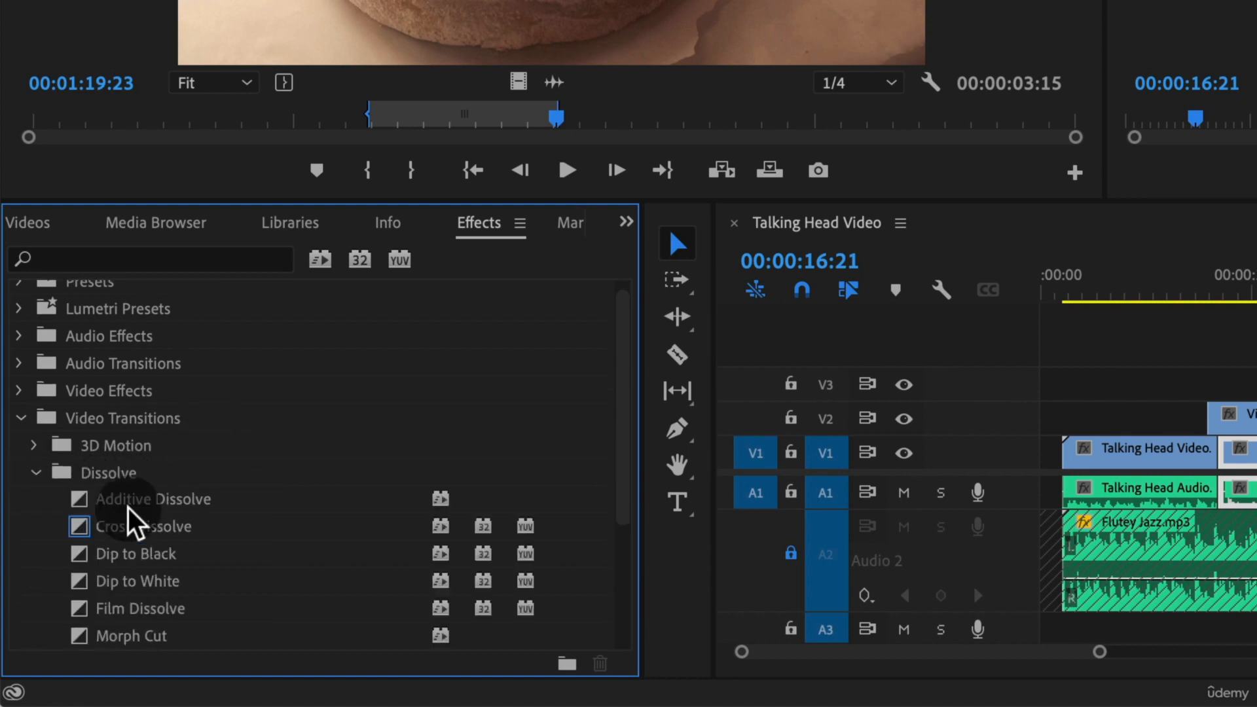
pyautogui.scroll(-2, 392, 579)
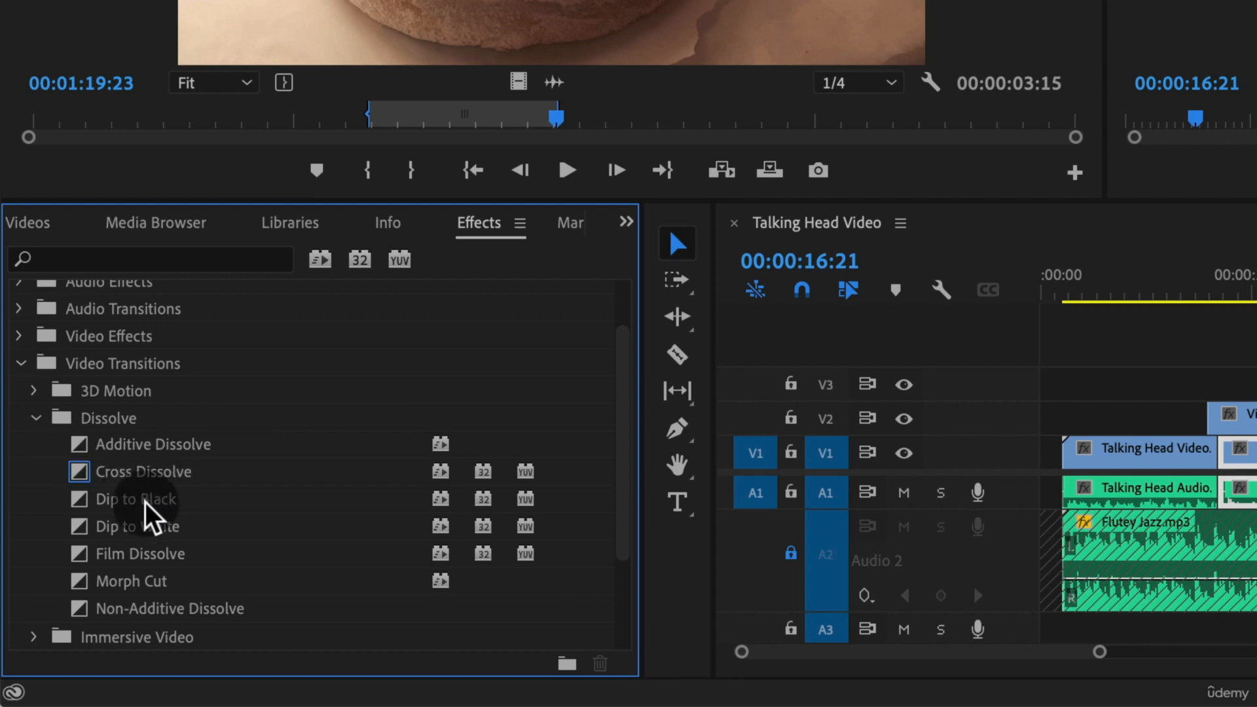
pyautogui.moveTo(136, 511); pyautogui.dragTo(1256, 424)
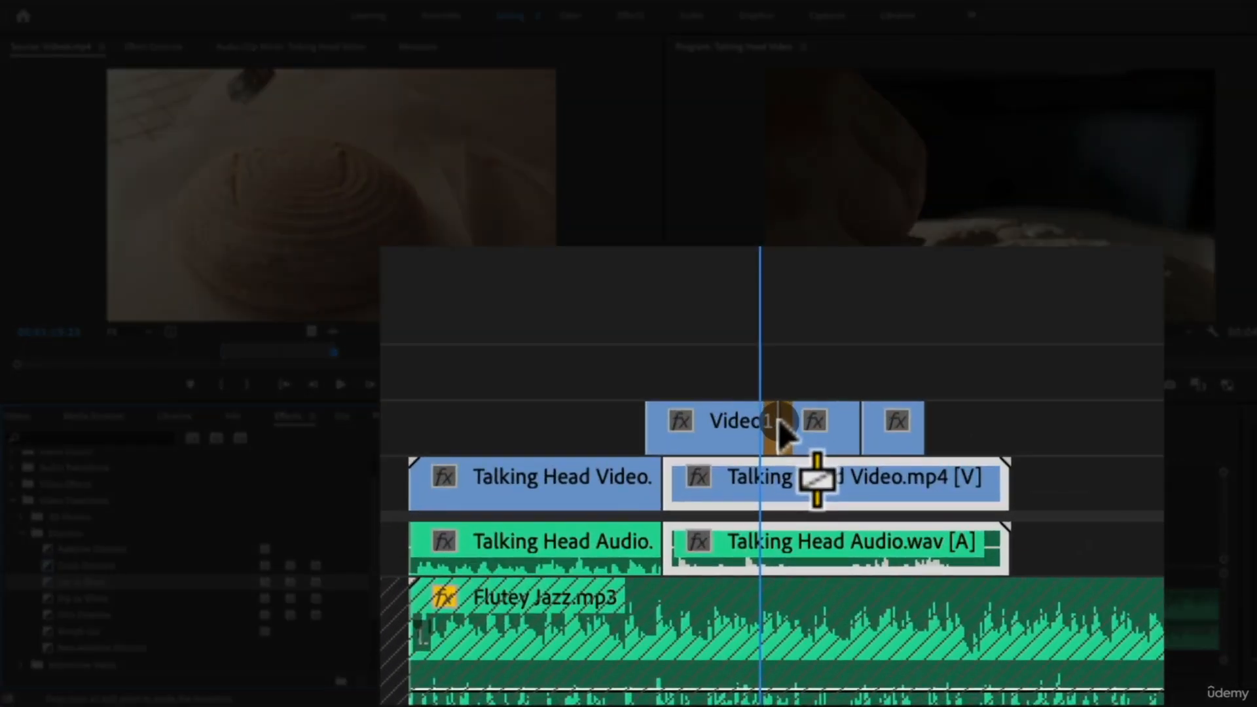
pyautogui.moveTo(779, 424)
pyautogui.mouseDown()
pyautogui.moveTo(653, 433)
pyautogui.moveTo(789, 437)
pyautogui.moveTo(785, 425)
pyautogui.moveTo(800, 440)
pyautogui.moveTo(856, 441)
pyautogui.moveTo(679, 437)
pyautogui.moveTo(622, 409)
pyautogui.moveTo(766, 448)
pyautogui.mouseUp()
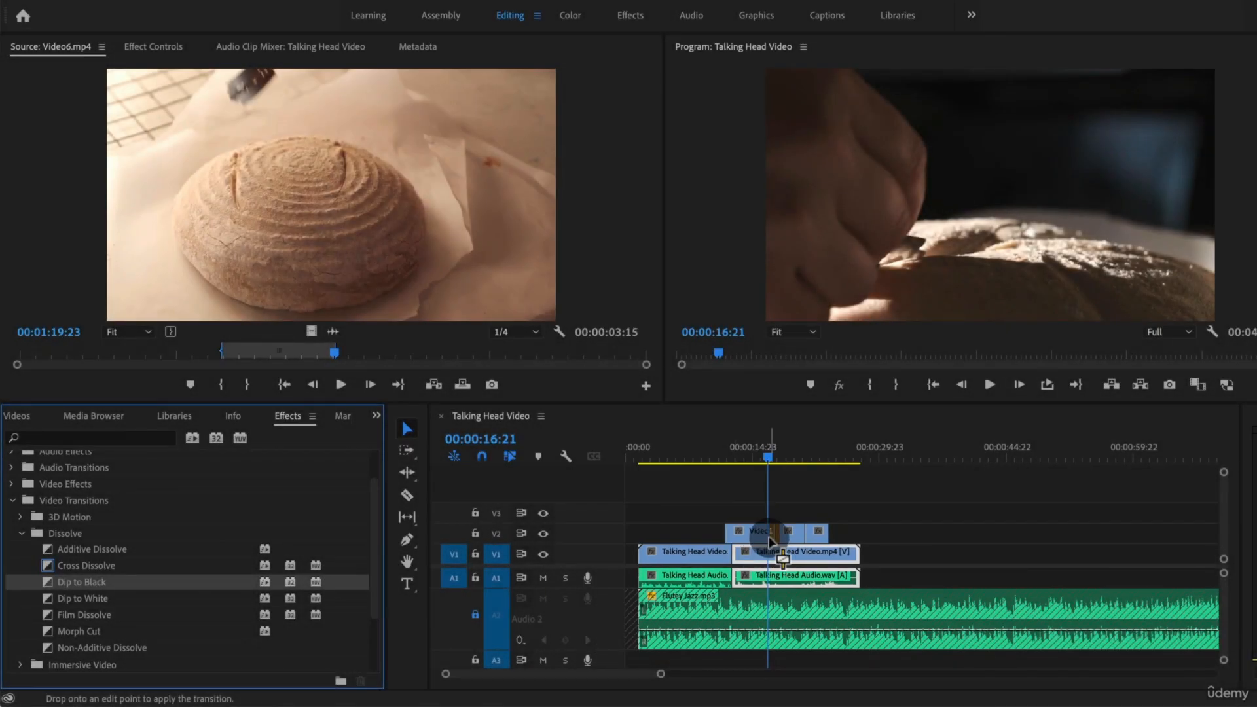
pyautogui.moveTo(769, 537); pyautogui.dragTo(770, 537)
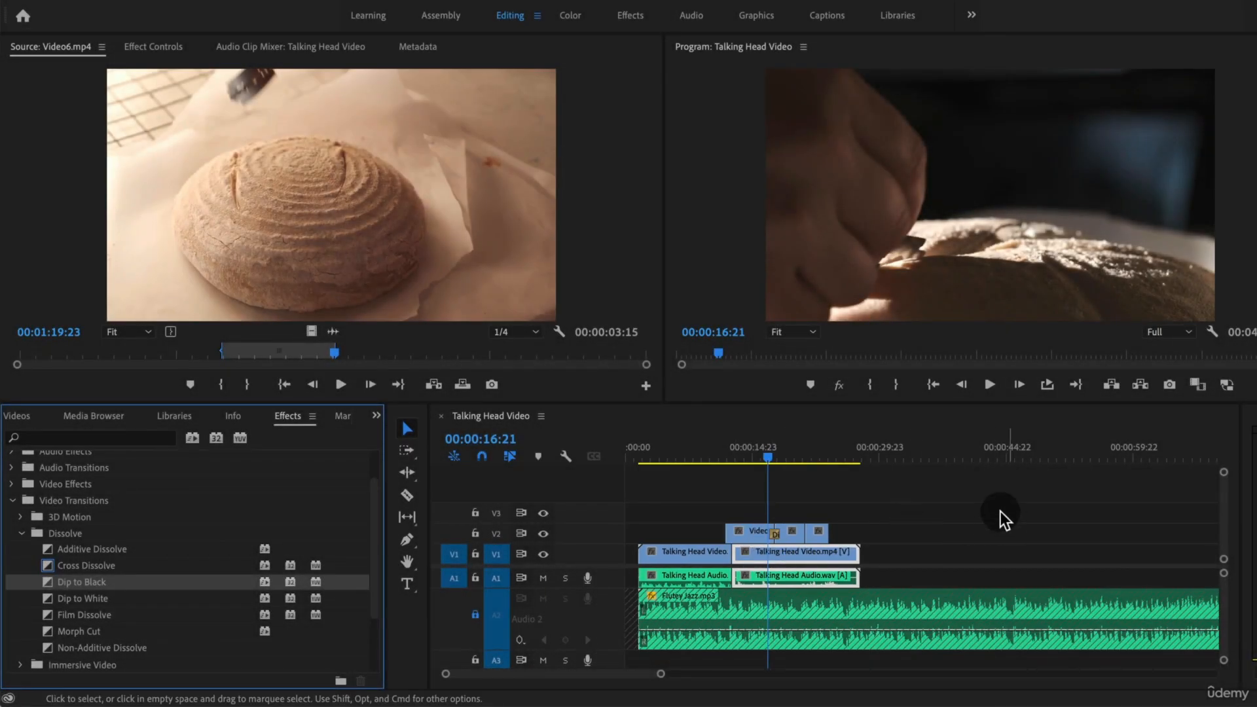
# Play the sequence from 00:00:16:21 through the Dip to Black transition on V2.
pyautogui.press('=')
pyautogui.press('=')
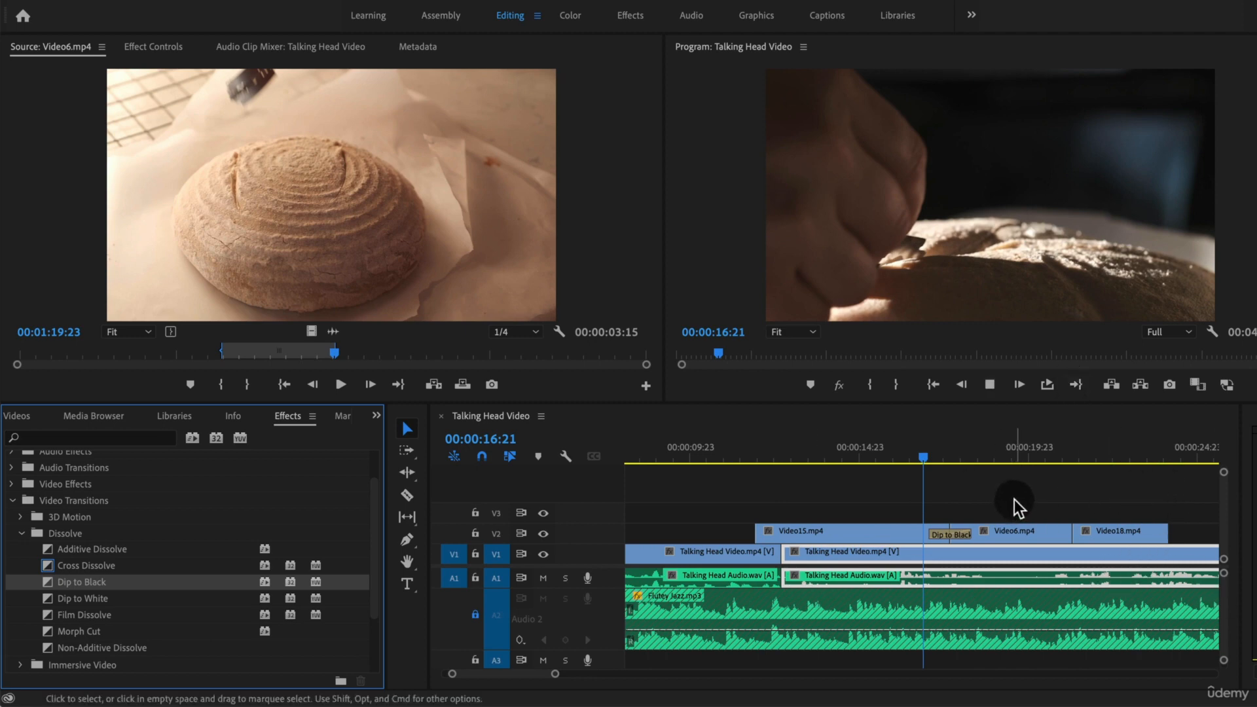
pyautogui.press('space')
pyautogui.press('space')
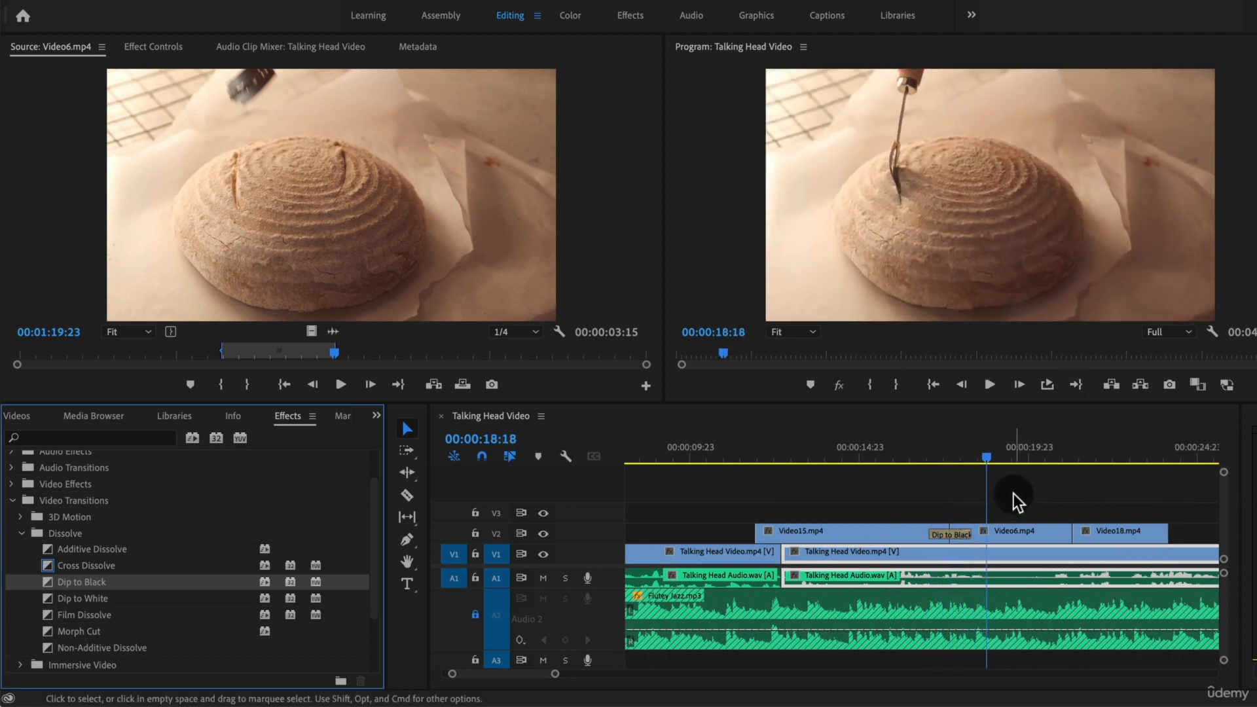
# Apply Dip to White to the cut between Video6.mp4 and Video18.mp4 on V2 and play it from 00:00:20:18.
pyautogui.moveTo(92, 598); pyautogui.dragTo(1069, 529)
pyautogui.click(1054, 458)
pyautogui.press('space')
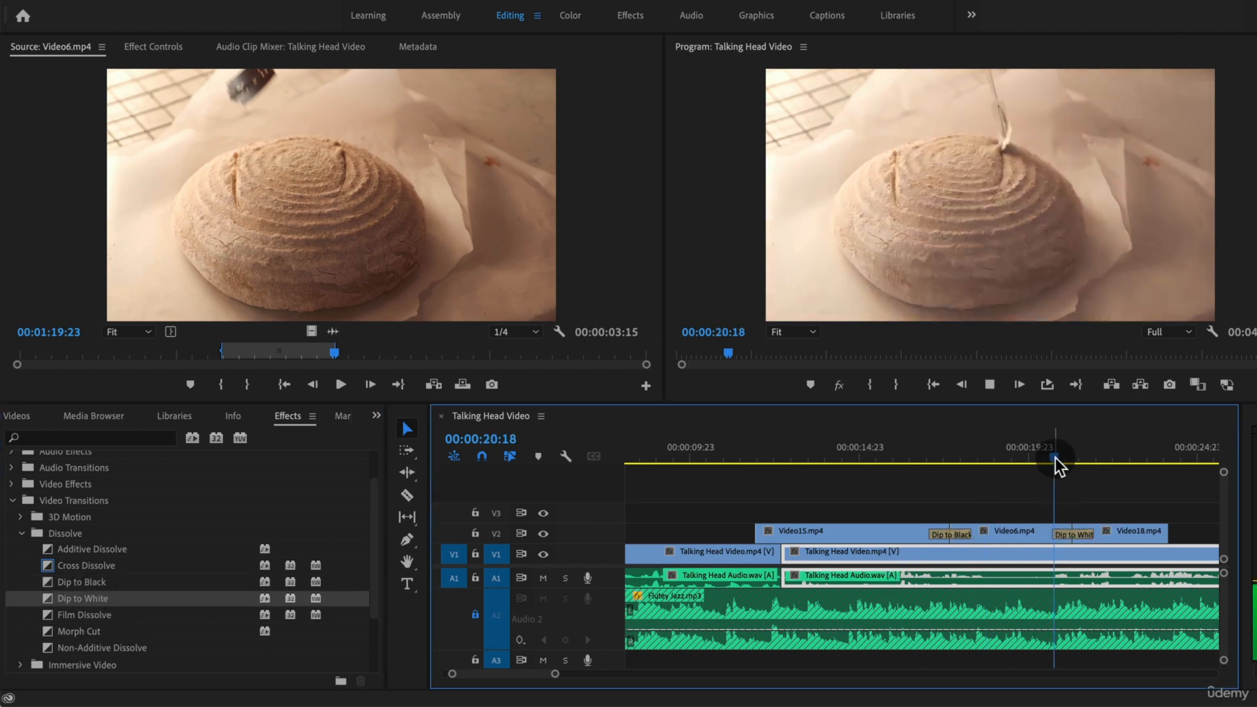
pyautogui.press('space')
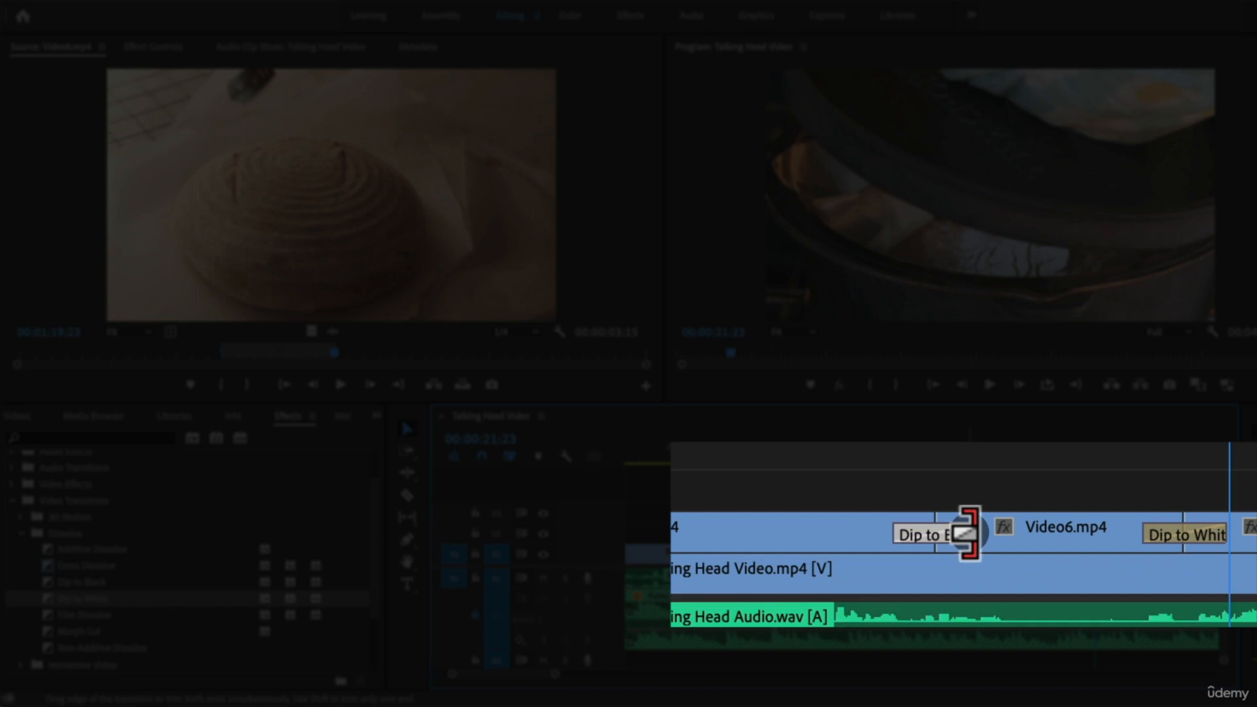
# Lengthen the Dip to Black transition, shorten the Dip to White transition on V2, and play the sequence through the Dip to Black.
pyautogui.moveTo(973, 533); pyautogui.dragTo(1040, 534)
pyautogui.moveTo(1223, 531); pyautogui.dragTo(1190, 532)
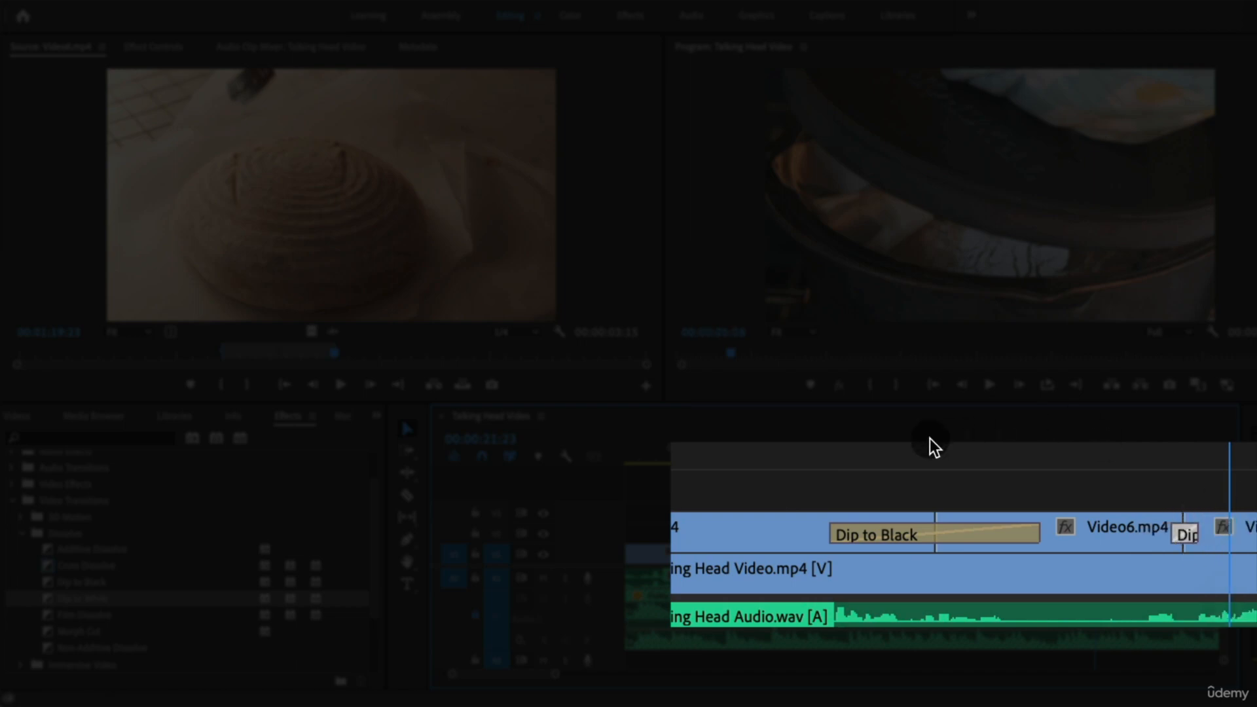
pyautogui.click(895, 447)
pyautogui.press('space')
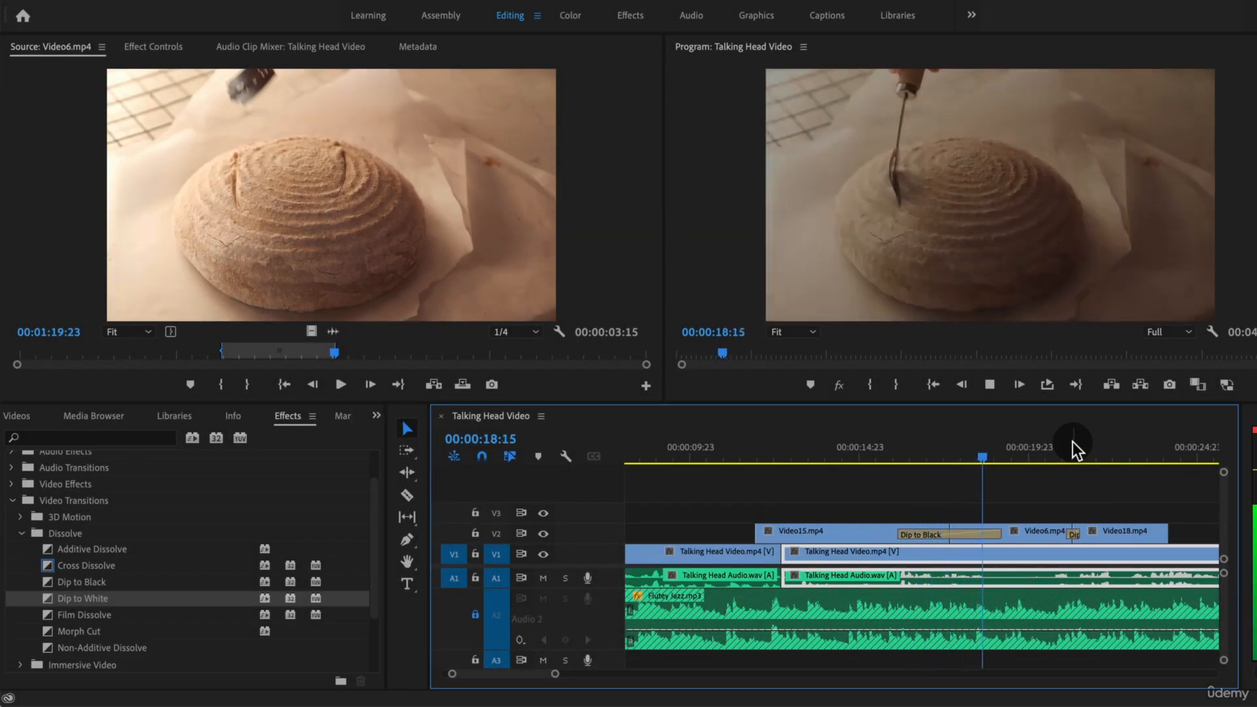
pyautogui.press('space')
# Place the playhead at 00:00:14:11, collapse the Dissolve and Video Transitions folders, and expand the Stylize group under Video Effects.
pyautogui.press('-')
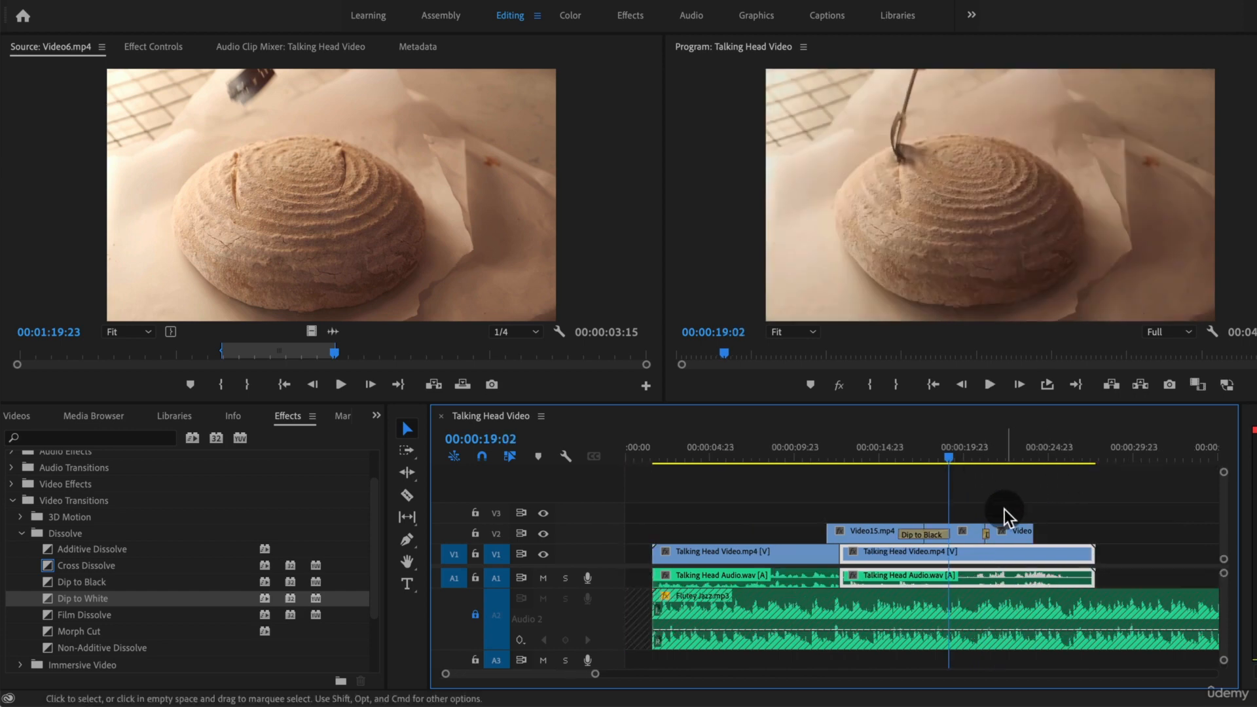
pyautogui.click(871, 451)
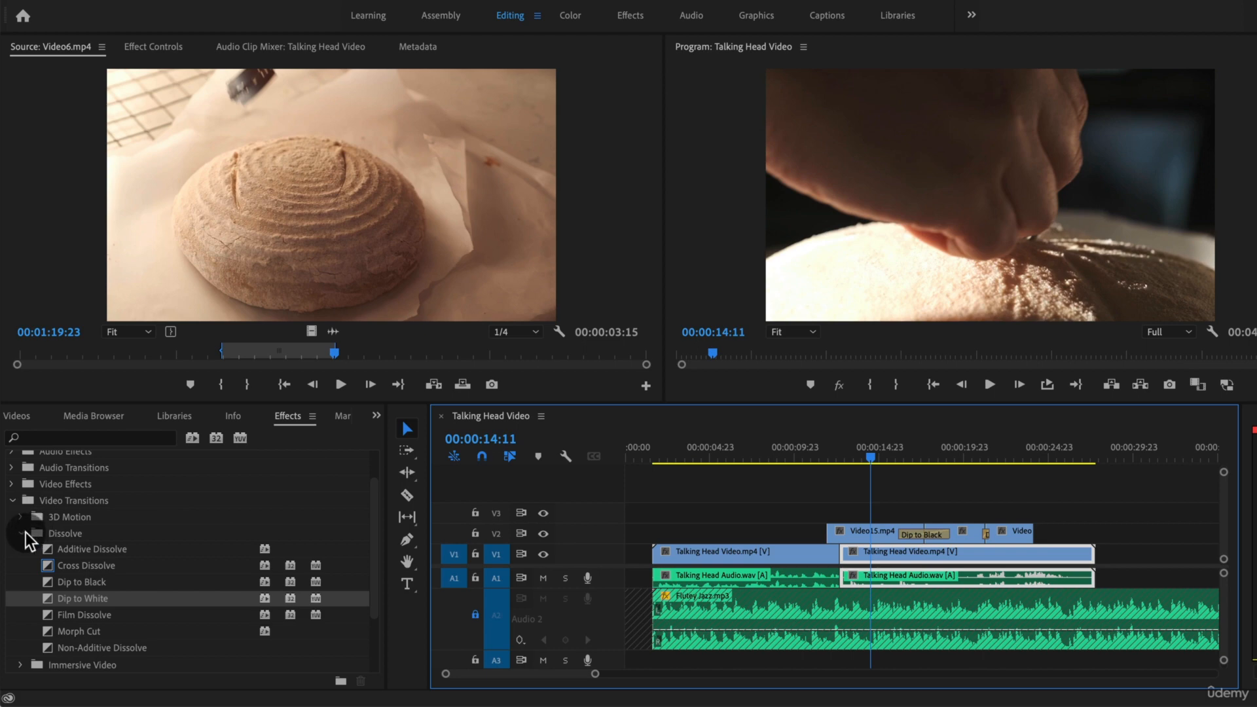
pyautogui.click(21, 534)
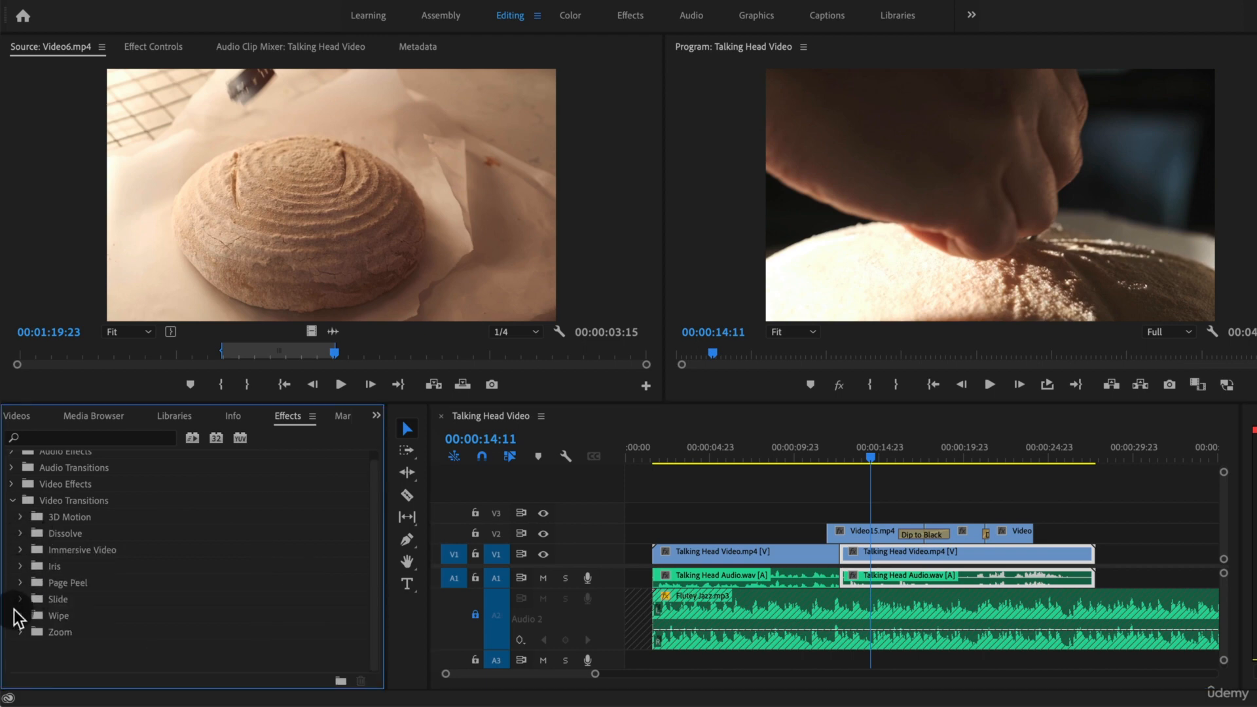
pyautogui.click(13, 500)
pyautogui.click(11, 524)
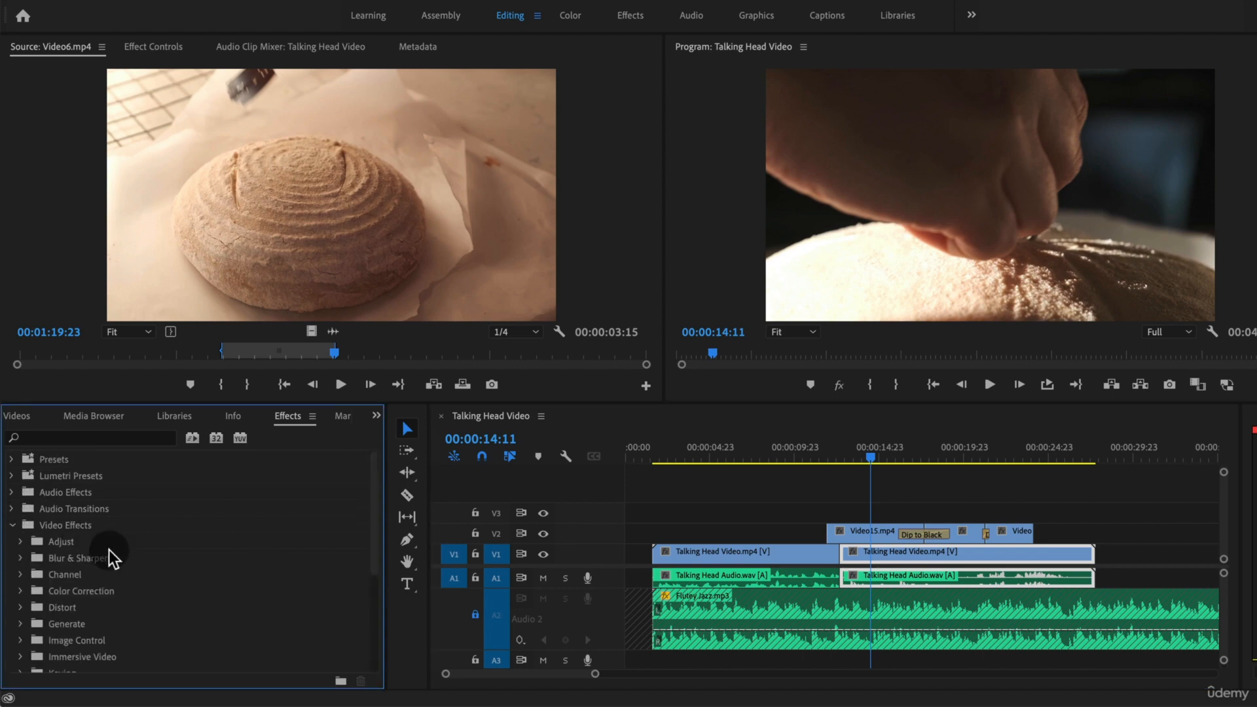
pyautogui.scroll(-3, 144, 607)
pyautogui.scroll(-4, 61, 616)
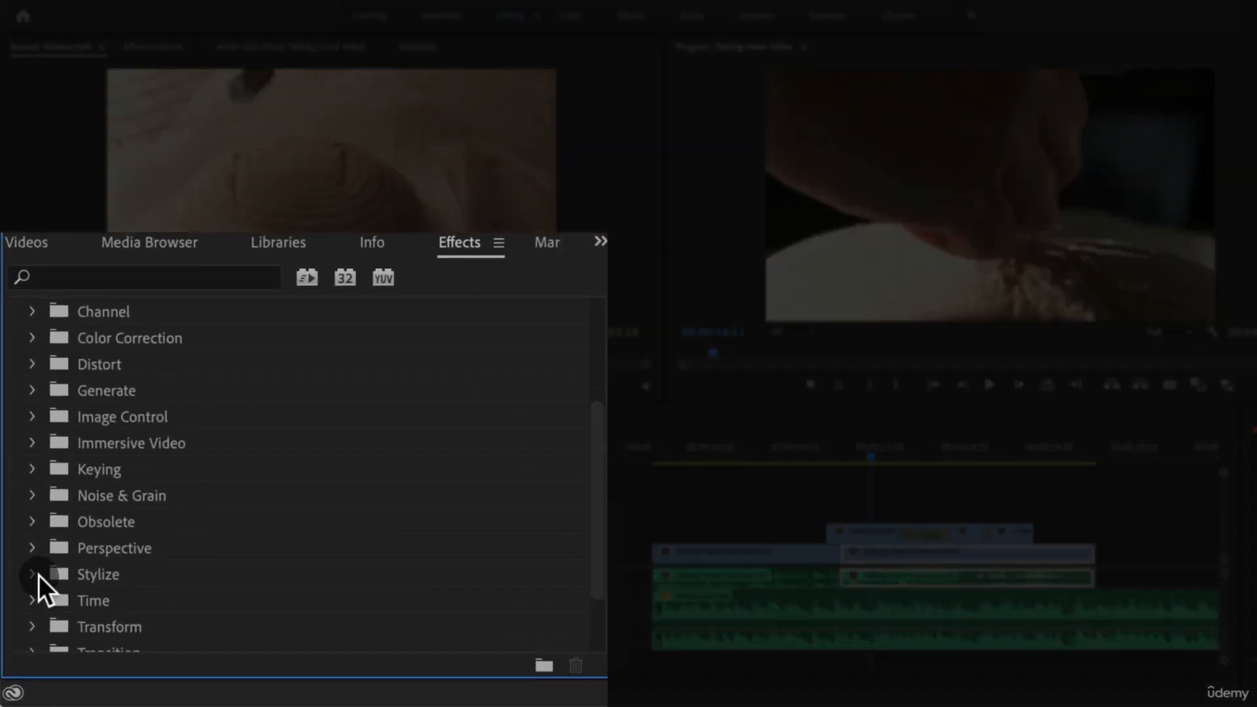
pyautogui.scroll(-1, 38, 574)
pyautogui.click(38, 550)
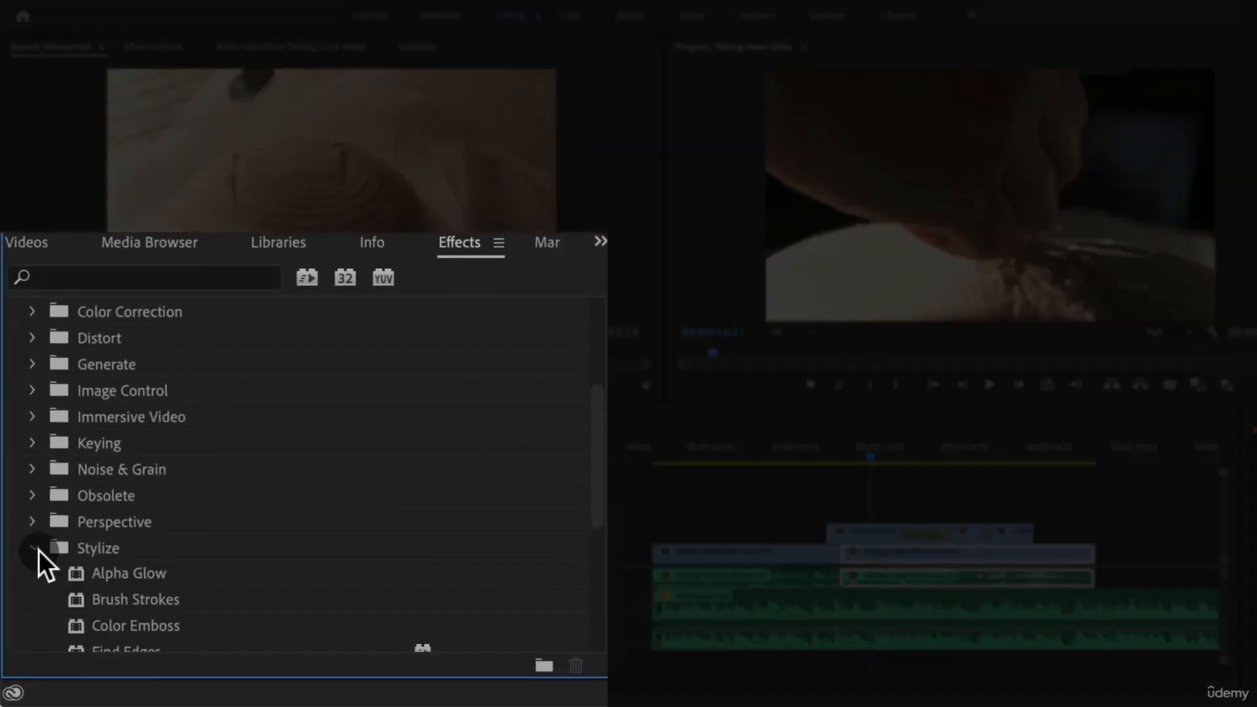
pyautogui.scroll(-3, 108, 535)
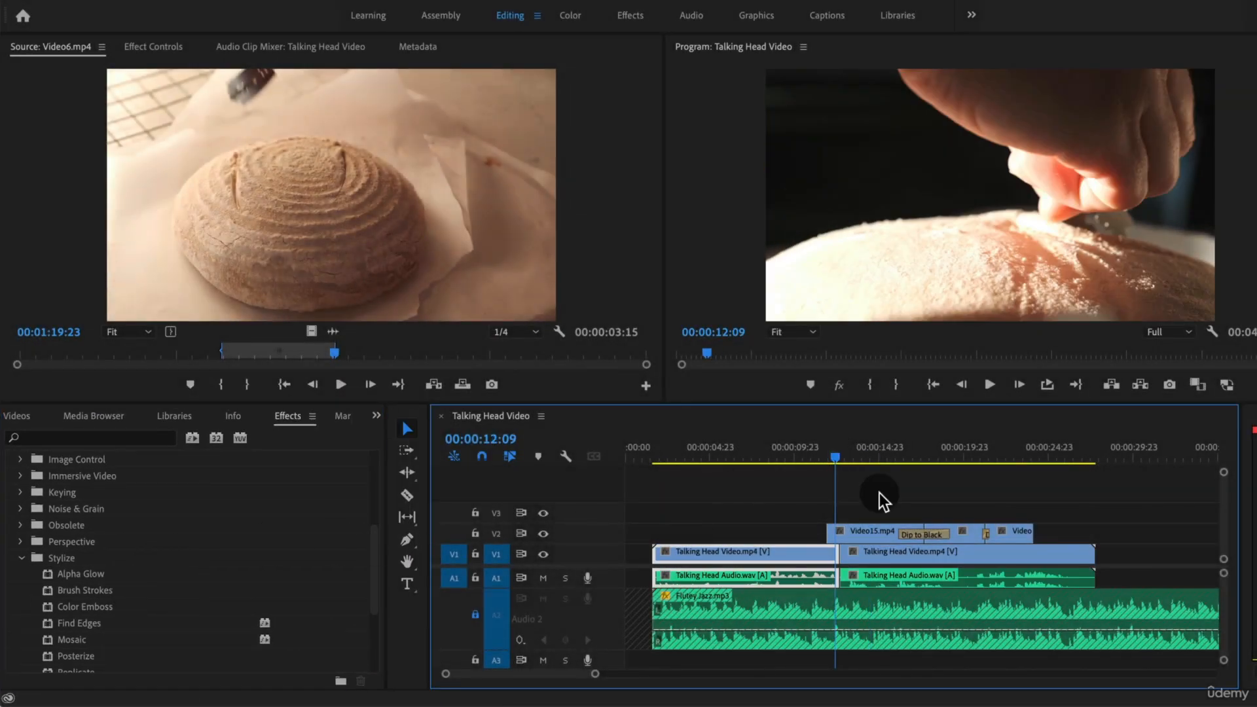
# Apply the Brush Strokes effect to the first talking head clip on V1 and place the playhead at 00:00:06:20.
pyautogui.click(719, 452)
pyautogui.scroll(-2, 175, 595)
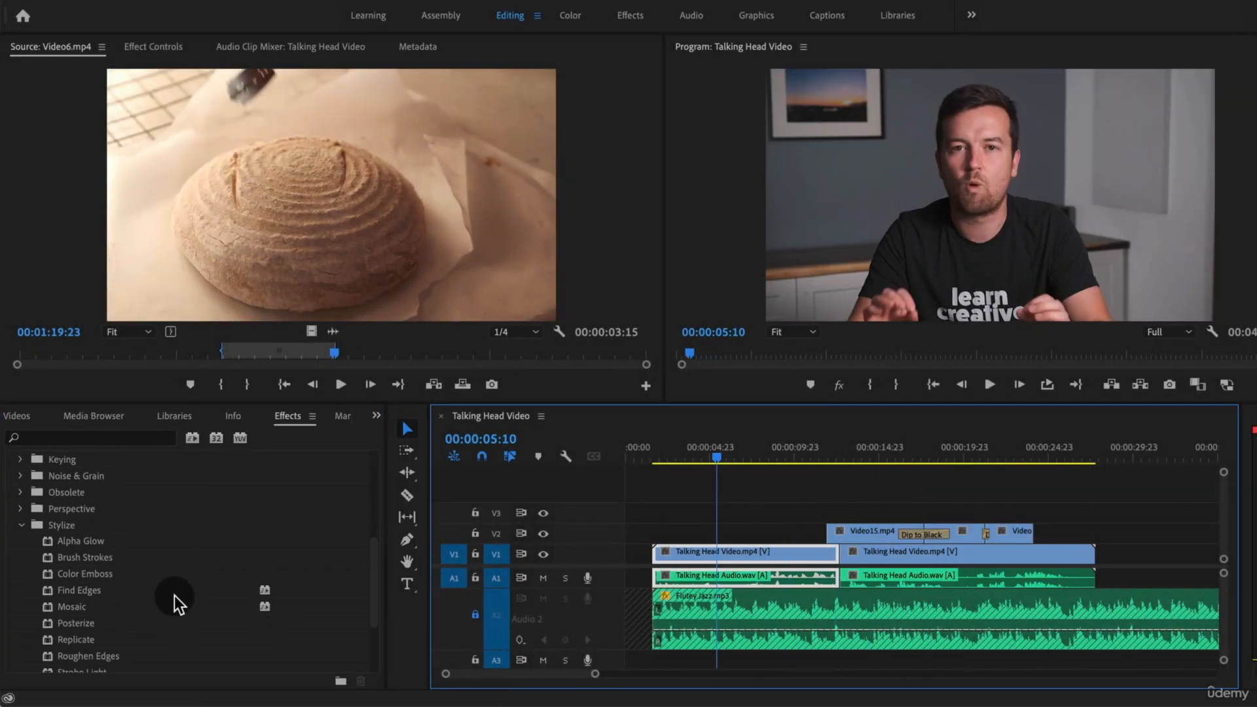
pyautogui.scroll(-2, 174, 597)
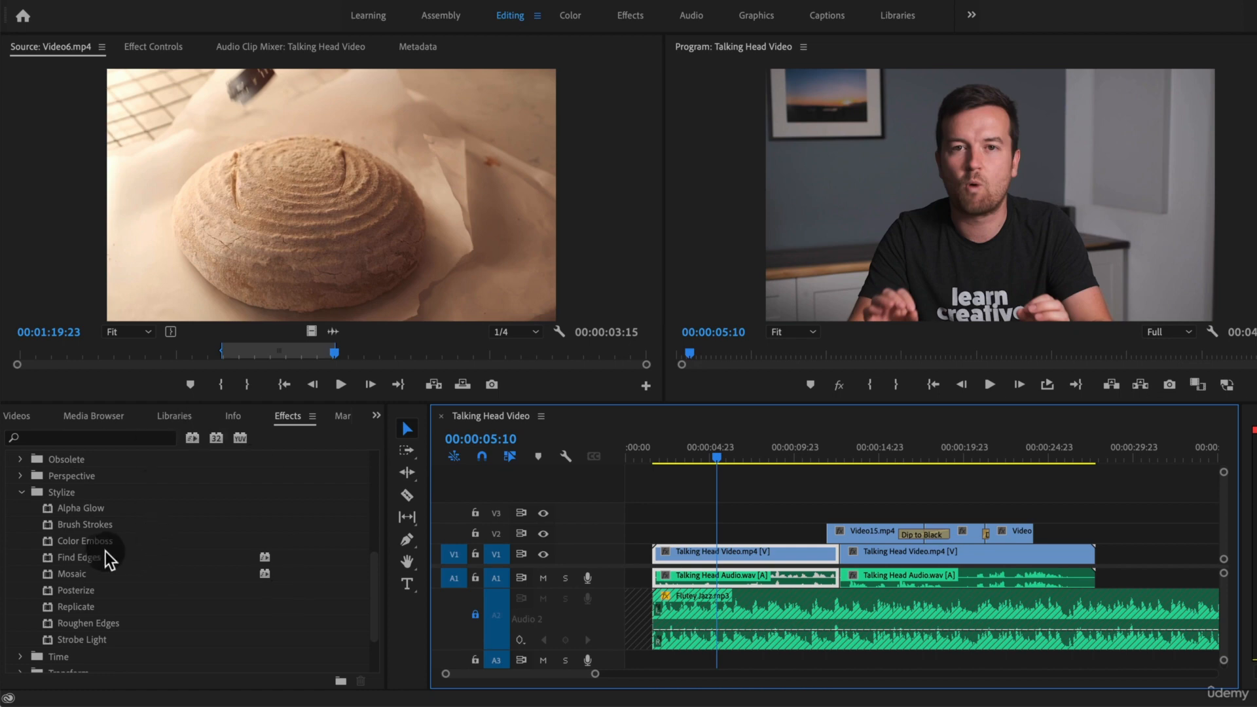
pyautogui.moveTo(89, 532)
pyautogui.mouseDown()
pyautogui.moveTo(502, 517)
pyautogui.moveTo(259, 541)
pyautogui.moveTo(718, 556)
pyautogui.mouseUp()
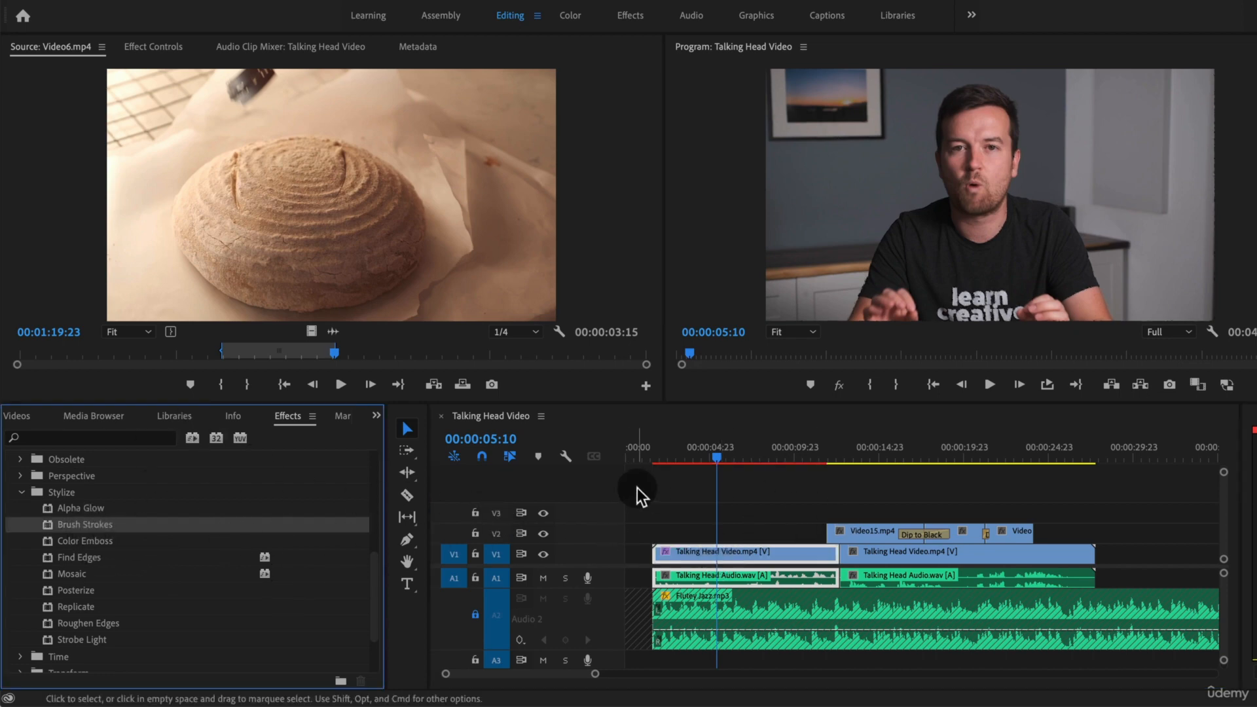
pyautogui.moveTo(727, 454); pyautogui.dragTo(741, 454)
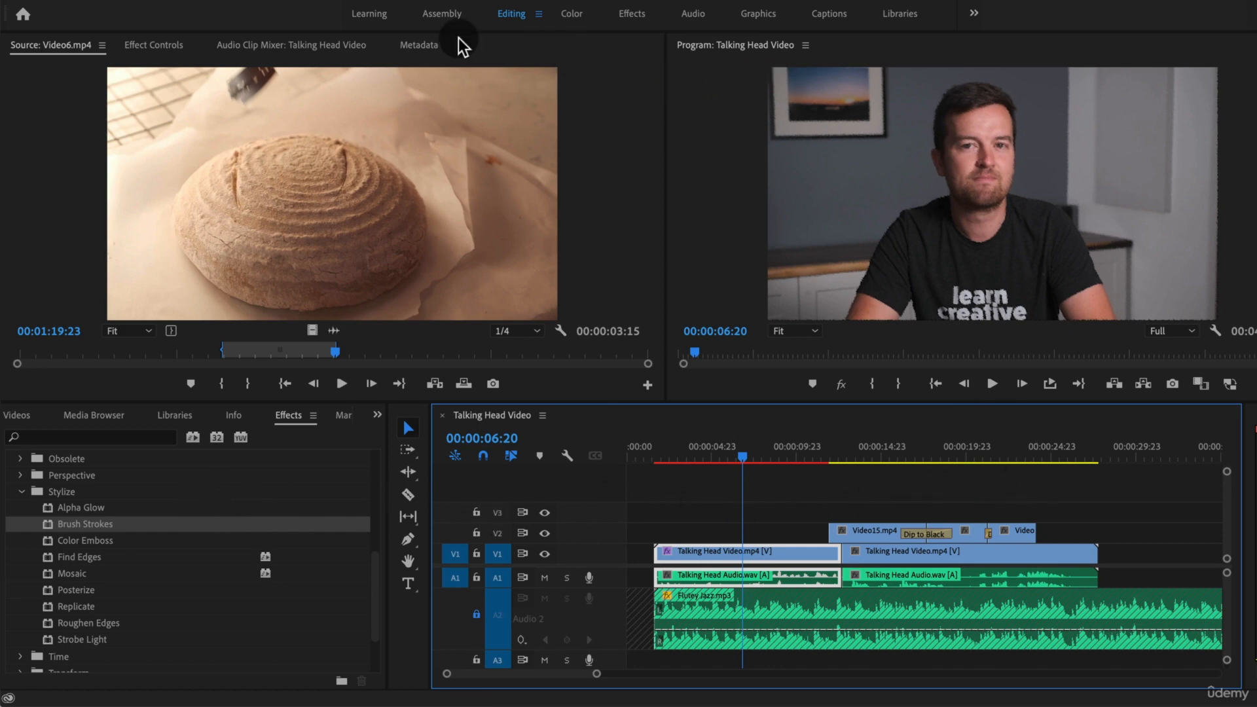
# Show the effect controls of the first talking head clip and look over its Motion, Opacity and Brush Strokes settings.
pyautogui.click(150, 43)
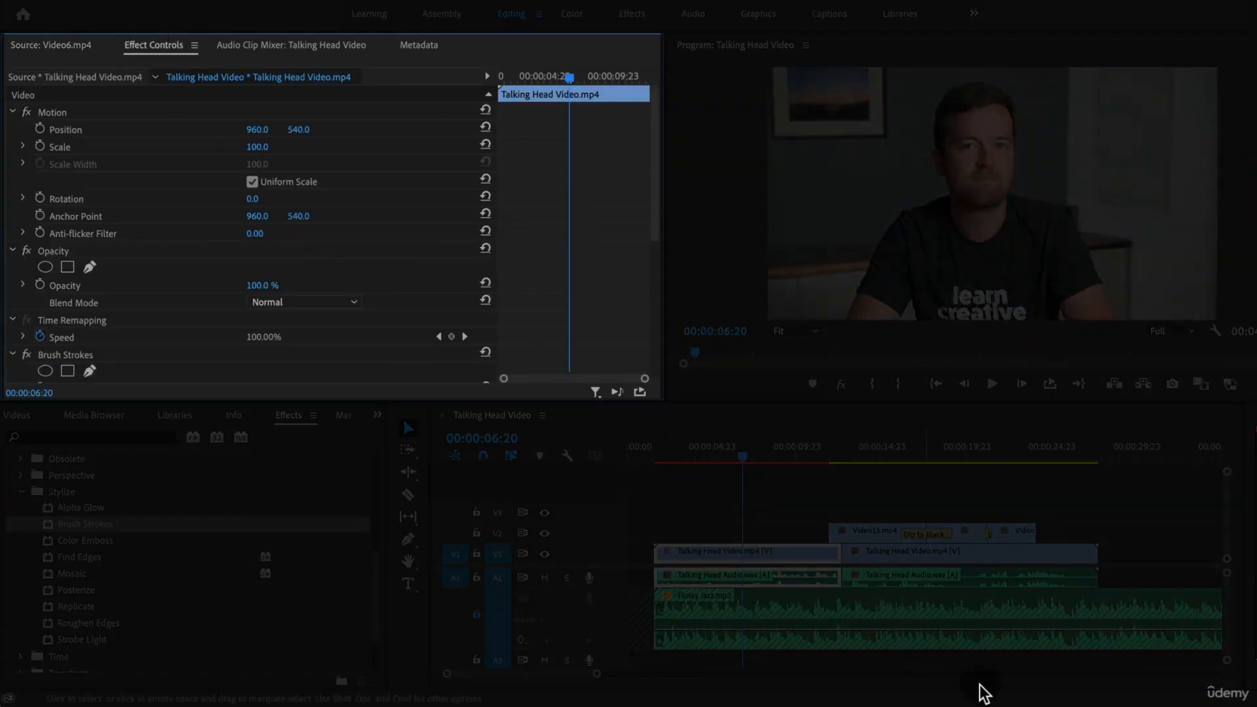
pyautogui.click(685, 530)
pyautogui.click(708, 561)
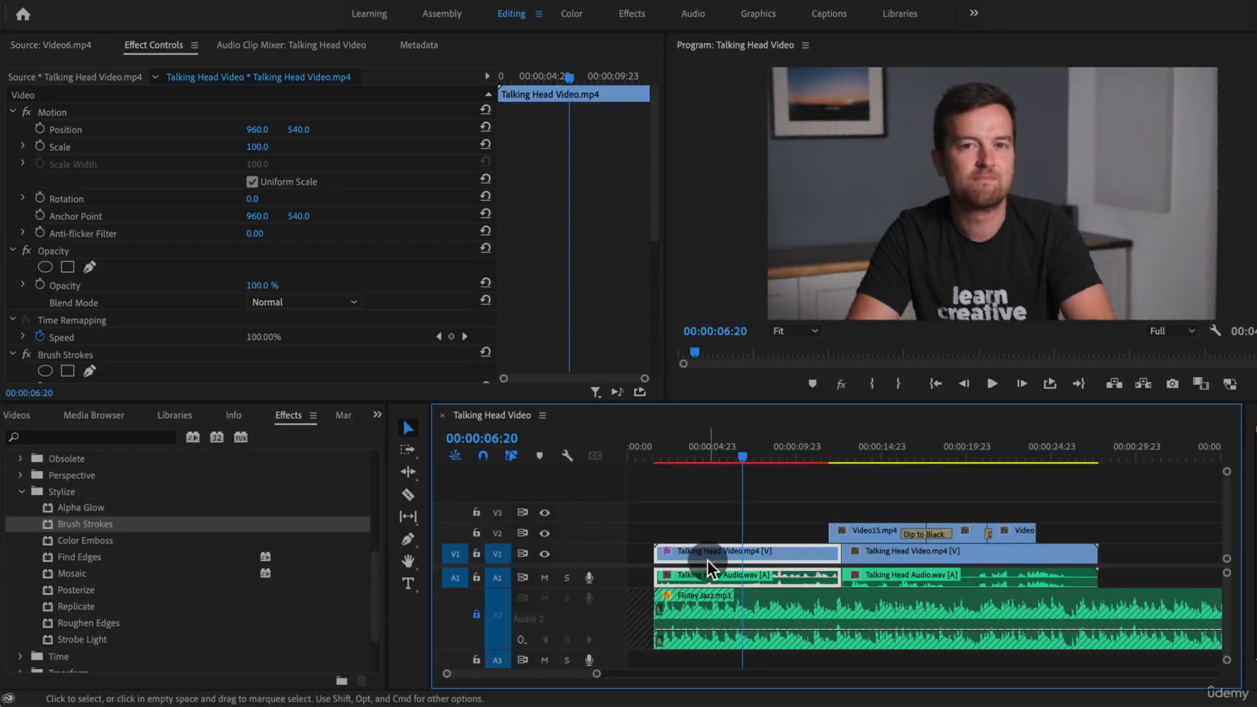
pyautogui.scroll(-3, 608, 223)
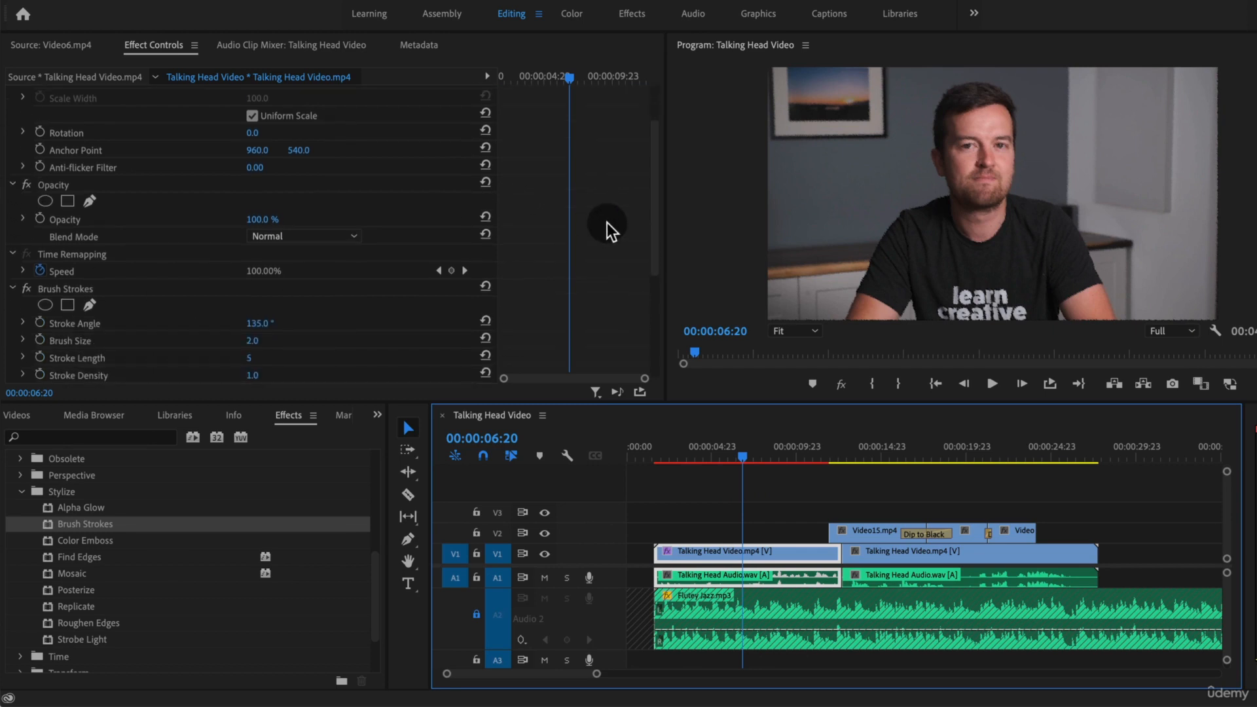
pyautogui.scroll(3, 607, 222)
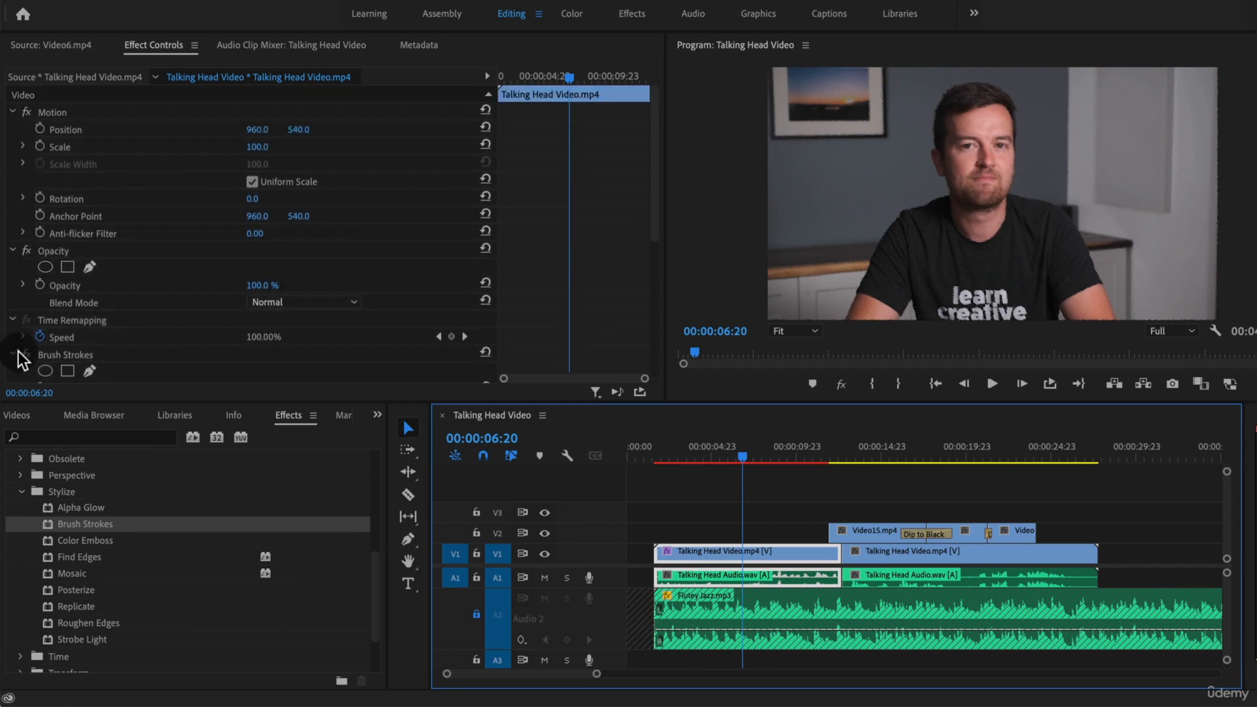
pyautogui.scroll(-3, 628, 216)
pyautogui.scroll(3, 630, 197)
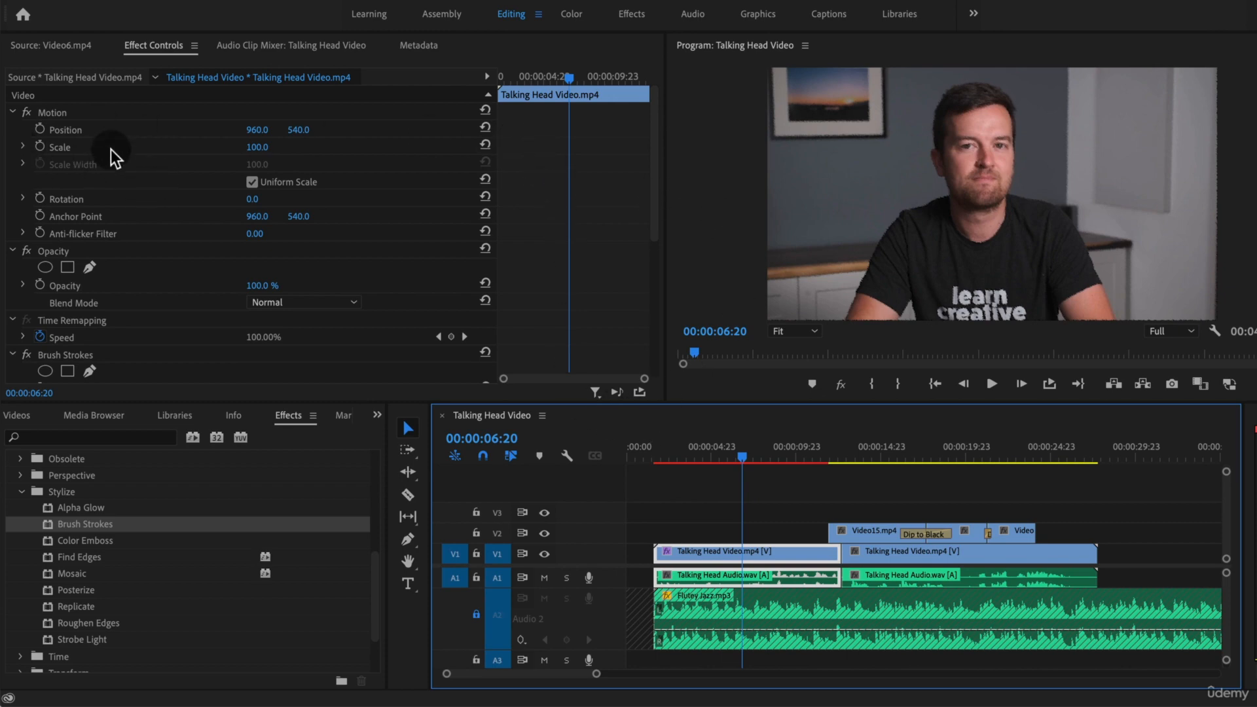
# Try scaling the first talking head clip up and down, and undo the scale change.
pyautogui.moveTo(257, 146); pyautogui.dragTo(292, 147)
pyautogui.moveTo(483, 85); pyautogui.dragTo(437, 85)
pyautogui.press('super+z')
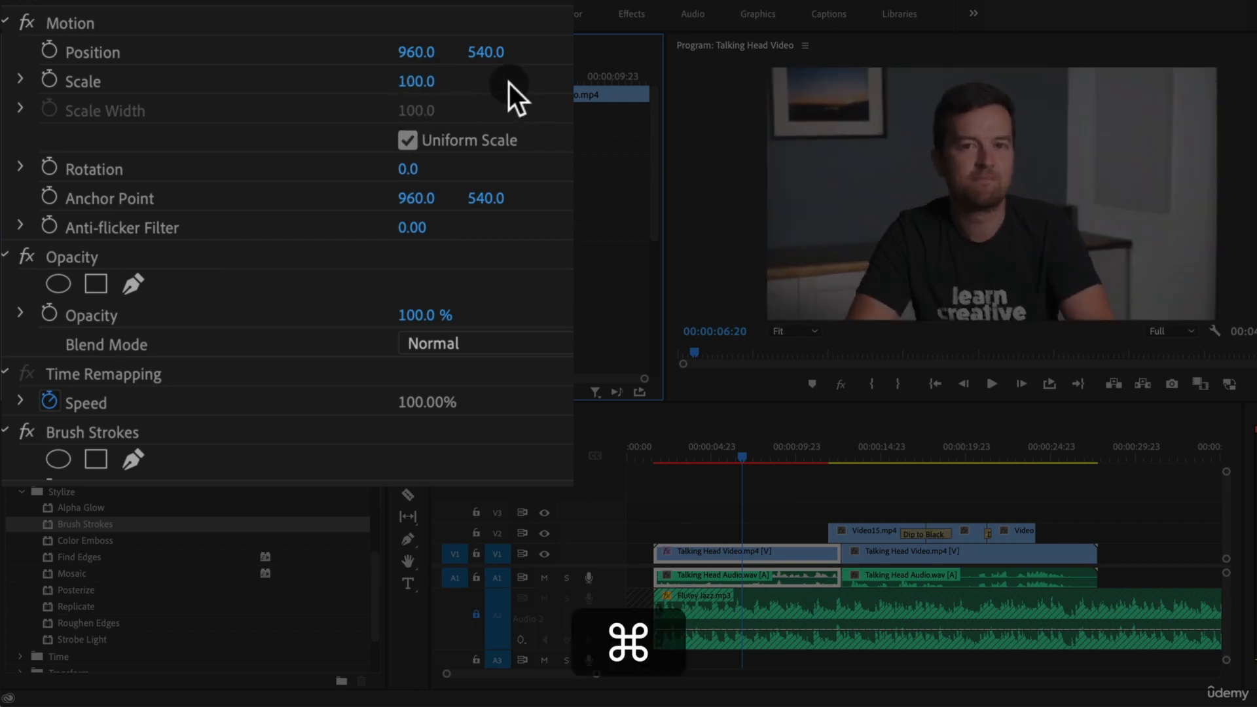
# Set the first talking head clip's Scale to 114 and its horizontal Position to 877, leaving Opacity at 100%.
pyautogui.moveTo(424, 64); pyautogui.dragTo(225, 64)
pyautogui.press('super+z')
pyautogui.moveTo(432, 89); pyautogui.dragTo(417, 53)
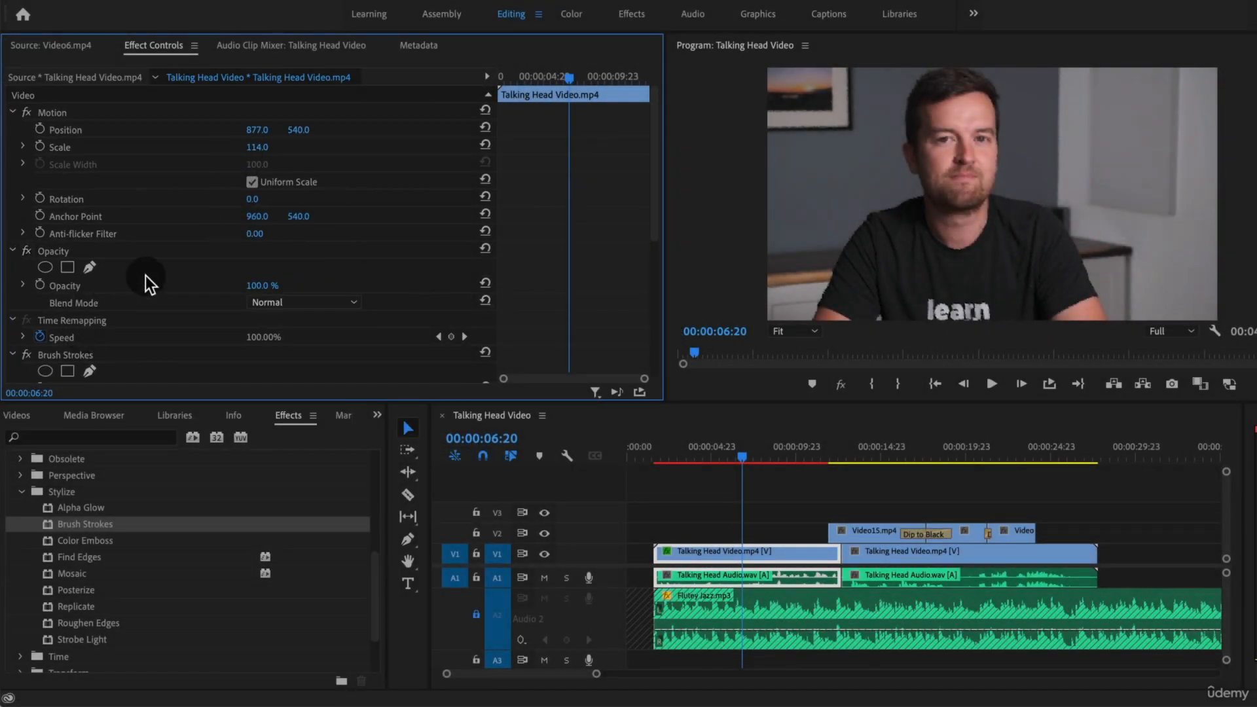
pyautogui.moveTo(264, 286)
pyautogui.mouseDown()
pyautogui.moveTo(196, 286)
pyautogui.moveTo(263, 286)
pyautogui.mouseUp()
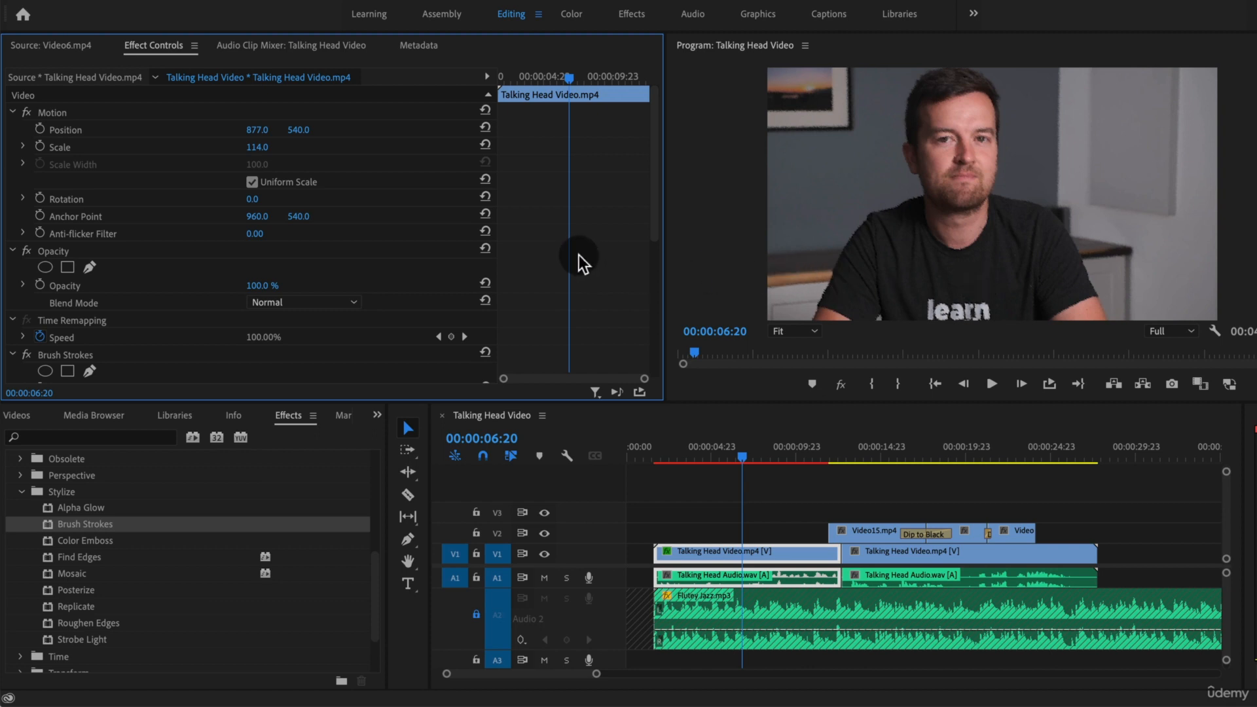
# Select the clip's Brush Strokes effect and set its Brush Size to 5.0.
pyautogui.click(65, 351)
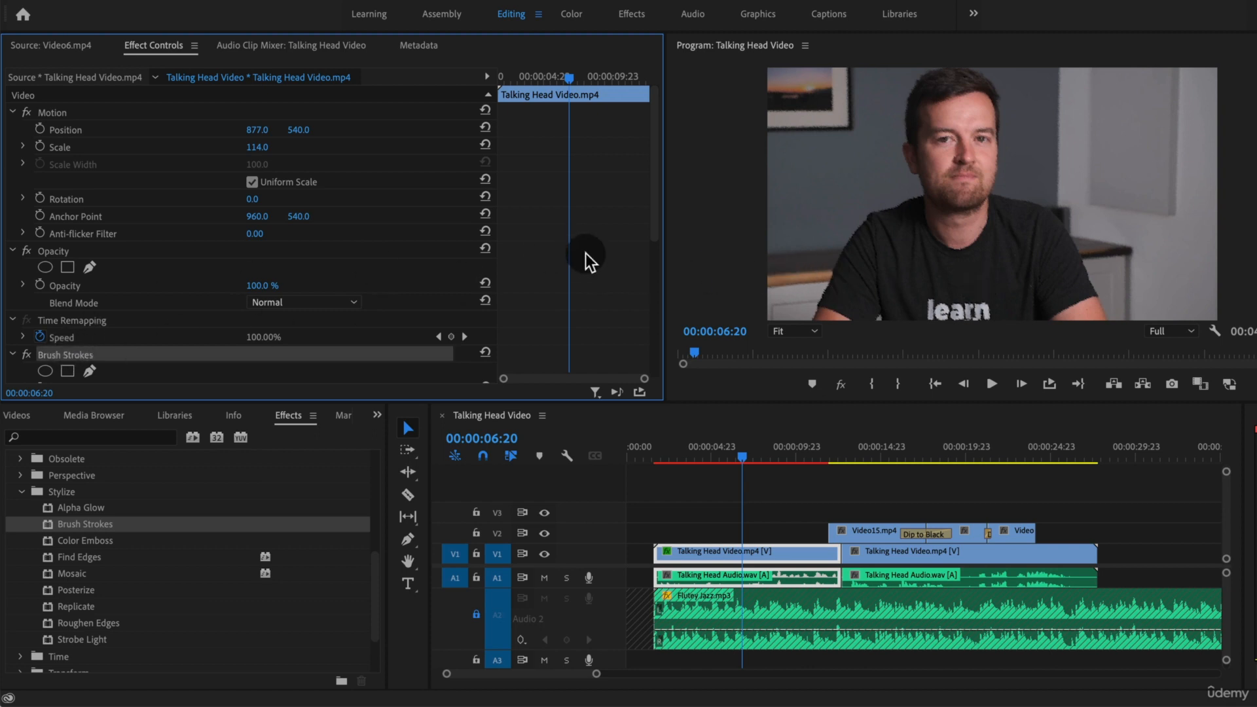
pyautogui.scroll(-4, 590, 263)
pyautogui.scroll(-2, 589, 263)
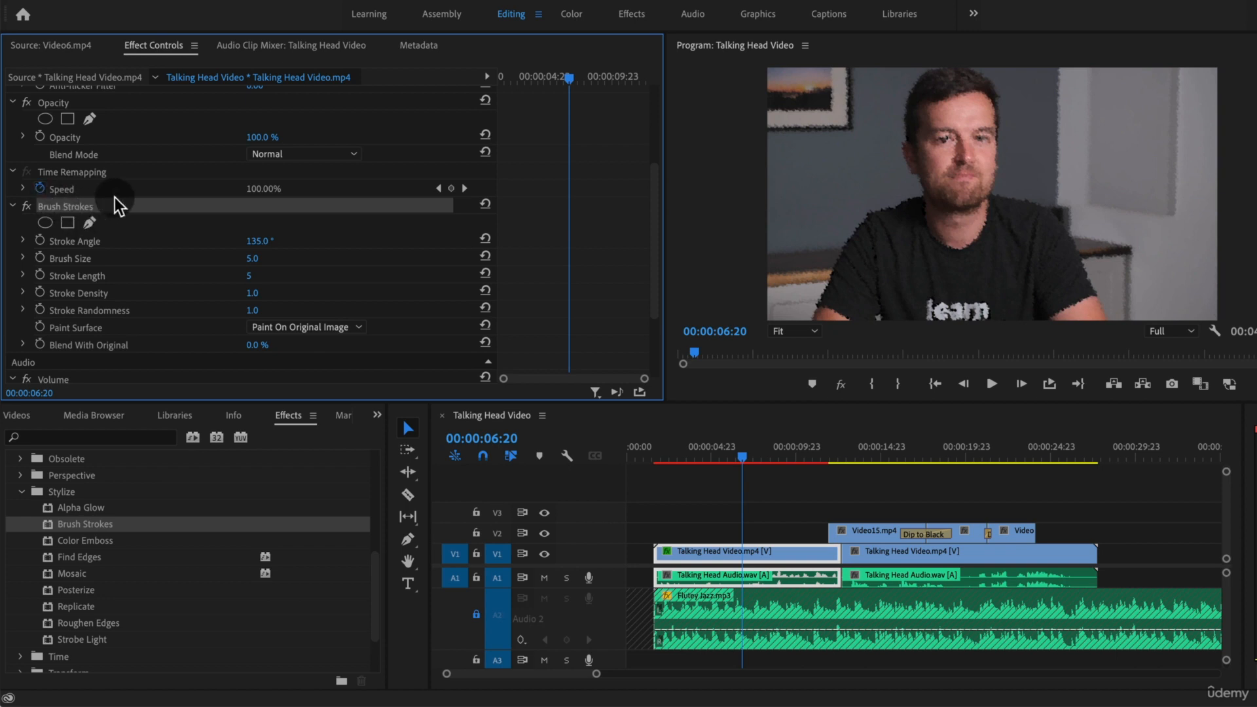
# Delete the Brush Strokes effect from the first talking head clip and undo the deletion.
pyautogui.press('BackSpace')
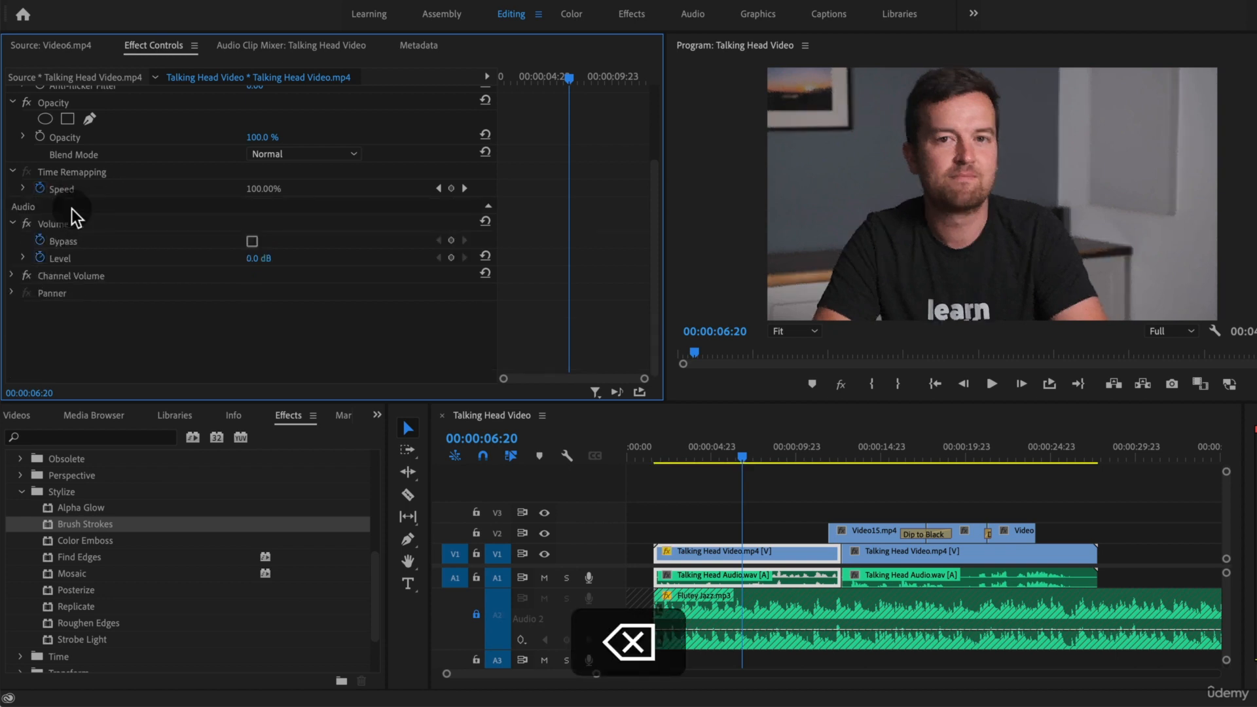
pyautogui.press('super+z')
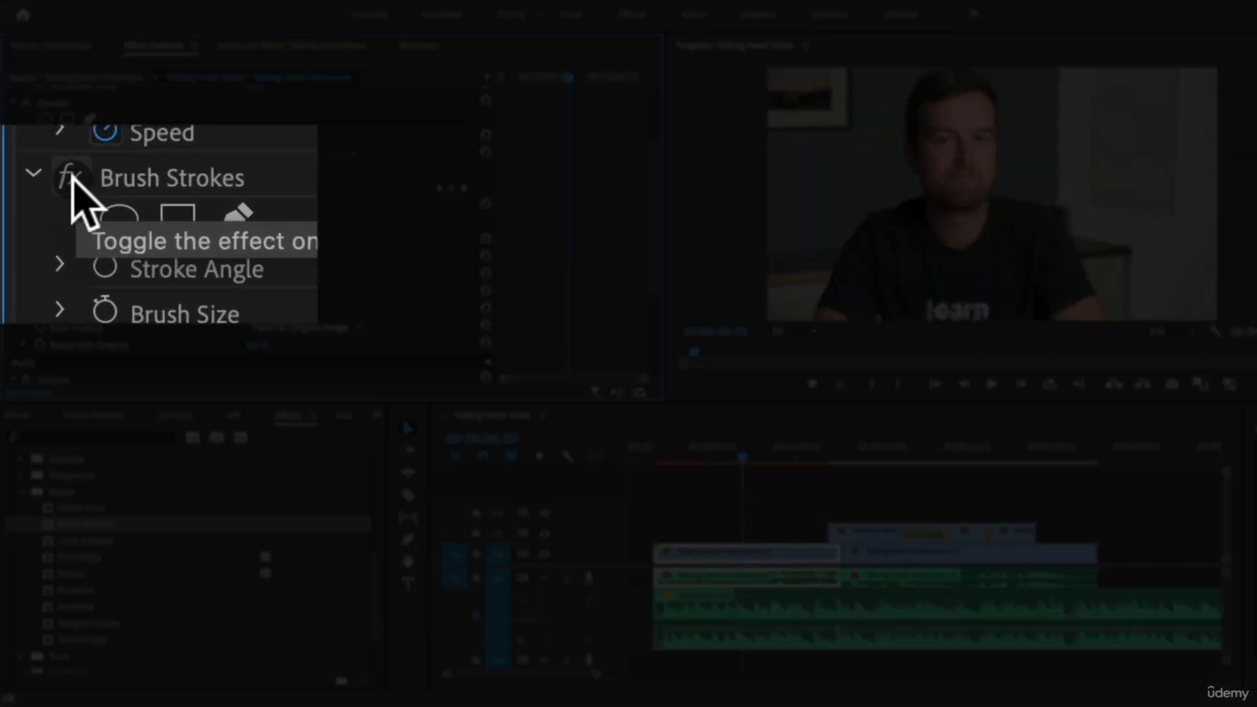
# Toggle the Brush Strokes effect off and back on, and delete it from the first talking head clip.
pyautogui.click(72, 181)
pyautogui.click(72, 181)
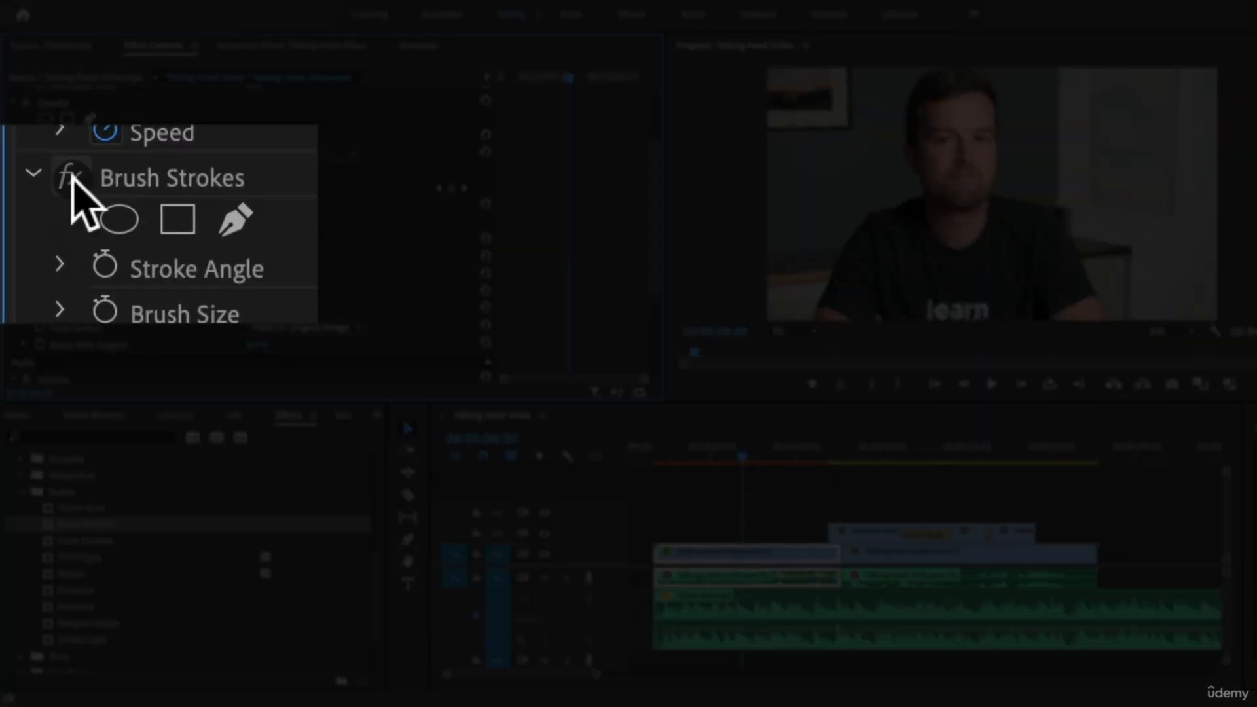
pyautogui.click(245, 178)
pyautogui.press('BackSpace')
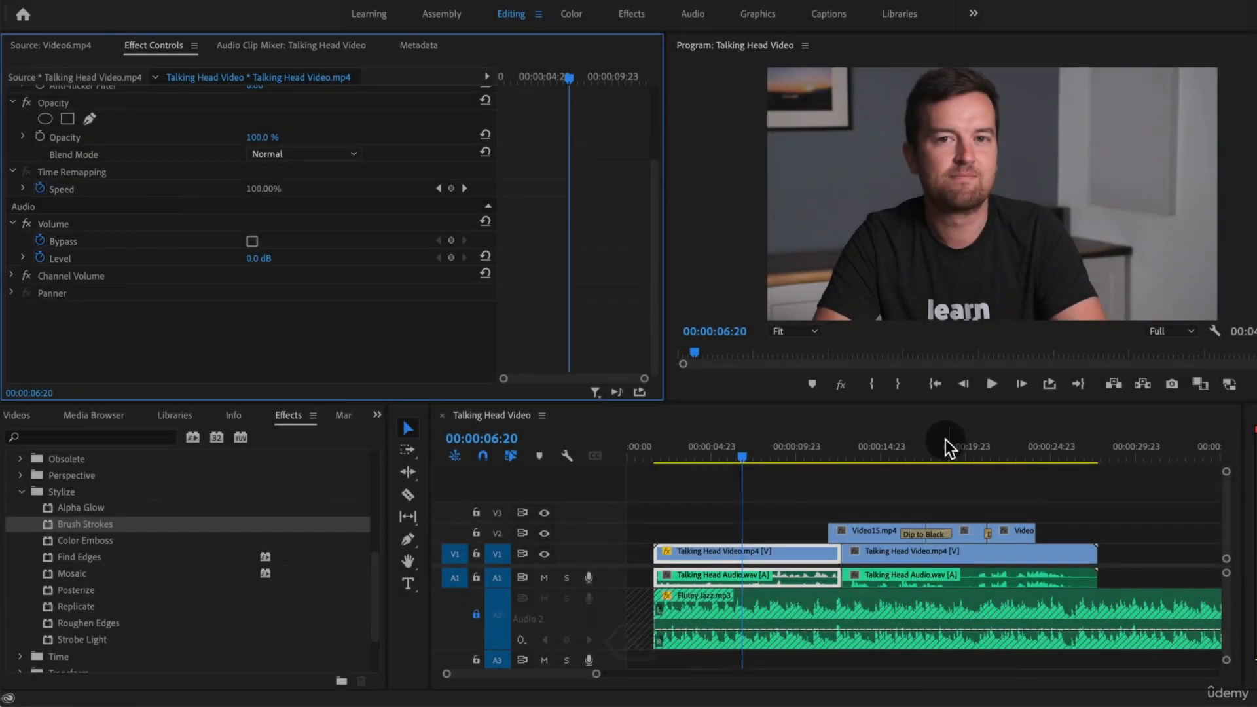
# Collapse the Stylize and Video Effects folders and review the first talking head clip's remaining effect parameters.
pyautogui.click(21, 492)
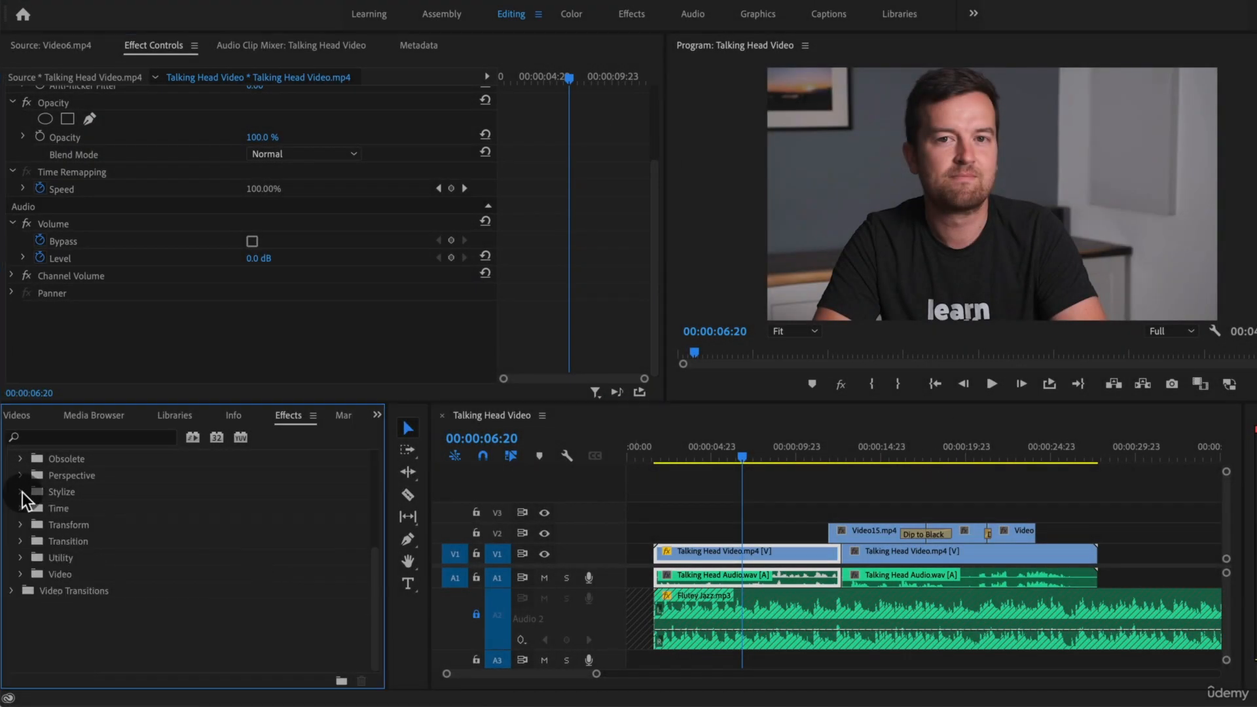
pyautogui.scroll(5, 252, 557)
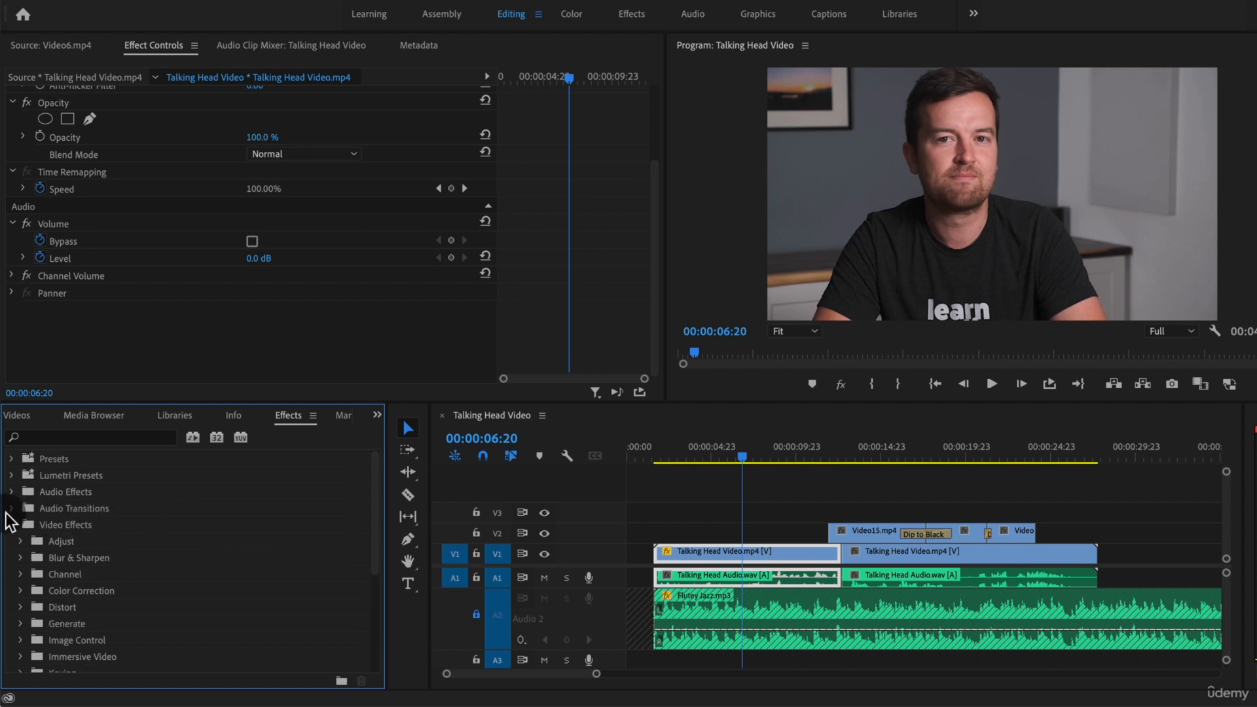
pyautogui.click(12, 524)
pyautogui.scroll(4, 563, 318)
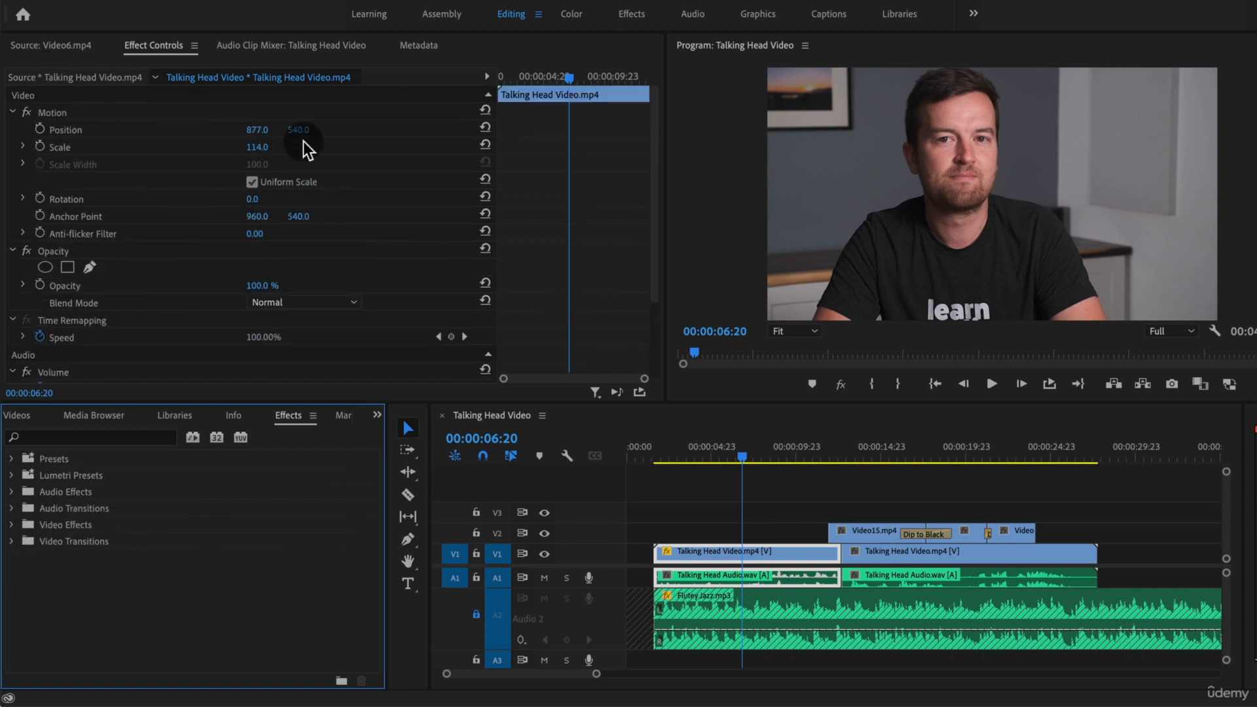
pyautogui.scroll(-3, 615, 183)
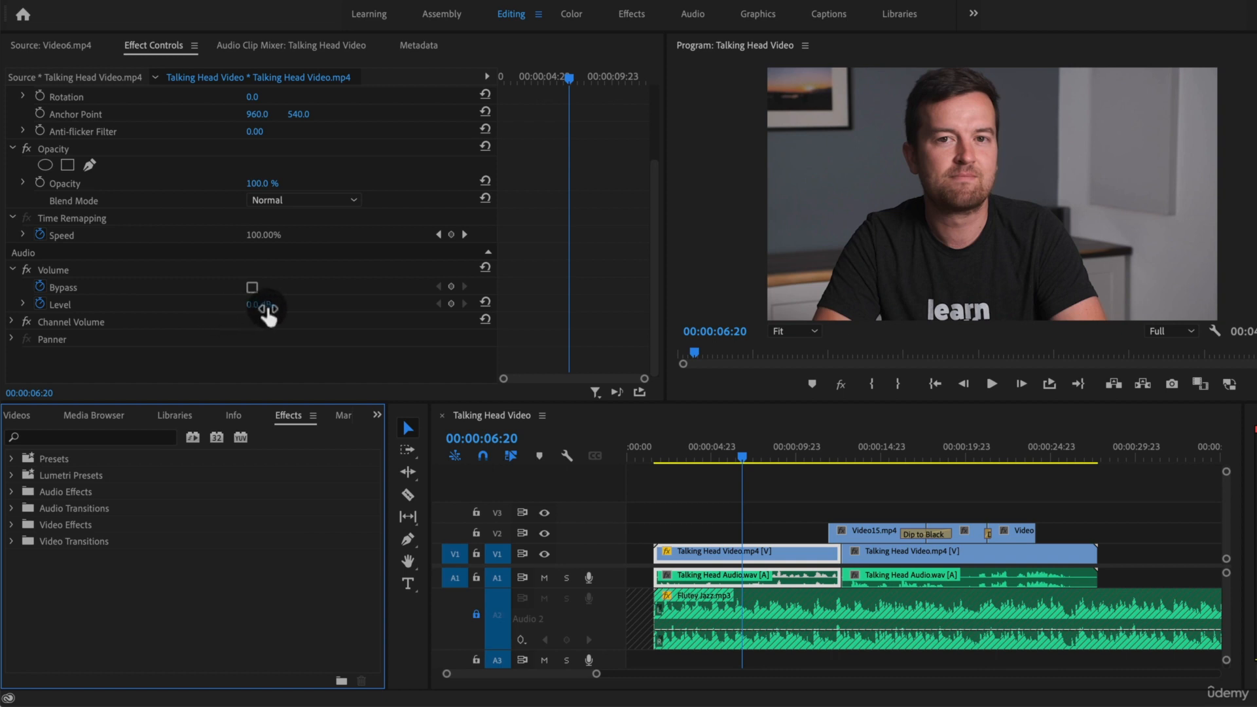
# Deselect the clips, show the Essential Sound panel, and narrow Effect Controls to give the program monitor and Essential Sound more width.
pyautogui.click(964, 510)
pyautogui.press('-')
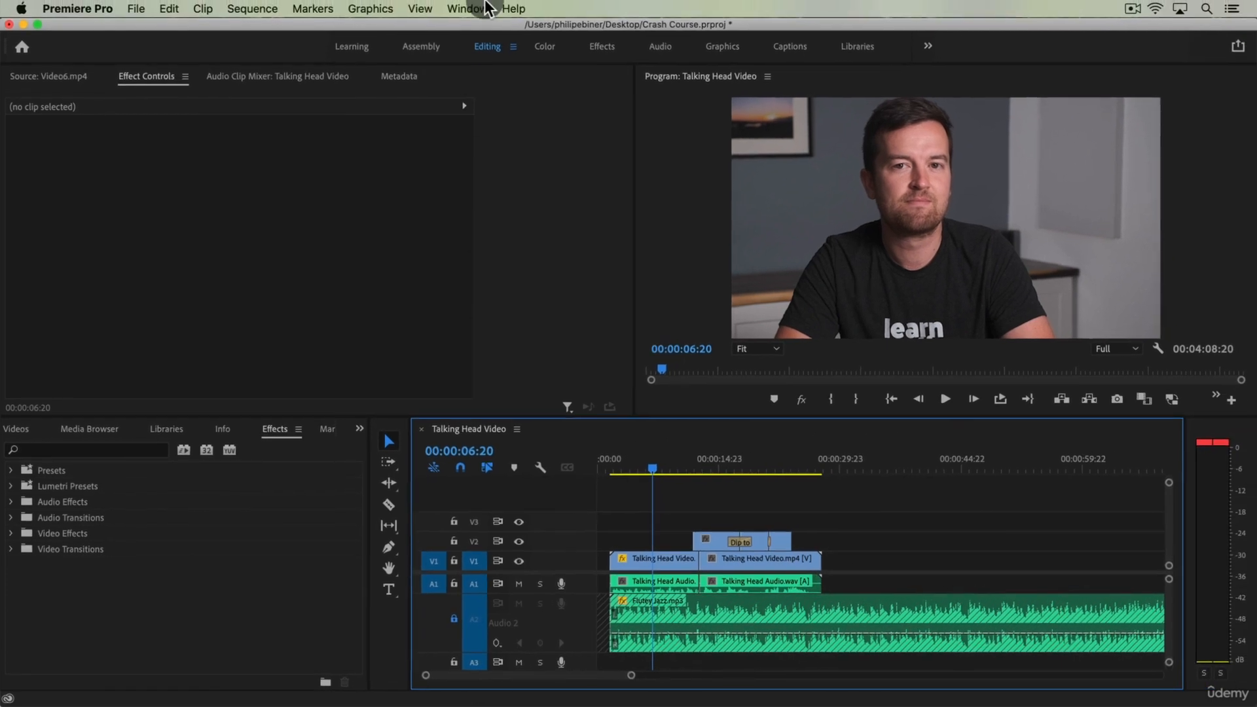
pyautogui.click(480, 8)
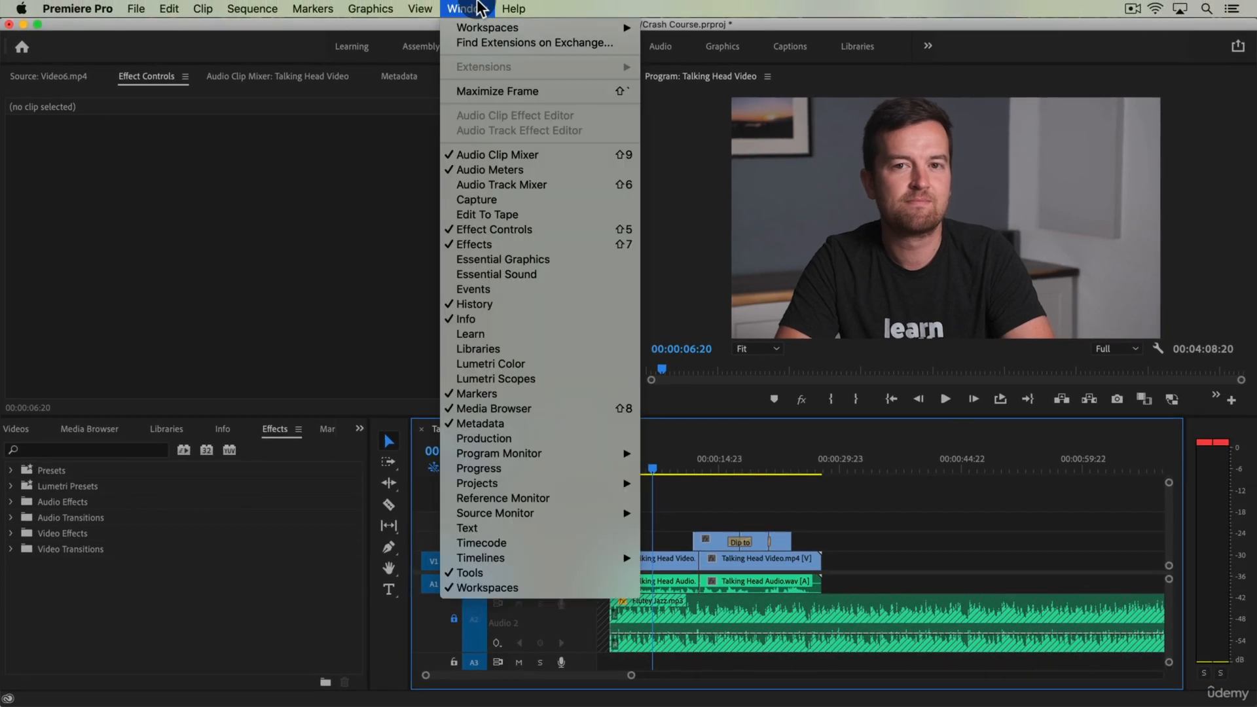
pyautogui.click(492, 274)
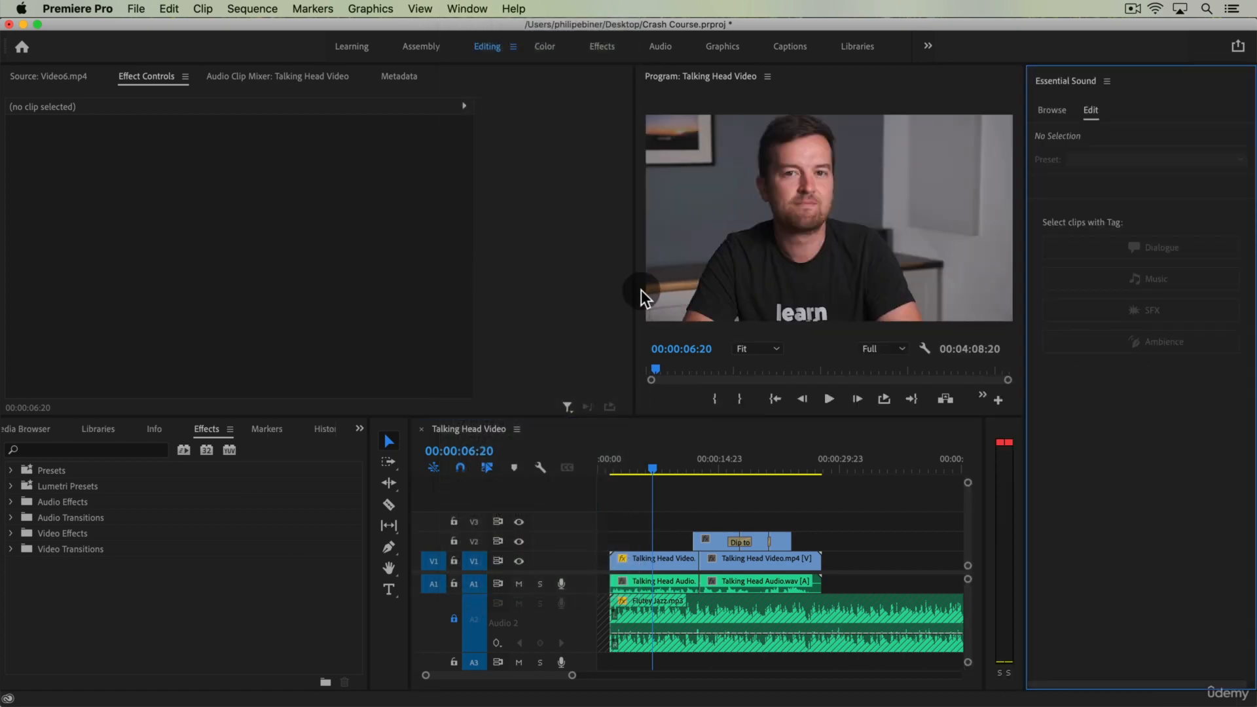
pyautogui.moveTo(634, 292); pyautogui.dragTo(460, 289)
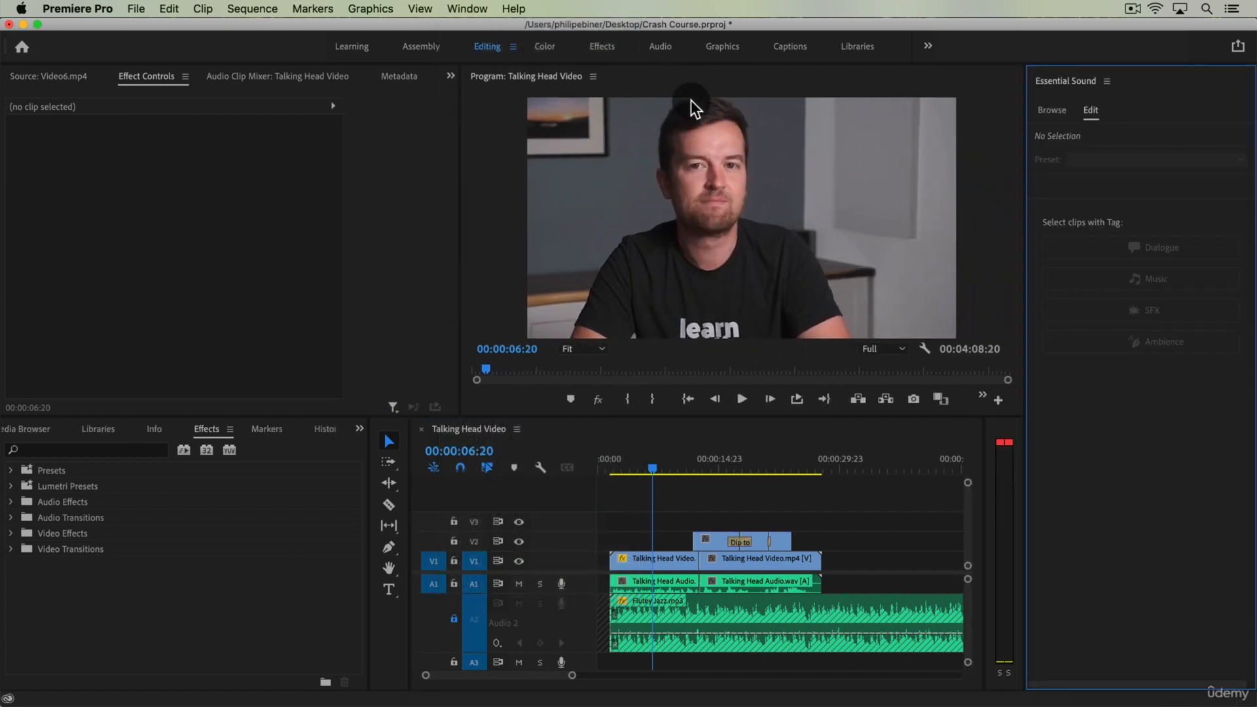
pyautogui.moveTo(462, 163); pyautogui.dragTo(368, 178)
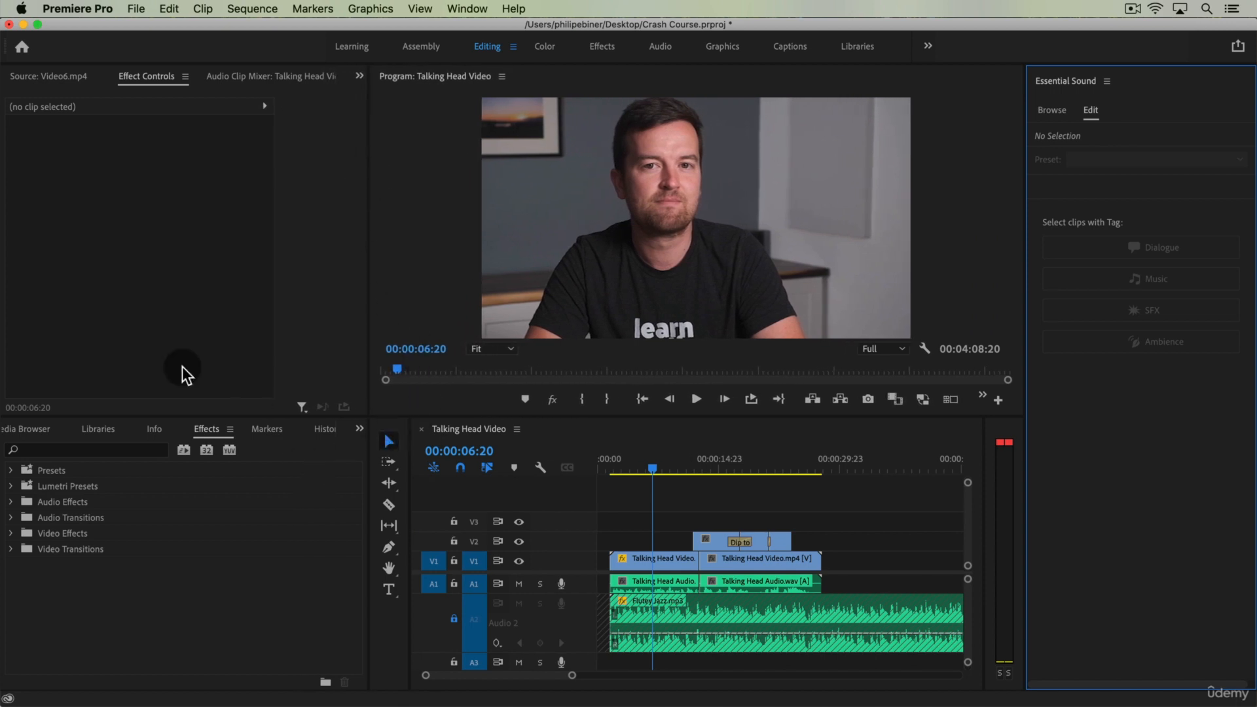
pyautogui.moveTo(1037, 148); pyautogui.dragTo(917, 172)
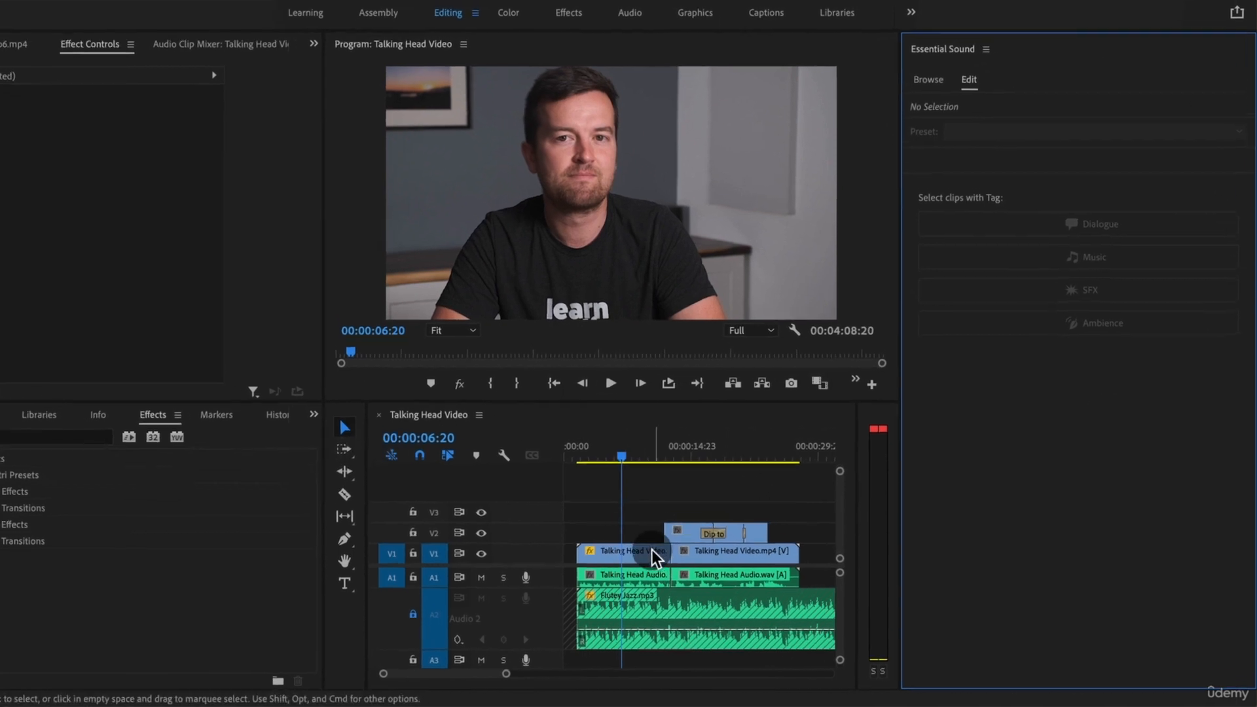
# Tag both talking head audio clips as Dialogue in Essential Sound and auto-match their loudness.
pyautogui.click(593, 576)
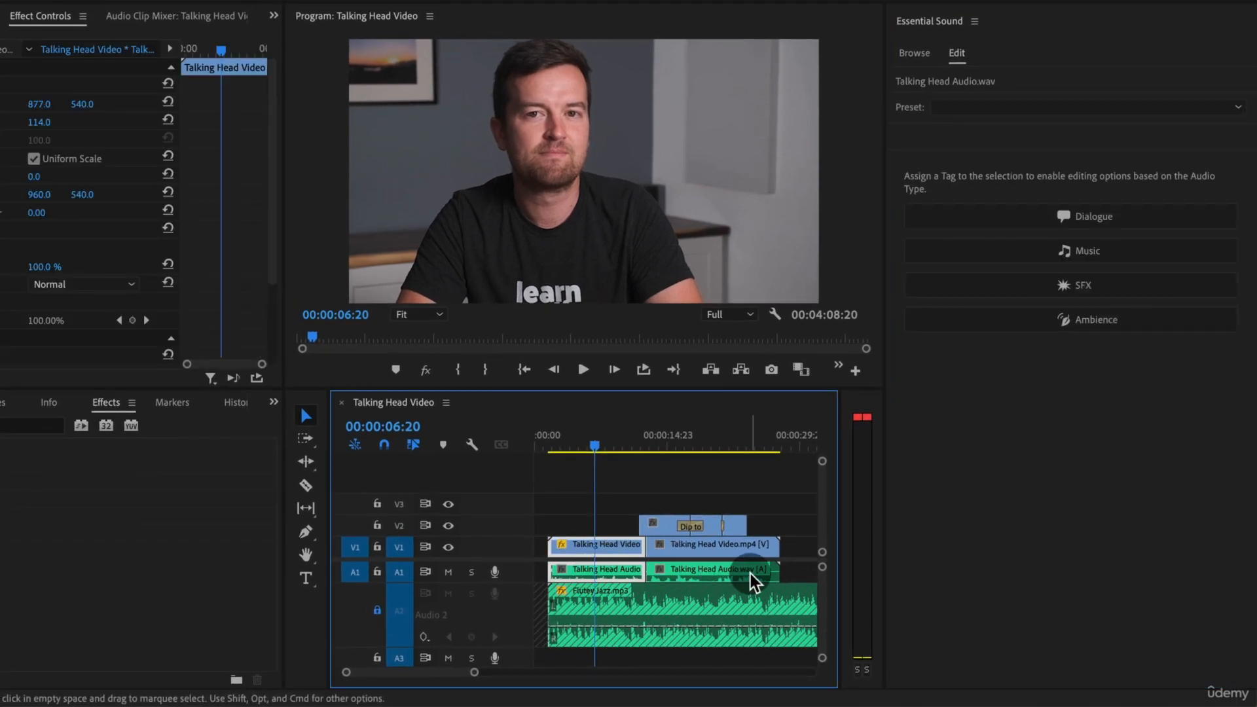
pyautogui.click(691, 576)
pyautogui.keyDown('shift'); pyautogui.click(615, 545); pyautogui.keyUp('shift')
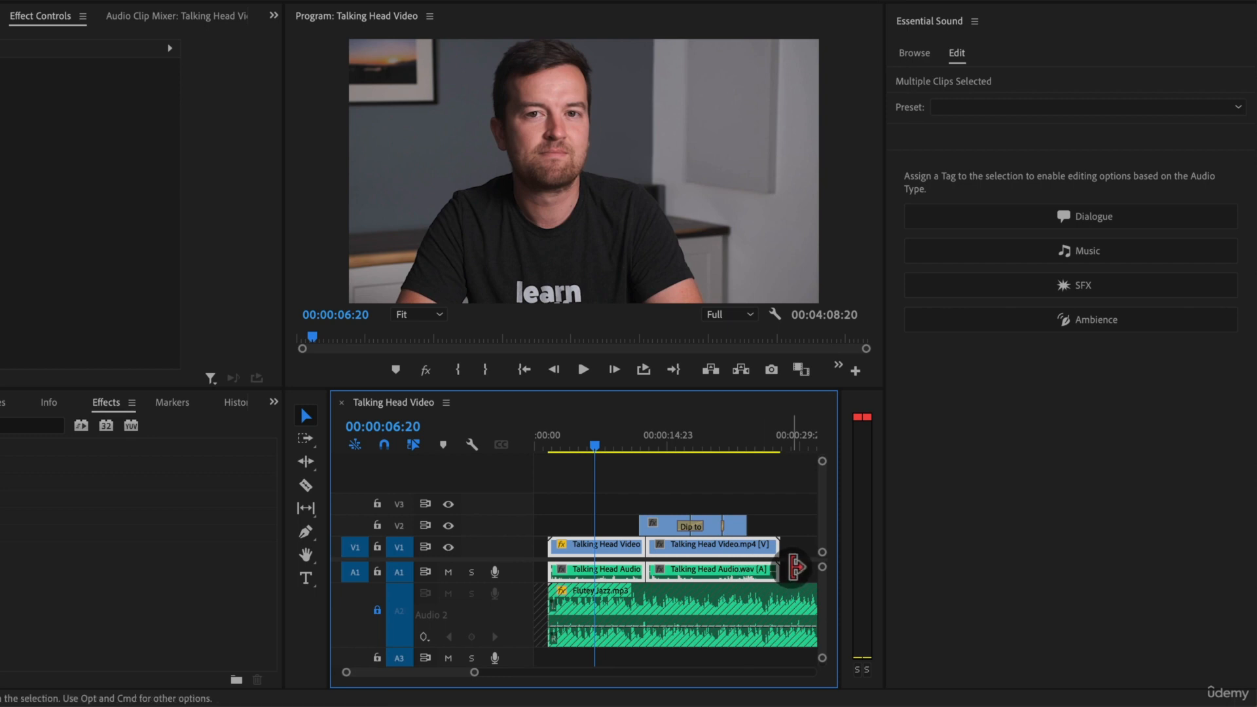
pyautogui.click(799, 578)
pyautogui.moveTo(802, 581); pyautogui.dragTo(550, 562)
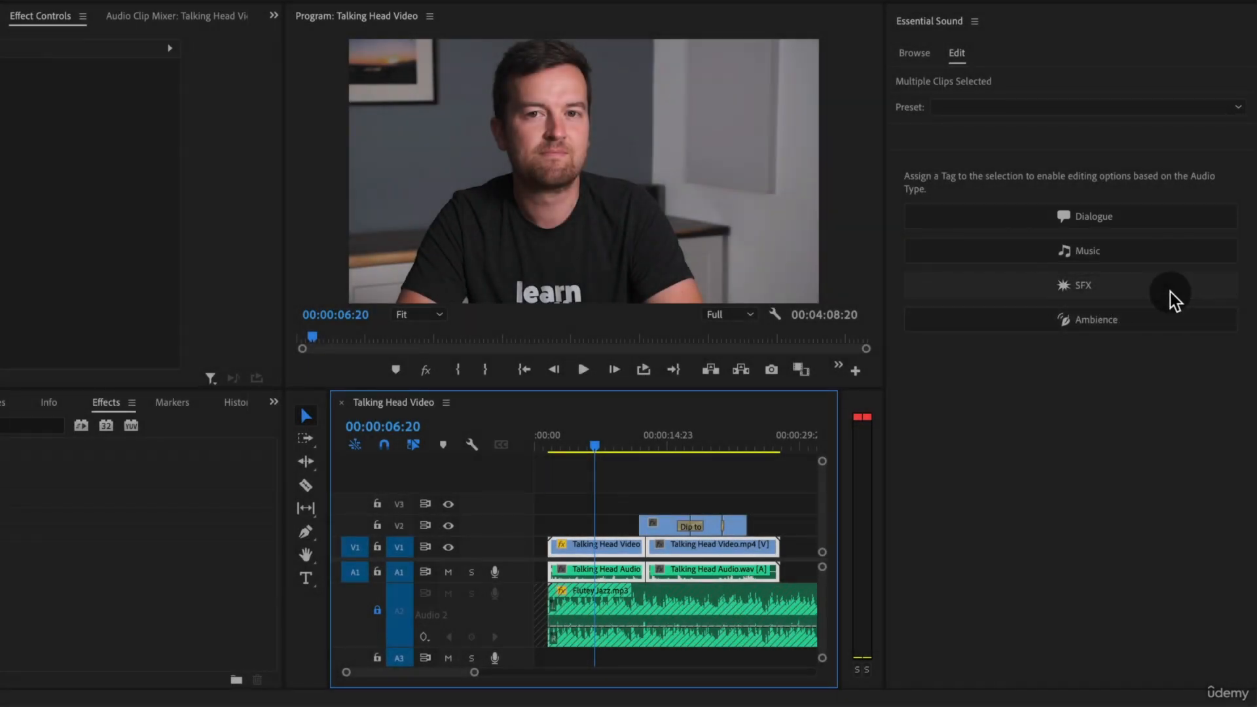
pyautogui.click(1014, 218)
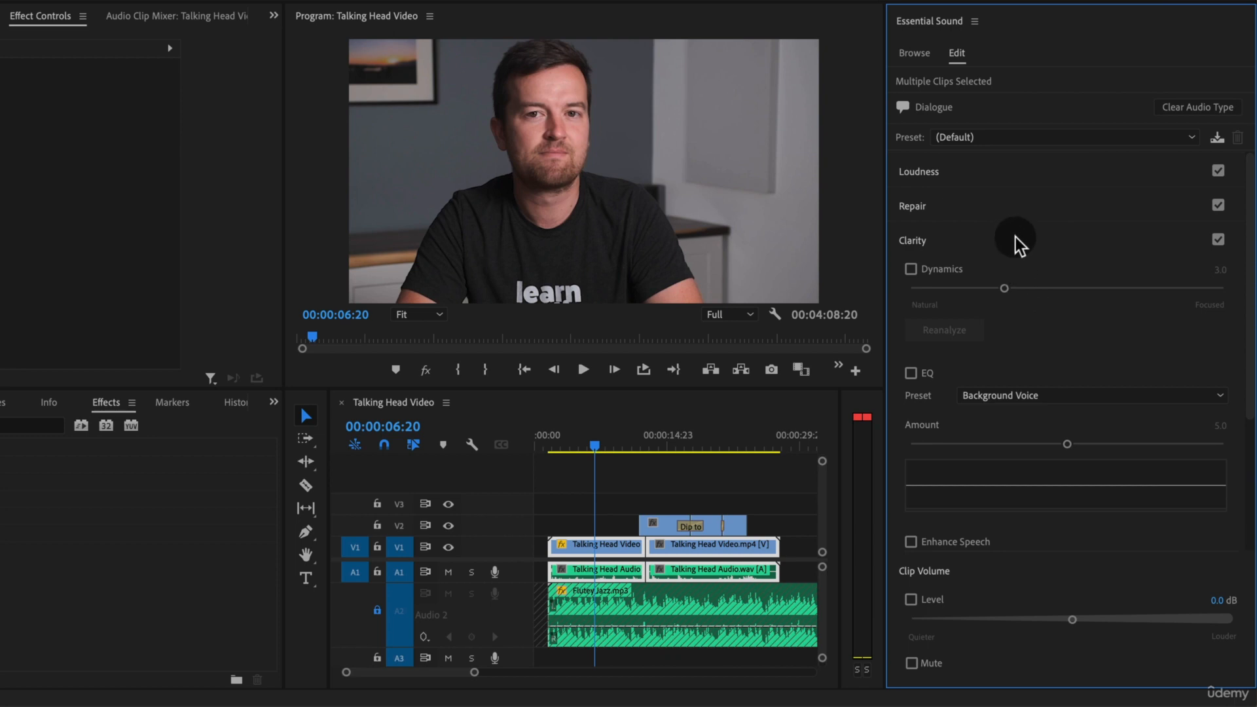
pyautogui.click(969, 182)
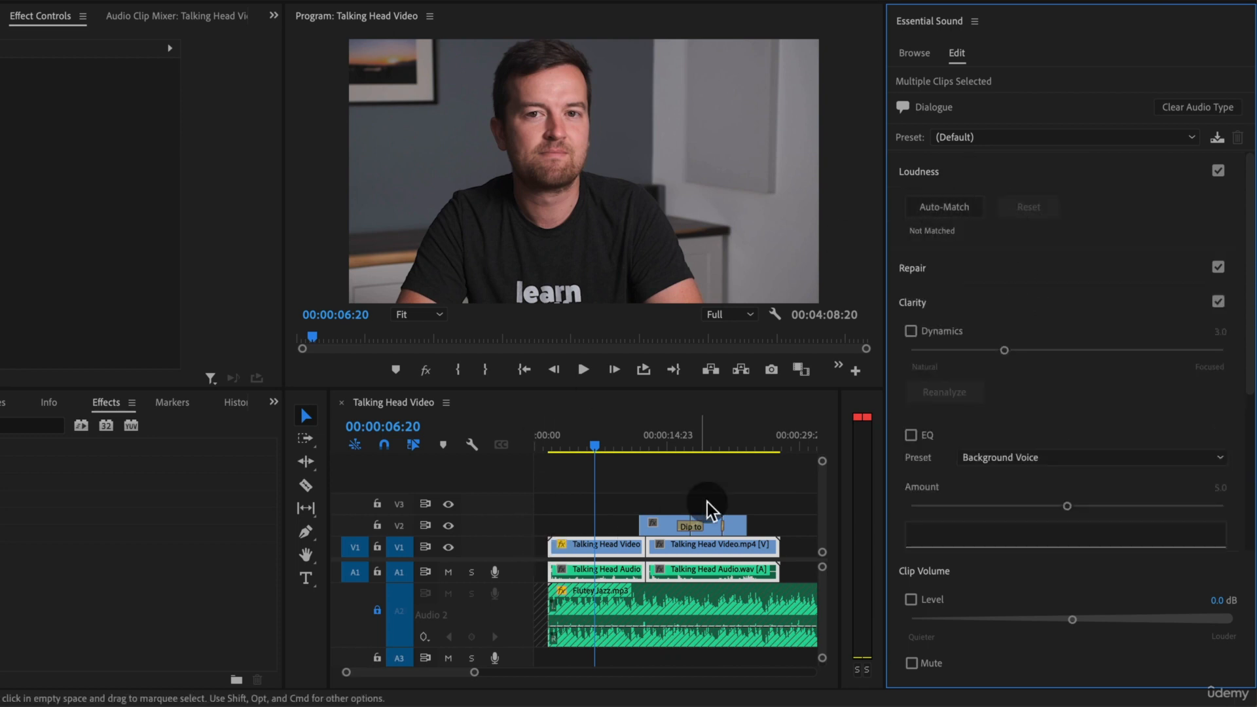
pyautogui.click(965, 209)
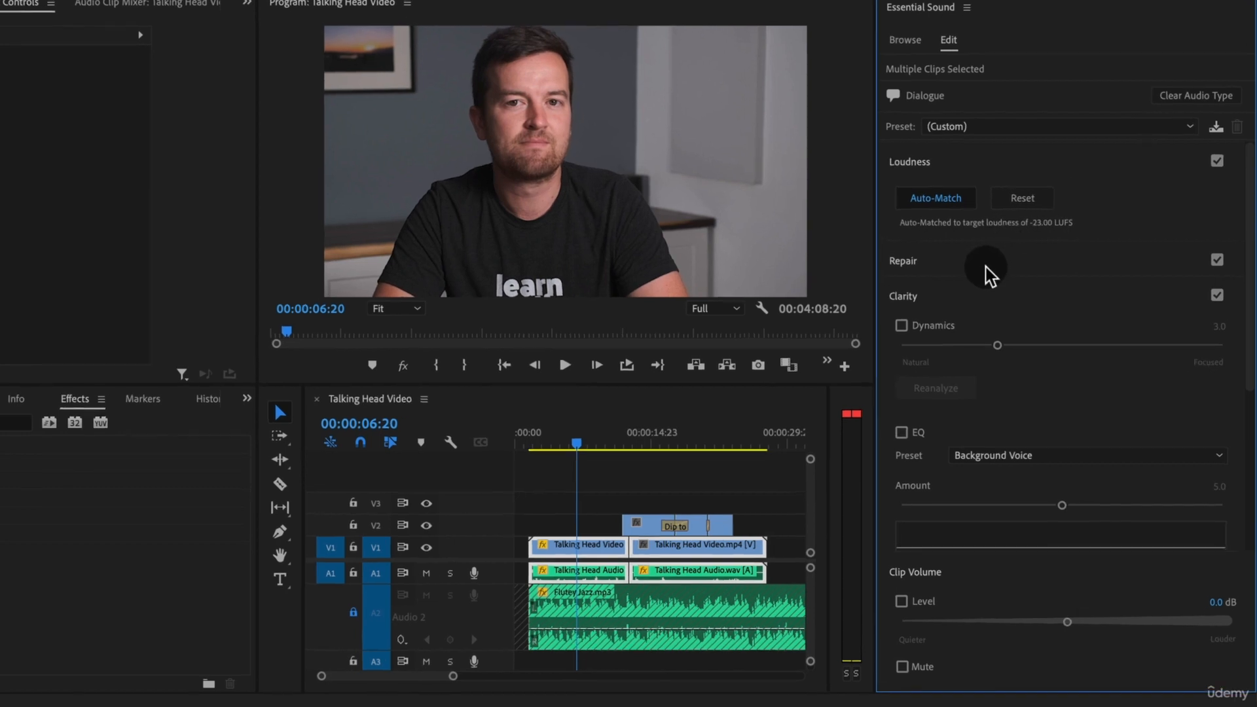
# Enable the Repair options Reduce Noise at 2.5 and Reduce Reverb at 3.7 for both talking head clips.
pyautogui.click(987, 265)
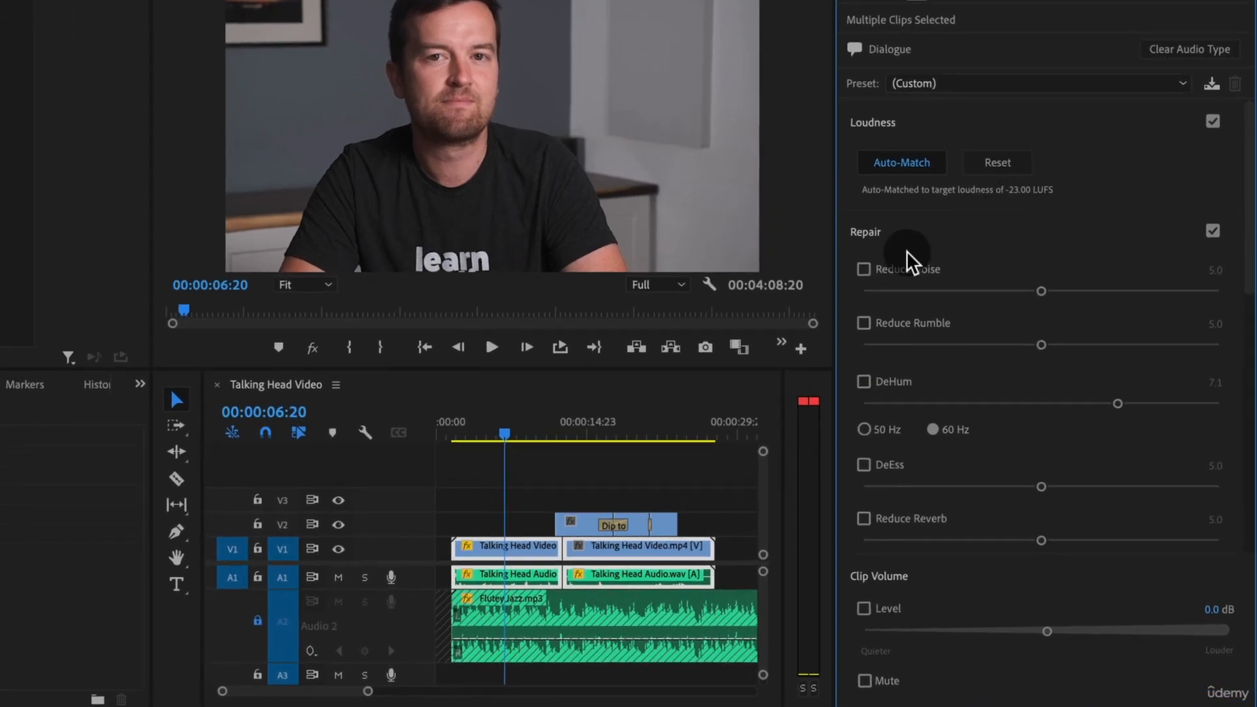
pyautogui.click(907, 268)
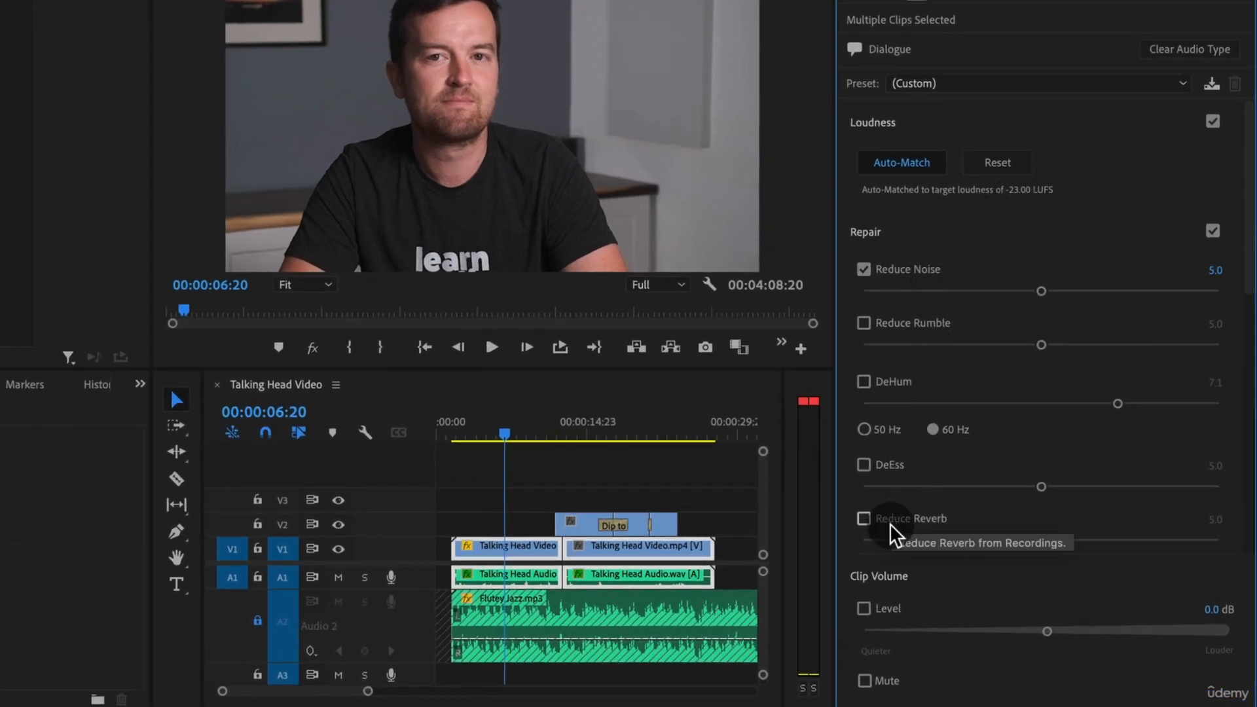
pyautogui.click(908, 521)
pyautogui.moveTo(1041, 291); pyautogui.dragTo(951, 292)
pyautogui.moveTo(1041, 546); pyautogui.dragTo(988, 553)
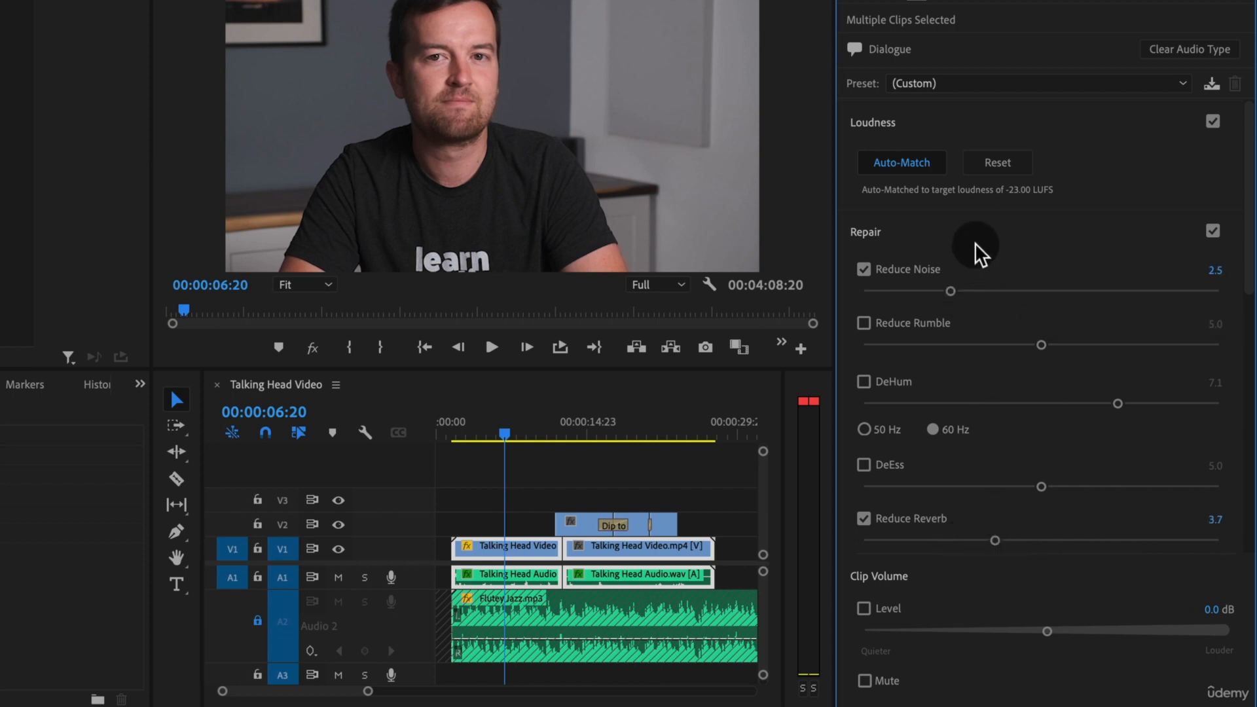
# Enable EQ for the dialogue with the Vocal Presence preset at an amount of 1.3, and play back the result.
pyautogui.moveTo(1250, 160); pyautogui.dragTo(1235, 339)
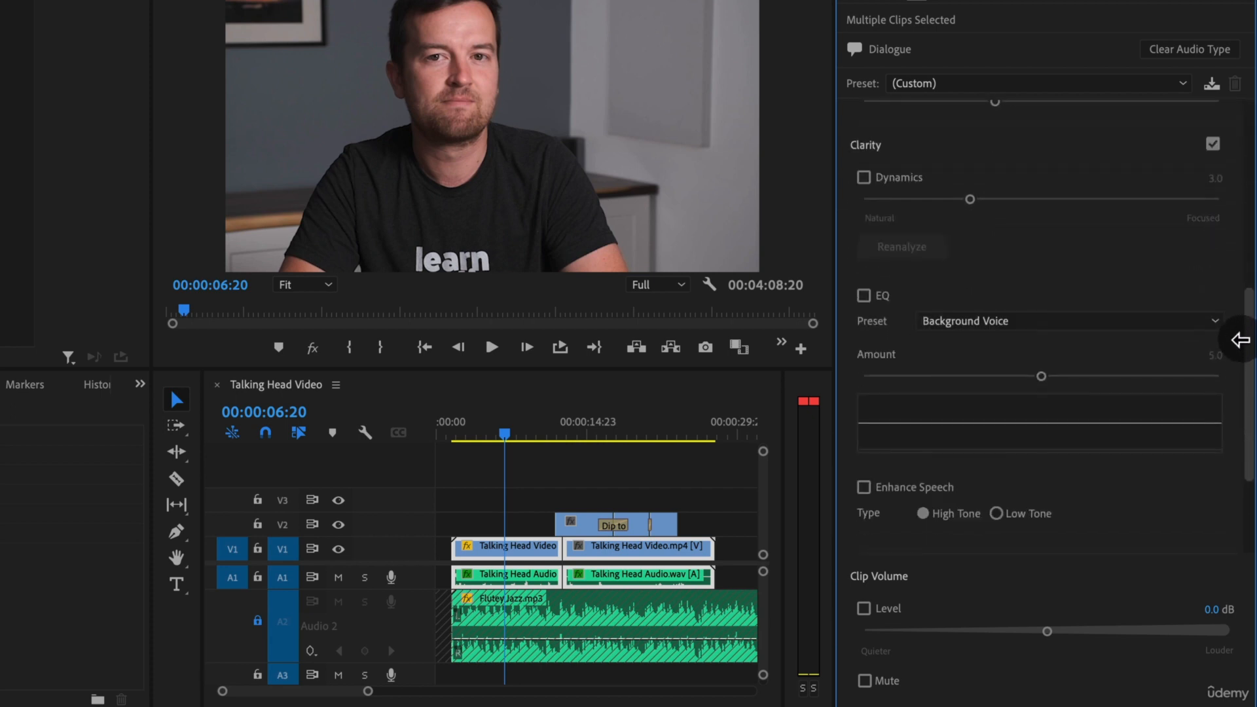
pyautogui.click(864, 295)
pyautogui.click(977, 324)
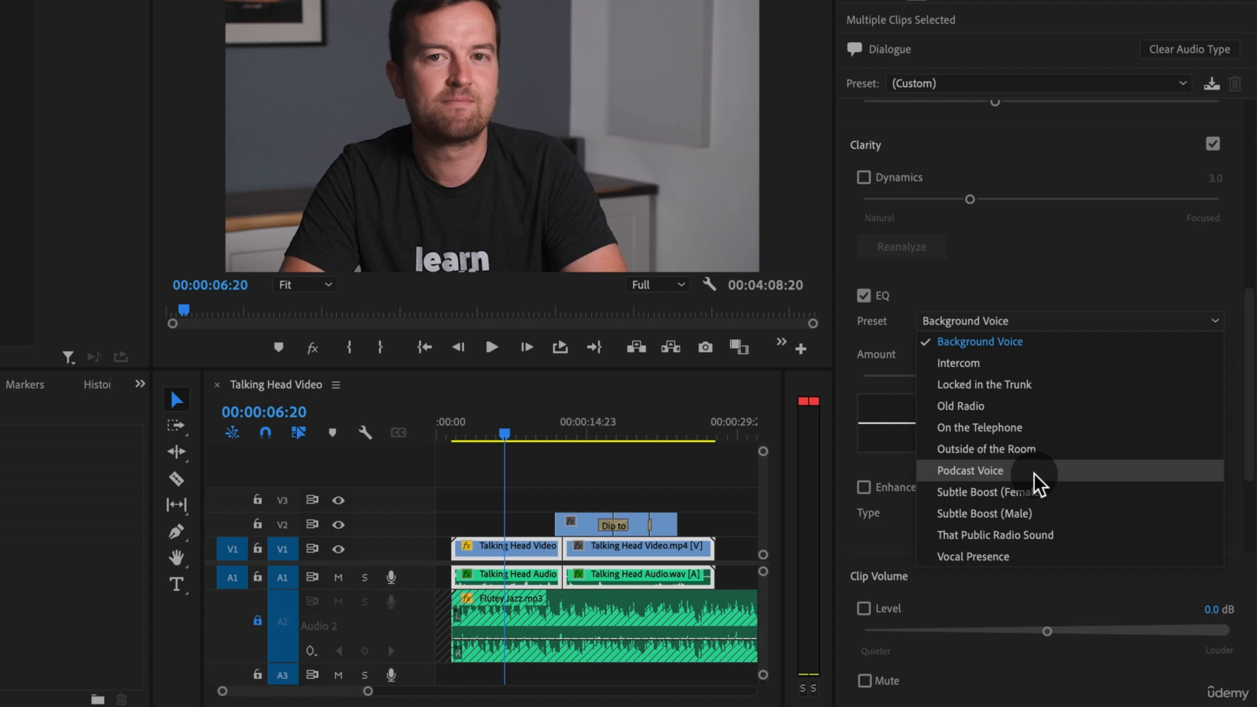
pyautogui.click(1032, 557)
pyautogui.moveTo(1039, 376); pyautogui.dragTo(923, 415)
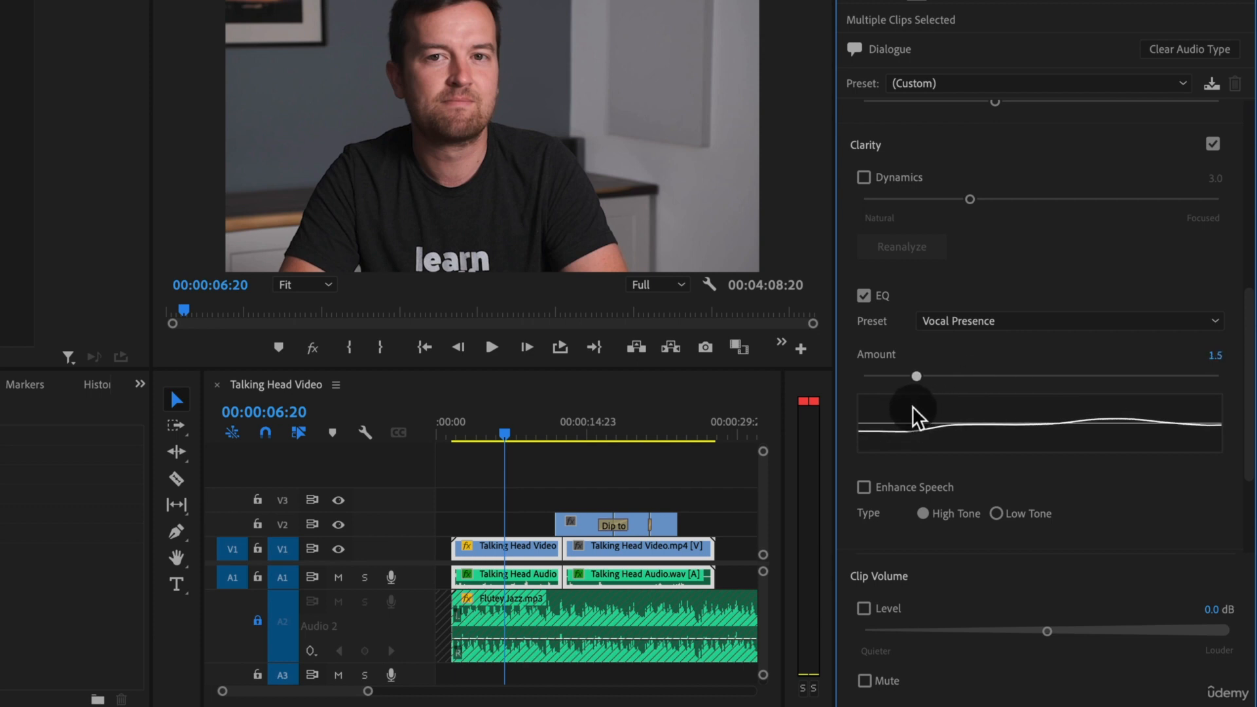
pyautogui.moveTo(915, 409)
pyautogui.mouseDown()
pyautogui.moveTo(1136, 408)
pyautogui.moveTo(907, 422)
pyautogui.mouseUp()
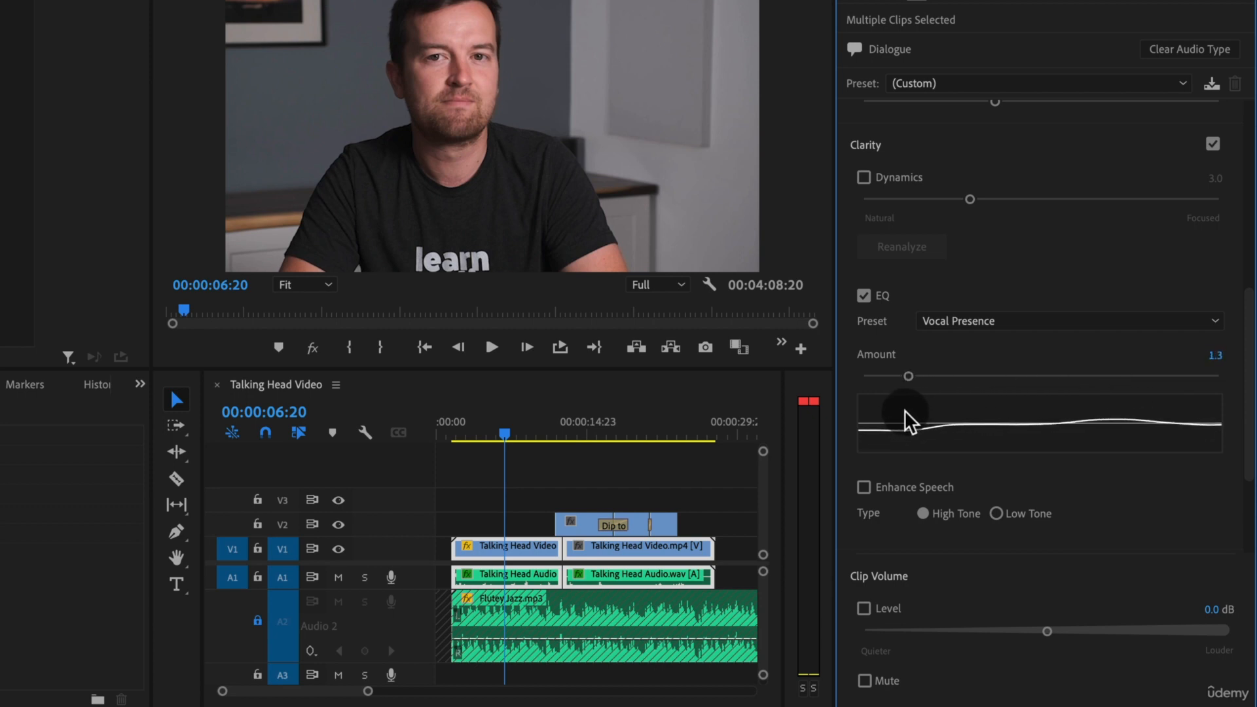
pyautogui.moveTo(1248, 306); pyautogui.dragTo(1250, 131)
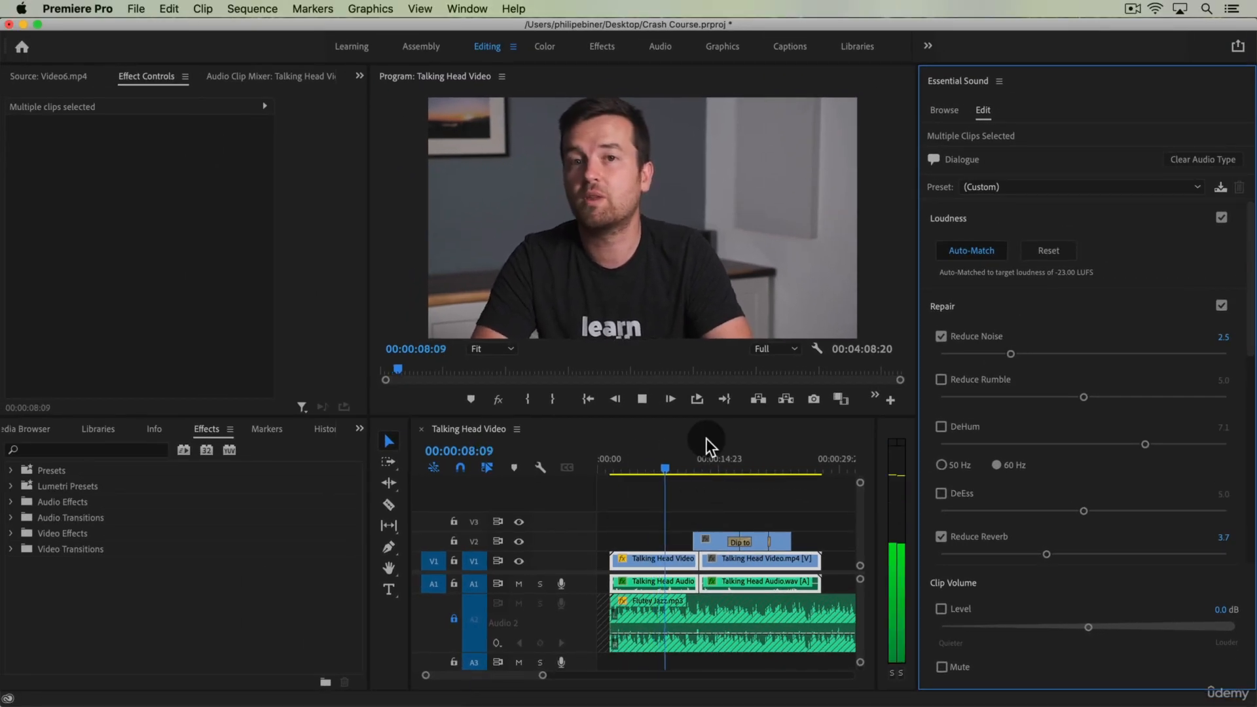
pyautogui.press('space')
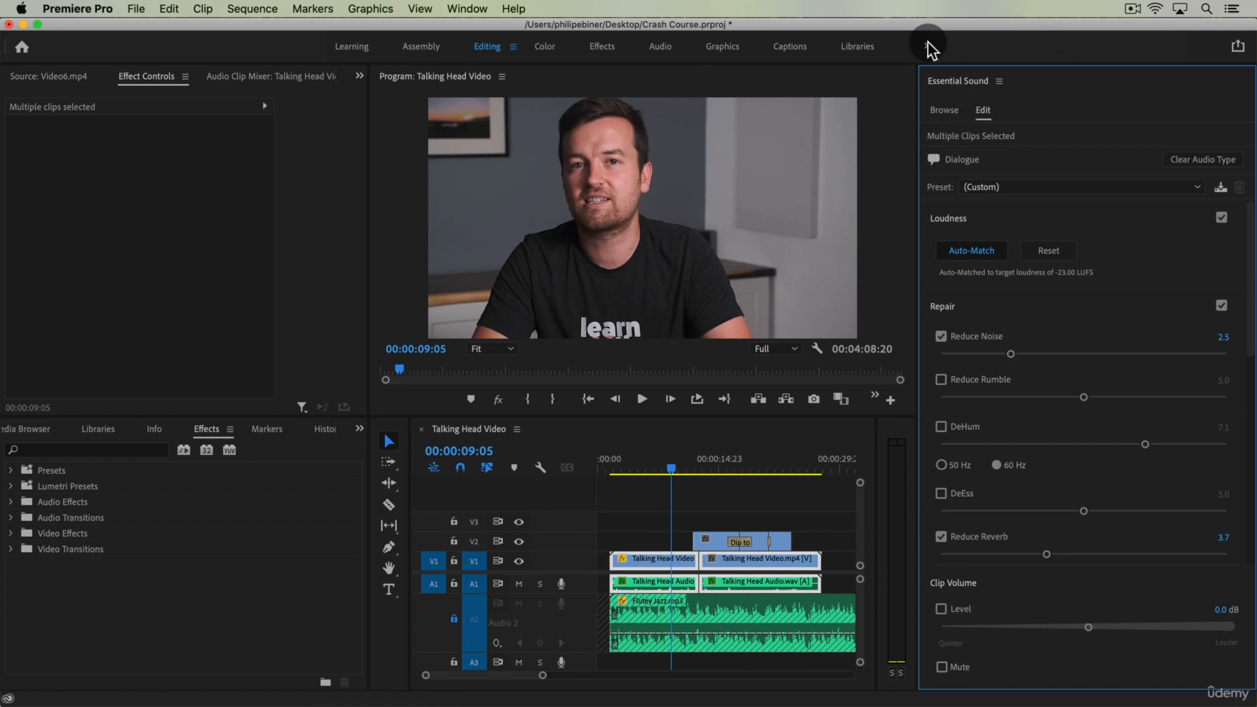
# Show the Lumetri Color panel, collapse its Curves section and expand Basic Correction.
pyautogui.click(466, 9)
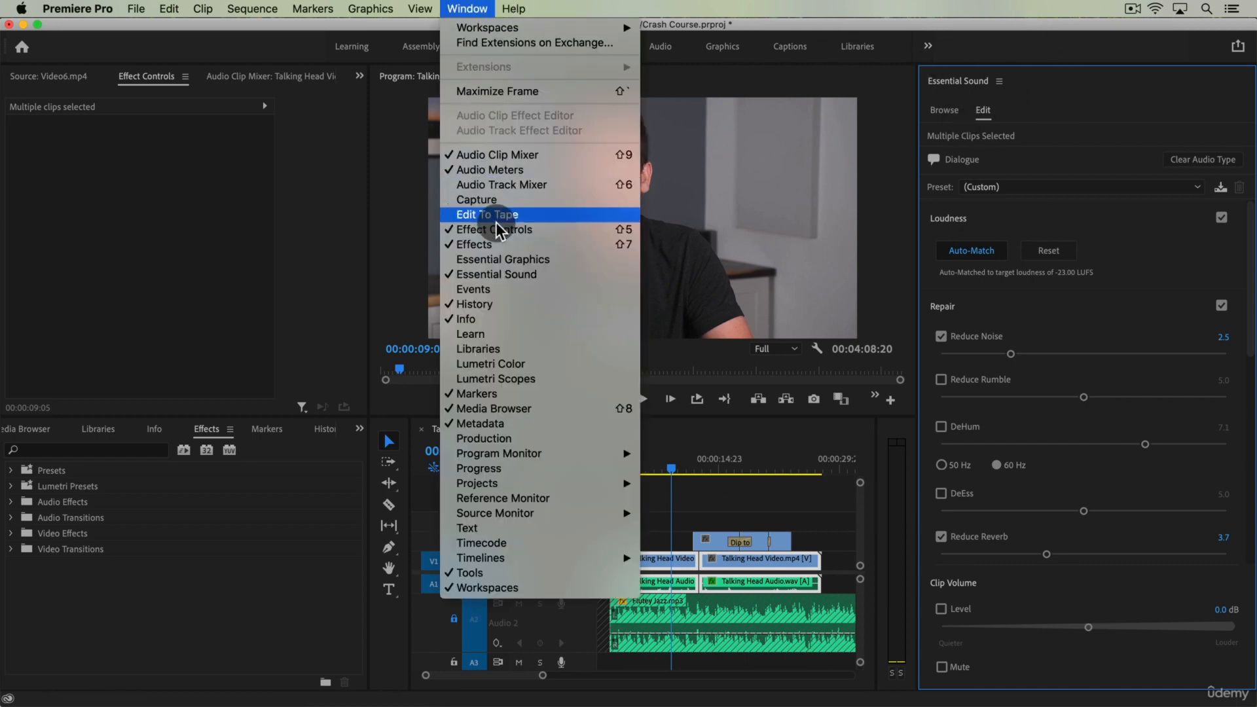
pyautogui.click(517, 362)
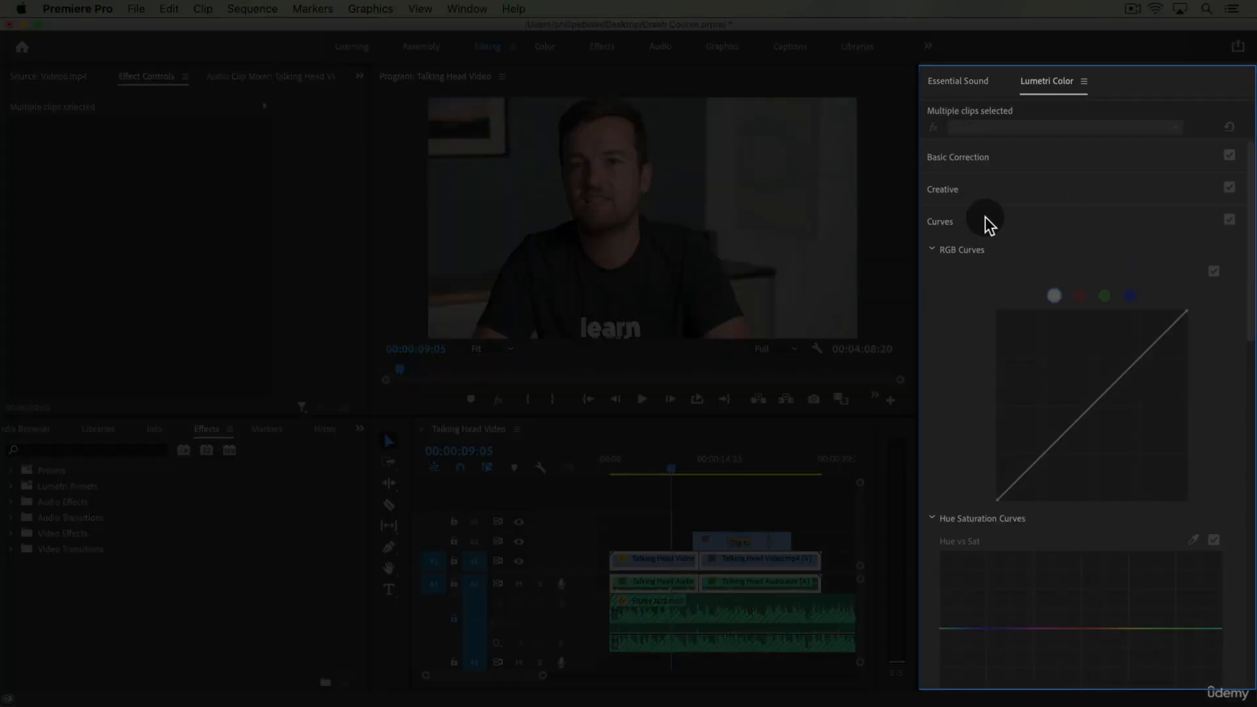
pyautogui.click(1048, 222)
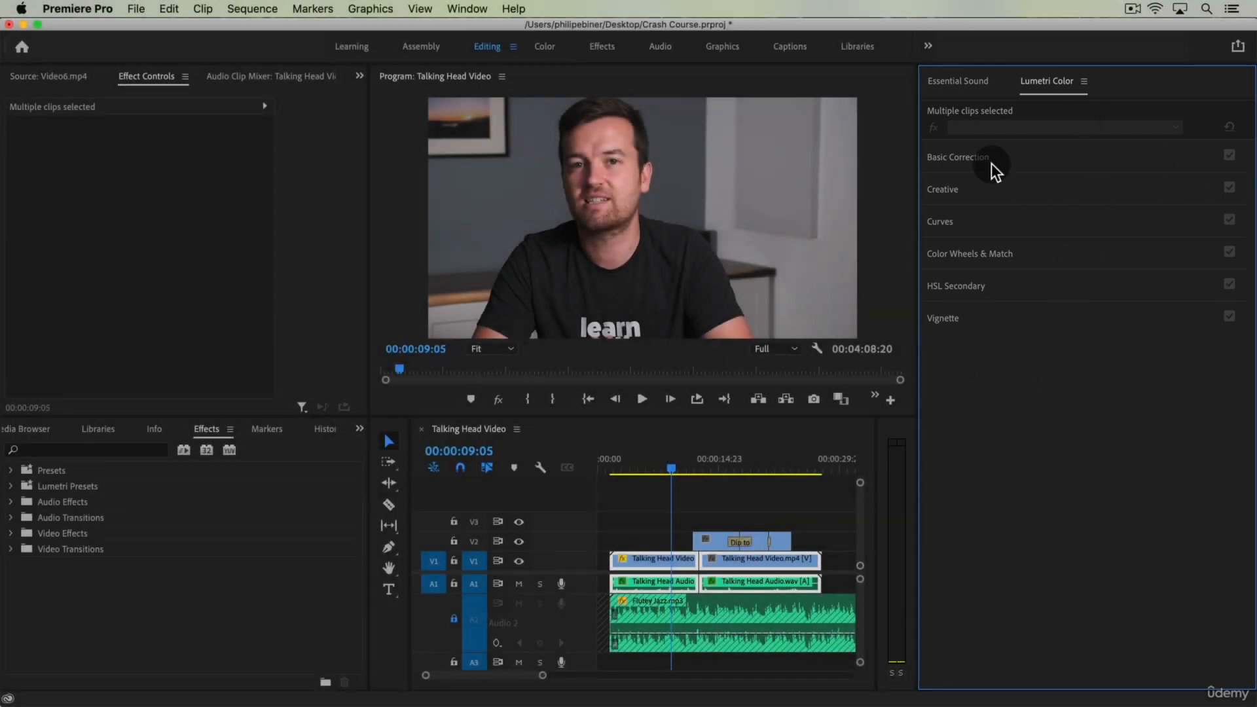
pyautogui.click(1052, 160)
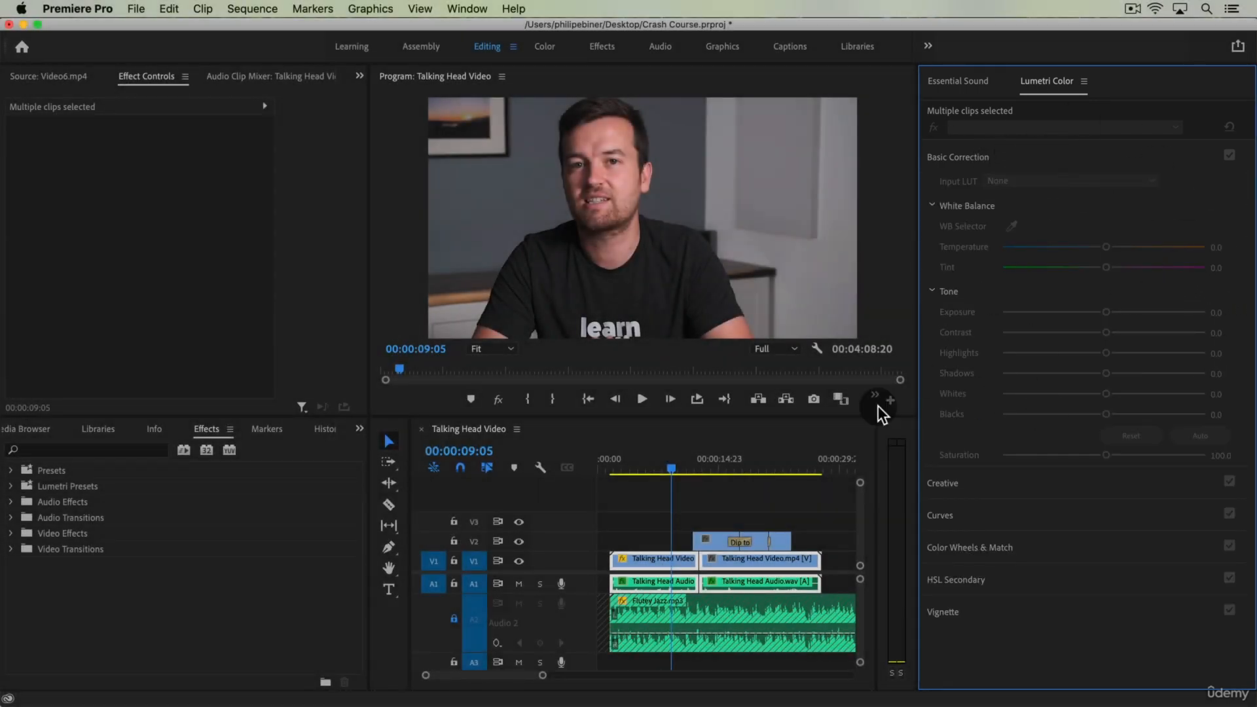
# Colour correct the first talking head clip with Temperature 13.5, Exposure 0.5 and Shadows -19.7.
pyautogui.click(632, 561)
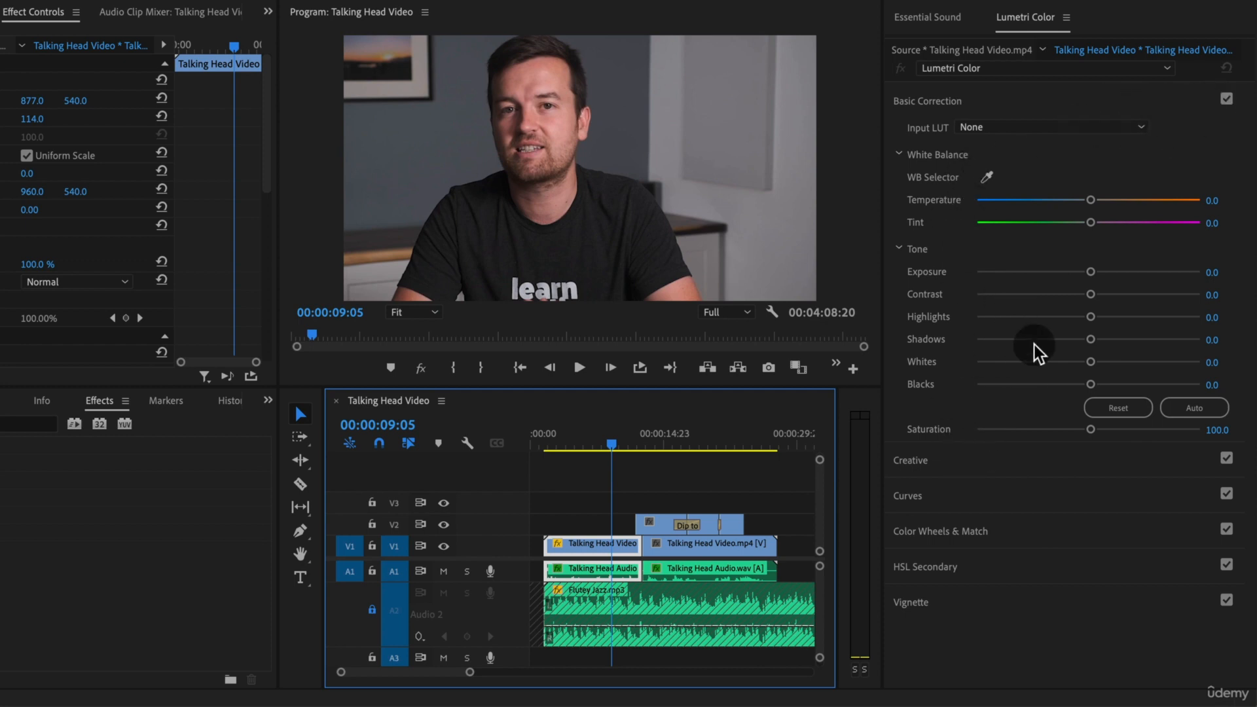
pyautogui.click(1091, 200)
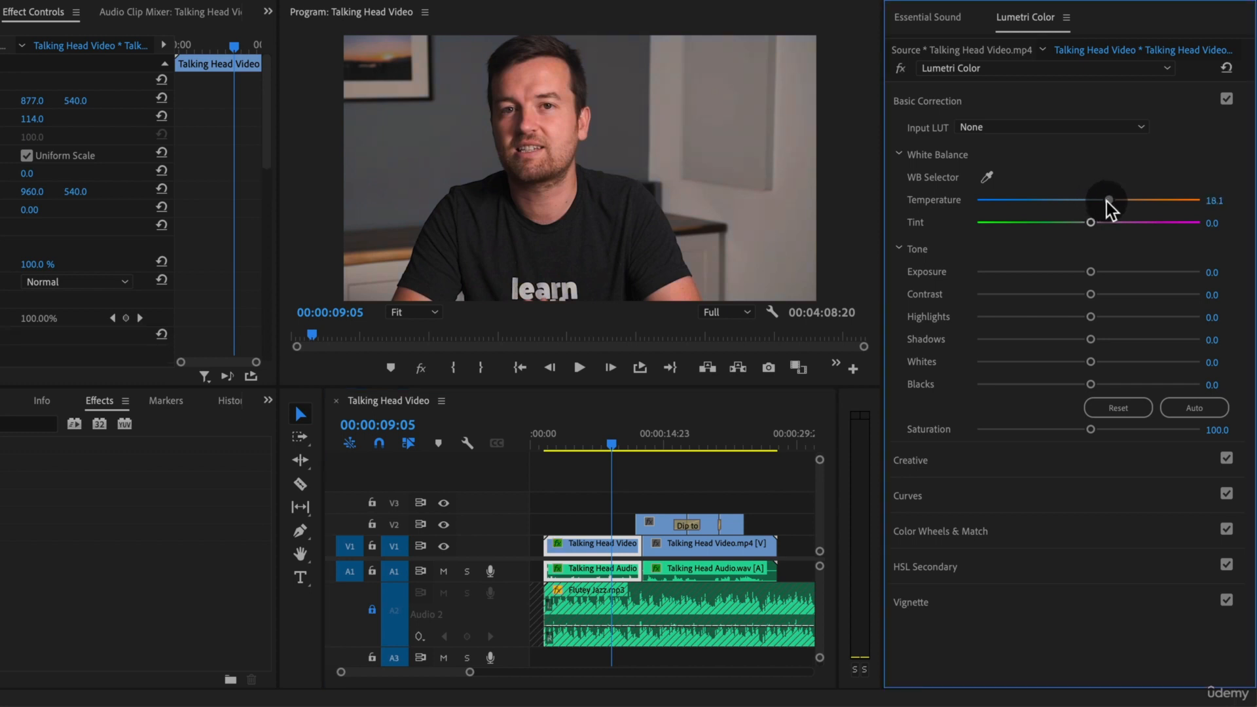
pyautogui.moveTo(1092, 273)
pyautogui.mouseDown()
pyautogui.moveTo(1117, 275)
pyautogui.moveTo(1102, 278)
pyautogui.mouseUp()
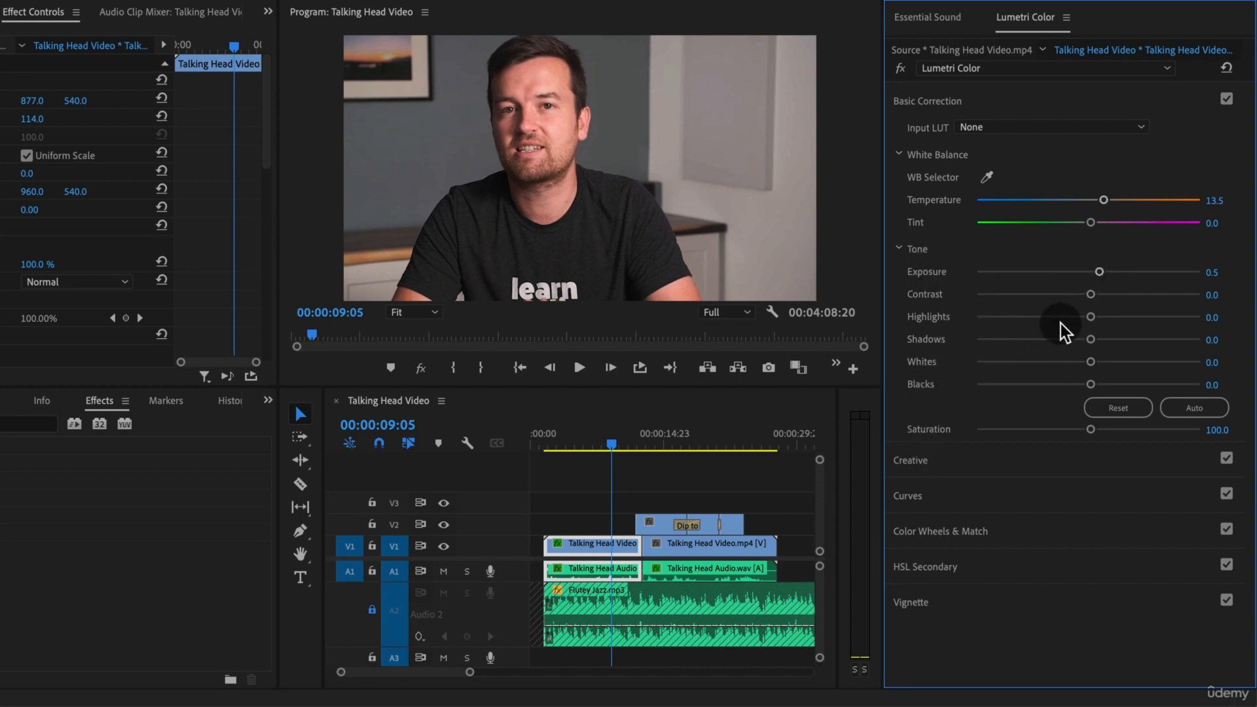
pyautogui.moveTo(1091, 339); pyautogui.dragTo(1062, 337)
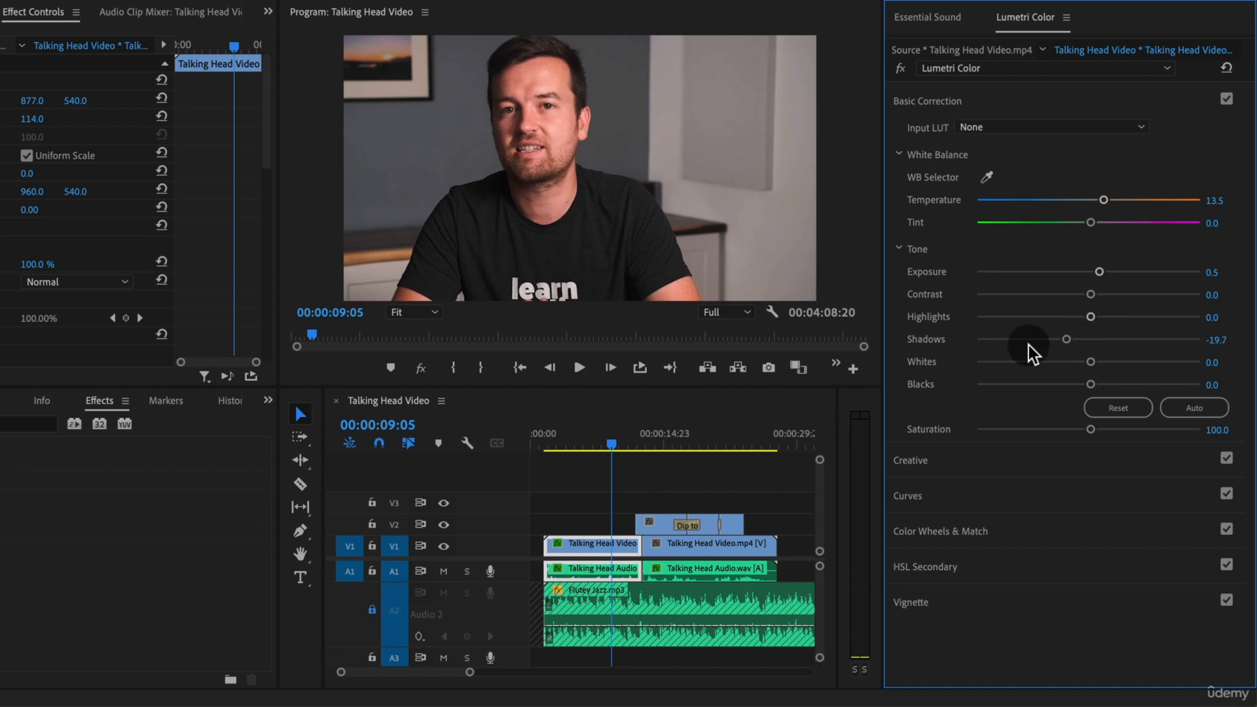
# Set Highlights to 16.6 and Saturation to 0.0 on the first talking head clip, making it black and white.
pyautogui.moveTo(1091, 319)
pyautogui.mouseDown()
pyautogui.moveTo(1123, 320)
pyautogui.moveTo(1102, 320)
pyautogui.mouseUp()
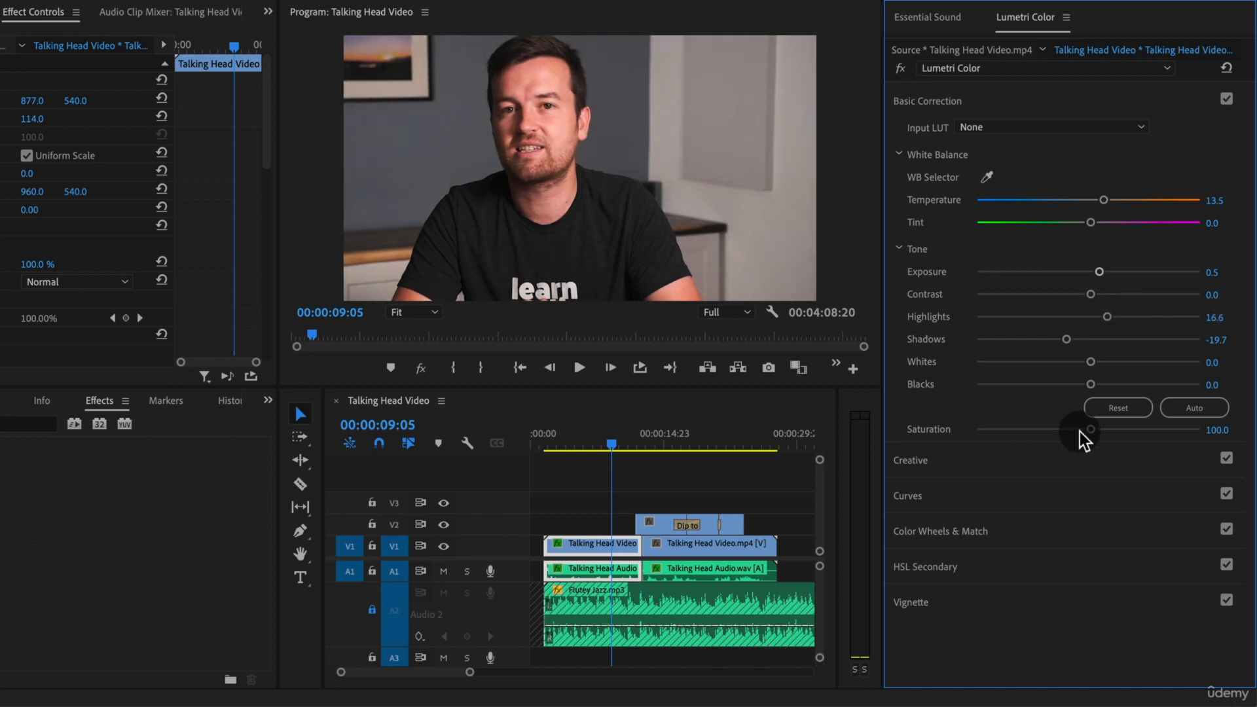
pyautogui.moveTo(1090, 429); pyautogui.dragTo(897, 443)
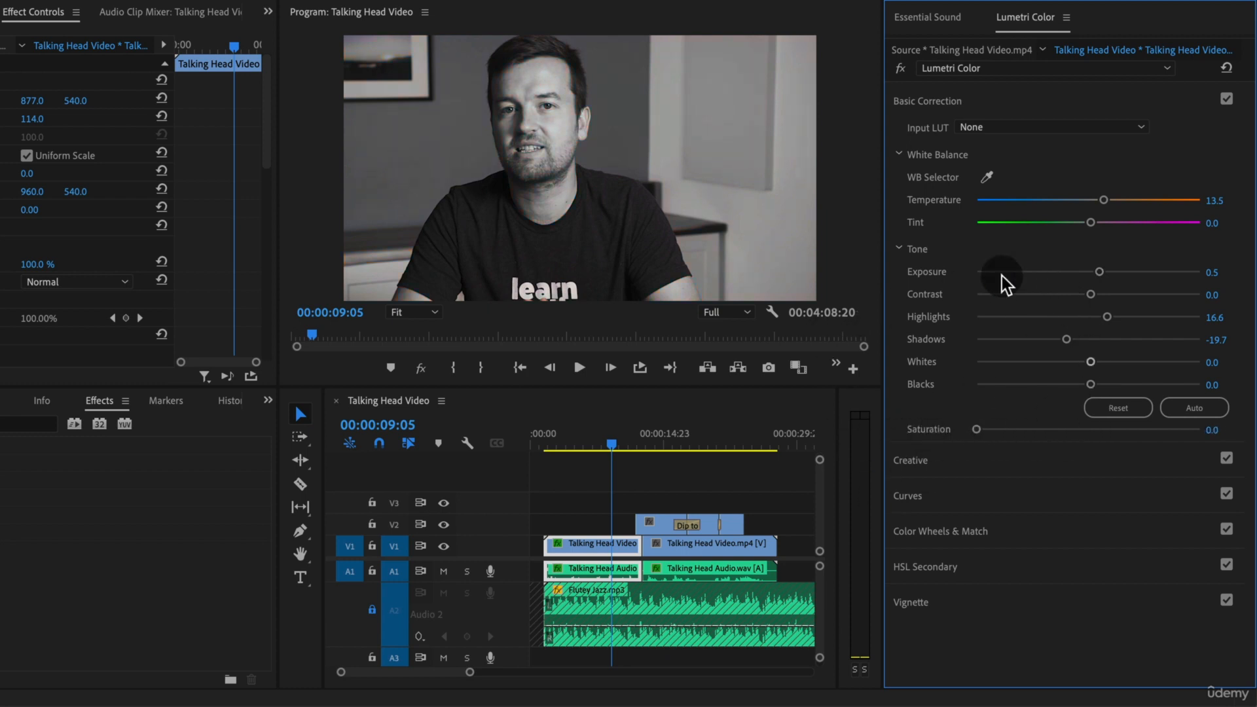
pyautogui.moveTo(976, 429); pyautogui.dragTo(1092, 437)
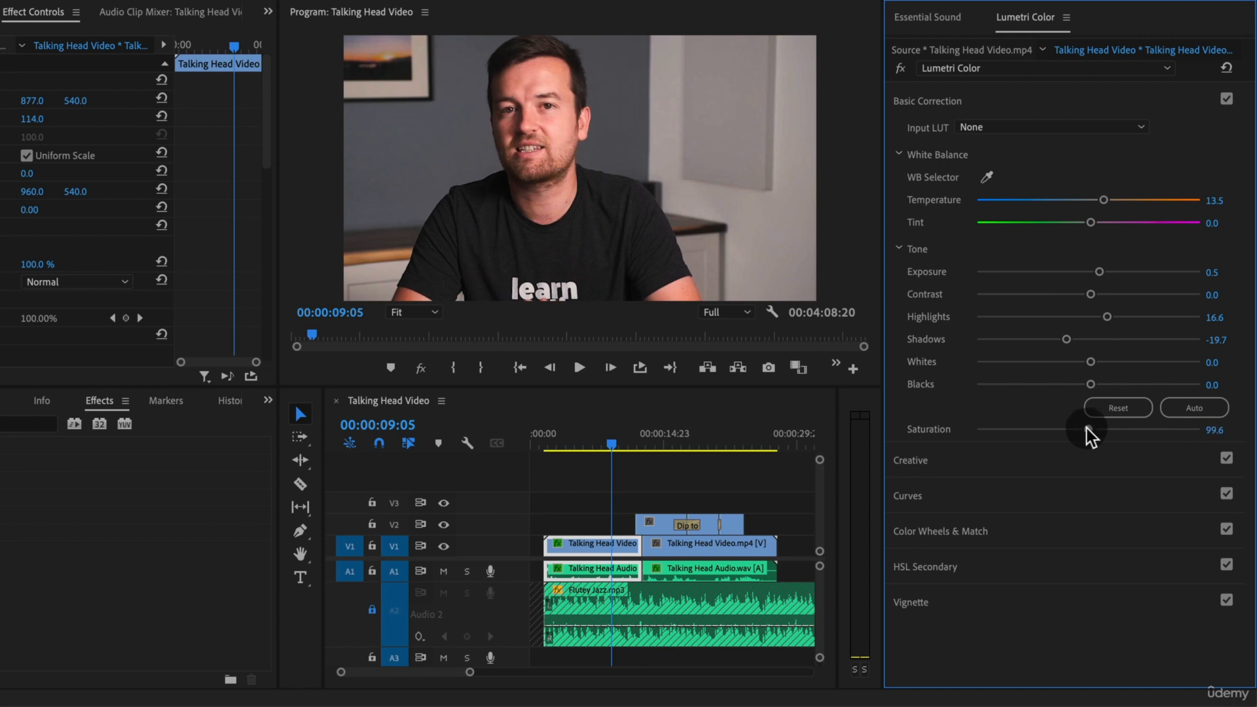
pyautogui.moveTo(1090, 436); pyautogui.dragTo(931, 448)
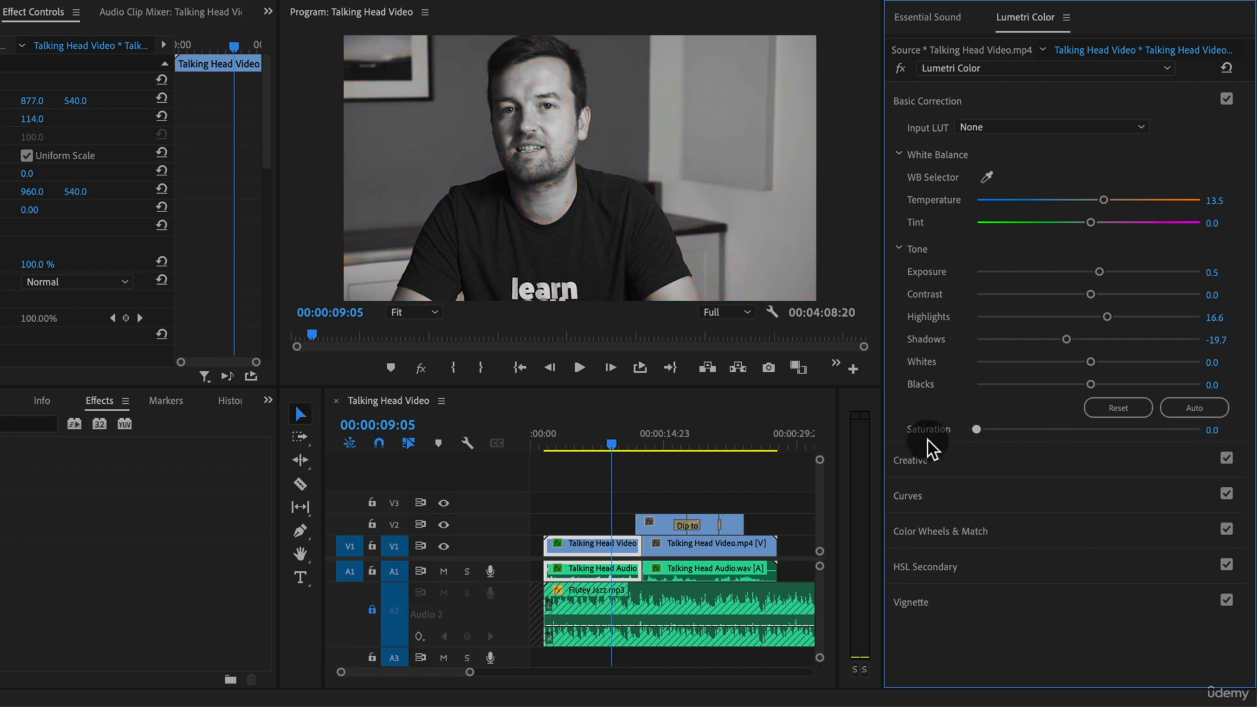
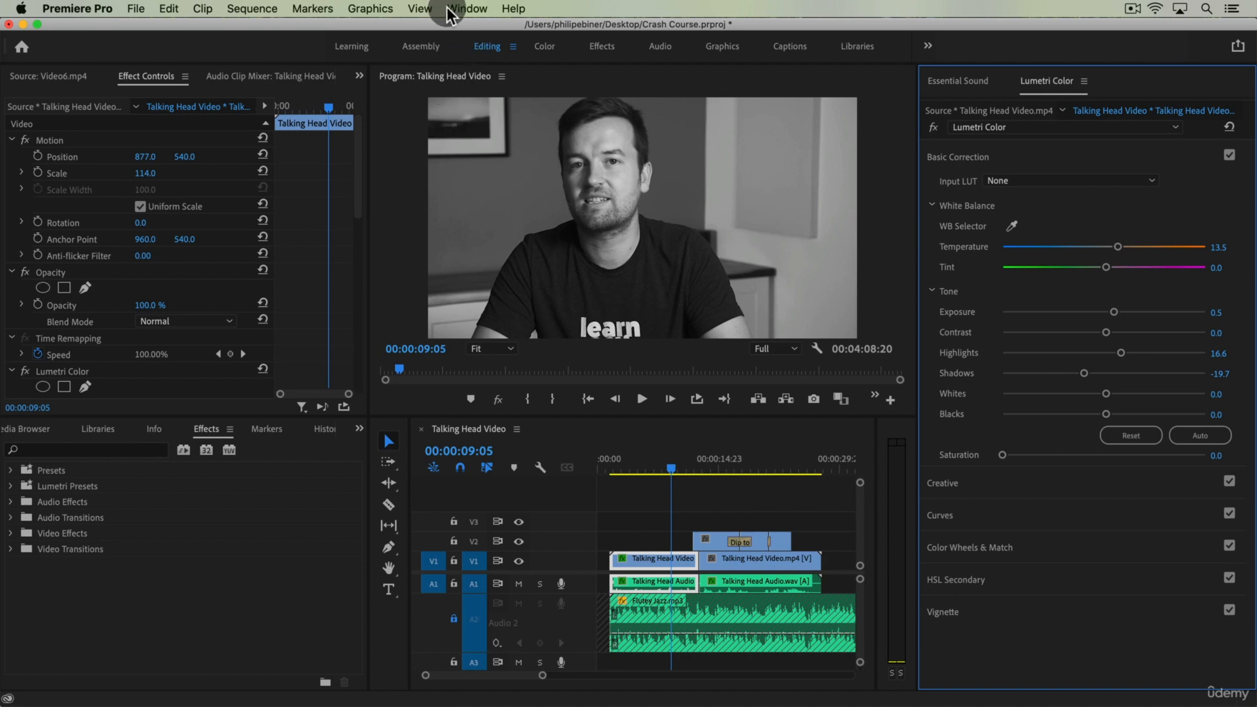
# Show the Essential Graphics panel, browse its title templates, and switch it to editing mode.
pyautogui.click(467, 9)
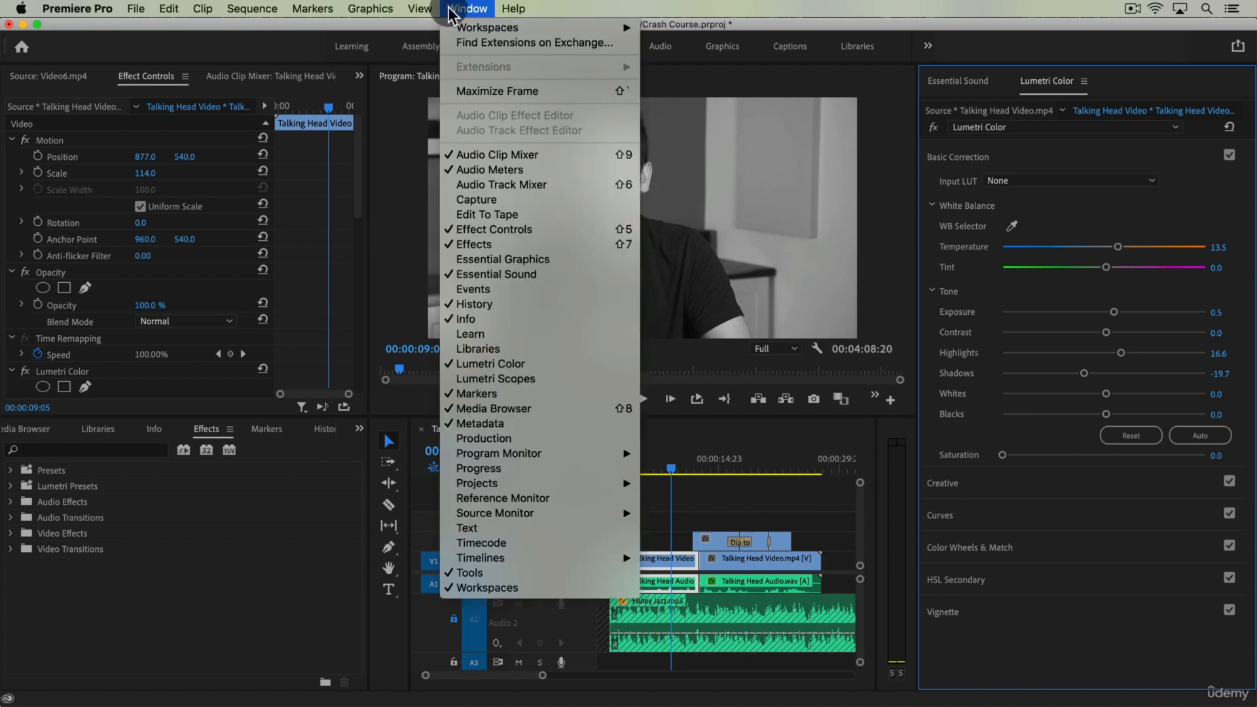
pyautogui.click(485, 258)
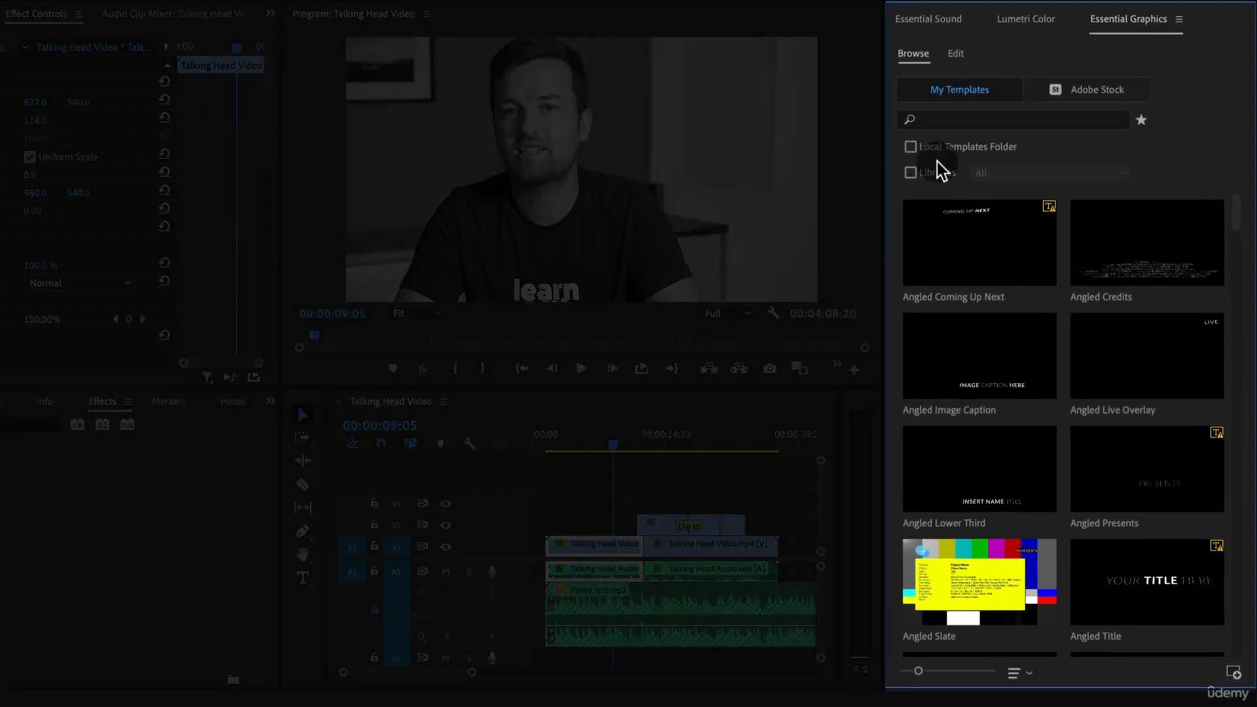
pyautogui.moveTo(1234, 214); pyautogui.dragTo(1248, 311)
pyautogui.scroll(-4, 1244, 313)
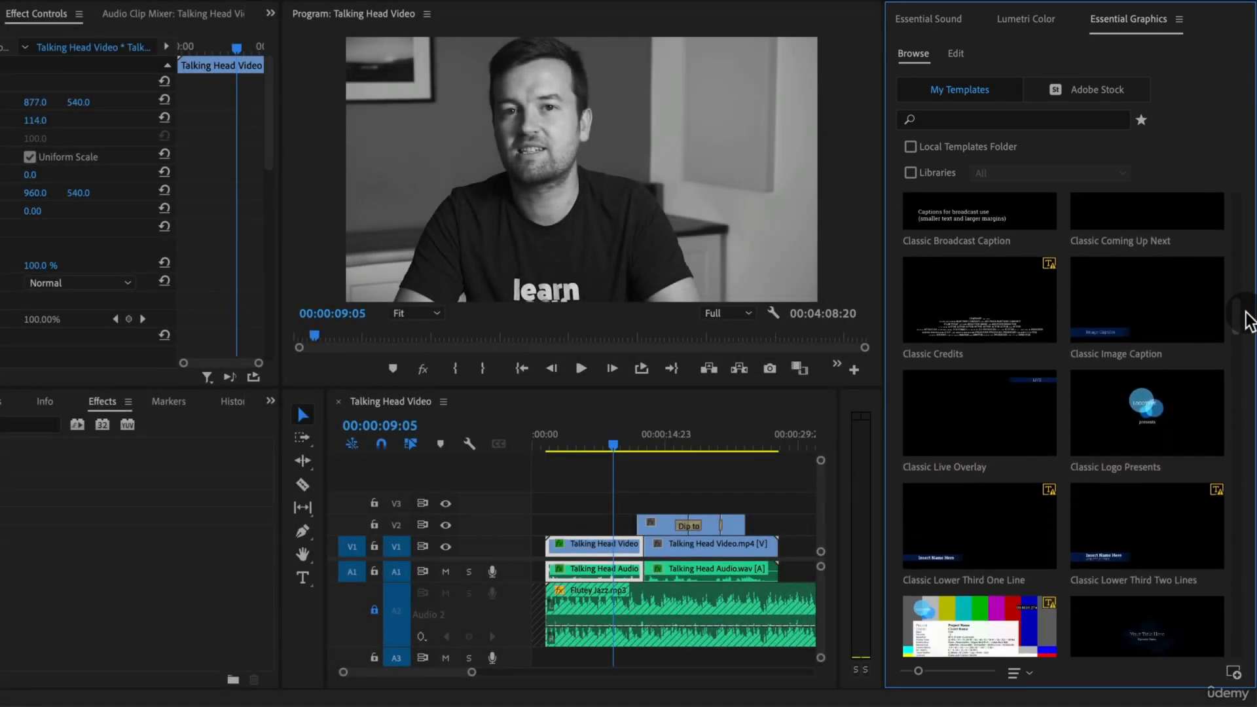
pyautogui.click(963, 55)
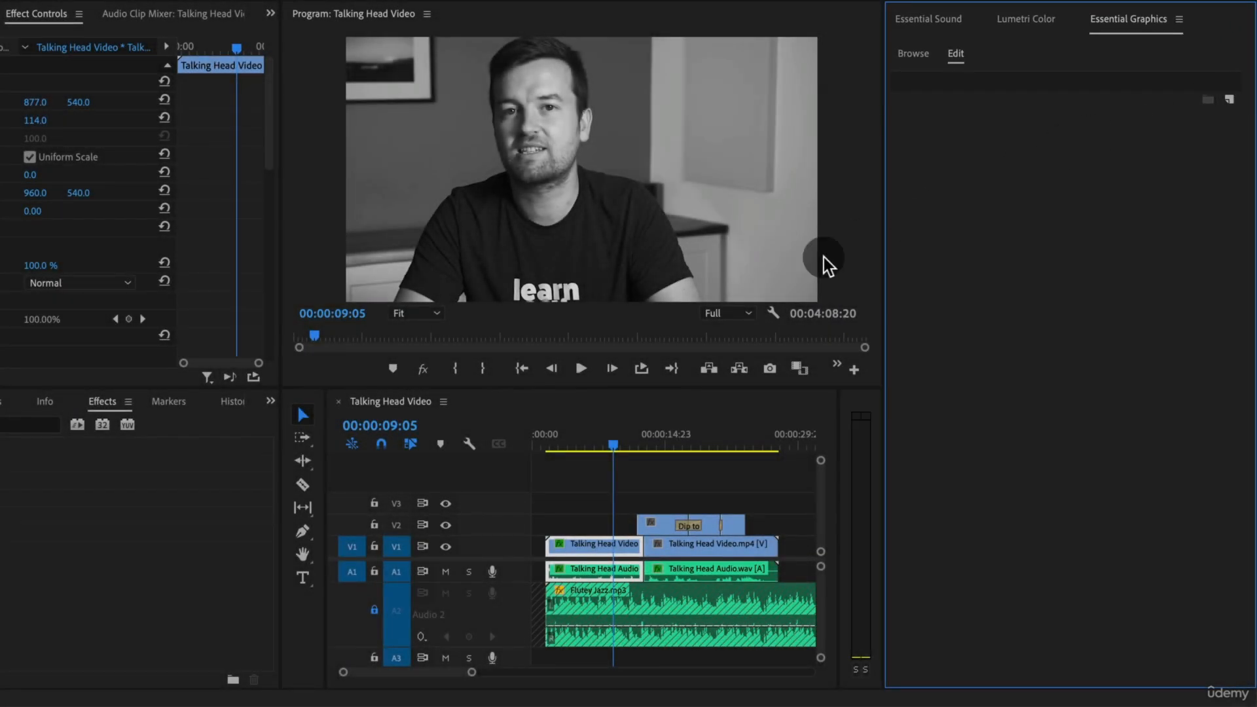
# Add a text title with the speaker's name over the talking head video and place it at about 1146.7, 788.6.
pyautogui.click(306, 579)
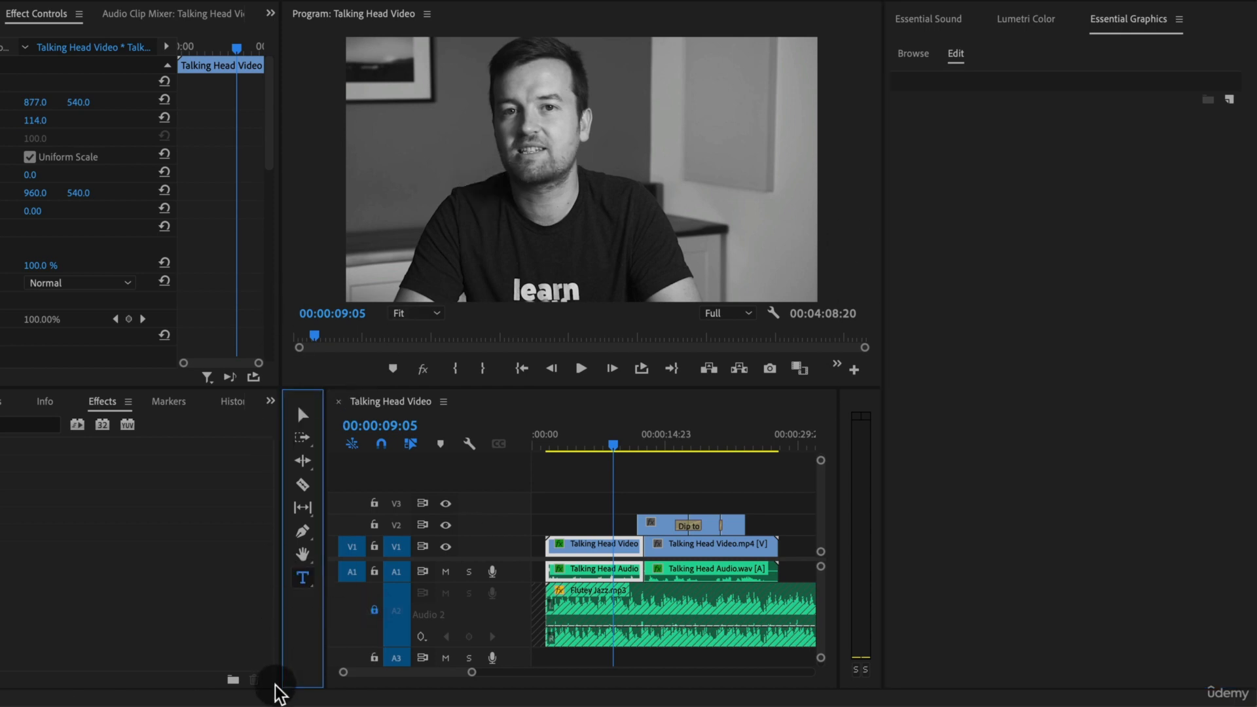
pyautogui.click(542, 207)
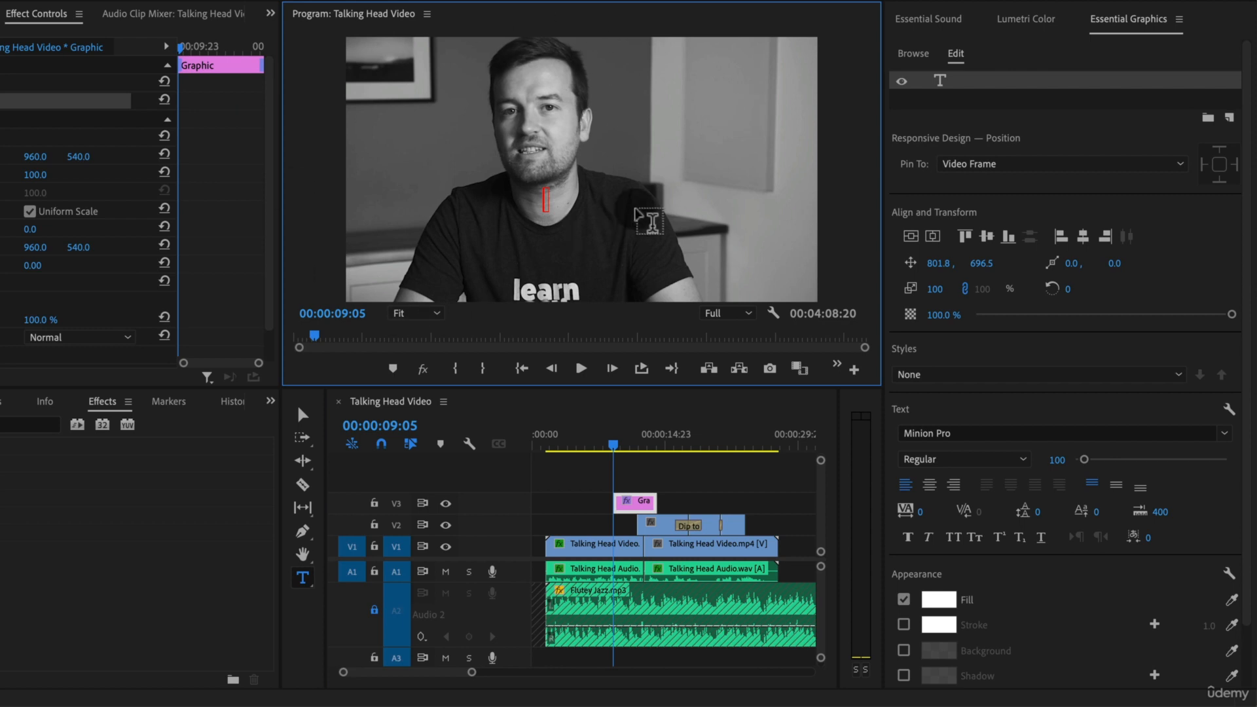
pyautogui.press('shift')
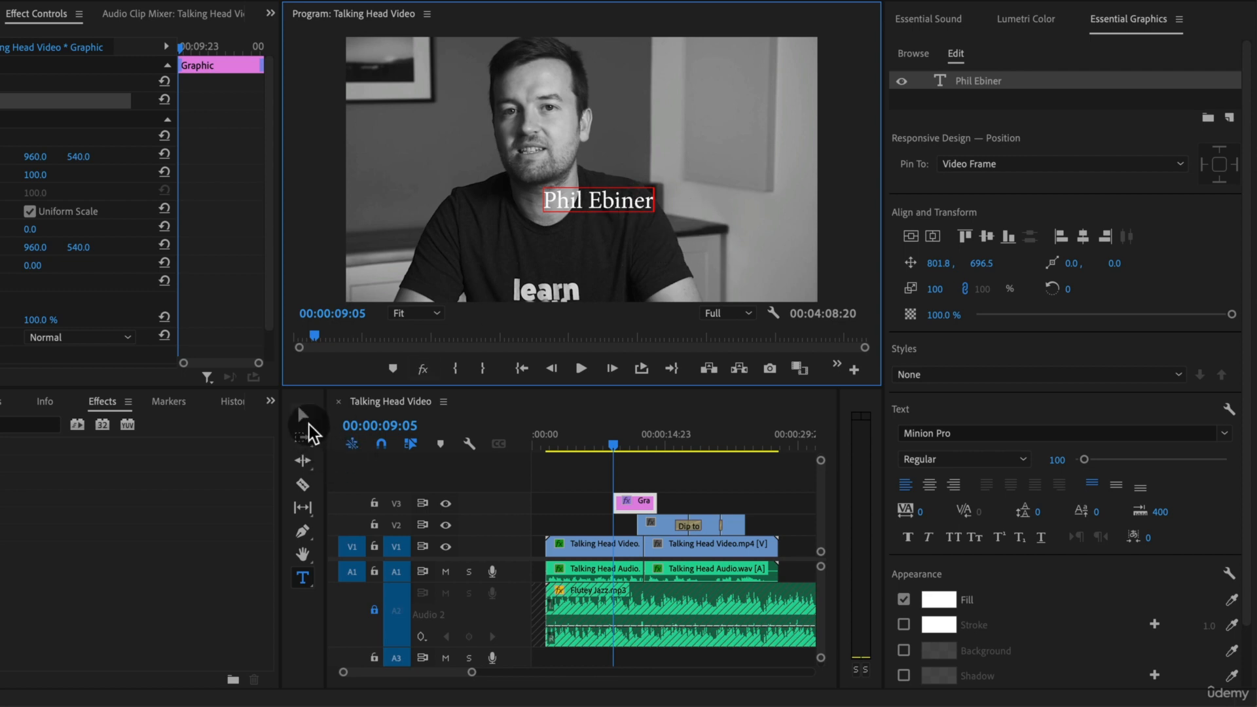
pyautogui.click(303, 415)
pyautogui.click(794, 207)
pyautogui.moveTo(615, 199); pyautogui.dragTo(724, 224)
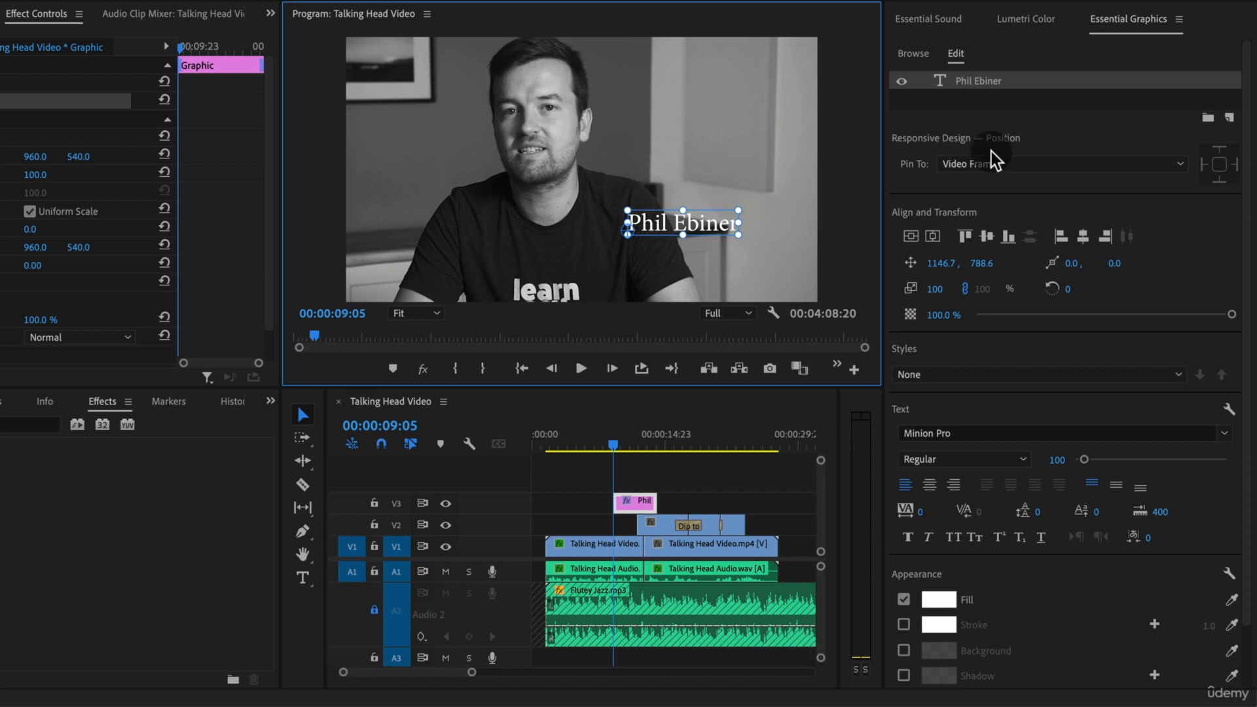
# Centre the name title vertically and horizontally in the video frame.
pyautogui.click(914, 235)
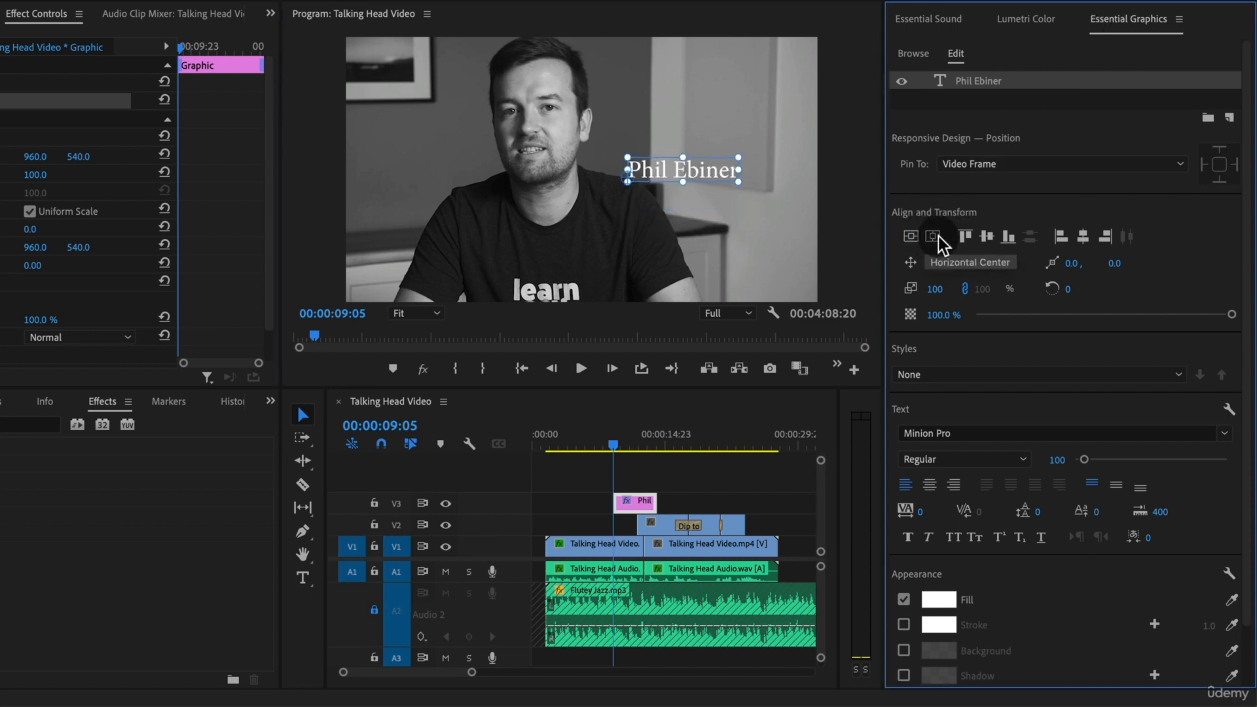
pyautogui.click(933, 237)
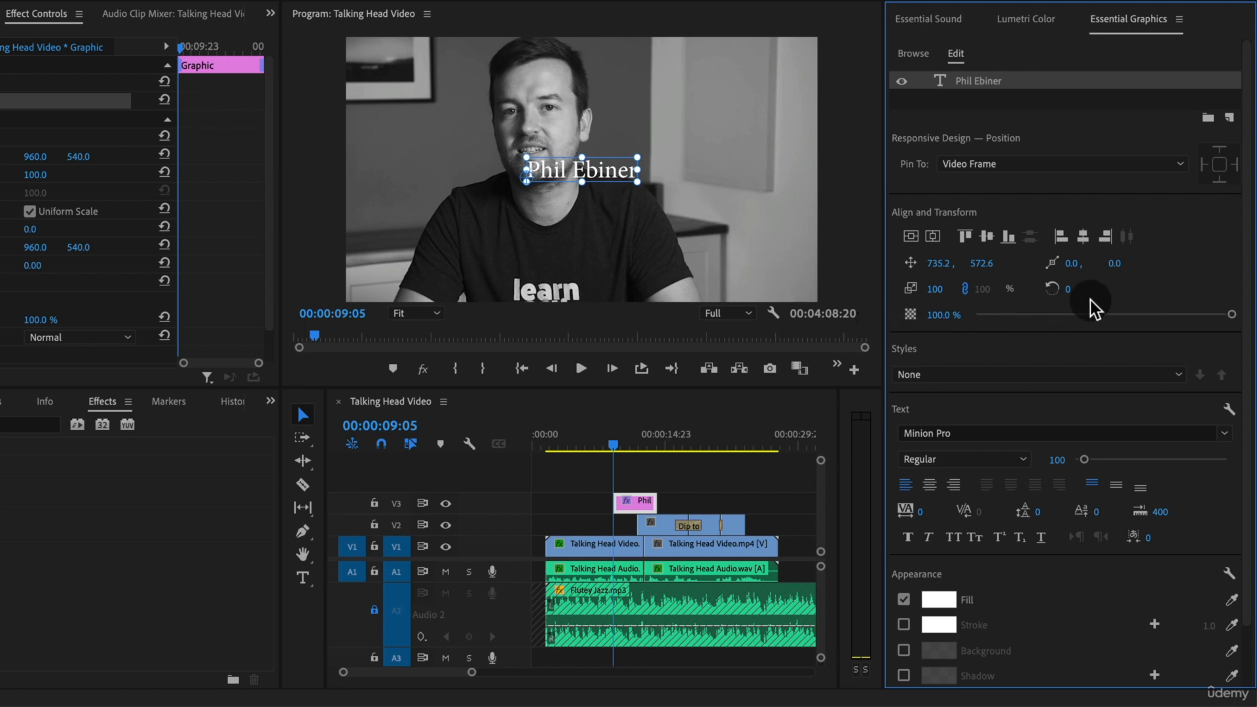
pyautogui.moveTo(1147, 316); pyautogui.dragTo(1250, 322)
# Set the name title's font to Noteworthy, enlarge it to a scale of about 192 and move it to about 841.3, 822.6.
pyautogui.click(1224, 433)
pyautogui.scroll(-1, 1041, 334)
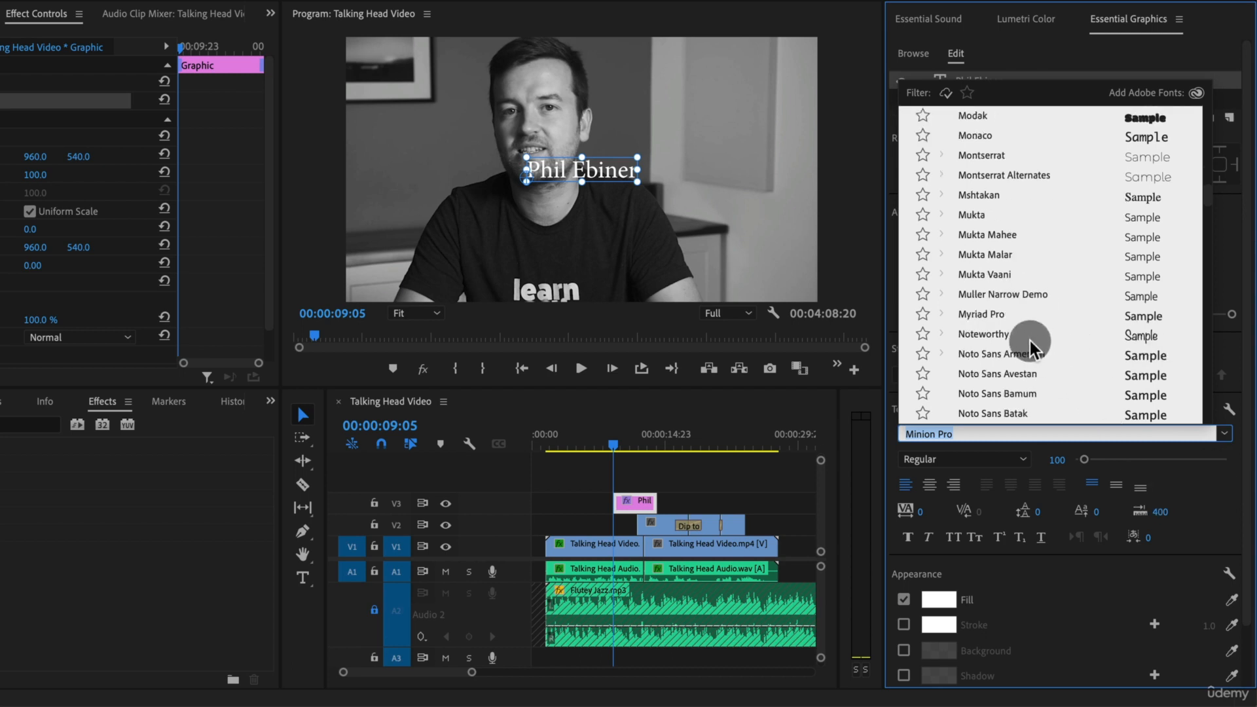
pyautogui.click(1031, 336)
pyautogui.moveTo(627, 157); pyautogui.dragTo(720, 137)
pyautogui.moveTo(637, 189); pyautogui.dragTo(664, 237)
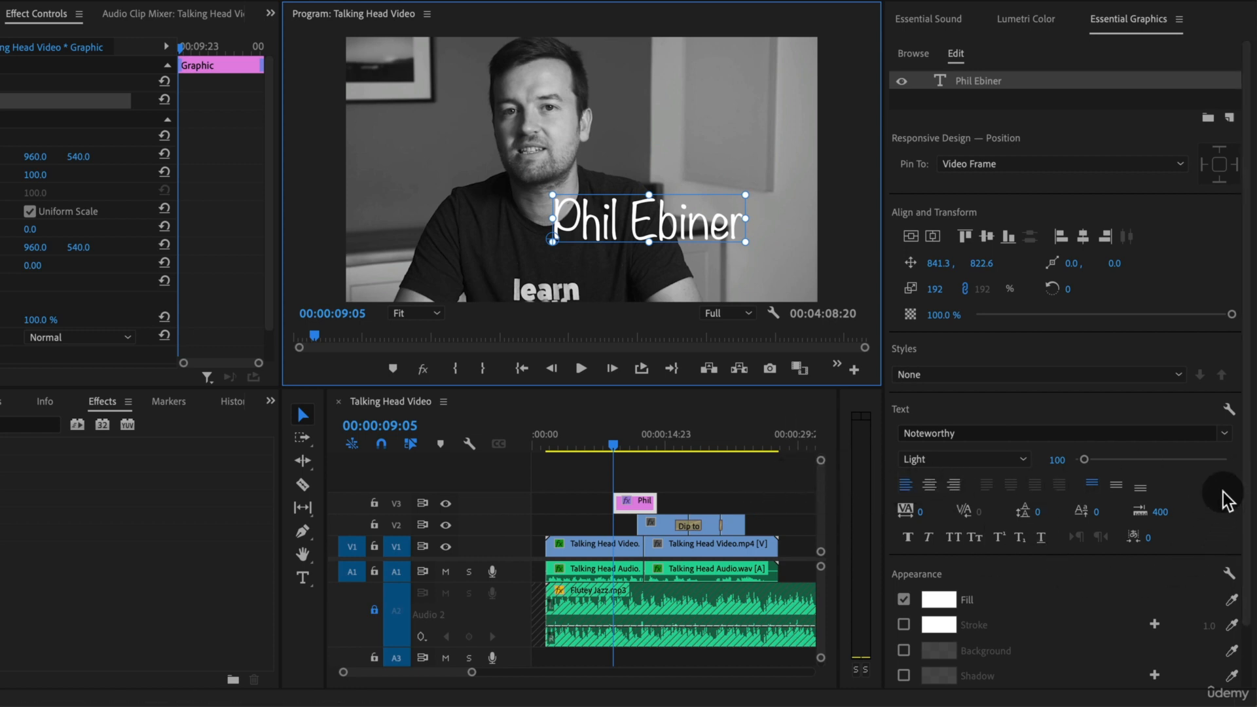
# Change the title's fill to cyan 00FFF3, then shrink it to a scale of about 111 and place it at about 1168.2, 861.6.
pyautogui.click(943, 601)
pyautogui.moveTo(717, 549); pyautogui.dragTo(774, 462)
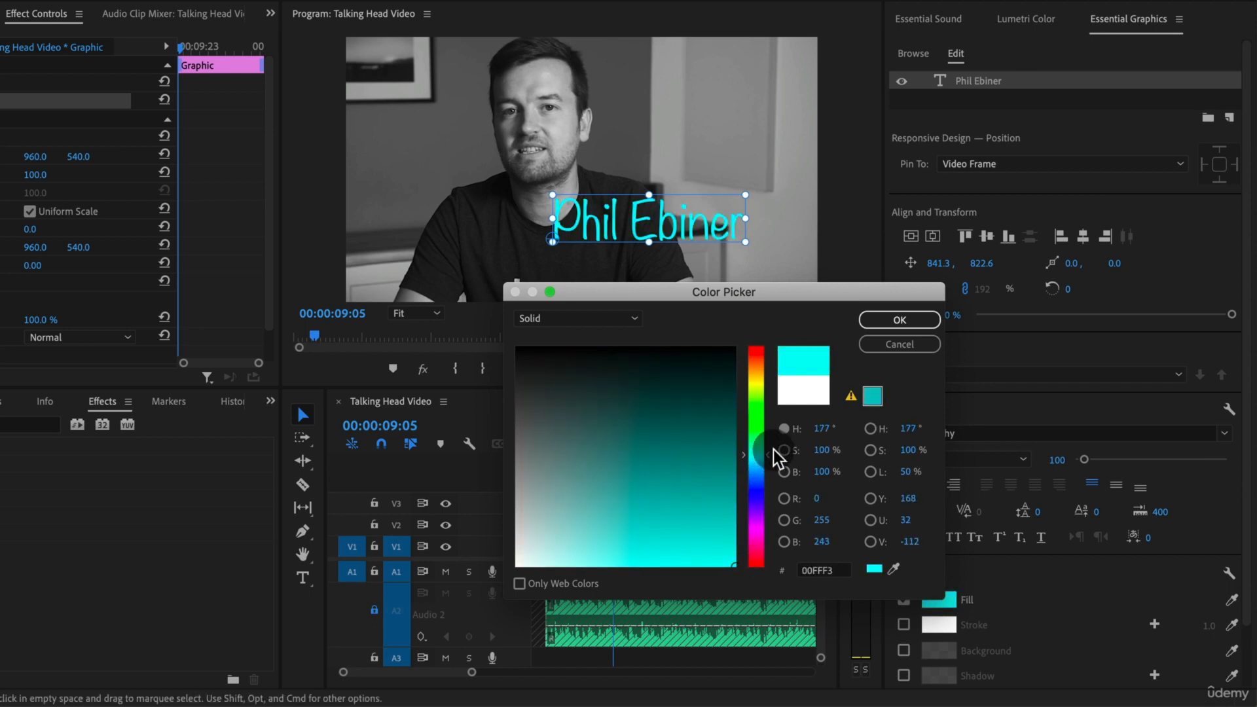
pyautogui.click(896, 321)
pyautogui.moveTo(745, 194); pyautogui.dragTo(721, 236)
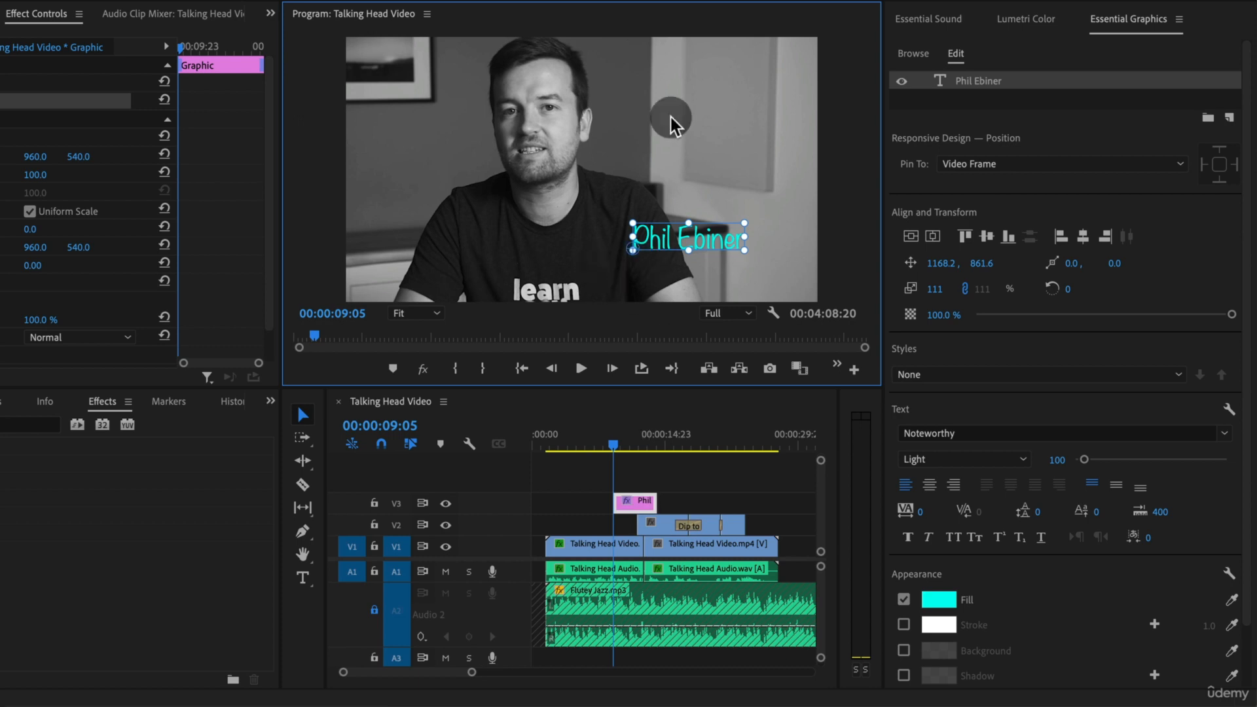
# Move the title clip on V3 so that it starts at 00:00:03:12, and deselect it.
pyautogui.click(639, 505)
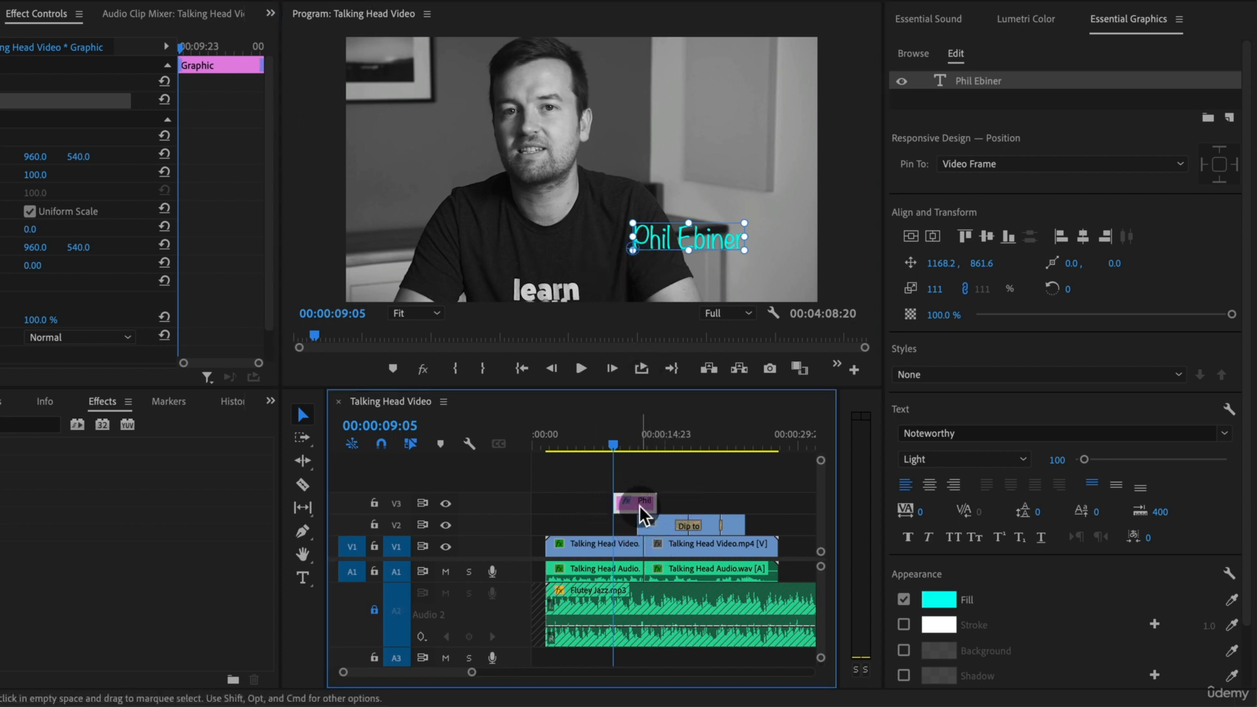
pyautogui.moveTo(655, 499); pyautogui.dragTo(564, 440)
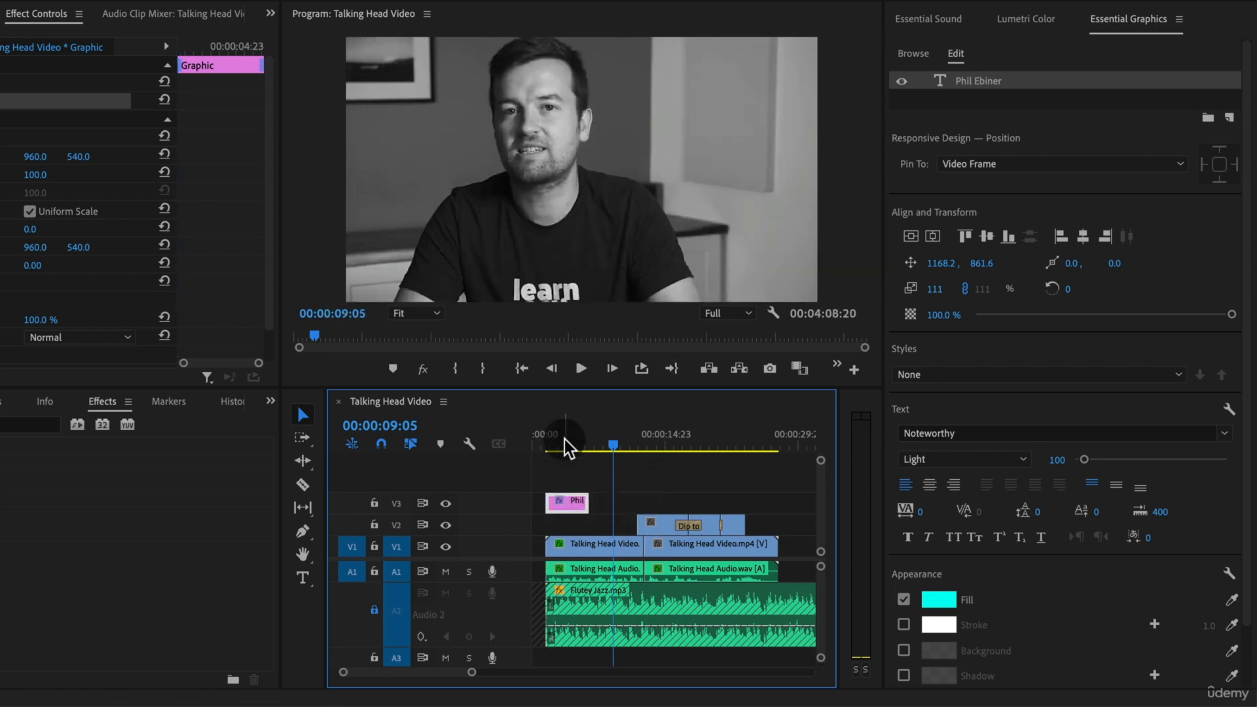
pyautogui.click(564, 440)
pyautogui.moveTo(561, 499); pyautogui.dragTo(580, 500)
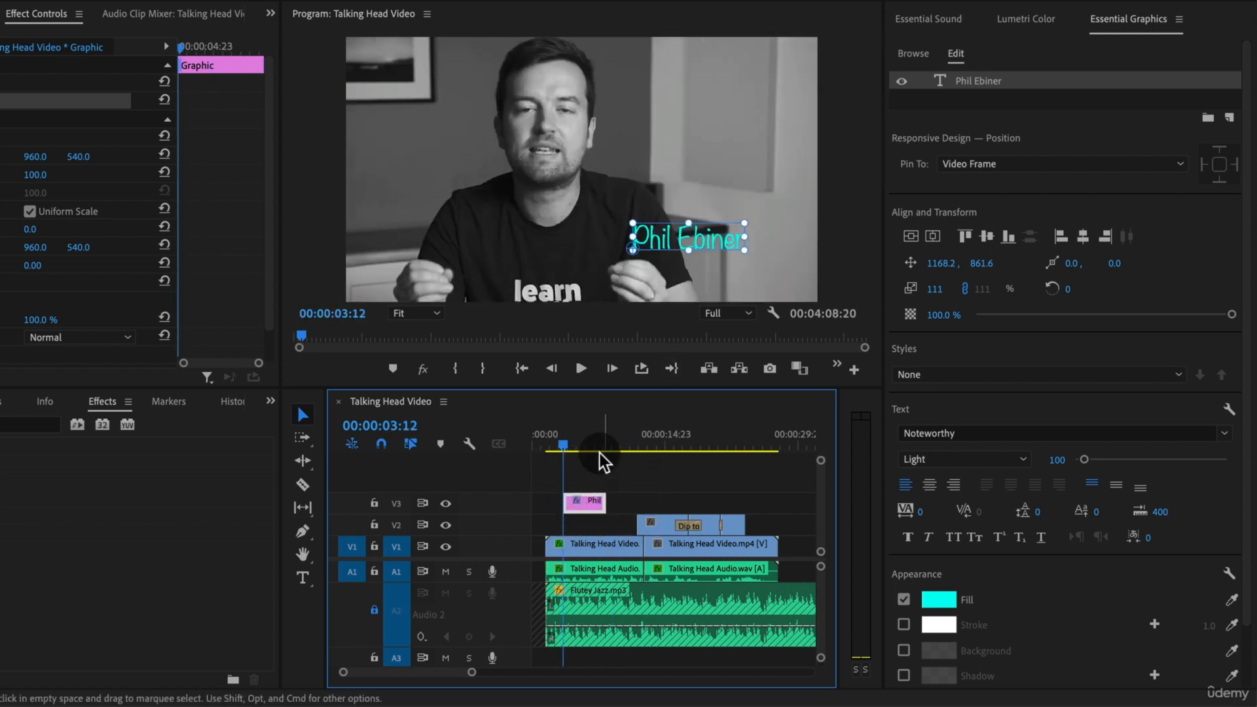
pyautogui.click(549, 459)
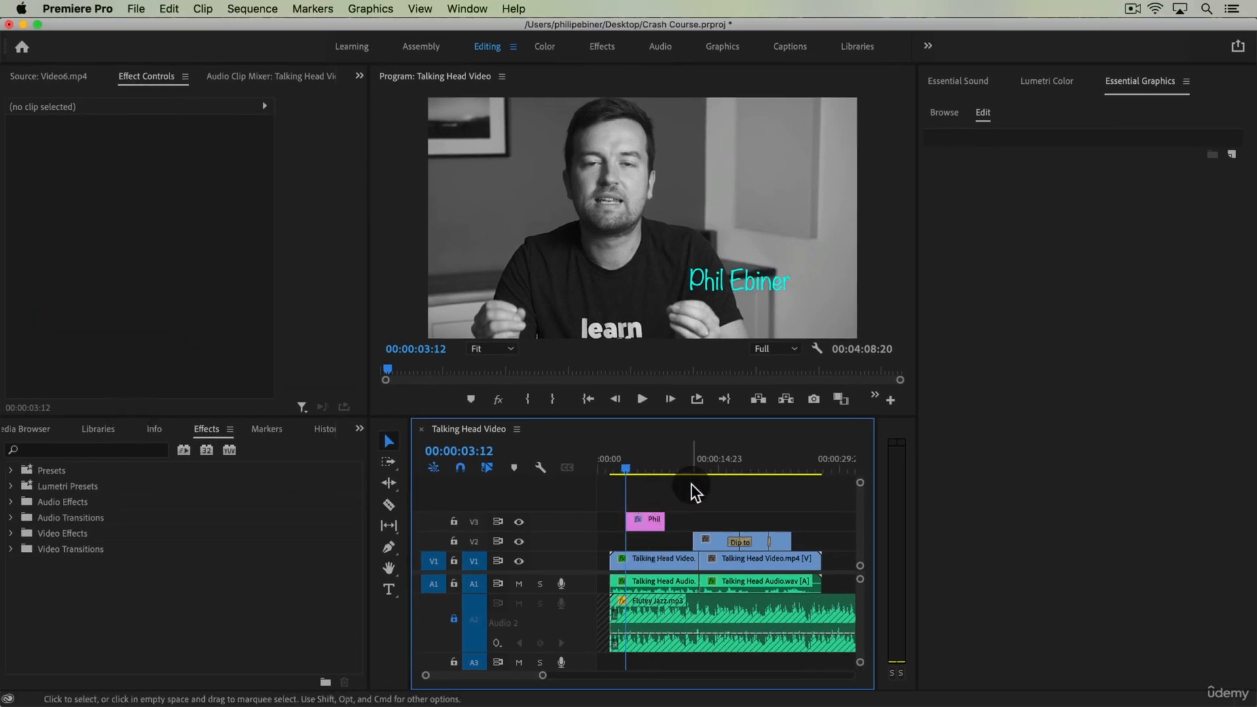
# Apply the default transition to both ends of the title clip at once and play back the result.
pyautogui.press('=')
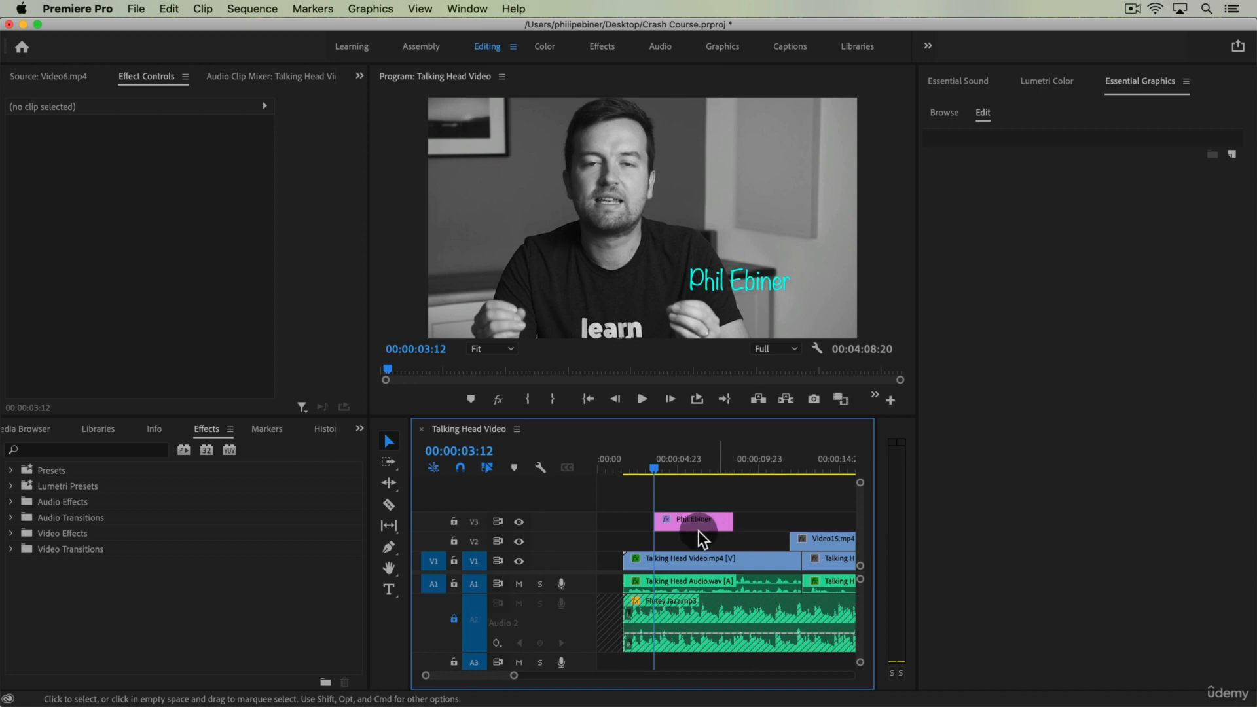
pyautogui.click(699, 522)
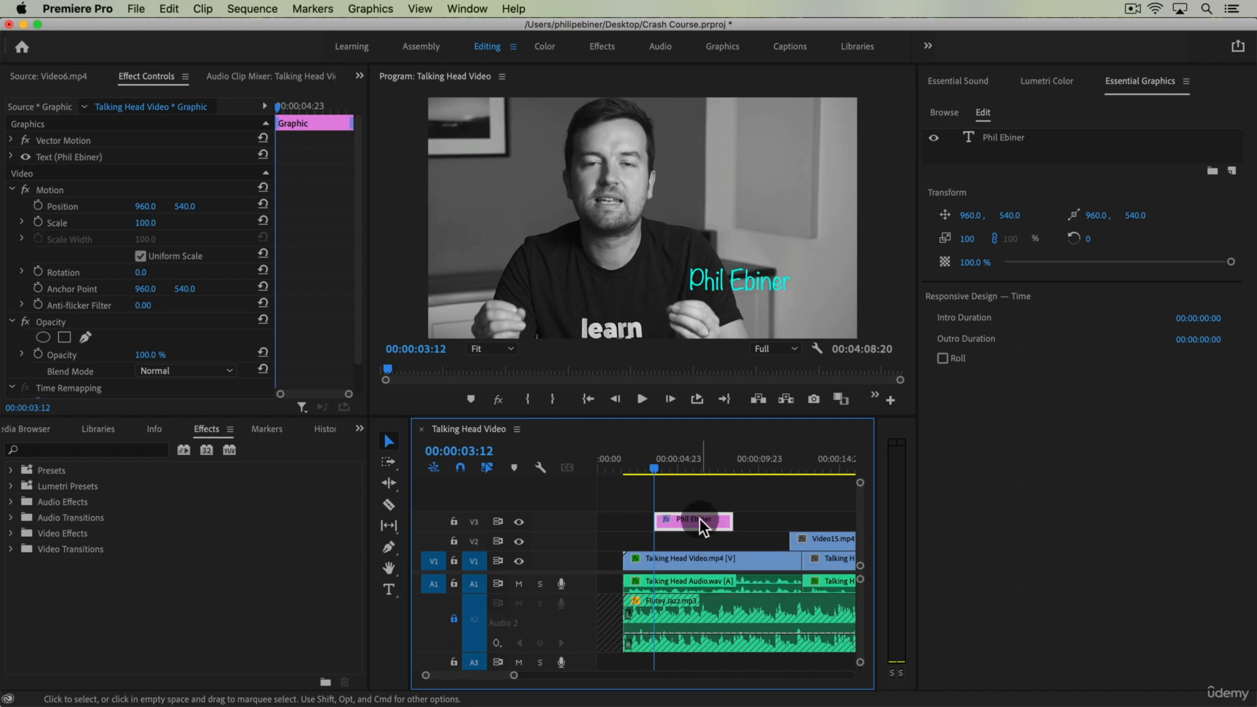
pyautogui.press('super+d')
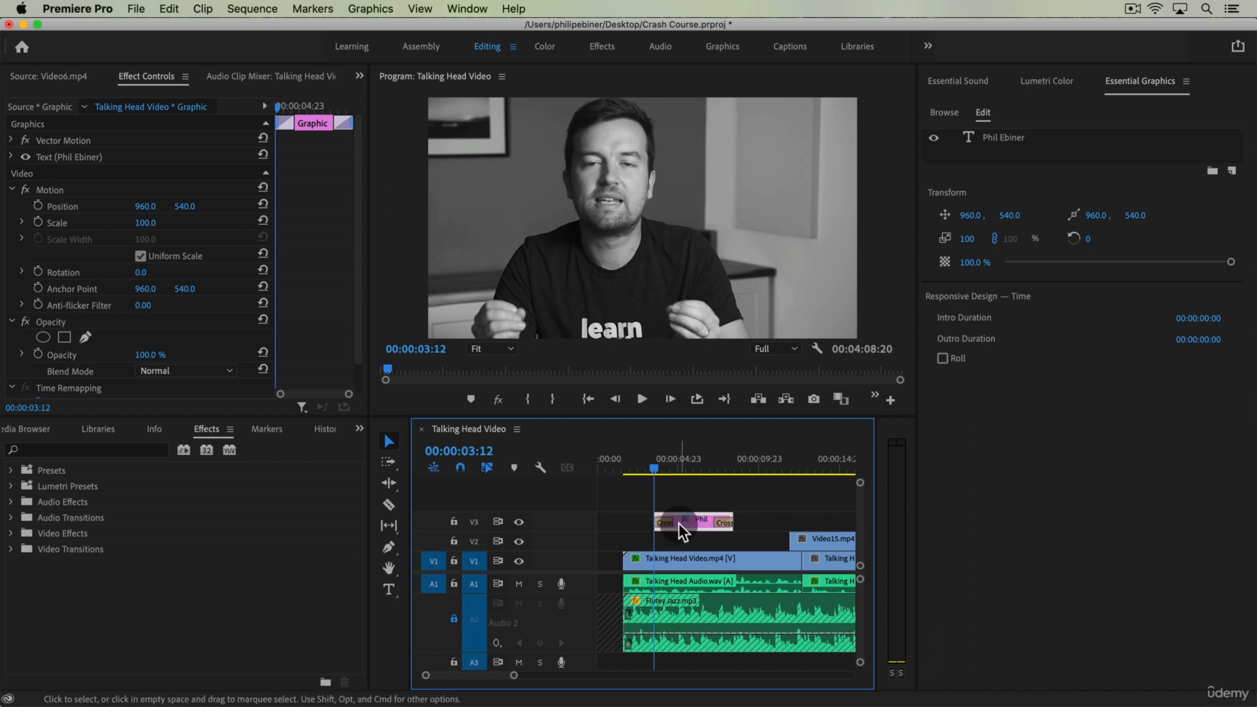
pyautogui.press('space')
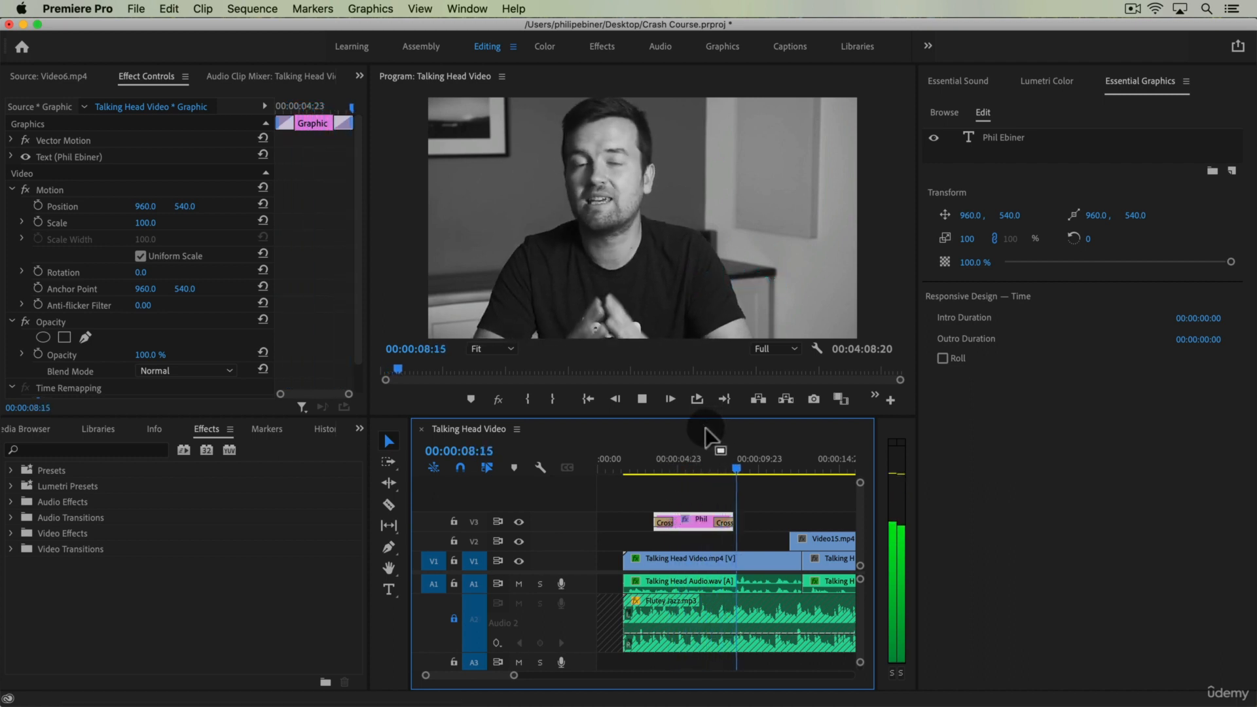
pyautogui.click(696, 457)
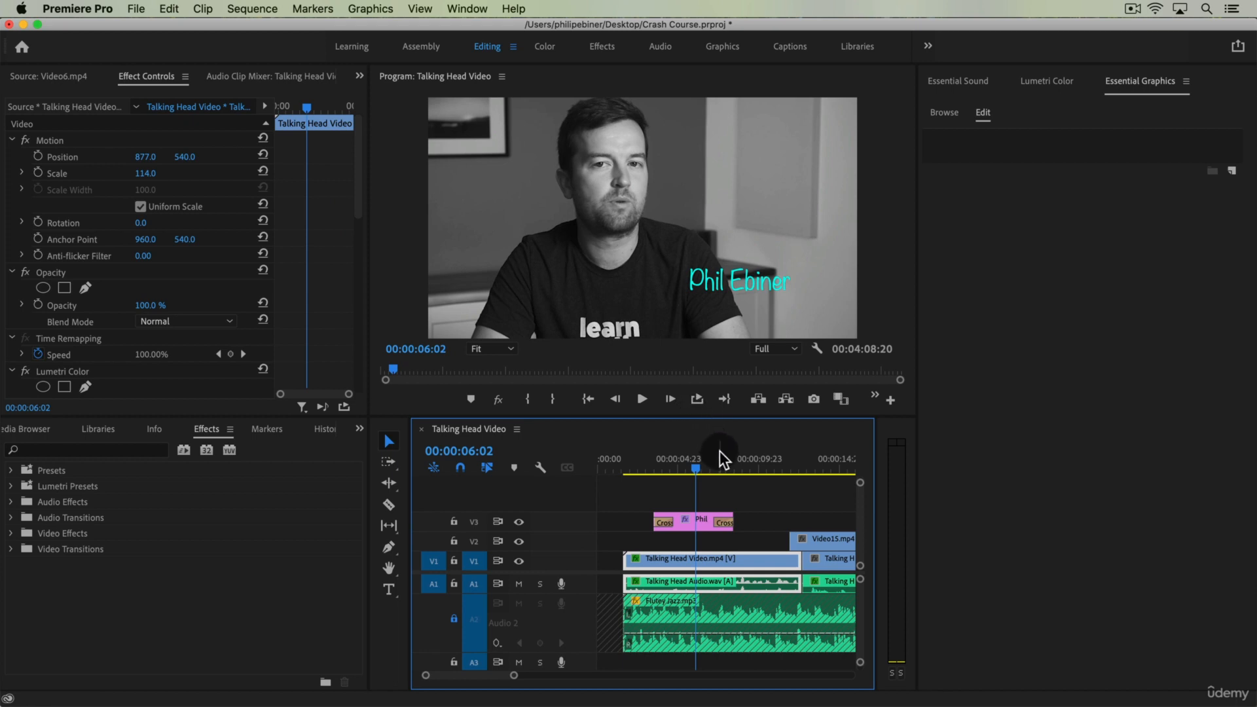
# Remove the title clip's transitions, and apply the default transition separately to its start and end edit points.
pyautogui.click(689, 524)
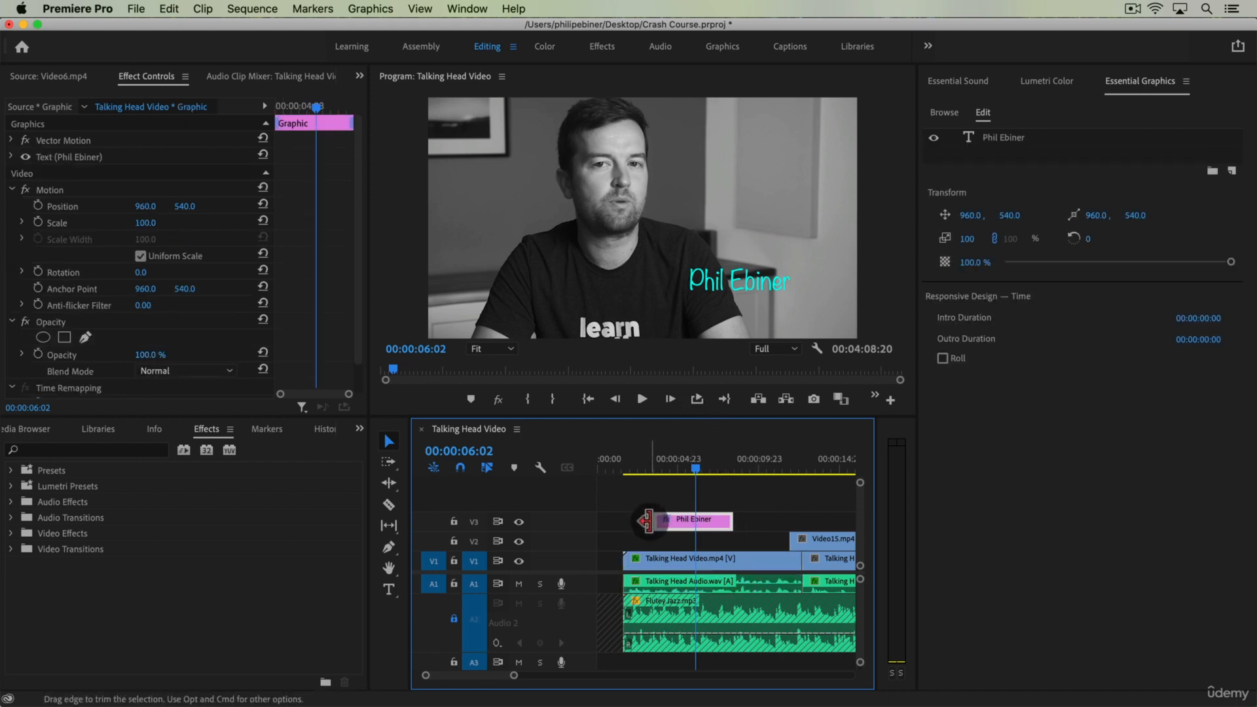
pyautogui.rightClick(646, 521)
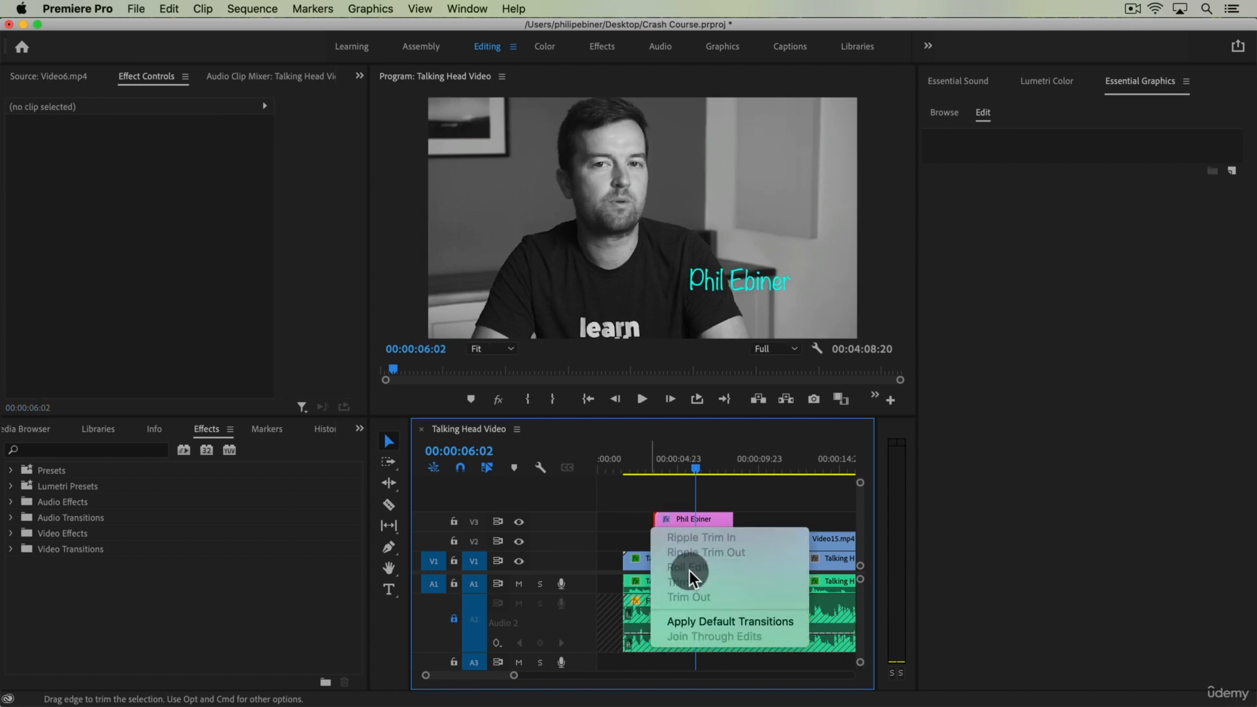
pyautogui.click(698, 619)
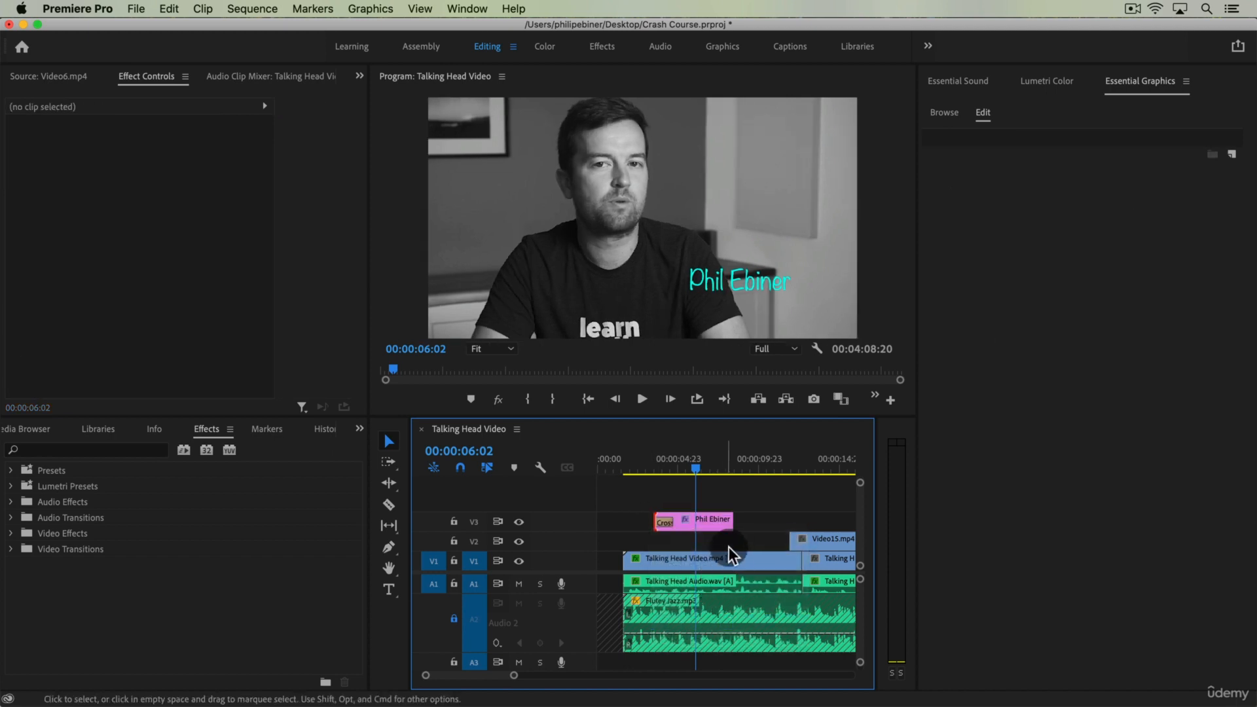
pyautogui.press('super+d')
pyautogui.press('-')
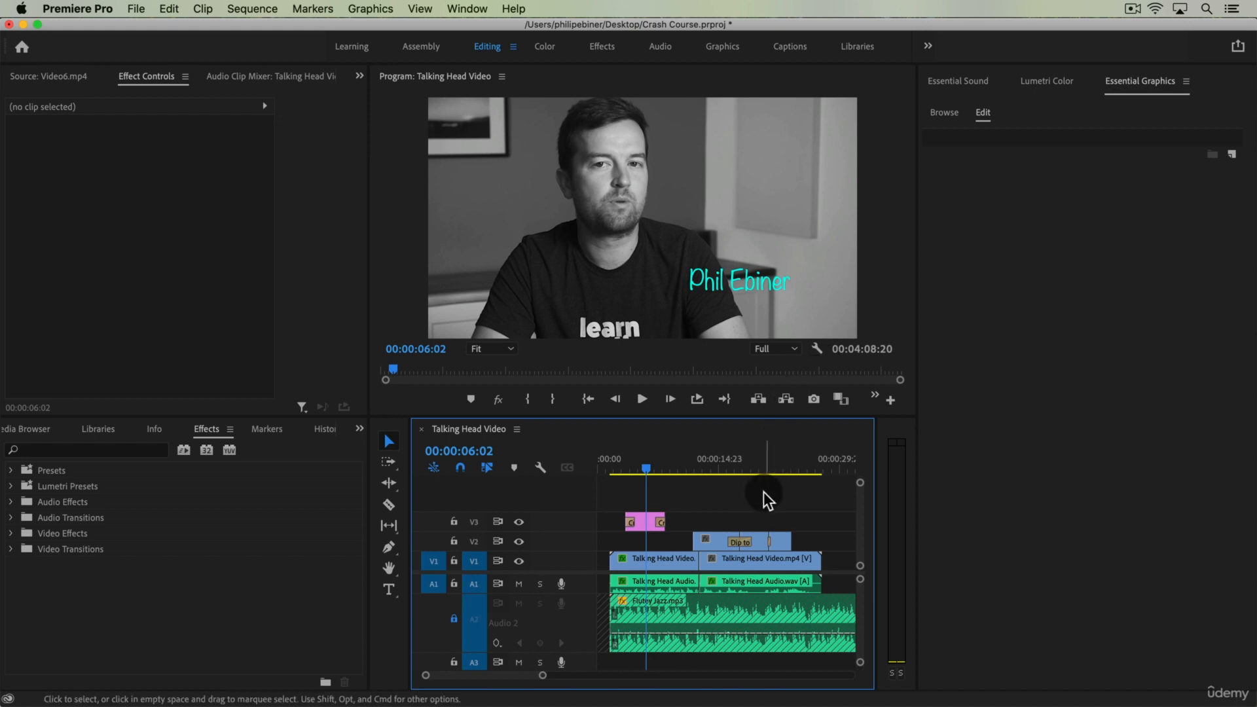
pyautogui.moveTo(665, 463)
pyautogui.mouseDown()
pyautogui.moveTo(784, 473)
pyautogui.moveTo(643, 474)
pyautogui.mouseUp()
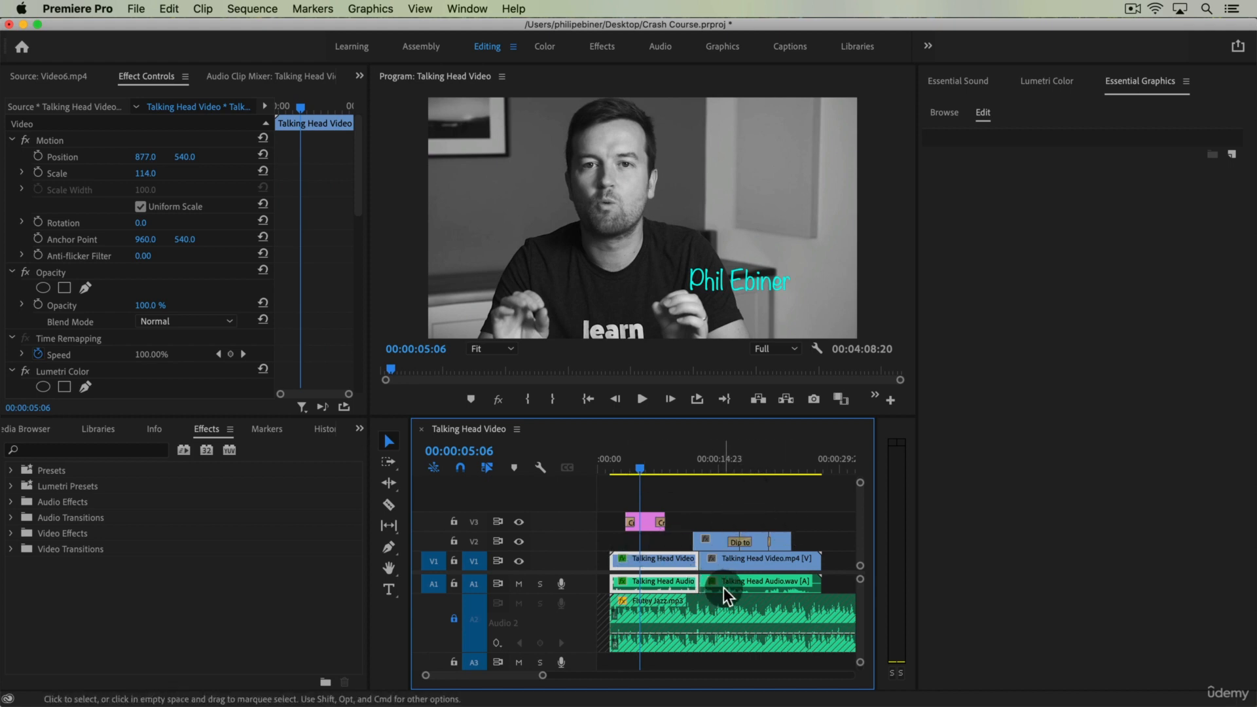
pyautogui.press('-')
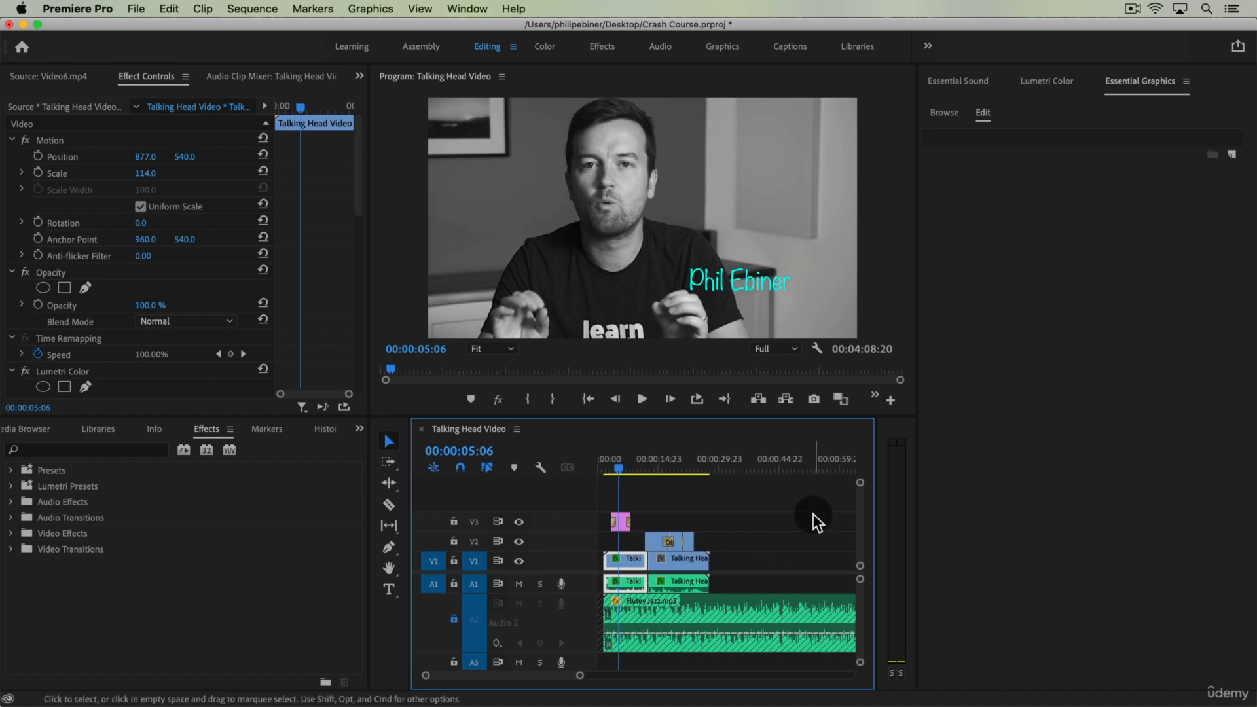
pyautogui.moveTo(714, 462); pyautogui.dragTo(603, 475)
pyautogui.press('=')
pyautogui.press('=')
pyautogui.press('=')
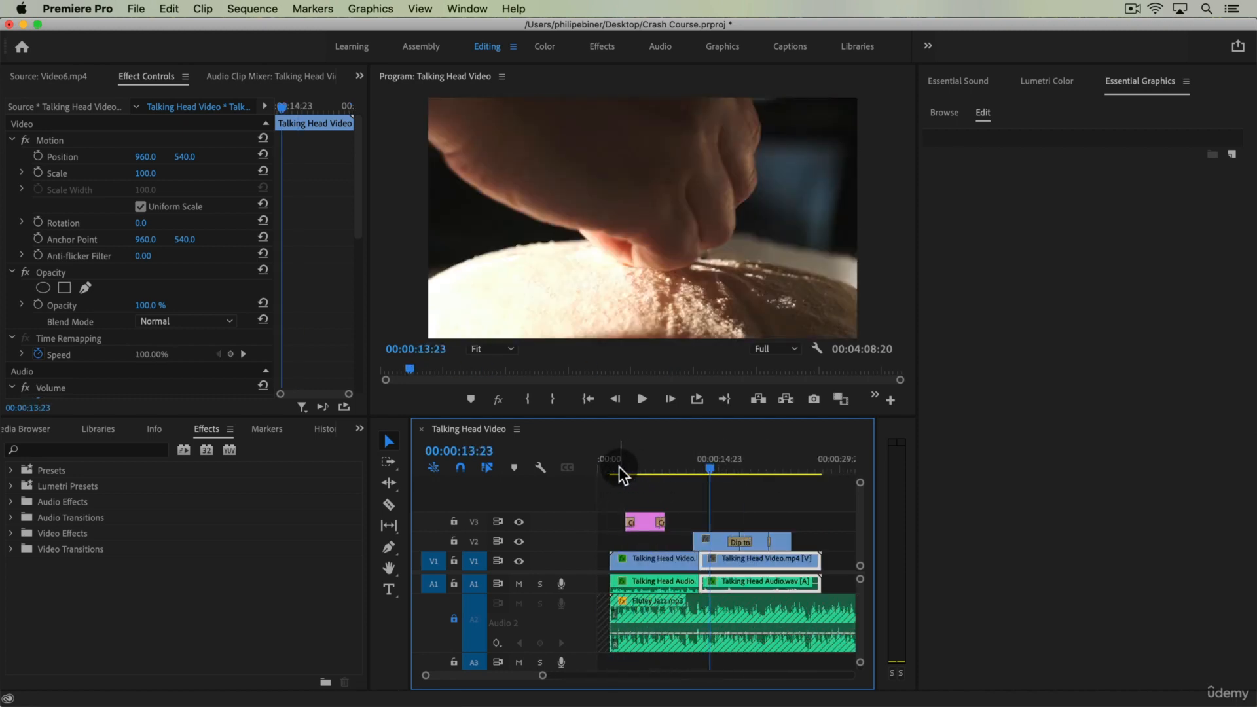
# Move the playhead to the start of the first talking head clip at 00:00:01:15 and mark the sequence's In point there.
pyautogui.click(613, 462)
pyautogui.press('Up')
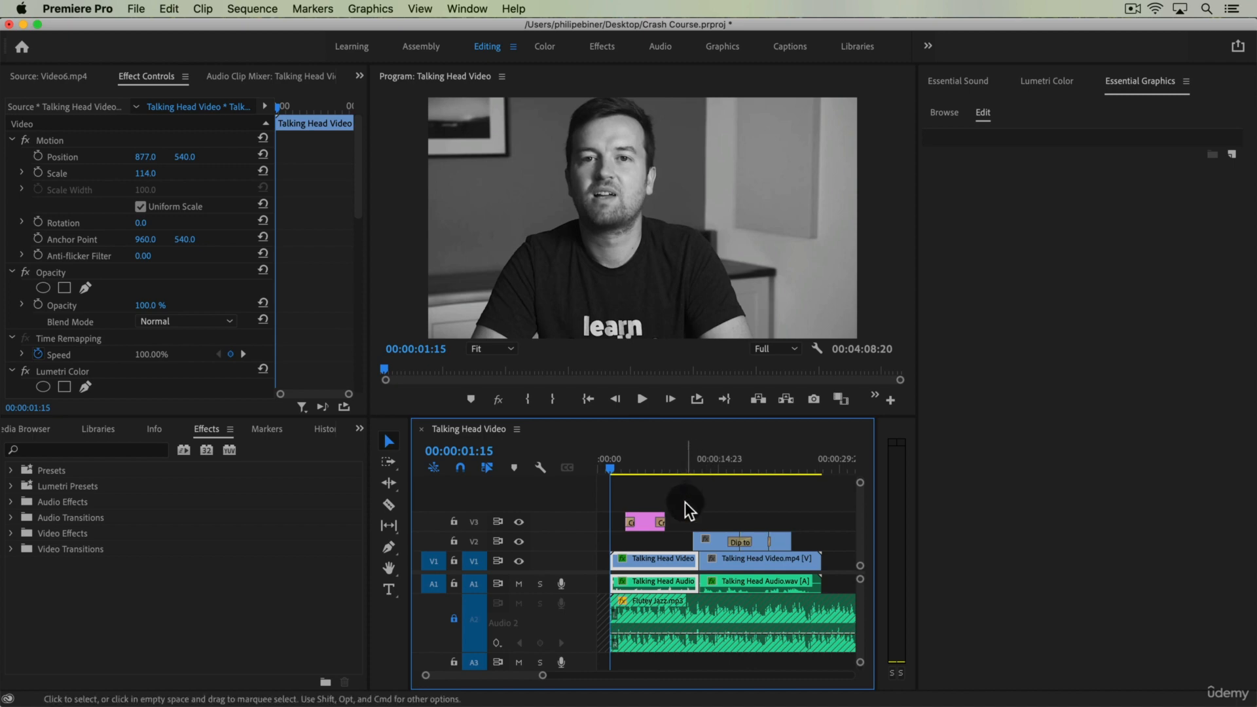
pyautogui.moveTo(638, 466); pyautogui.dragTo(611, 470)
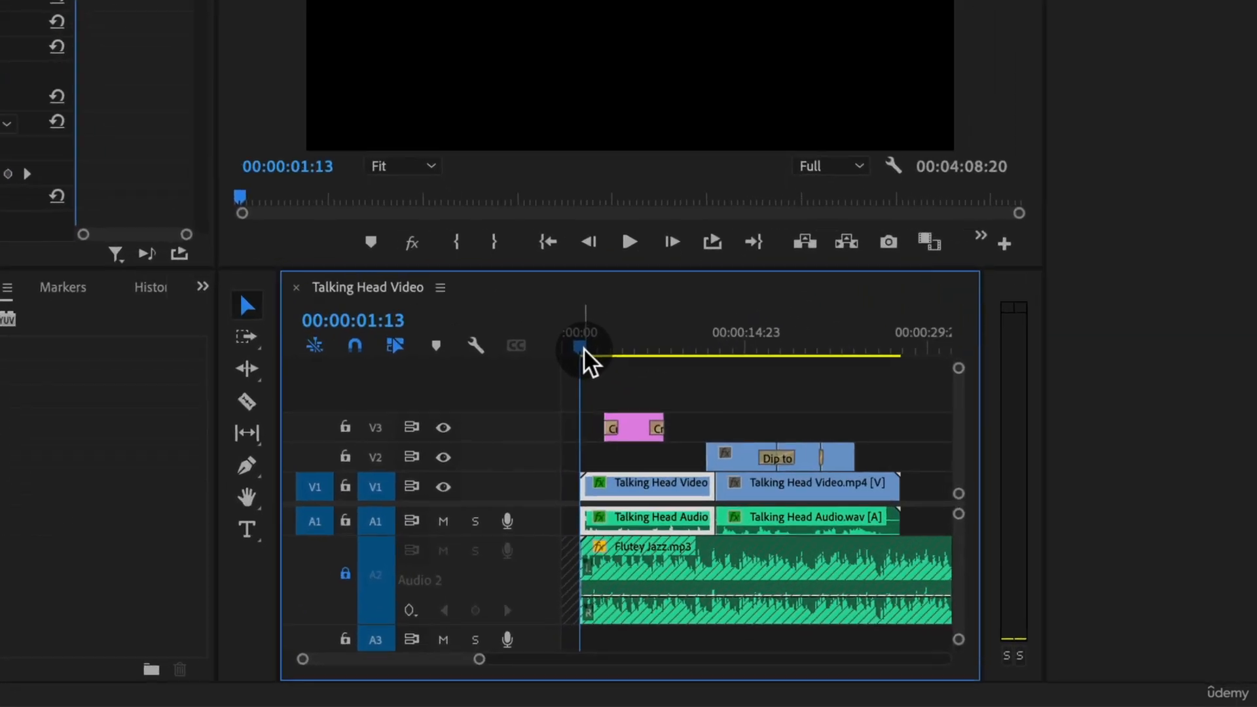
pyautogui.press('Up')
pyautogui.press('Down')
pyautogui.press('Up')
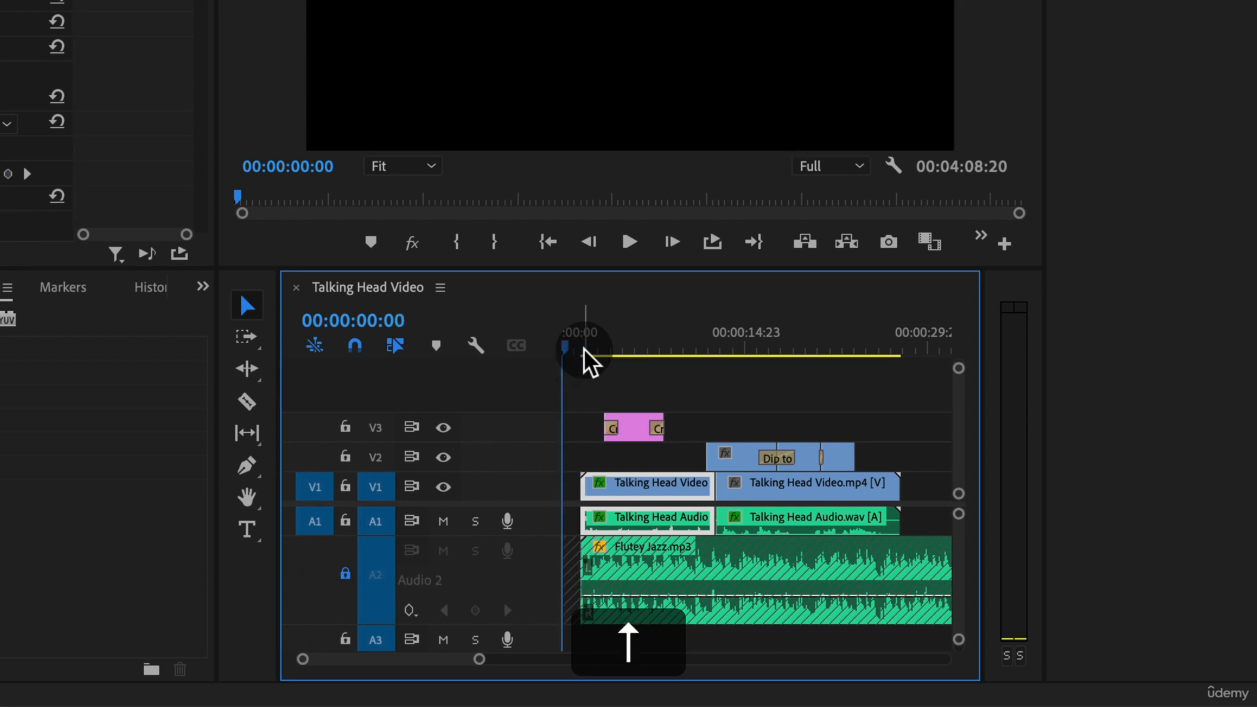
pyautogui.press('Down')
pyautogui.press('Up')
pyautogui.press('Down')
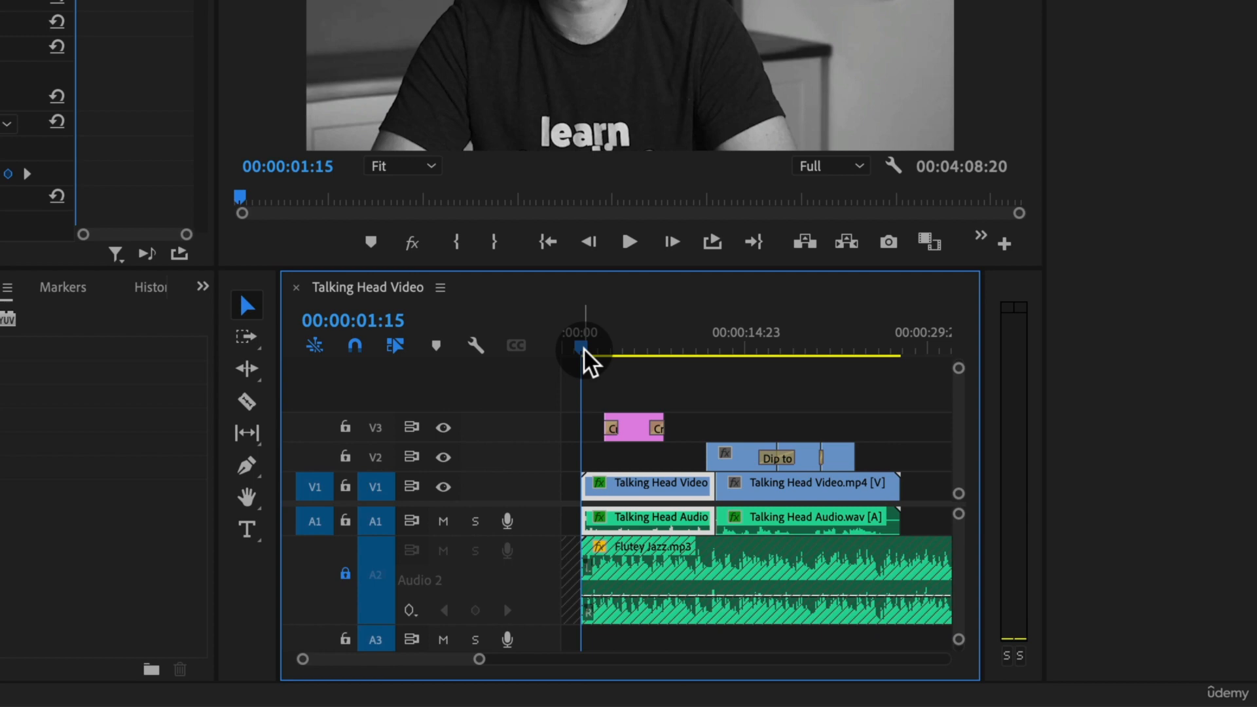
pyautogui.press('i')
# Mark the sequence's Out point at the end of the last talking head clip, 00:00:27:18, and scrub through the marked range.
pyautogui.press('Down')
pyautogui.press('Down')
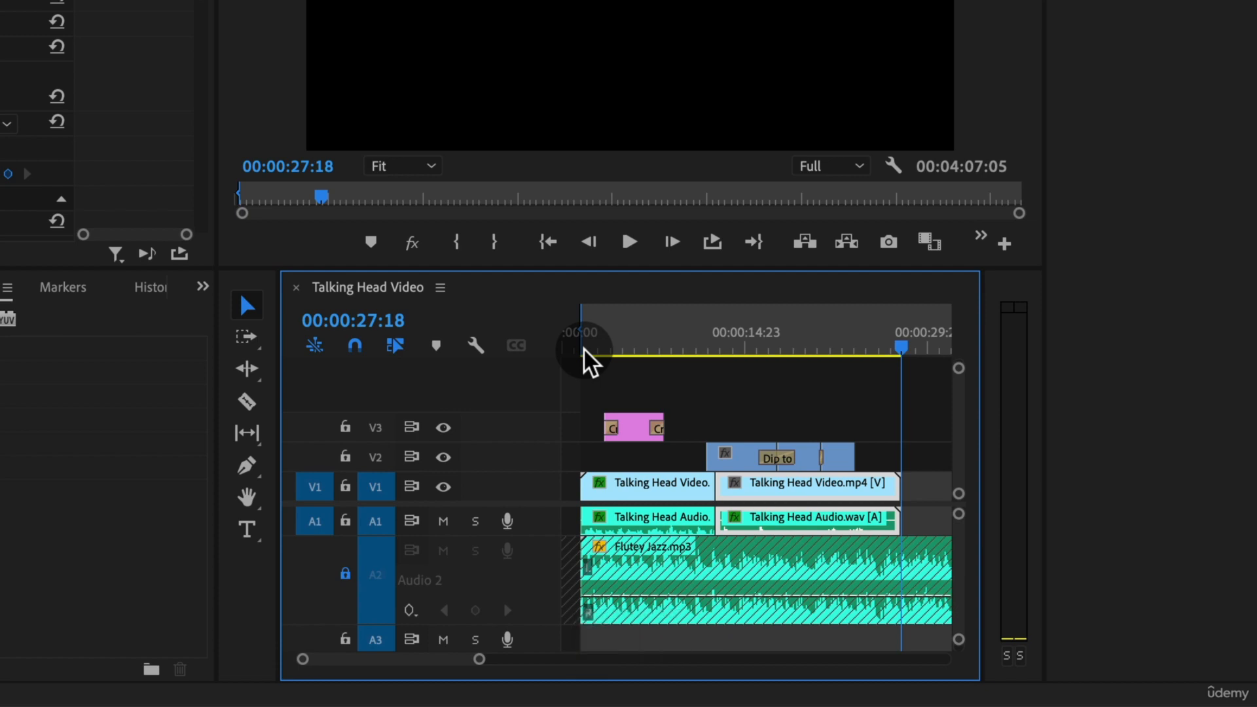
pyautogui.press('o')
pyautogui.press('Left')
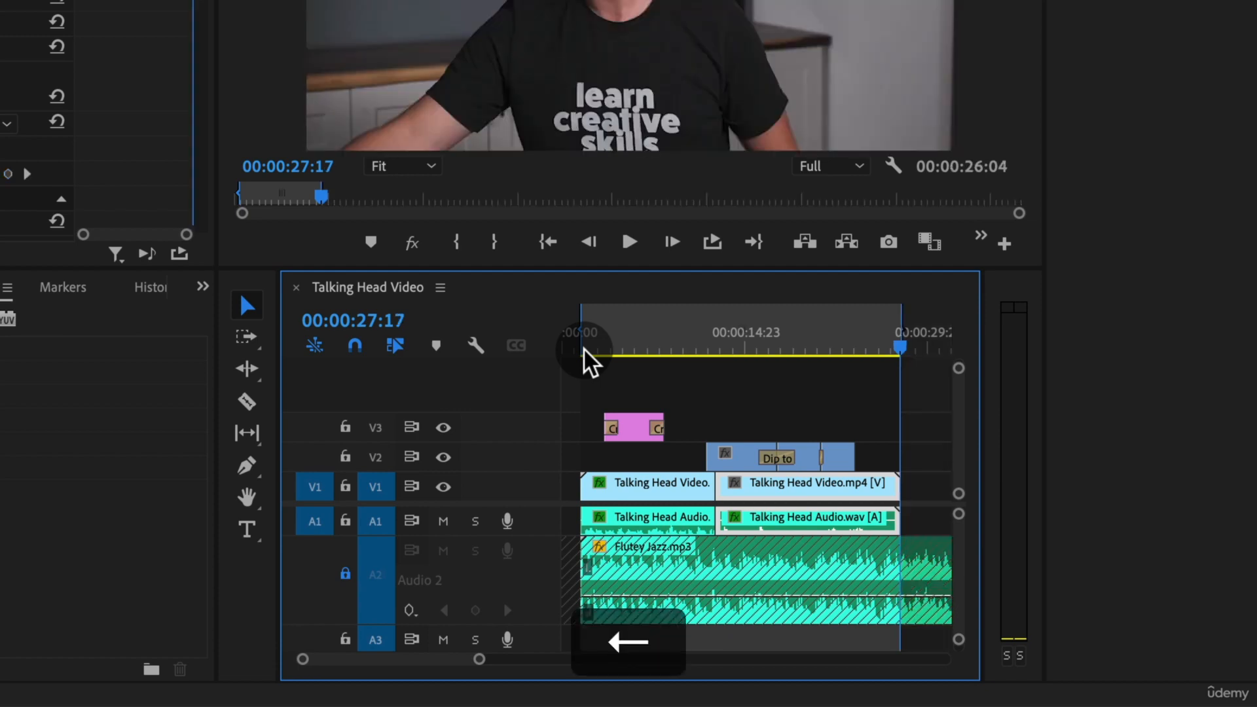
pyautogui.moveTo(674, 327); pyautogui.dragTo(859, 327)
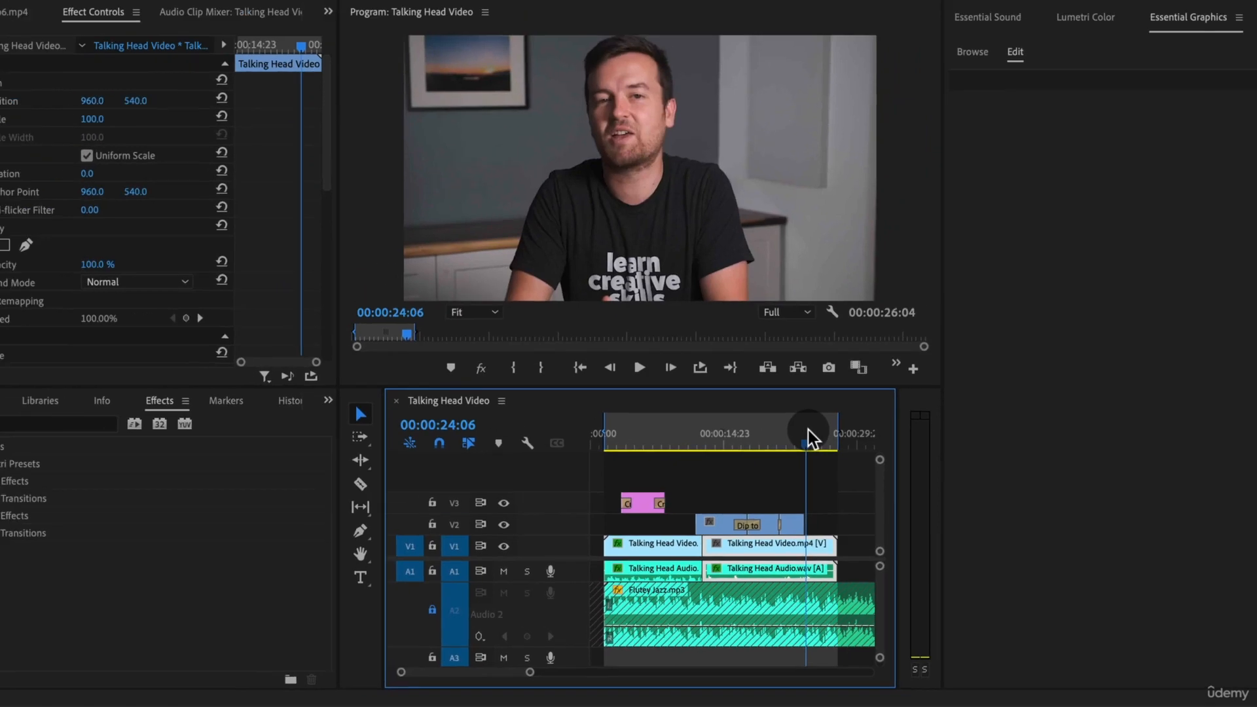
pyautogui.moveTo(808, 432); pyautogui.dragTo(683, 465)
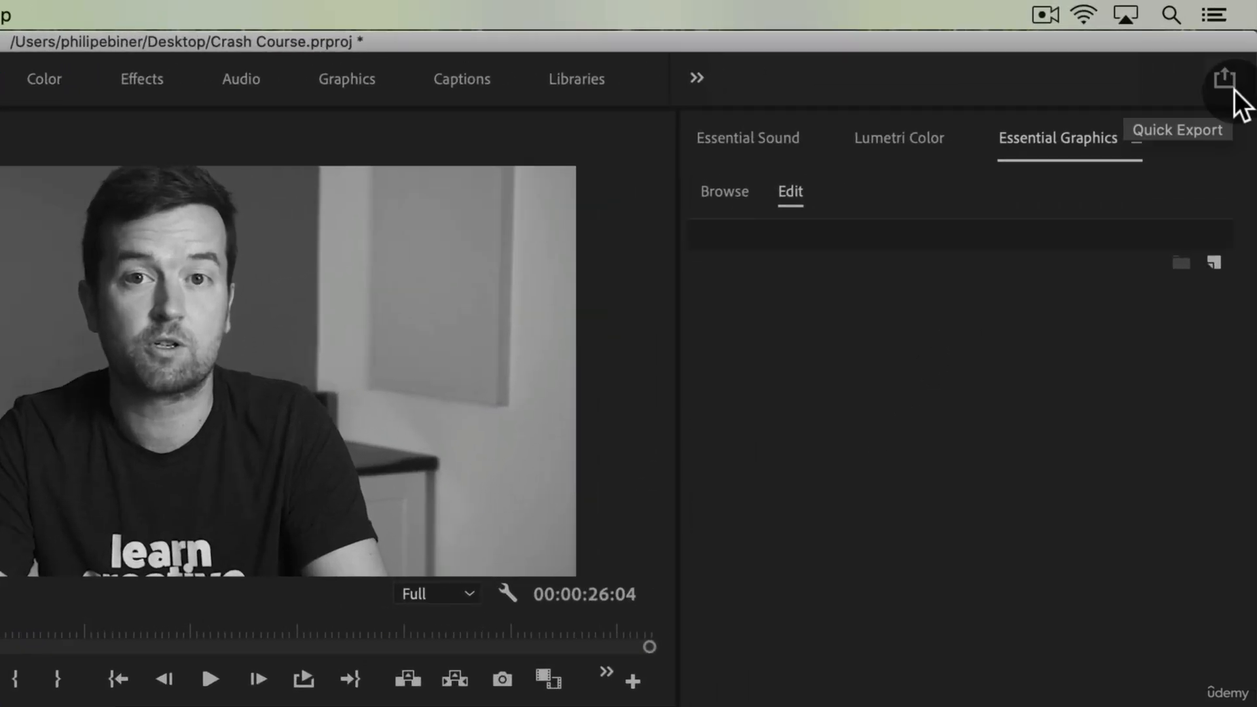
# Quick-export the marked range to the Desktop as Talking Head Video.mp4 using the High Quality 1080p HD preset.
pyautogui.click(1225, 78)
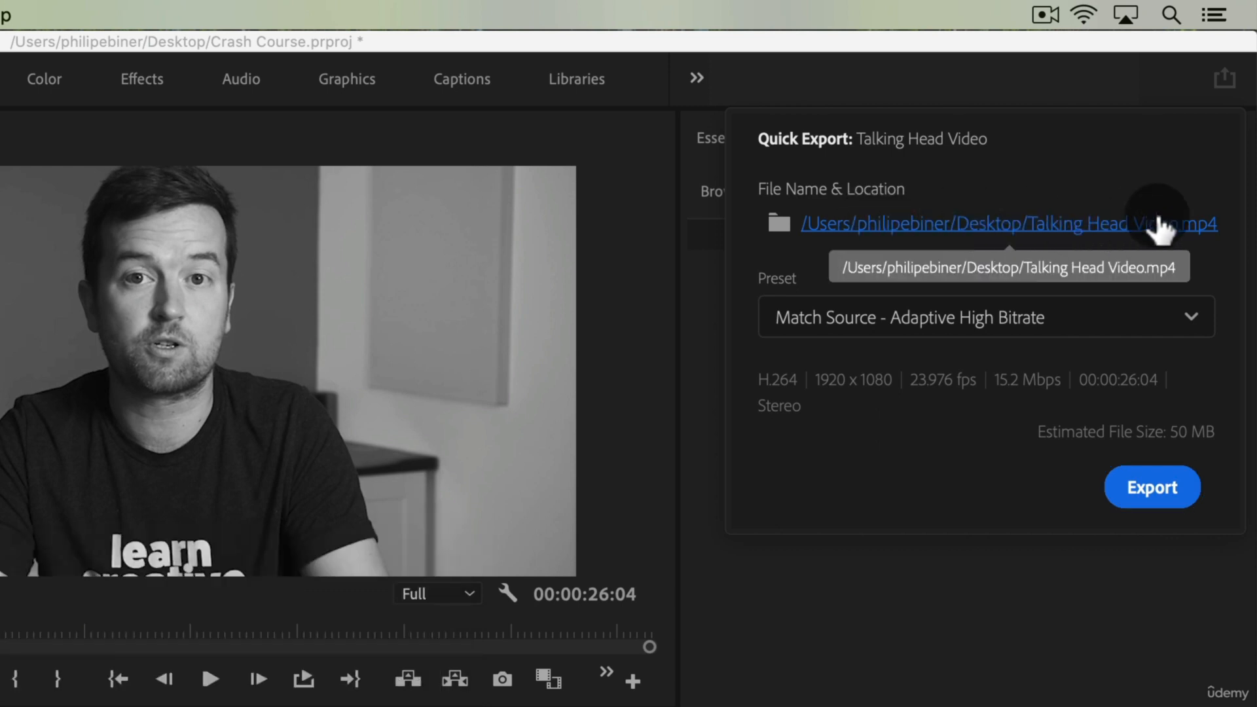
pyautogui.click(1150, 333)
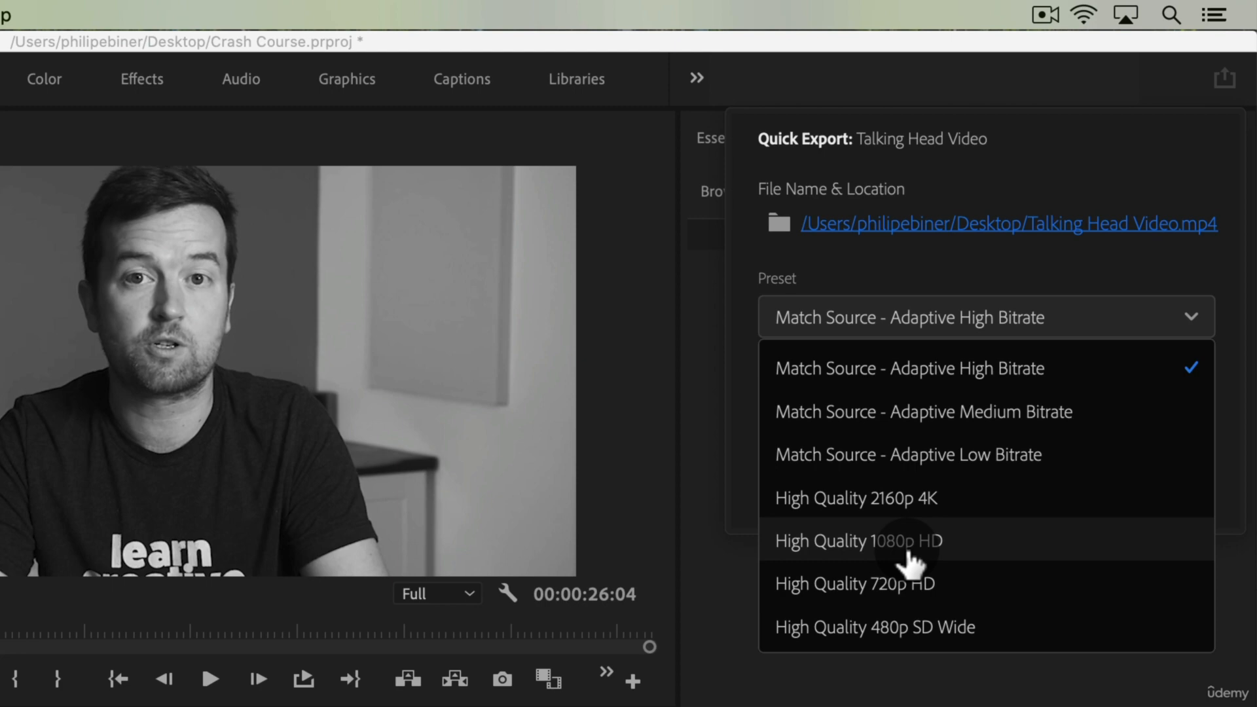
pyautogui.click(910, 551)
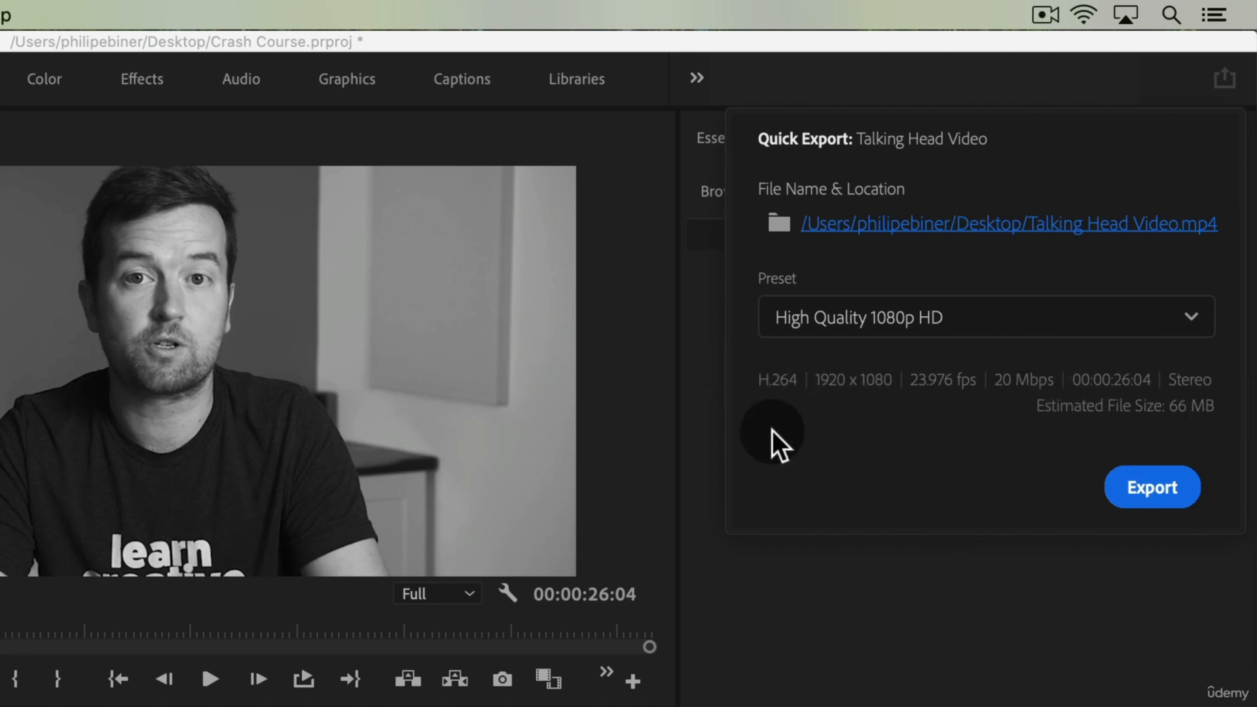
pyautogui.click(1154, 498)
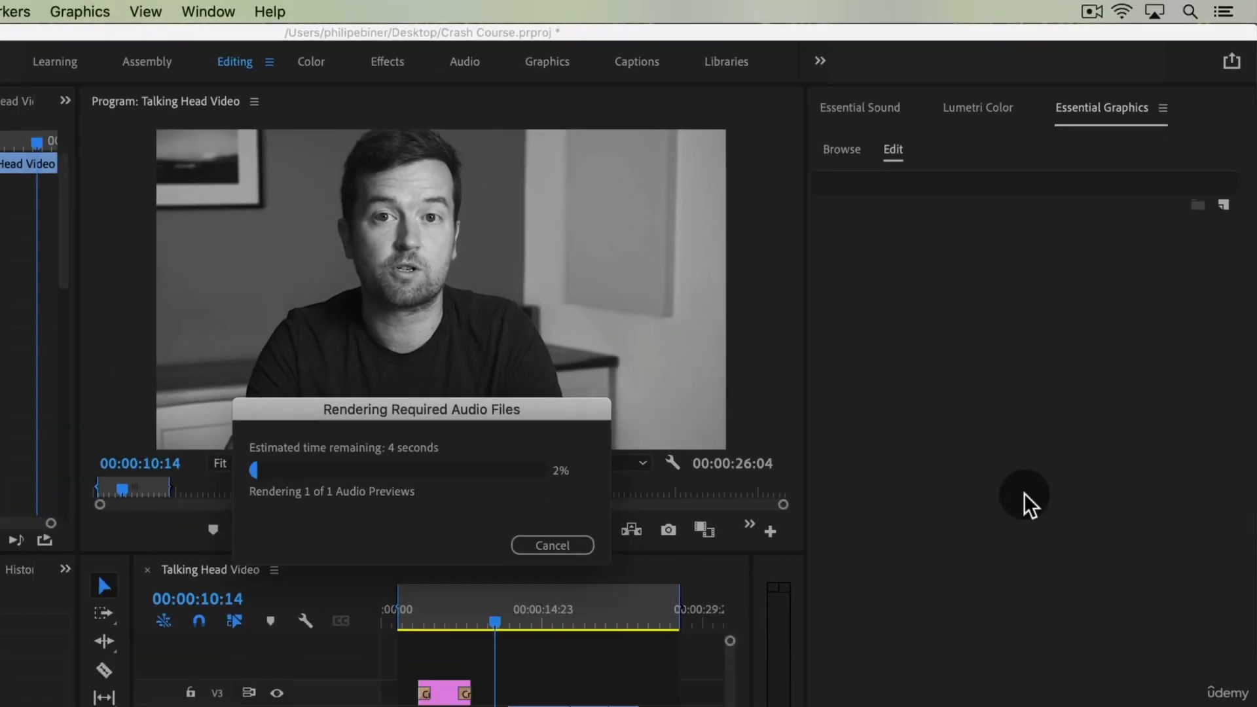
# Switch to Finder, open the exported Talking Head Video.mp4 from the Desktop in QuickTime Player, and shrink and reposition its window.
pyautogui.press('super+Tab')
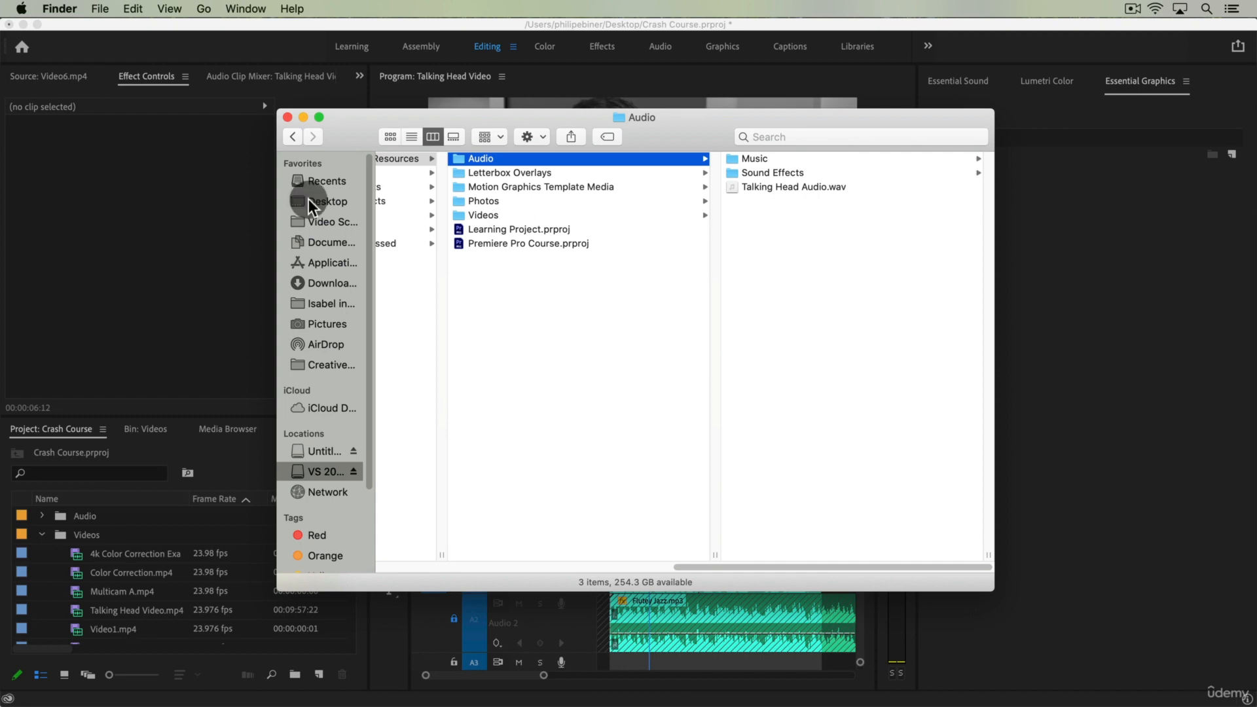
pyautogui.click(309, 202)
pyautogui.doubleClick(469, 298)
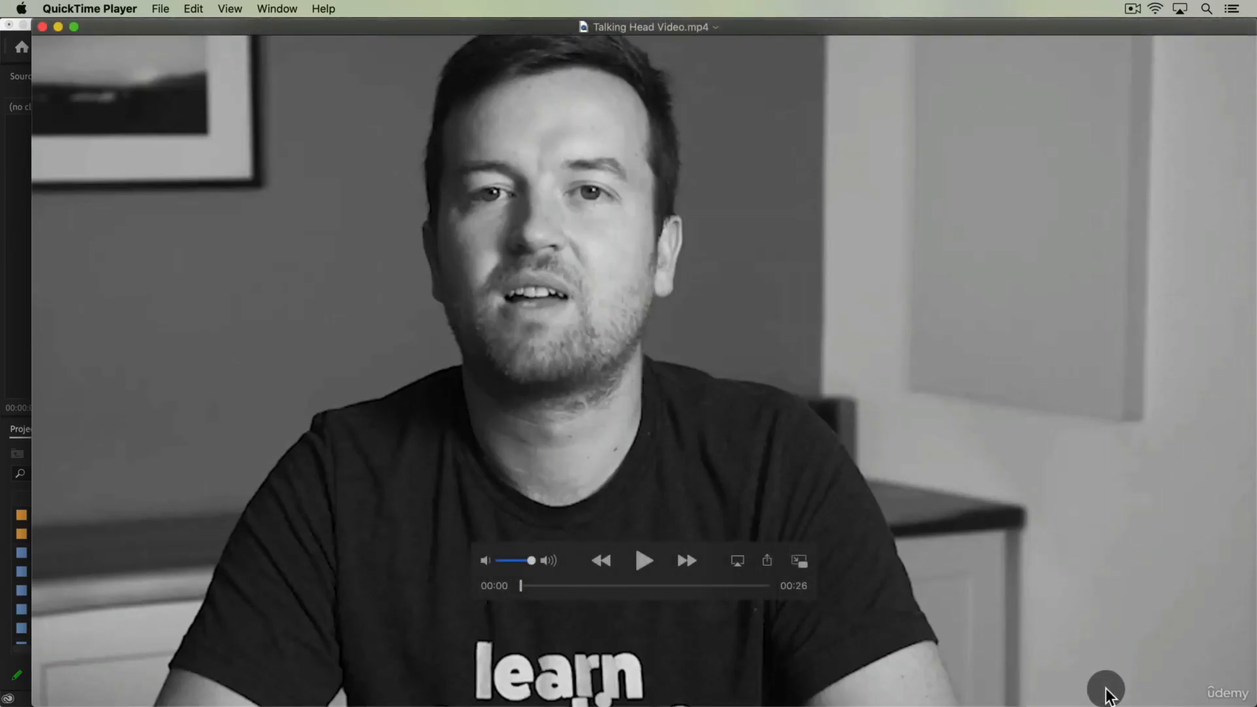
pyautogui.moveTo(1255, 705); pyautogui.dragTo(1029, 579)
pyautogui.moveTo(475, 488)
pyautogui.mouseDown()
pyautogui.moveTo(589, 482)
pyautogui.moveTo(480, 488)
pyautogui.mouseUp()
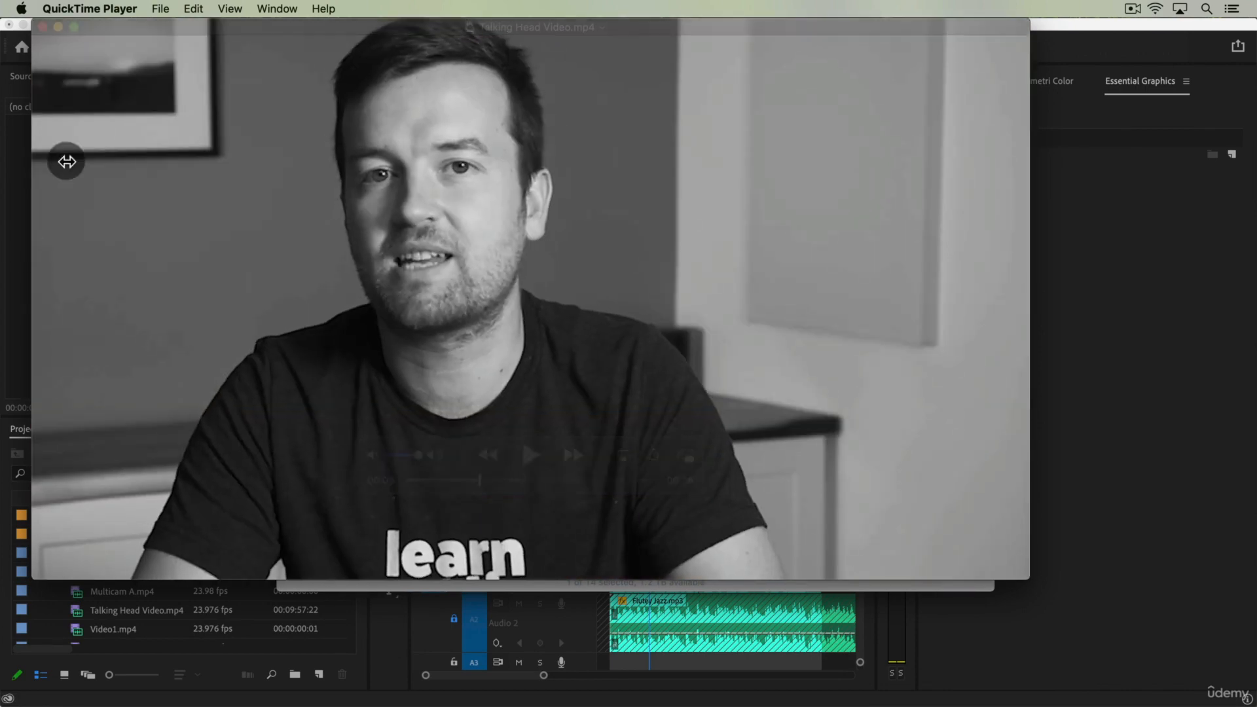
pyautogui.moveTo(140, 135); pyautogui.dragTo(414, 174)
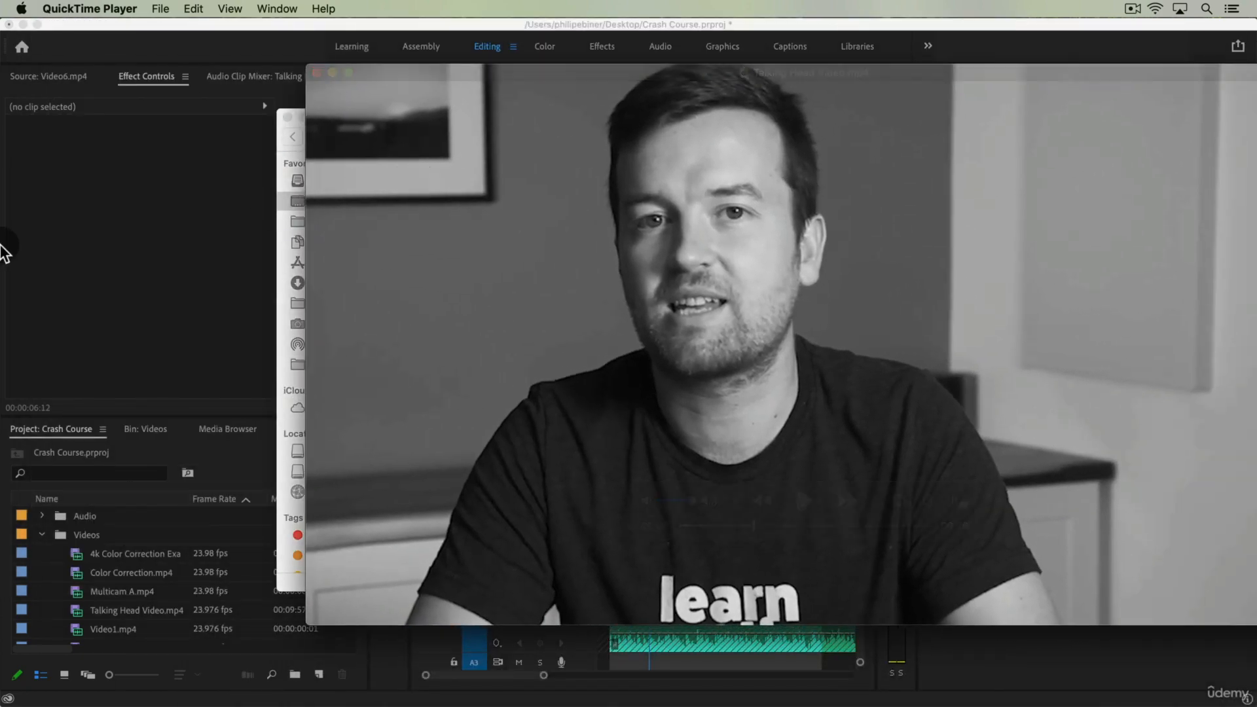
pyautogui.click(1138, 9)
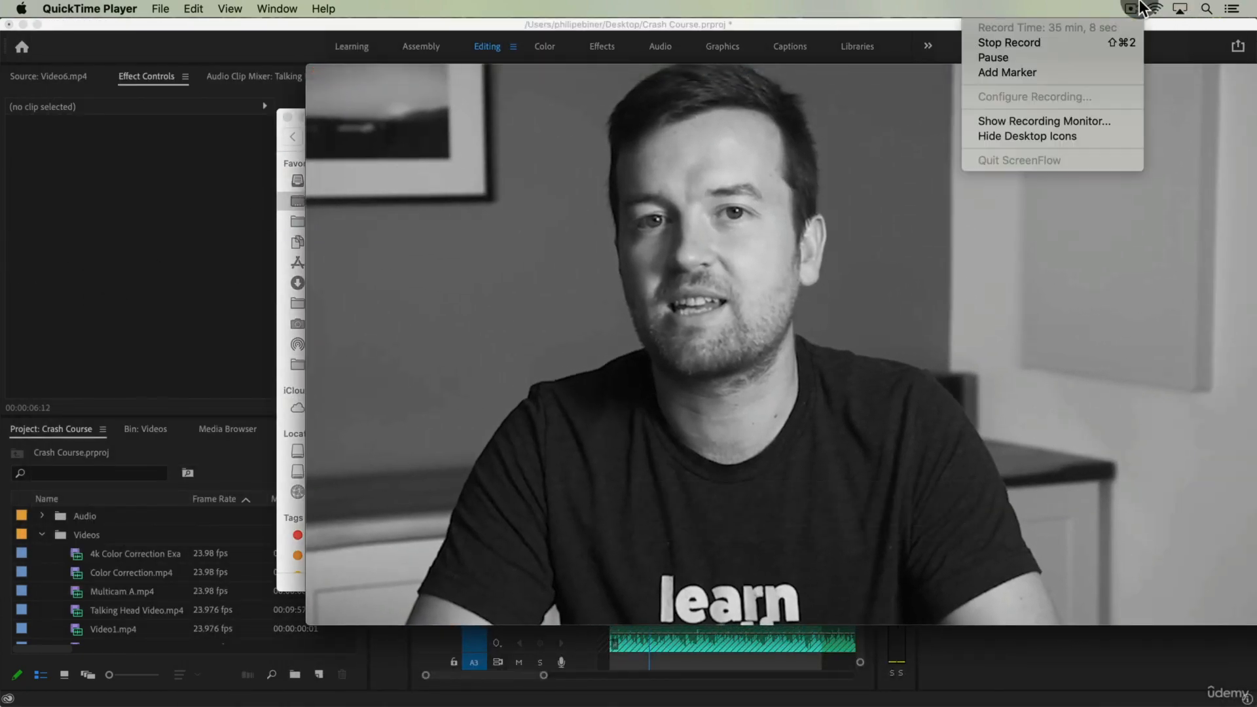
pyautogui.click(145, 270)
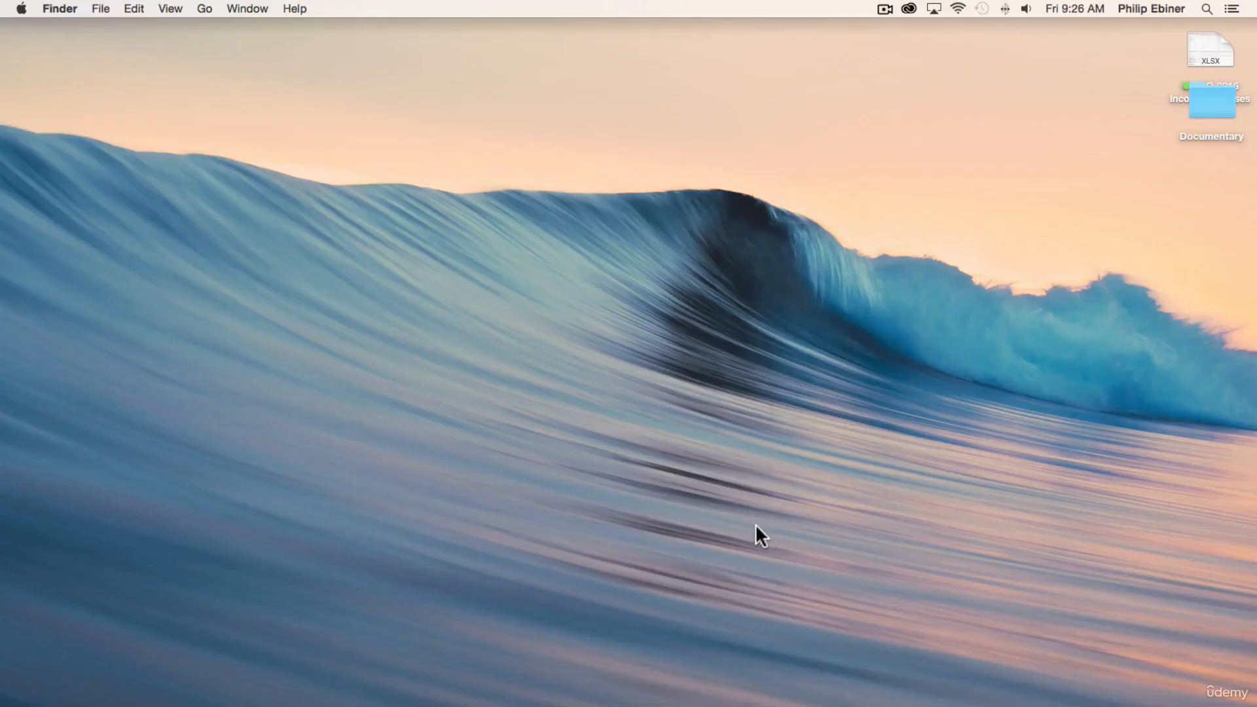
# Switch to Premiere Pro CC, bring up the dialog for opening an existing project, and cancel it.
pyautogui.moveTo(361, 688)
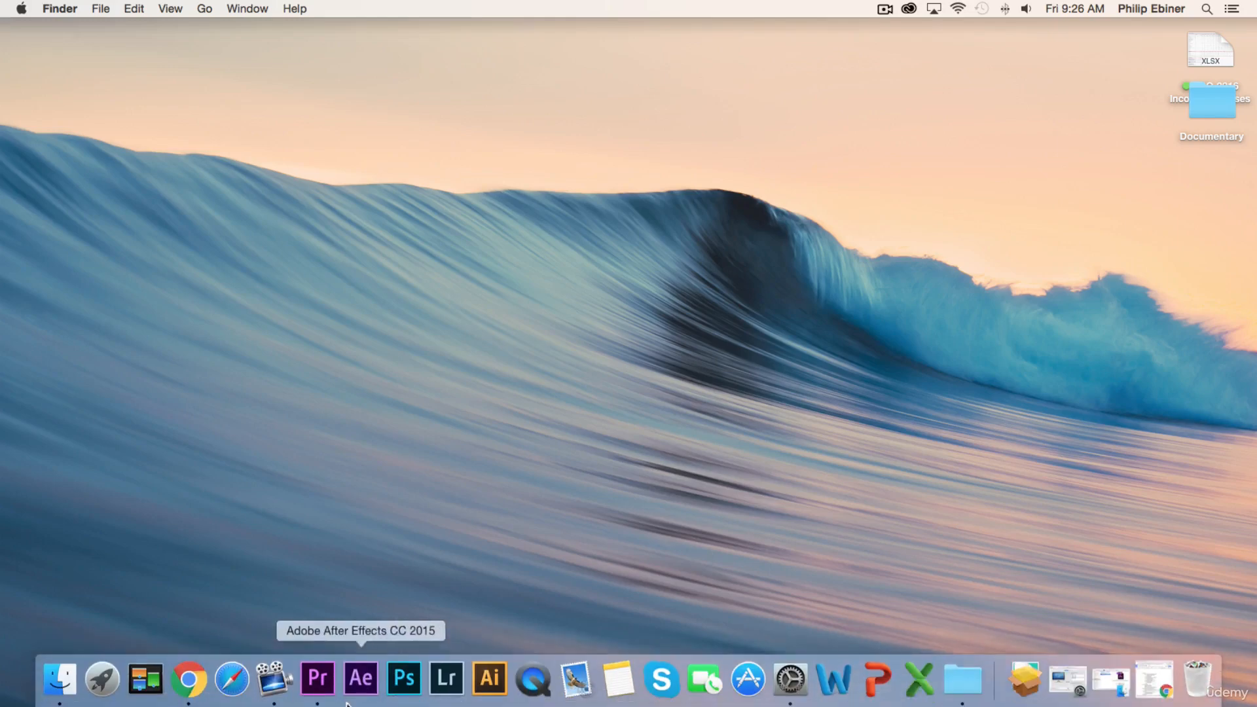
pyautogui.click(317, 681)
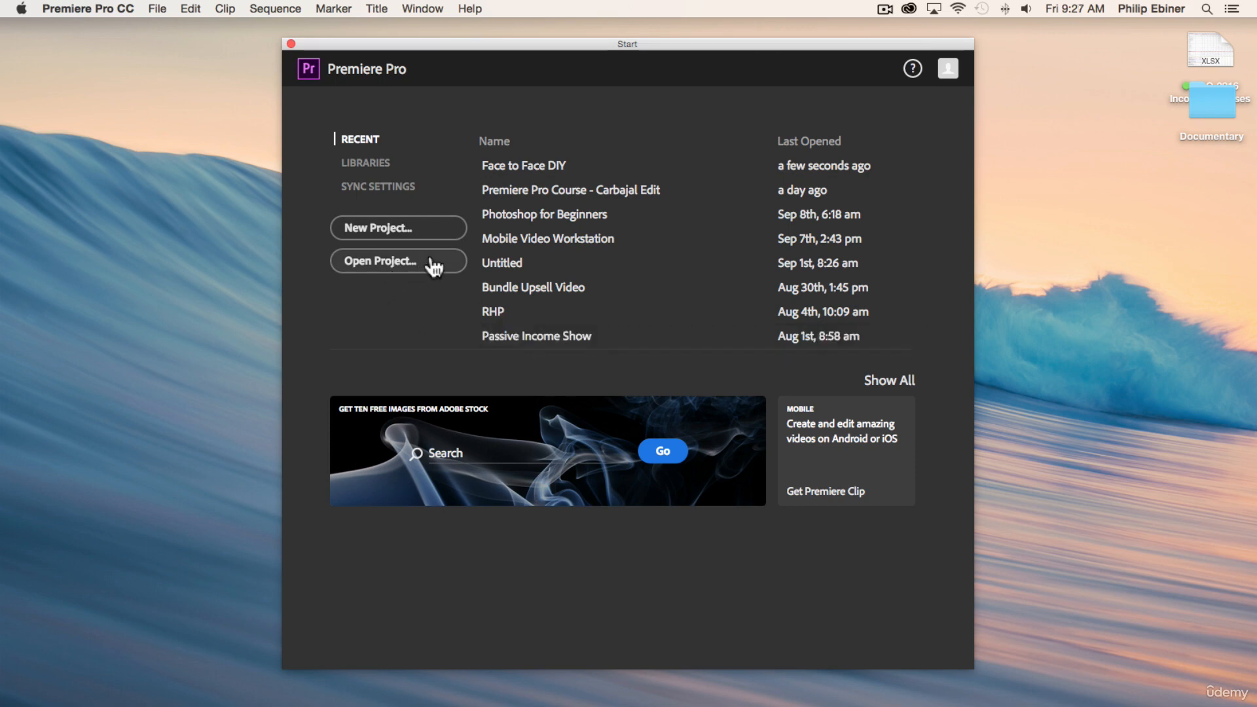
pyautogui.click(394, 271)
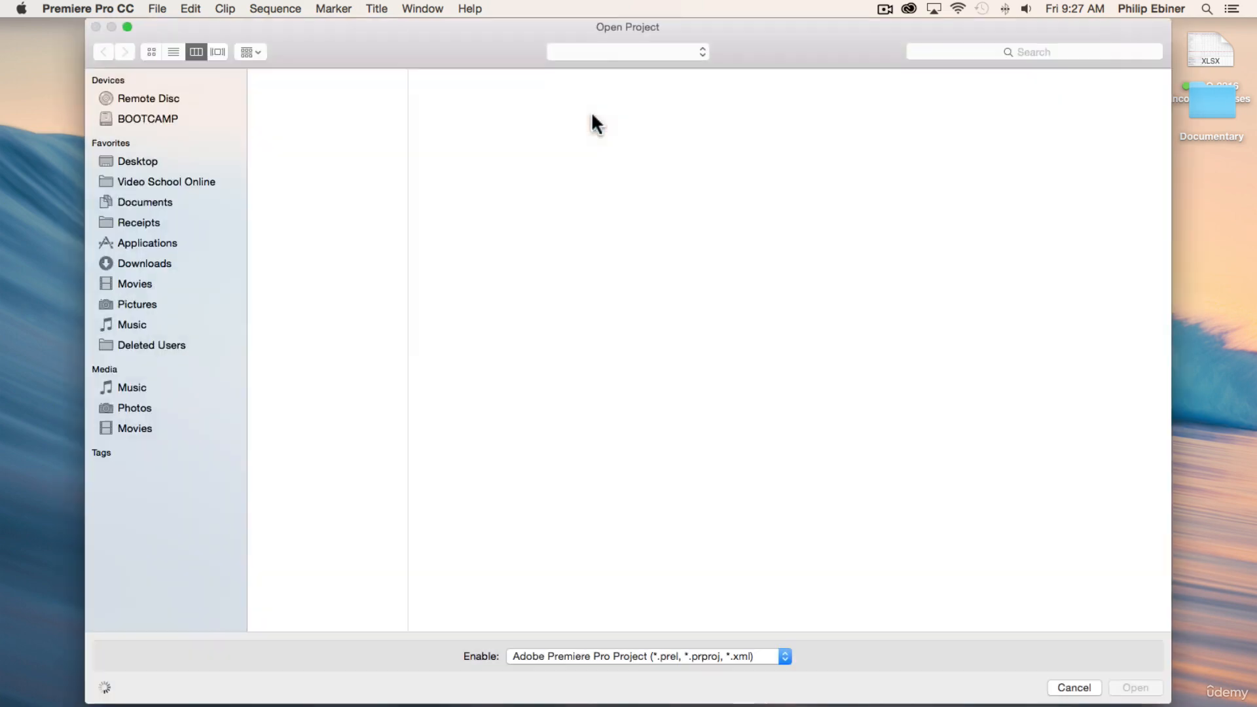
pyautogui.click(1074, 688)
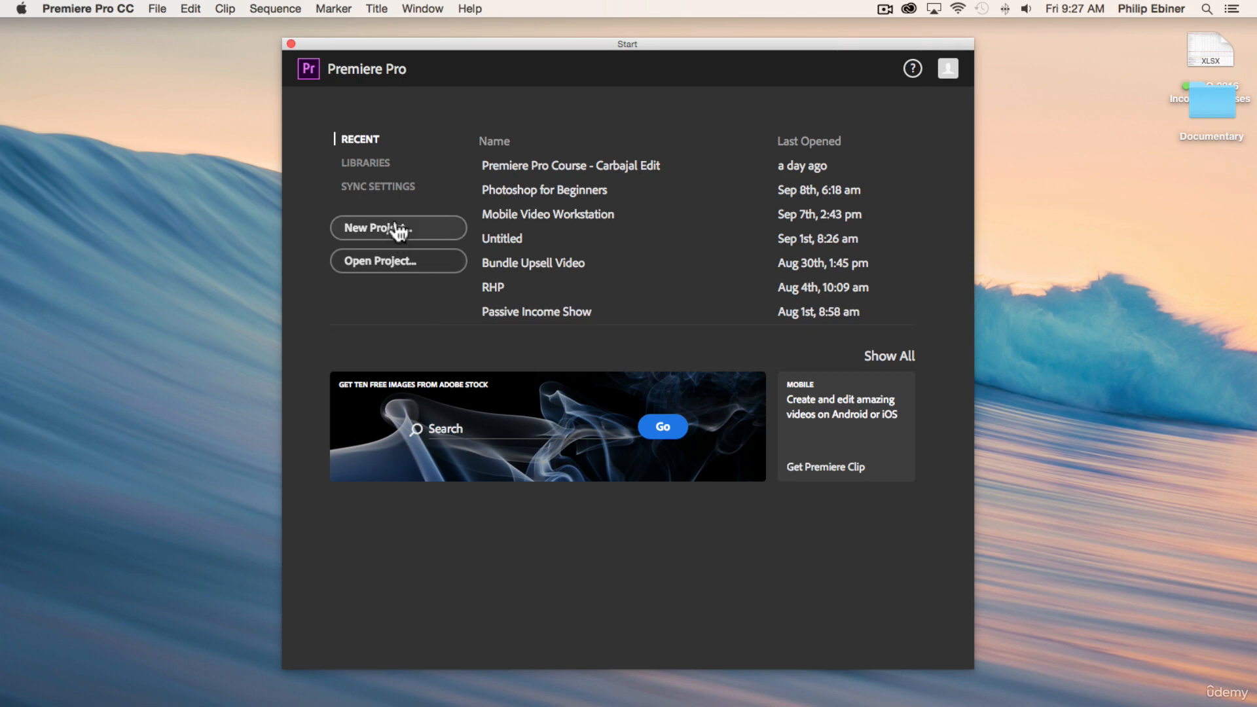
# Start a new project and name it Premiere Pro Course.
pyautogui.click(379, 229)
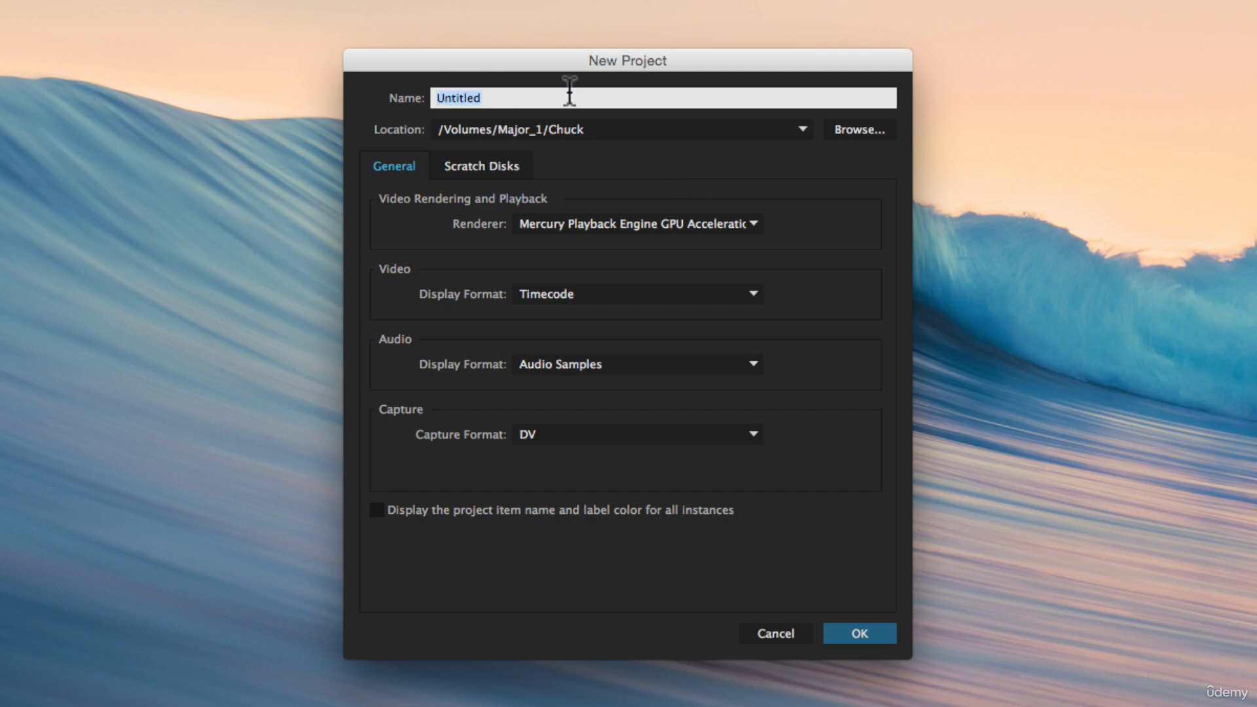
pyautogui.write('Premiere Pro Cou')
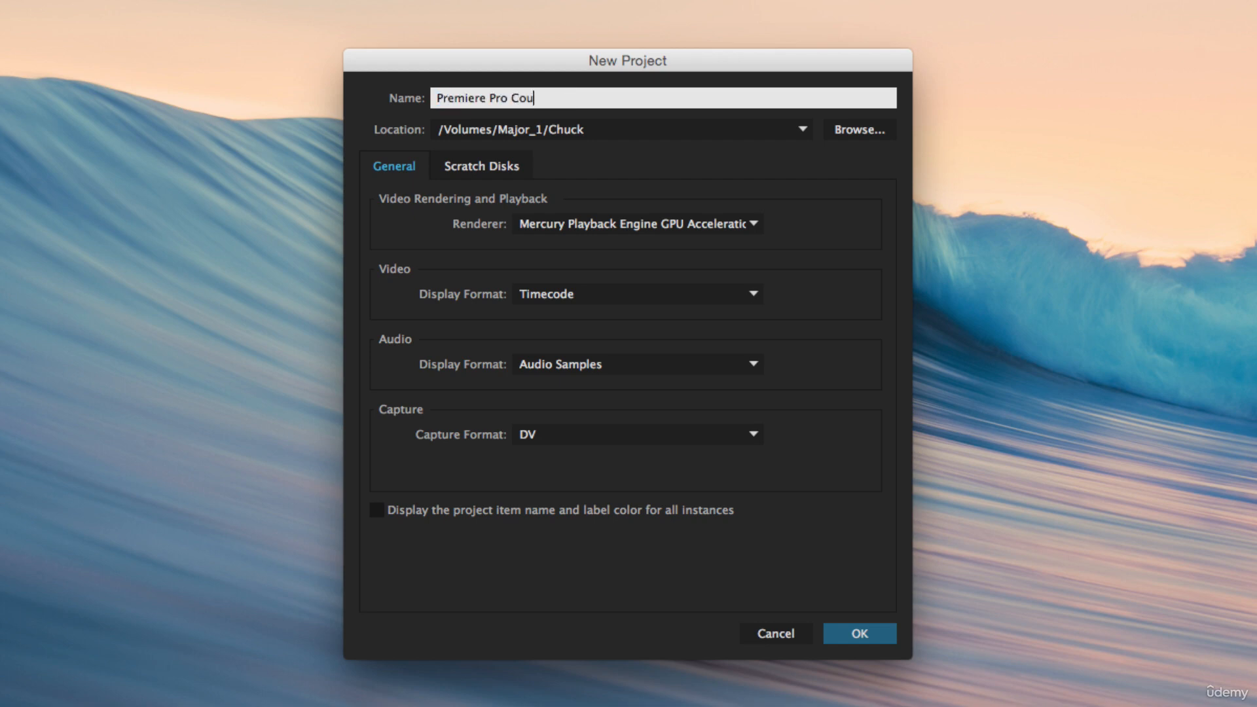
pyautogui.write('rse')
# View the recent save locations for the new project, close that list, and browse to the Video School Online folder instead.
pyautogui.click(803, 129)
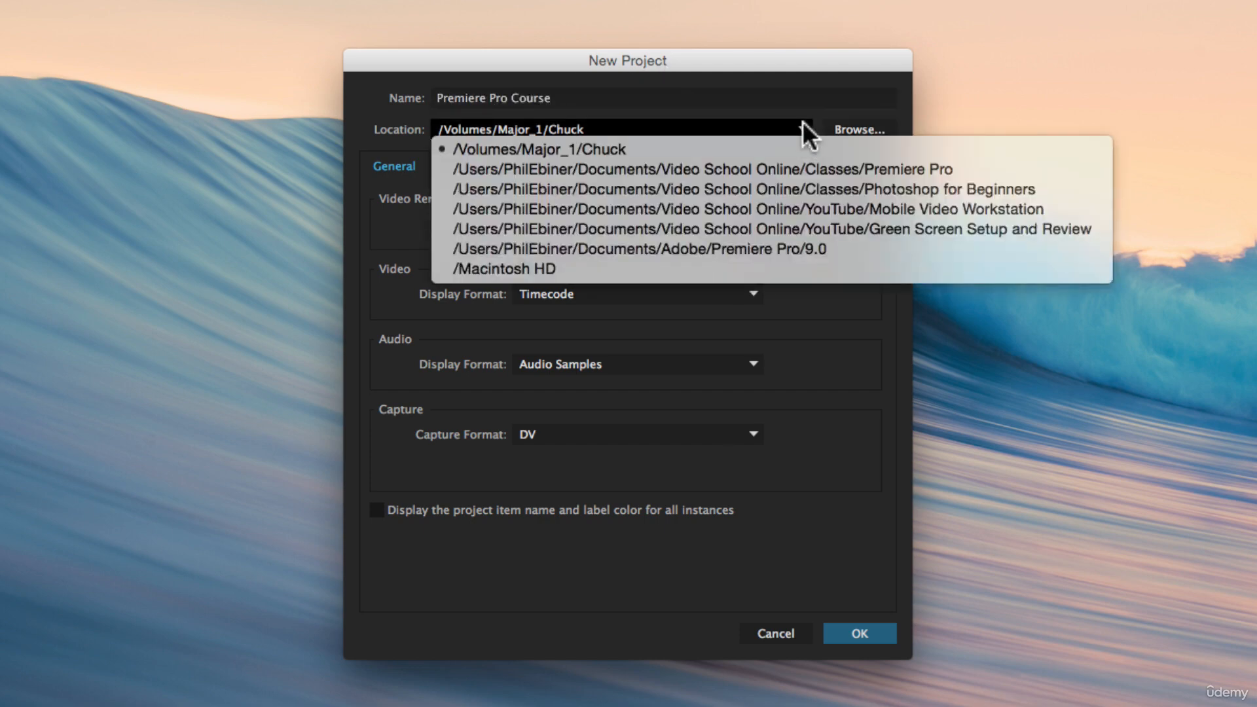
pyautogui.click(793, 49)
pyautogui.click(853, 129)
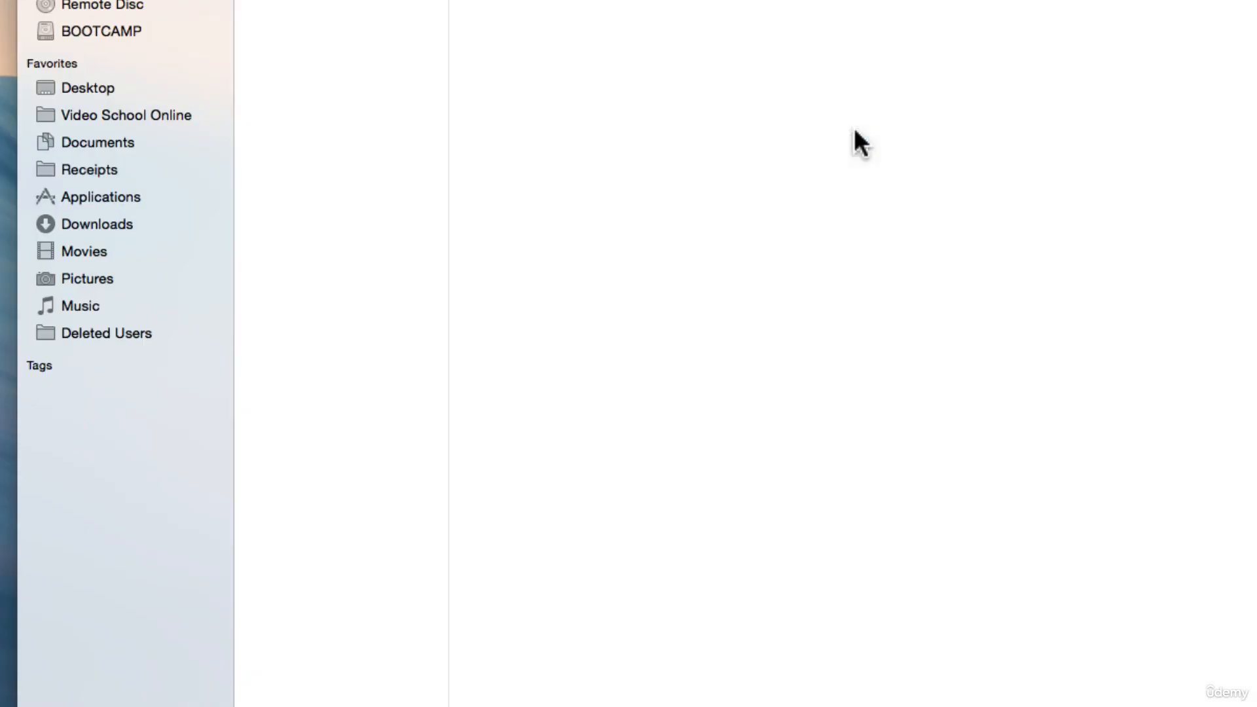
pyautogui.click(74, 86)
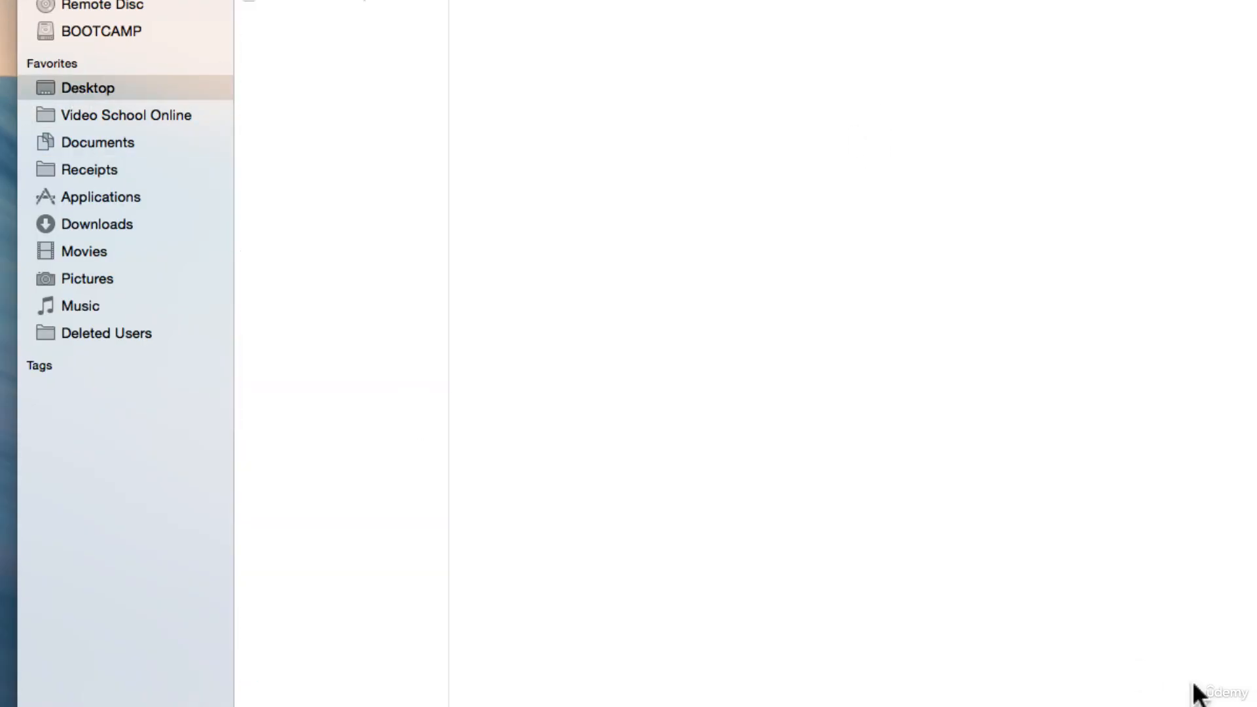
pyautogui.click(148, 113)
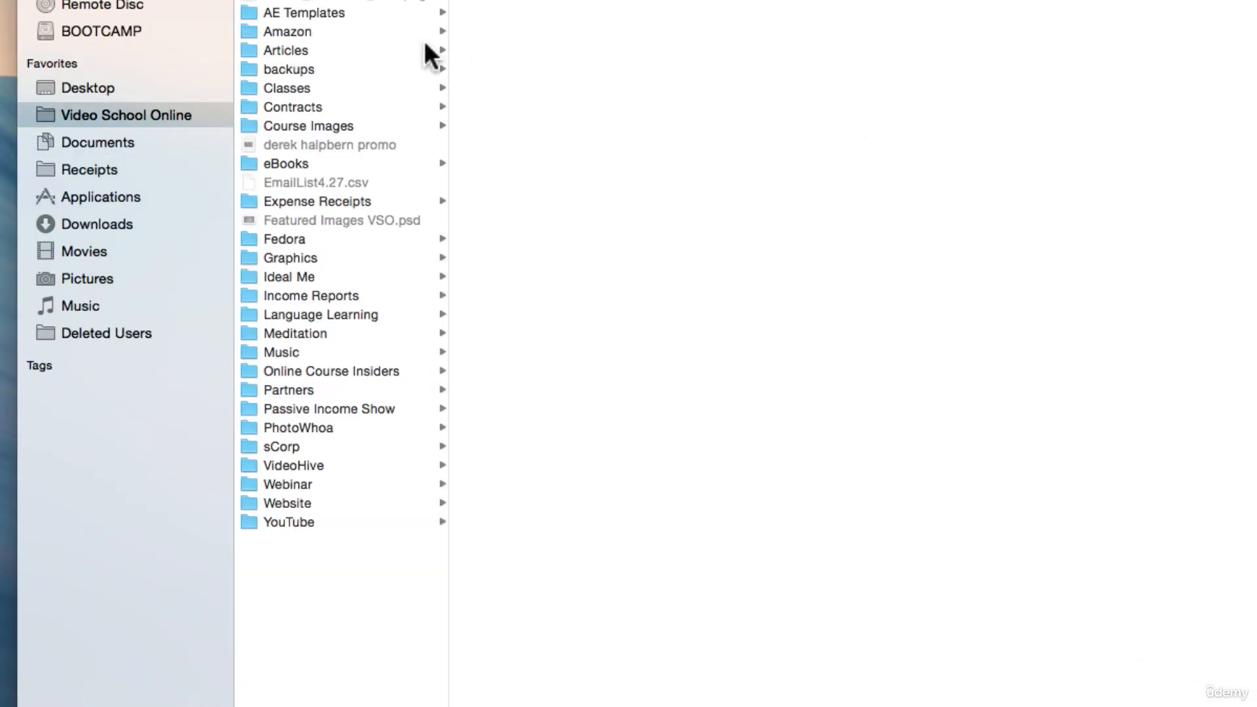
# Set the new project's location to the Premiere Pro folder inside Classes.
pyautogui.click(305, 88)
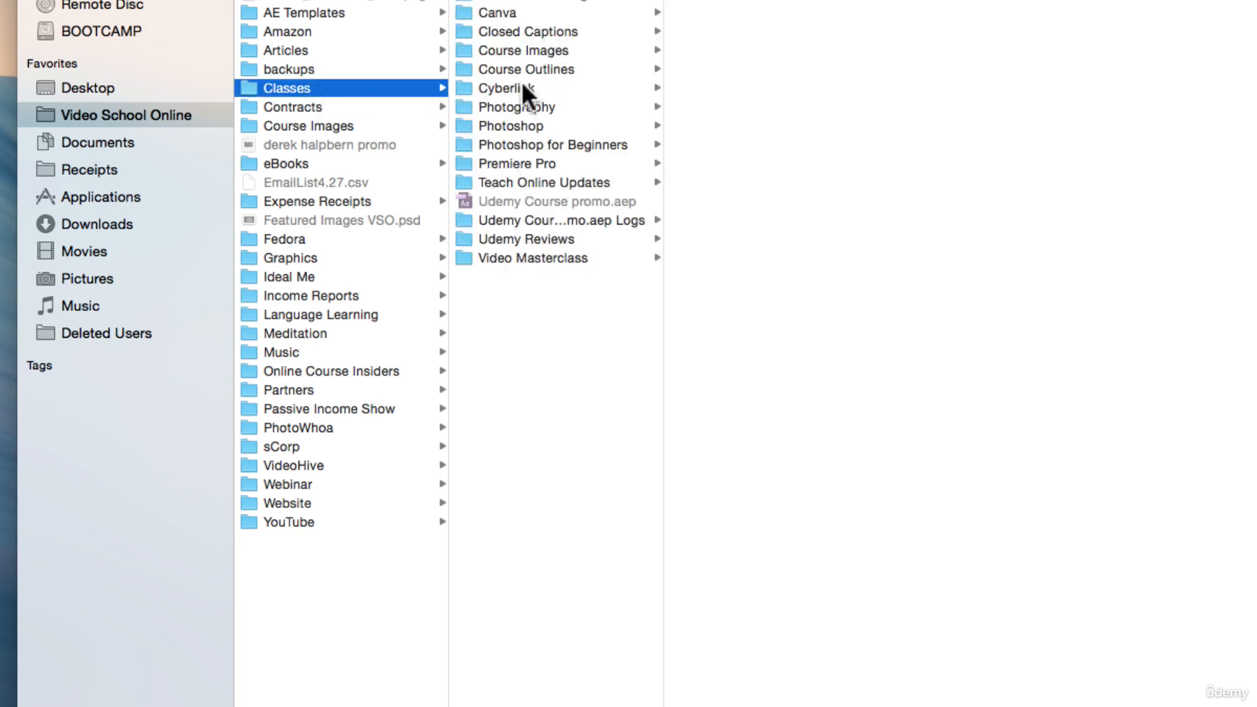
pyautogui.click(536, 163)
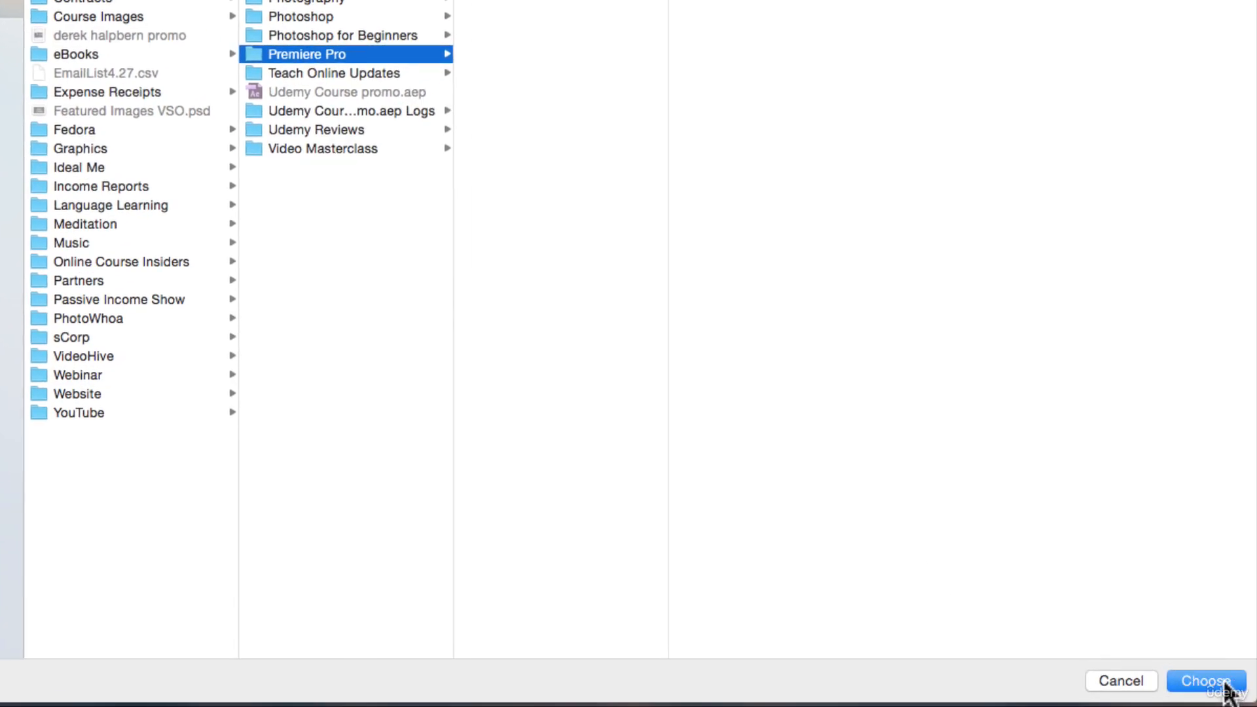
pyautogui.click(1235, 686)
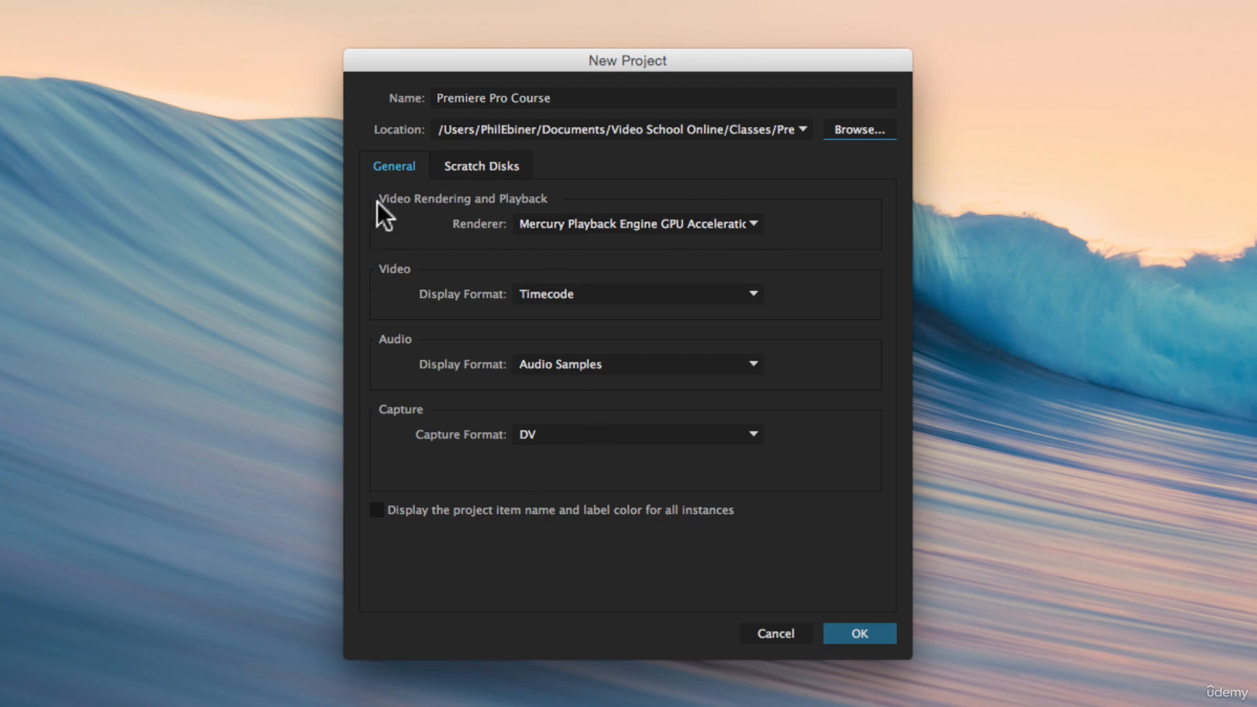
# Review the renderer, video display, audio display and capture format options, keeping Mercury Playback Engine GPU Acceleration (OpenCL) as the renderer.
pyautogui.click(743, 226)
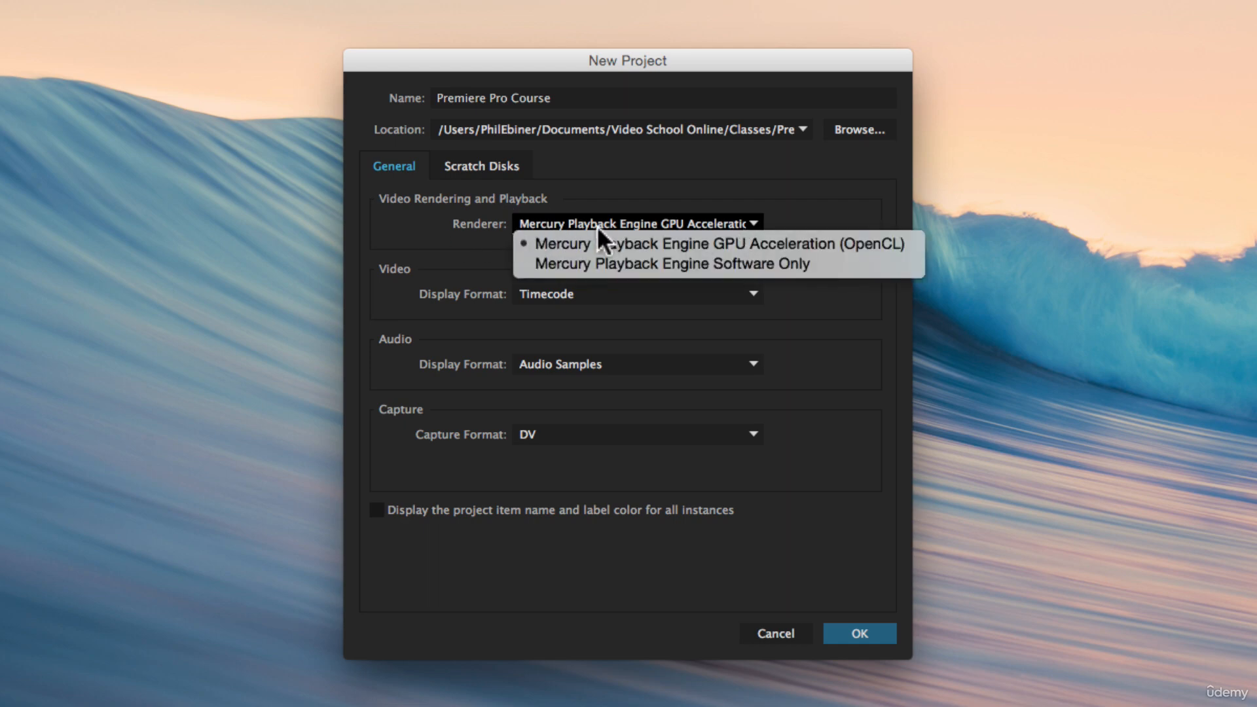
pyautogui.click(791, 239)
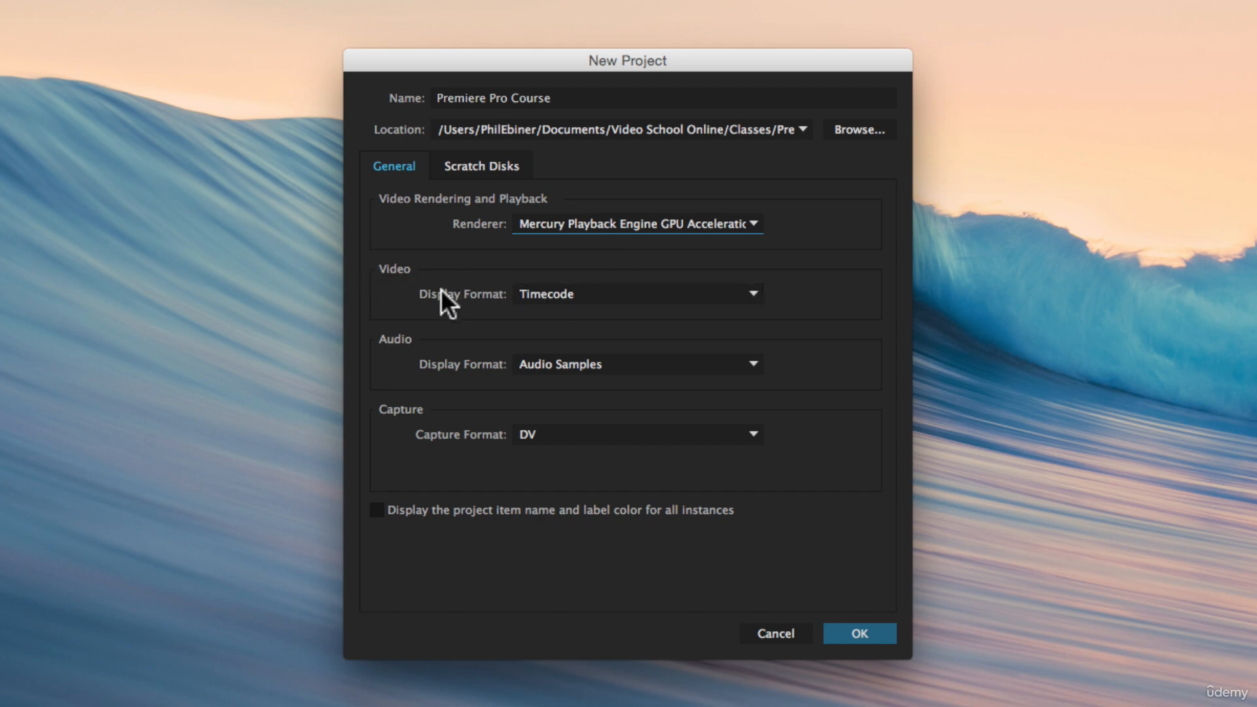
pyautogui.click(558, 293)
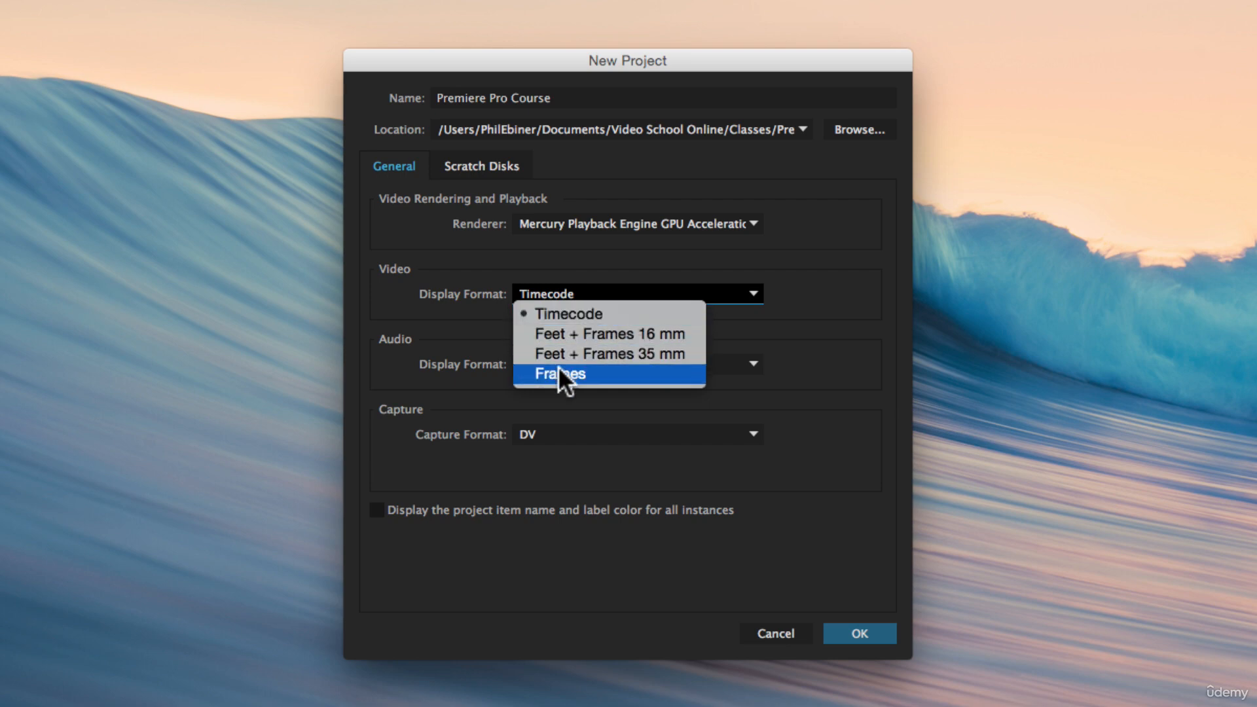
pyautogui.click(461, 279)
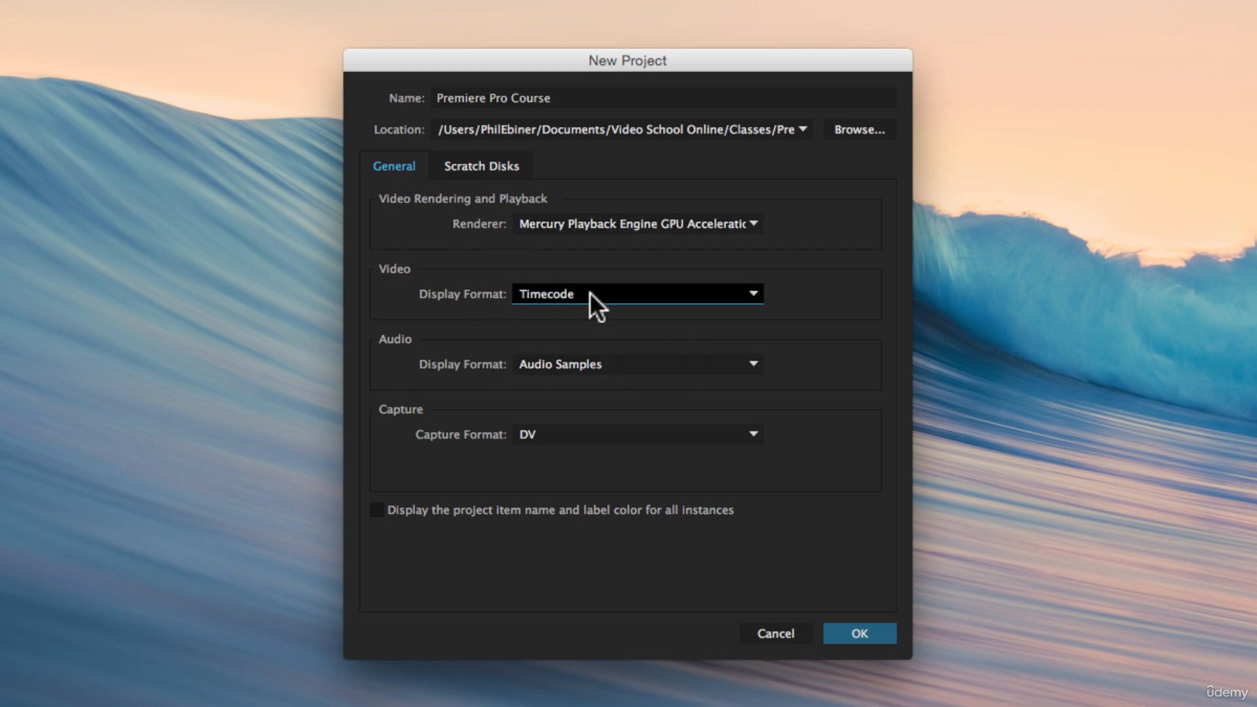
pyautogui.click(575, 368)
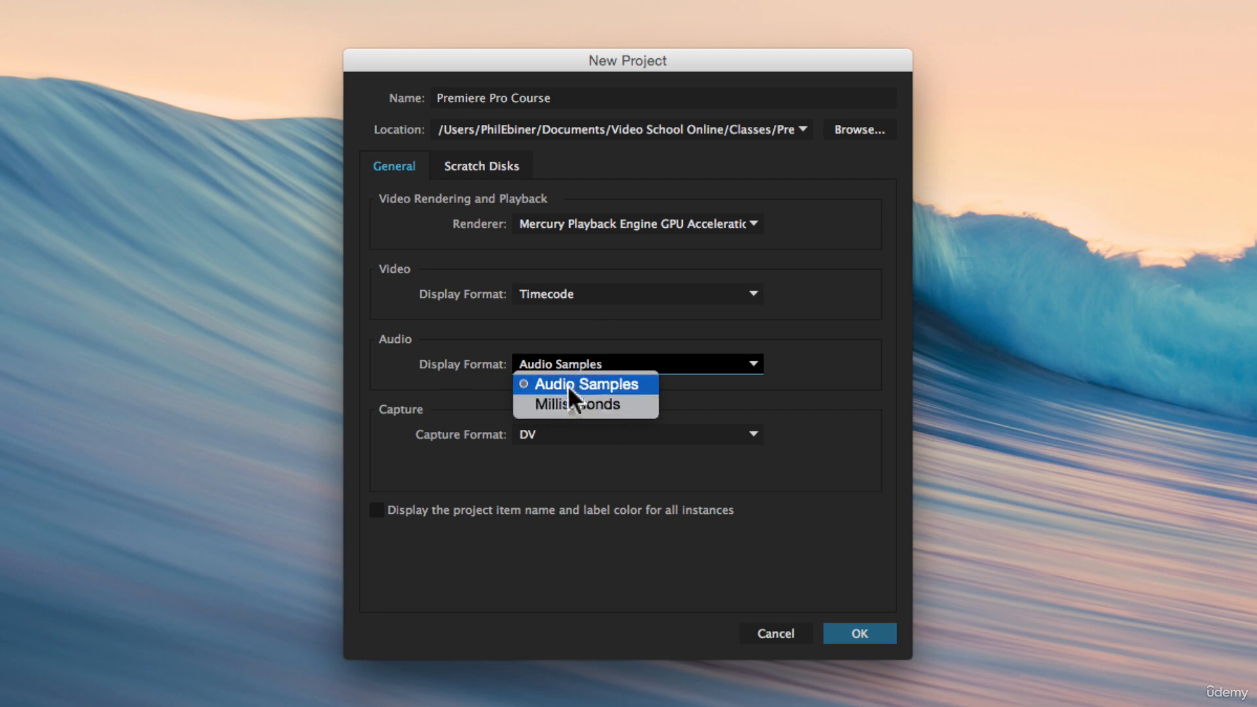
pyautogui.click(518, 324)
pyautogui.click(578, 434)
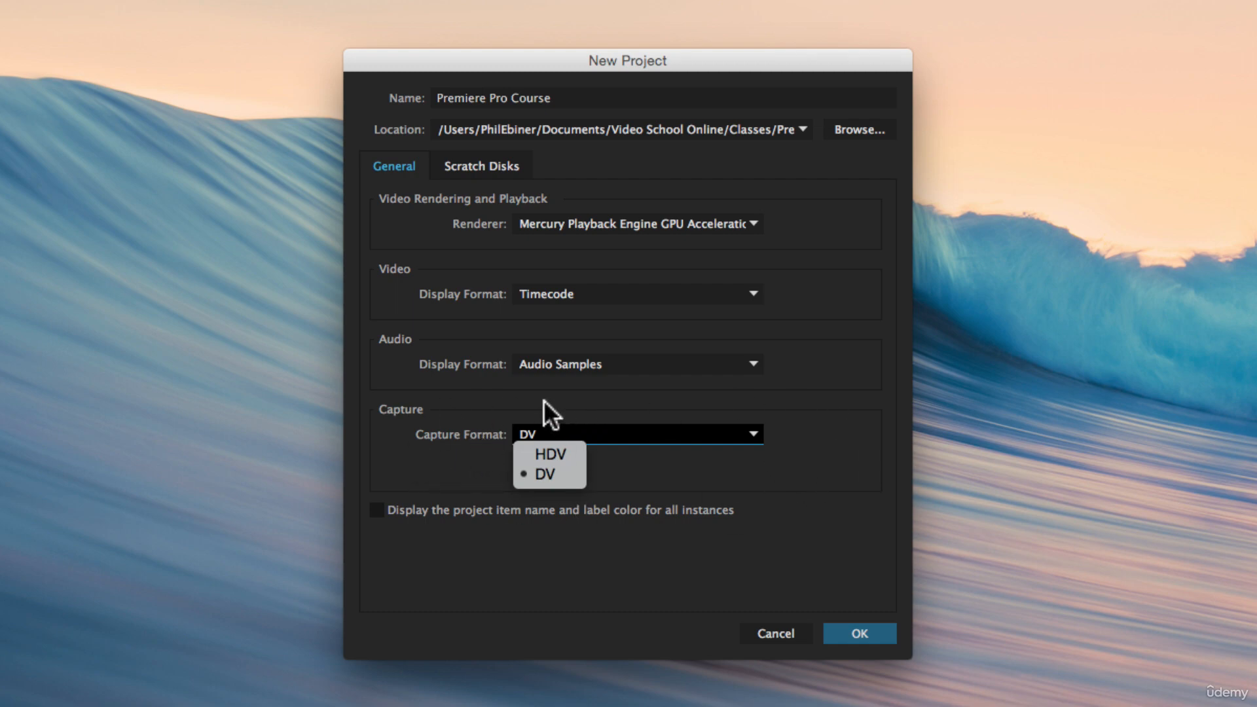
pyautogui.click(501, 412)
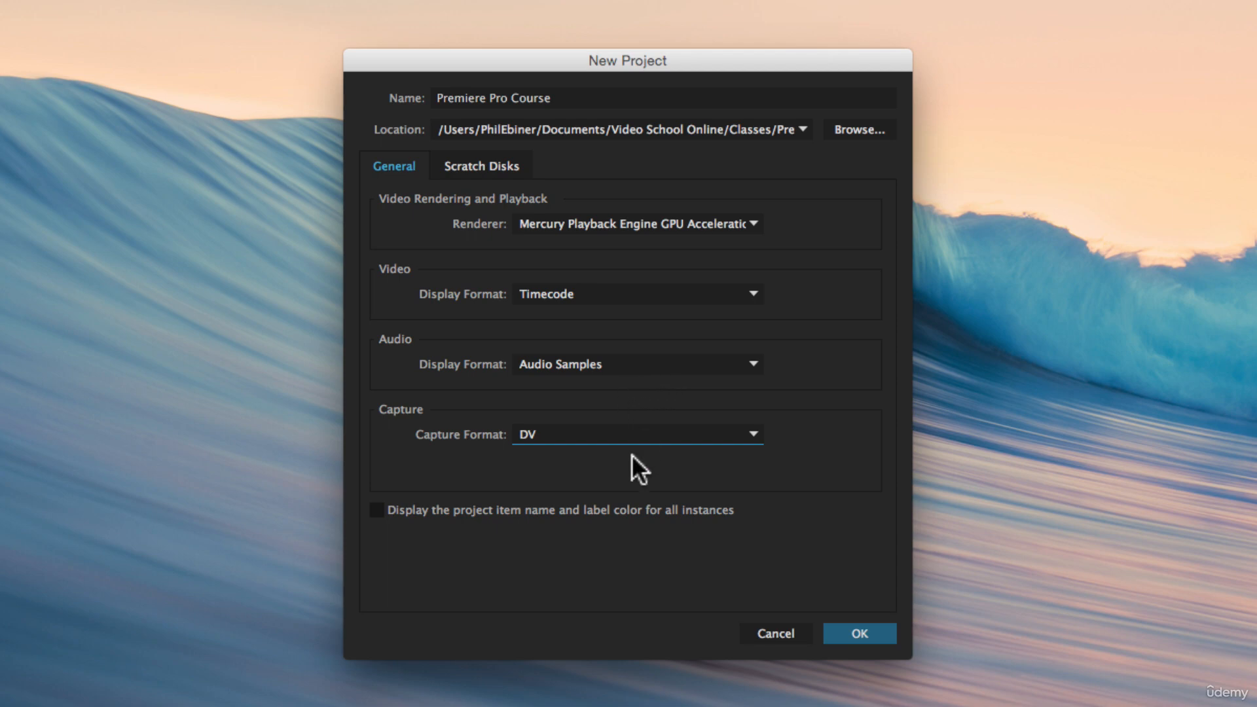
# Keep the captured video scratch disk at Same as Project and create the project with the general settings.
pyautogui.click(476, 167)
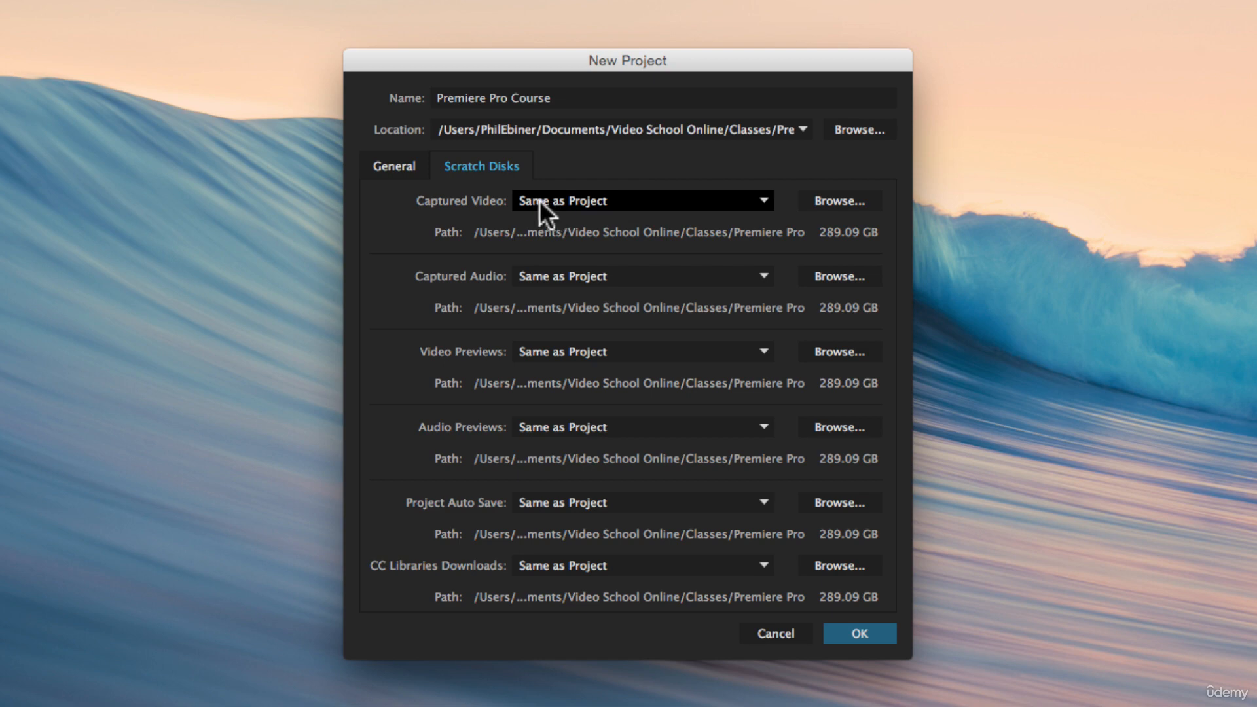
pyautogui.click(687, 198)
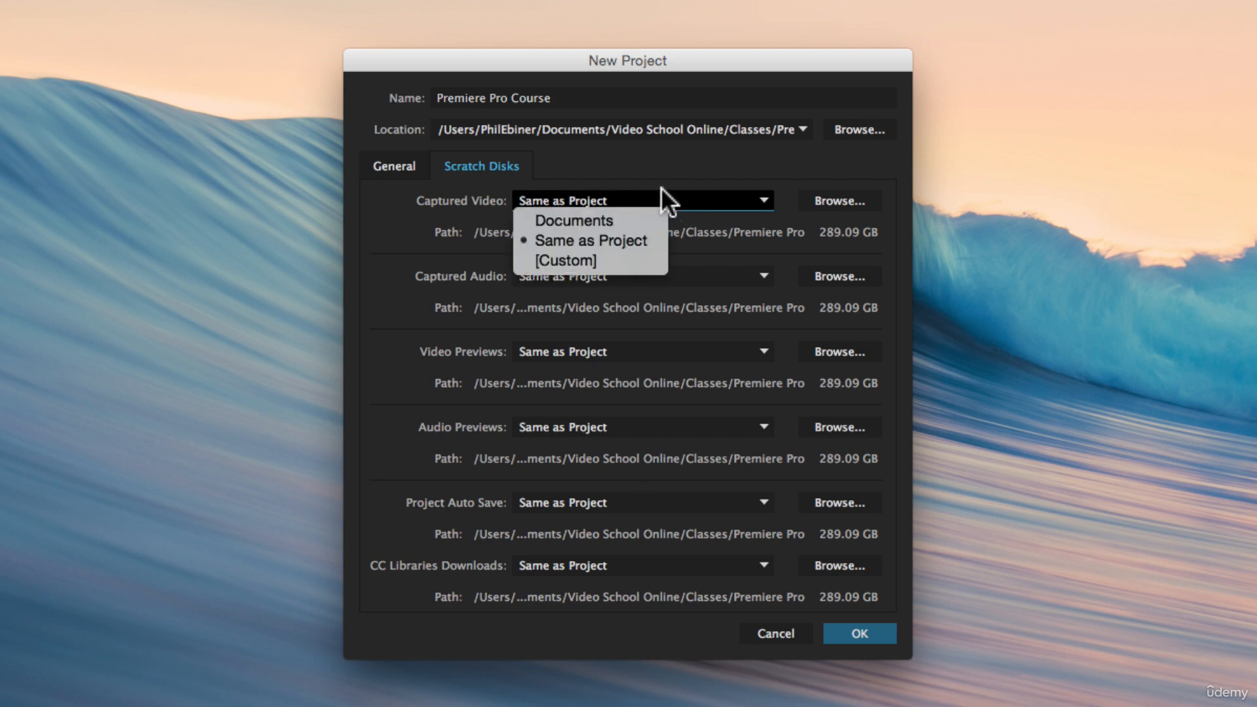
pyautogui.click(595, 240)
pyautogui.click(389, 165)
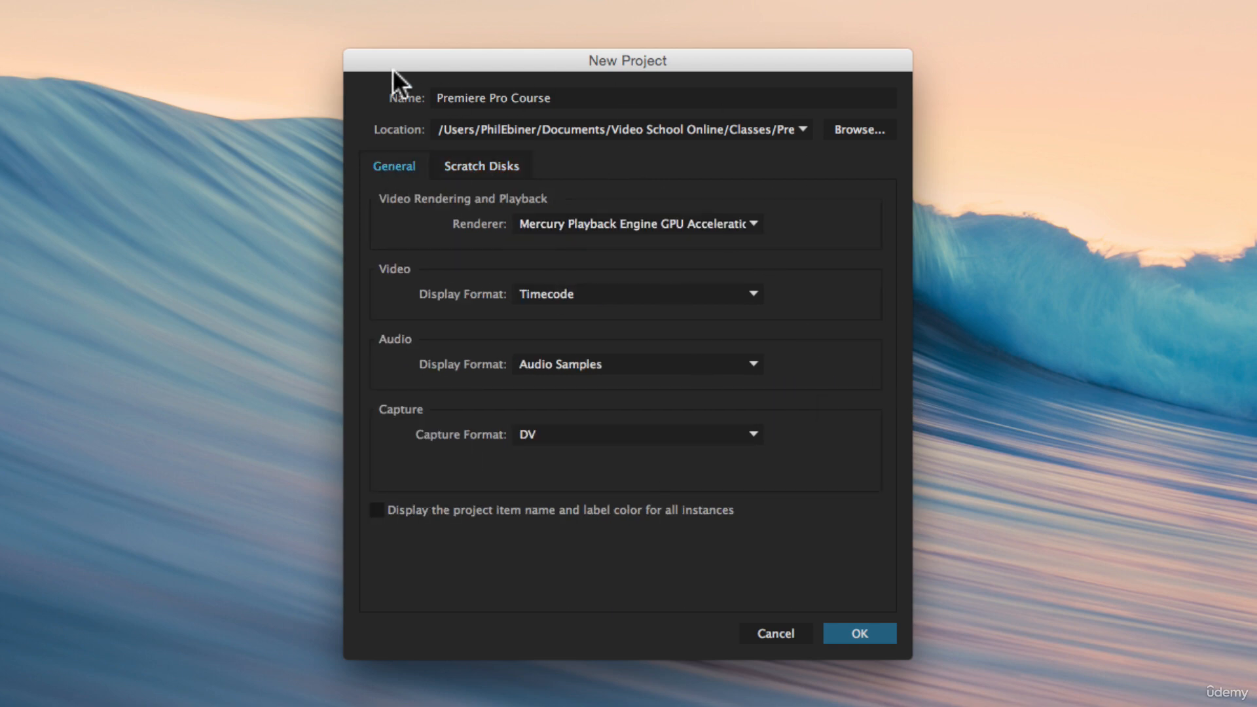
pyautogui.click(864, 629)
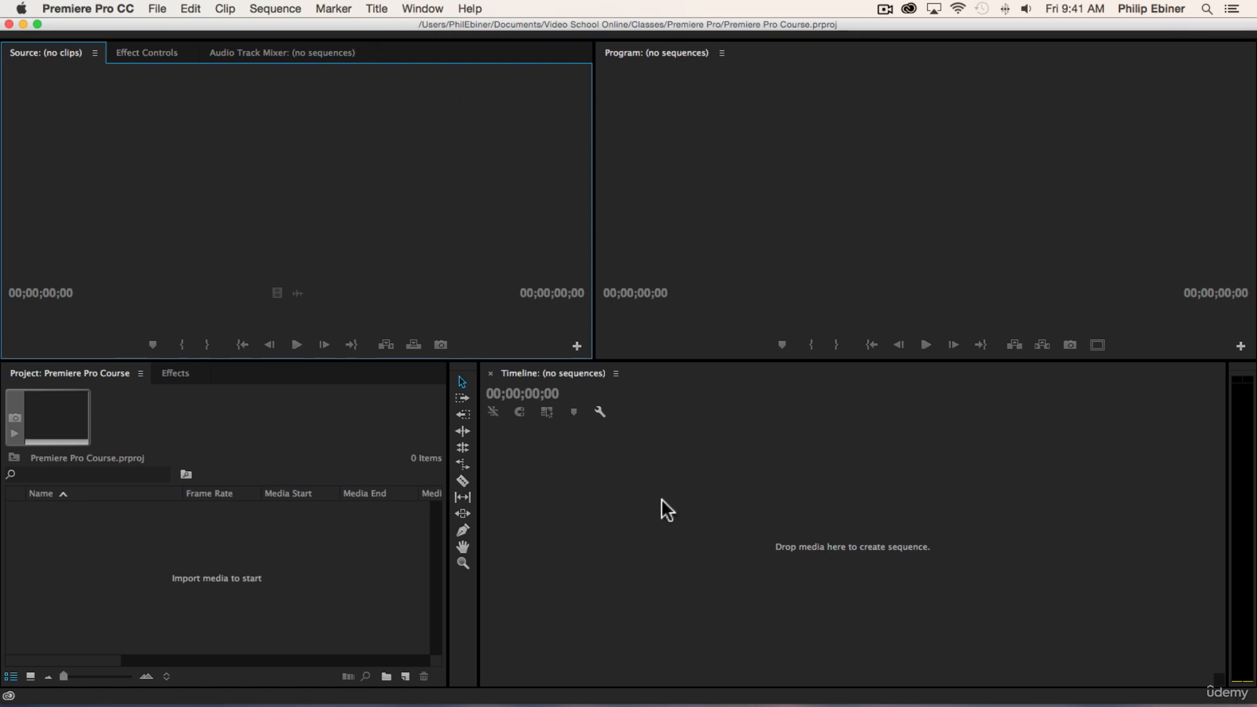
# Apply the Editing workspace to the new project.
pyautogui.click(430, 9)
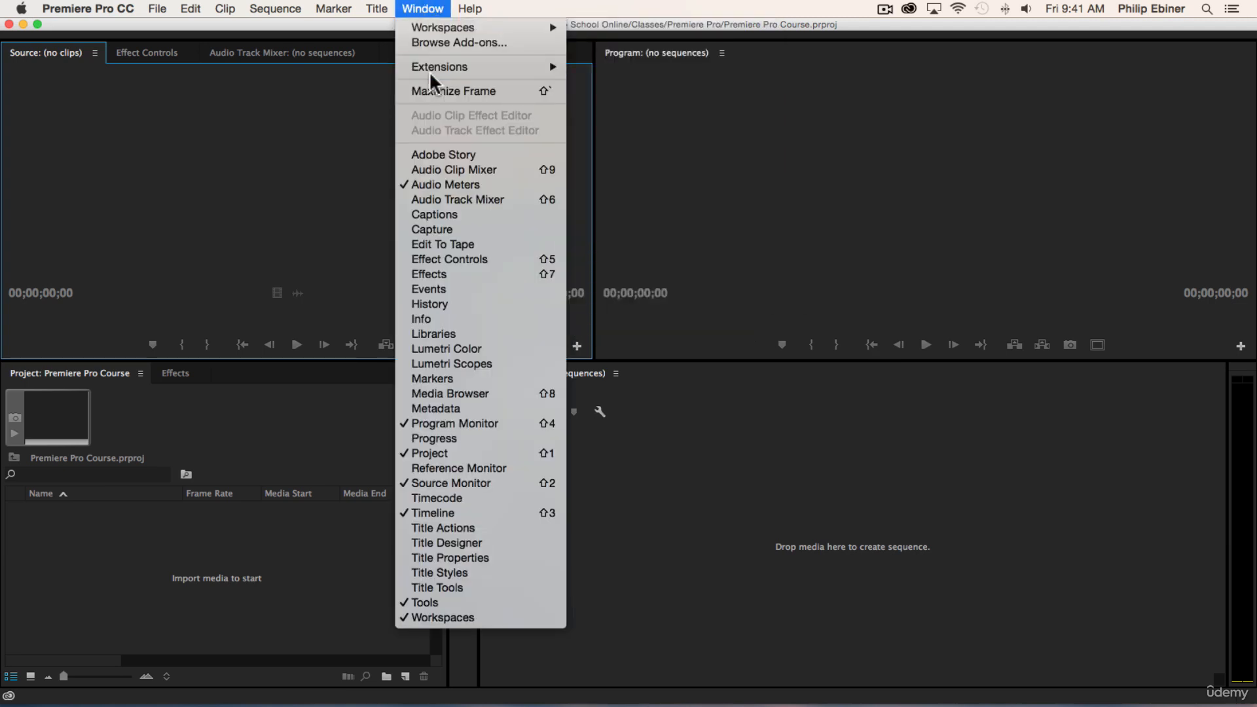
pyautogui.moveTo(465, 26)
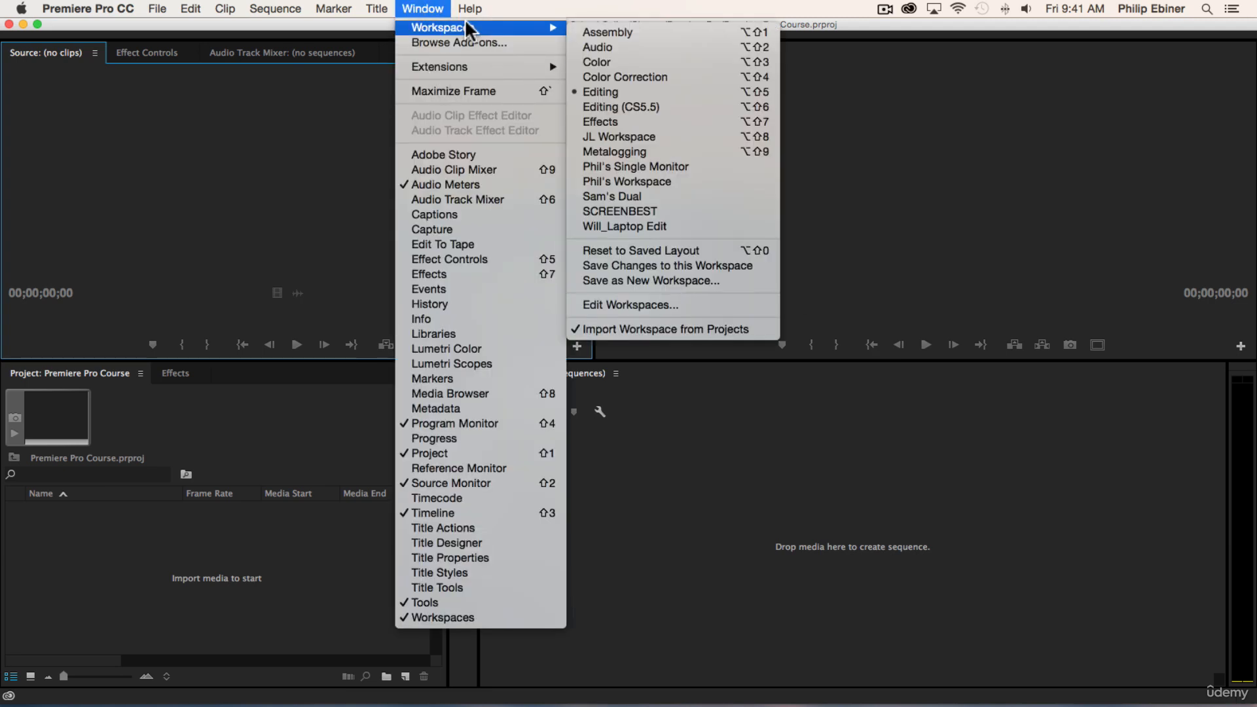
pyautogui.click(639, 87)
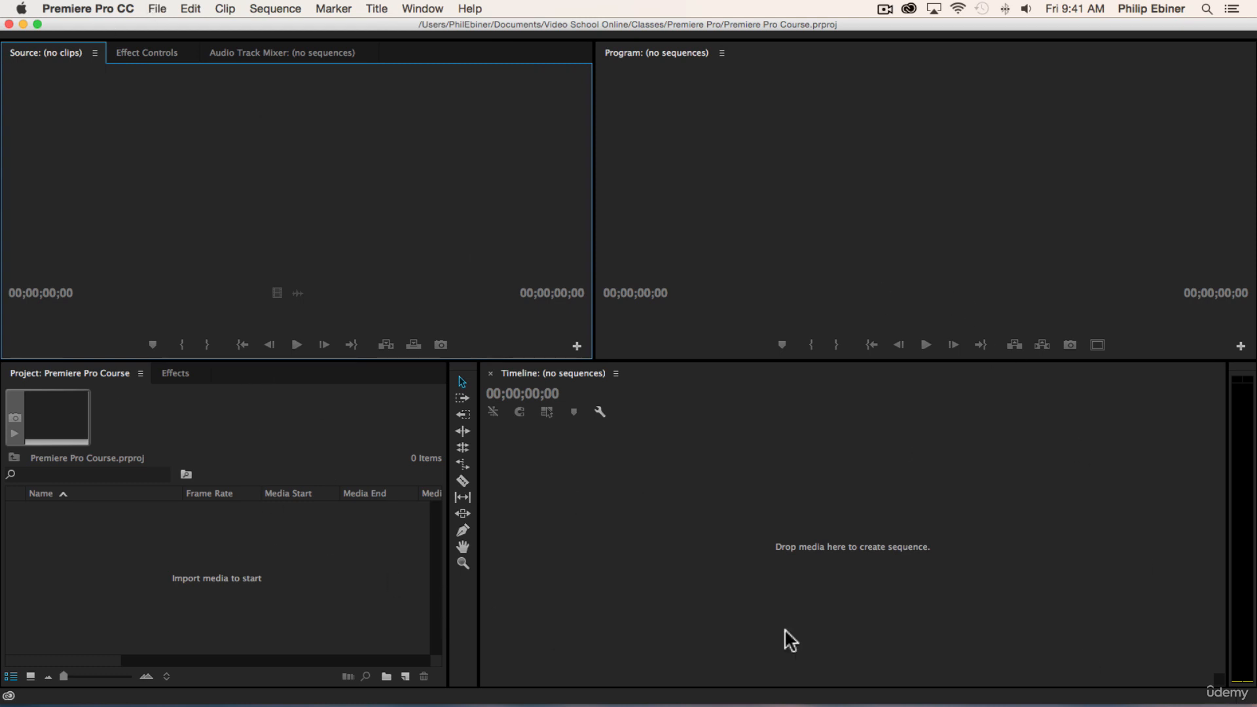
# Open the recently used Premiere Pro Course project that contains the finished interview edit.
pyautogui.click(156, 9)
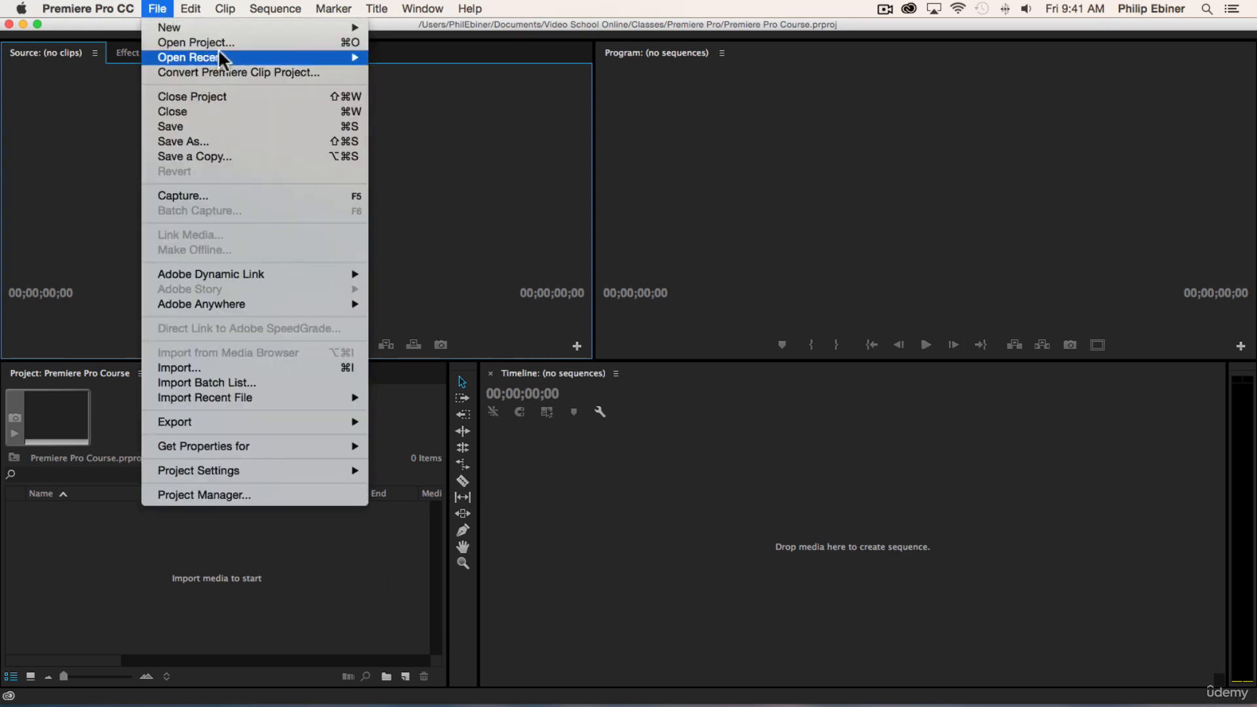
pyautogui.moveTo(332, 57)
pyautogui.click(411, 72)
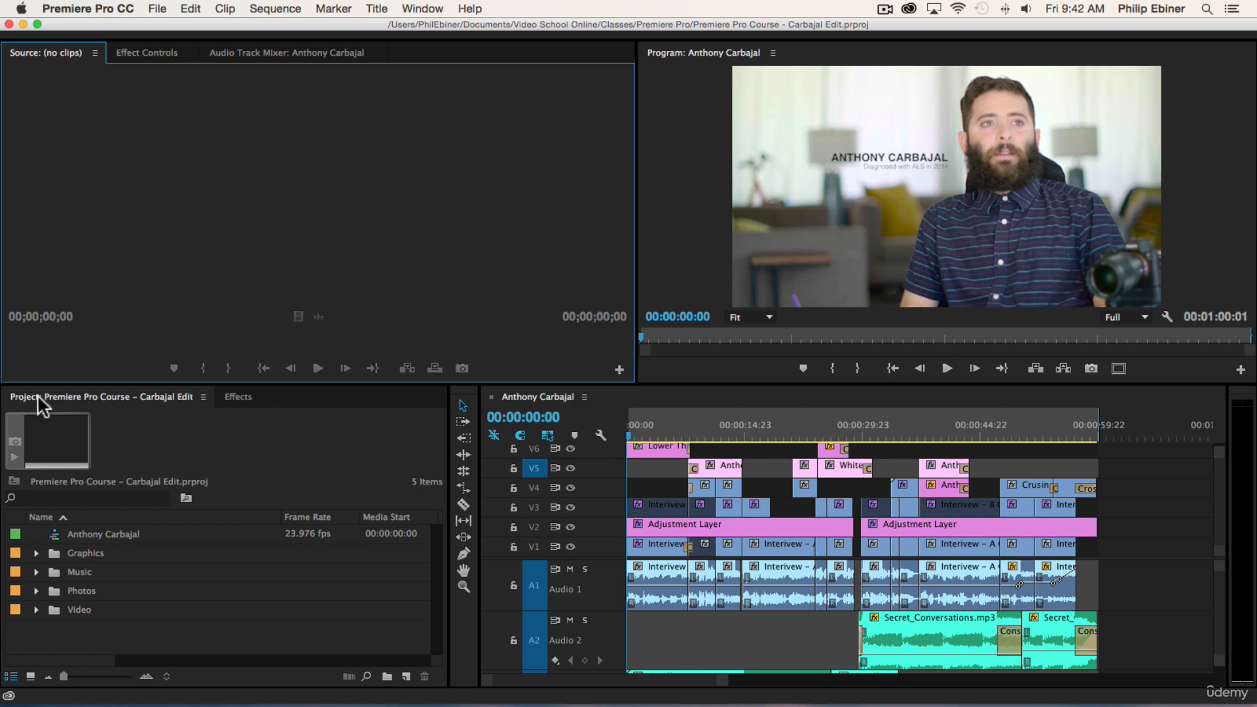
# Examine the available effect categories alongside the project's sequence and media bins, ending on the project contents.
pyautogui.click(234, 397)
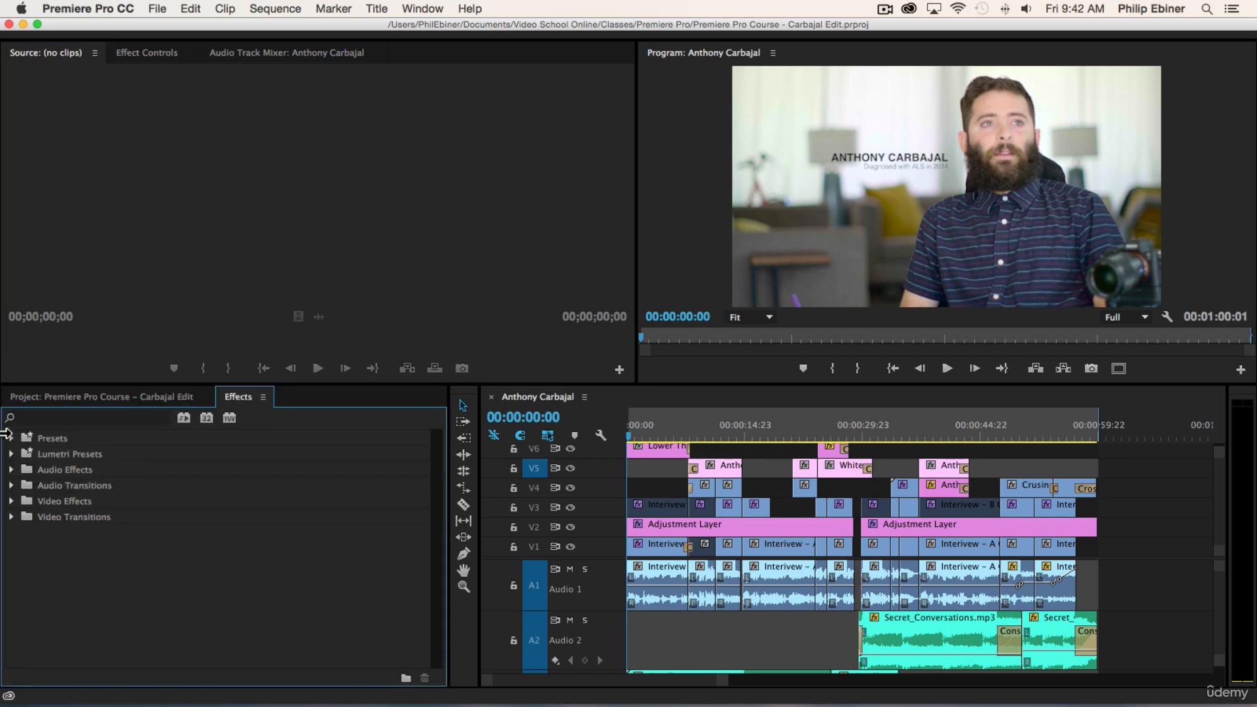
pyautogui.click(77, 397)
pyautogui.click(256, 397)
pyautogui.click(82, 397)
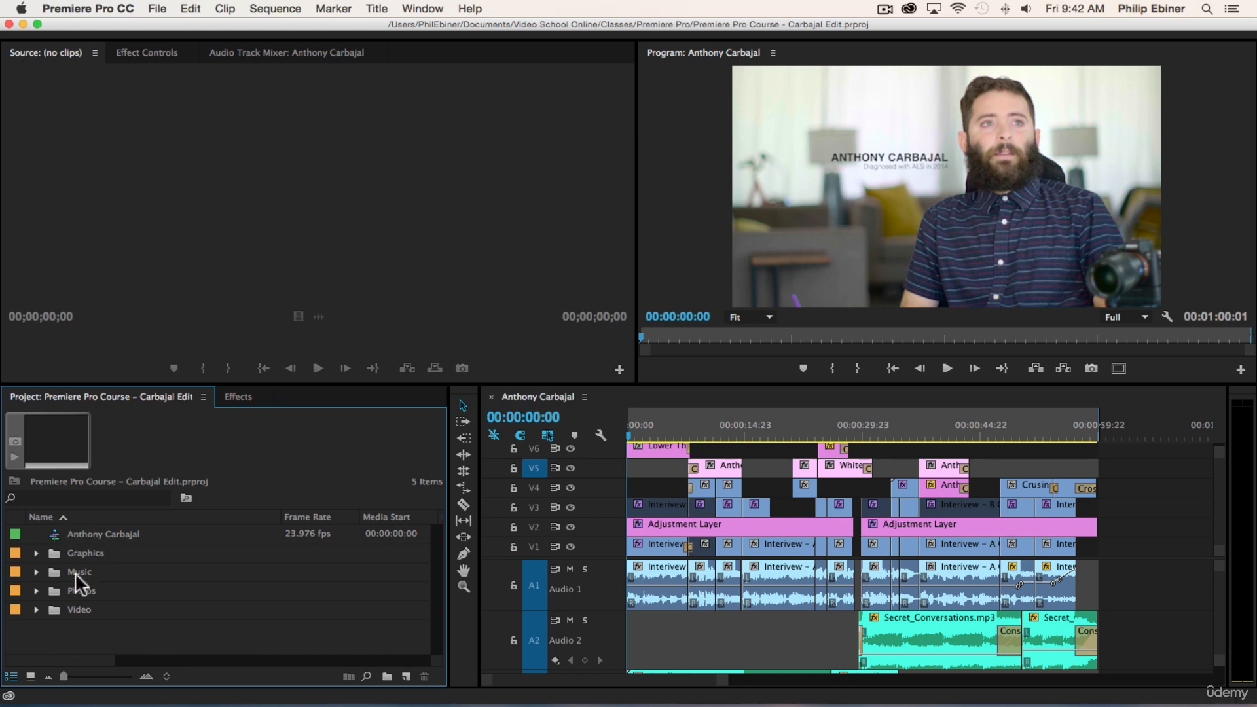
pyautogui.click(238, 399)
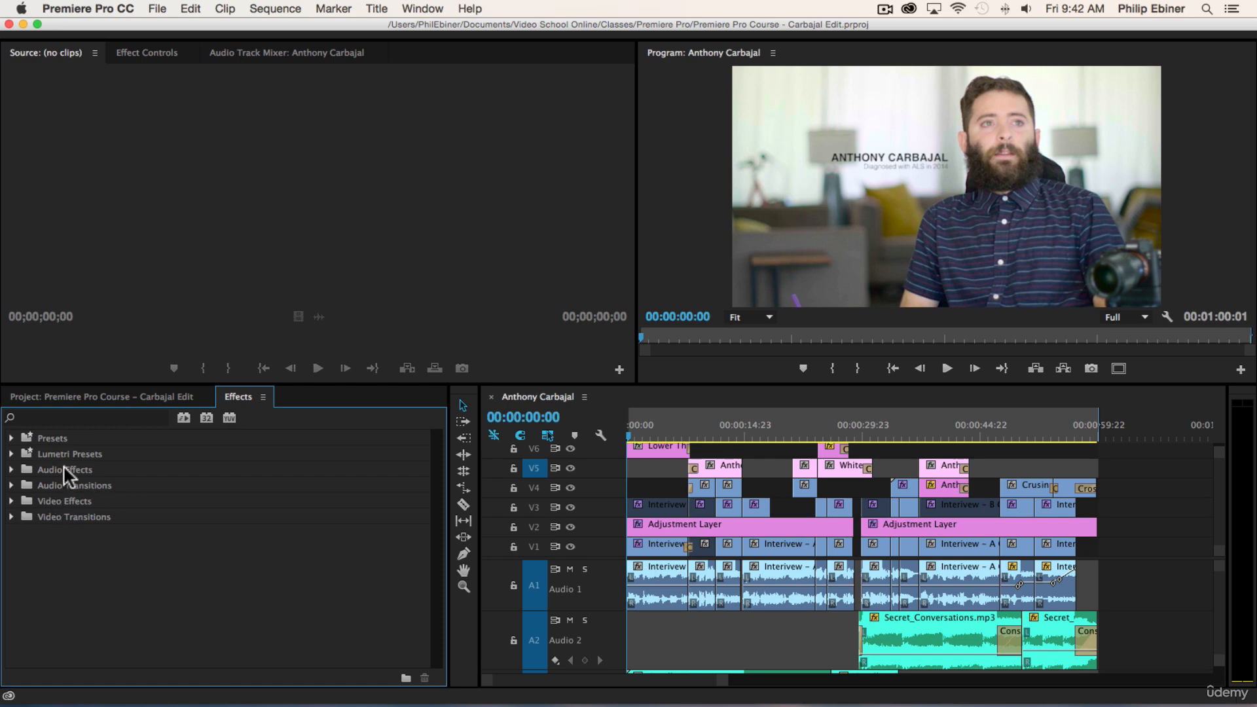
pyautogui.click(140, 396)
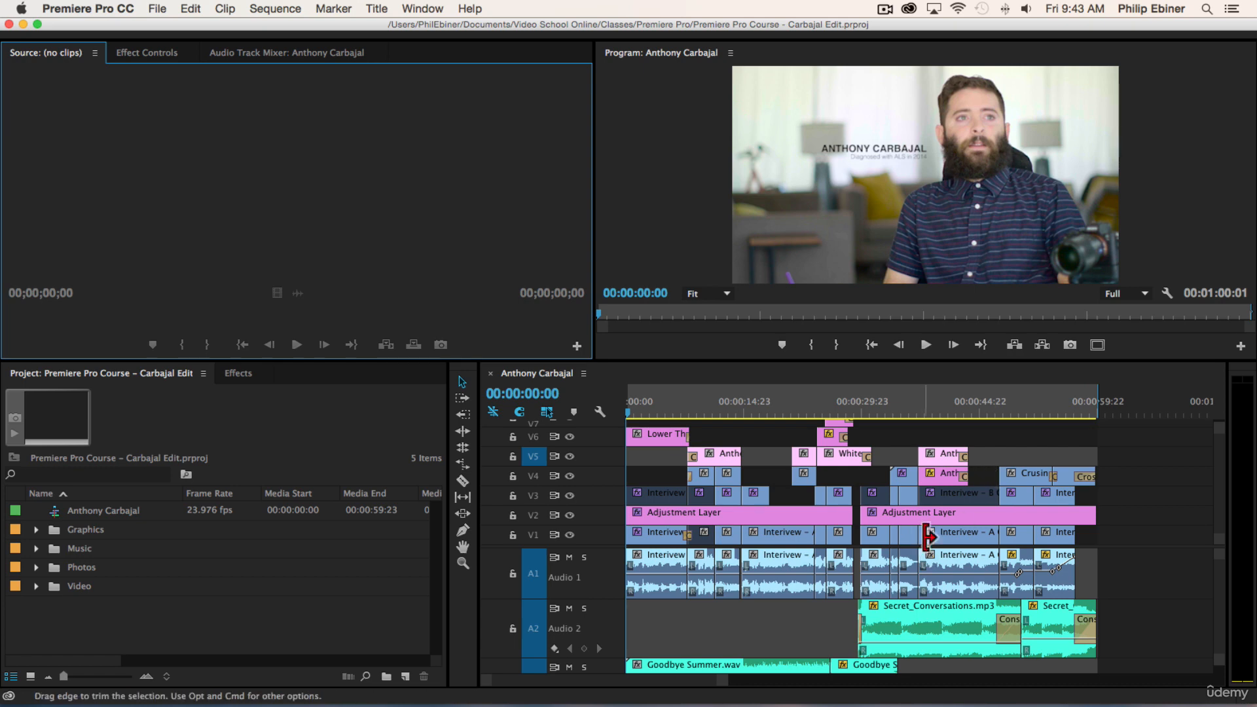
# Turn on track targeting for video tracks V1 through V4 and look over the stacked video layers of the sequence.
pyautogui.scroll(-3, 1050, 595)
pyautogui.scroll(3, 1050, 595)
pyautogui.scroll(2, 742, 443)
pyautogui.scroll(-2, 739, 443)
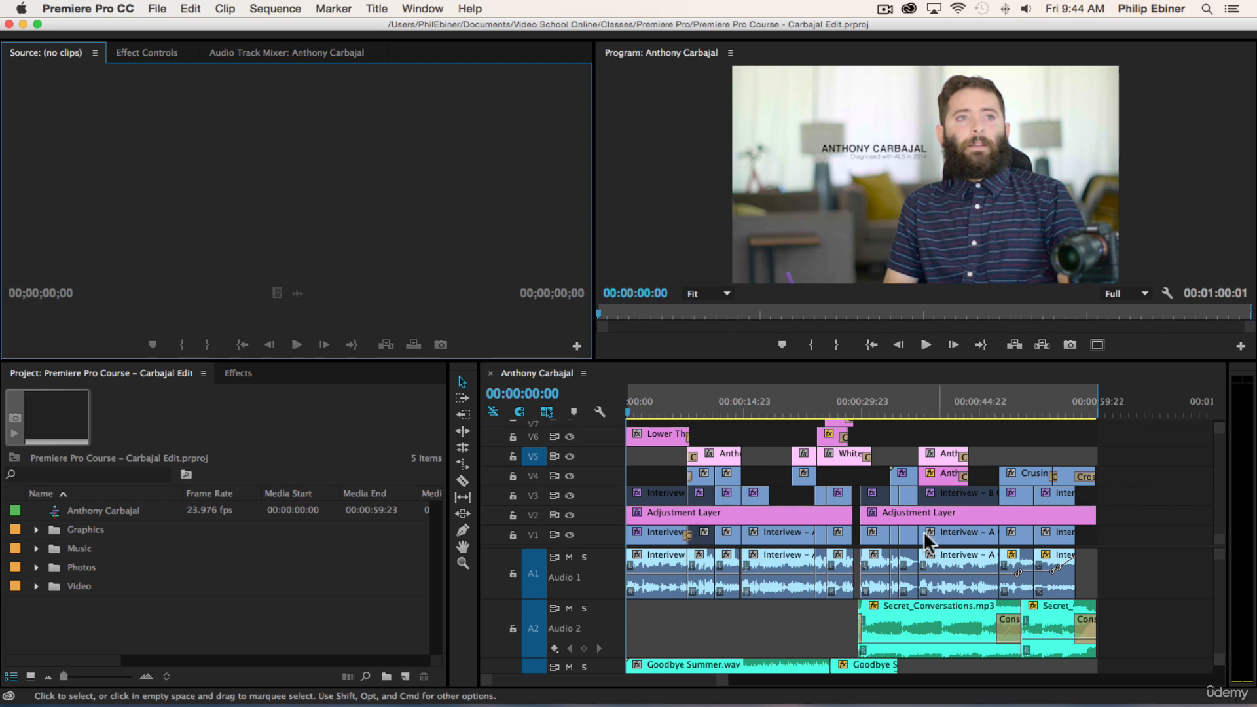
pyautogui.click(532, 534)
pyautogui.moveTo(532, 533); pyautogui.dragTo(537, 477)
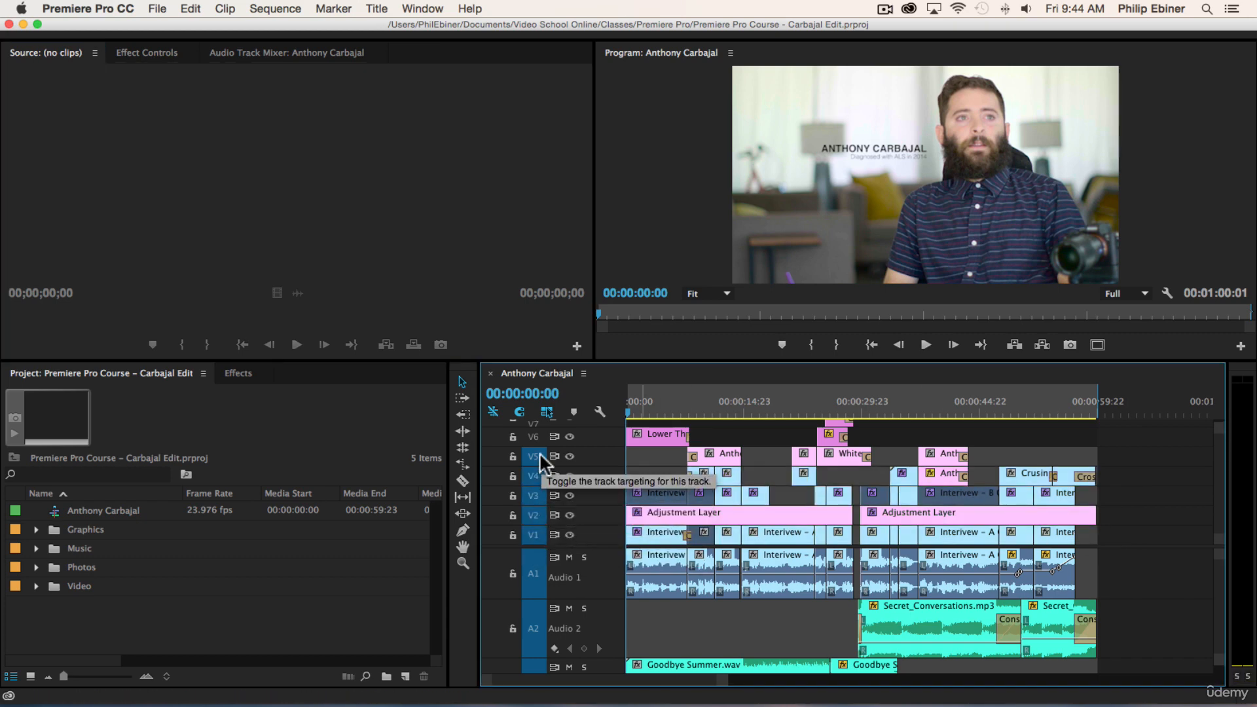
pyautogui.scroll(1, 733, 472)
pyautogui.scroll(3, 728, 474)
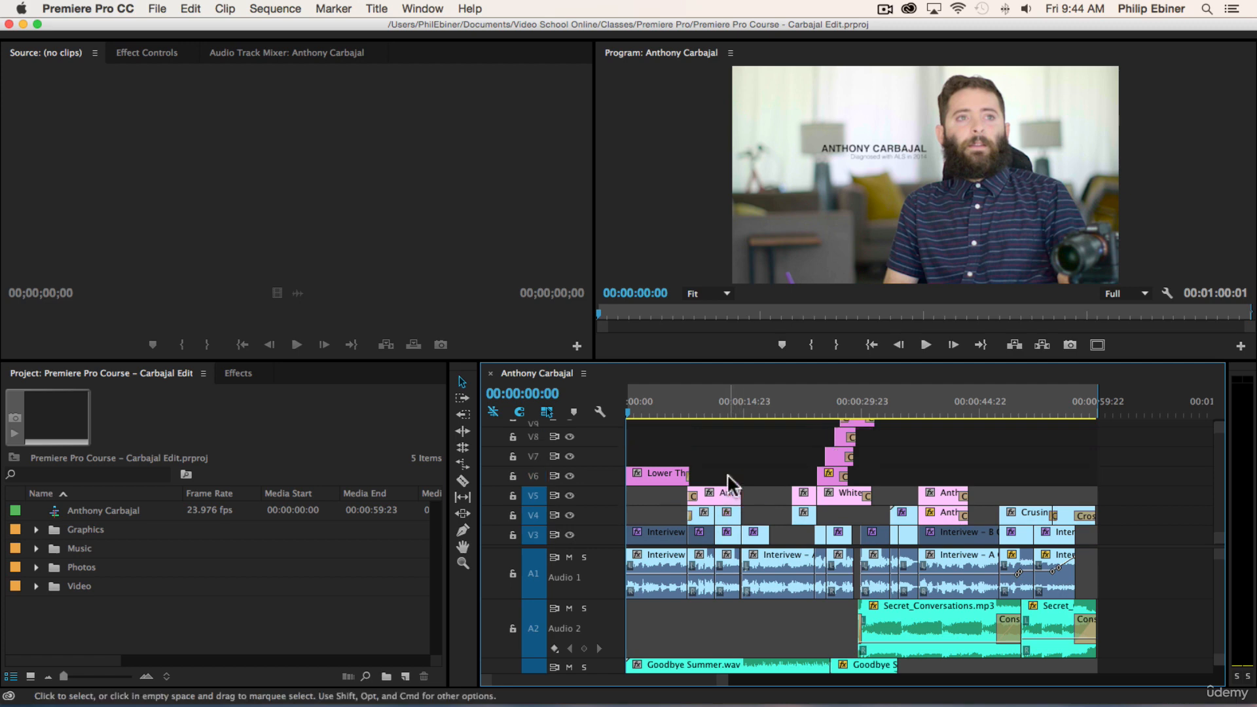
pyautogui.scroll(-4, 727, 478)
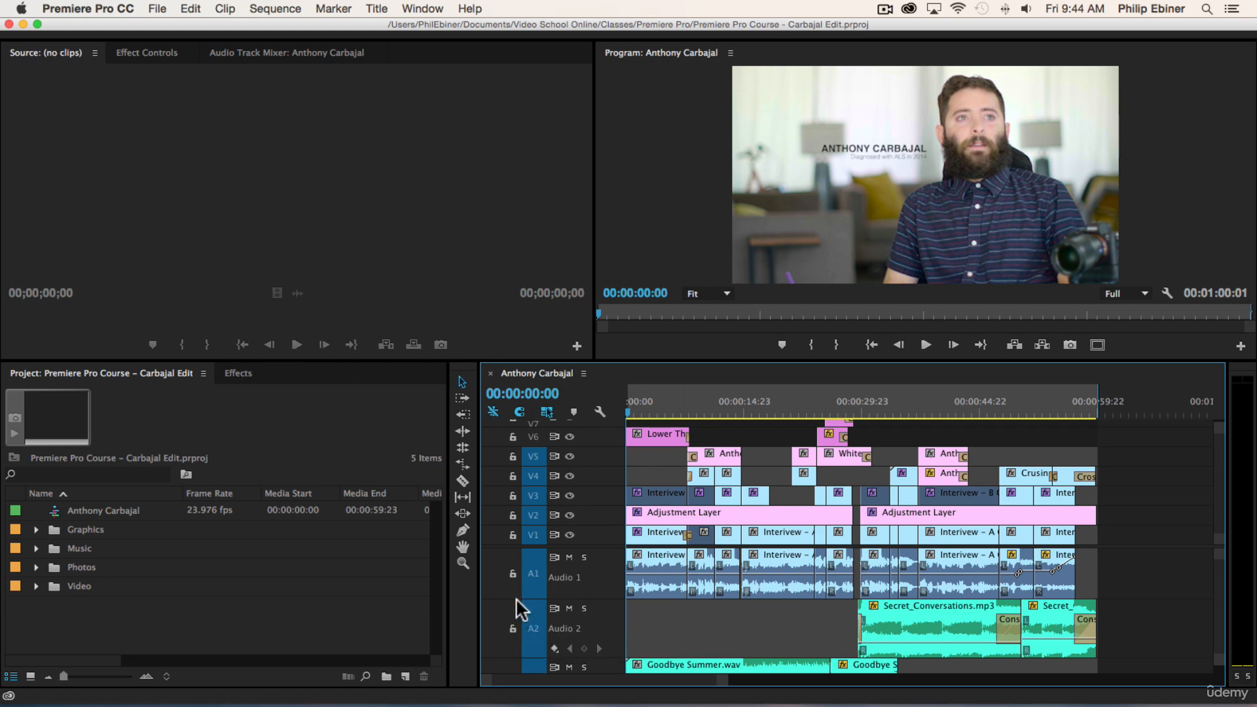
# Shrink audio tracks A1, A2 and A3 to minimum height and slightly widen the project area beside the tools.
pyautogui.moveTo(519, 599); pyautogui.dragTo(531, 579)
pyautogui.moveTo(533, 625); pyautogui.dragTo(533, 591)
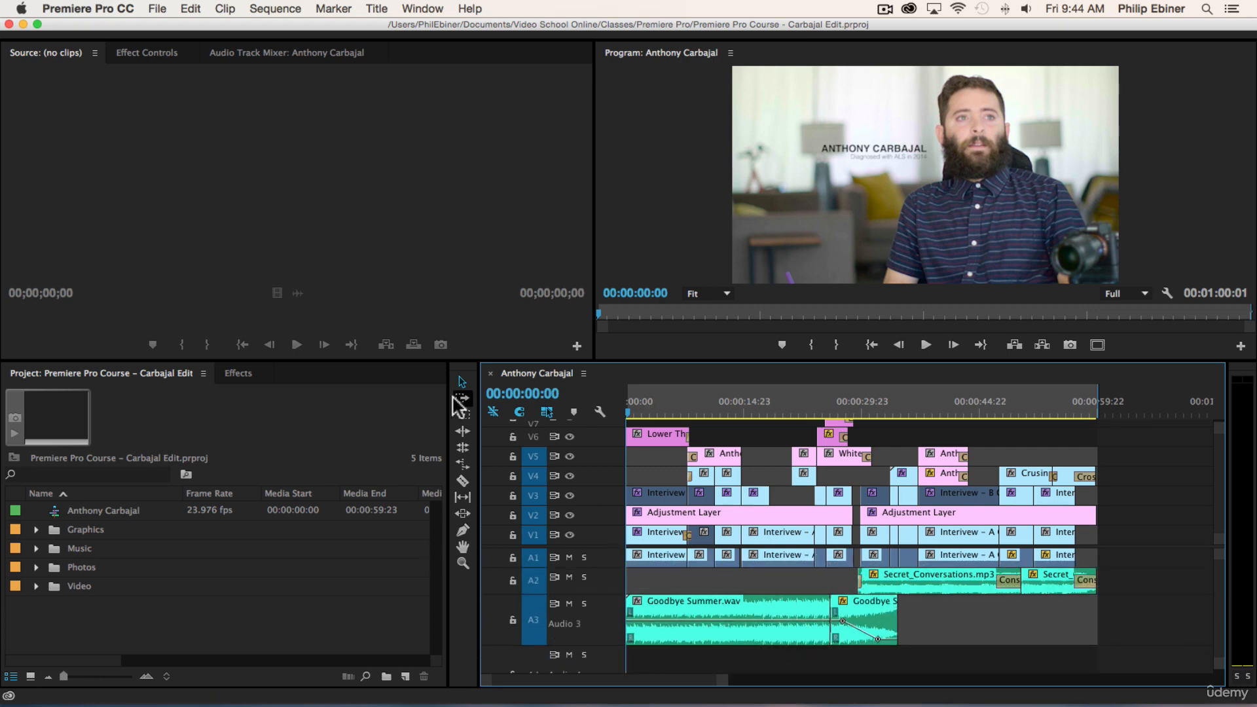
pyautogui.moveTo(449, 403)
pyautogui.mouseDown()
pyautogui.moveTo(244, 414)
pyautogui.moveTo(456, 418)
pyautogui.mouseUp()
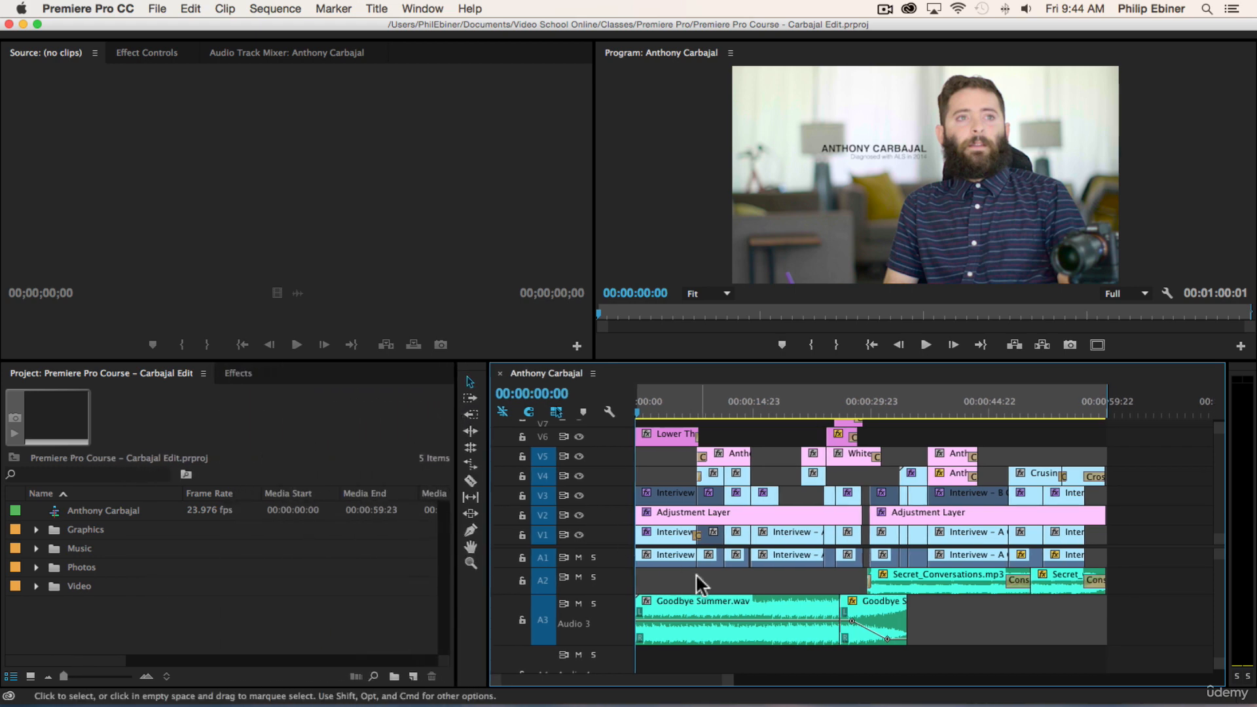
pyautogui.moveTo(558, 645); pyautogui.dragTo(560, 599)
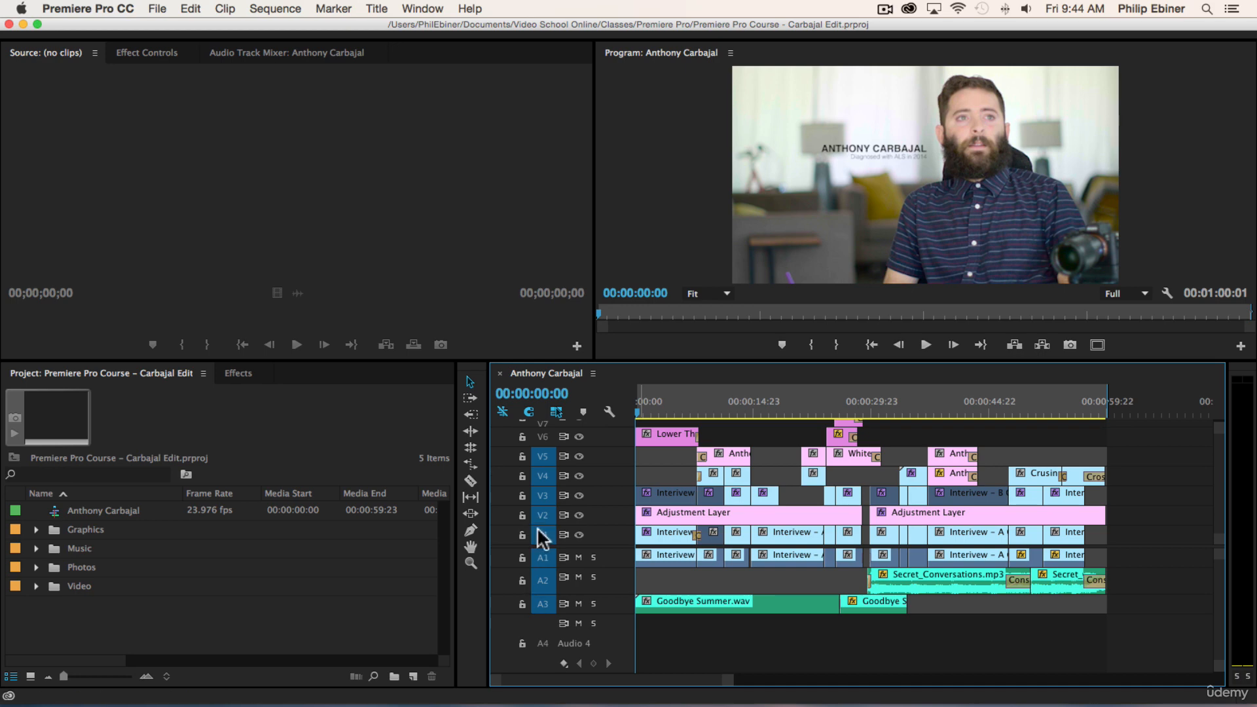
# Mute the computer's sound and play the interview sequence from its start.
pyautogui.scroll(4, 542, 521)
pyautogui.scroll(-4, 567, 493)
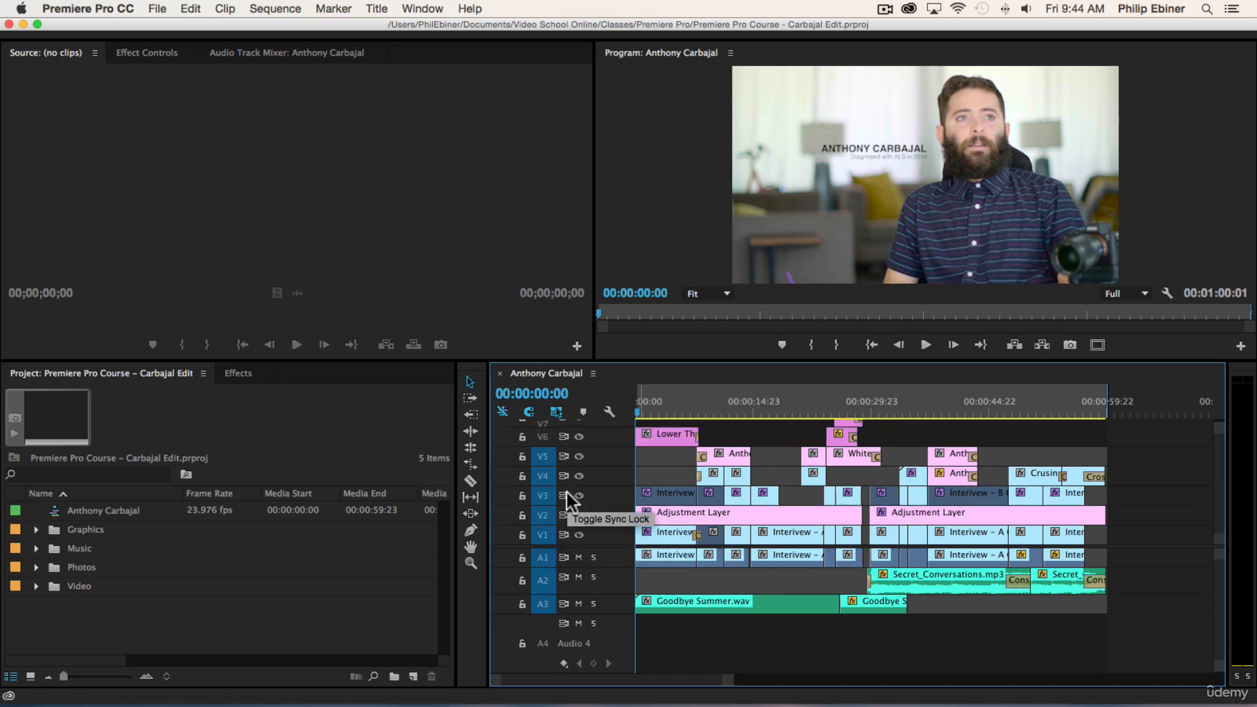
pyautogui.scroll(3, 1166, 447)
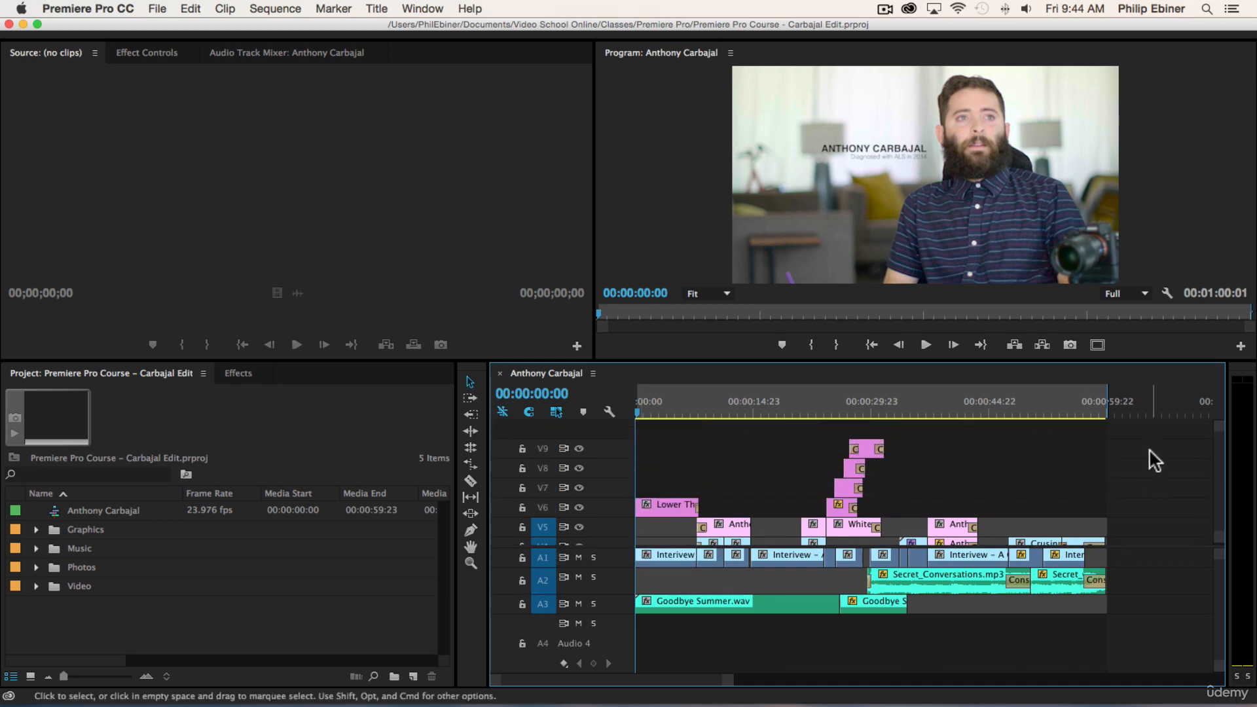
pyautogui.scroll(-3, 1081, 477)
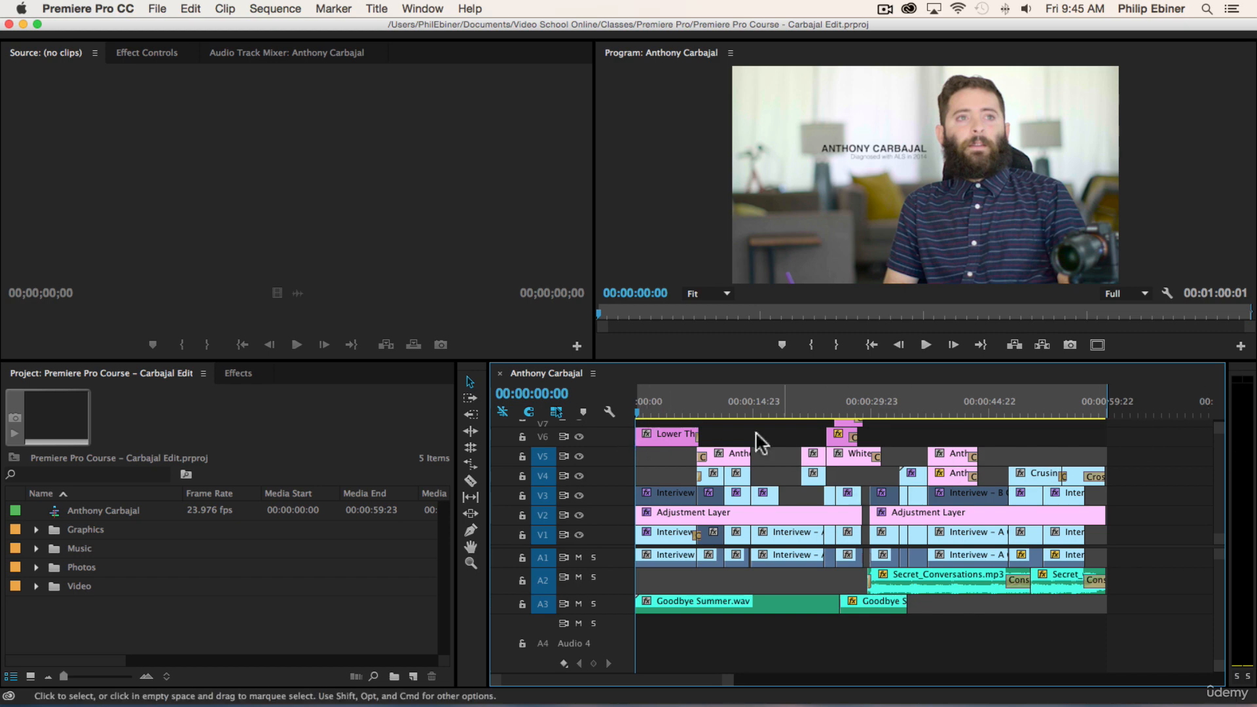
pyautogui.press('XF86AudioMute')
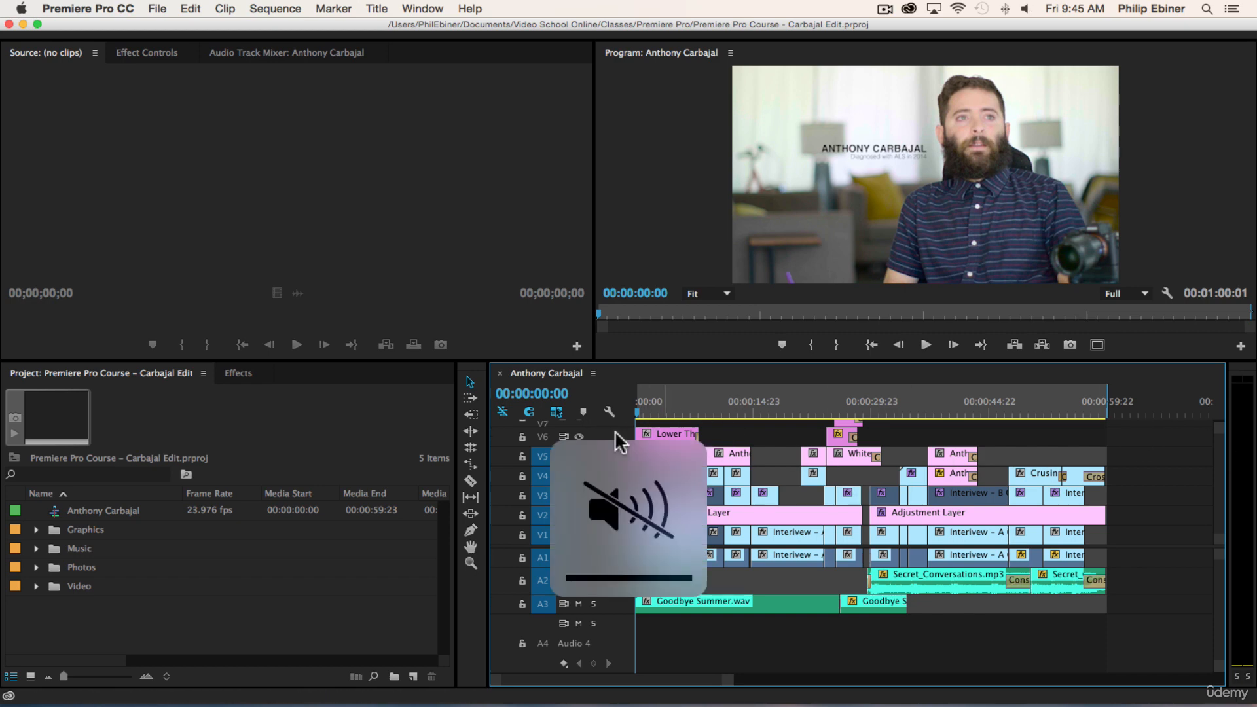
pyautogui.press('space')
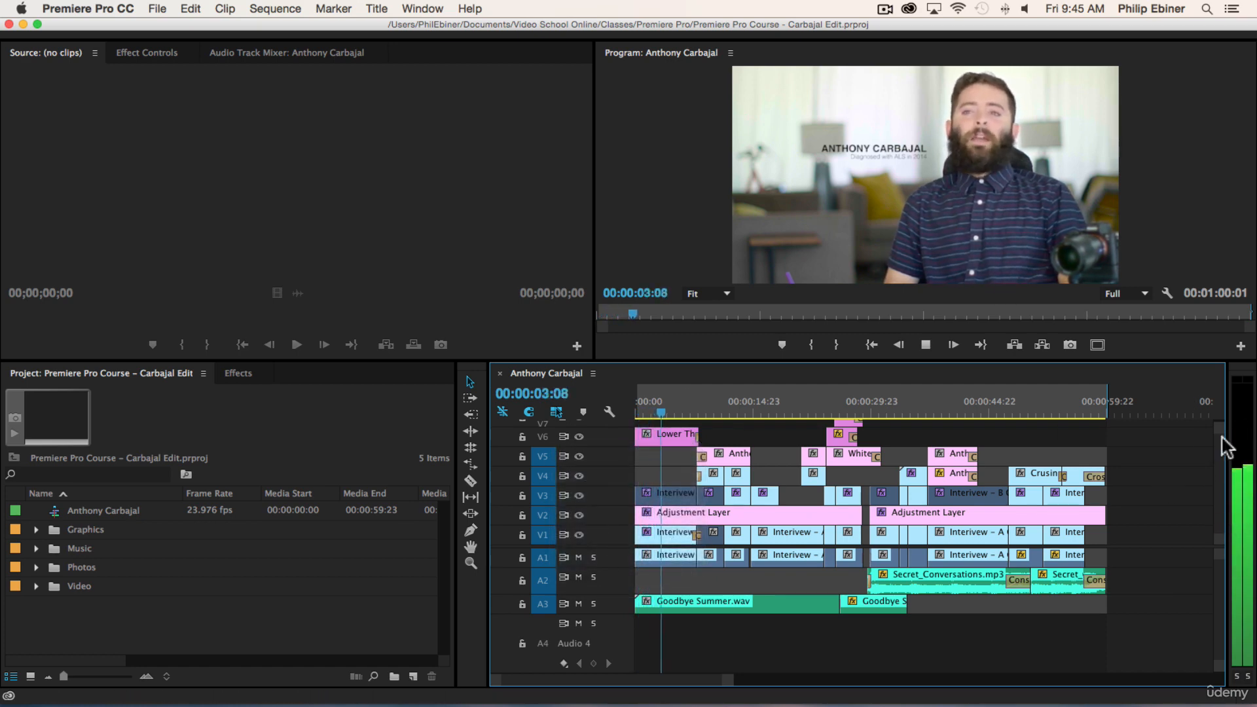
# Stop playback, return to the start of the sequence and play it through to about 21 seconds.
pyautogui.press('space')
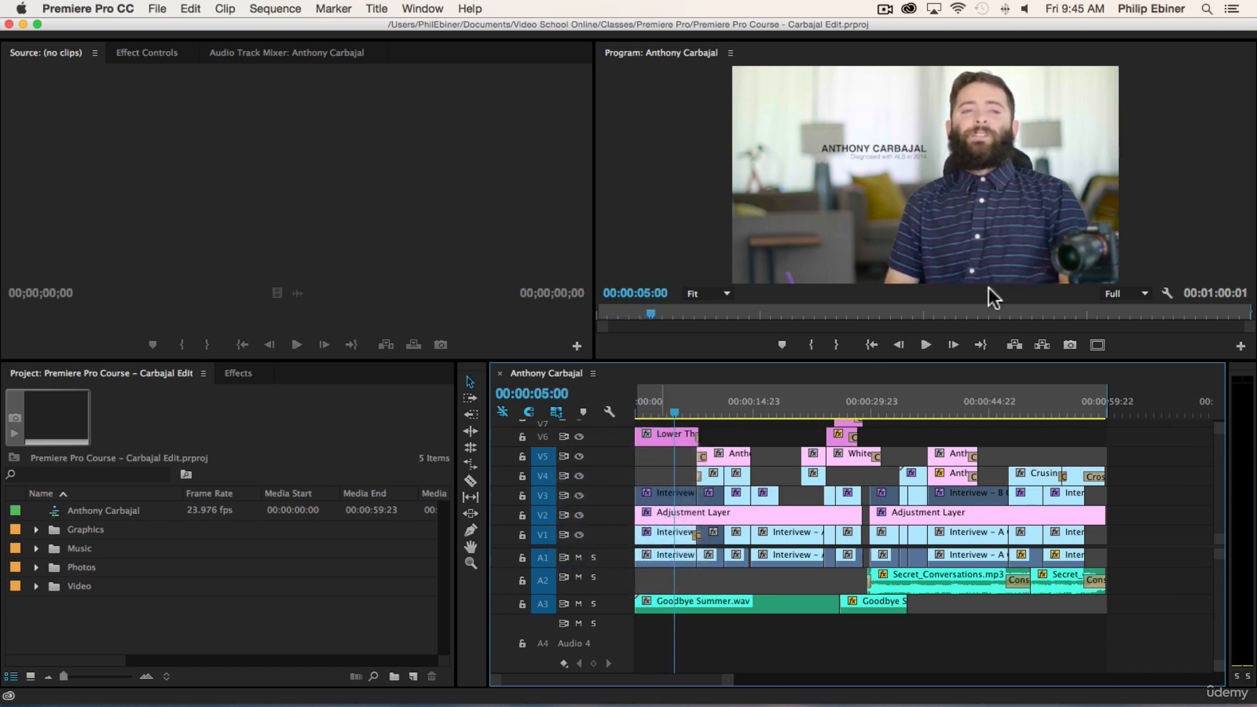
pyautogui.press('Home')
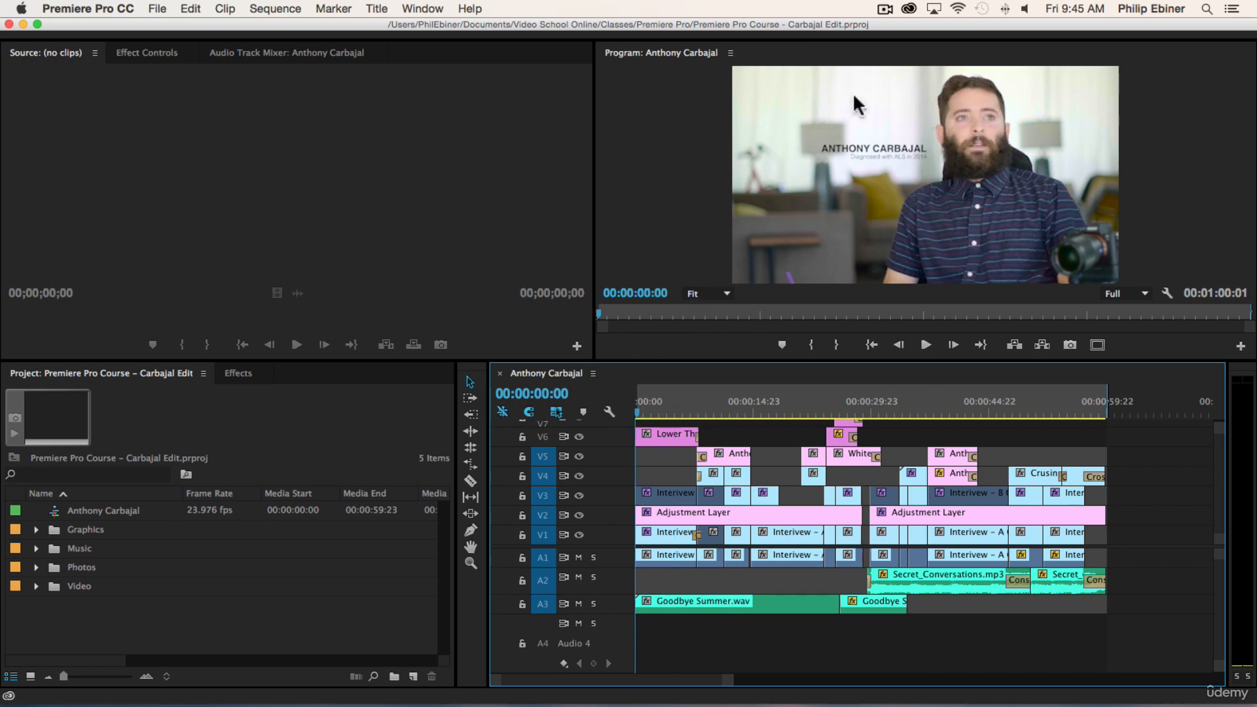
pyautogui.press('space')
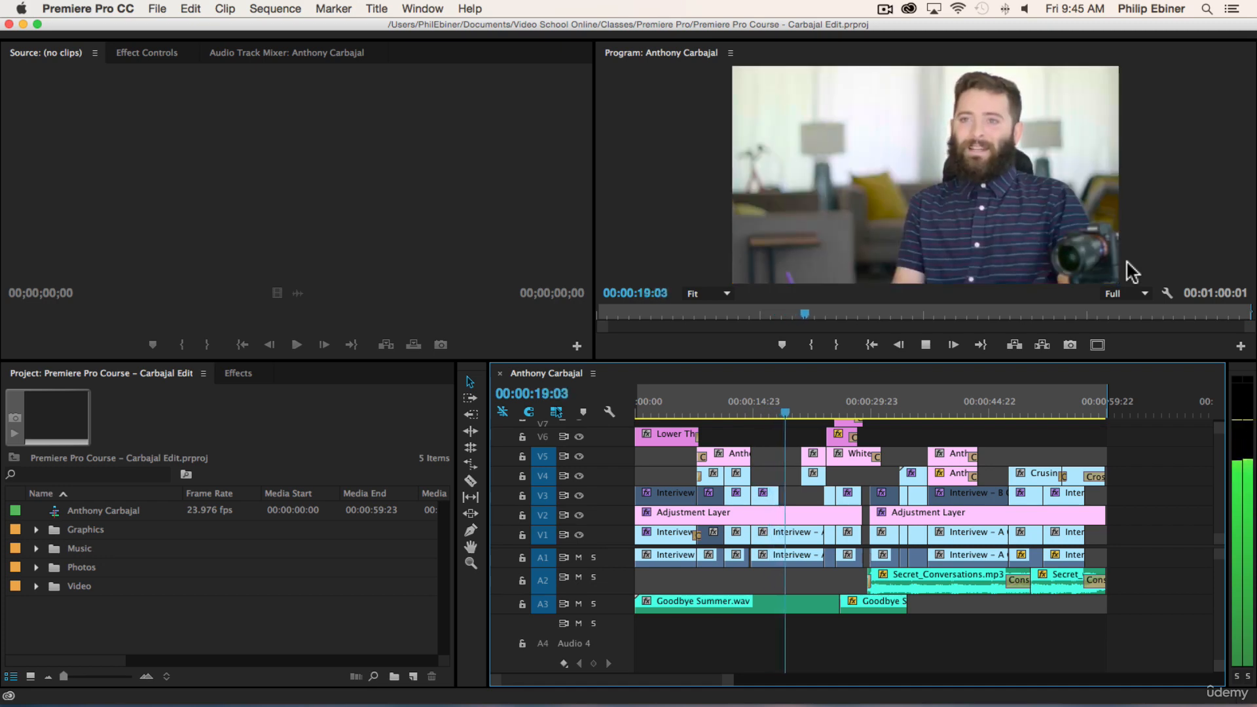
pyautogui.press('space')
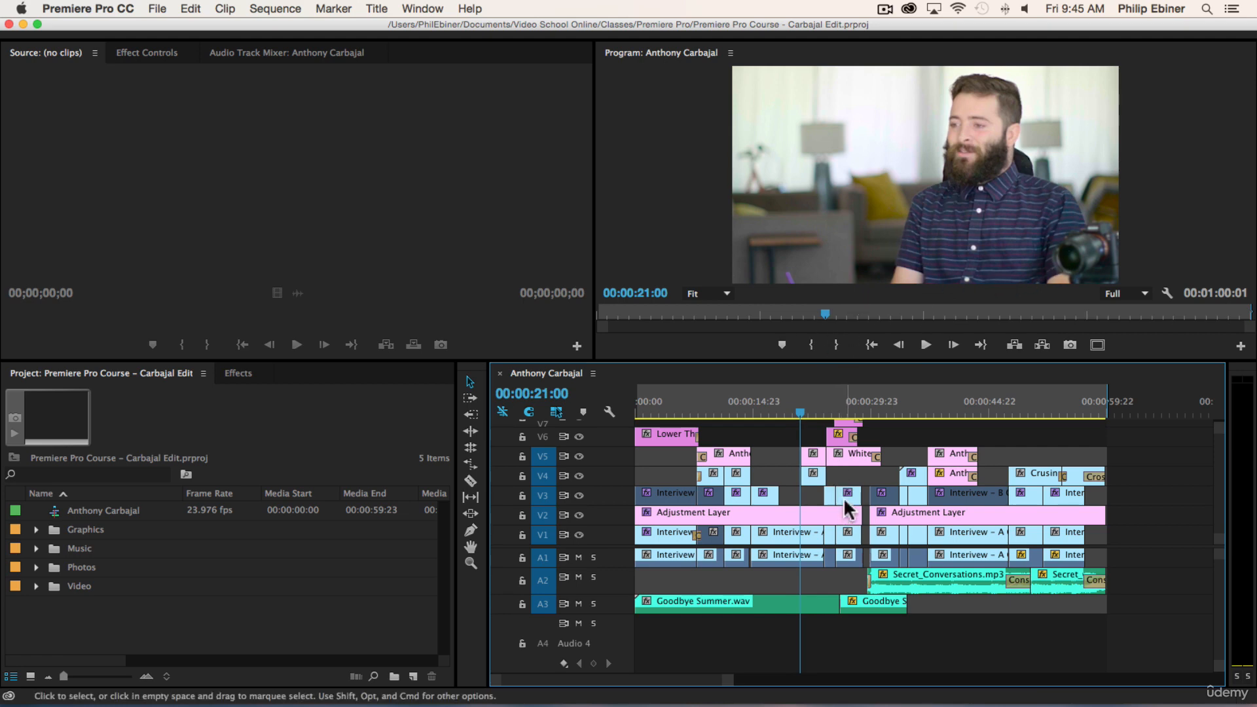
# Scrub the sequence forward to the photo of the mother at 00:00:39:13 and back to 00:00:05:14.
pyautogui.click(810, 403)
pyautogui.click(897, 404)
pyautogui.moveTo(898, 403); pyautogui.dragTo(945, 413)
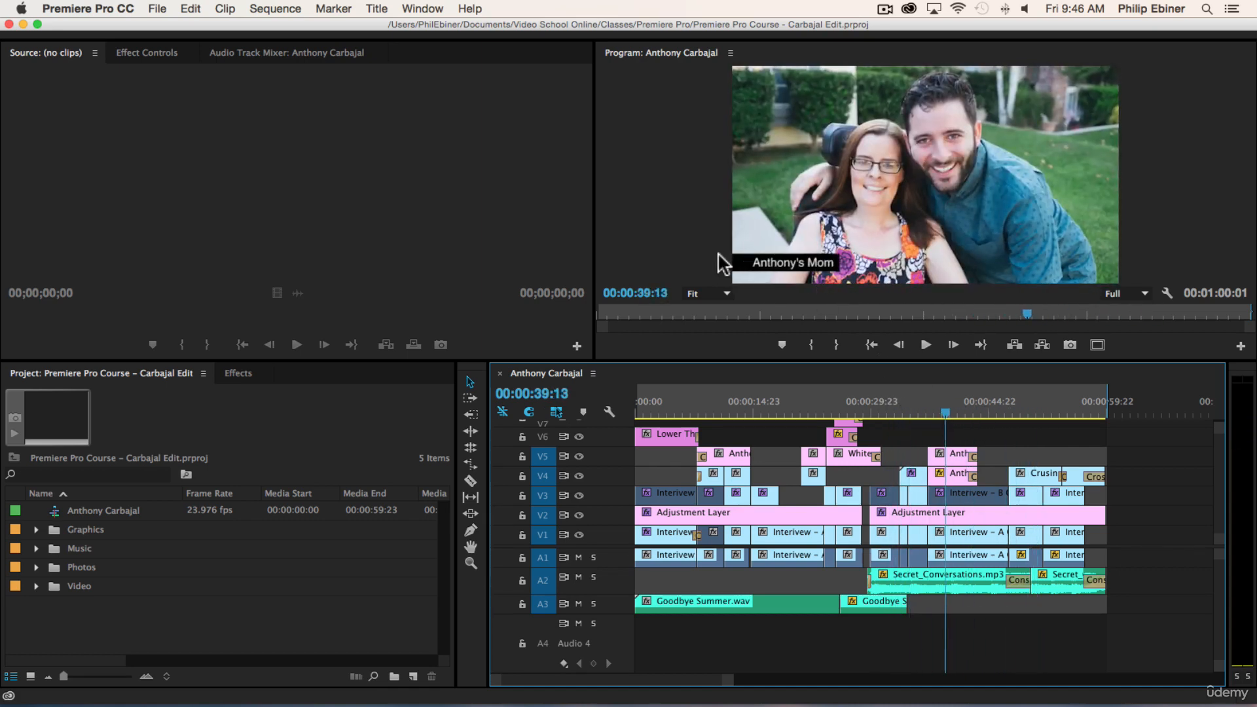
pyautogui.moveTo(857, 407); pyautogui.dragTo(679, 413)
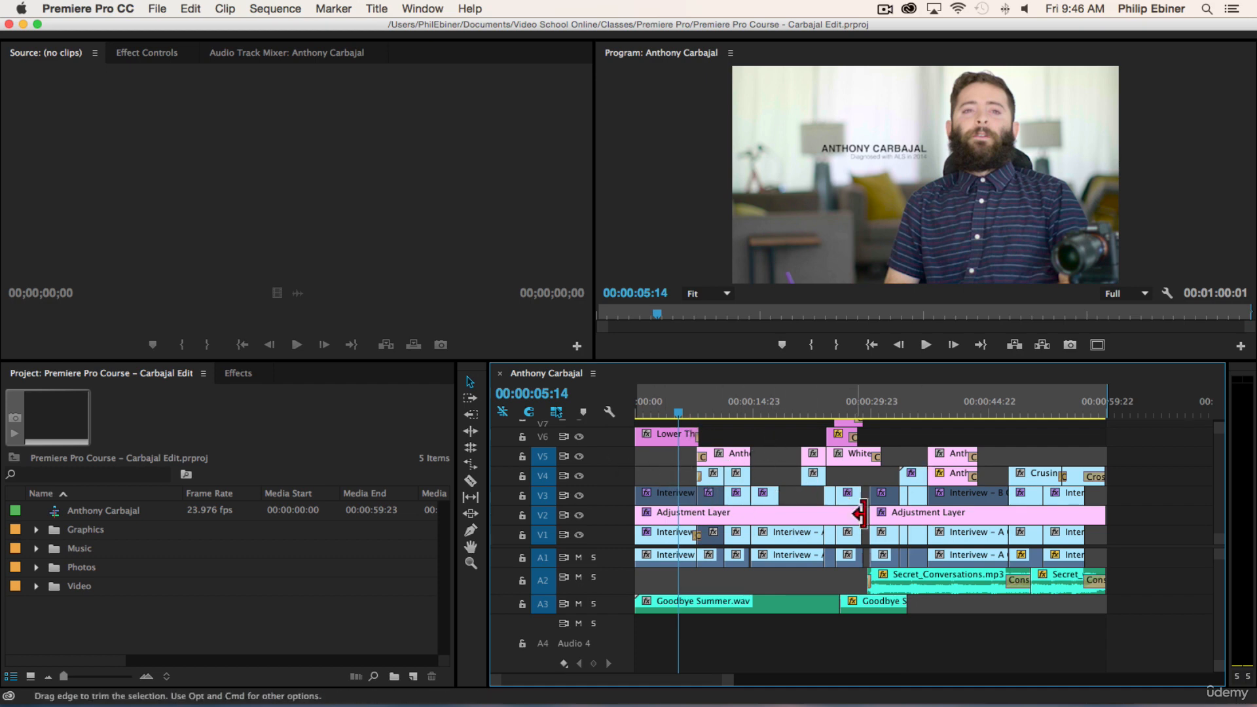
# Point out individual layers by selecting a V3 clip, a V5 title, the first V2 adjustment layer and an empty gap on V5.
pyautogui.click(766, 496)
pyautogui.click(715, 454)
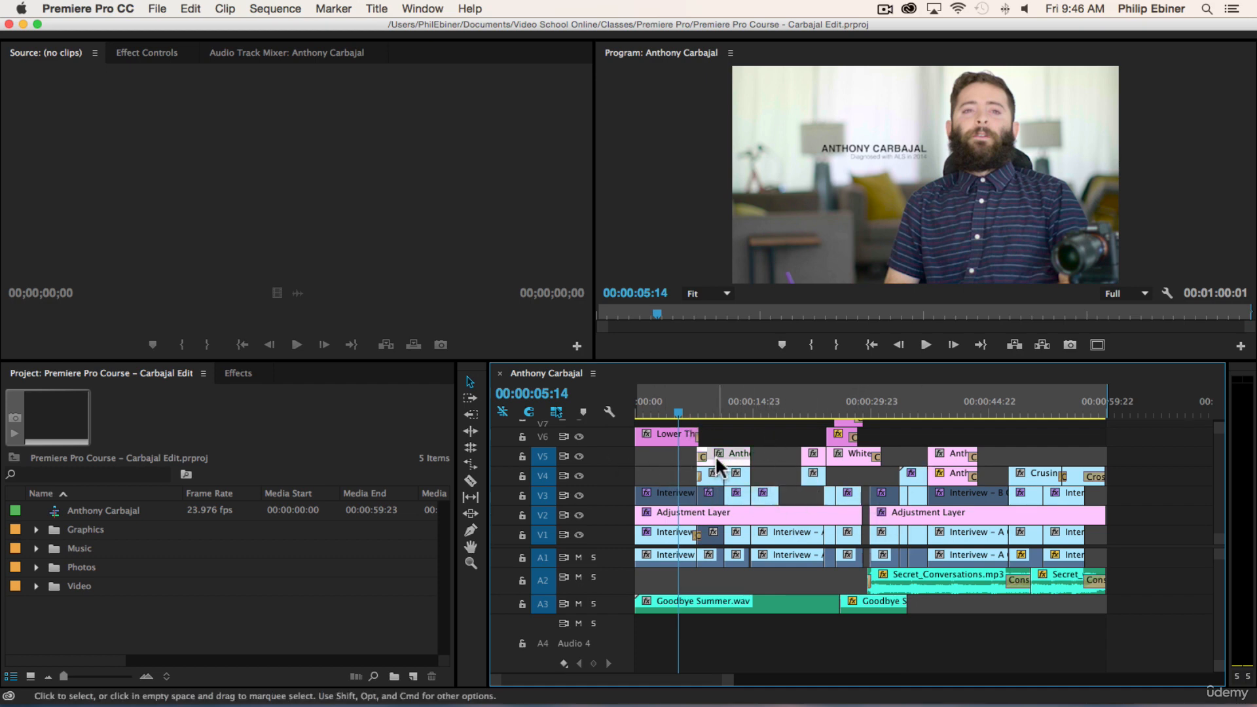
pyautogui.click(729, 519)
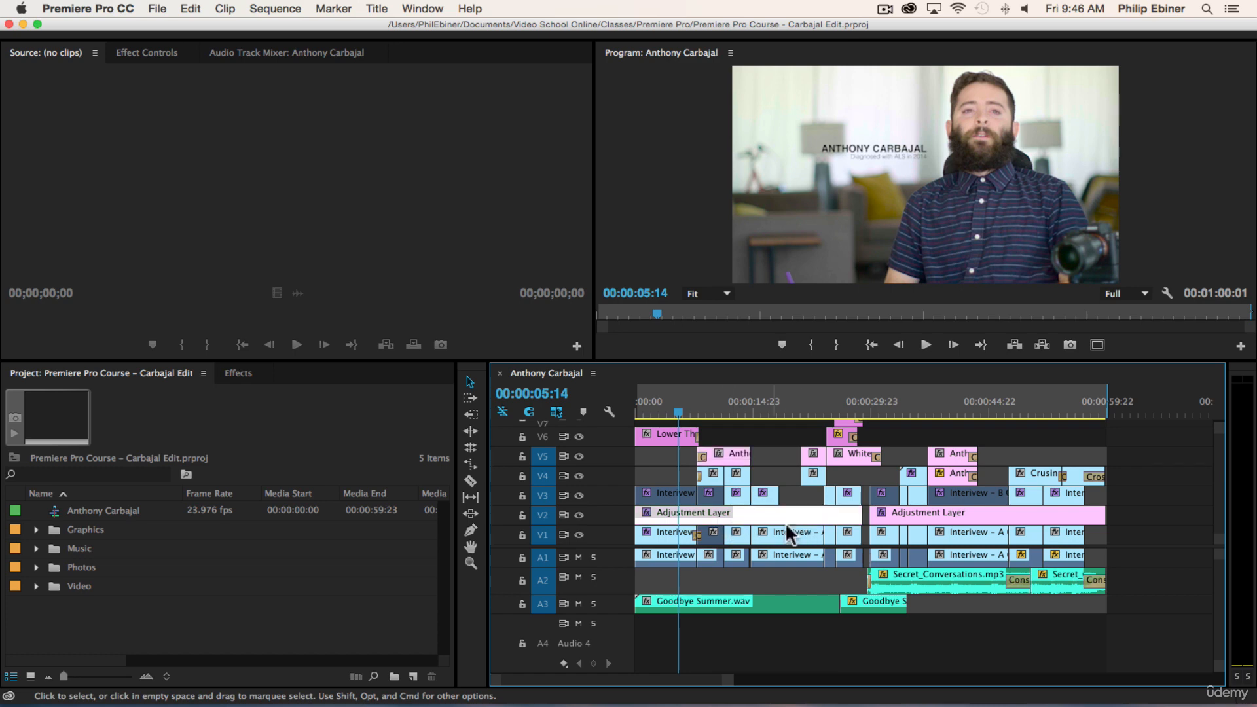
pyautogui.click(775, 455)
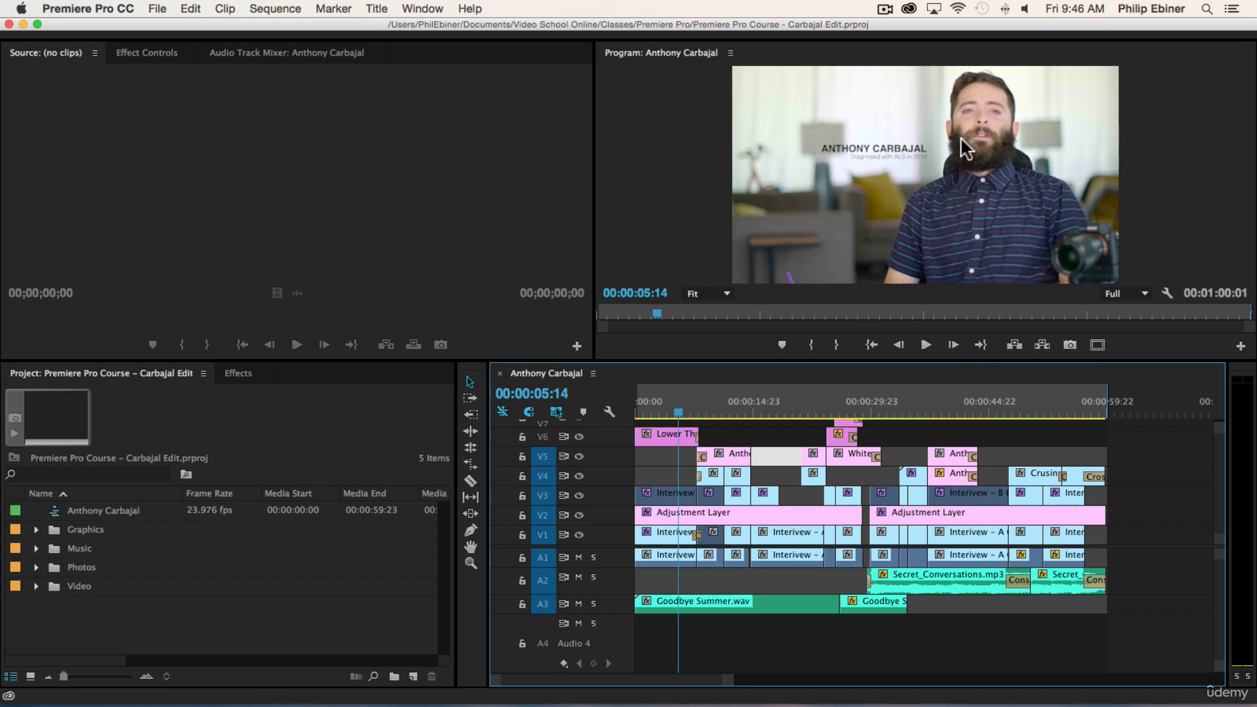
# Return the playhead to the sequence start and play roughly the first second of the interview.
pyautogui.moveTo(645, 407); pyautogui.dragTo(552, 413)
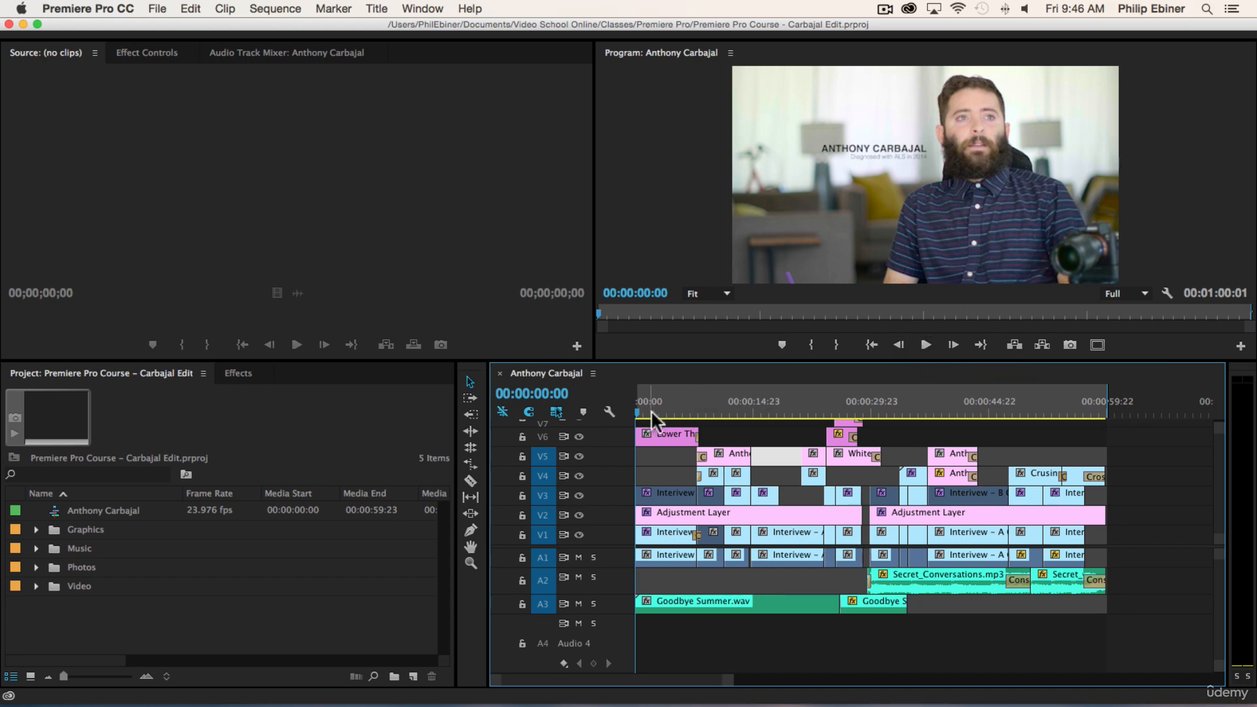
pyautogui.moveTo(669, 412); pyautogui.dragTo(533, 415)
pyautogui.press('space')
pyautogui.press('space')
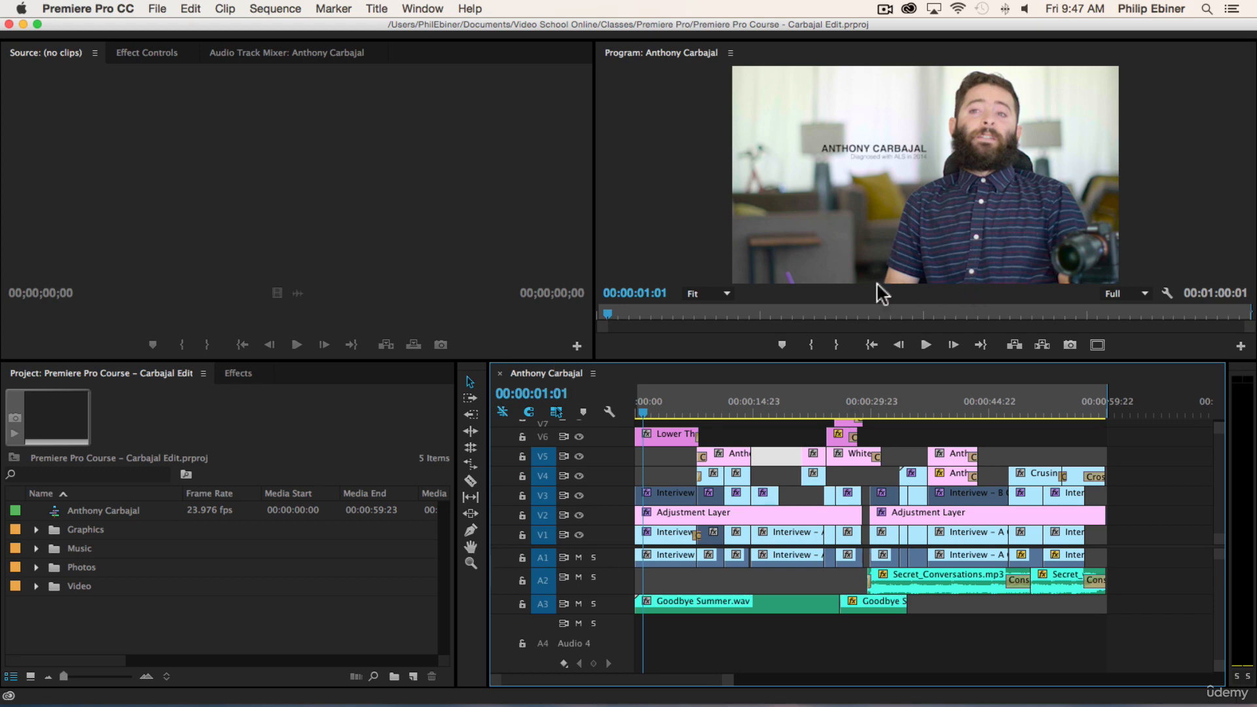
pyautogui.press('space')
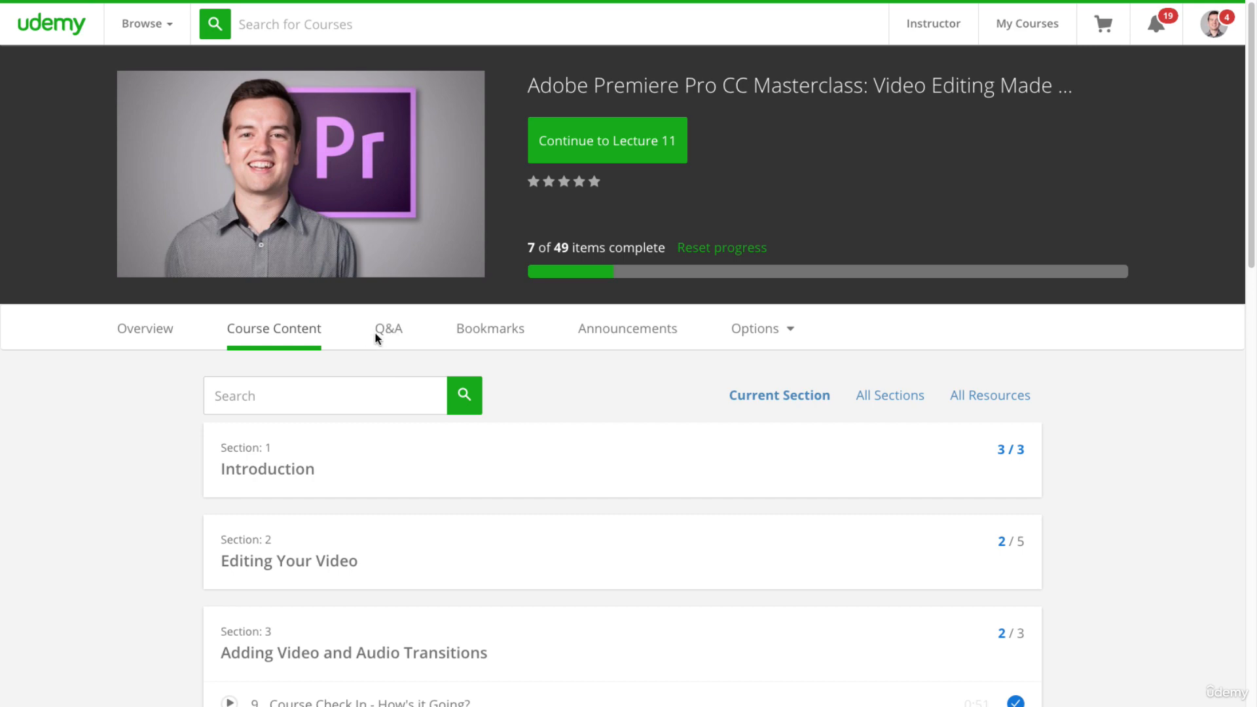
# In the browser, open the Q&A section of the Udemy Premiere Pro course and start a new question.
pyautogui.click(398, 328)
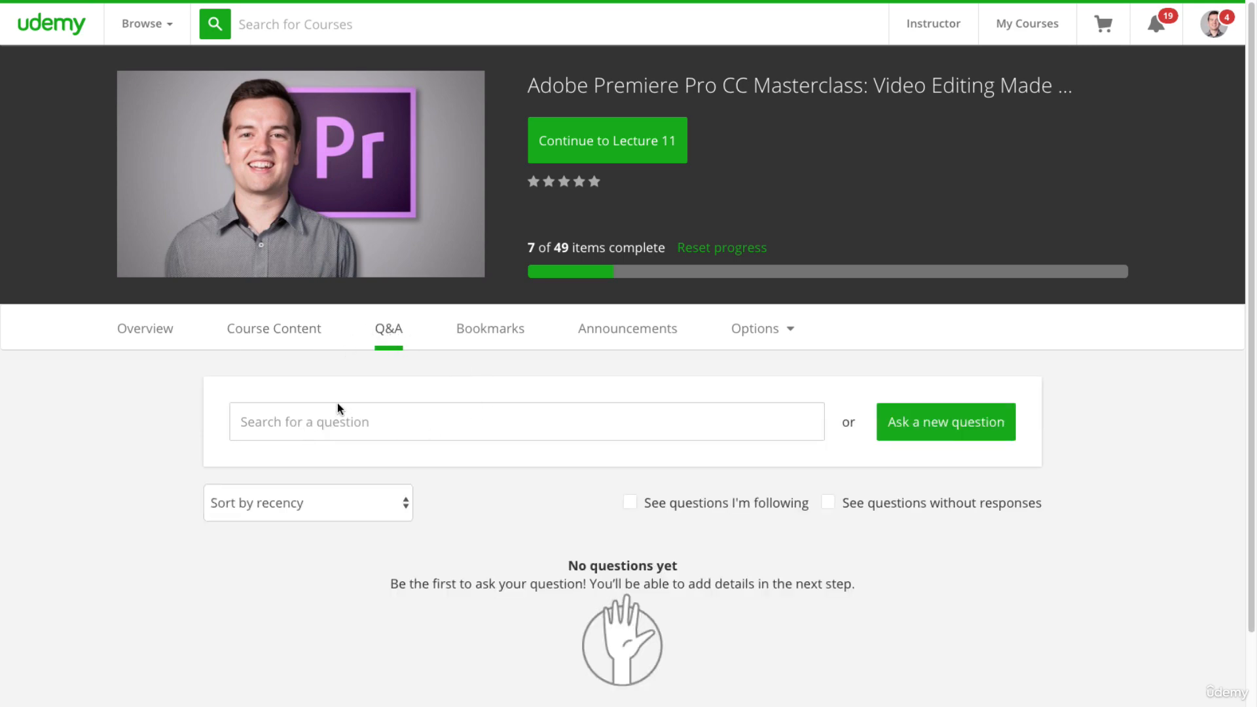
pyautogui.click(946, 421)
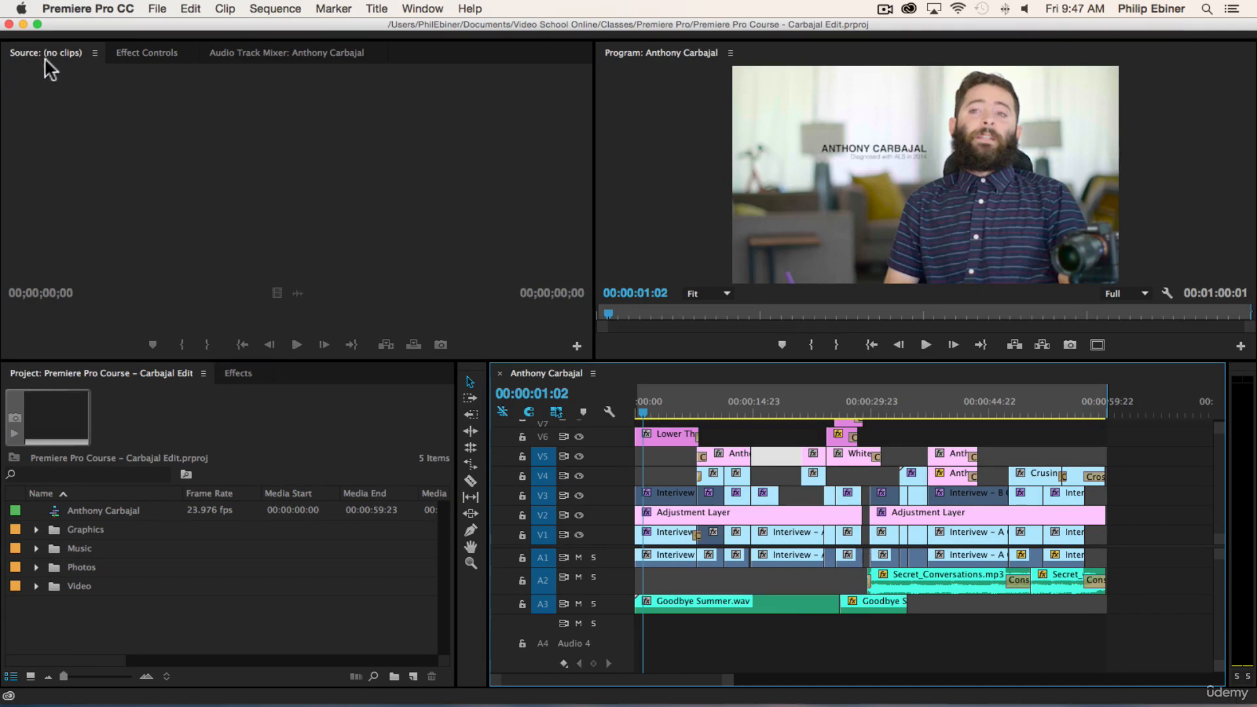
# Back in Premiere Pro, look at the Effect Controls and Audio Track Mixer panels, ending on the empty Source monitor.
pyautogui.click(156, 51)
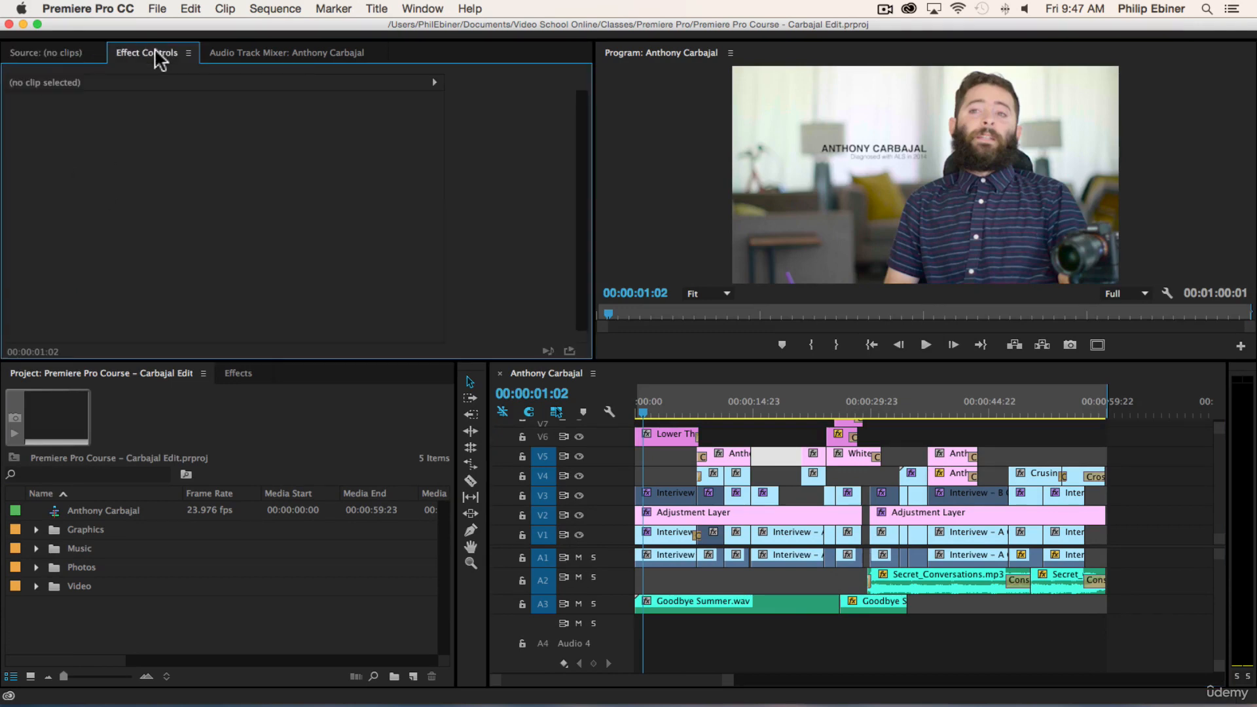
pyautogui.click(286, 53)
pyautogui.click(33, 52)
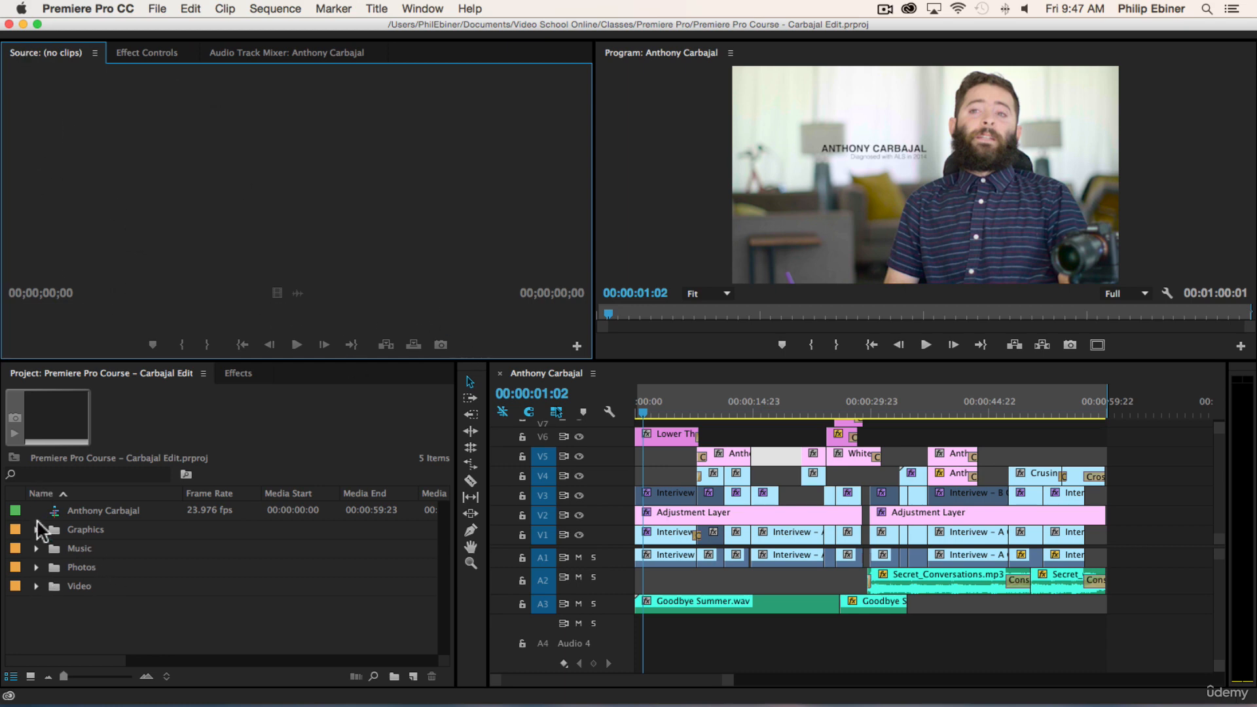
# Load the A Camera clip from the Video bin's interview folder into the Source monitor and briefly play it from 00:19:34:11.
pyautogui.click(36, 586)
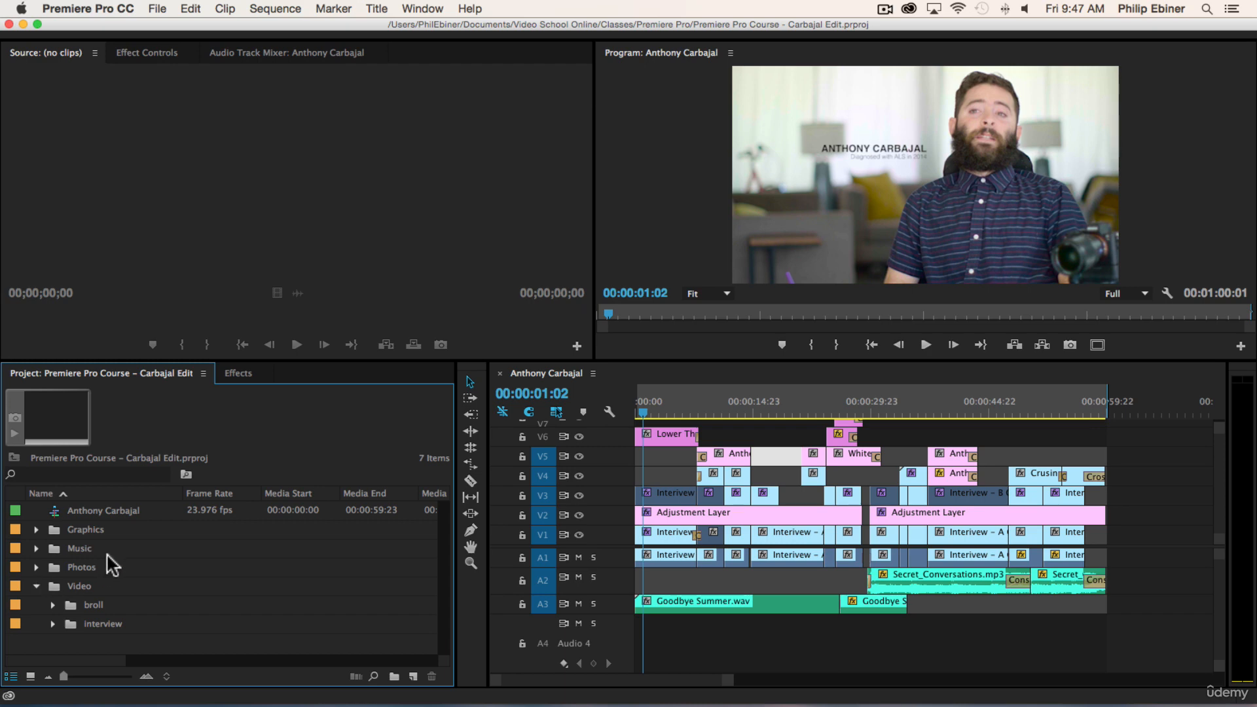
pyautogui.click(52, 623)
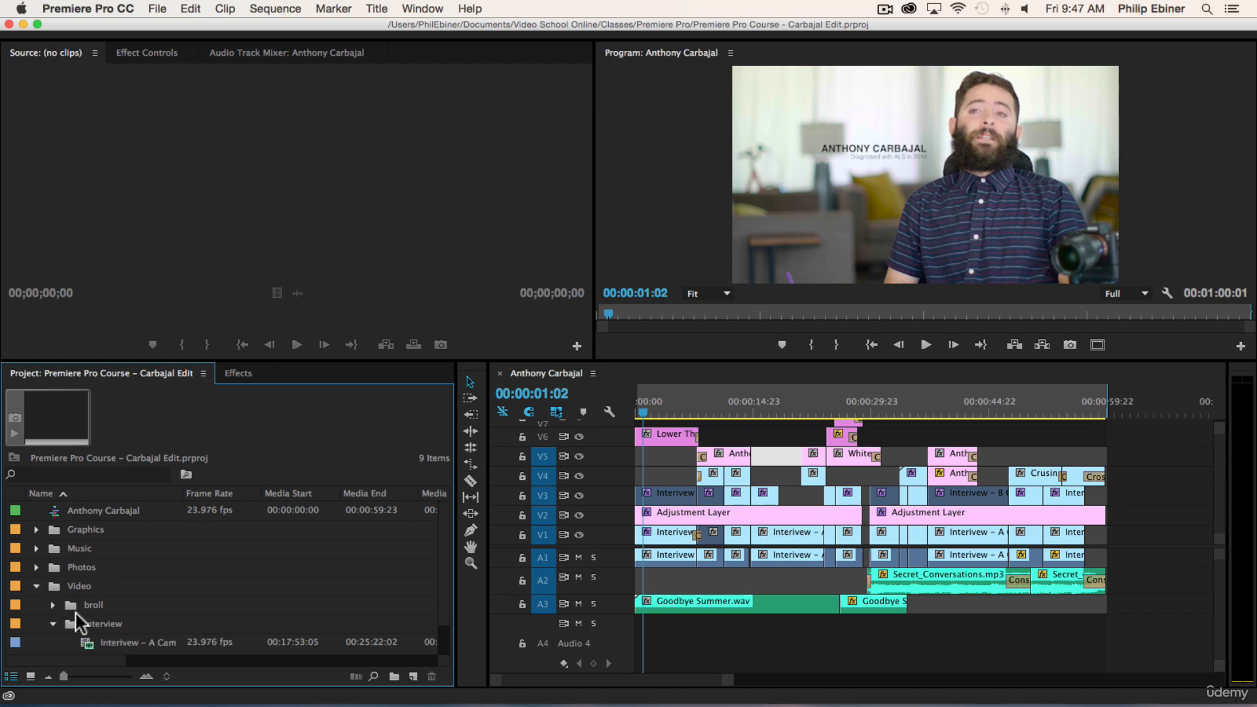
pyautogui.scroll(-1, 233, 562)
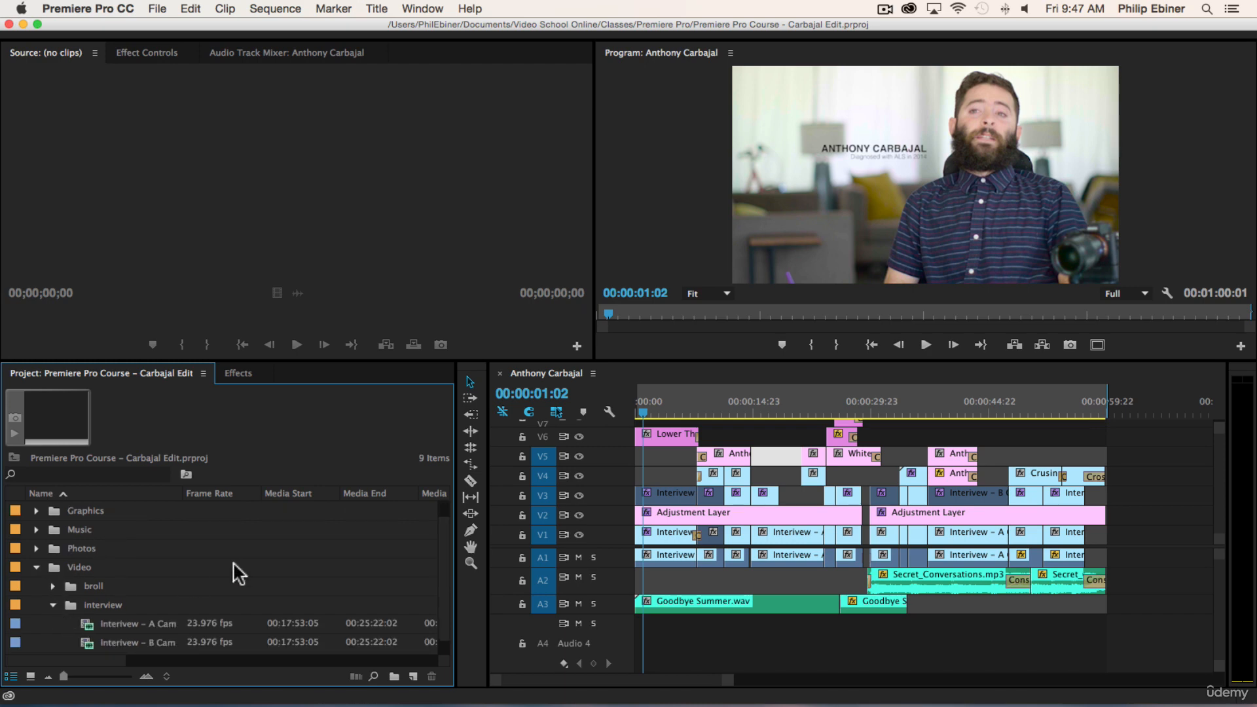
pyautogui.doubleClick(121, 622)
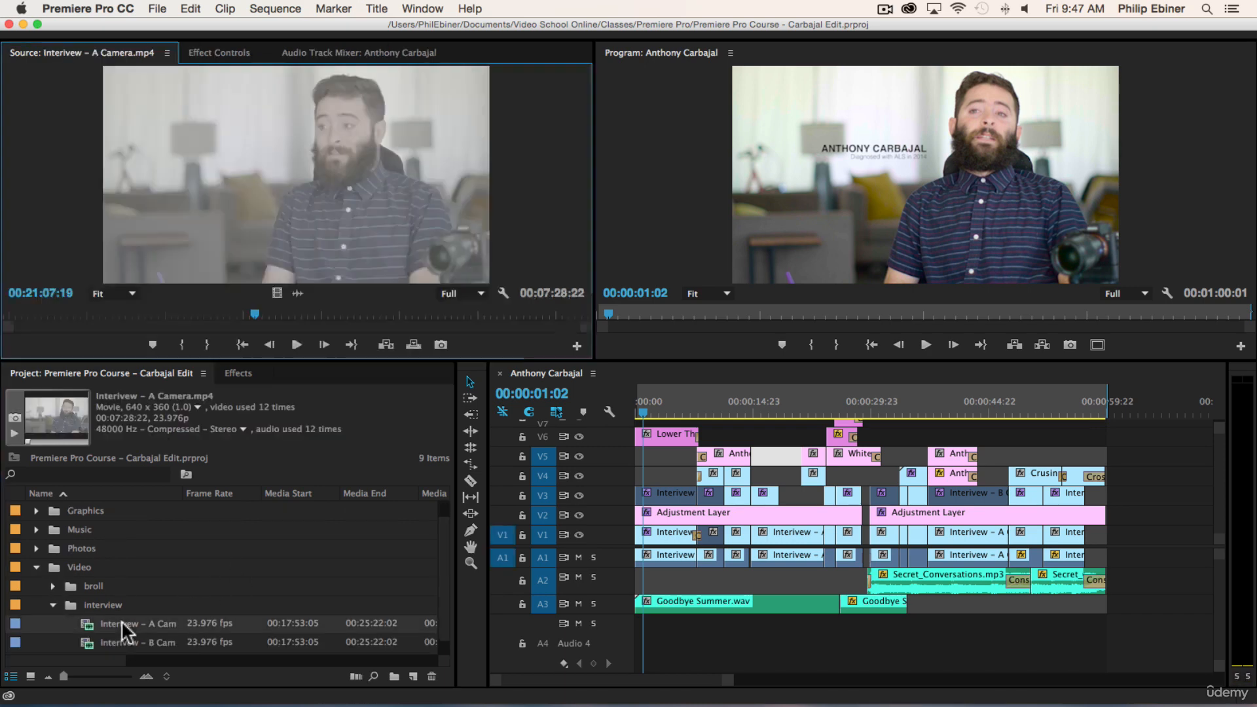
pyautogui.click(134, 311)
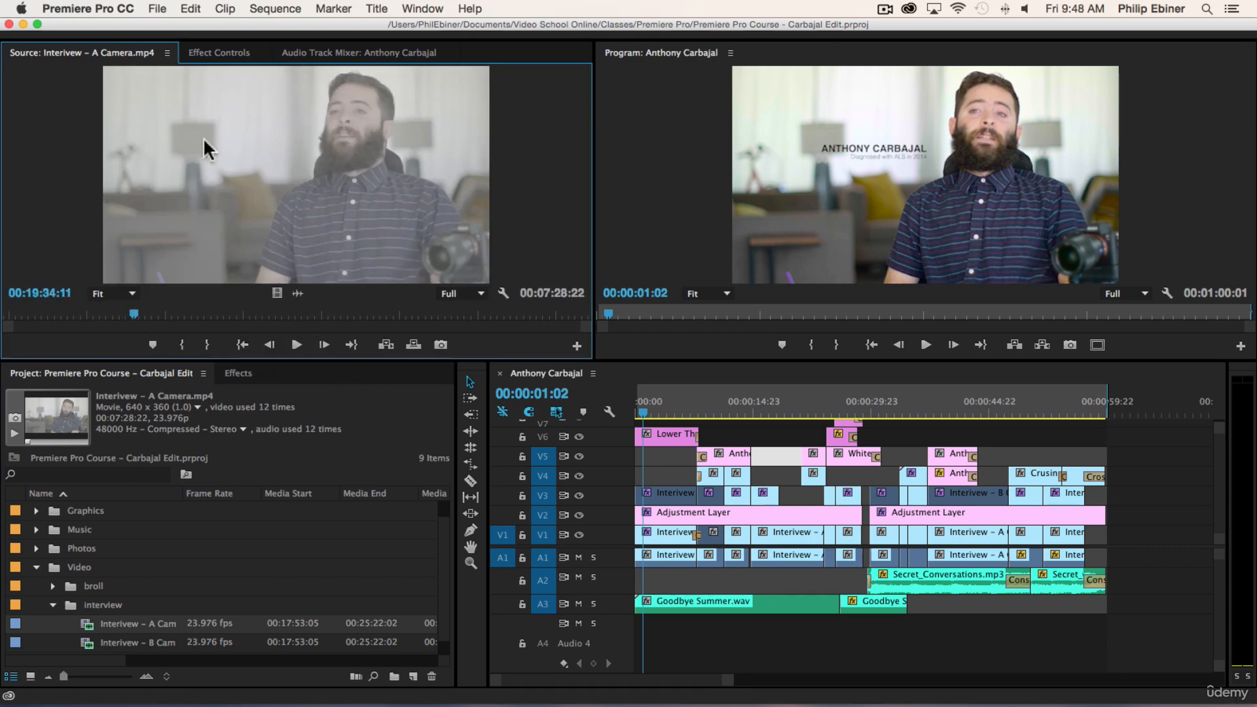
pyautogui.click(295, 344)
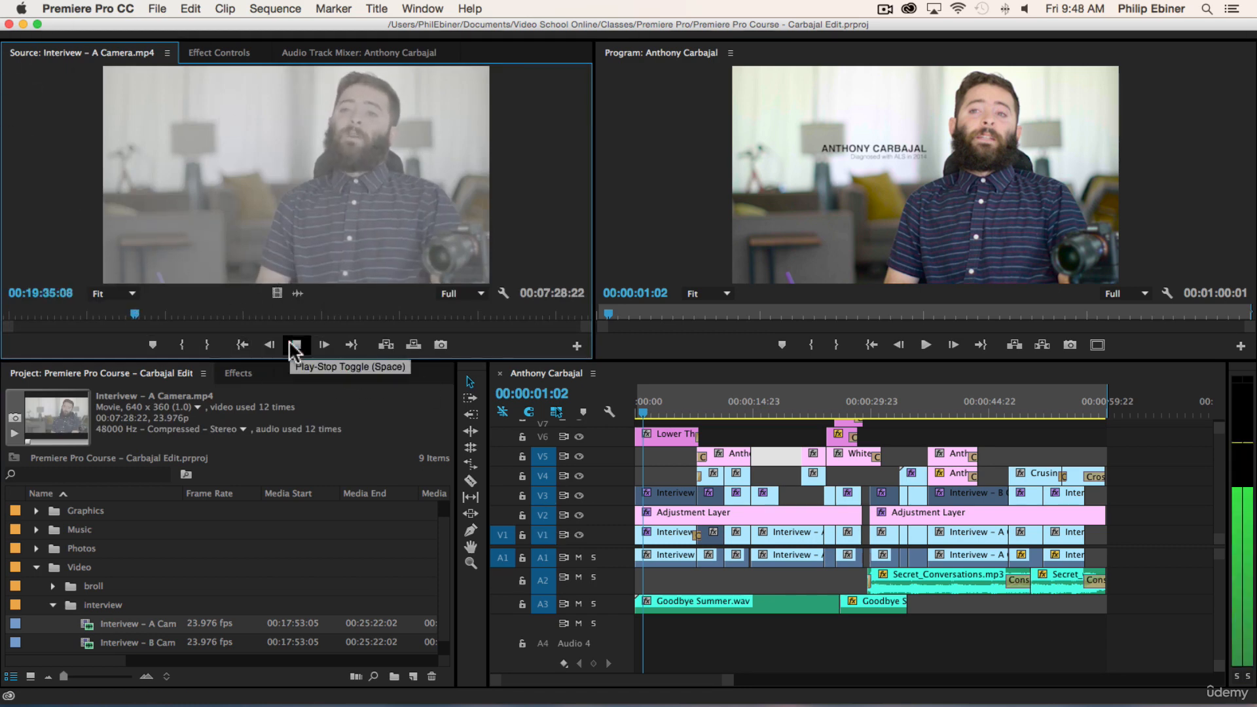
pyautogui.click(295, 344)
# Expand the Music bin, load Goodbye Summer.wav into the Source monitor and preview it for a few seconds.
pyautogui.click(36, 529)
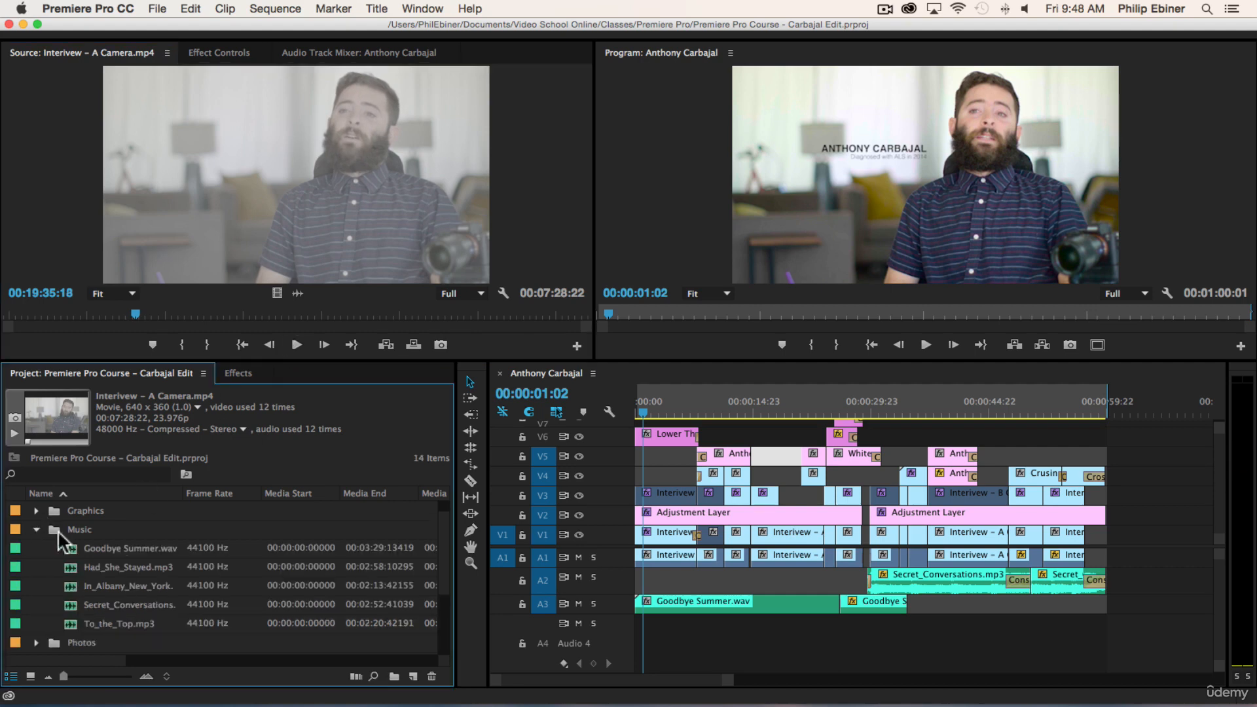
pyautogui.doubleClick(133, 548)
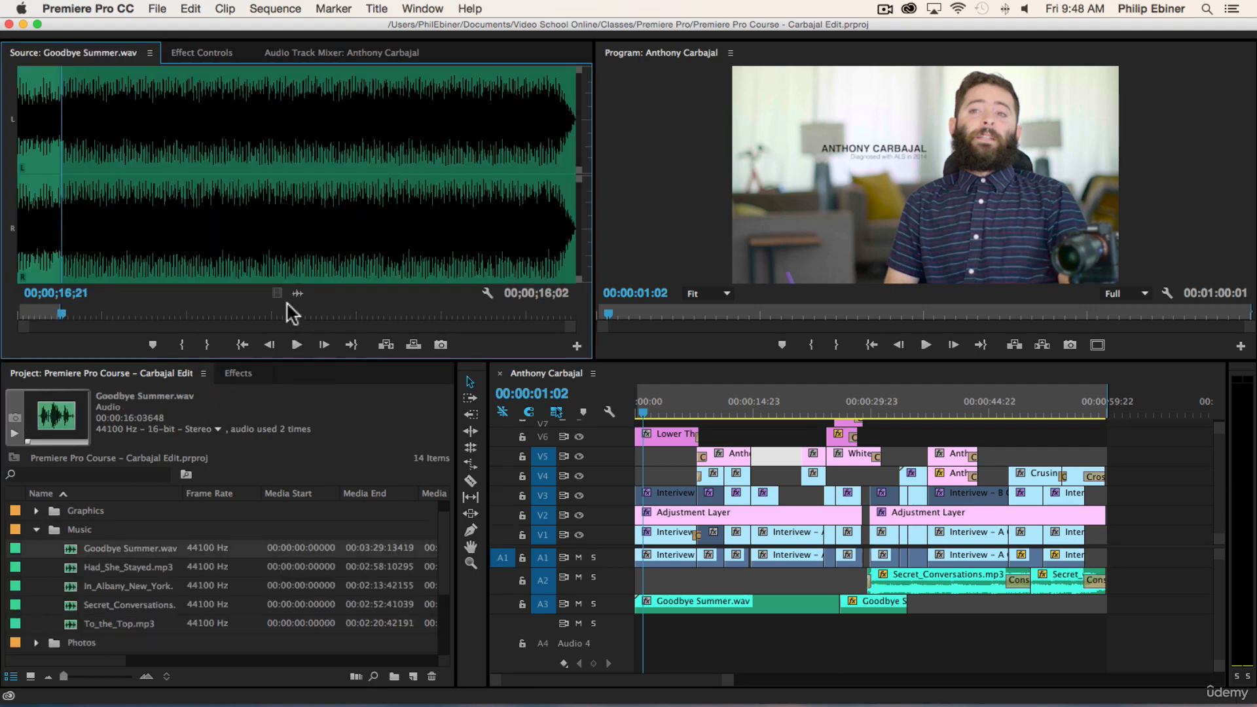
pyautogui.click(296, 345)
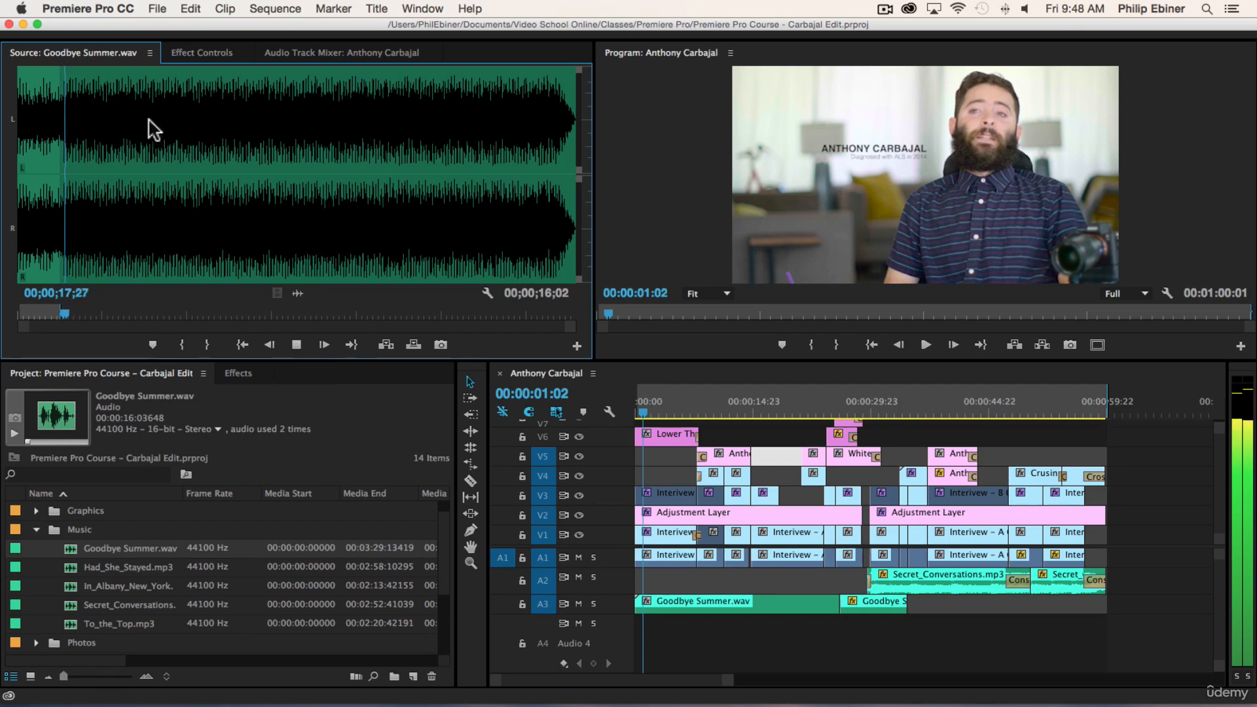
pyautogui.click(297, 345)
# Inspect the effect settings of the first adjustment layer and first V1 interview clip, including Lumetri Color, and look over the available effect categories.
pyautogui.click(215, 53)
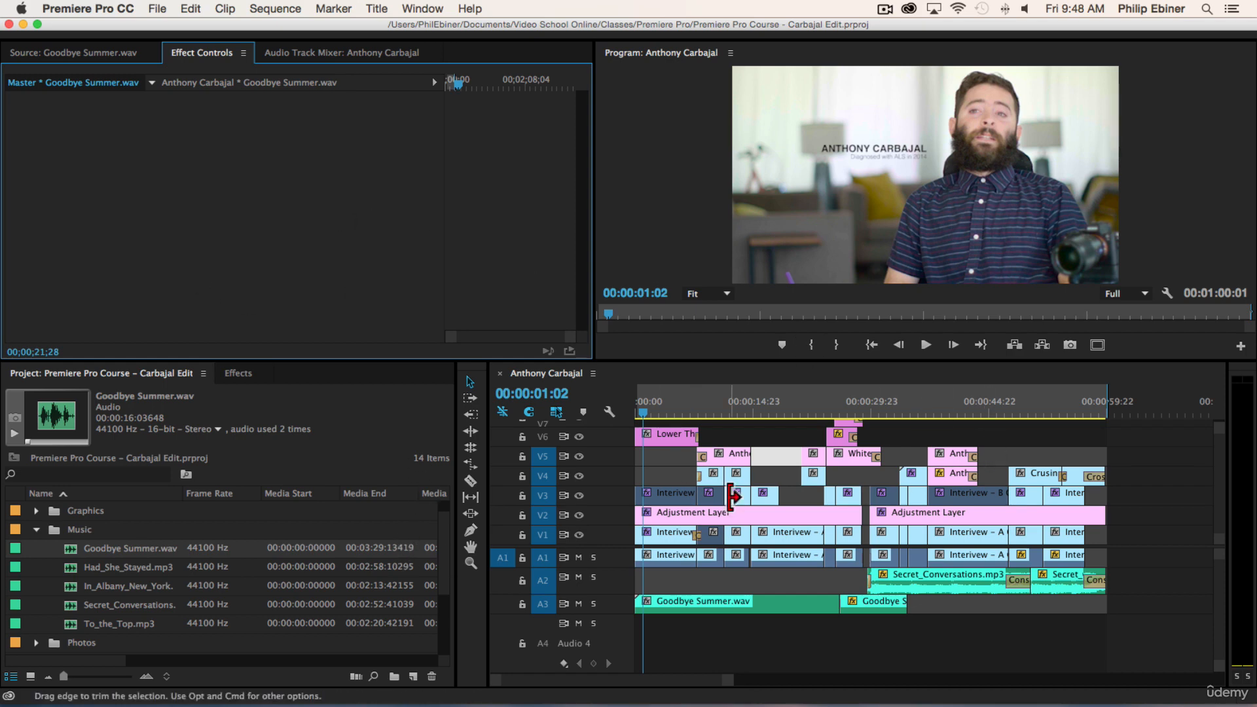
pyautogui.click(661, 512)
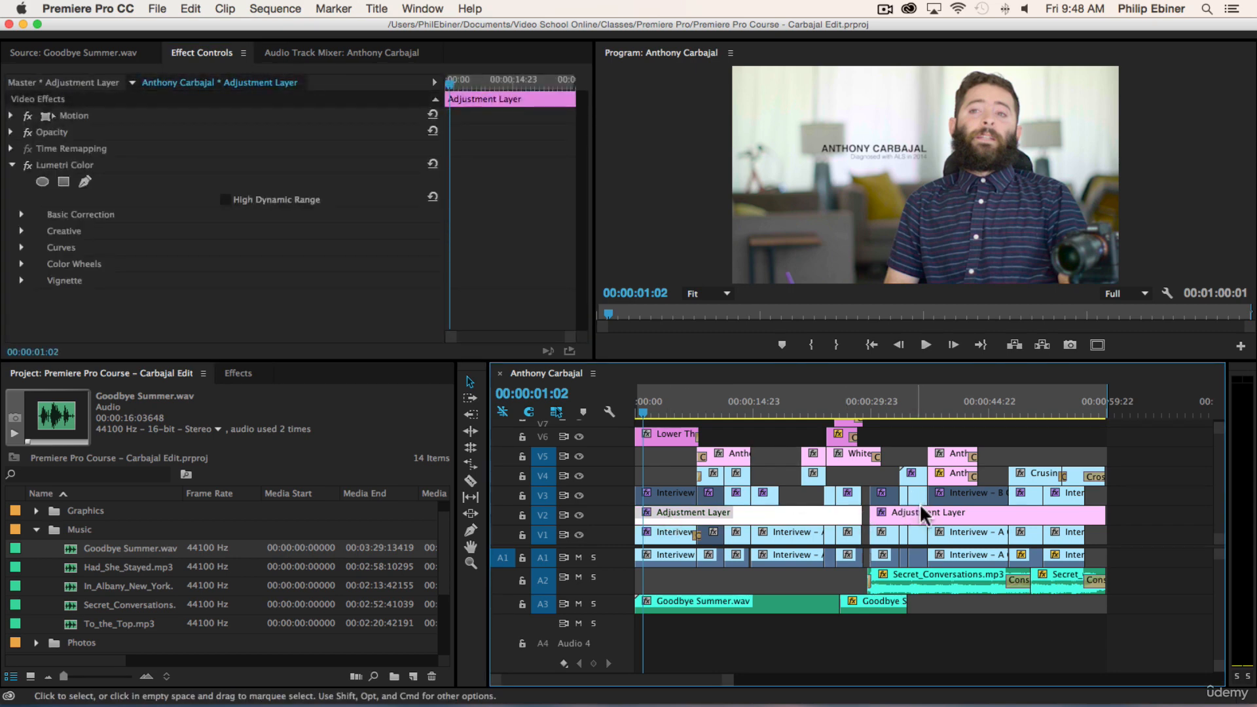
pyautogui.click(659, 528)
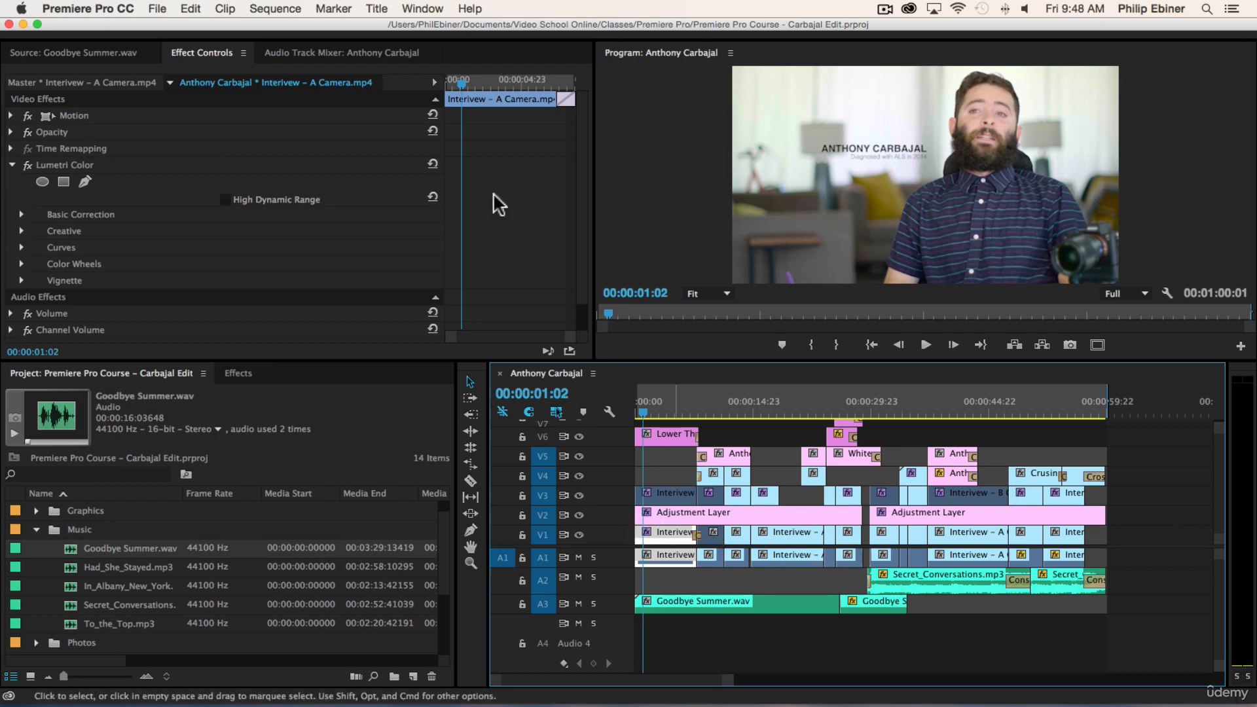
pyautogui.click(80, 167)
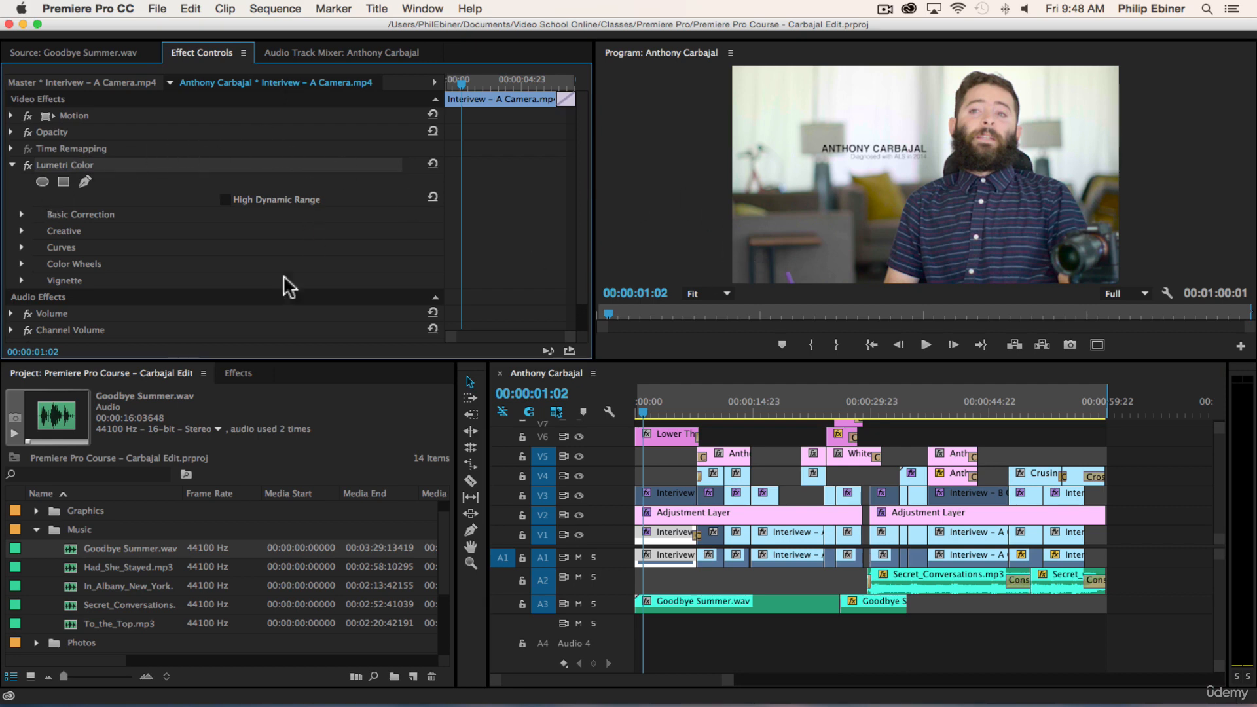
pyautogui.click(238, 372)
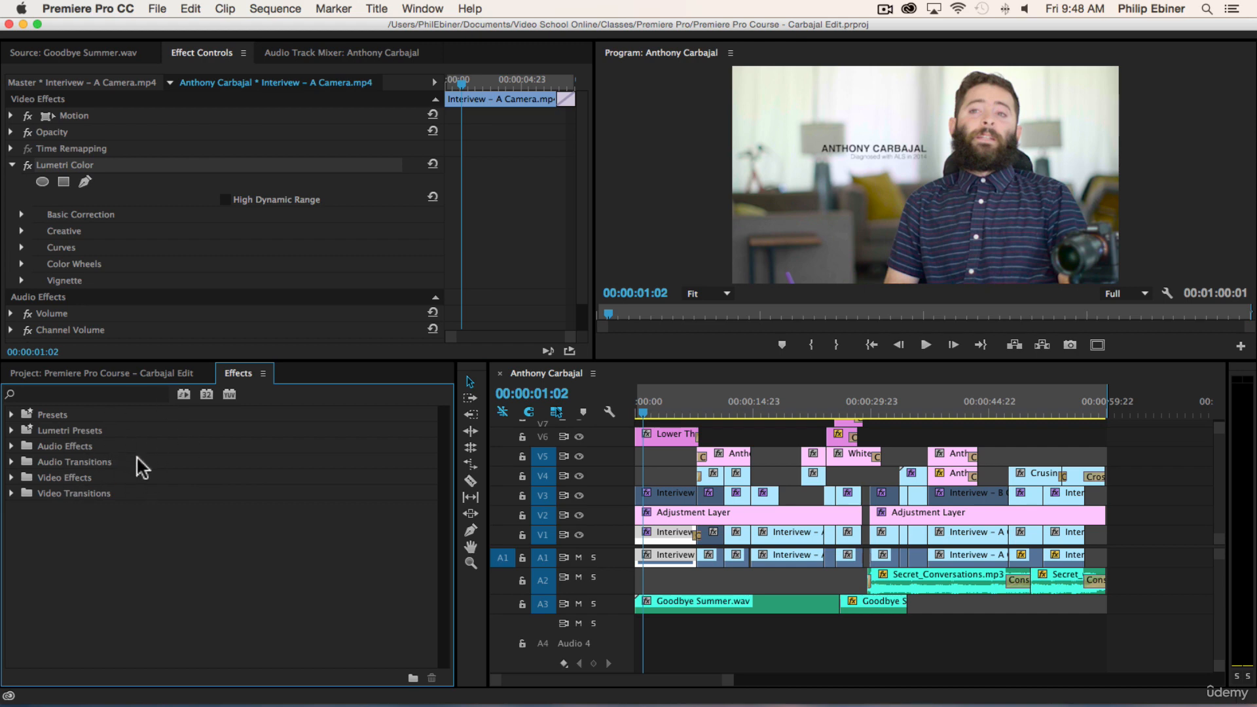
pyautogui.click(118, 379)
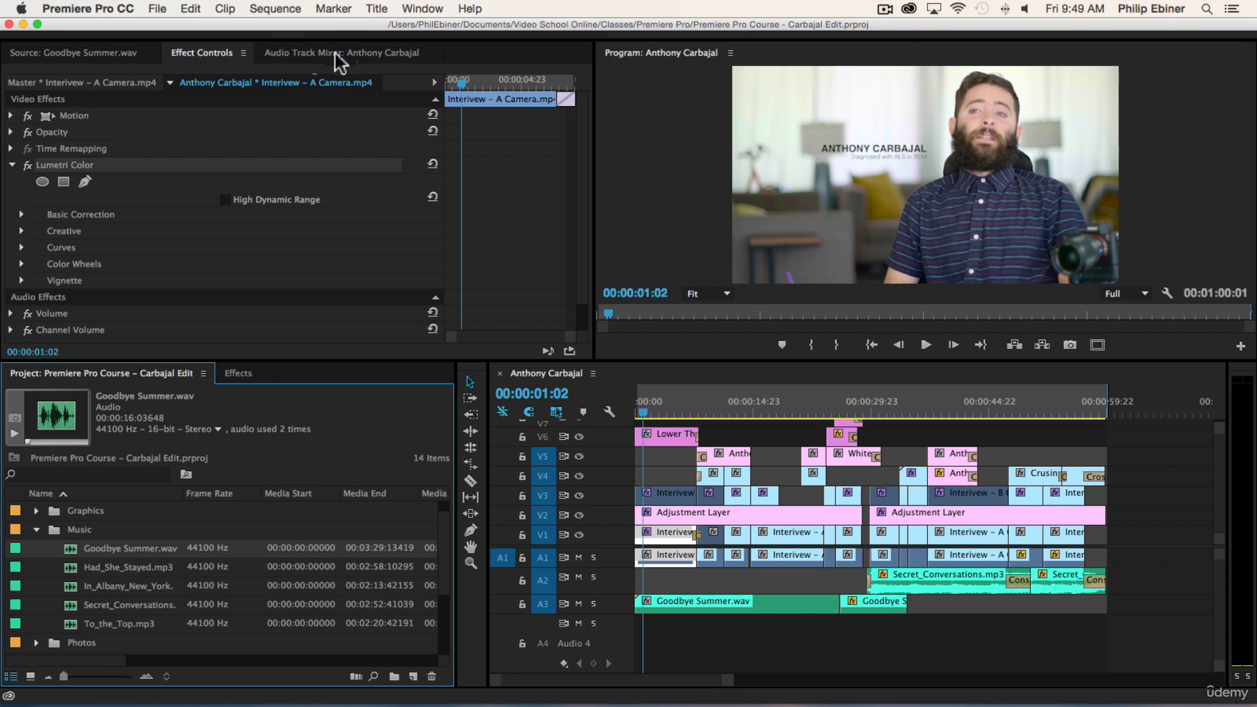
# Close the Audio Track Mixer panel and check the remaining Source and Effect Controls panels.
pyautogui.click(282, 58)
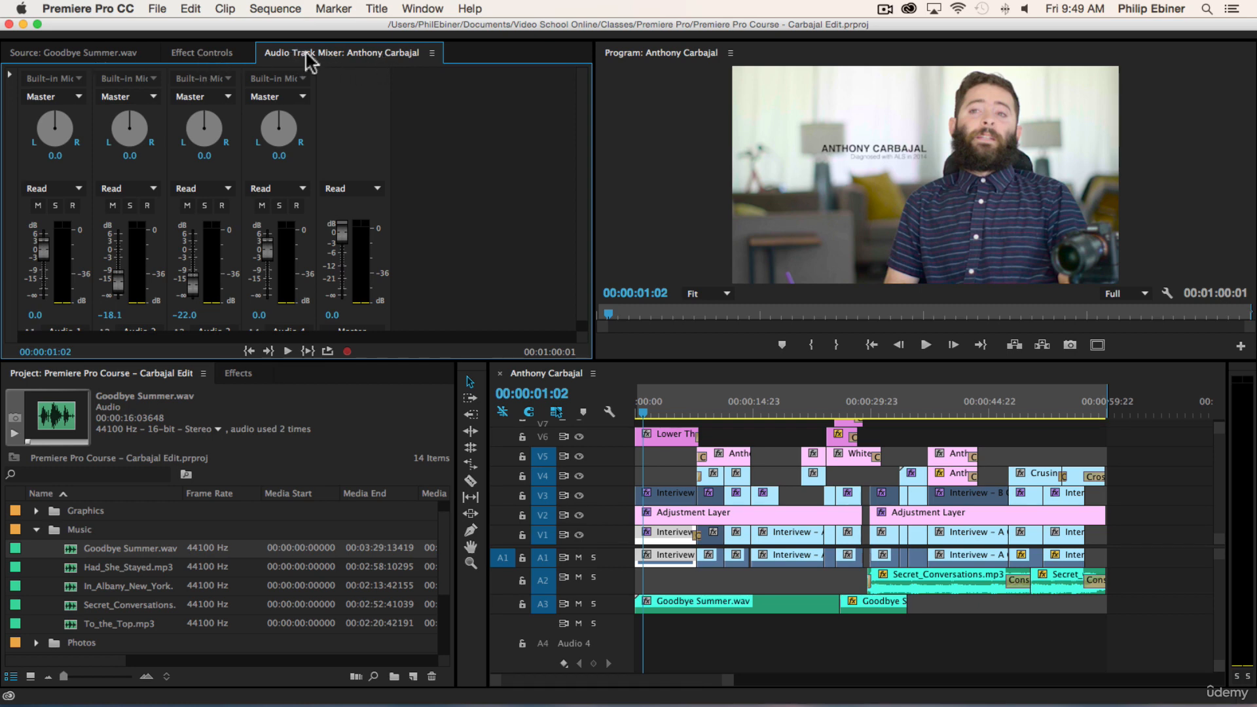
pyautogui.rightClick(344, 53)
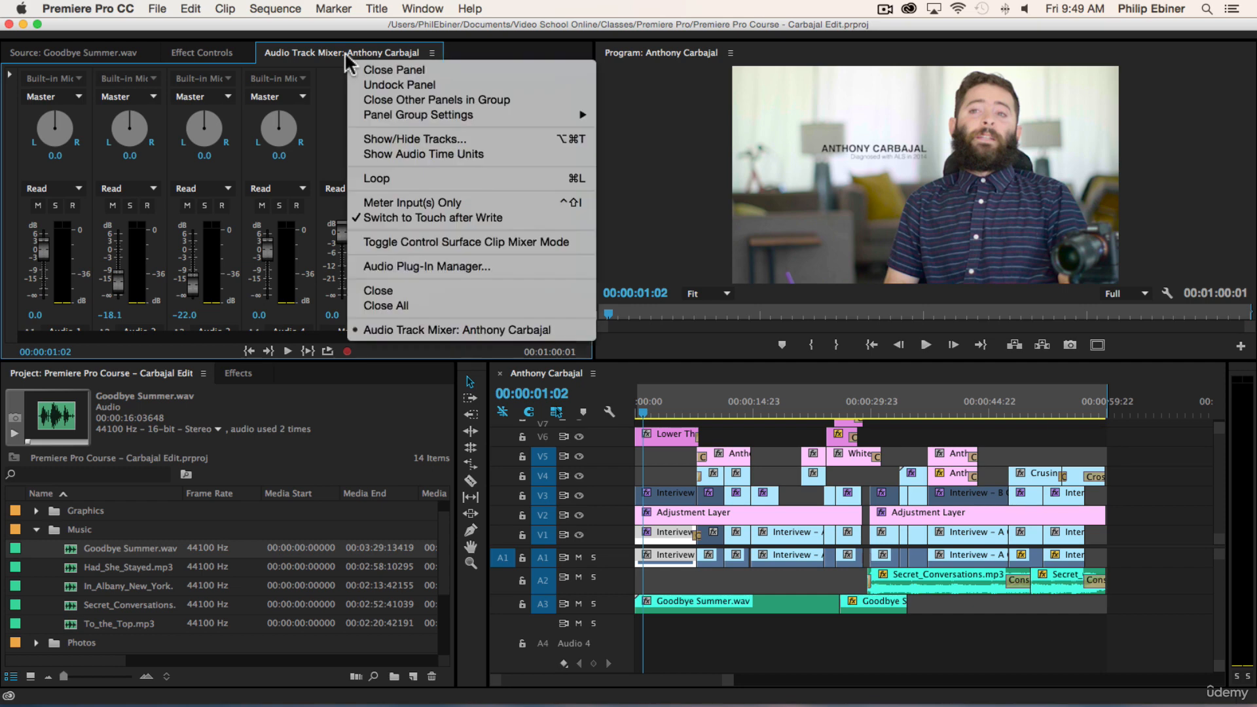
pyautogui.click(395, 68)
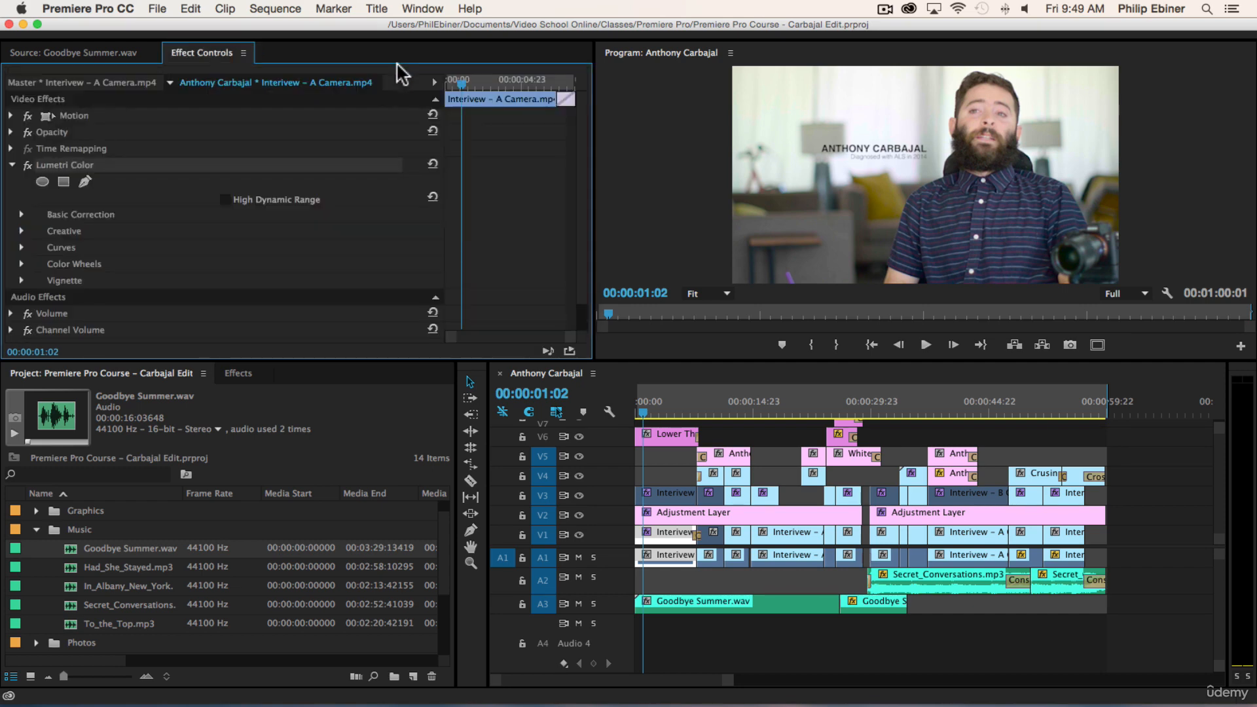
pyautogui.click(77, 52)
pyautogui.click(194, 56)
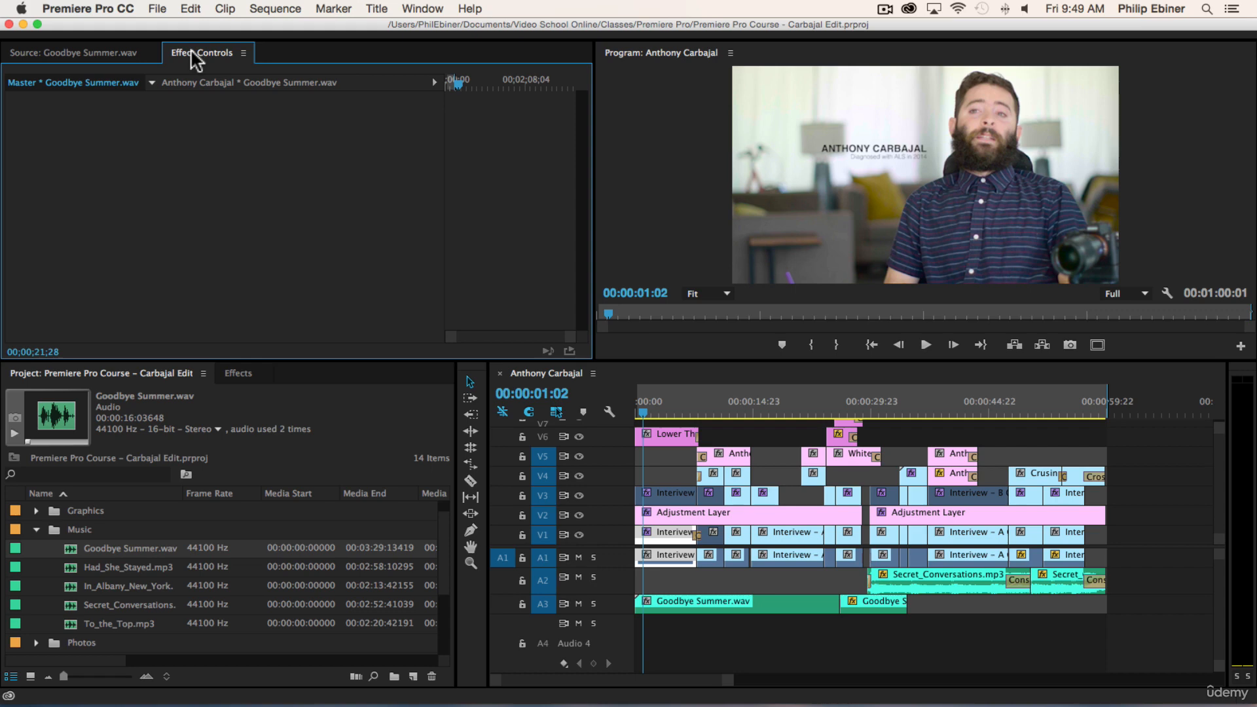
# Reopen the Audio Track Mixer panel for the Anthony Carbajal sequence and return to the Source monitor.
pyautogui.click(419, 8)
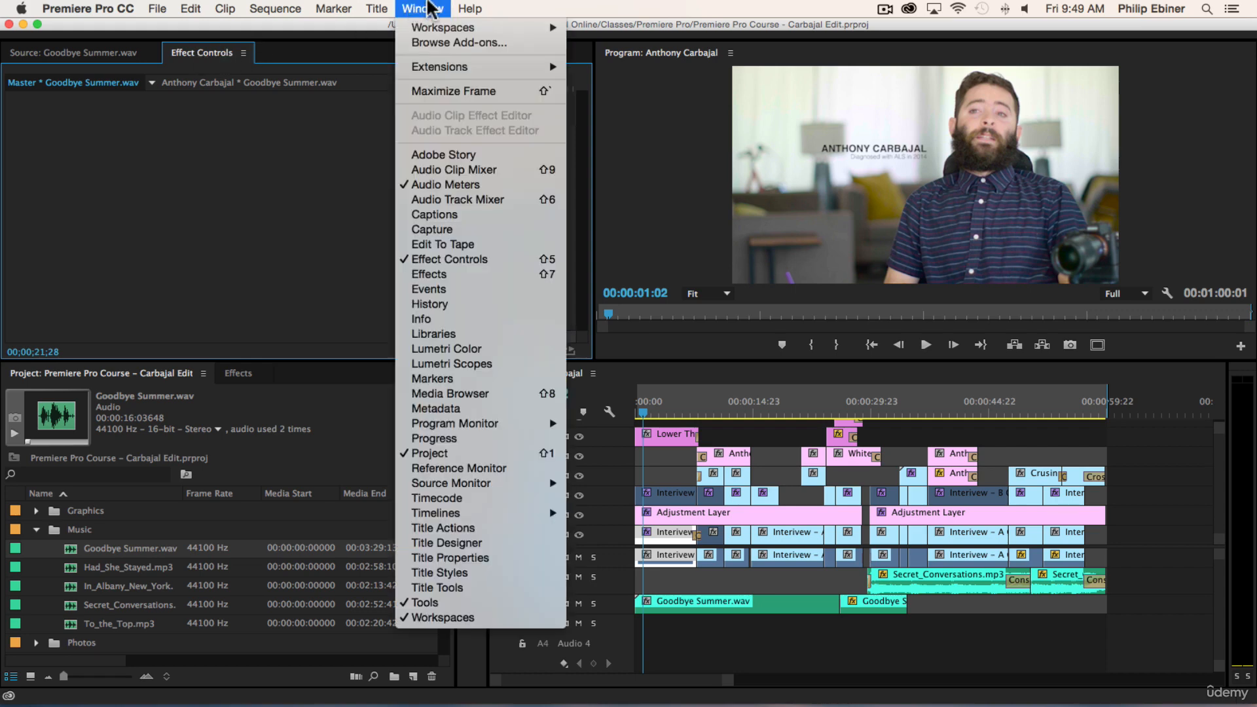
pyautogui.click(442, 202)
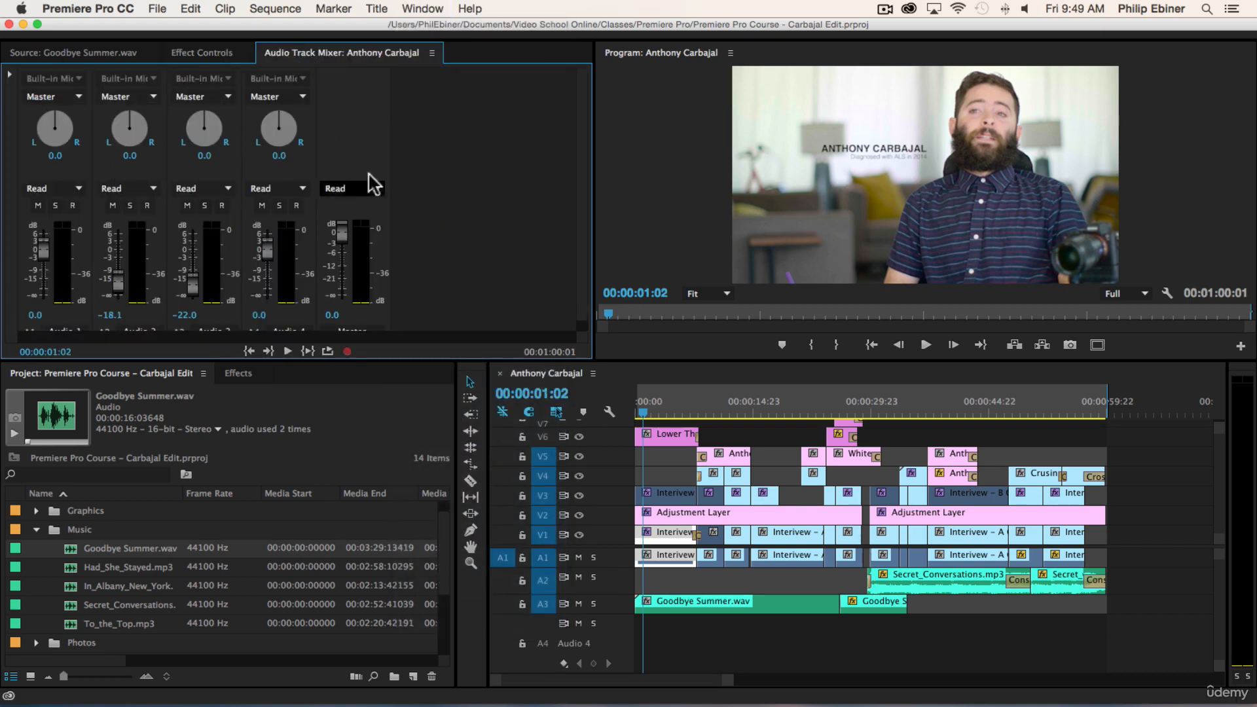
pyautogui.click(42, 48)
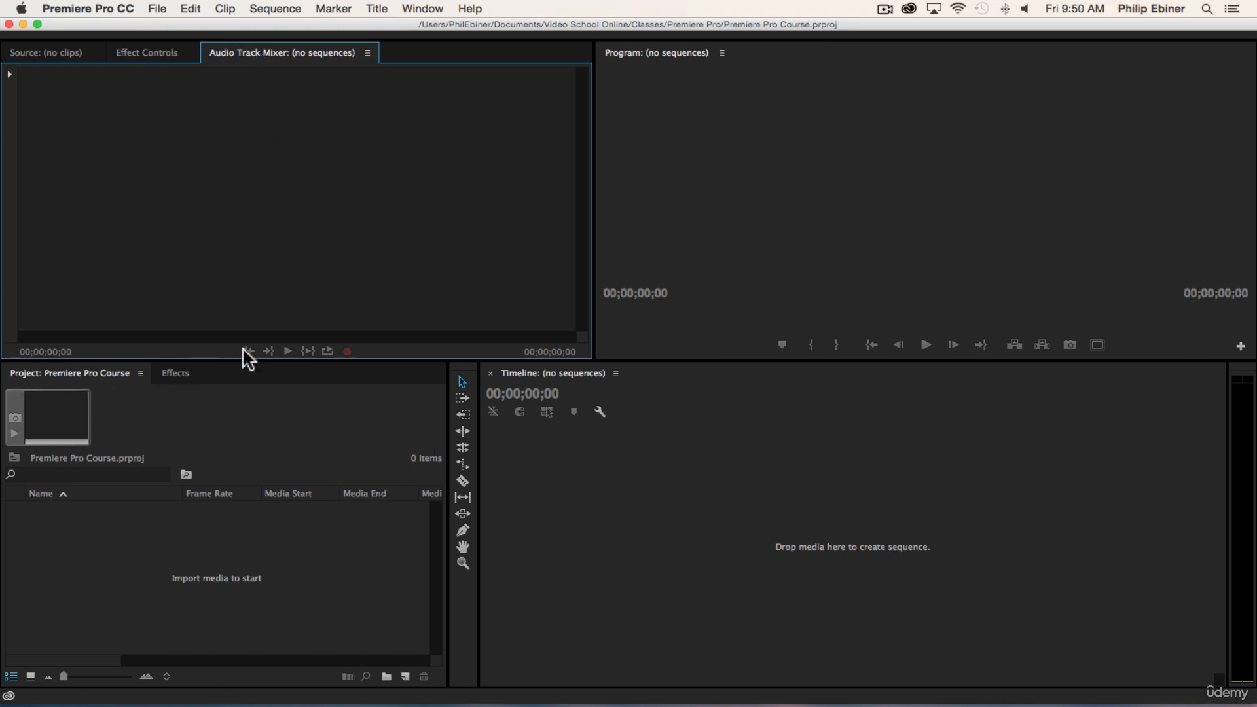
# Try docking the Audio Track Mixer in the Project panel group, as a separate panel beside it, and beside the Source group.
pyautogui.moveTo(225, 54); pyautogui.dragTo(287, 450)
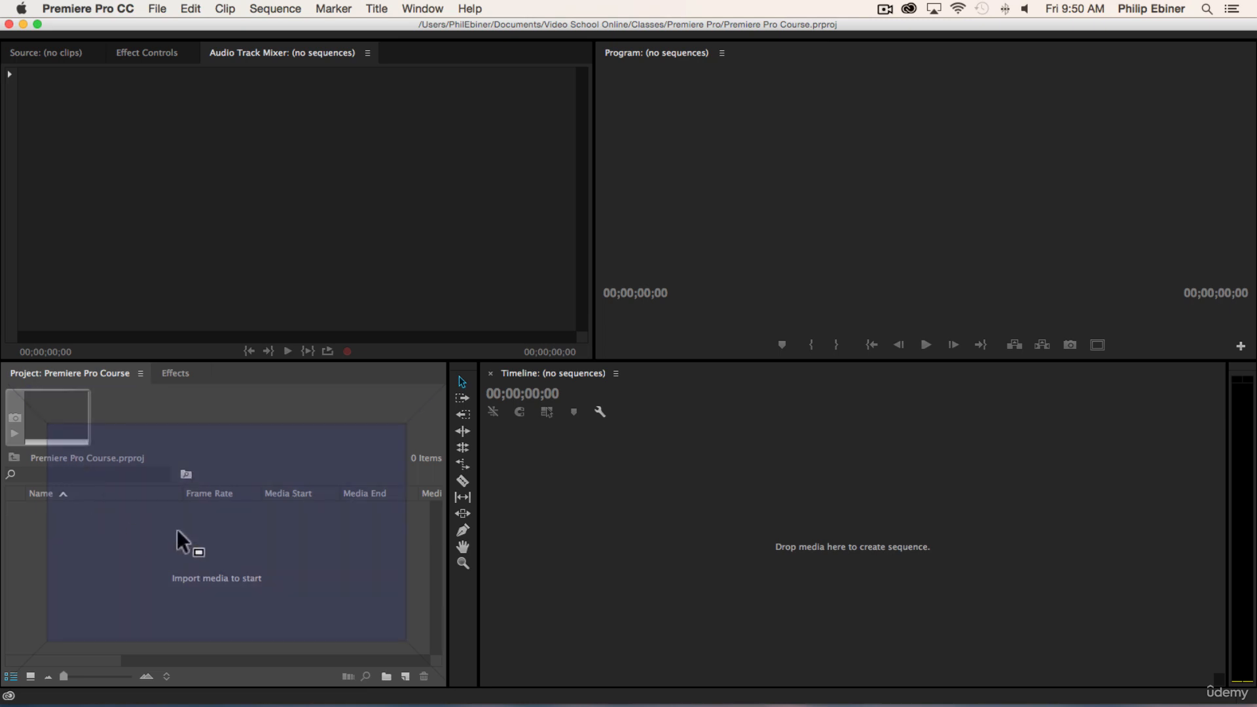
pyautogui.moveTo(235, 533); pyautogui.dragTo(208, 546)
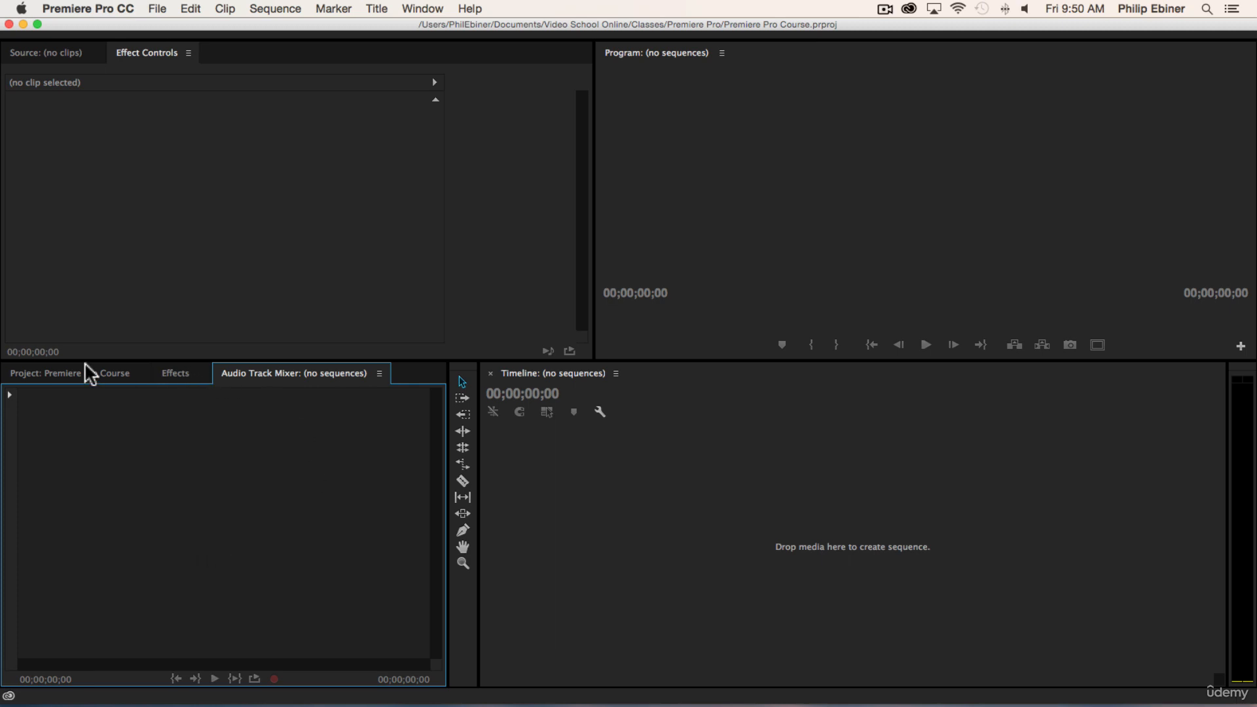
pyautogui.moveTo(83, 378); pyautogui.dragTo(421, 542)
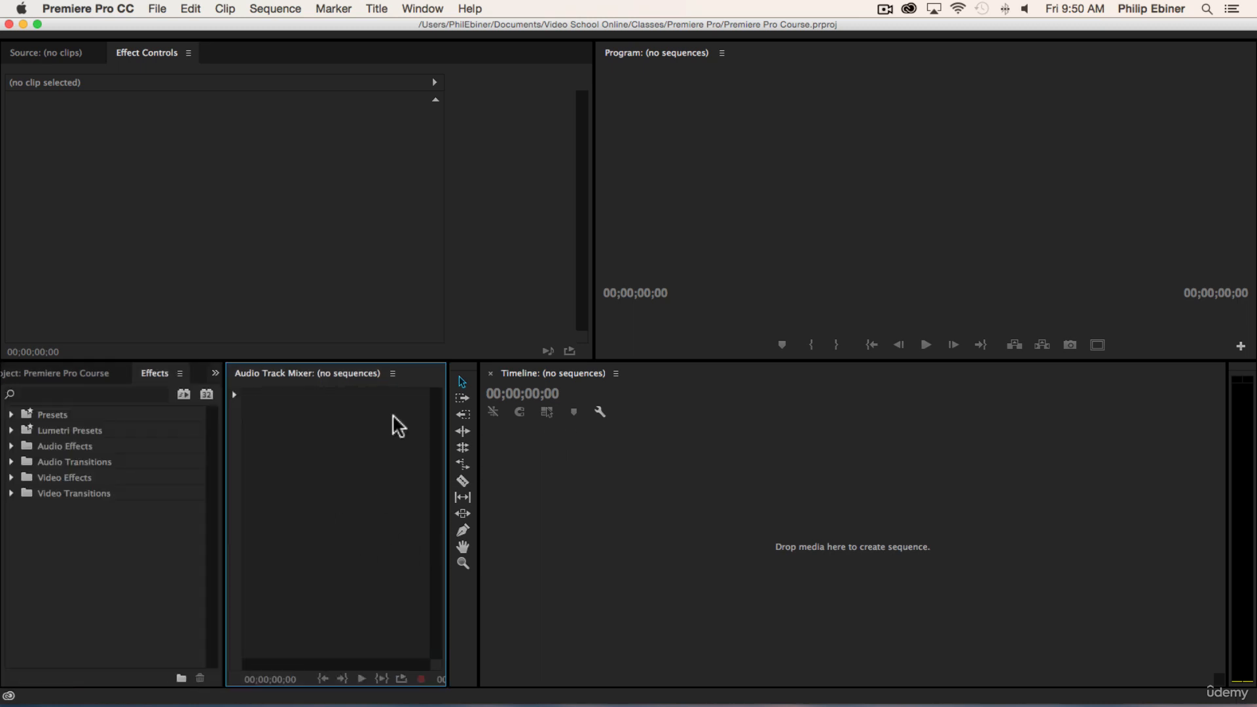
pyautogui.moveTo(242, 373); pyautogui.dragTo(526, 263)
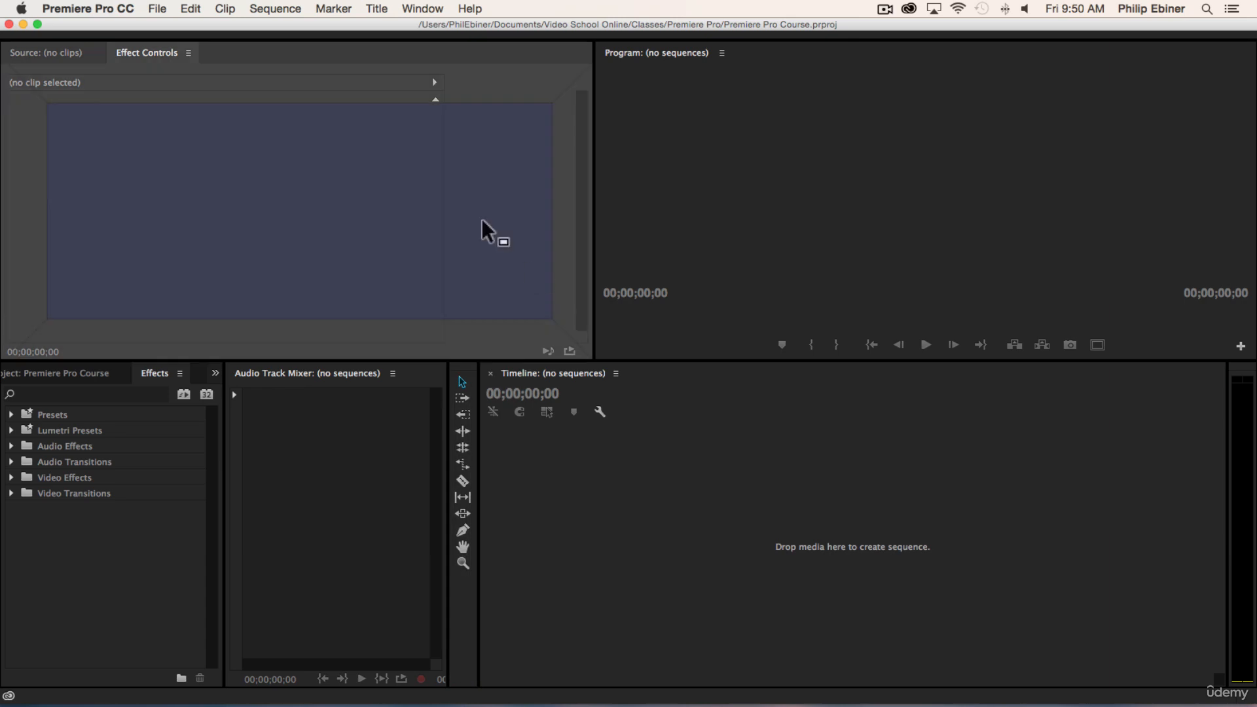
pyautogui.moveTo(65, 202); pyautogui.dragTo(16, 191)
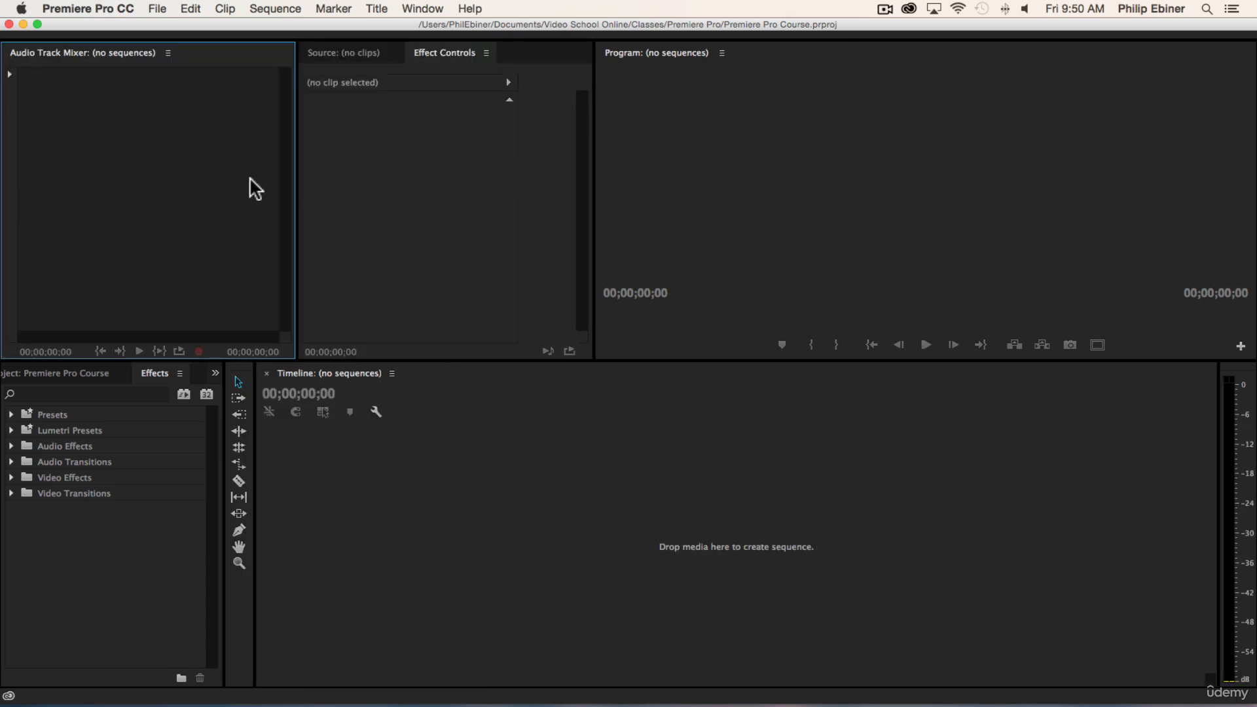
# Regroup the Audio Track Mixer with Source and Effect Controls, and make that panel group wider and taller.
pyautogui.moveTo(14, 52); pyautogui.dragTo(446, 165)
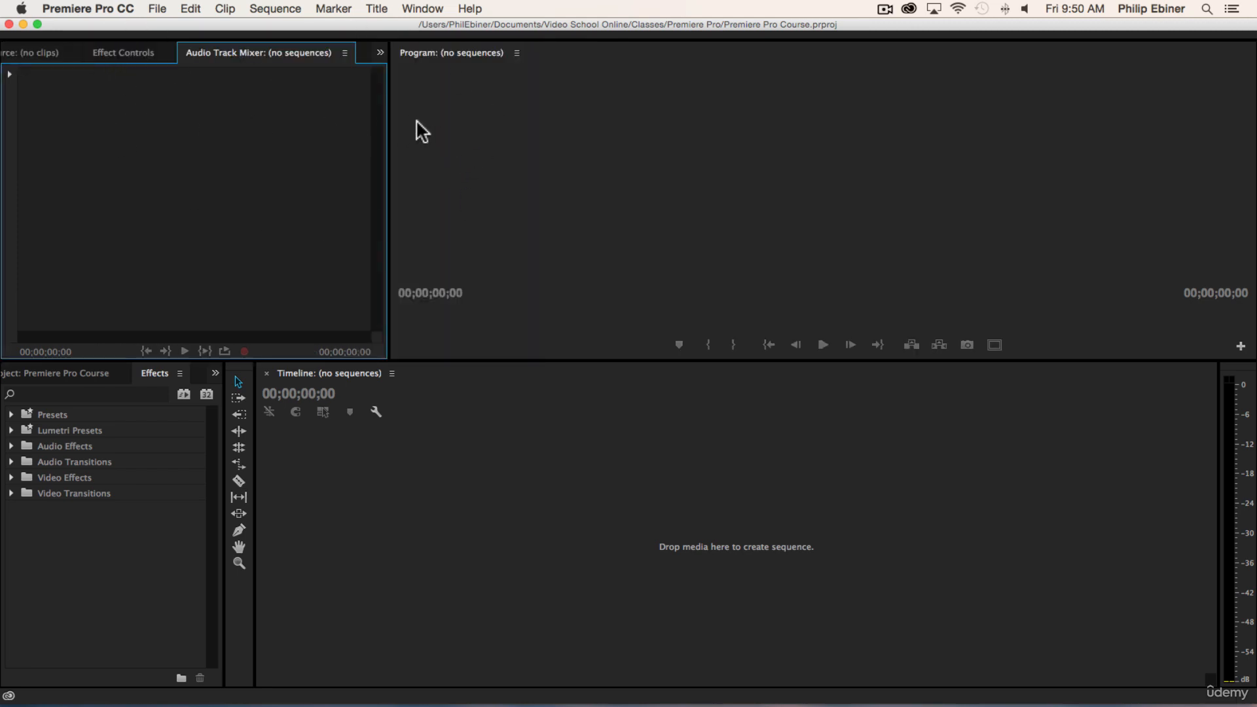
pyautogui.moveTo(390, 126); pyautogui.dragTo(660, 126)
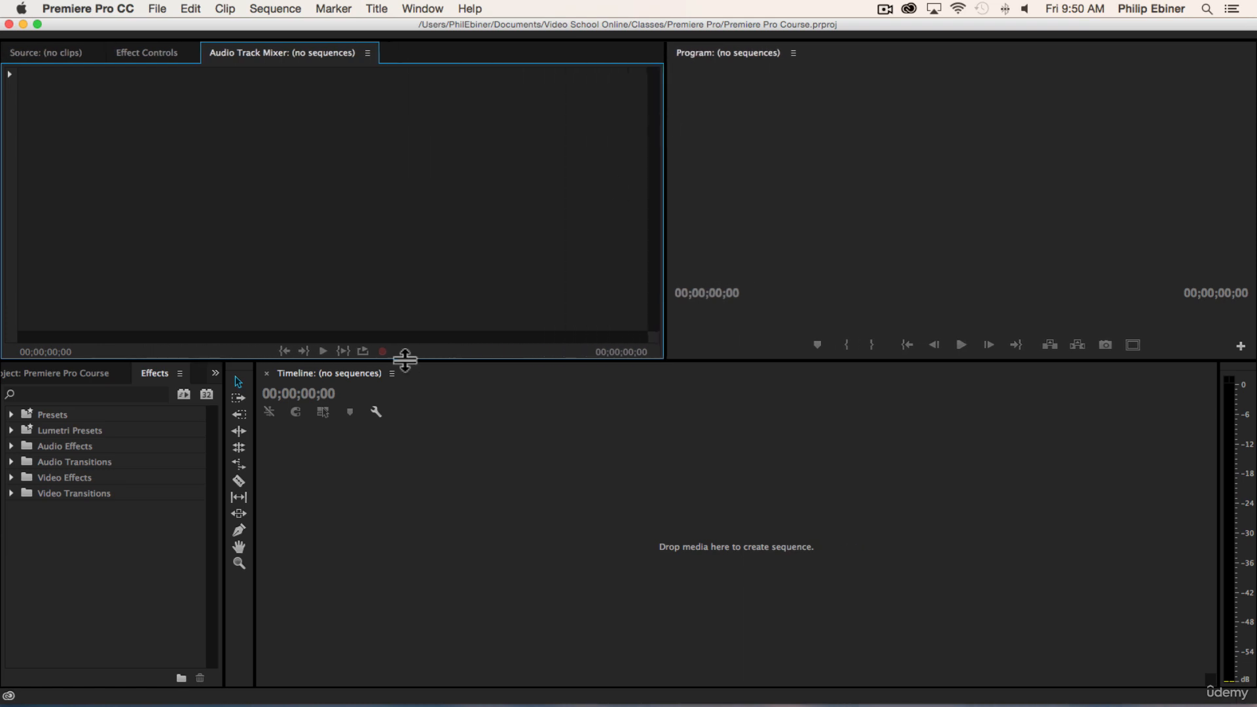
pyautogui.moveTo(405, 359); pyautogui.dragTo(409, 402)
# Reorder the Source group so the Audio Track Mixer sits between Source and Effect Controls, and show the Source monitor.
pyautogui.moveTo(229, 54); pyautogui.dragTo(137, 49)
pyautogui.click(329, 52)
pyautogui.click(219, 51)
pyautogui.click(30, 52)
pyautogui.moveTo(252, 52); pyautogui.dragTo(131, 62)
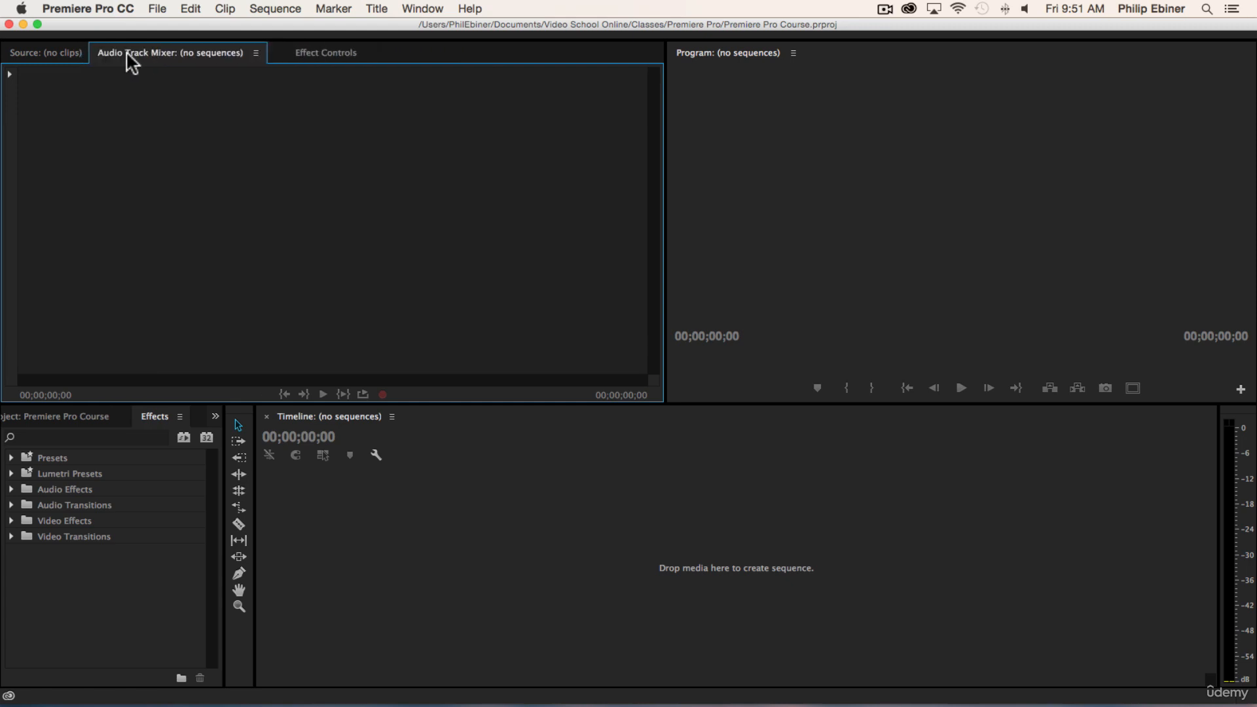
pyautogui.click(26, 52)
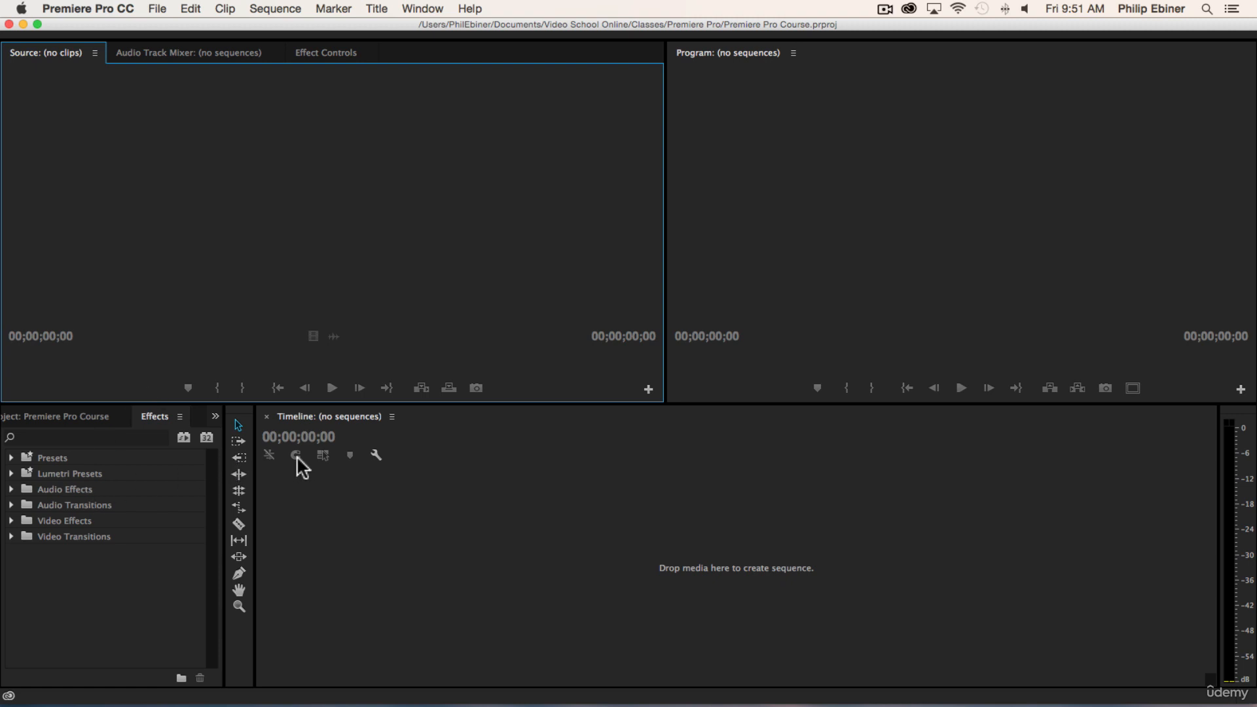
# Widen the Project and Effects panel group and bring the Project panel to the front.
pyautogui.click(213, 466)
pyautogui.moveTo(224, 463); pyautogui.dragTo(429, 462)
pyautogui.click(90, 417)
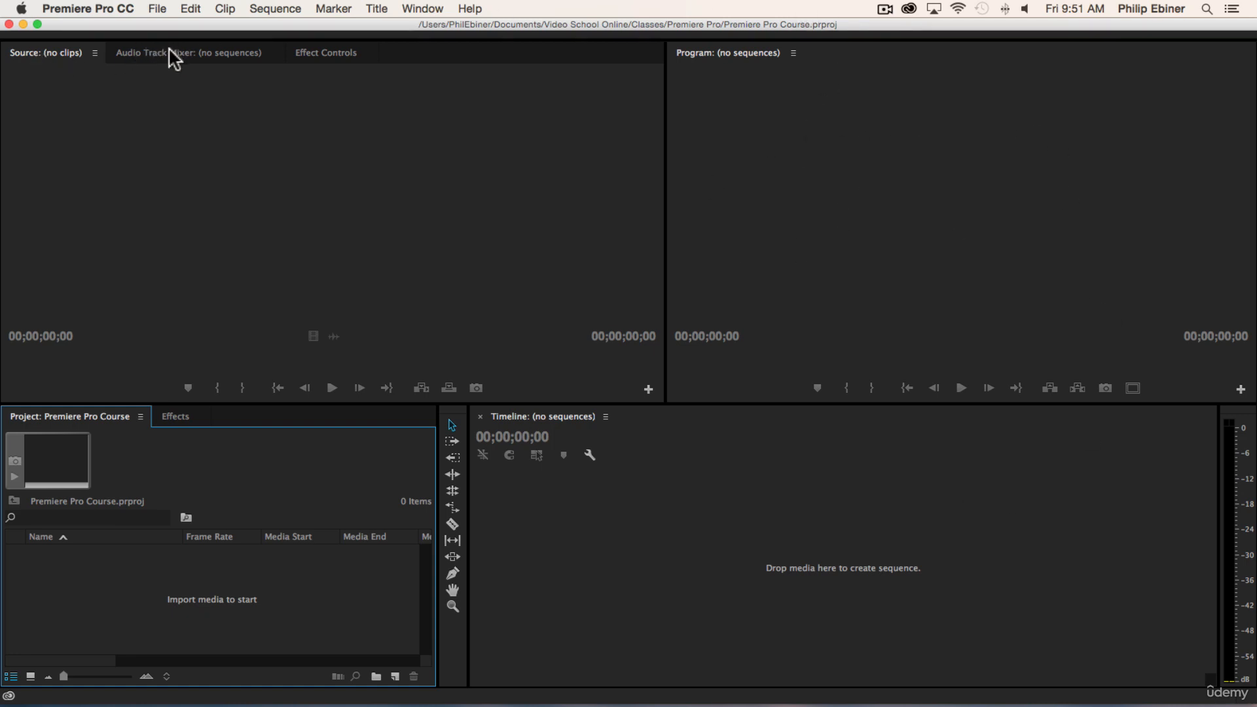
pyautogui.click(432, 8)
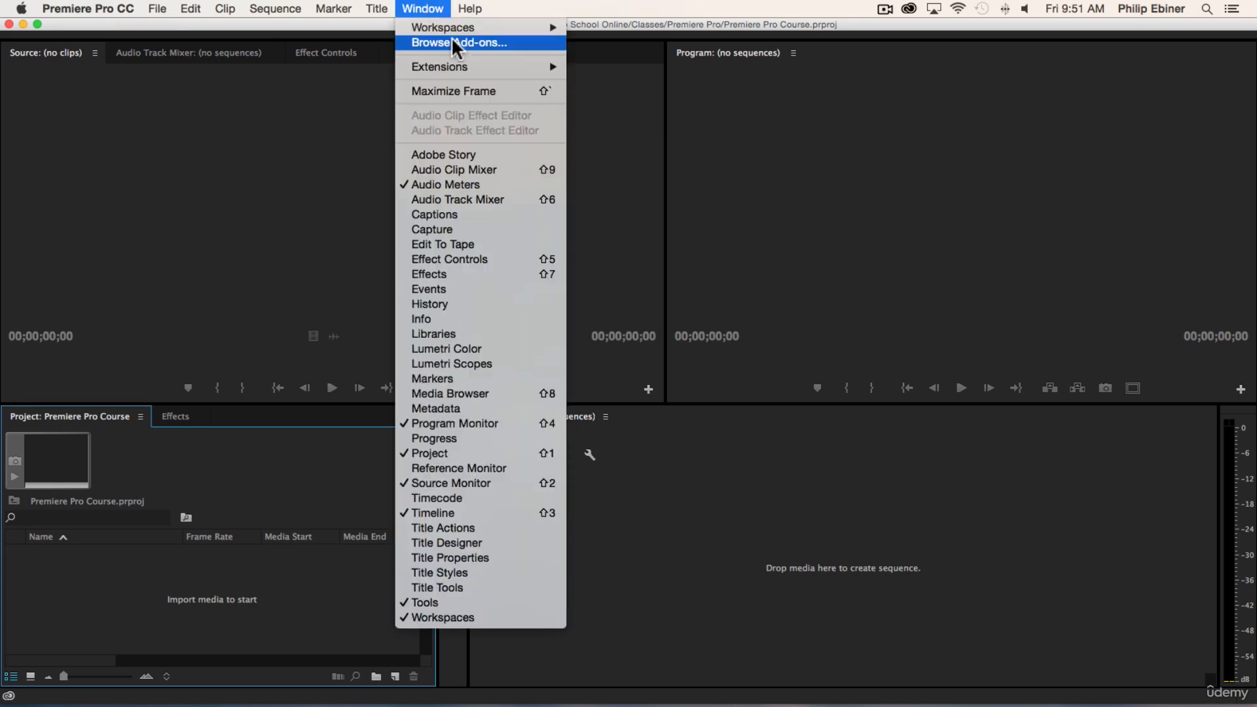
pyautogui.click(464, 169)
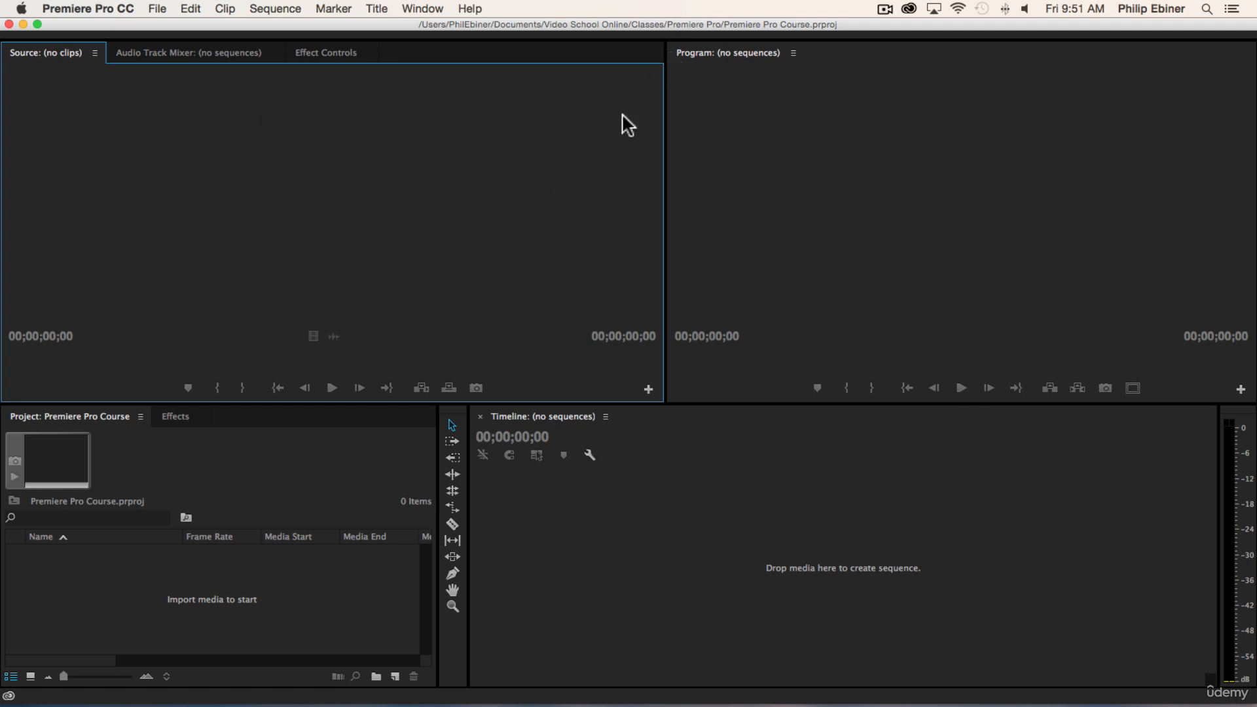
pyautogui.click(426, 8)
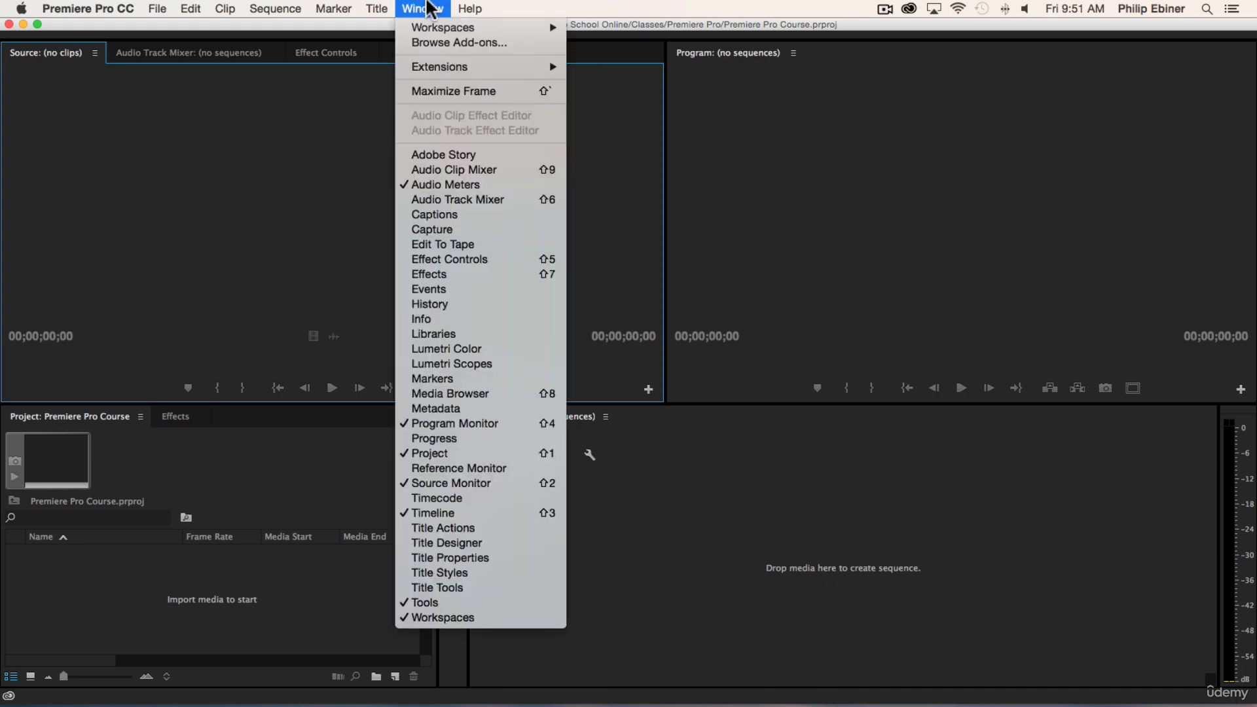
pyautogui.moveTo(444, 27)
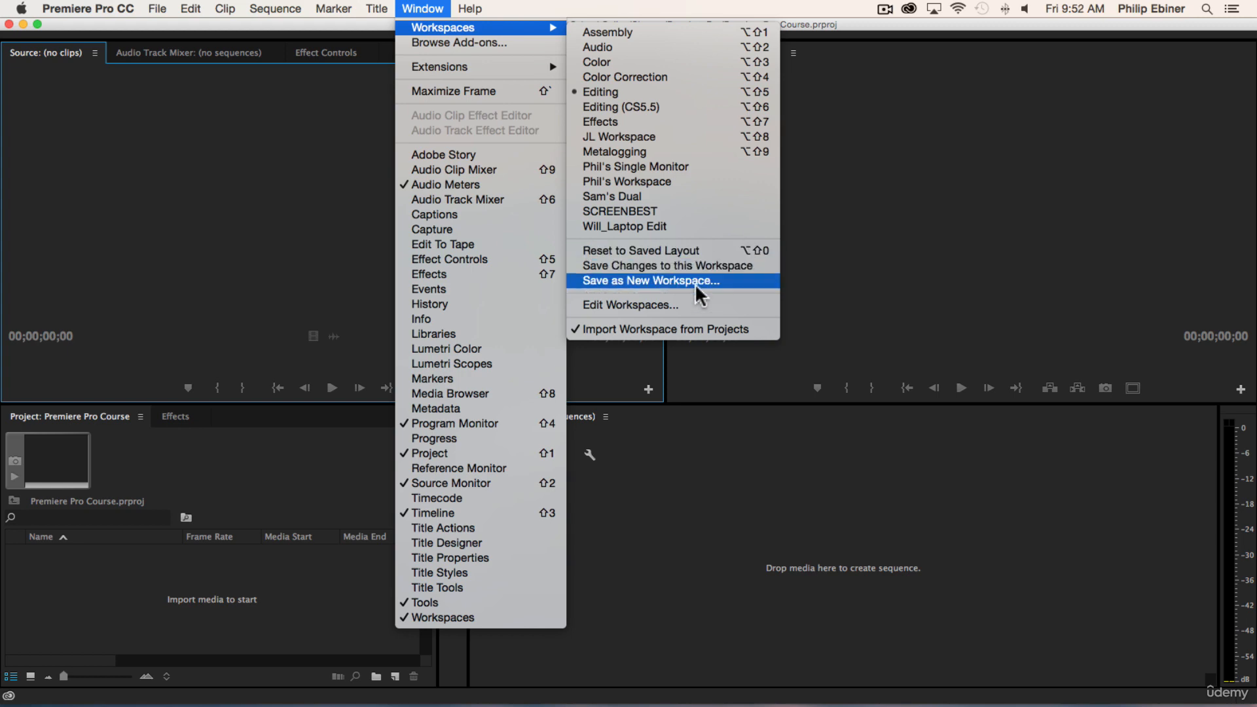
pyautogui.click(650, 280)
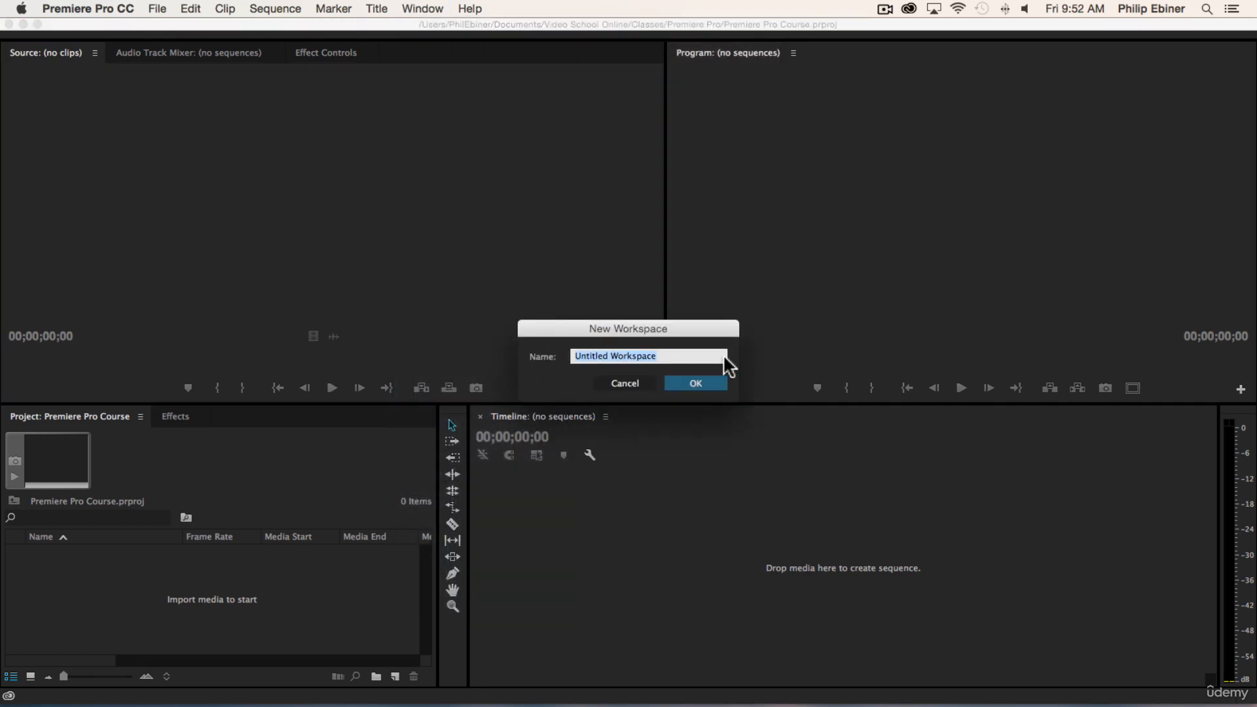
pyautogui.click(626, 382)
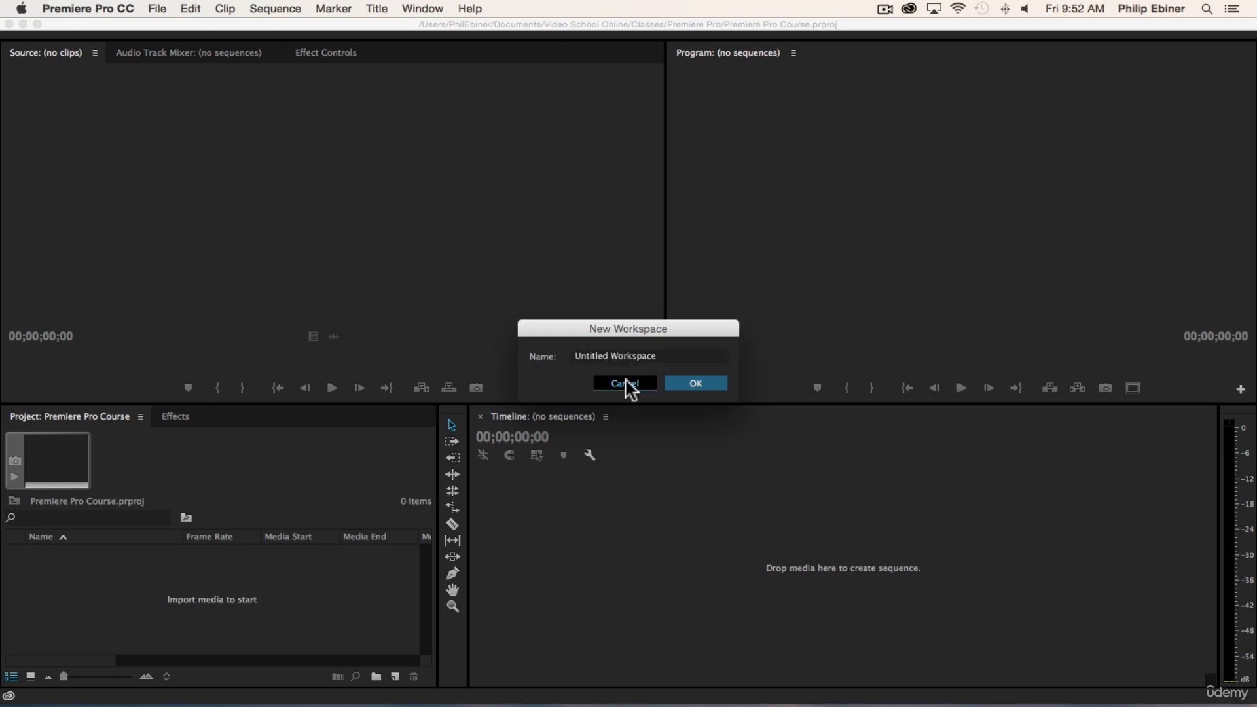
# Switch to the saved single-monitor workspace, reorder Effect Controls after the Audio Track Mixer, and show the Source monitor.
pyautogui.click(439, 8)
pyautogui.moveTo(446, 27)
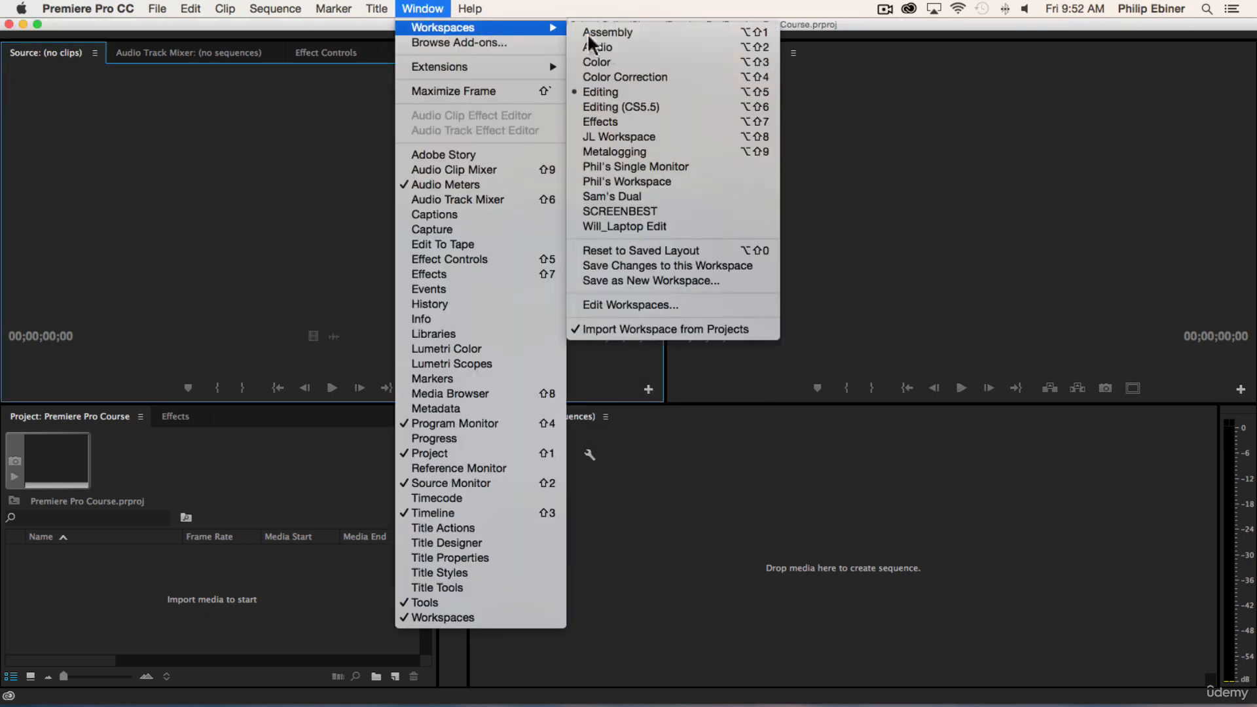
pyautogui.click(647, 166)
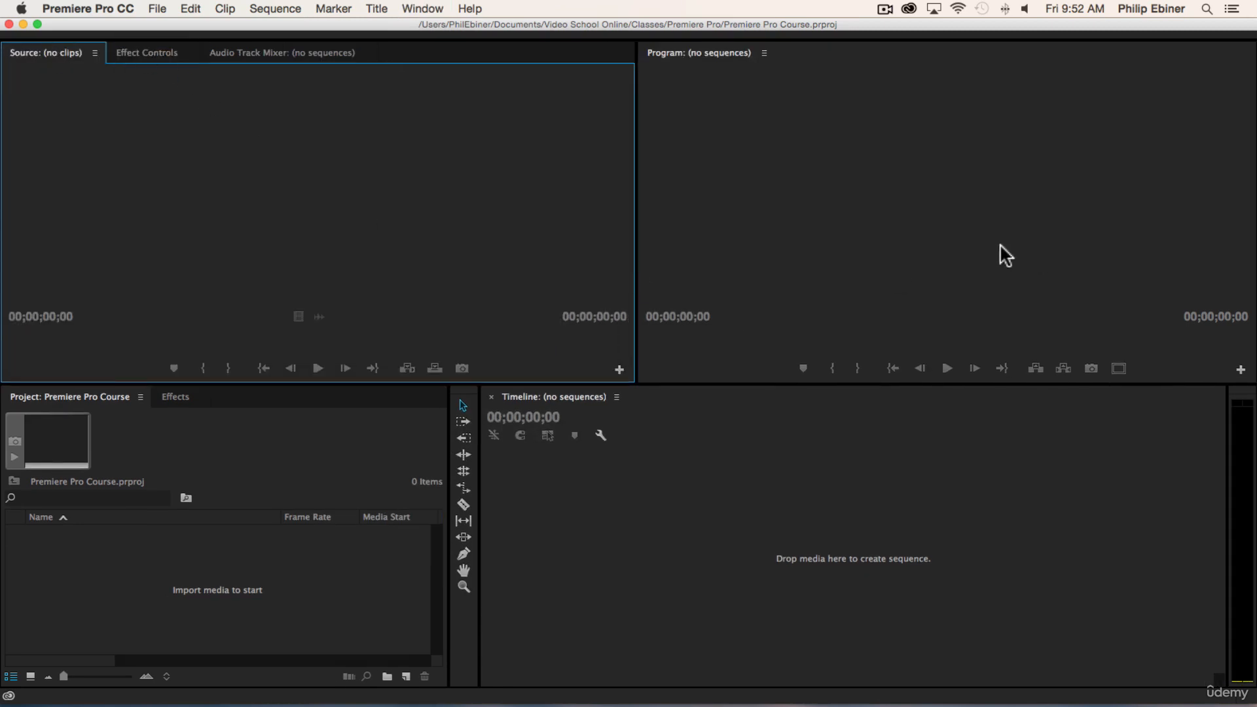
pyautogui.moveTo(160, 53); pyautogui.dragTo(303, 57)
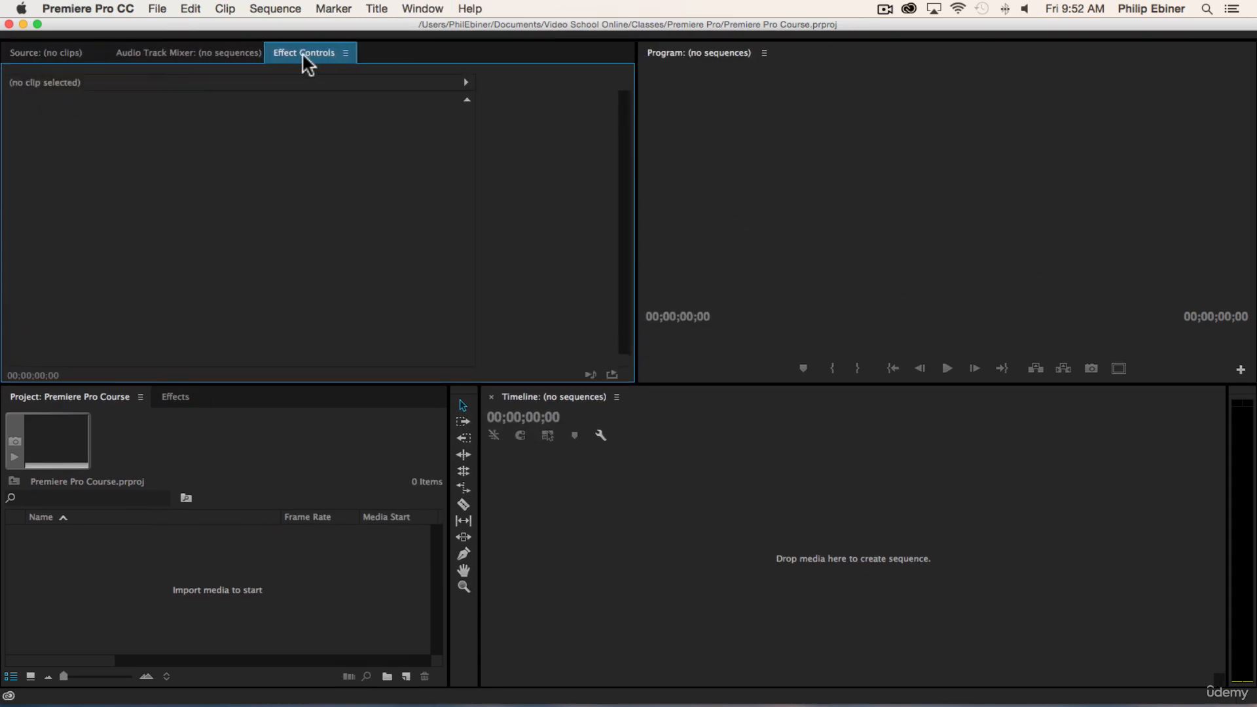
pyautogui.click(34, 55)
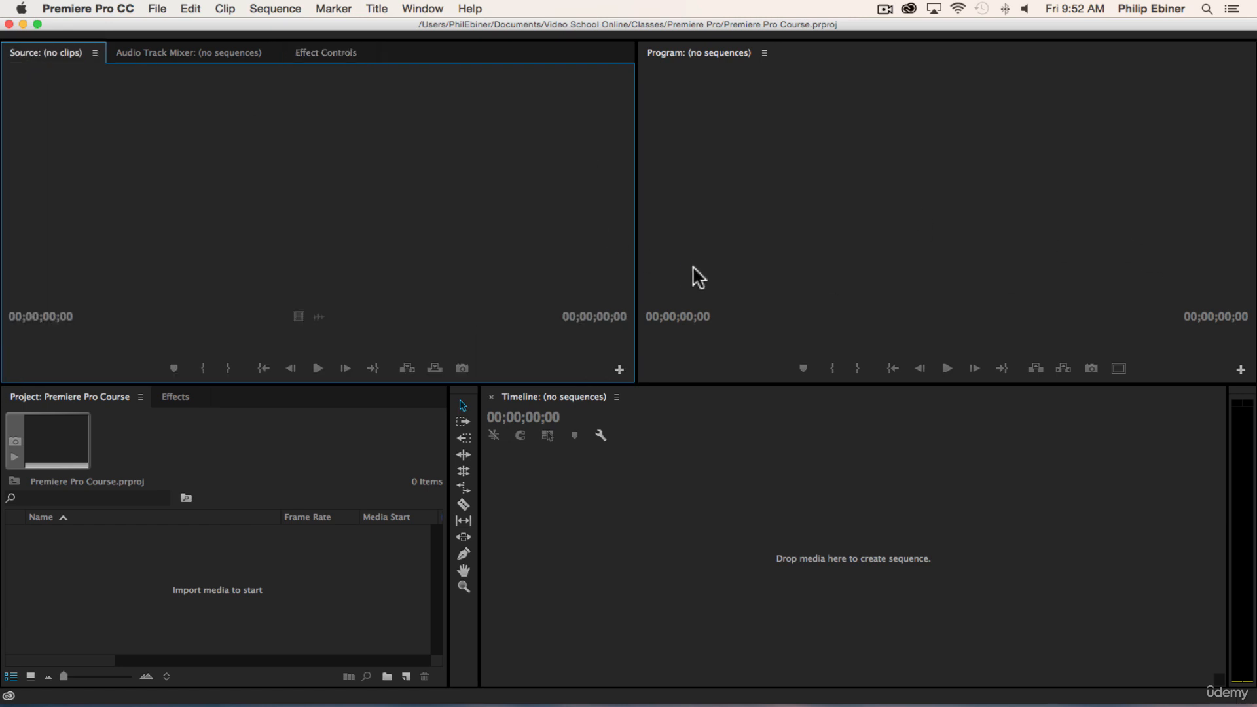
pyautogui.click(426, 9)
pyautogui.moveTo(439, 28)
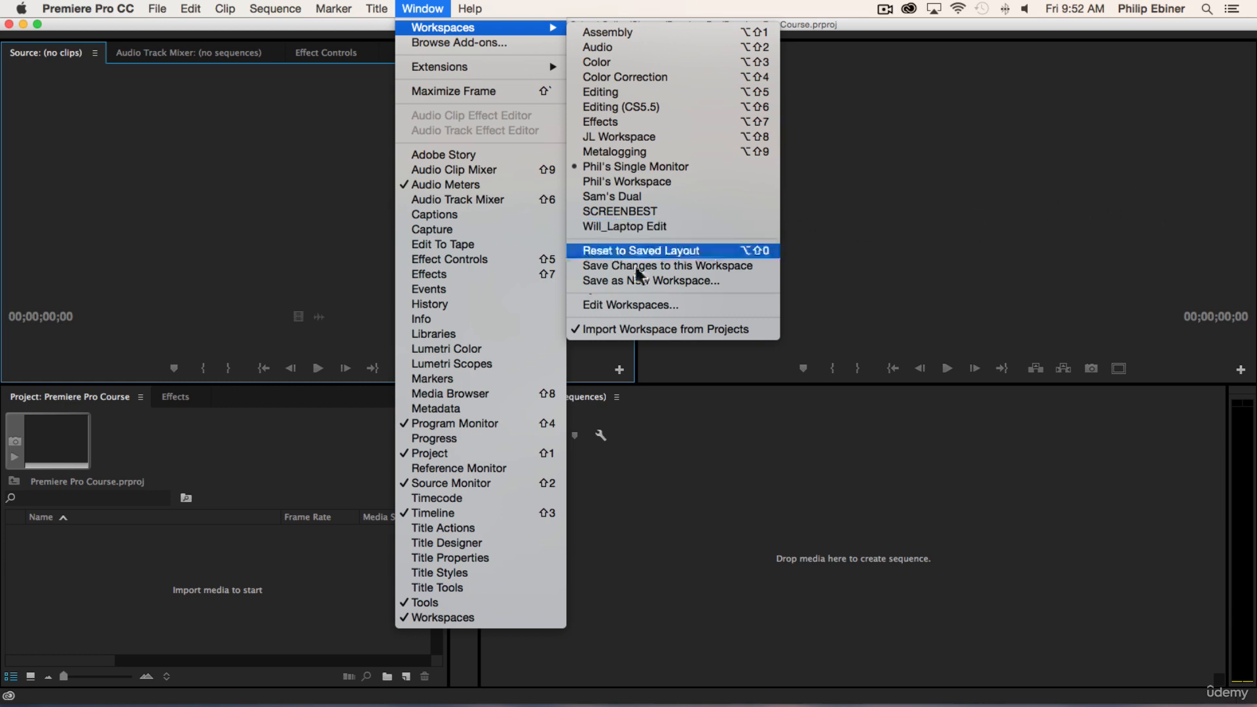
pyautogui.click(517, 8)
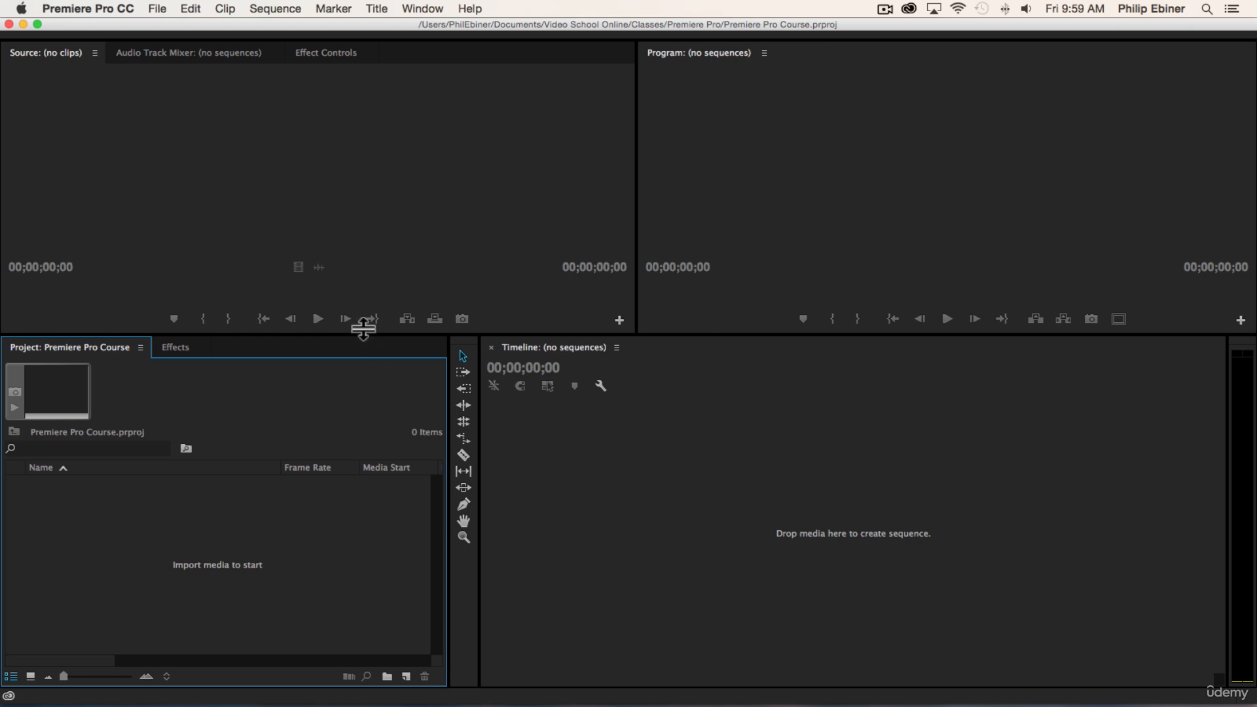
# Enlarge the Project and Timeline panels by shrinking the Source and Program monitors above them.
pyautogui.moveTo(360, 332); pyautogui.dragTo(348, 234)
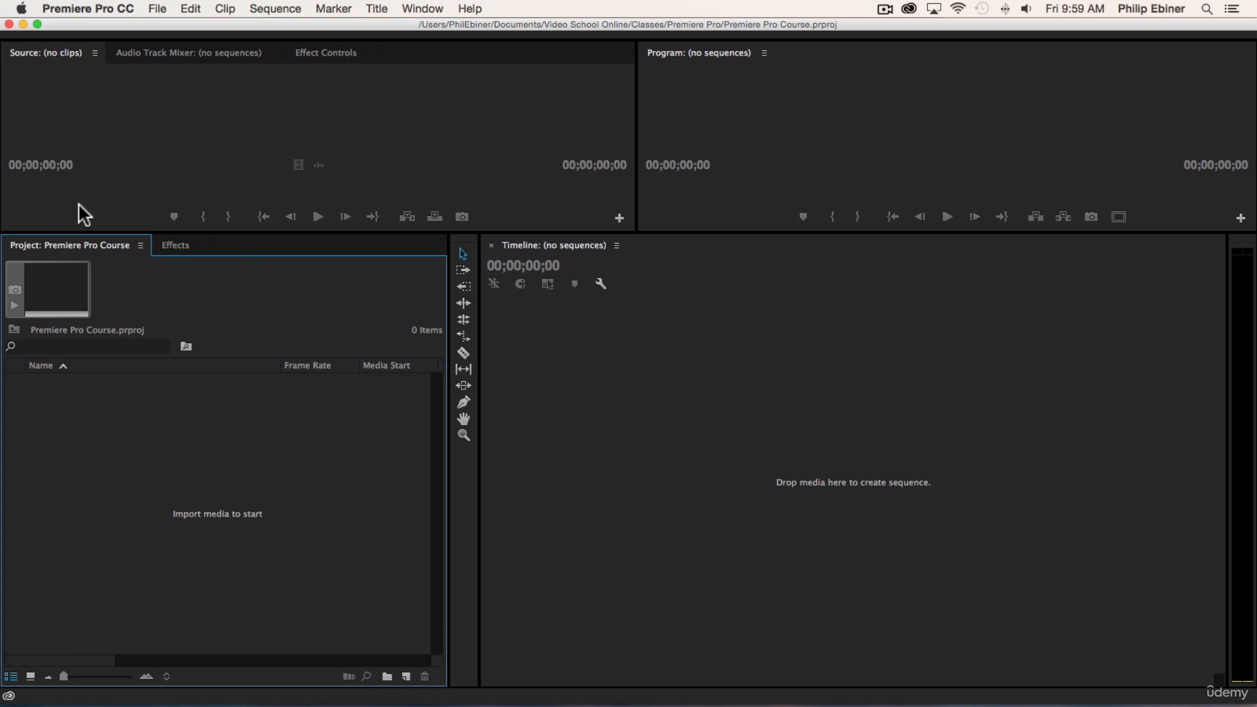
pyautogui.moveTo(171, 234); pyautogui.dragTo(179, 172)
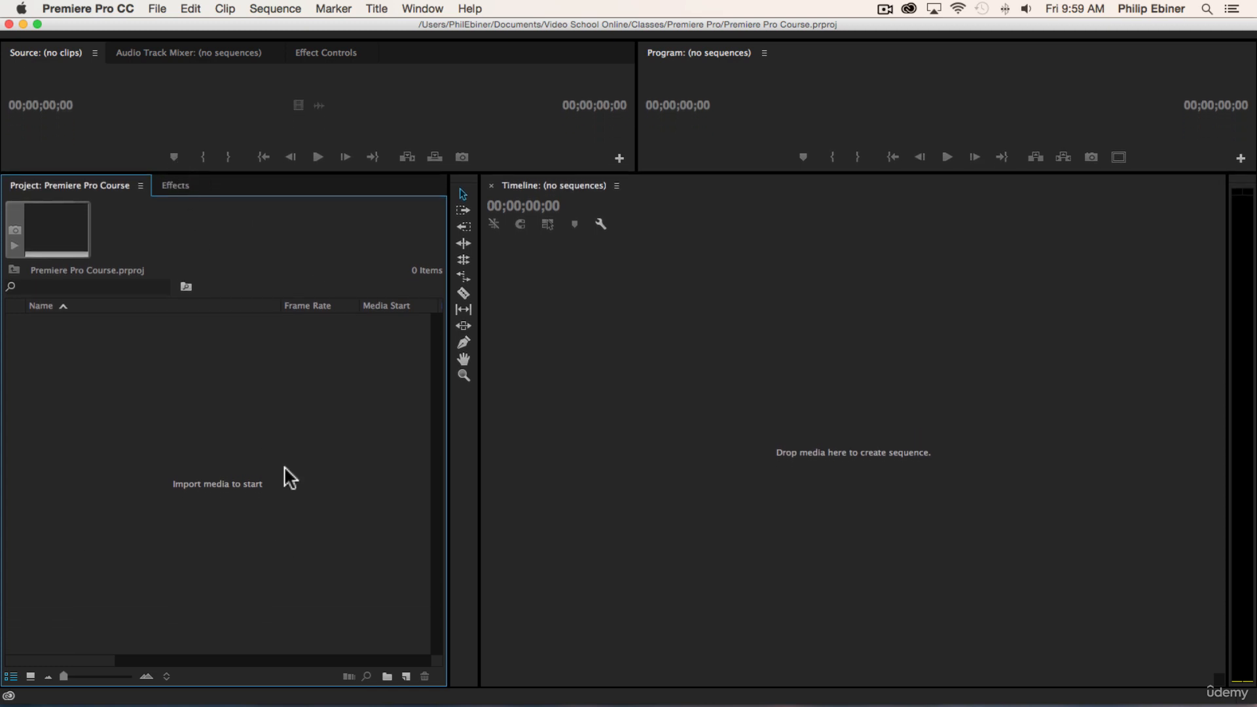
pyautogui.doubleClick(226, 493)
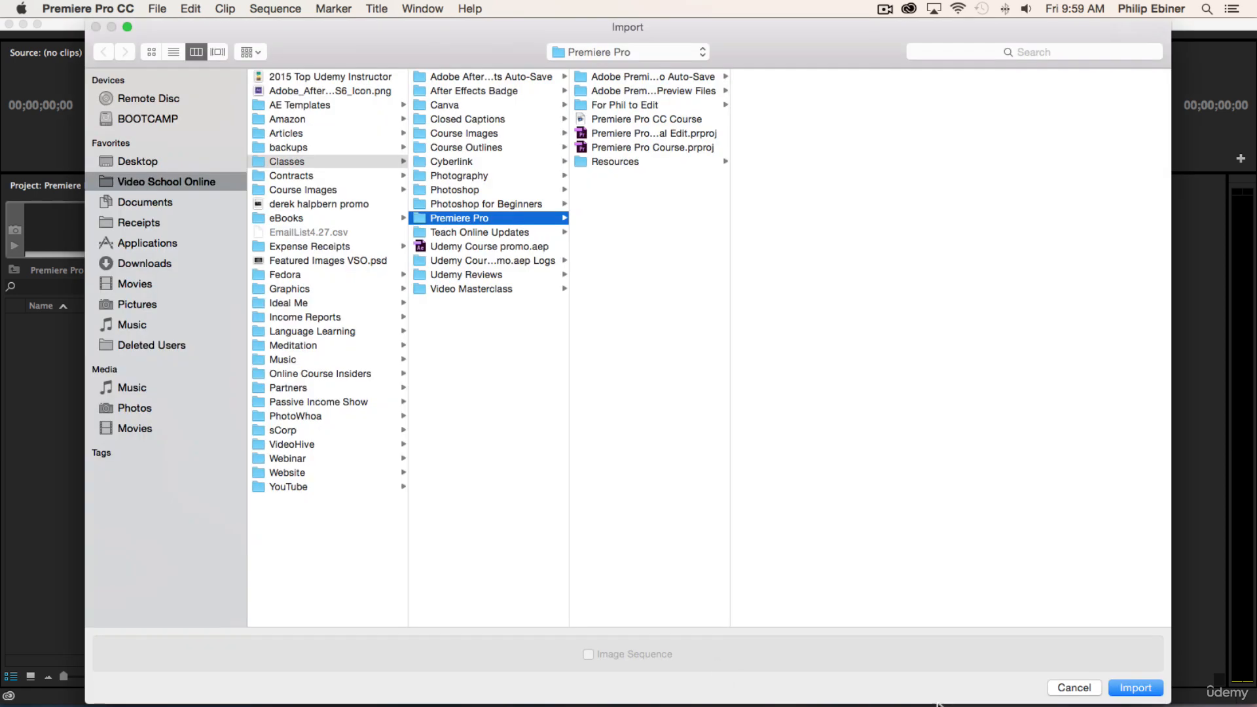
pyautogui.press('Escape')
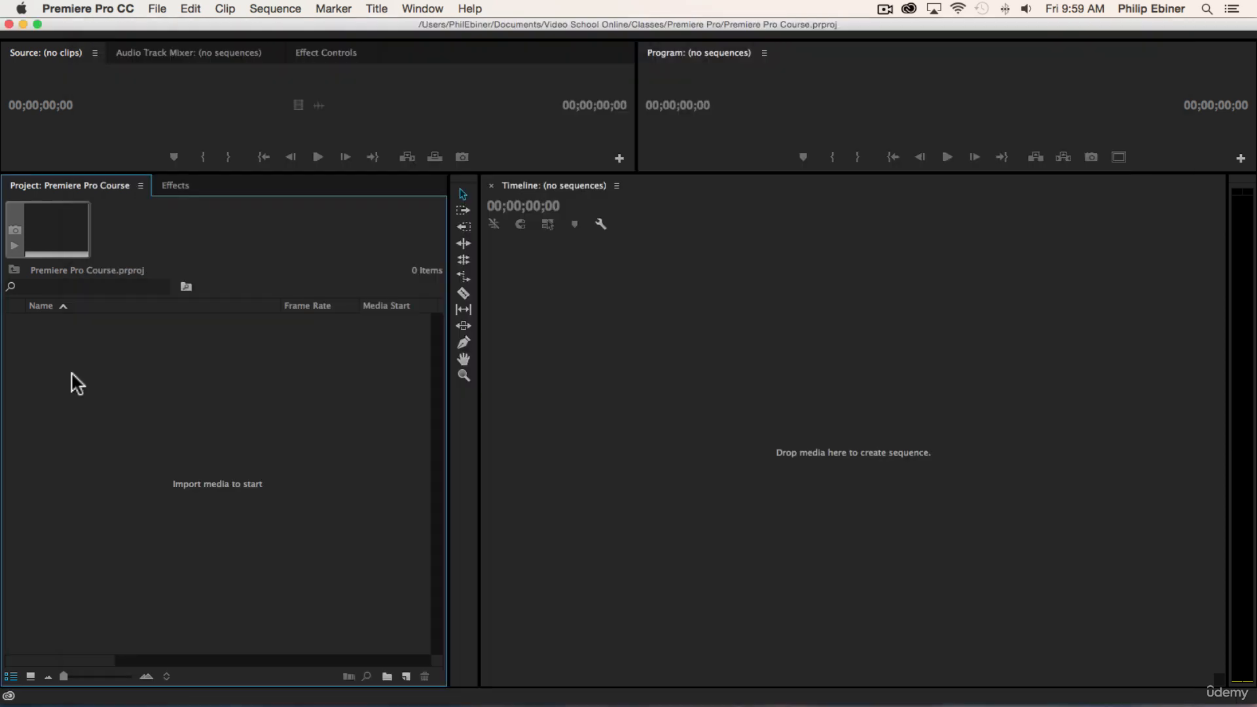
pyautogui.click(157, 8)
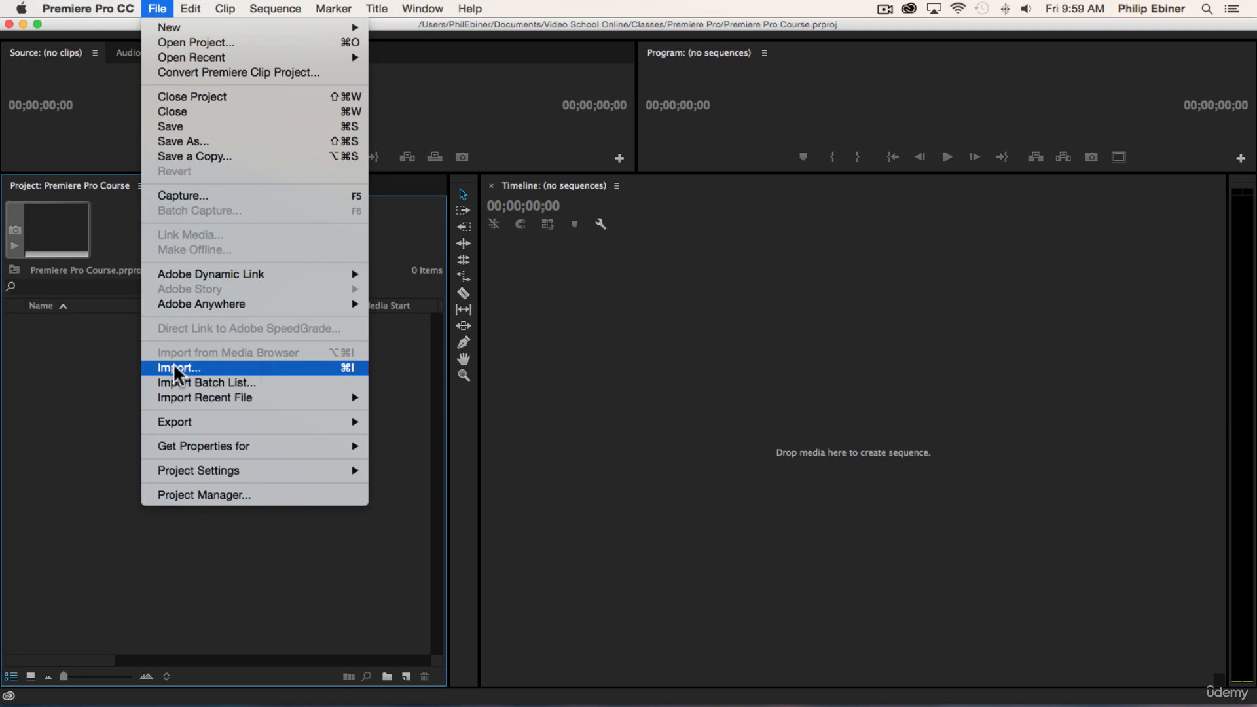
pyautogui.click(68, 362)
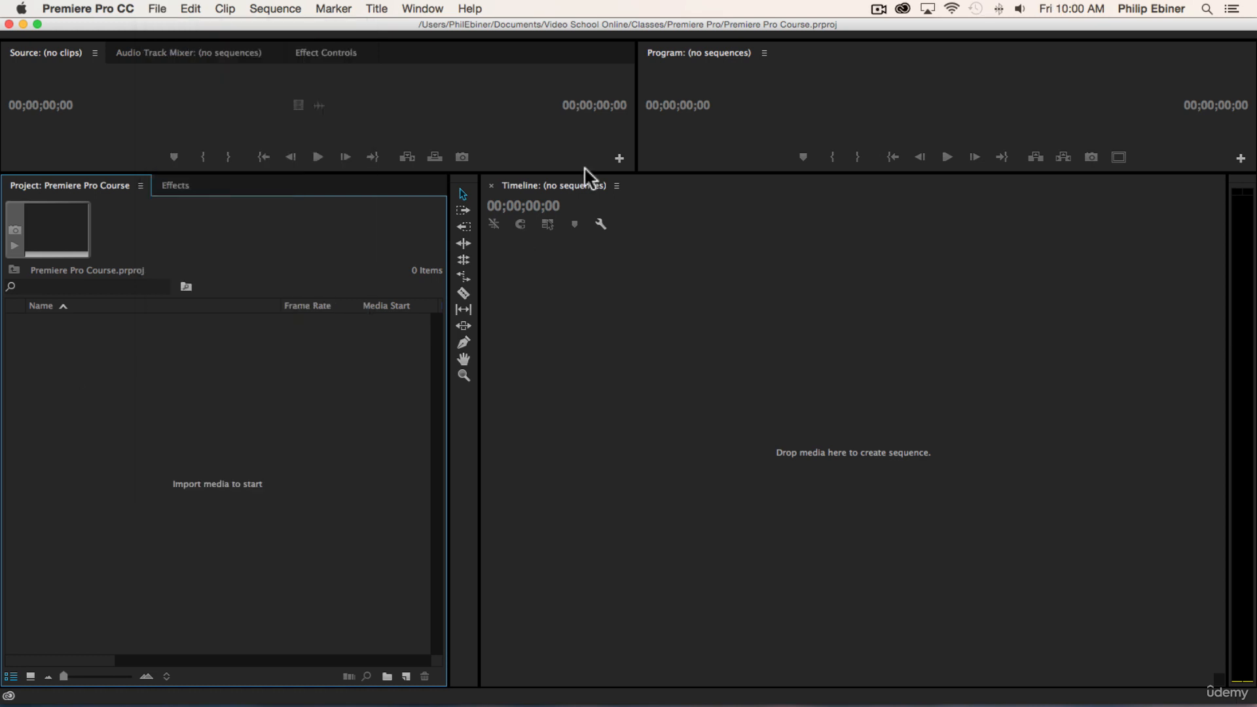
# Bring up the media import dialog and browse the Resources subfolders, ending in Video Clips.
pyautogui.press('super+Tab')
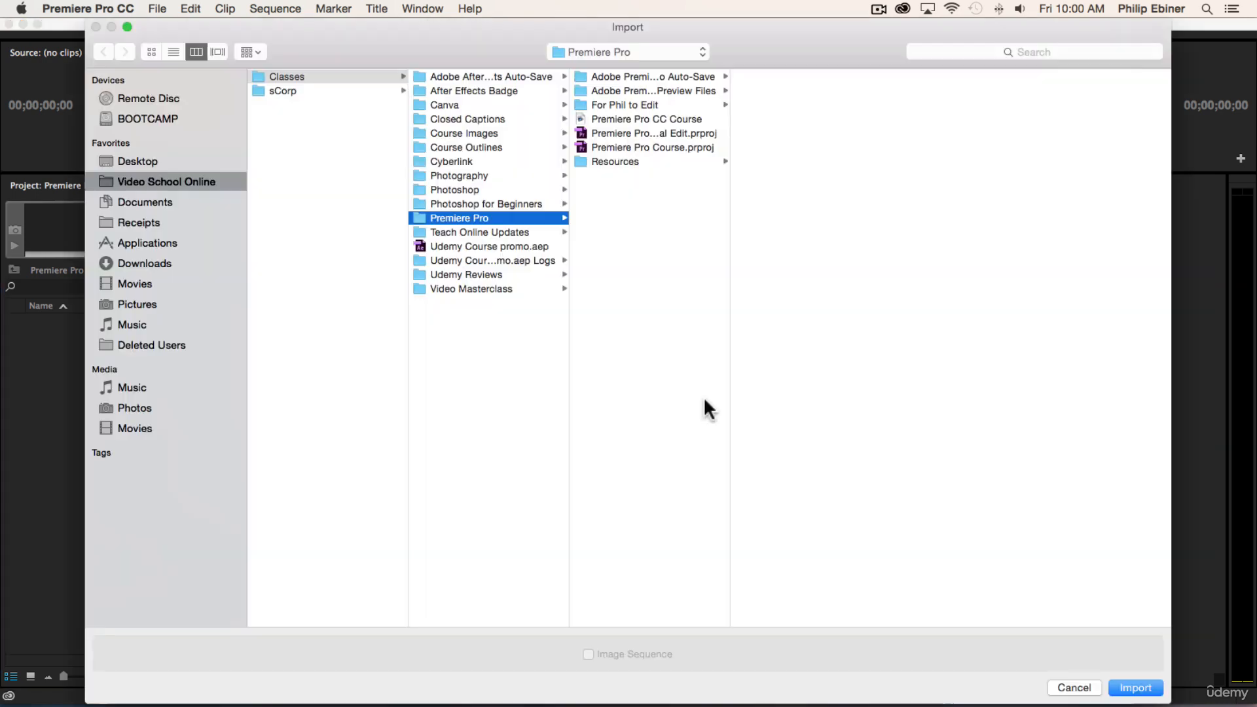
pyautogui.click(612, 160)
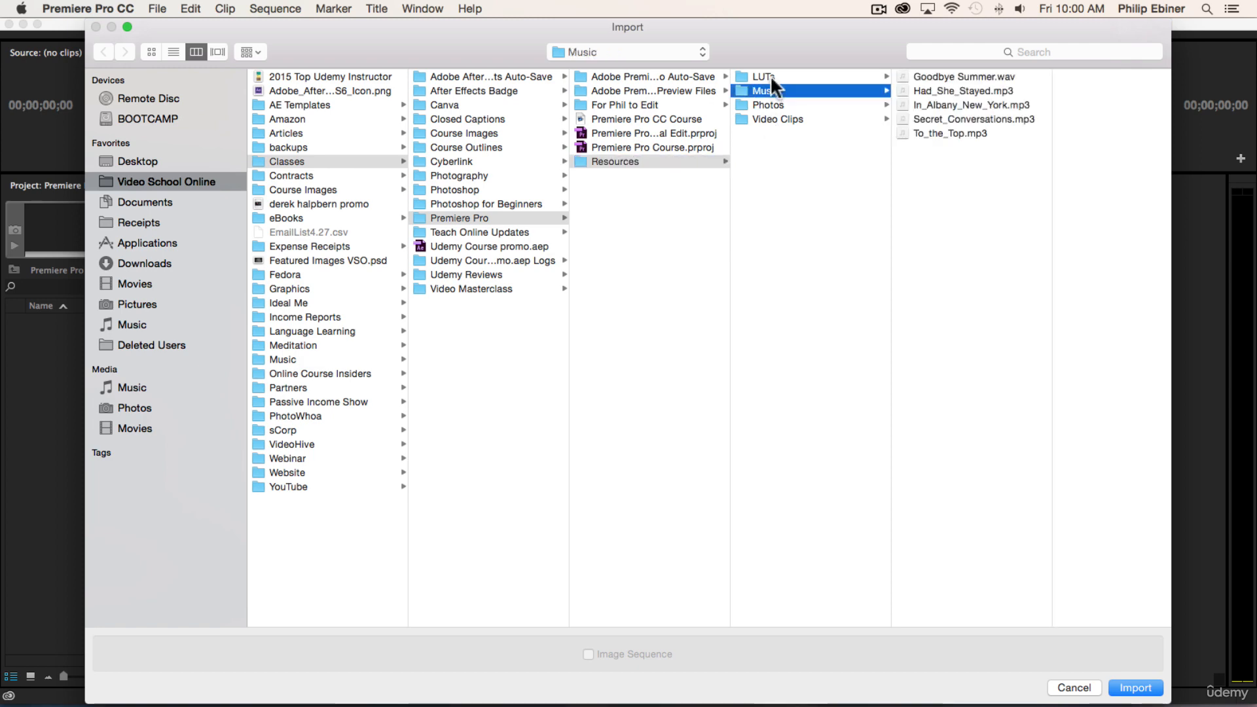
pyautogui.click(770, 76)
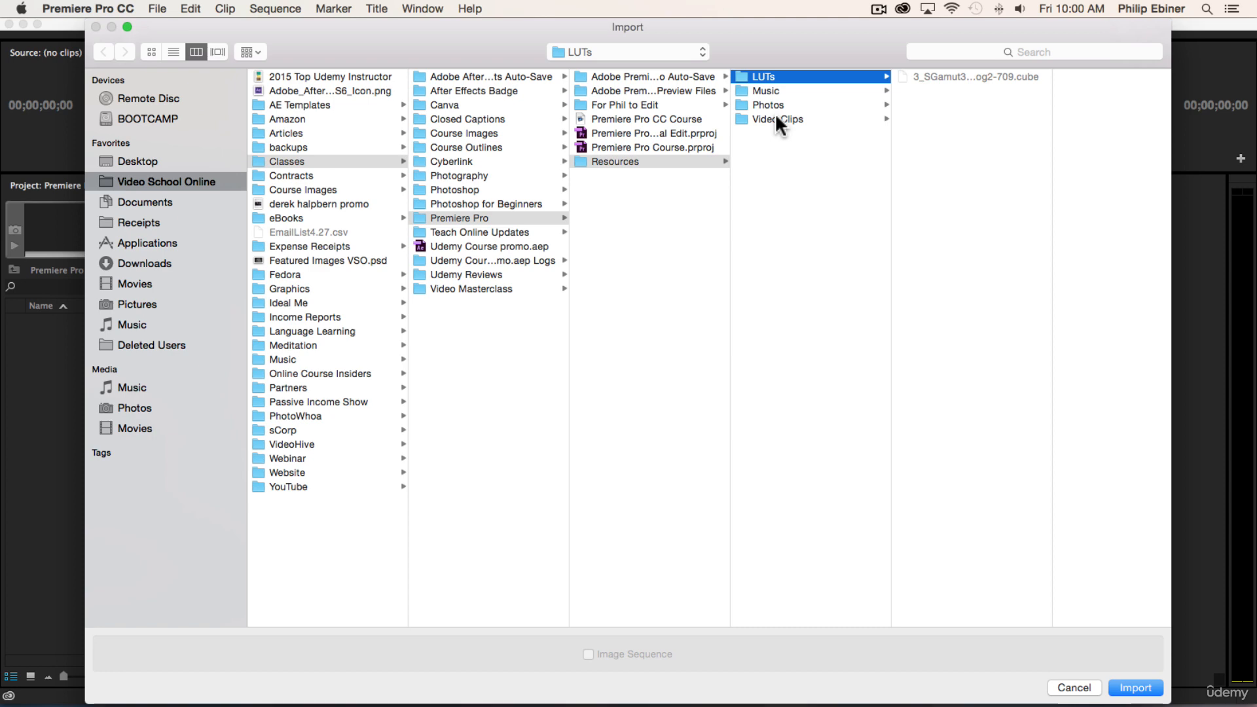
pyautogui.click(775, 120)
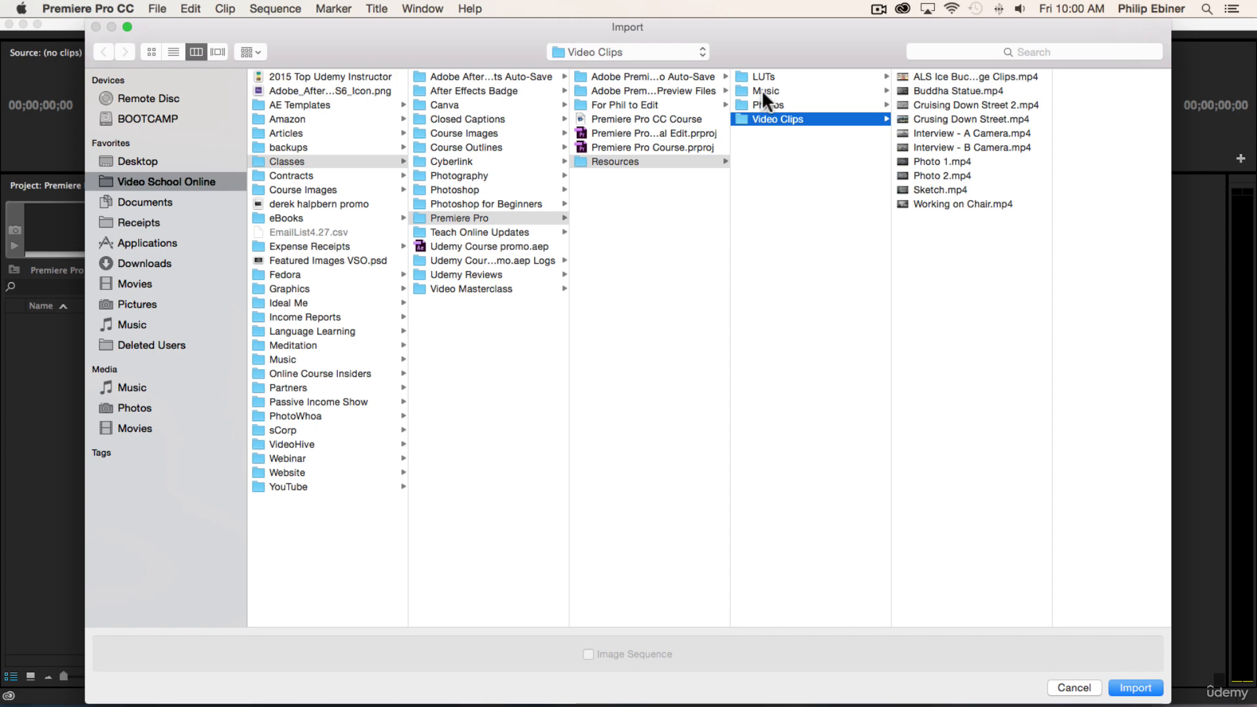
# Try full and partial clip selections in the Video Clips folder, and import all ten clips into the project.
pyautogui.click(965, 131)
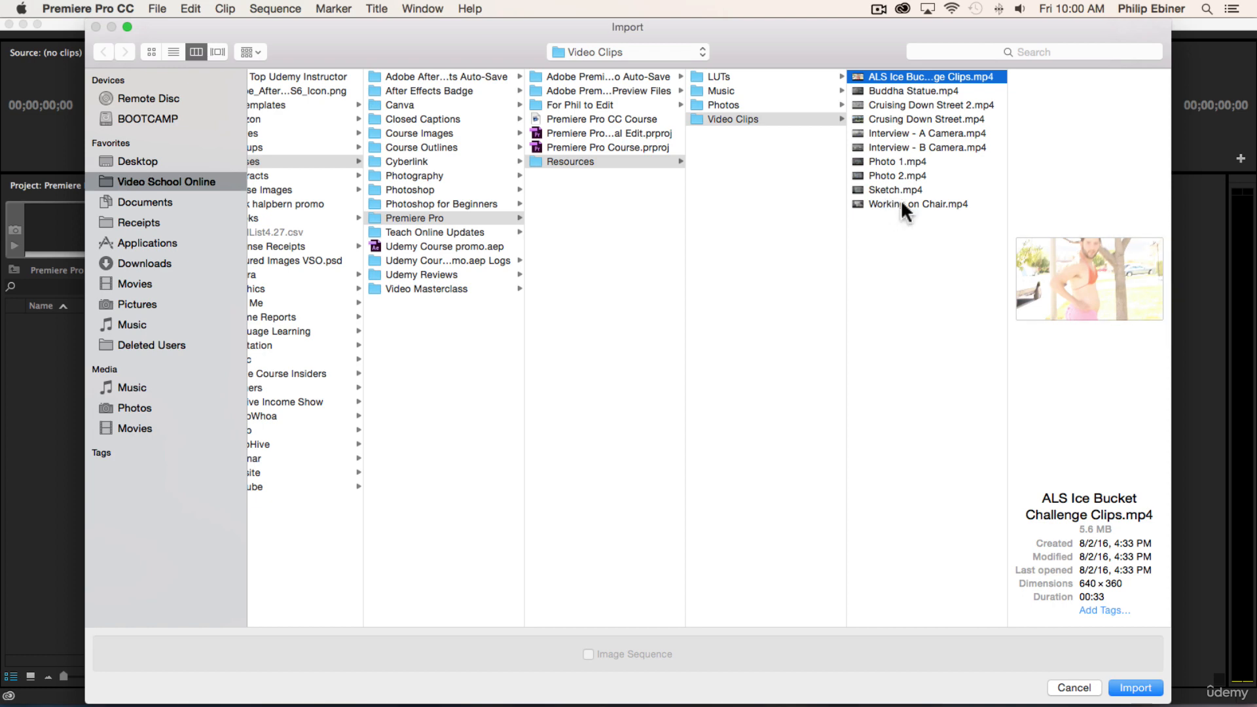
pyautogui.keyDown('shift'); pyautogui.click(902, 200); pyautogui.keyUp('shift')
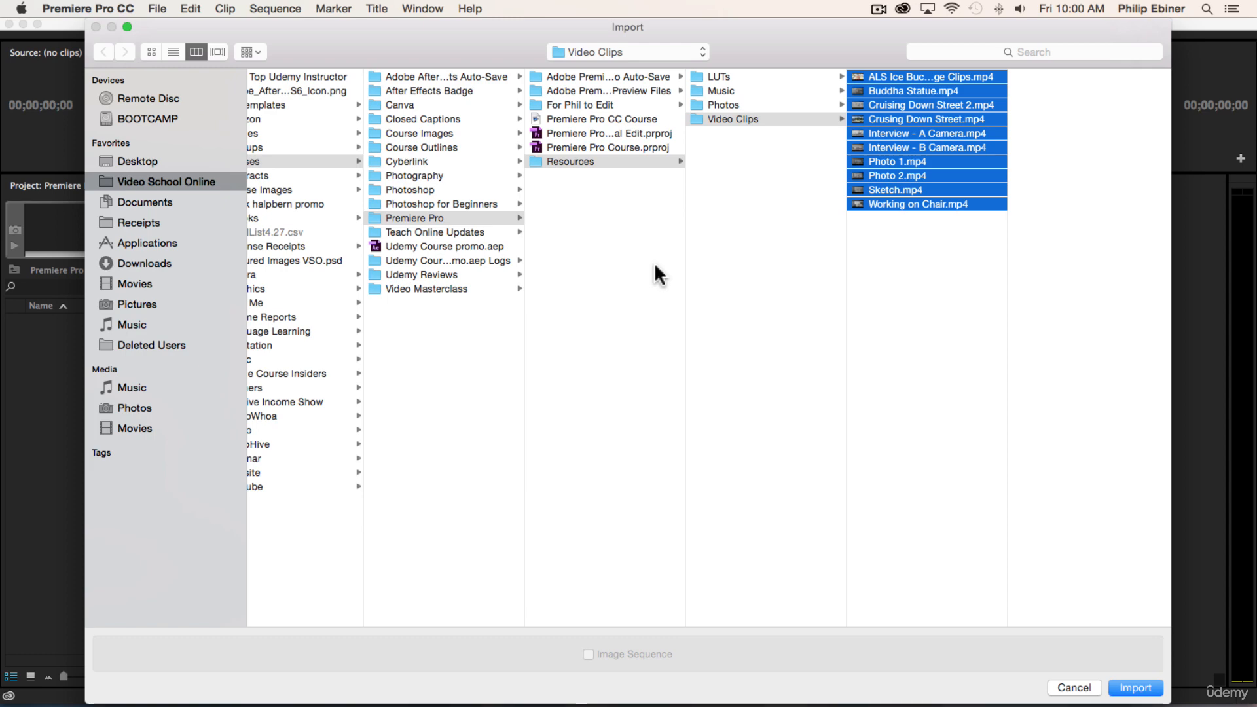
pyautogui.click(901, 252)
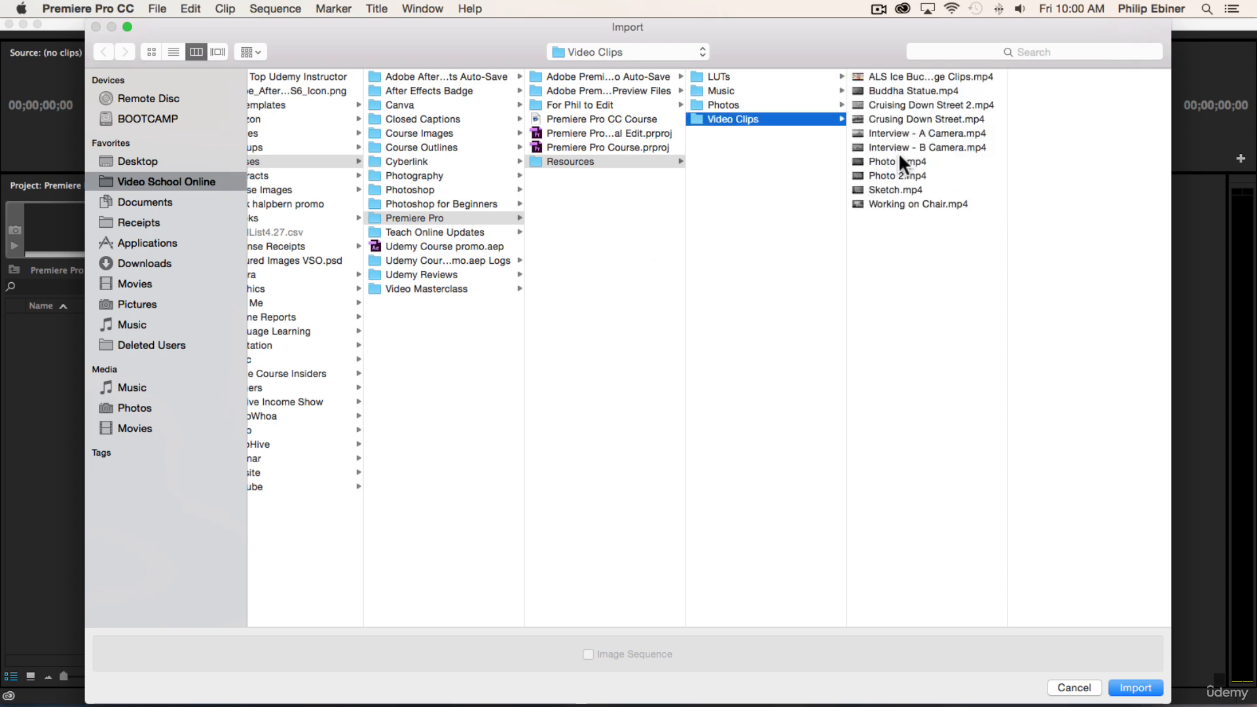
pyautogui.click(915, 134)
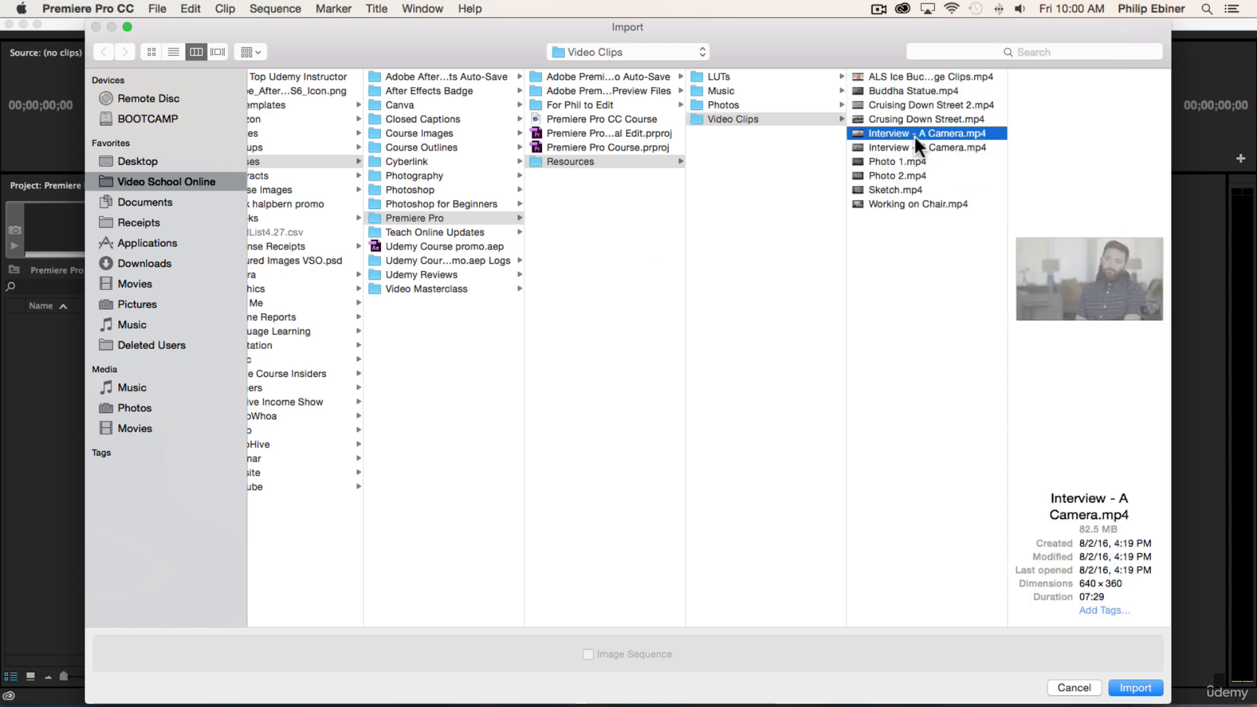
pyautogui.keyDown('shift'); pyautogui.click(899, 146); pyautogui.keyUp('shift')
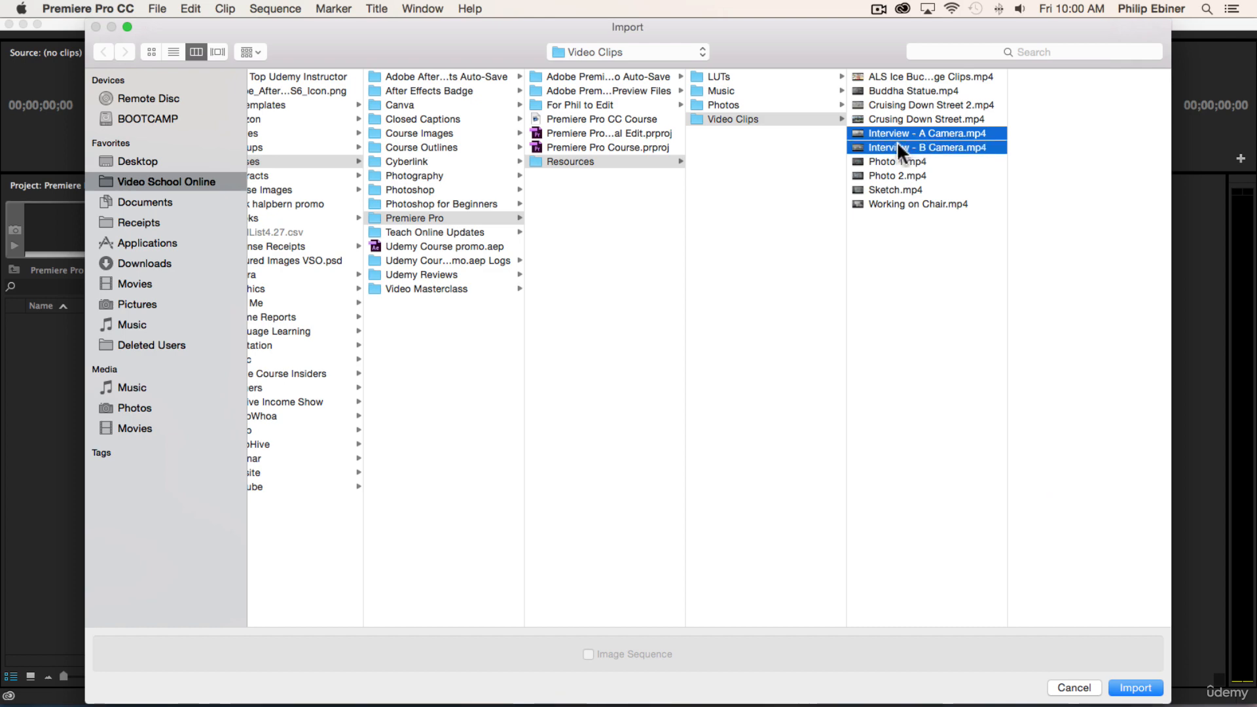
pyautogui.keyDown('super'); pyautogui.click(897, 190); pyautogui.keyUp('super')
pyautogui.keyDown('super'); pyautogui.click(897, 203); pyautogui.keyUp('super')
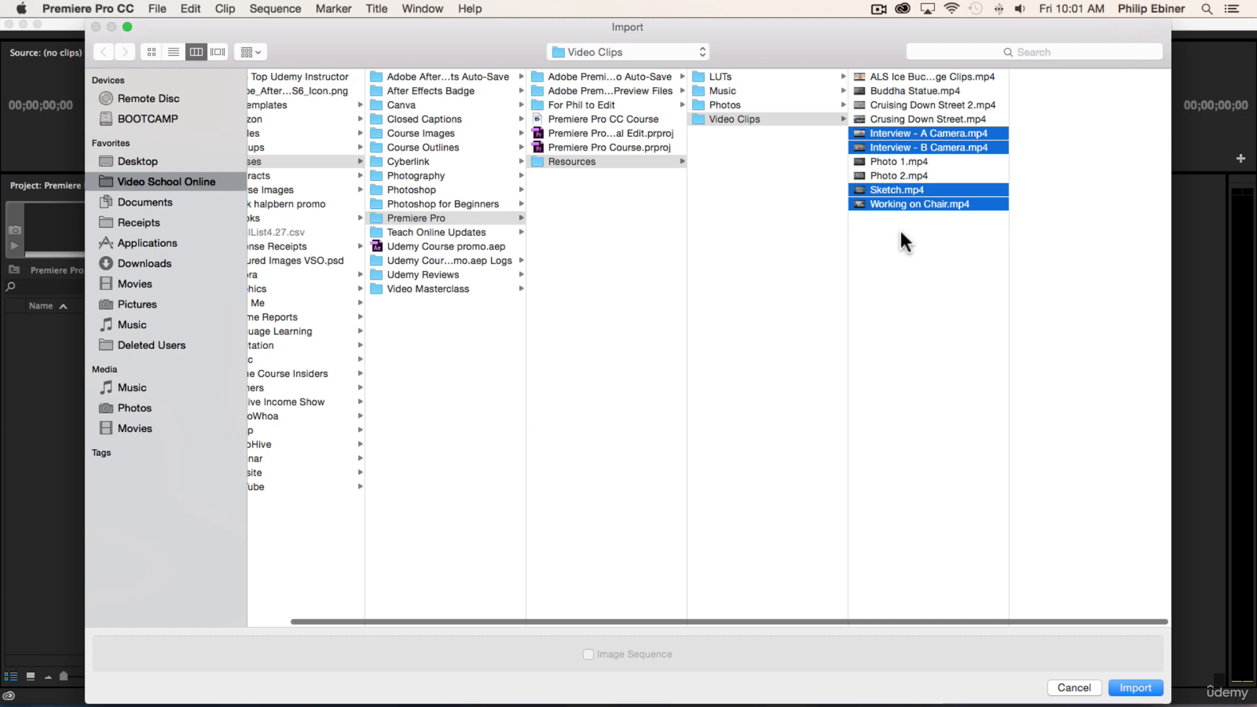
pyautogui.click(898, 77)
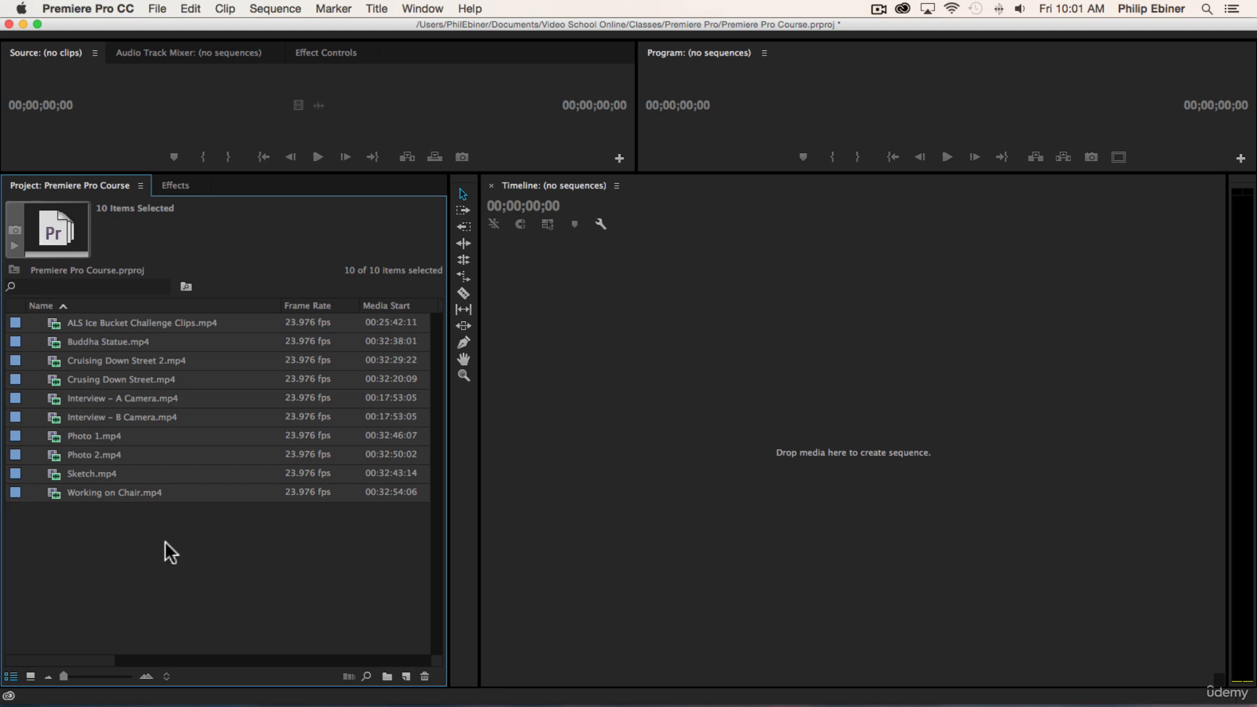
# Create a bin named Video at the root of the project.
pyautogui.click(414, 657)
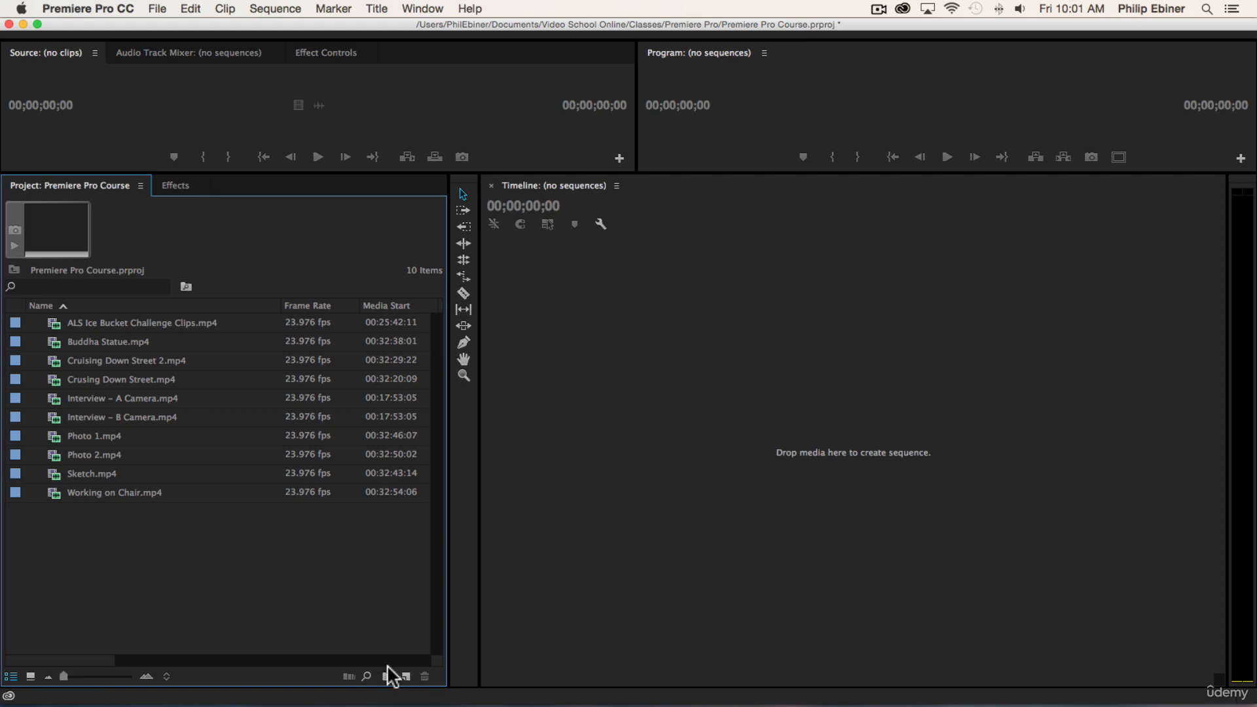
pyautogui.rightClick(97, 565)
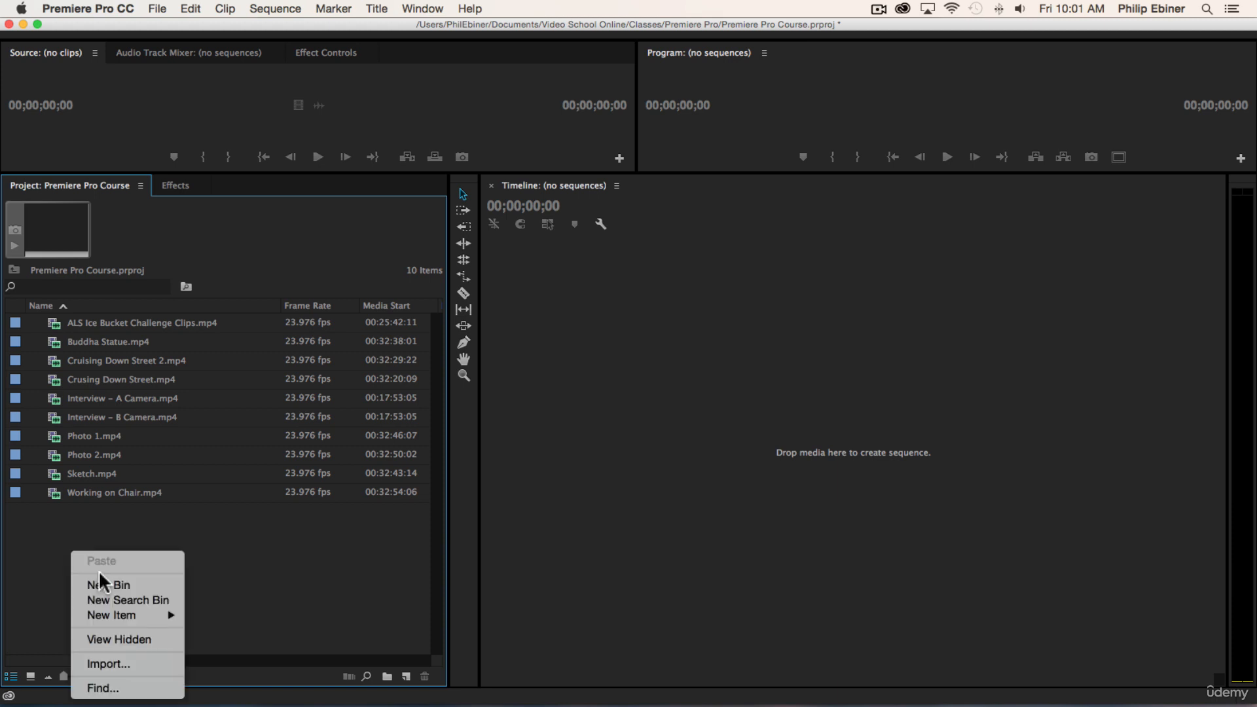
pyautogui.click(100, 575)
pyautogui.write('Video')
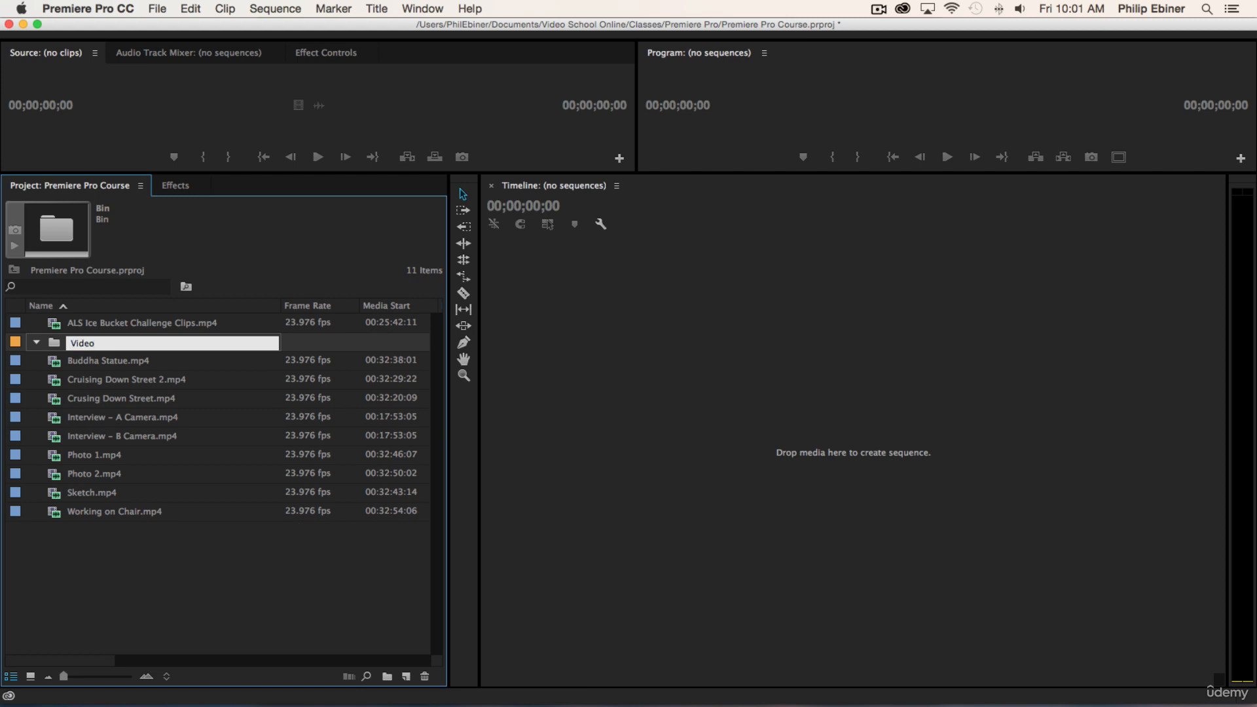
pyautogui.press('Tab')
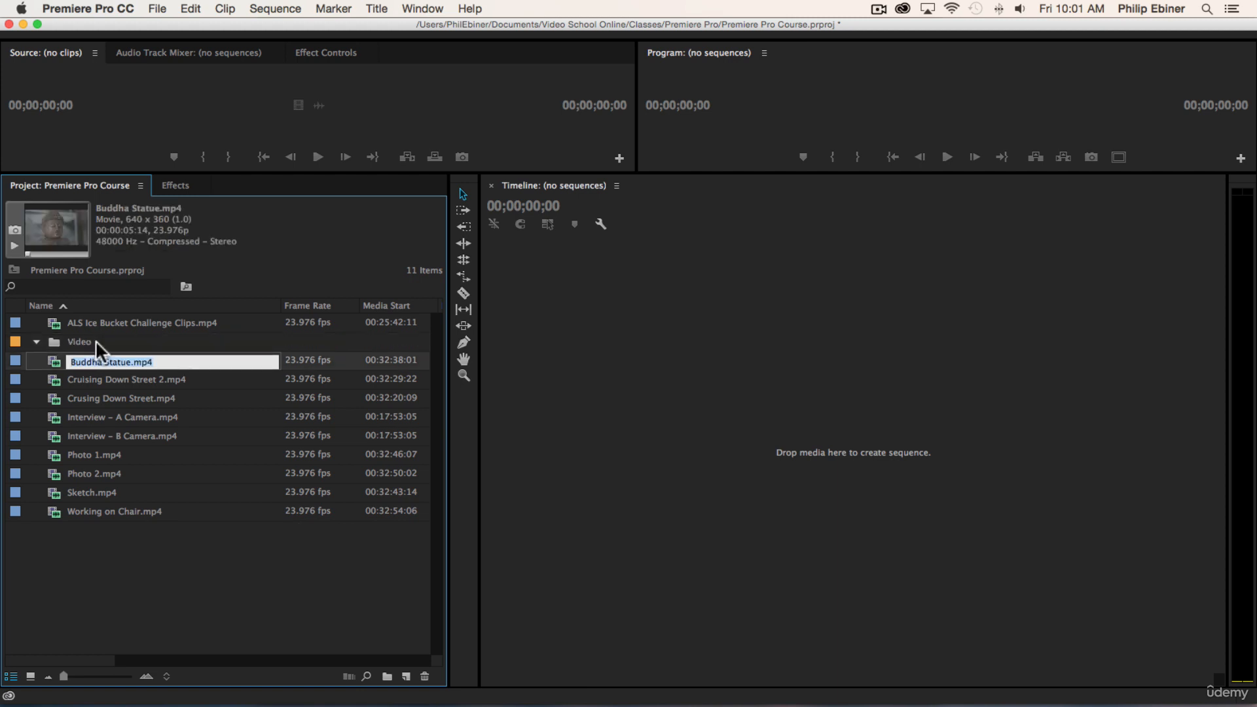
pyautogui.press('Return')
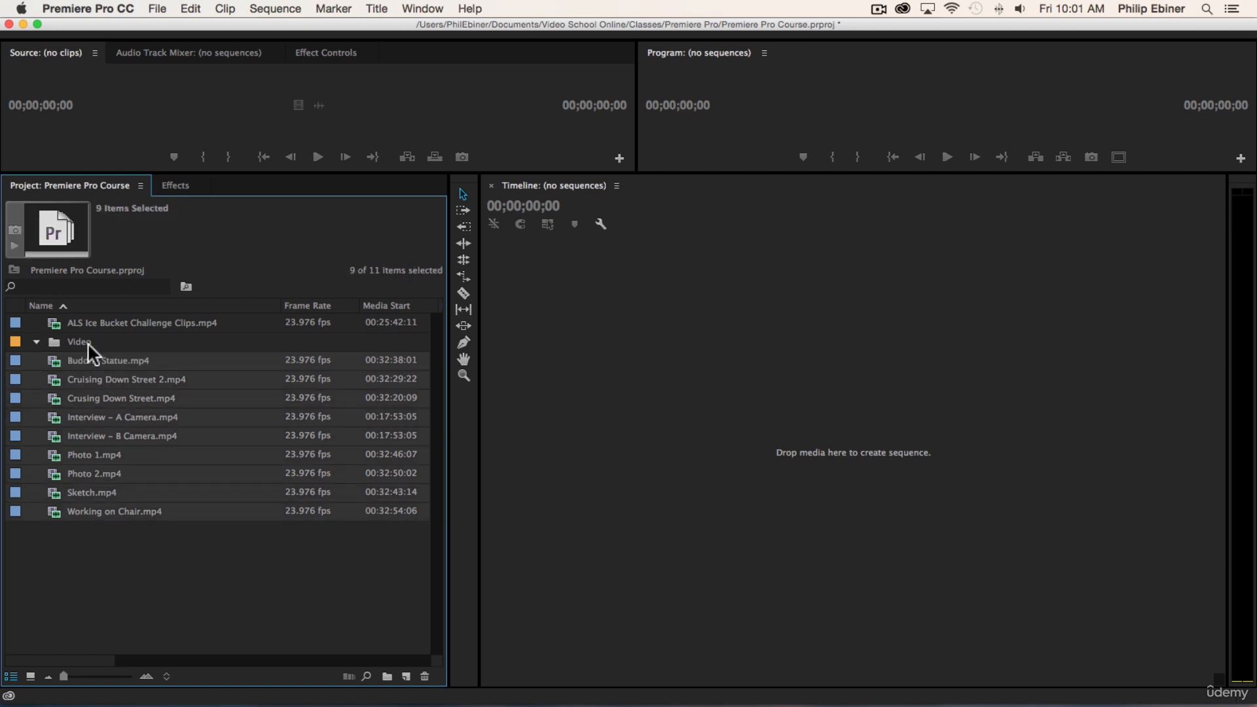
# Move all the imported clips, including ALS Ice Bucket Challenge Clips.mp4, into the Video bin and collapse it.
pyautogui.moveTo(87, 343); pyautogui.dragTo(88, 343)
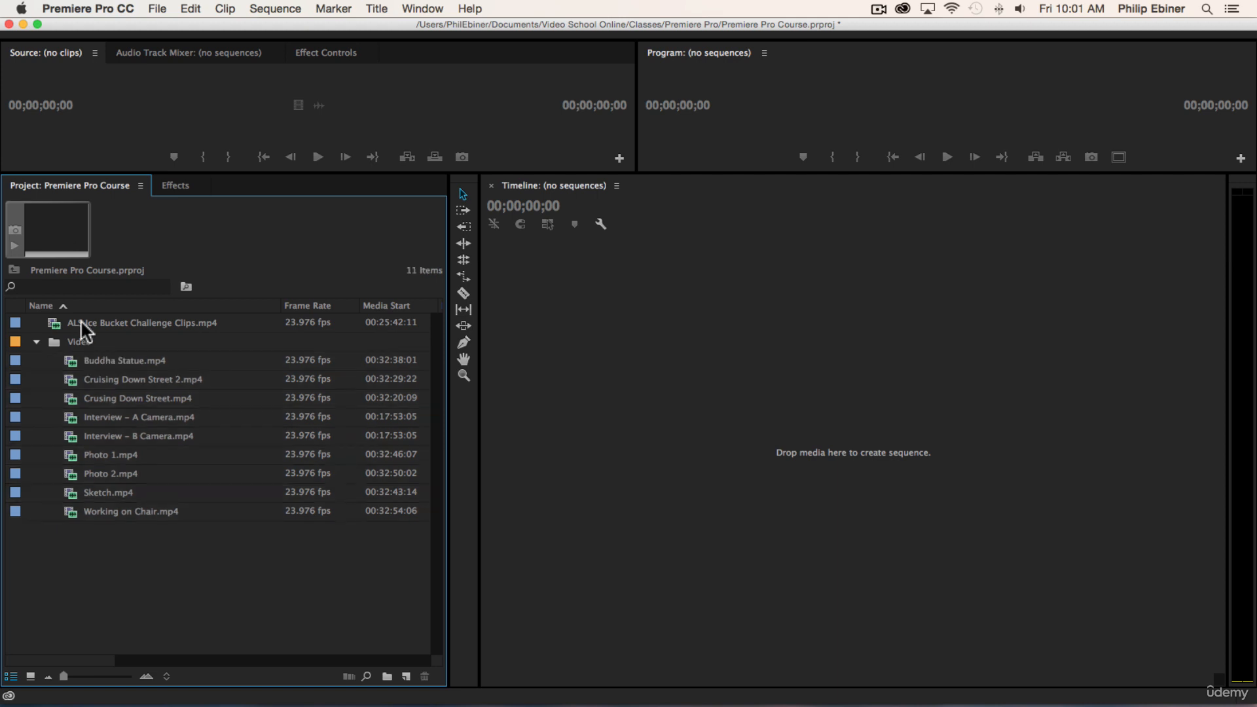
pyautogui.moveTo(81, 321); pyautogui.dragTo(39, 339)
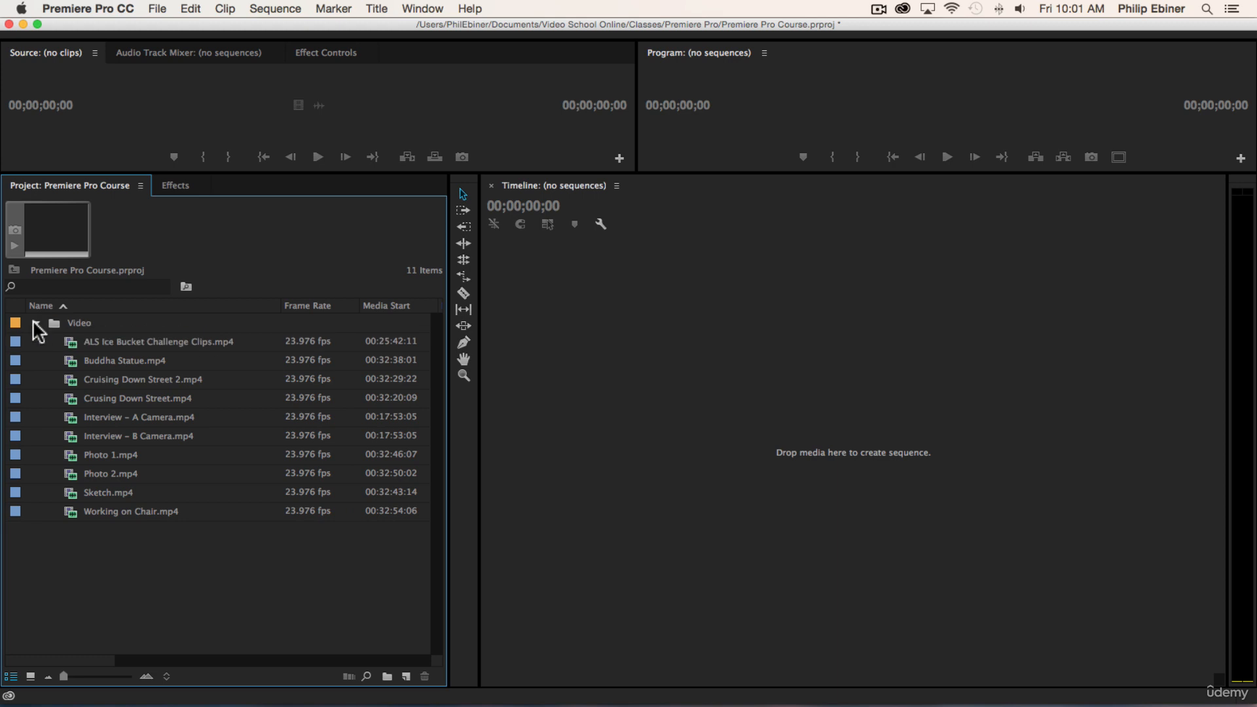
pyautogui.click(36, 324)
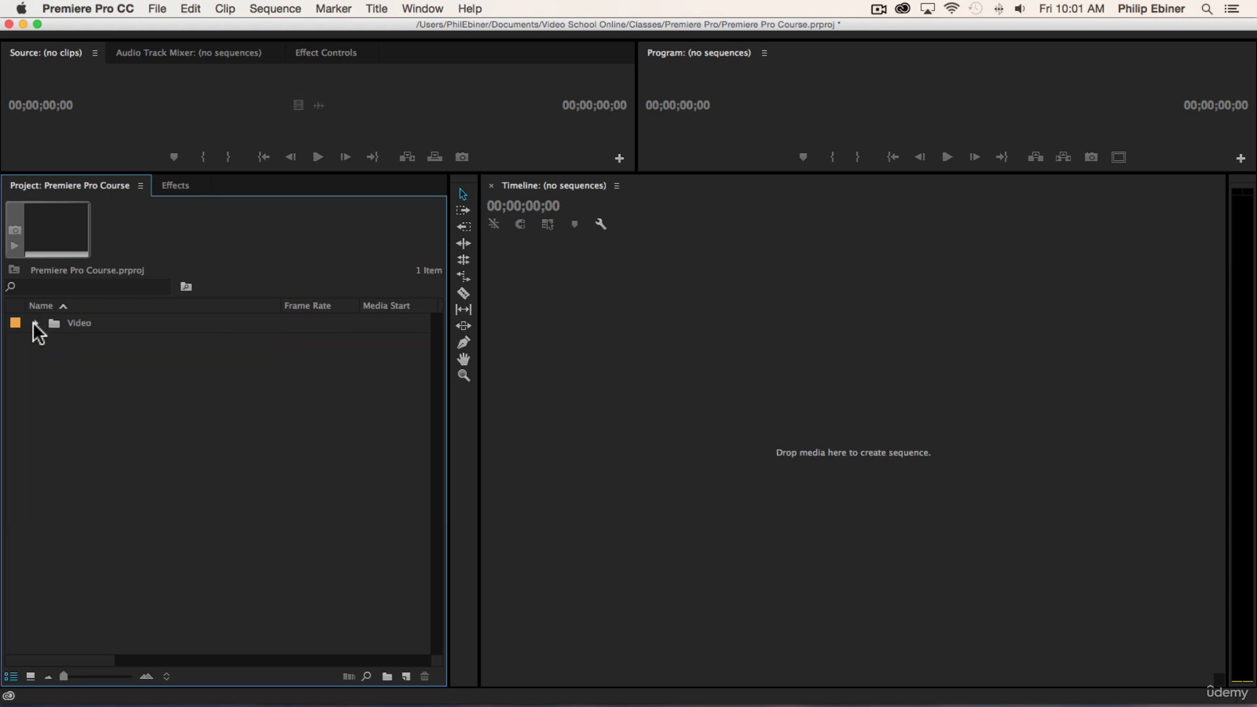
# Switch to Finder and import the whole Photos folder from Resources into the project as a bin.
pyautogui.press('super+Tab')
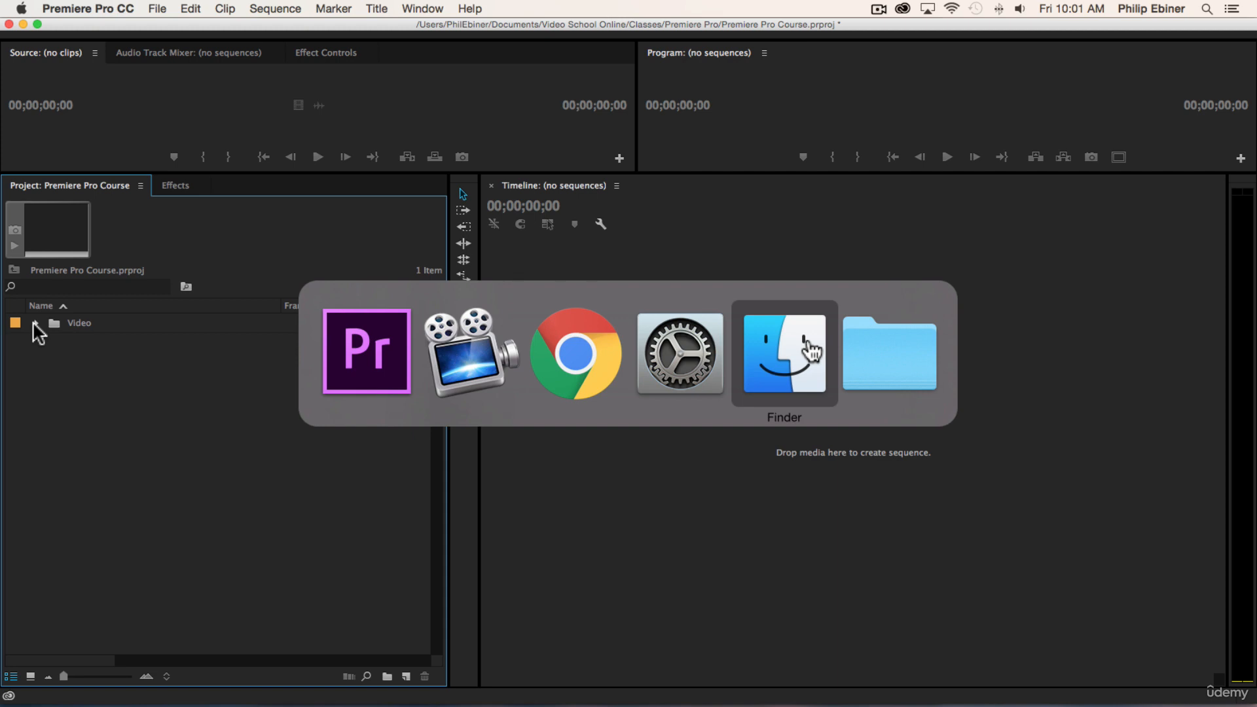
pyautogui.click(811, 352)
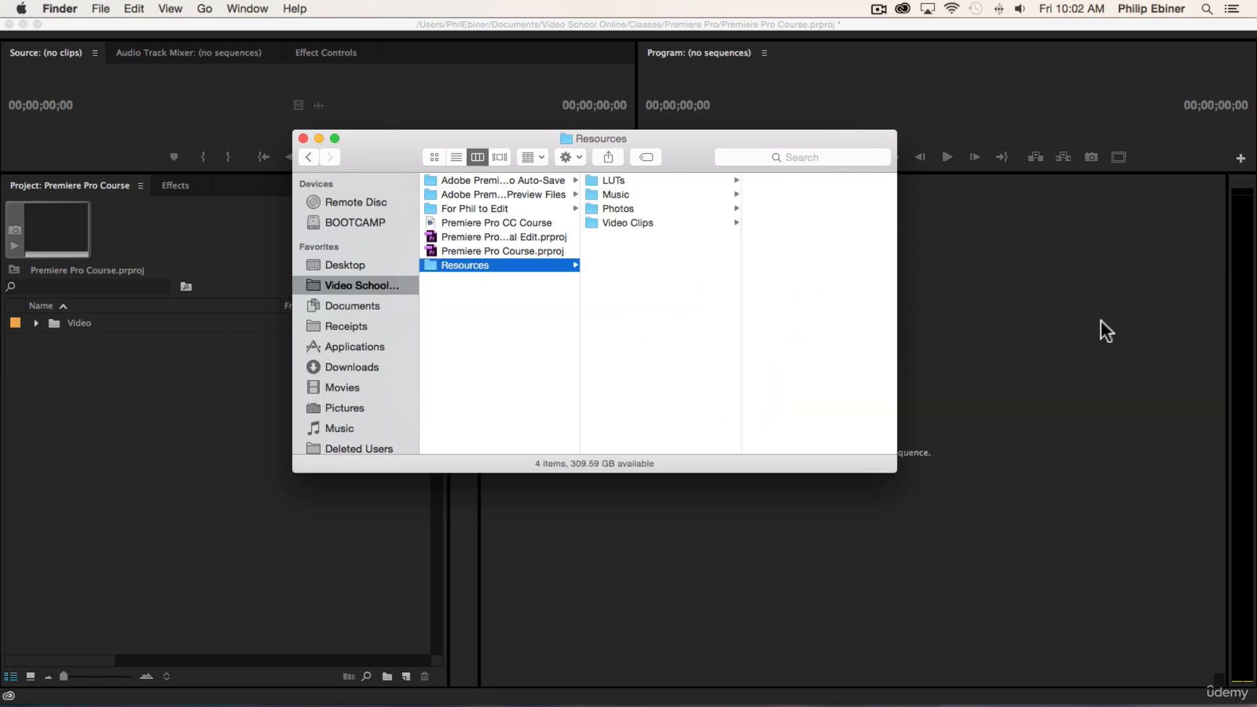
pyautogui.click(627, 221)
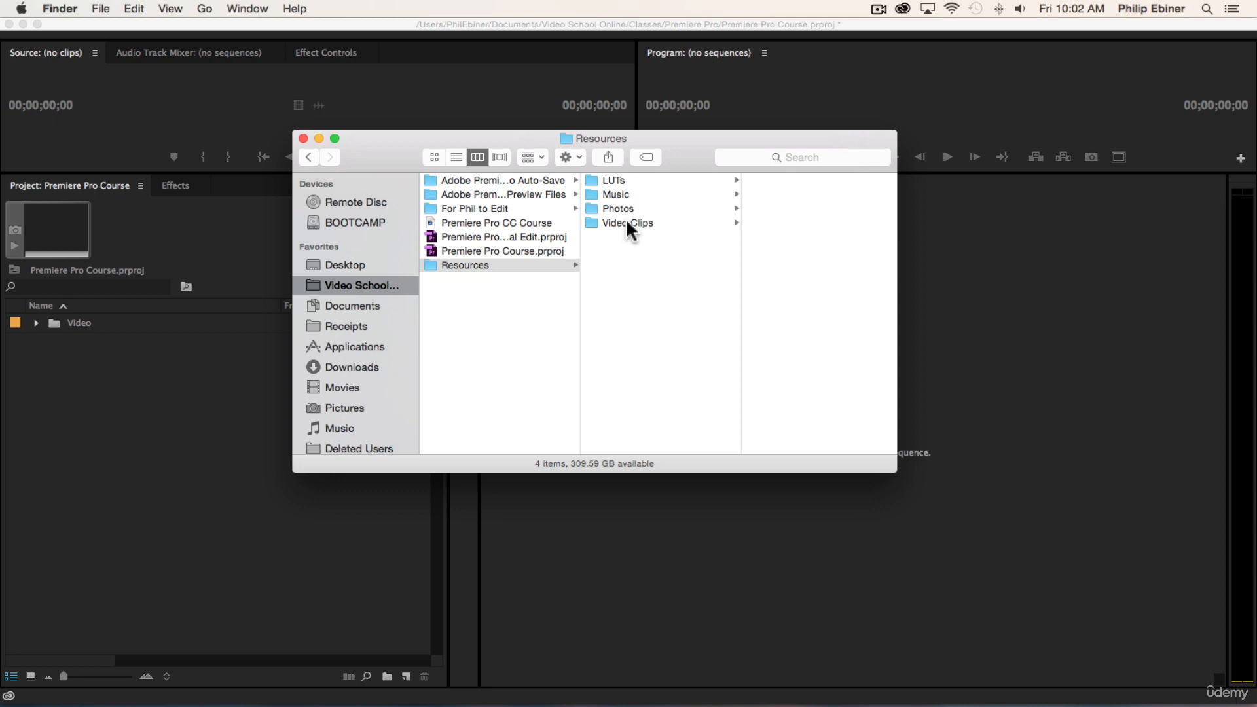
pyautogui.click(609, 208)
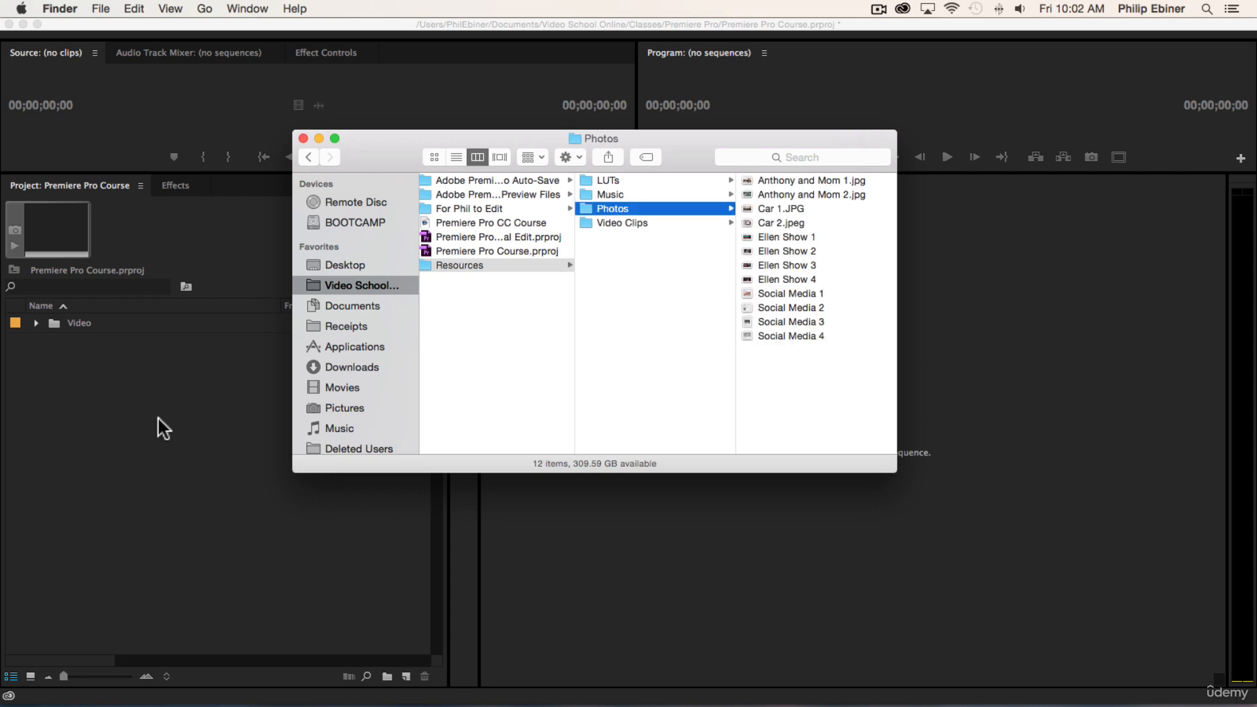
pyautogui.click(77, 402)
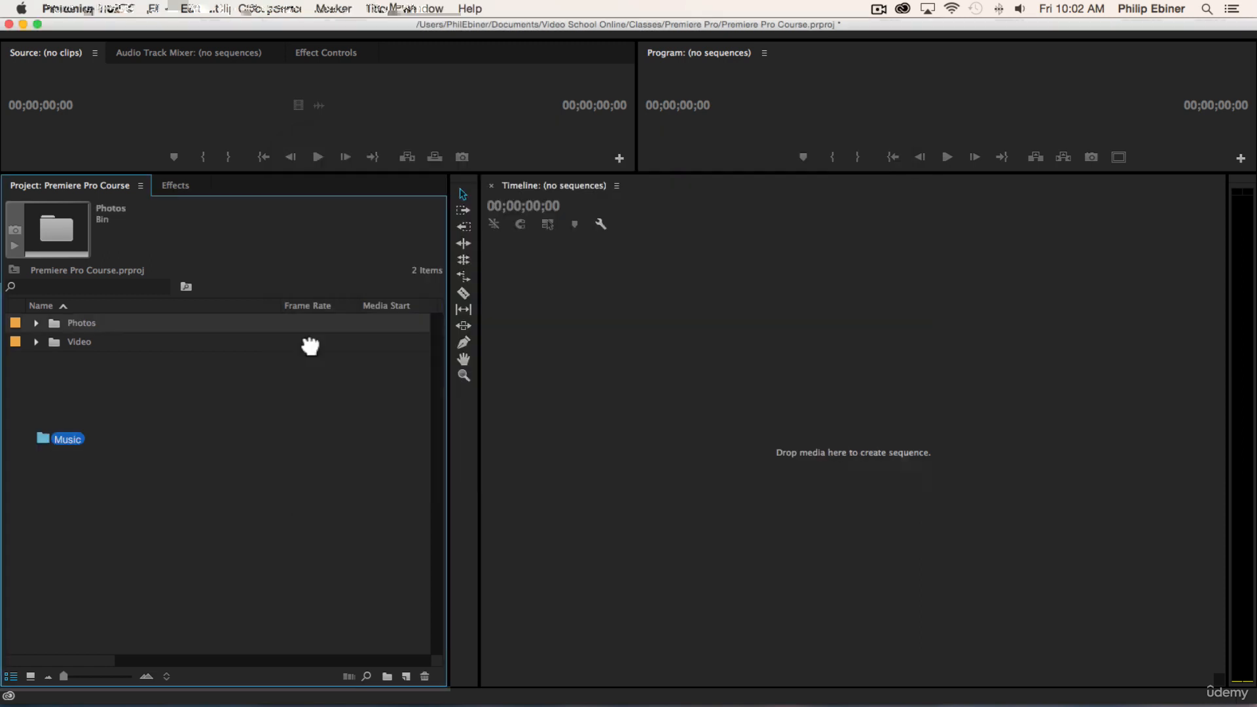
# Import the Music folder from Finder as a bin, inspect its tracks, and collapse it.
pyautogui.moveTo(309, 345); pyautogui.dragTo(39, 335)
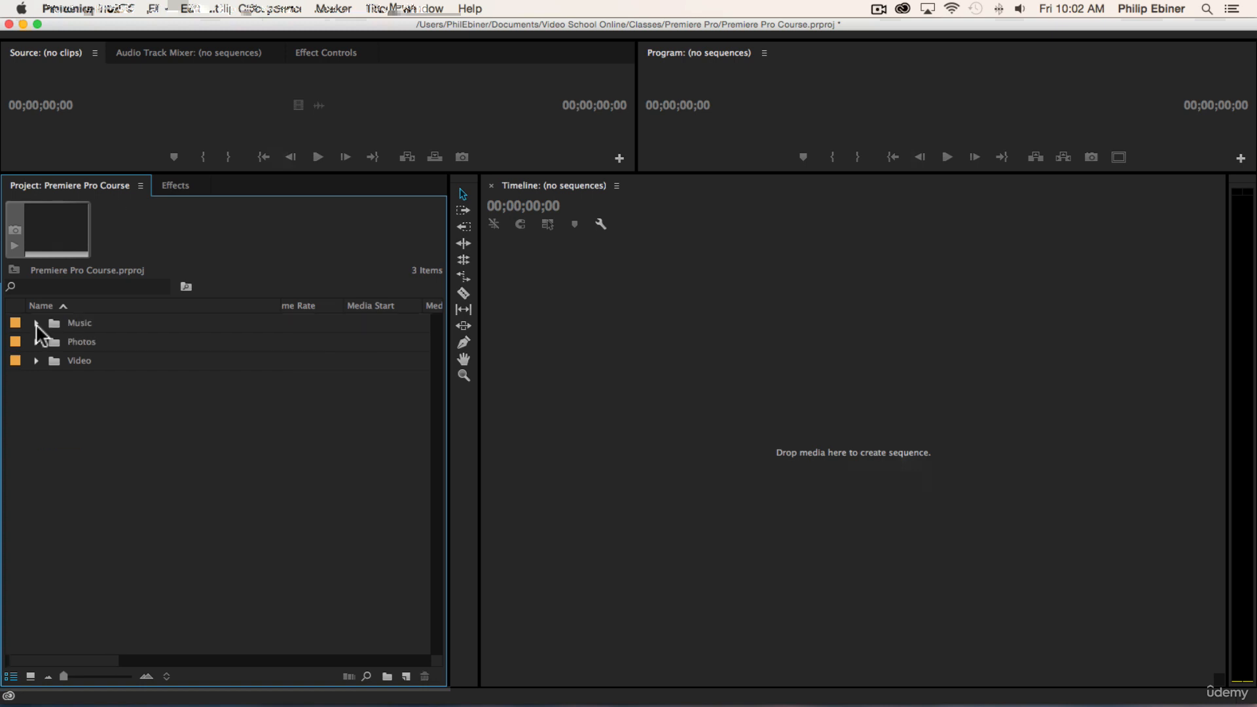
pyautogui.click(36, 324)
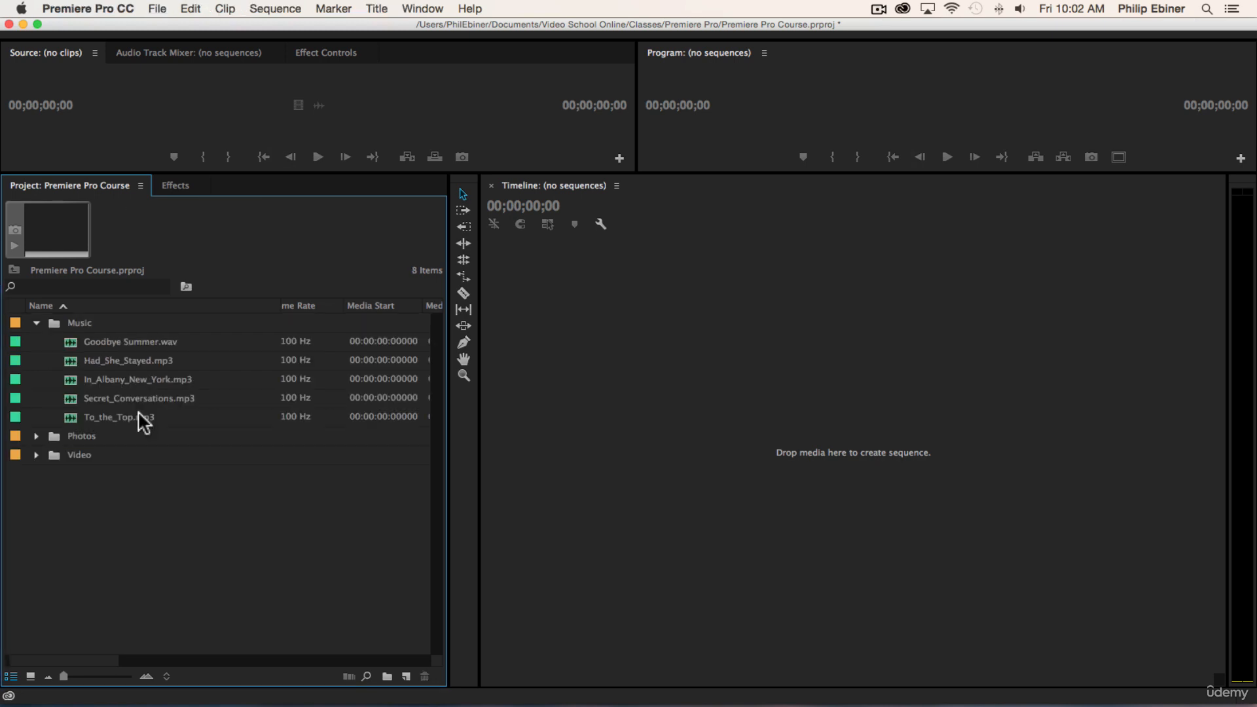
pyautogui.click(36, 318)
# Look back at the resource folders in Finder, and create a bin named broll inside the Video bin.
pyautogui.press('super+Tab')
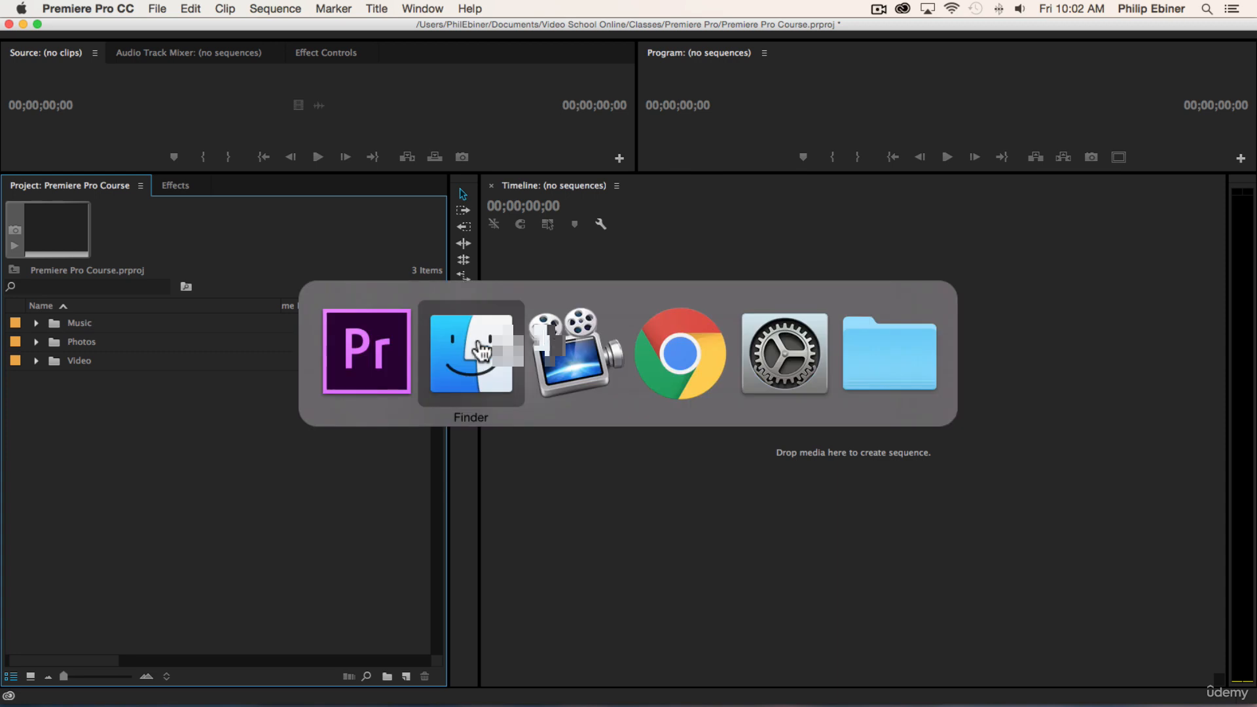
pyautogui.click(482, 352)
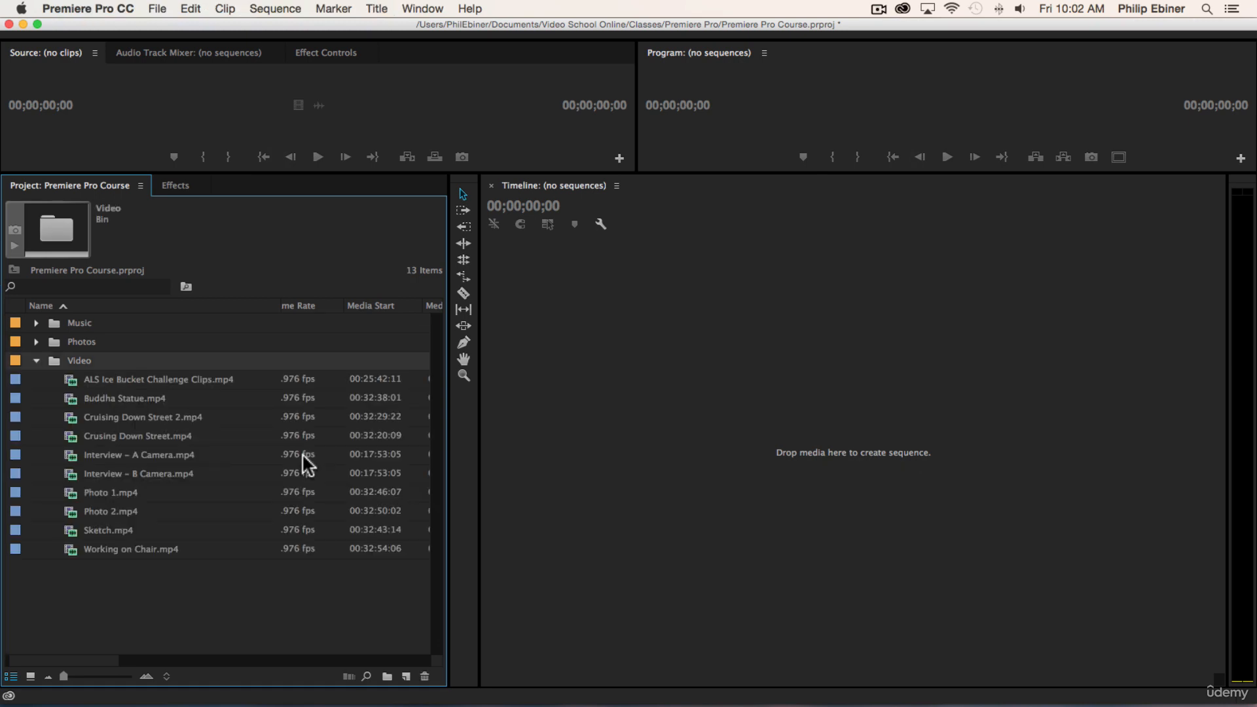
pyautogui.press('super+b')
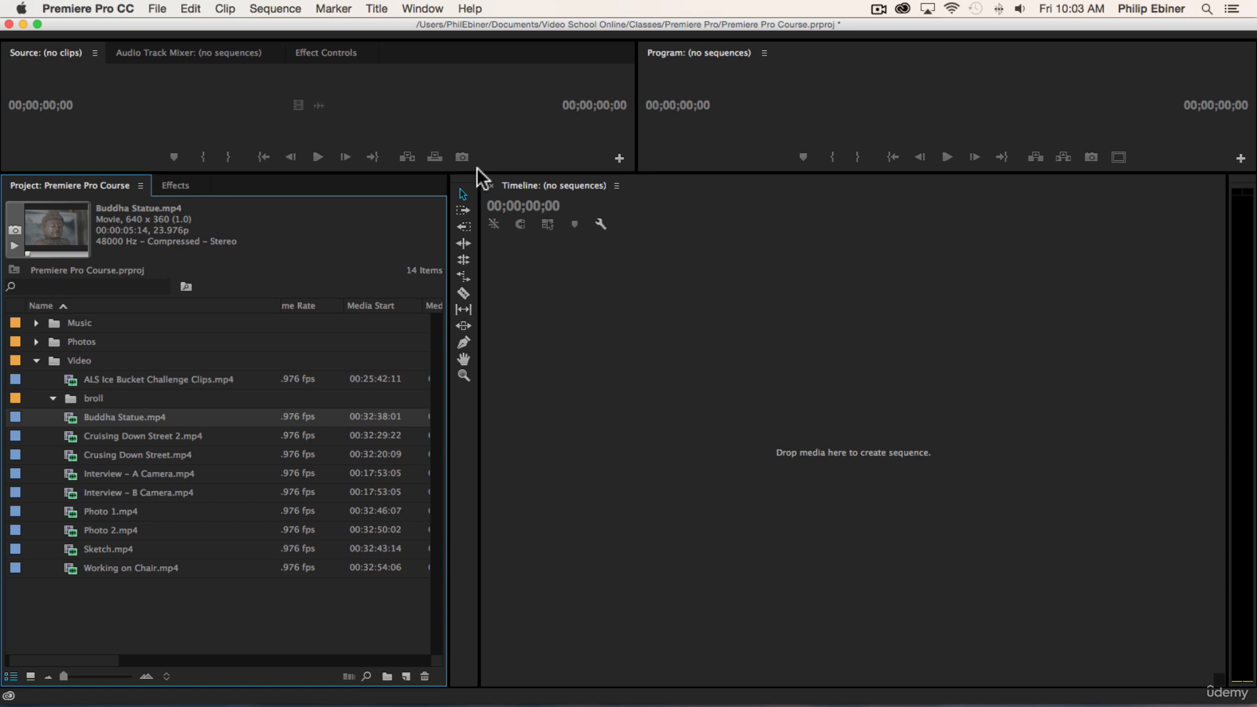
# Enlarge the Source and Program monitors, and scrub through Interview - B Camera.mp4 in the Source monitor.
pyautogui.moveTo(477, 169); pyautogui.dragTo(550, 370)
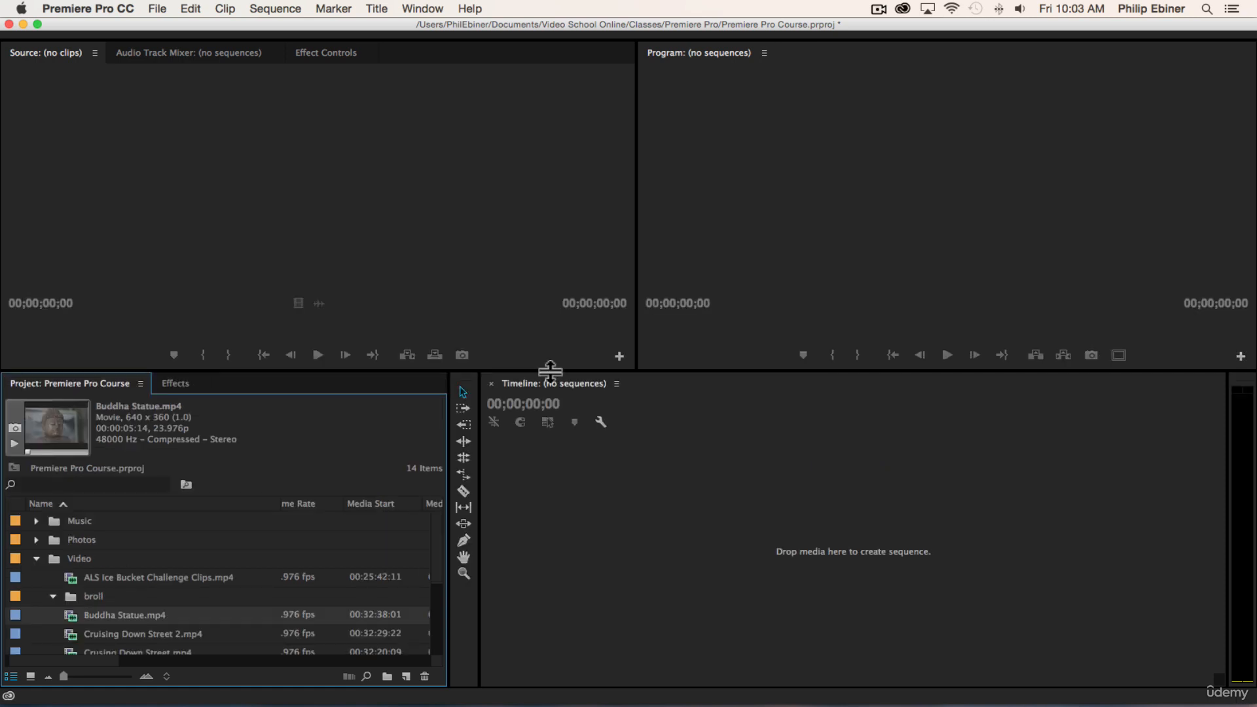
pyautogui.scroll(-5, 146, 599)
pyautogui.doubleClick(131, 579)
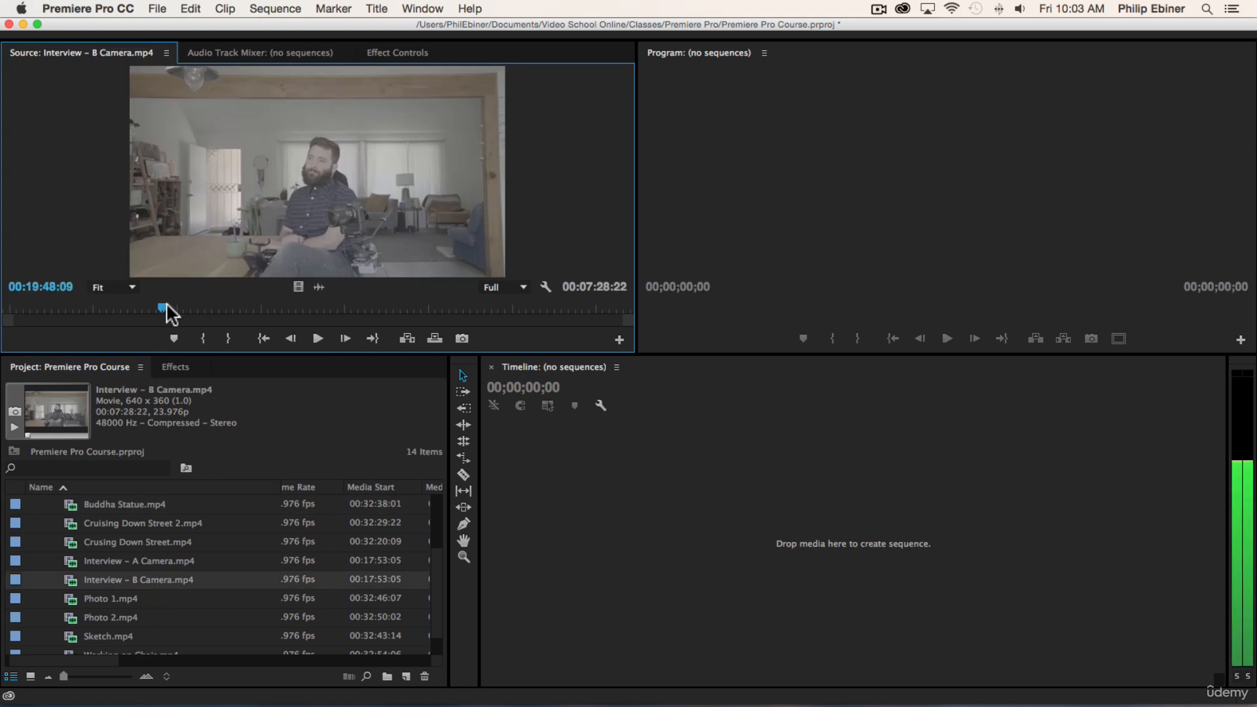
pyautogui.moveTo(166, 303); pyautogui.dragTo(169, 303)
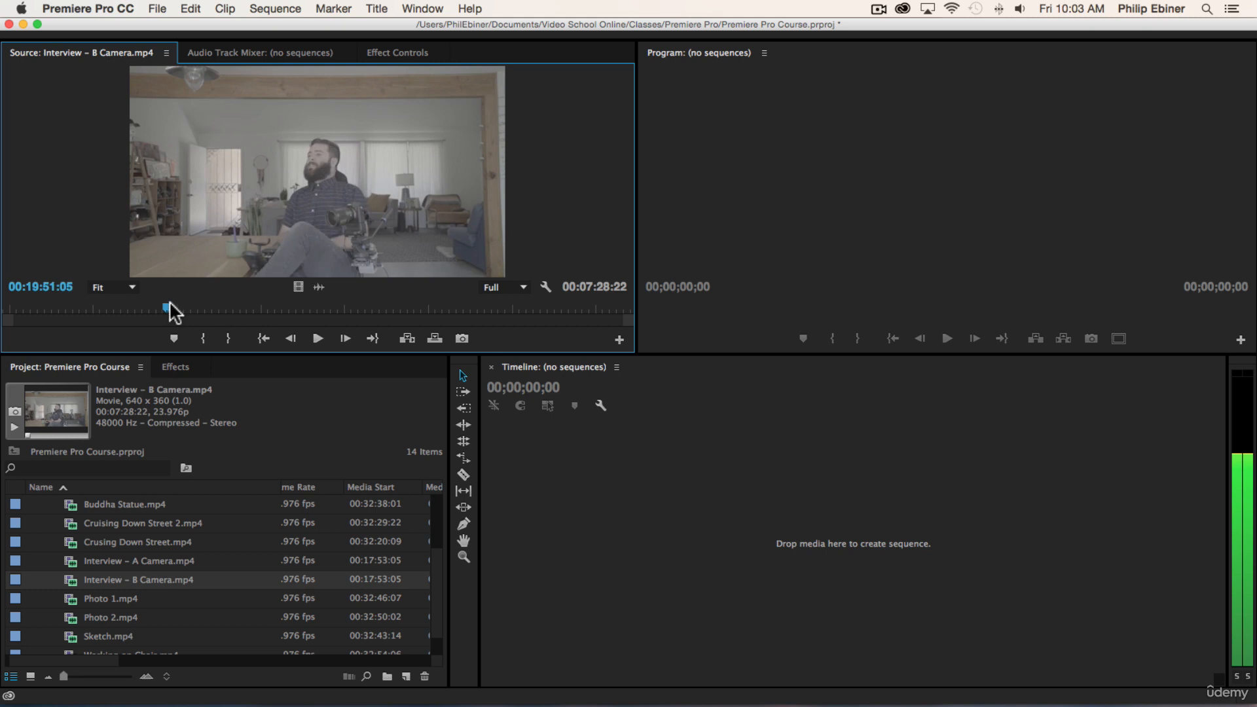
# Load Cruising Down Street 2.mp4 into the Source monitor and play it.
pyautogui.scroll(1, 126, 535)
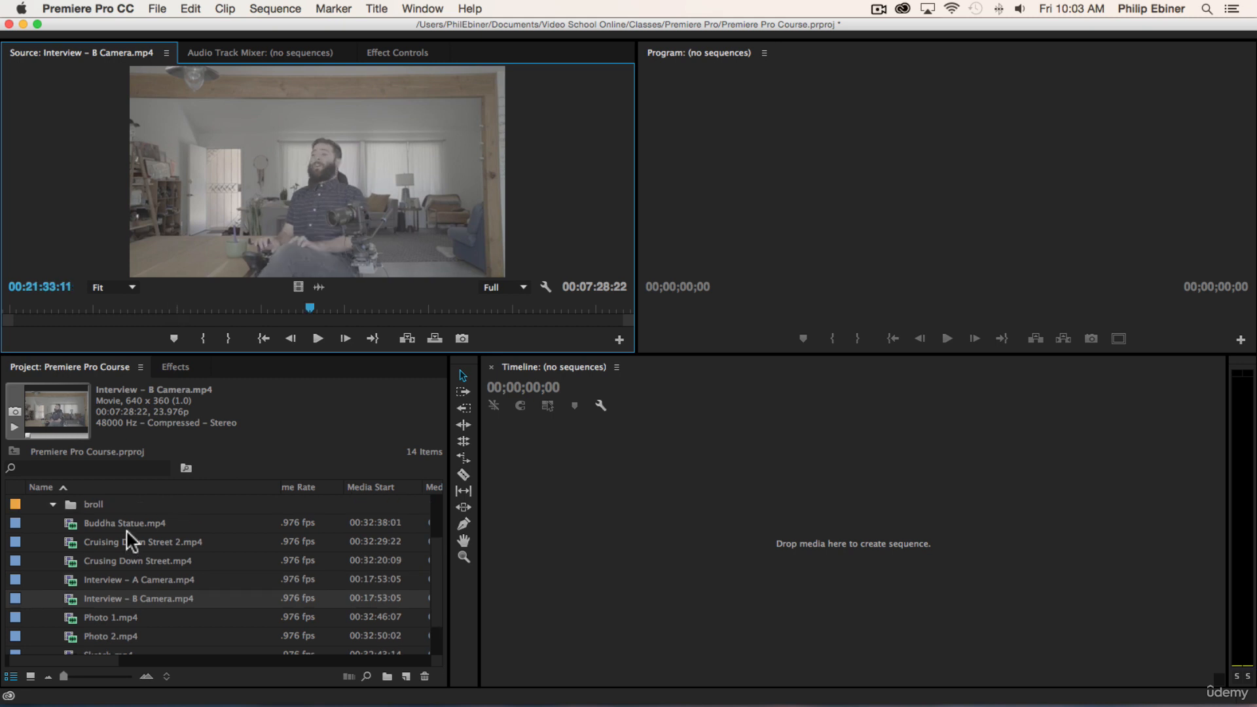
pyautogui.doubleClick(127, 534)
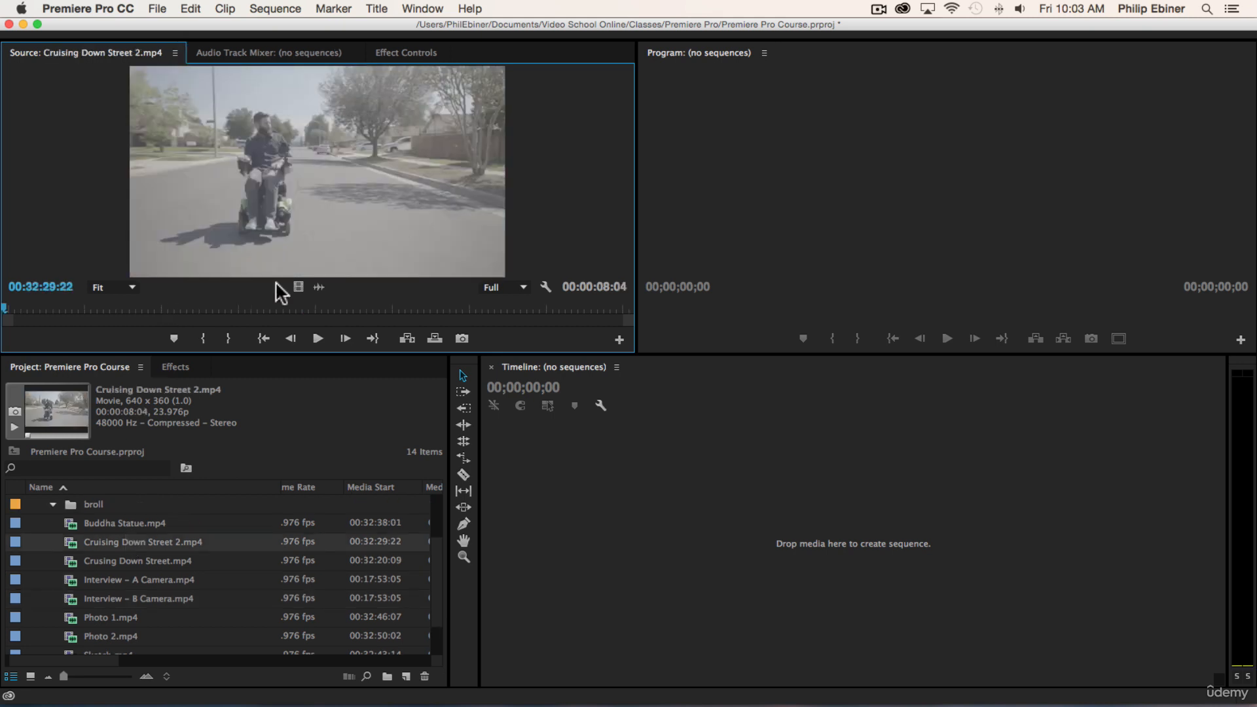
pyautogui.click(317, 339)
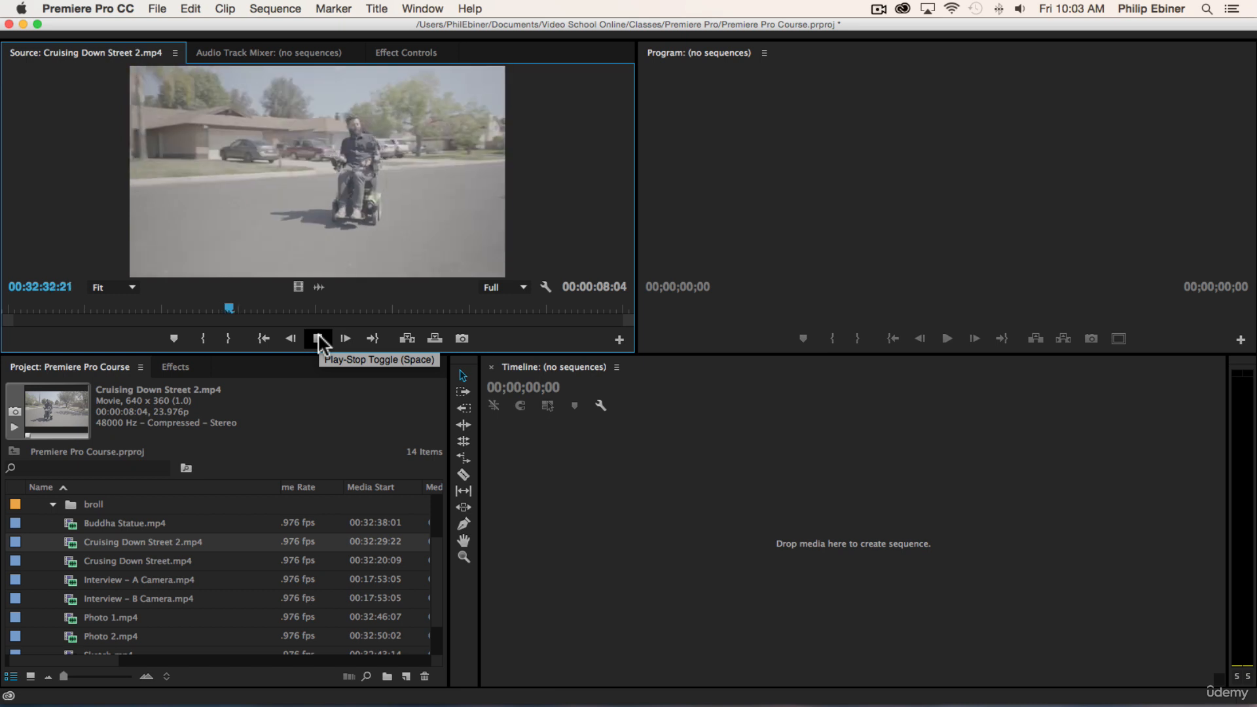
# Stop the playback, move all non-interview clips of the Video bin into the broll bin, and collapse it.
pyautogui.click(317, 339)
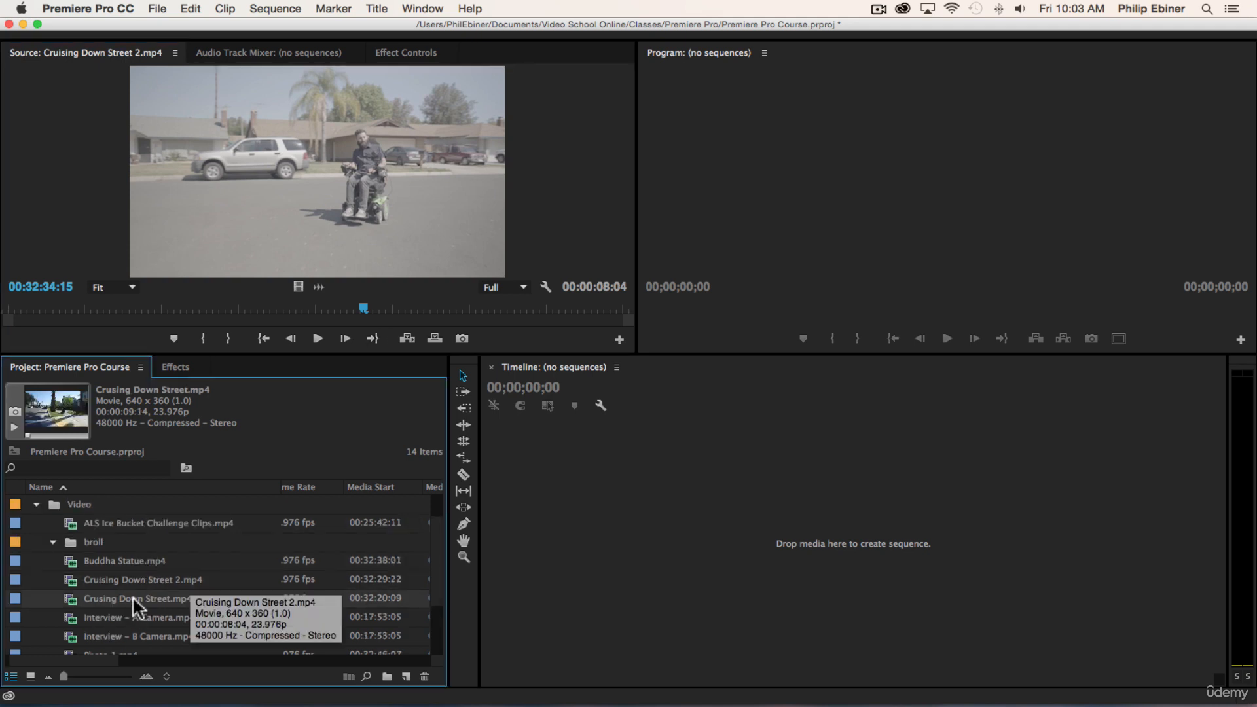
pyautogui.moveTo(133, 598); pyautogui.dragTo(117, 529)
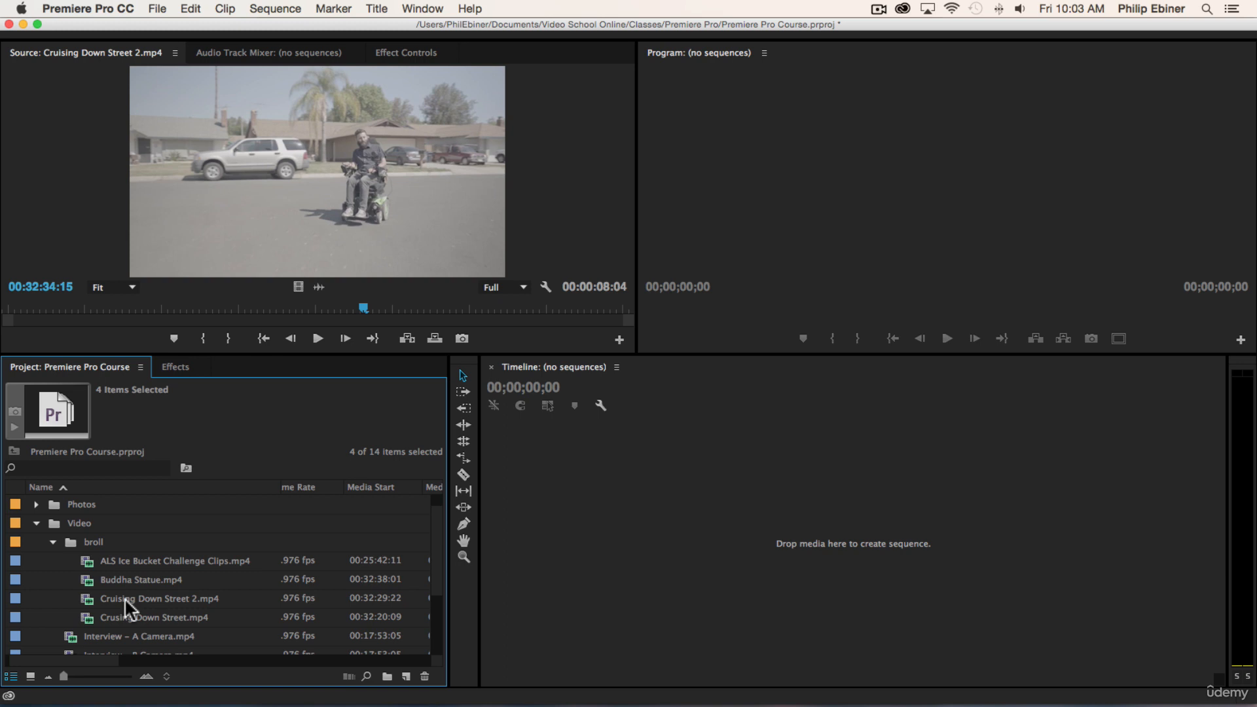
pyautogui.scroll(-1, 104, 645)
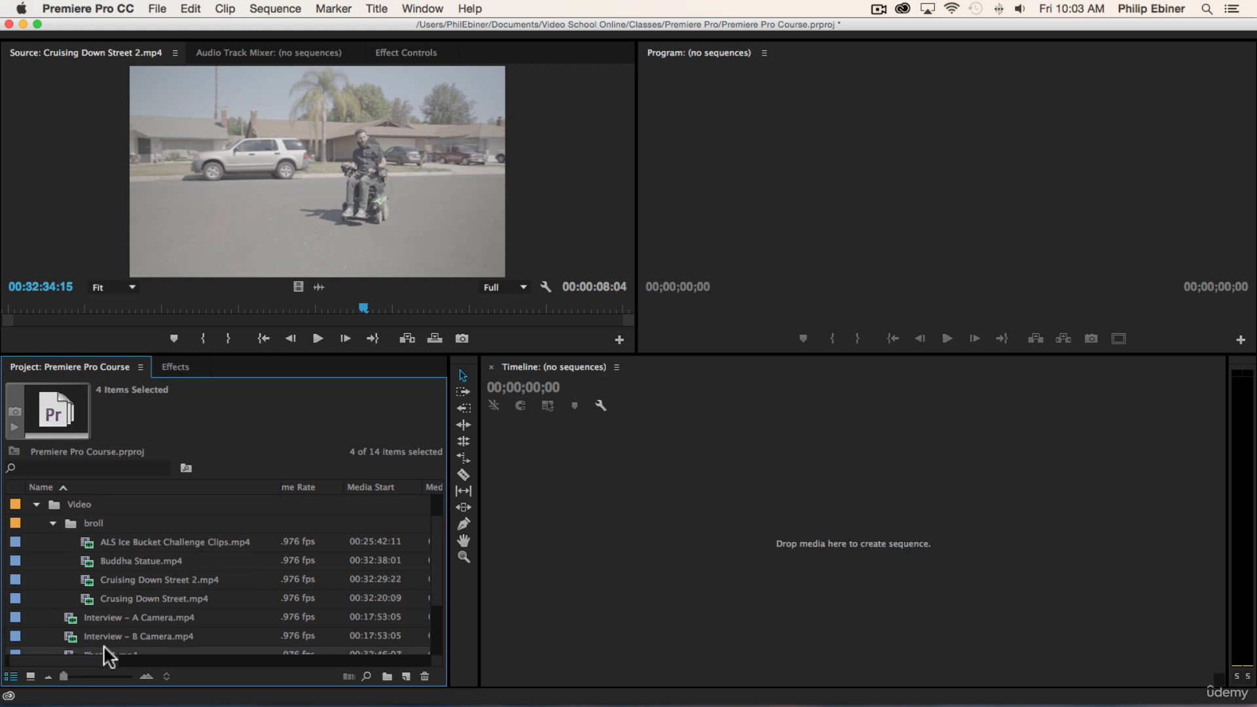
pyautogui.moveTo(104, 646); pyautogui.dragTo(59, 530)
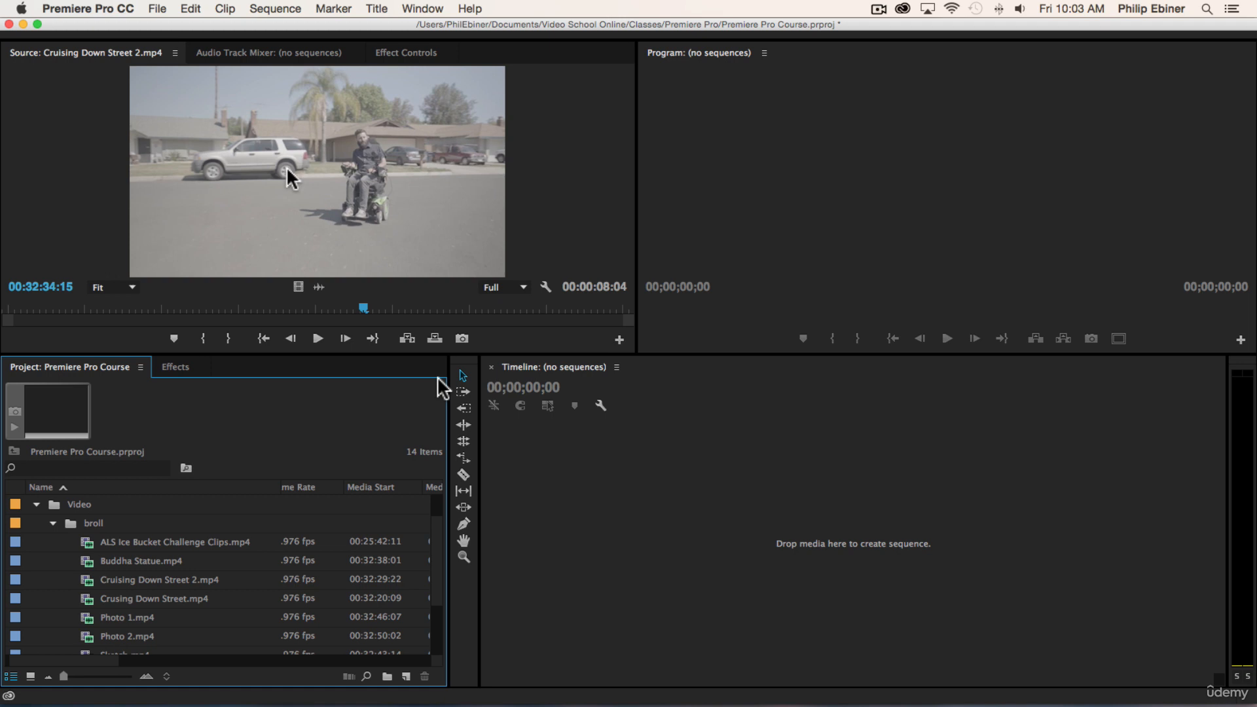
pyautogui.click(53, 523)
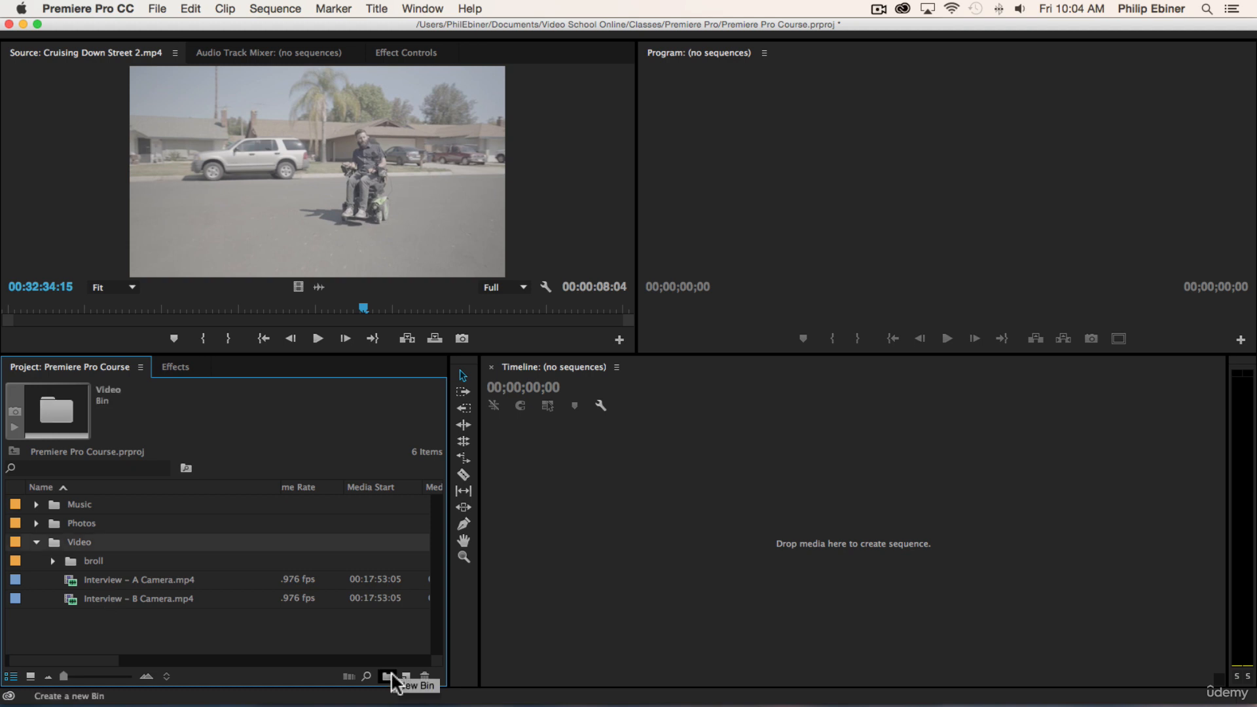
# Create a bin named interview inside the Video bin, move the two interview camera clips into it, and collapse the bins.
pyautogui.click(388, 677)
pyautogui.write('interview')
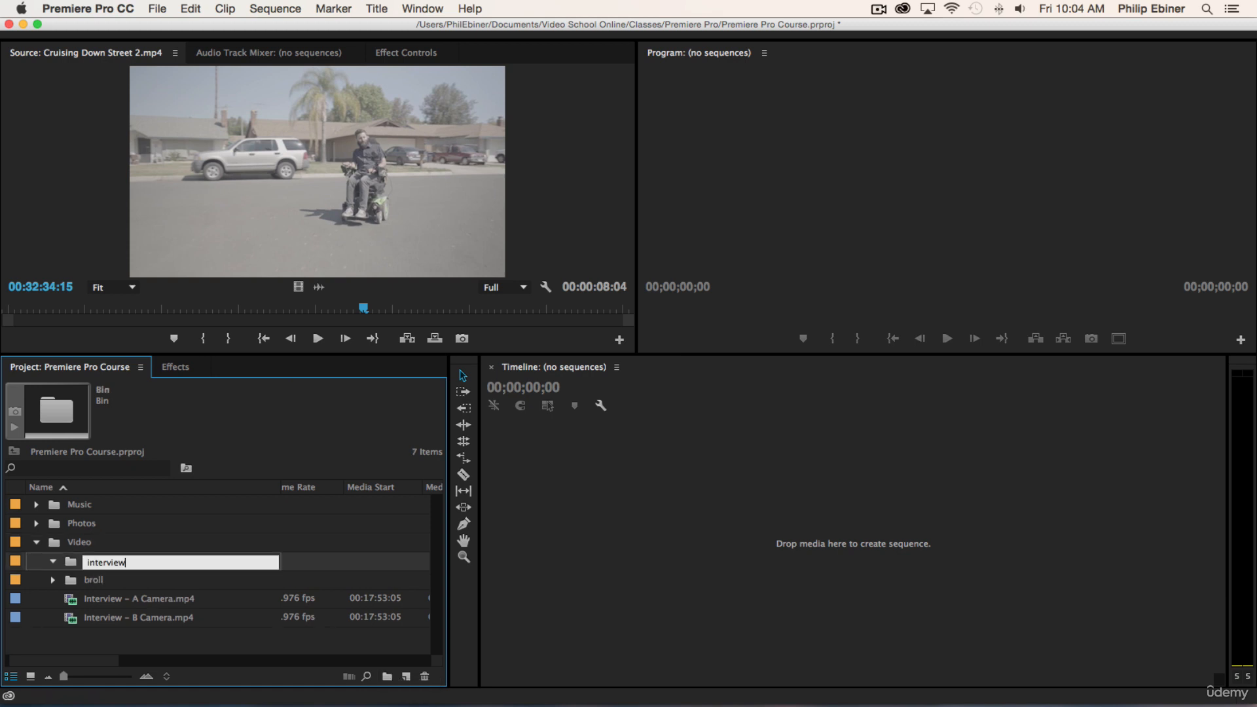
pyautogui.press('Tab')
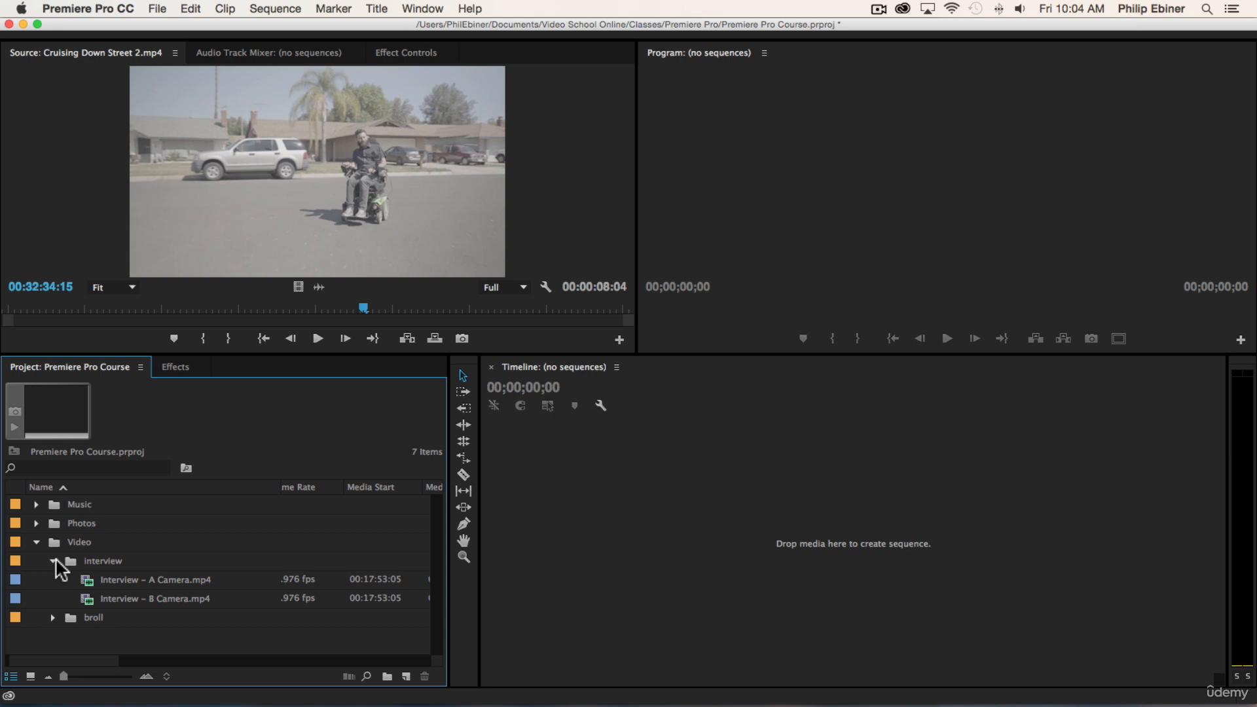
pyautogui.click(54, 561)
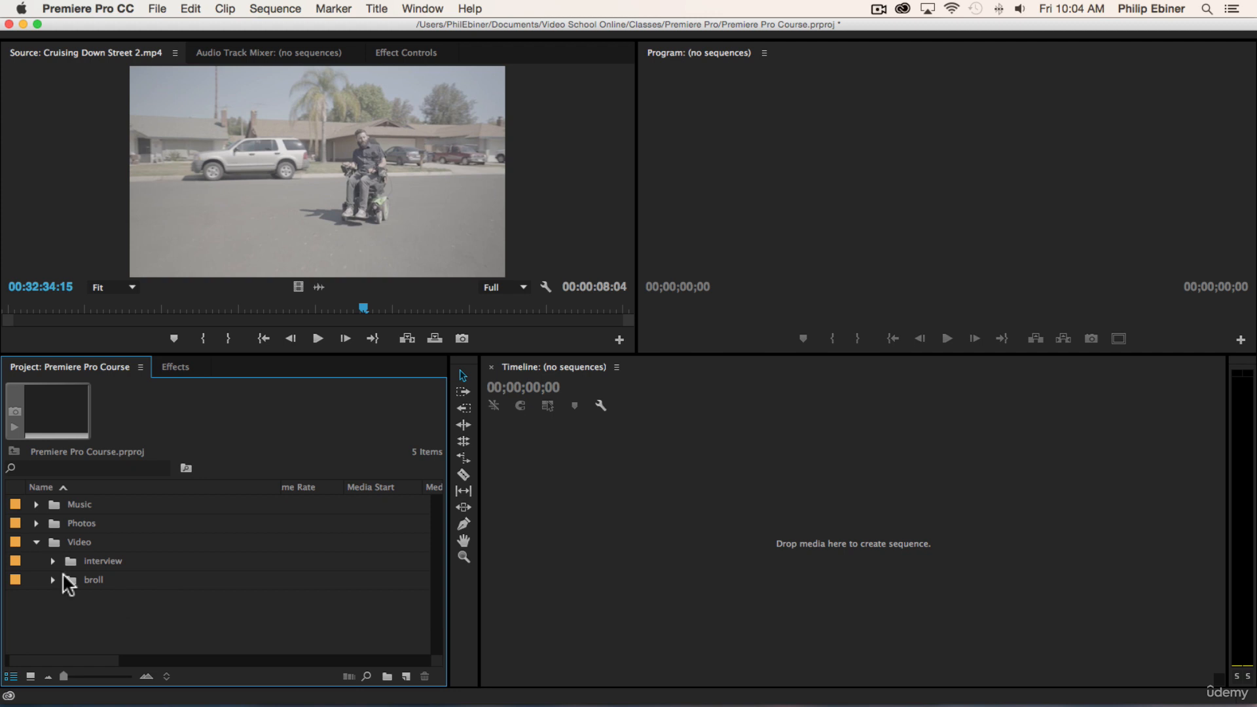
pyautogui.click(36, 541)
# Switch to Finder, review the Music and Video Clips folders inside Resources, and return to Premiere Pro.
pyautogui.press('super+Tab')
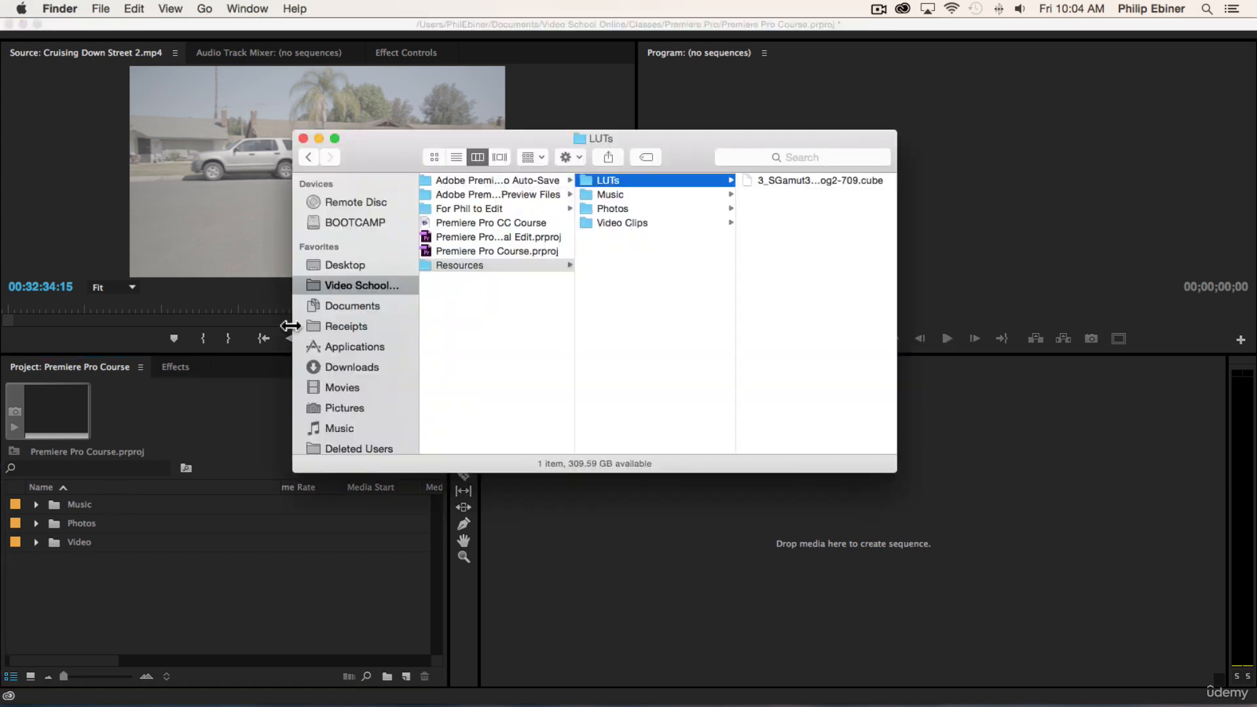
pyautogui.click(612, 197)
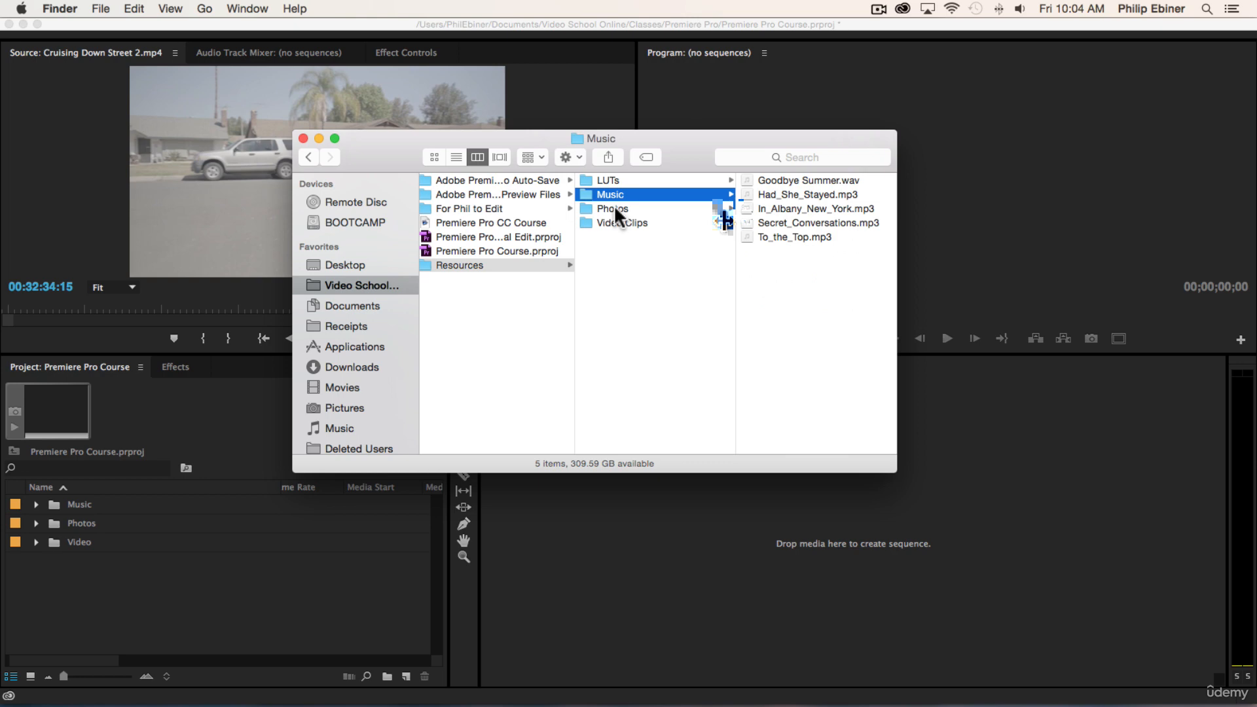
pyautogui.click(702, 226)
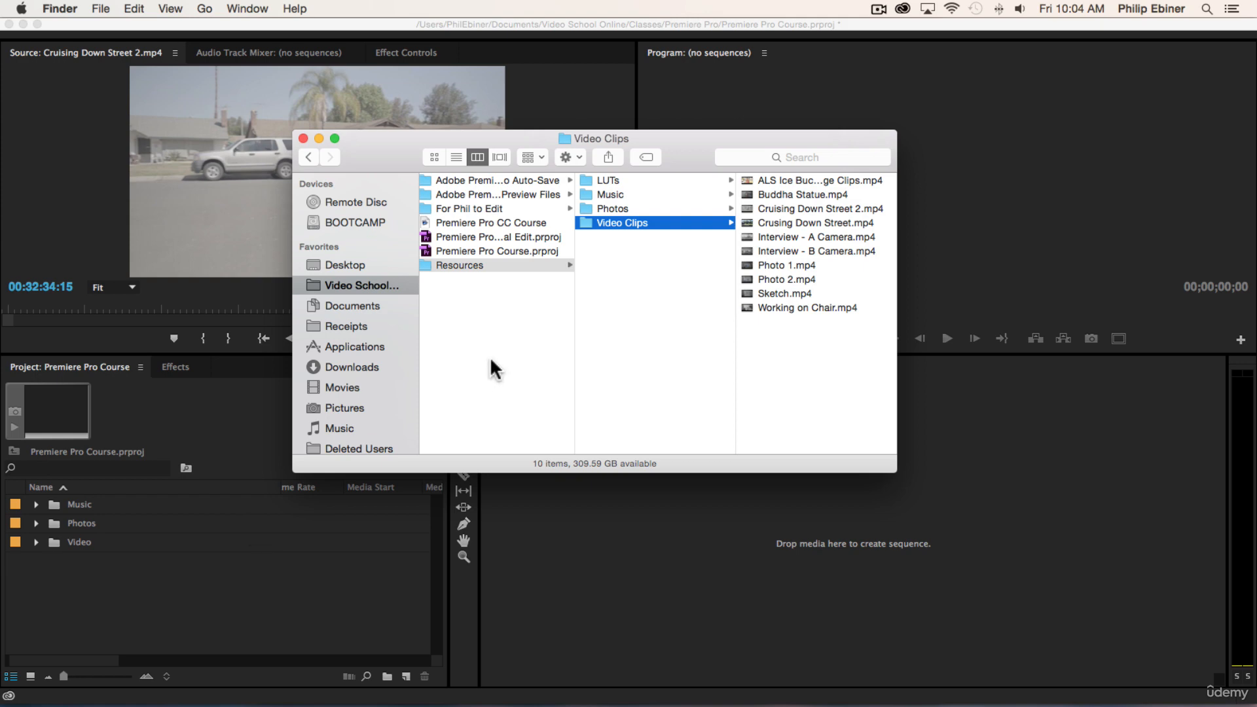
pyautogui.click(616, 262)
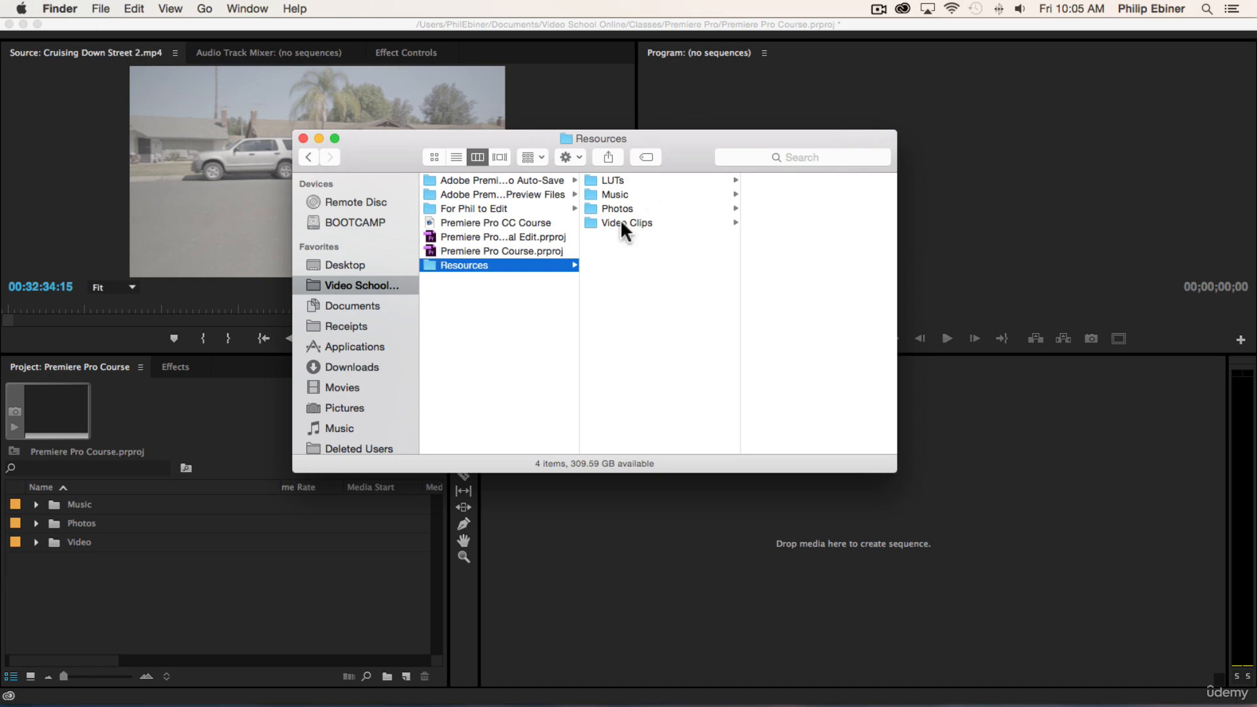
pyautogui.click(34, 488)
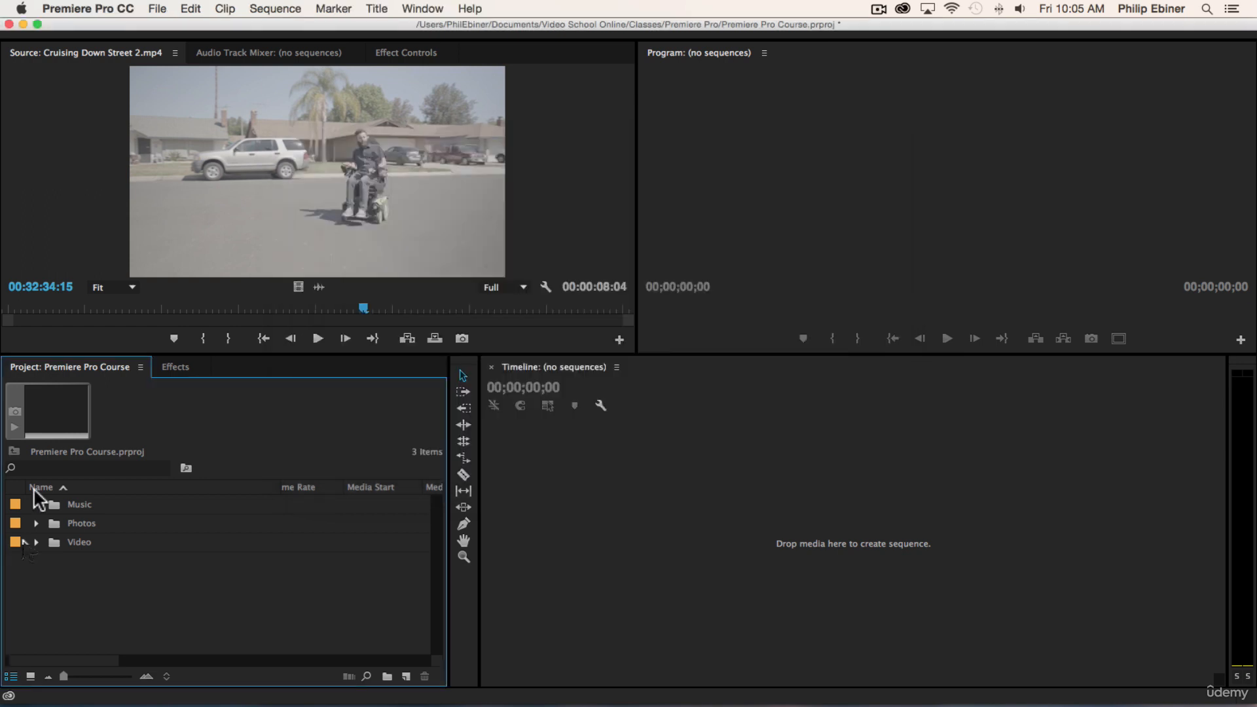
# Open Photo 1.mp4 from the broll bin in the Source monitor and rename it "Photo of" the couple's first names plus "at beach".
pyautogui.click(36, 542)
pyautogui.click(53, 580)
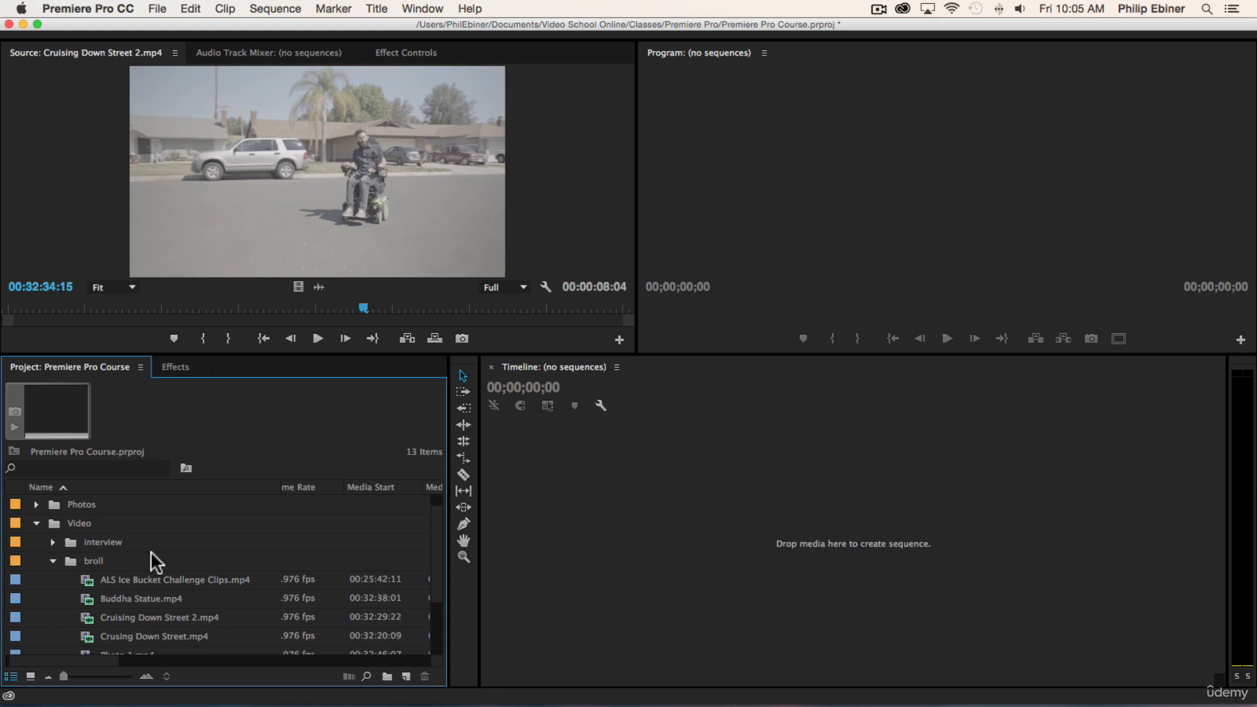
pyautogui.scroll(-3, 95, 586)
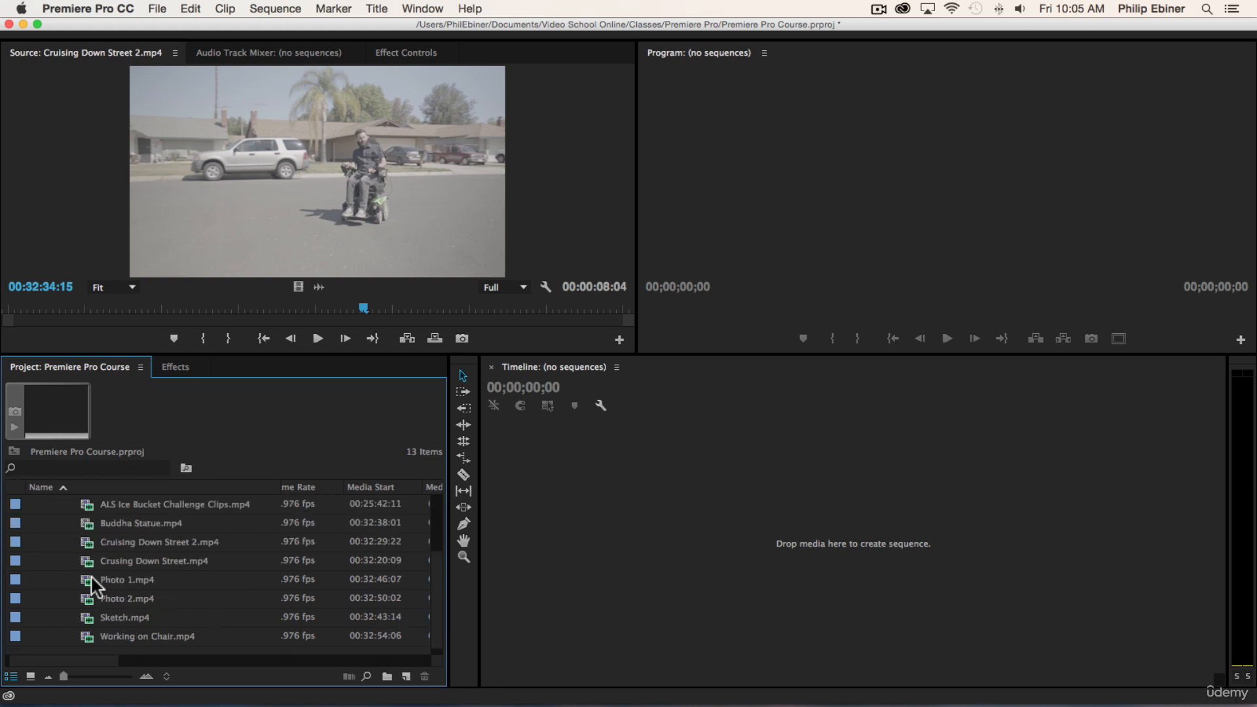
pyautogui.doubleClick(87, 577)
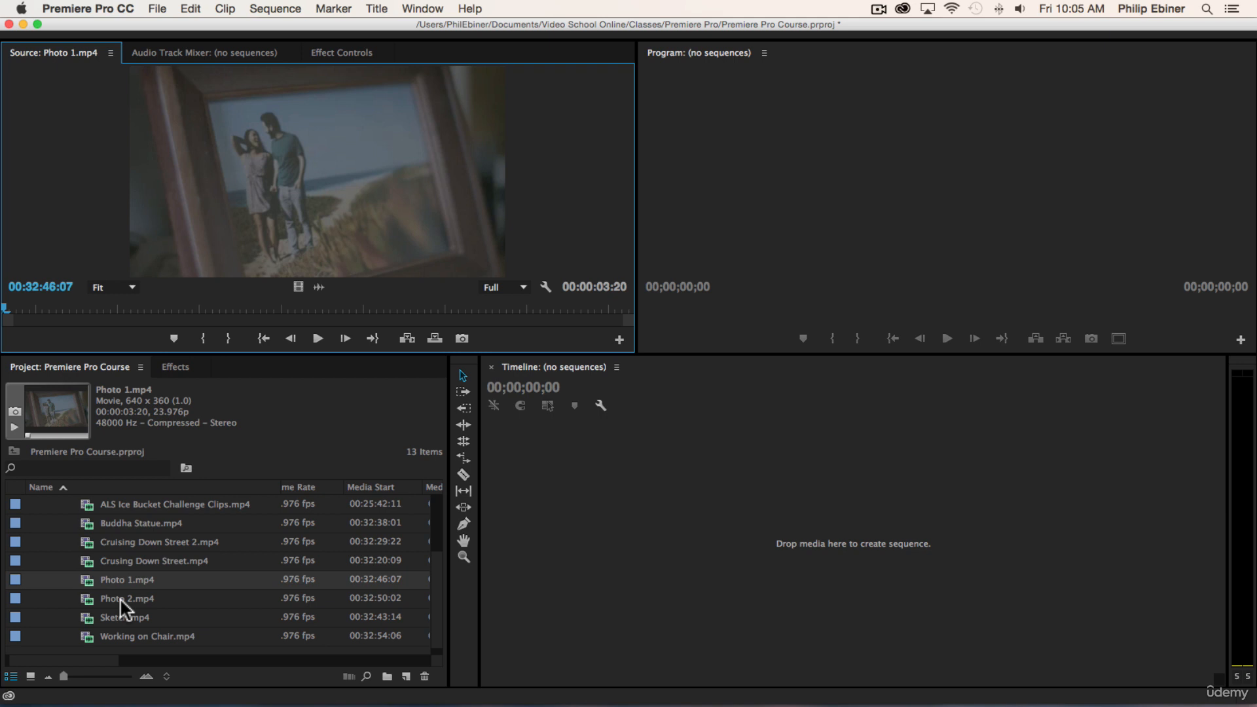
pyautogui.press('Return')
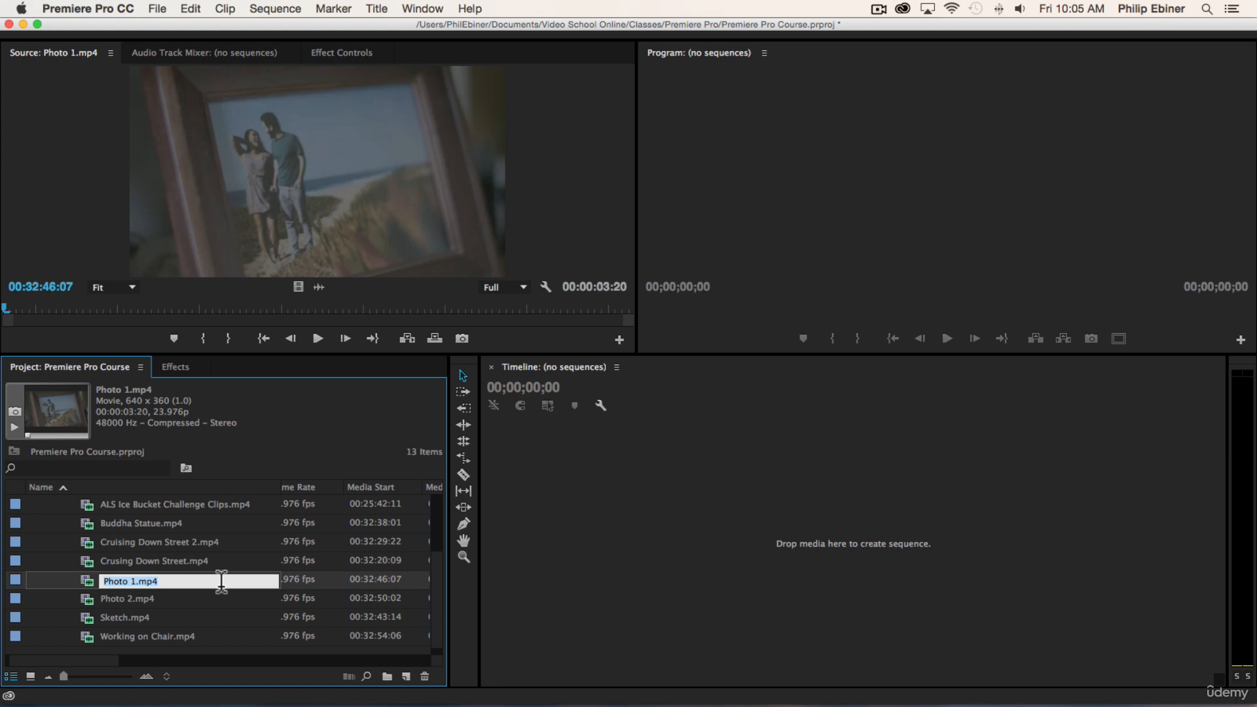
pyautogui.write('Photo of Anthony and Laarne')
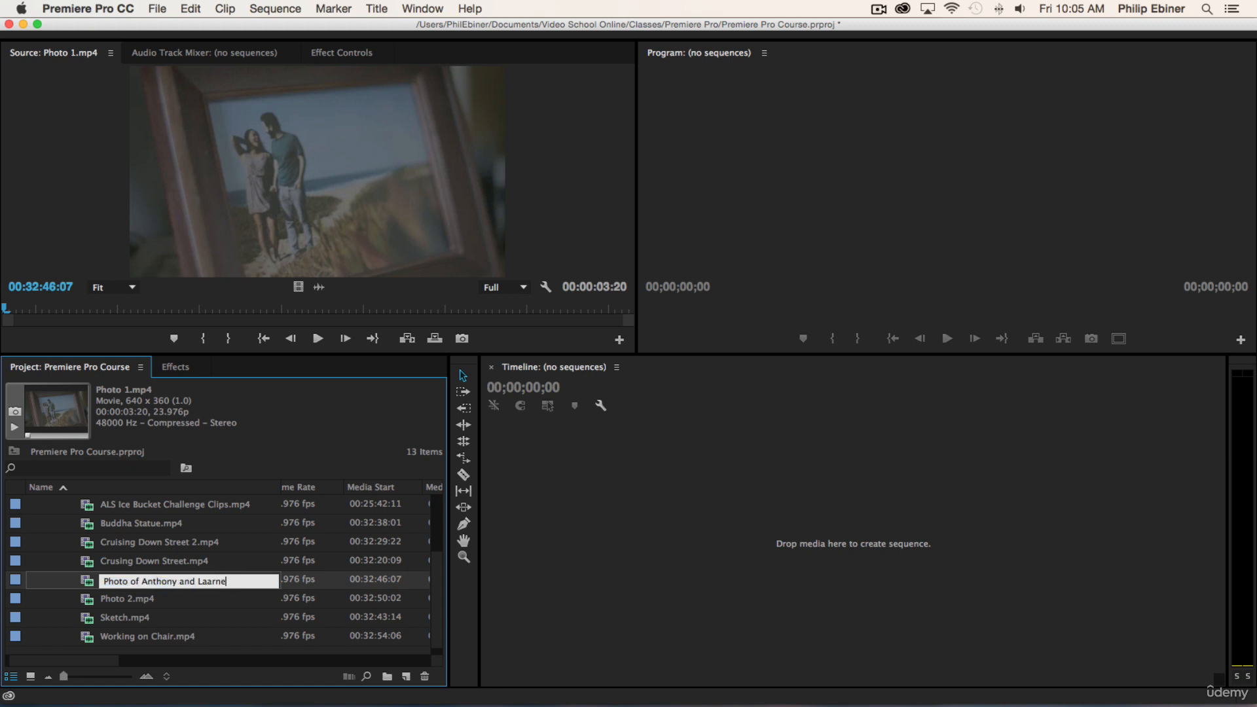
pyautogui.write(' at Beach')
pyautogui.press('Tab')
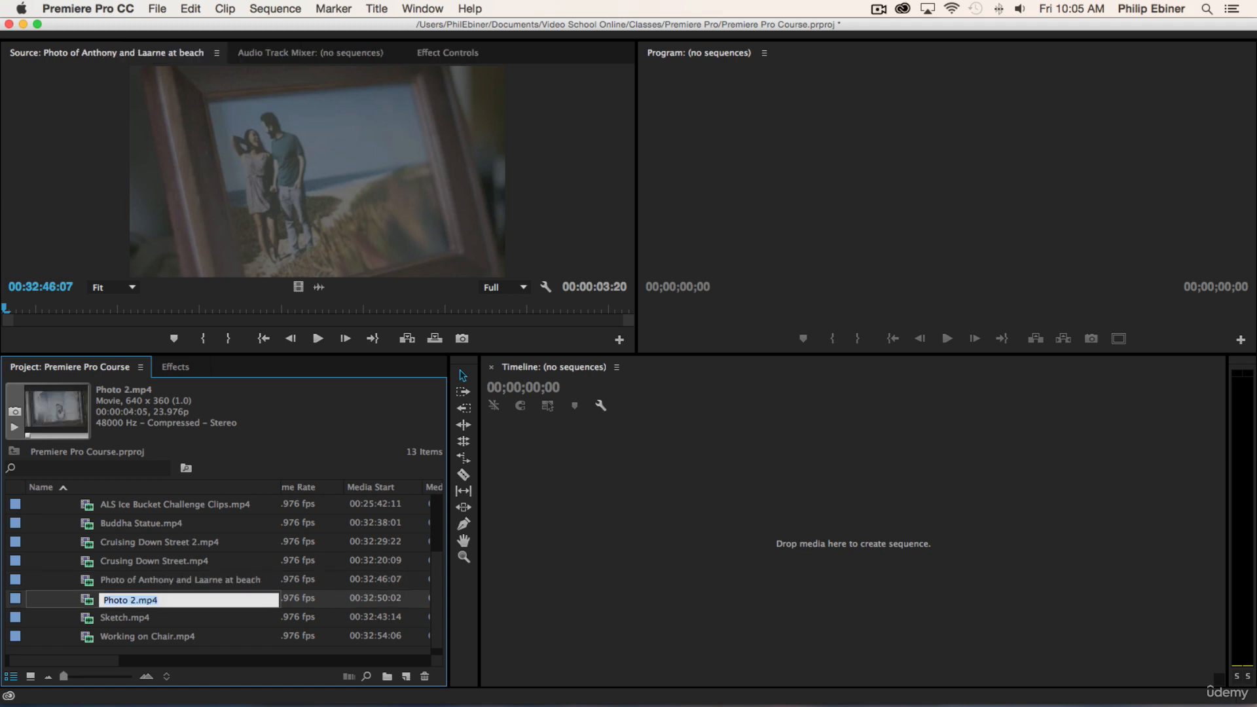
# Open Photo 2.mp4 in the Source monitor and rename it "Photo of" the couple's first names plus "in front of building".
pyautogui.doubleClick(87, 599)
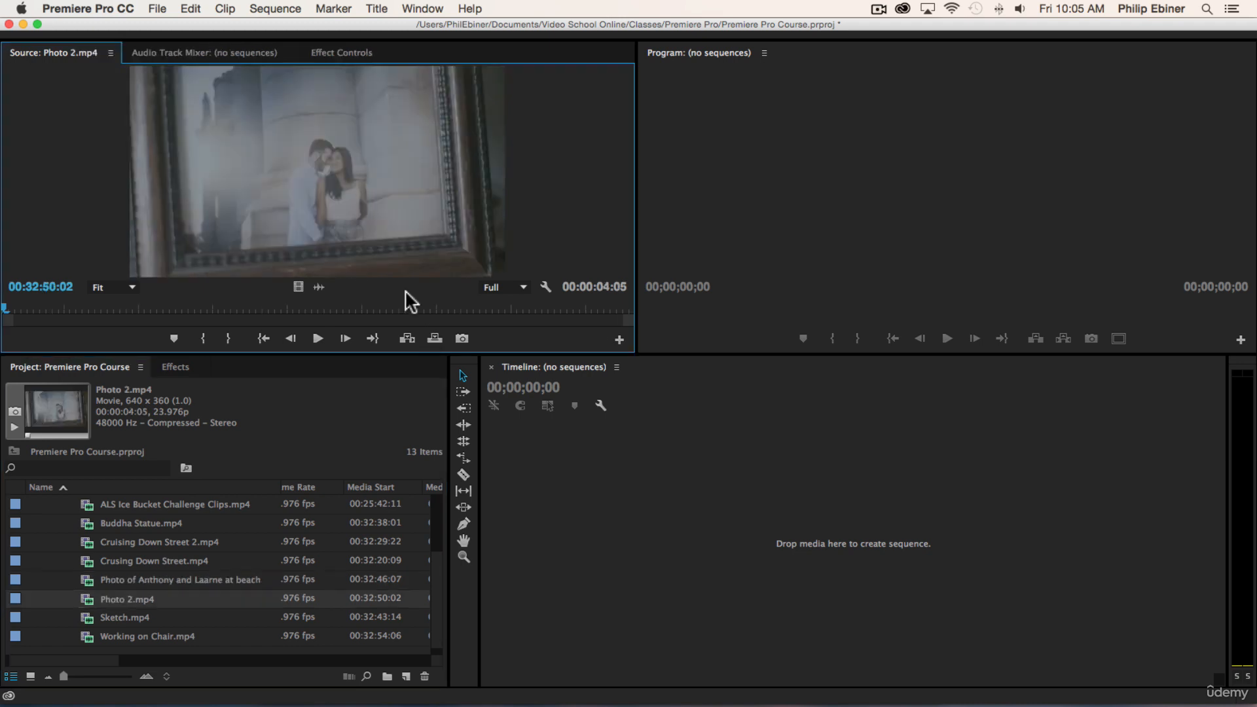
pyautogui.click(118, 598)
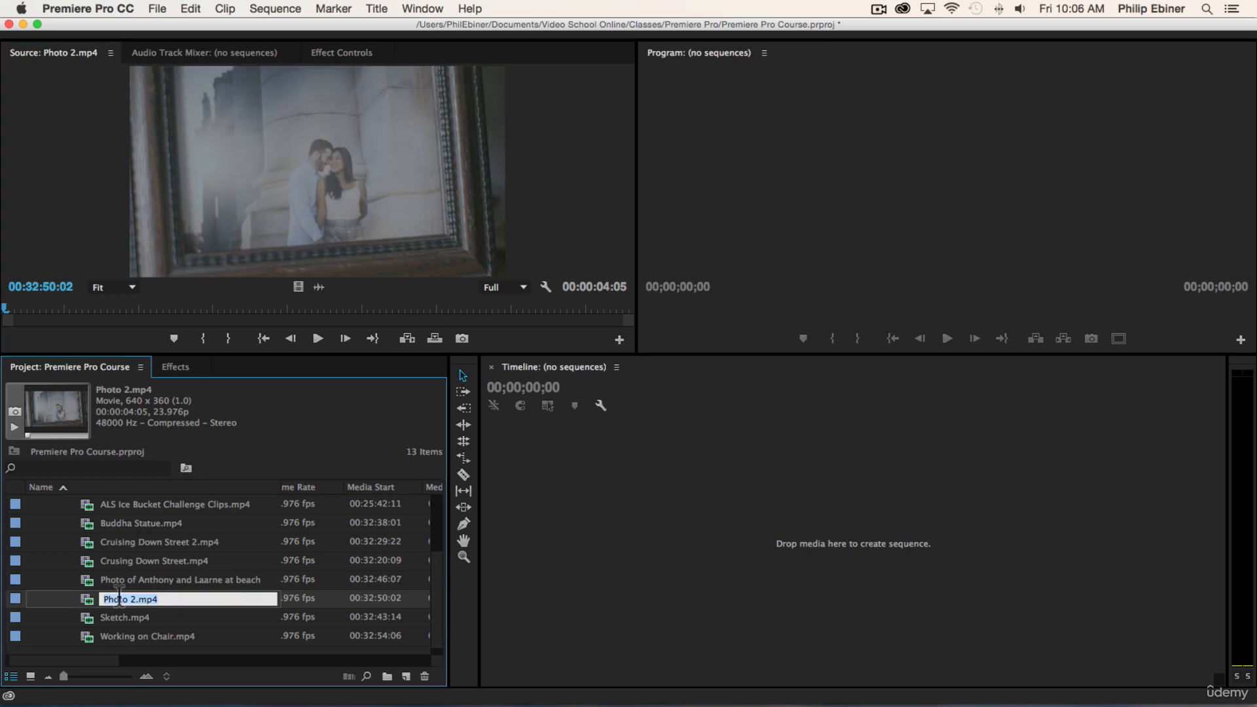
pyautogui.write('Photo of Anthony and Laarne ')
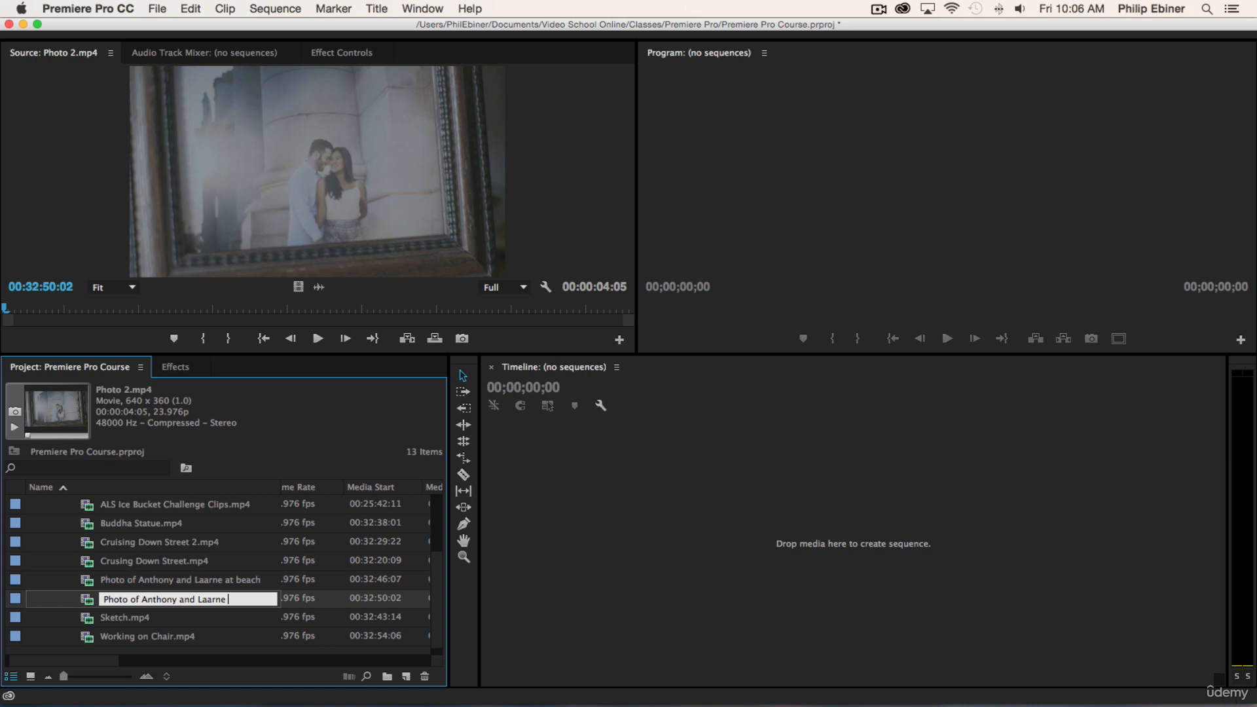
pyautogui.write('in front of buildi')
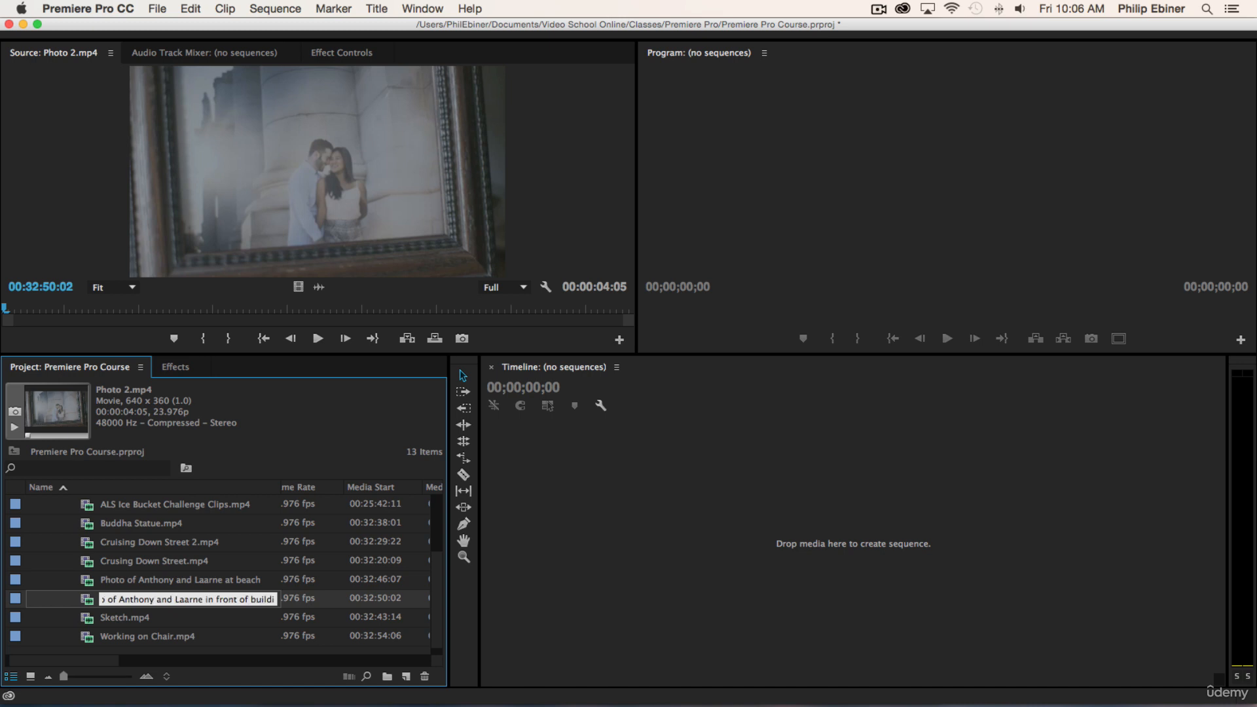
pyautogui.write('ng')
pyautogui.press('Tab')
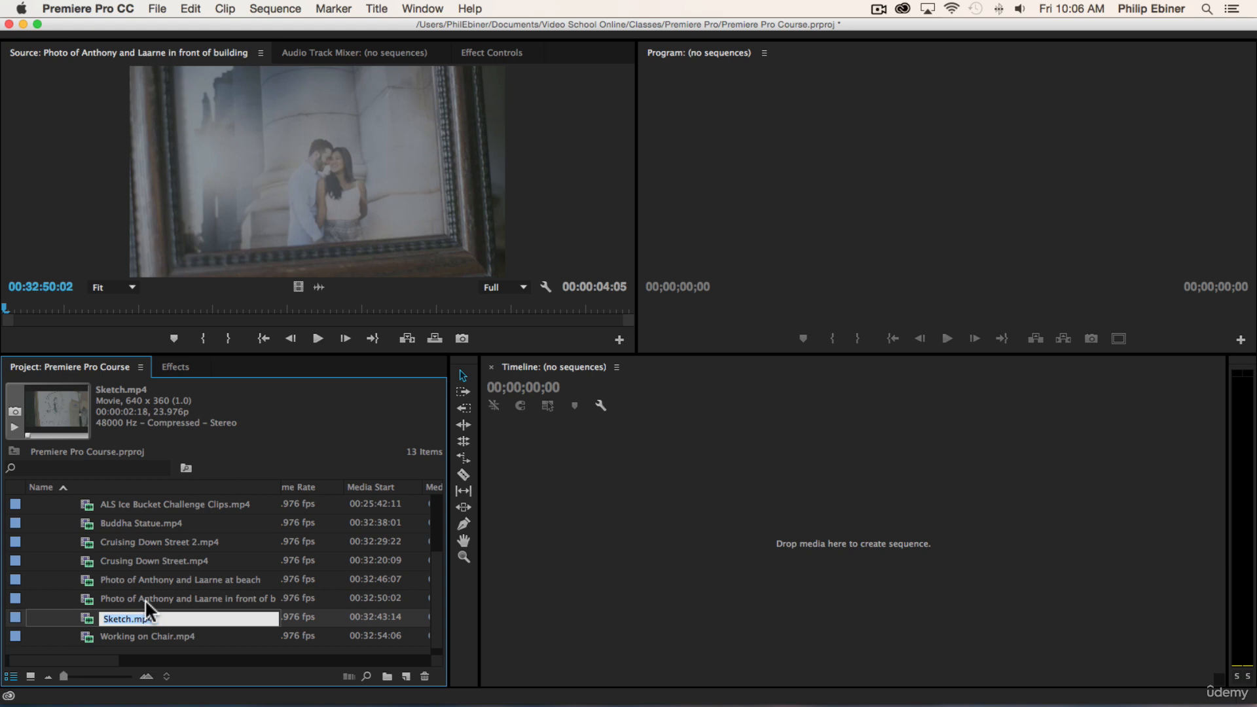
# Look through the broll clips and their metadata columns, such as frame rate, media start and media end.
pyautogui.scroll(1, 144, 599)
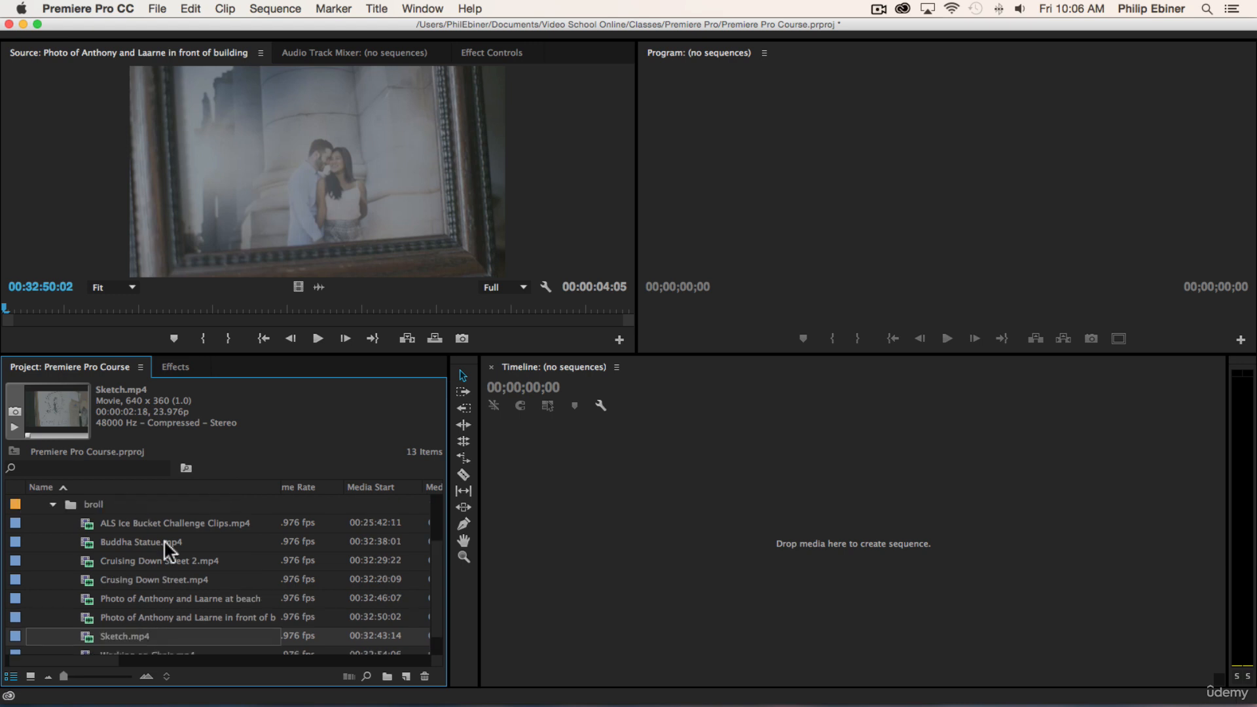
pyautogui.scroll(-1, 59, 608)
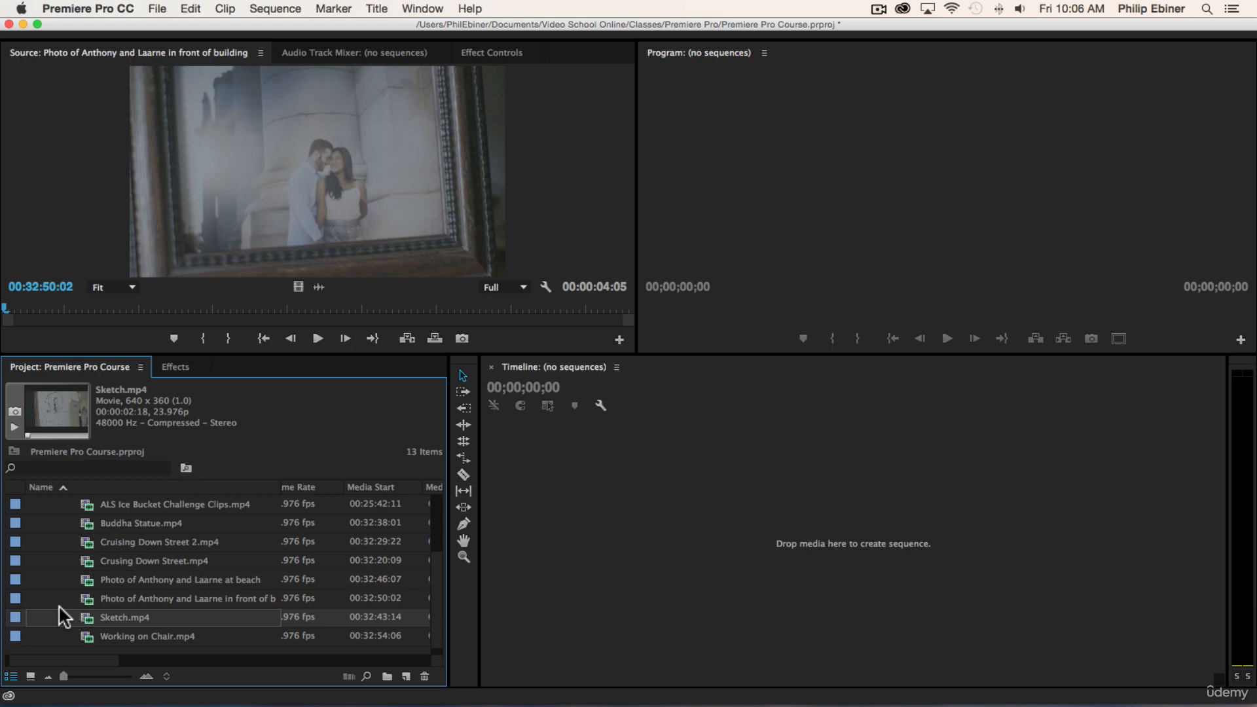
pyautogui.hscroll(2, 239, 519)
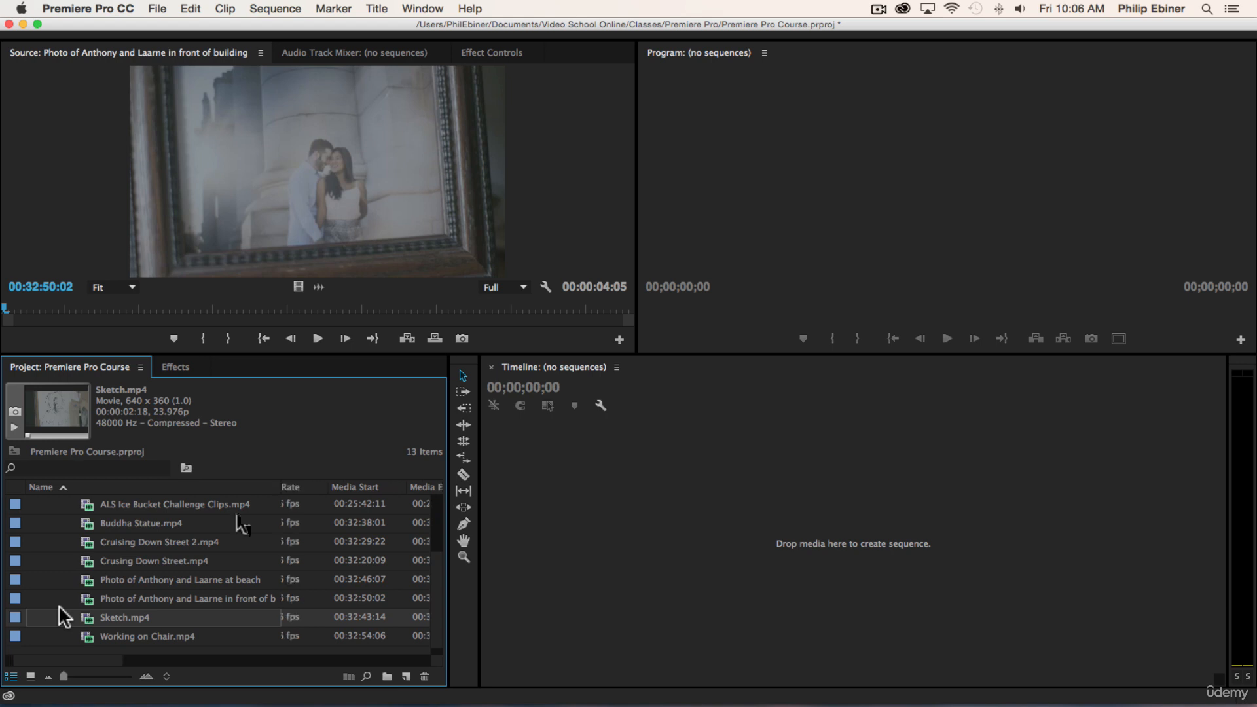
pyautogui.scroll(2, 197, 516)
pyautogui.hscroll(-2, 196, 516)
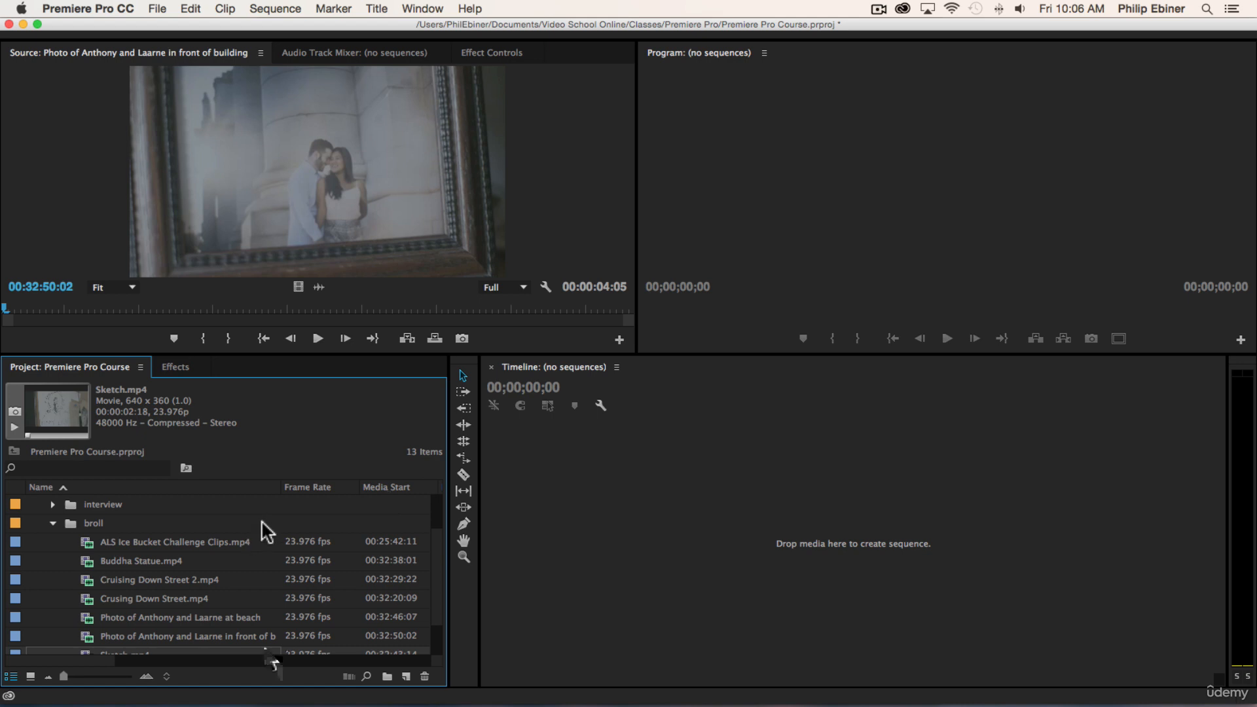
pyautogui.scroll(-2, 288, 603)
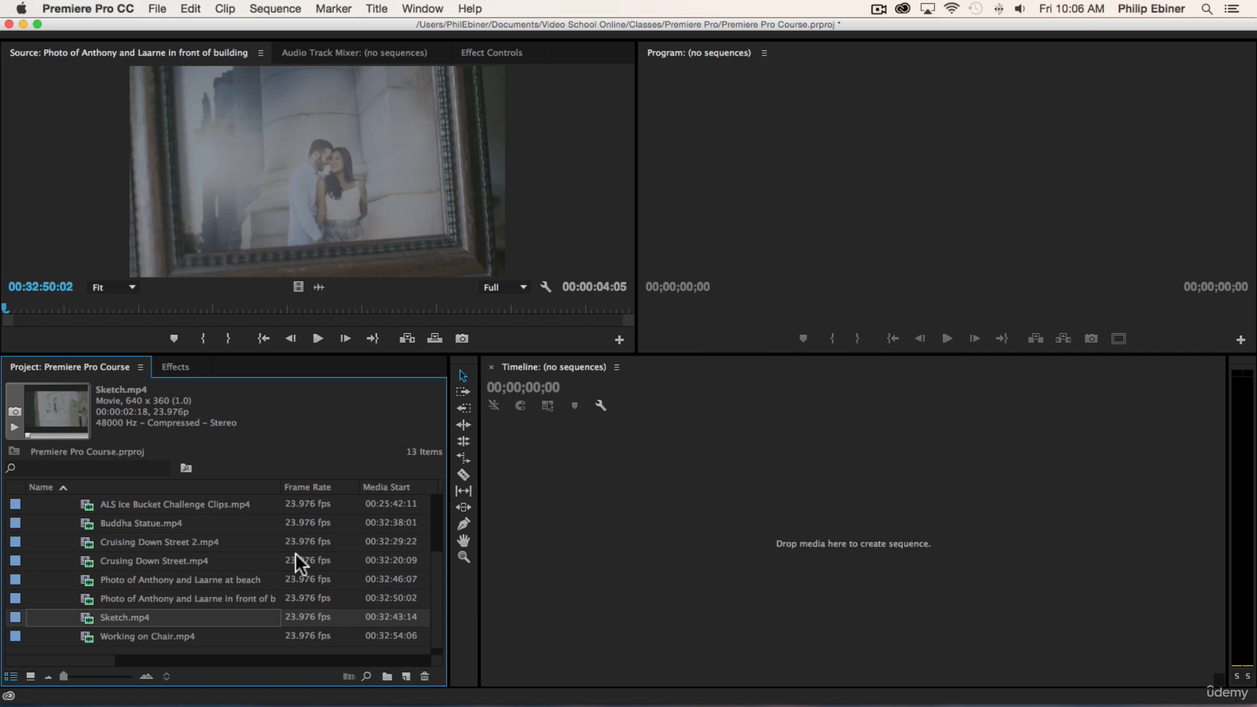
pyautogui.hscroll(3, 295, 552)
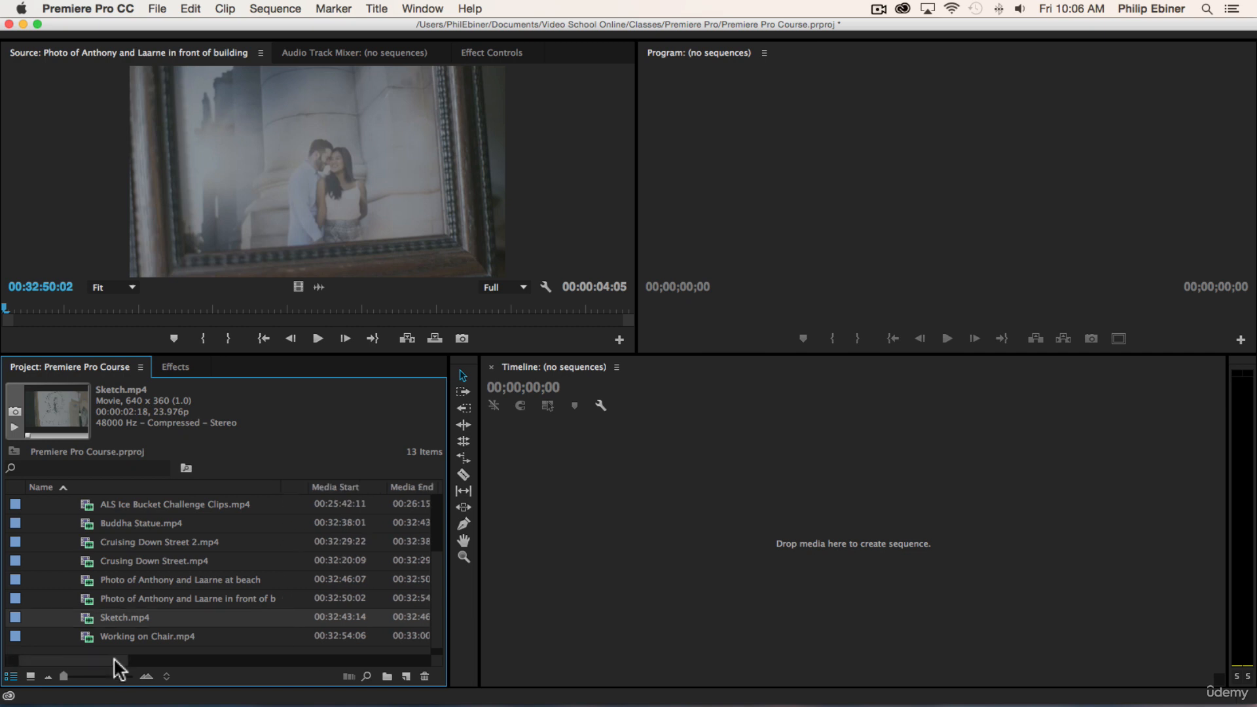
pyautogui.hscroll(2, 112, 657)
pyautogui.moveTo(115, 660)
pyautogui.mouseDown()
pyautogui.moveTo(43, 666)
pyautogui.moveTo(114, 657)
pyautogui.mouseUp()
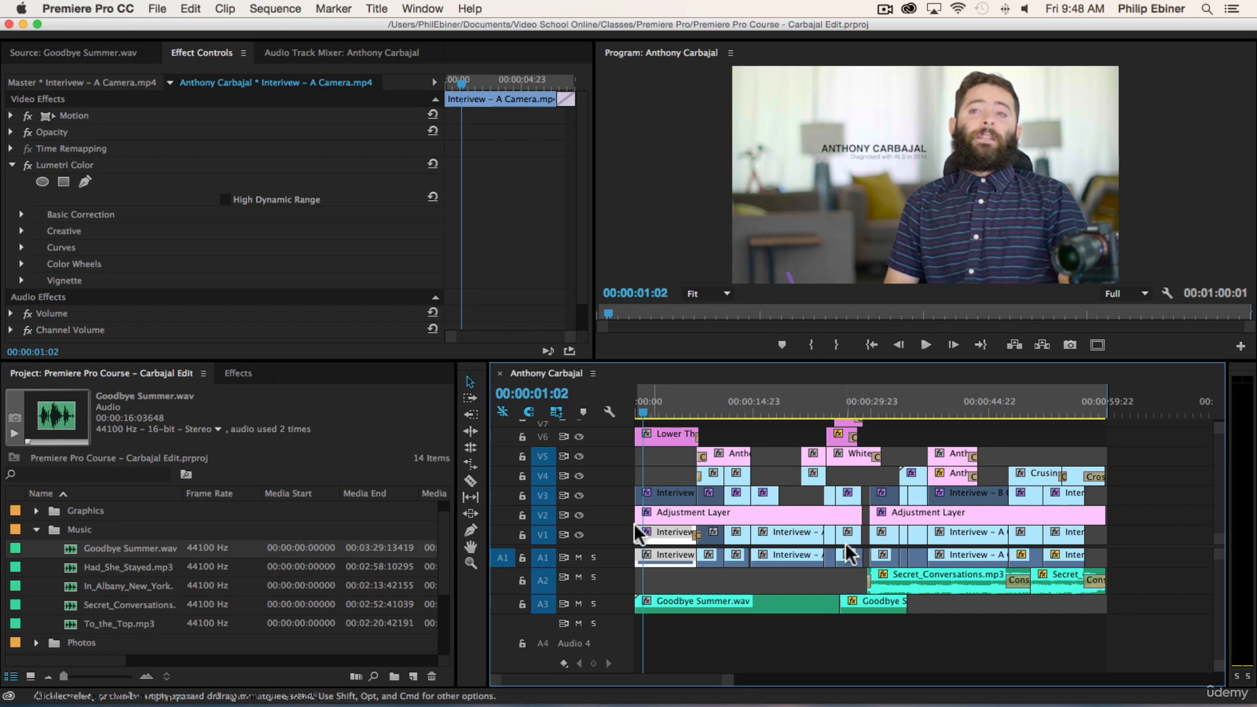
# In the finished edit project, select the interview clip's Lumetri Color effect, view the effect categories, and return to the project's media list.
pyautogui.click(66, 165)
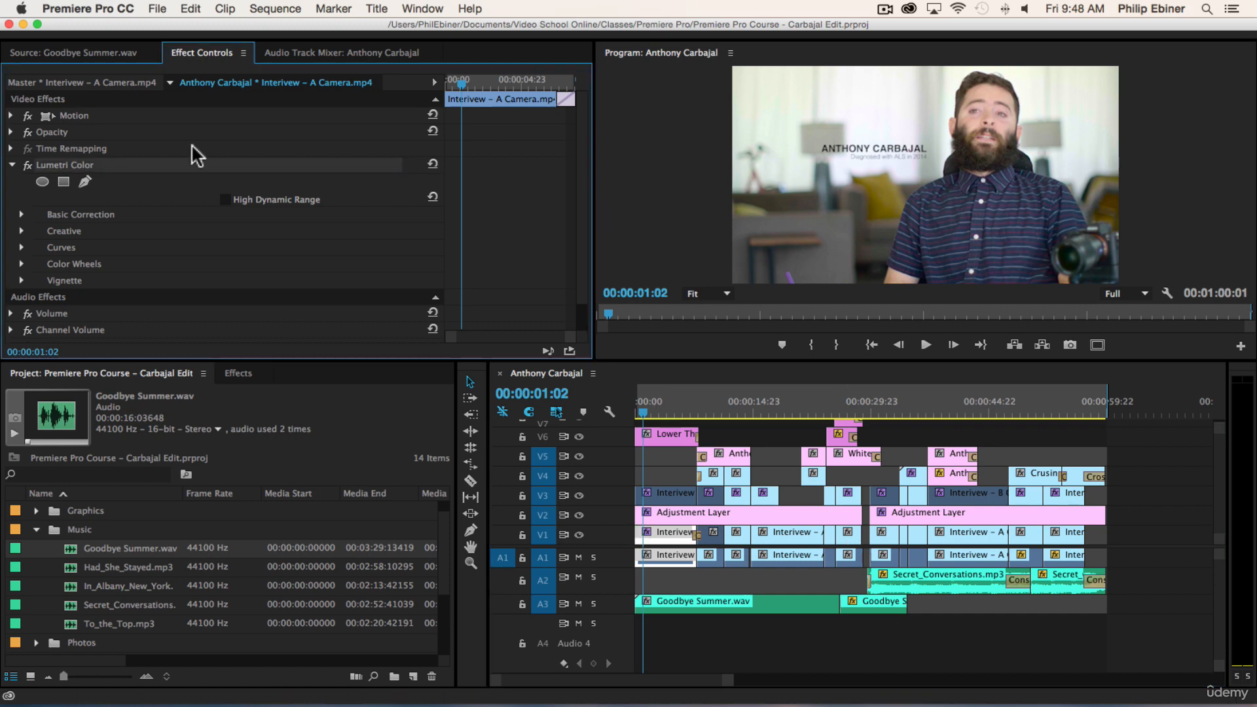
pyautogui.click(237, 374)
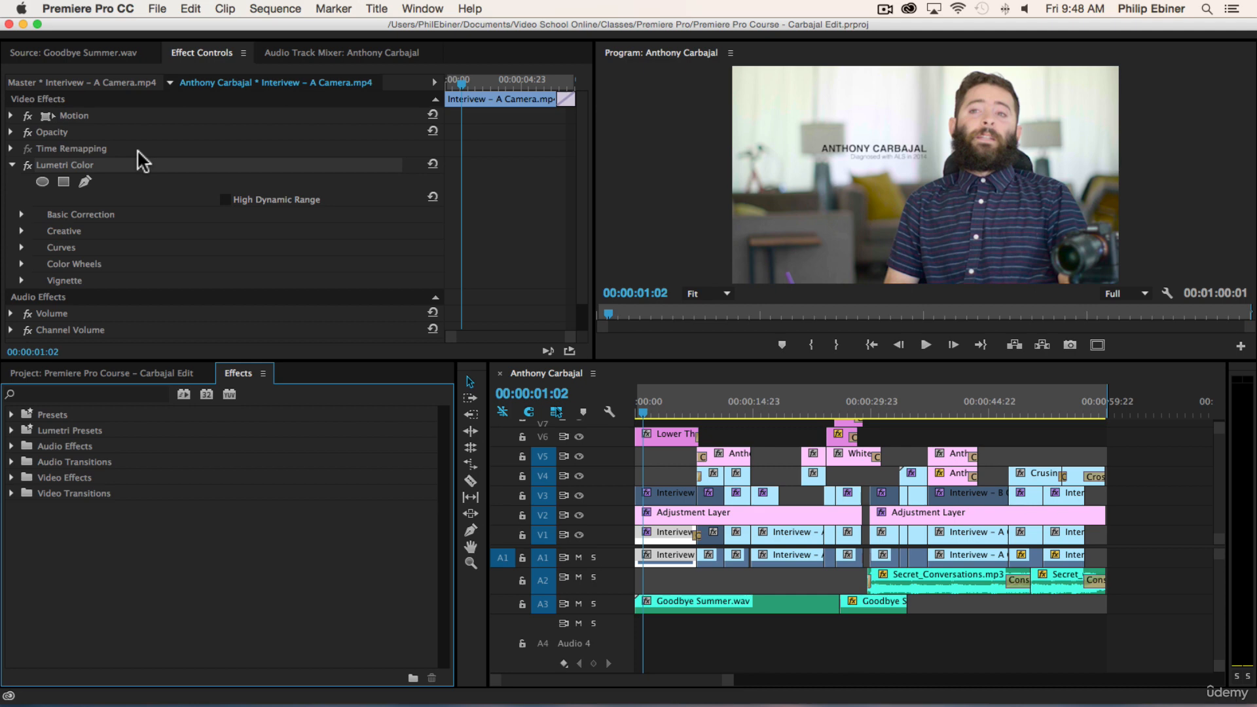
pyautogui.hotkey('shift', '1')
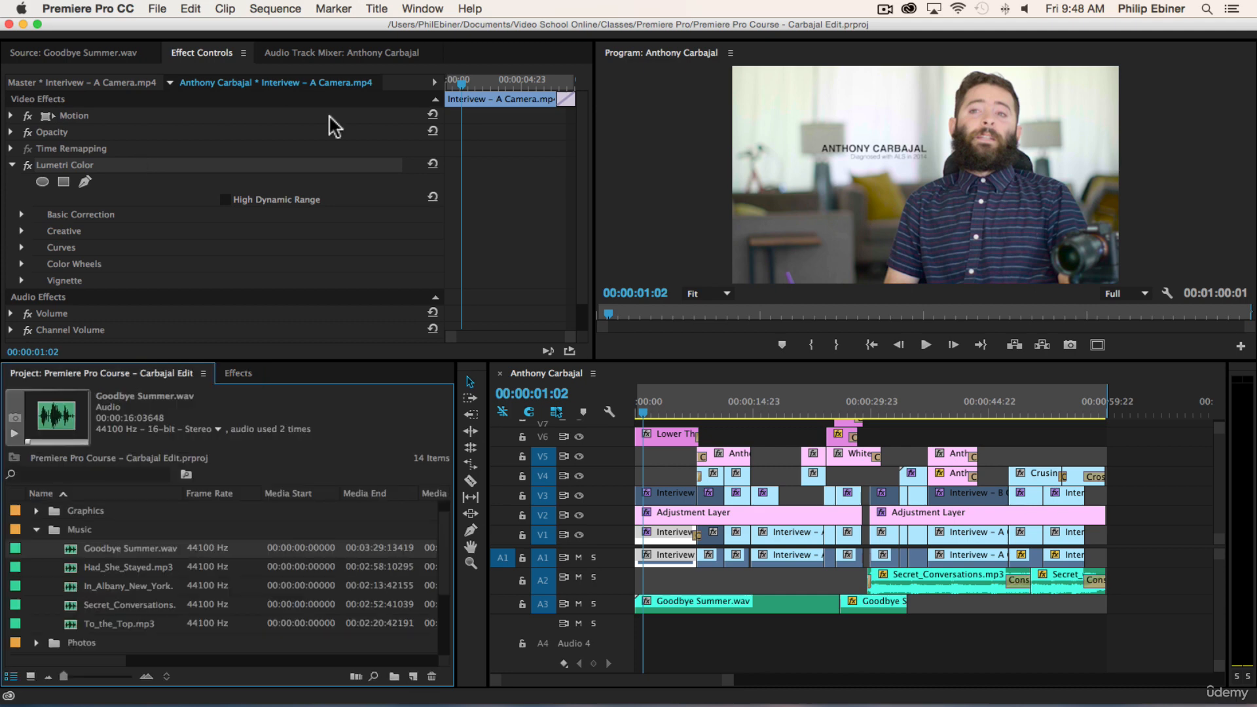
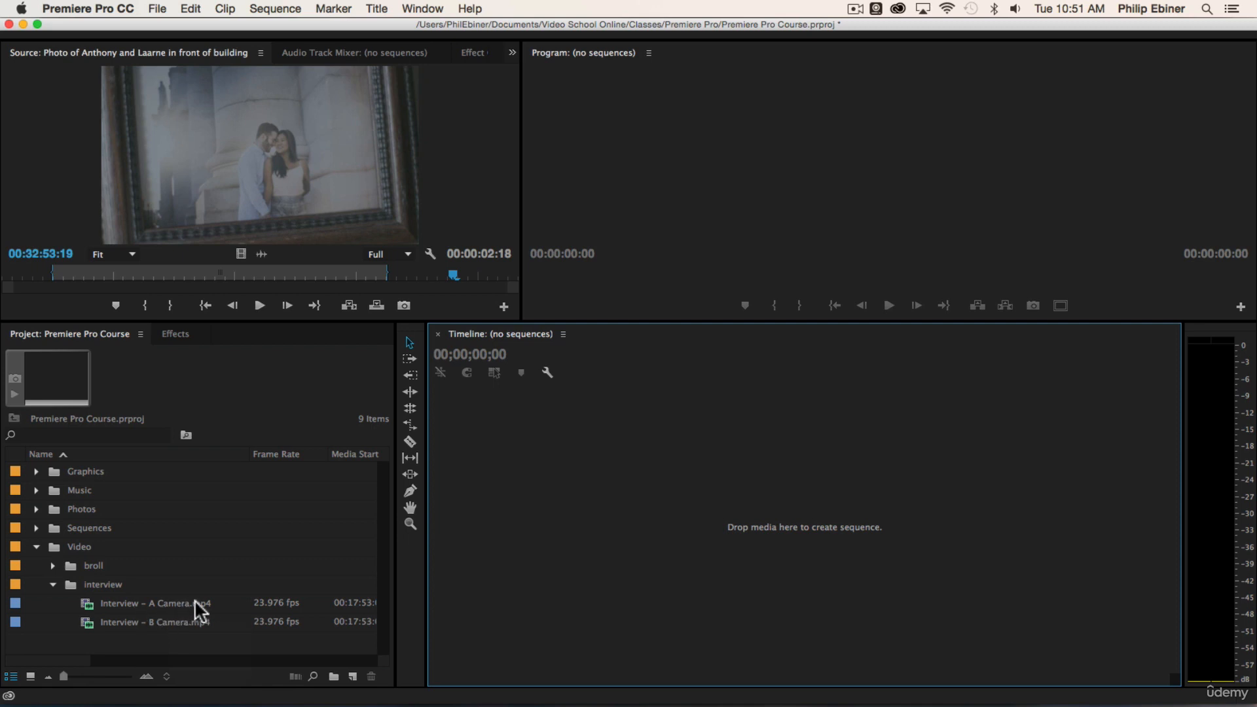
# Create a sequence from the Interview - A Camera.mp4 clip in the interview bin.
pyautogui.click(52, 565)
pyautogui.scroll(-5, 219, 547)
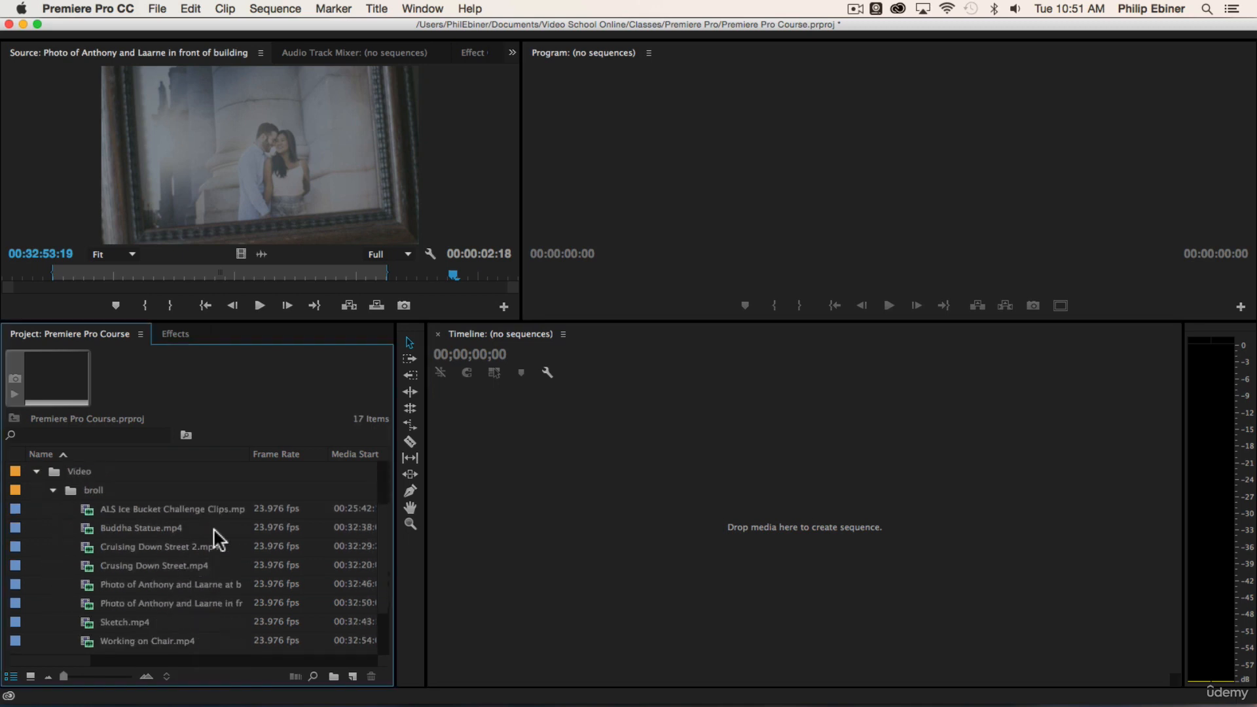
pyautogui.scroll(-3, 213, 527)
pyautogui.scroll(3, 285, 489)
pyautogui.scroll(-2, 319, 534)
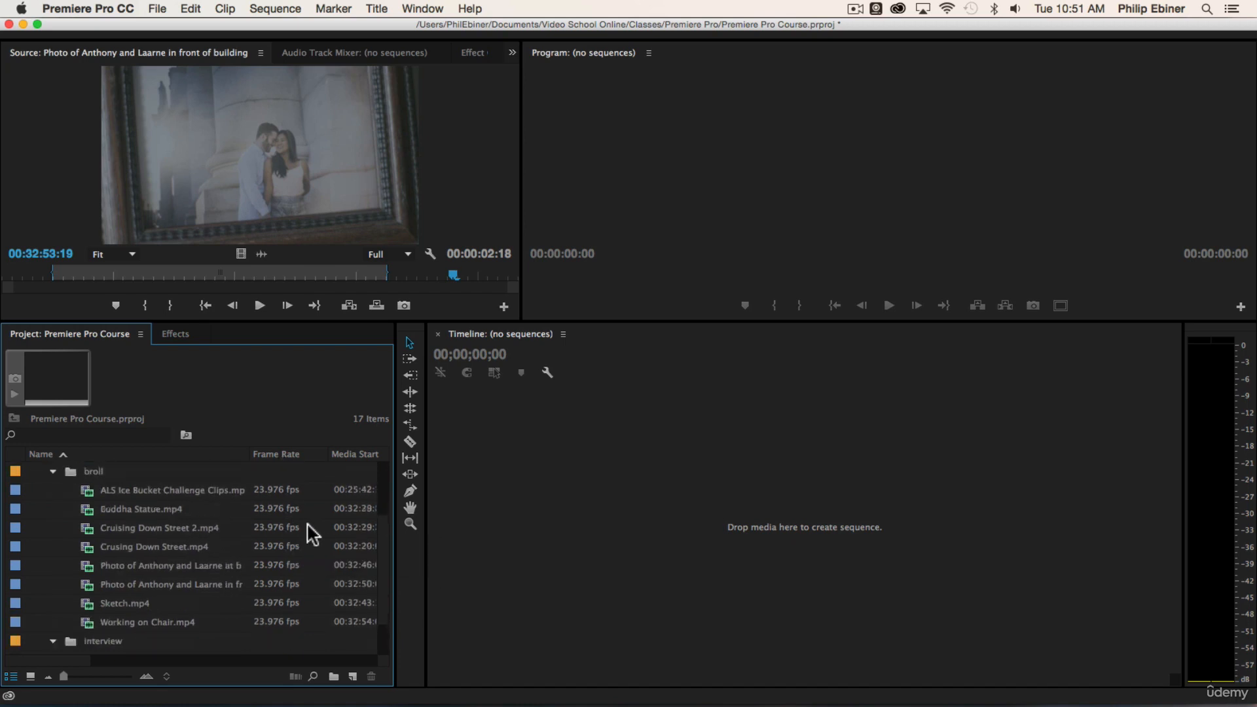
pyautogui.scroll(-1, 289, 516)
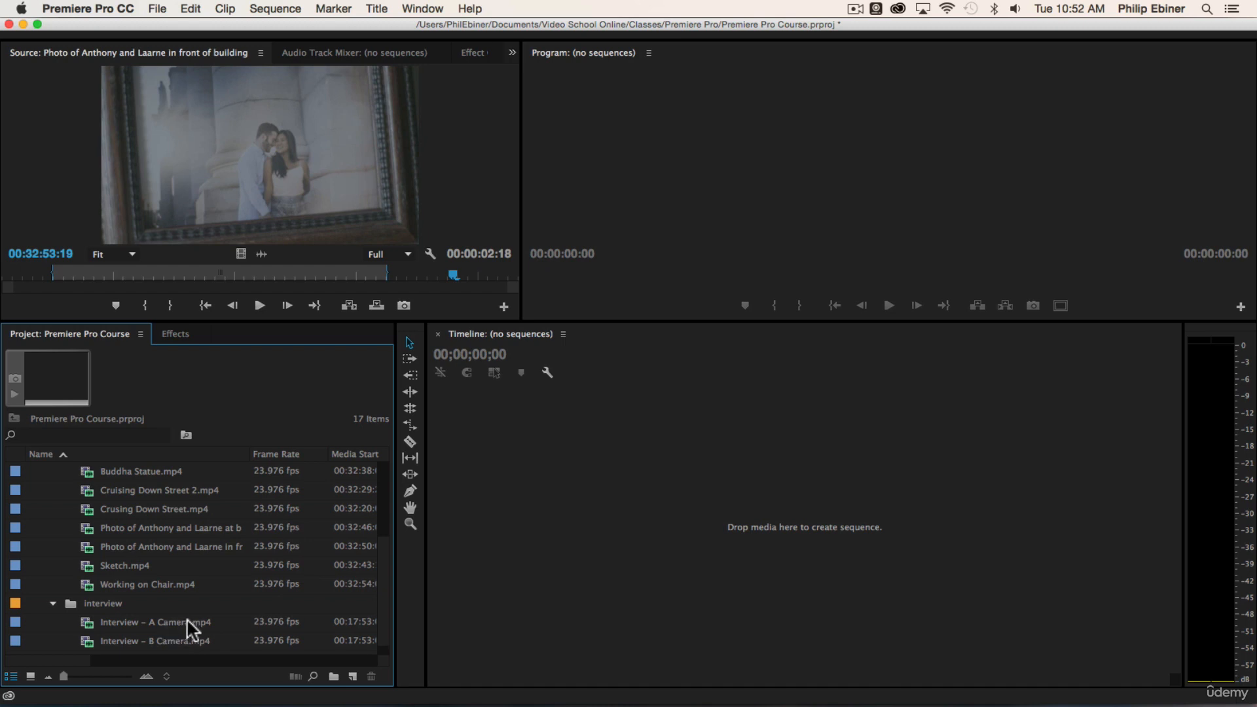
pyautogui.moveTo(117, 622); pyautogui.dragTo(354, 681)
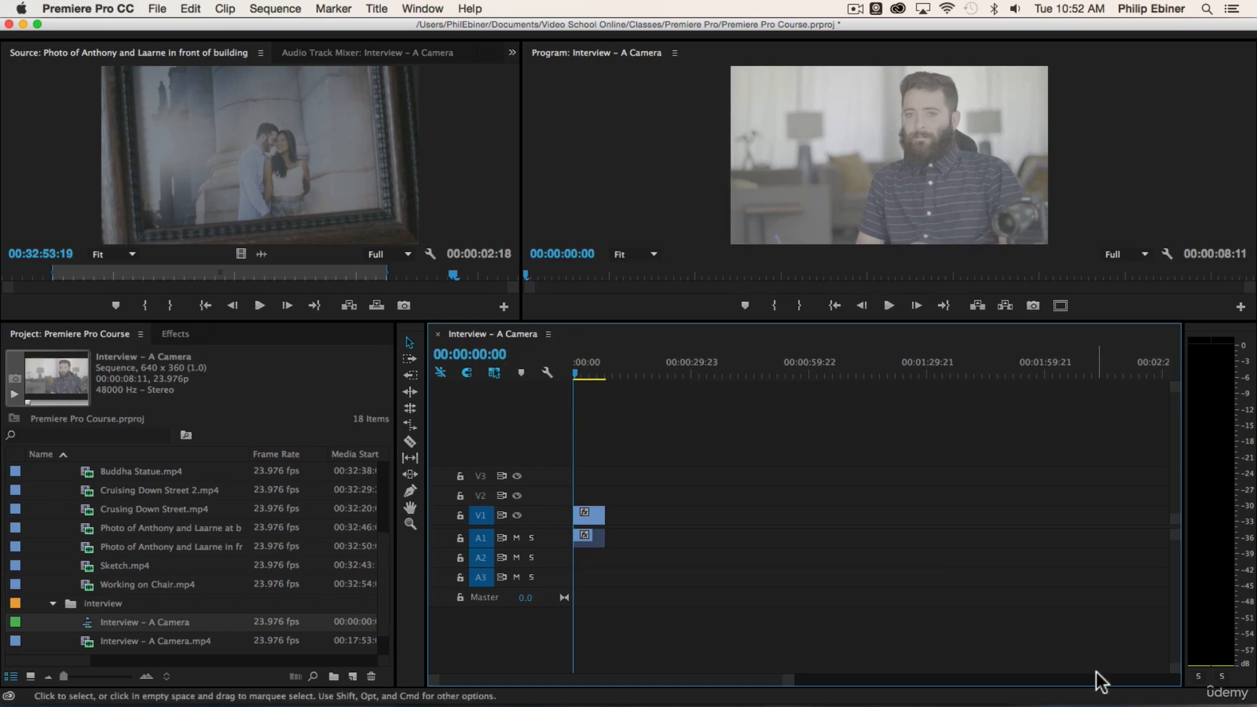
# Review the Interview - A Camera sequence's settings and close them without changing anything.
pyautogui.click(665, 592)
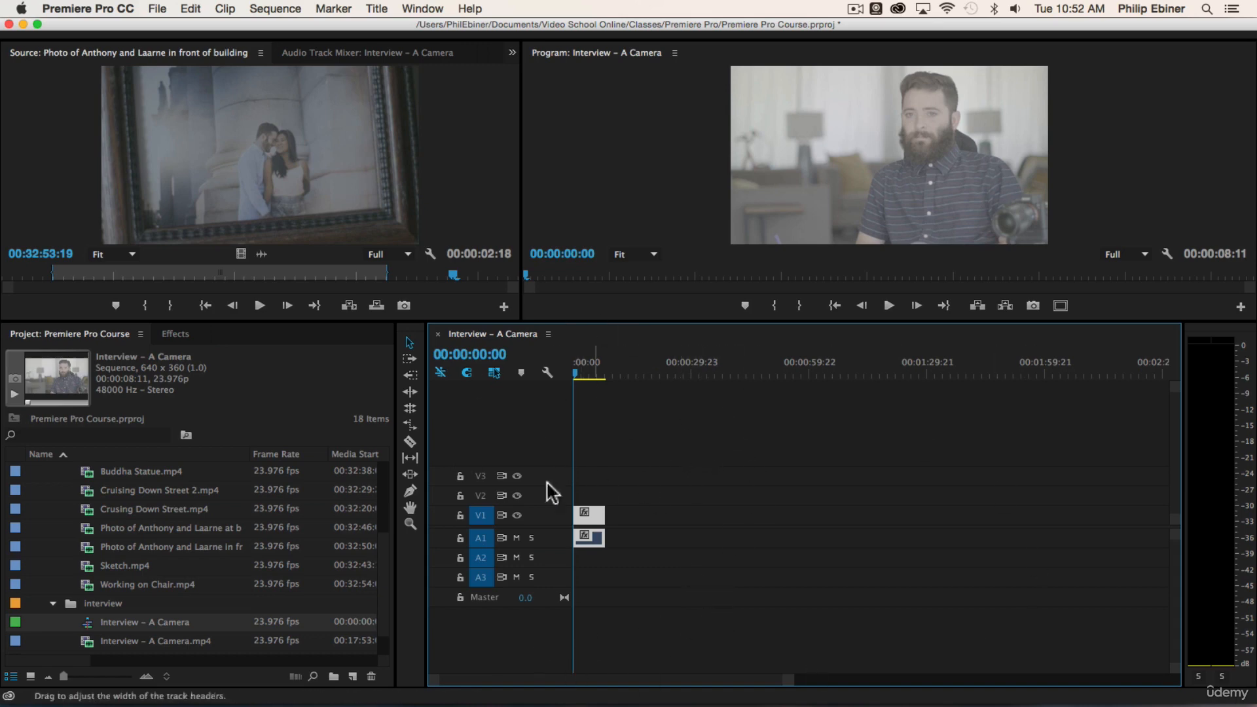
pyautogui.click(283, 10)
pyautogui.click(279, 29)
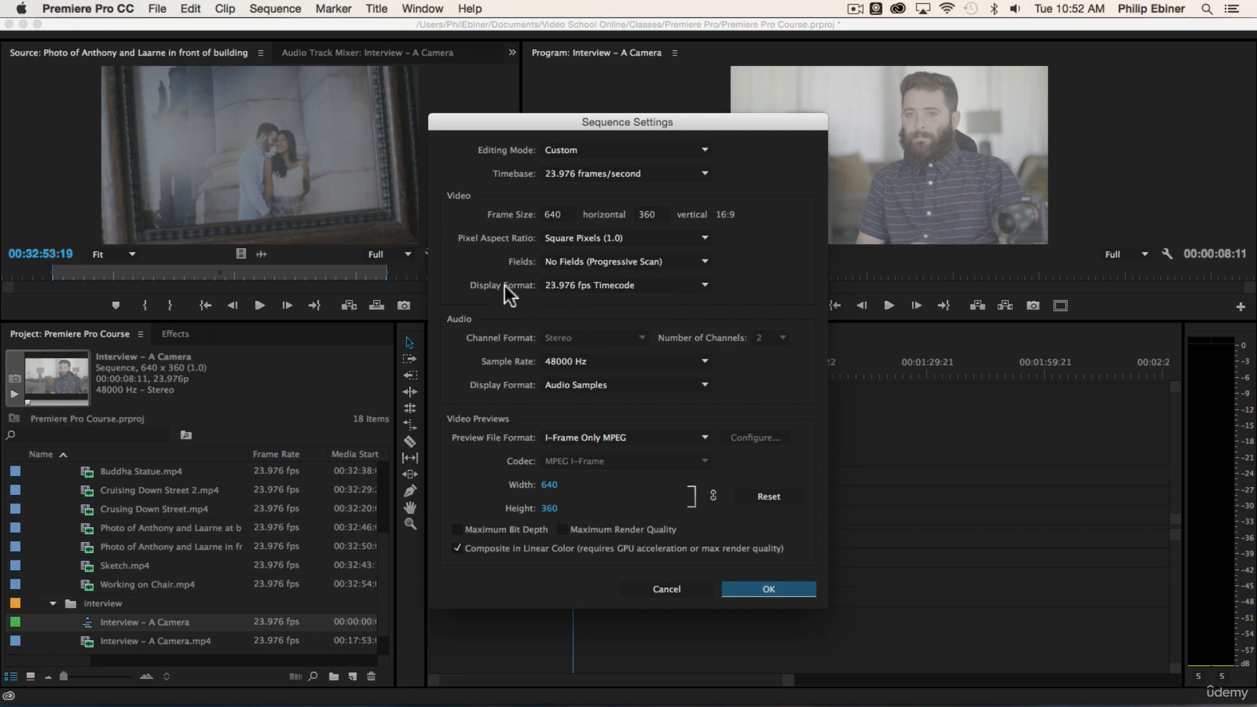
pyautogui.click(674, 589)
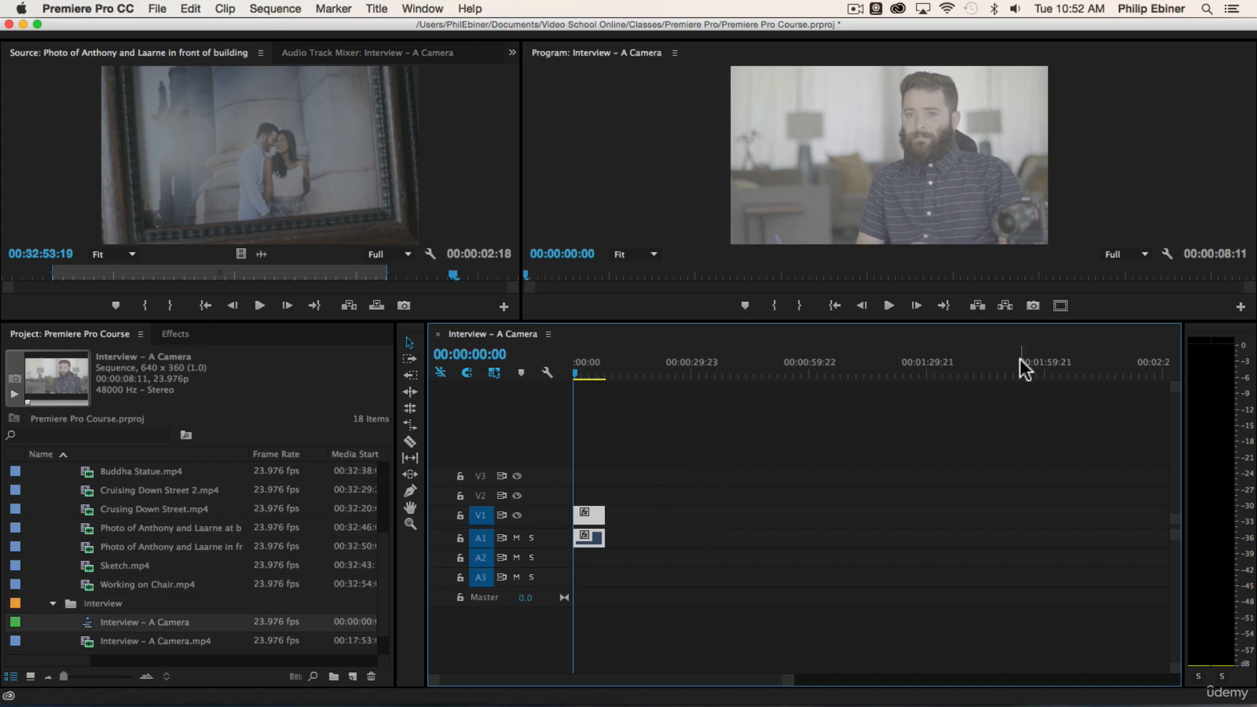
pyautogui.press('super+s')
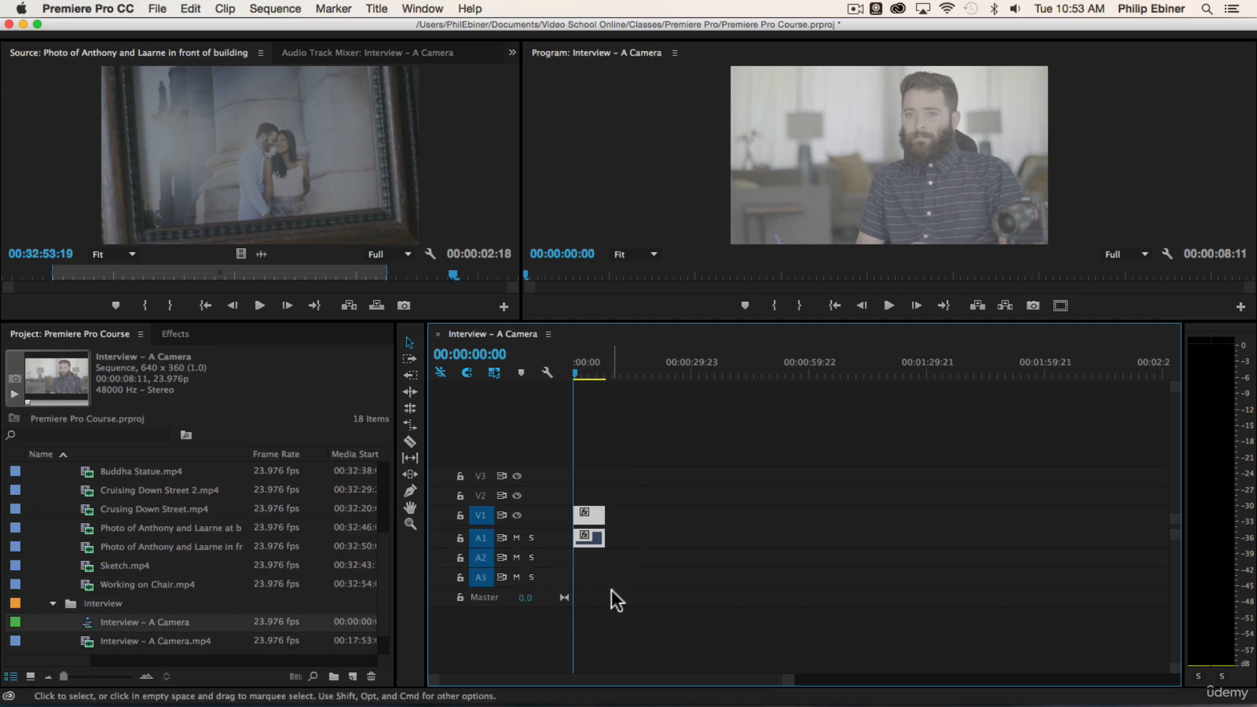
# Move the interview clip's video to track V2 and its audio to A2, and scrub the playhead to 00:00:04:14.
pyautogui.moveTo(585, 517); pyautogui.dragTo(594, 561)
pyautogui.moveTo(584, 493)
pyautogui.mouseDown()
pyautogui.moveTo(585, 477)
pyautogui.moveTo(587, 501)
pyautogui.moveTo(720, 501)
pyautogui.moveTo(580, 496)
pyautogui.mouseUp()
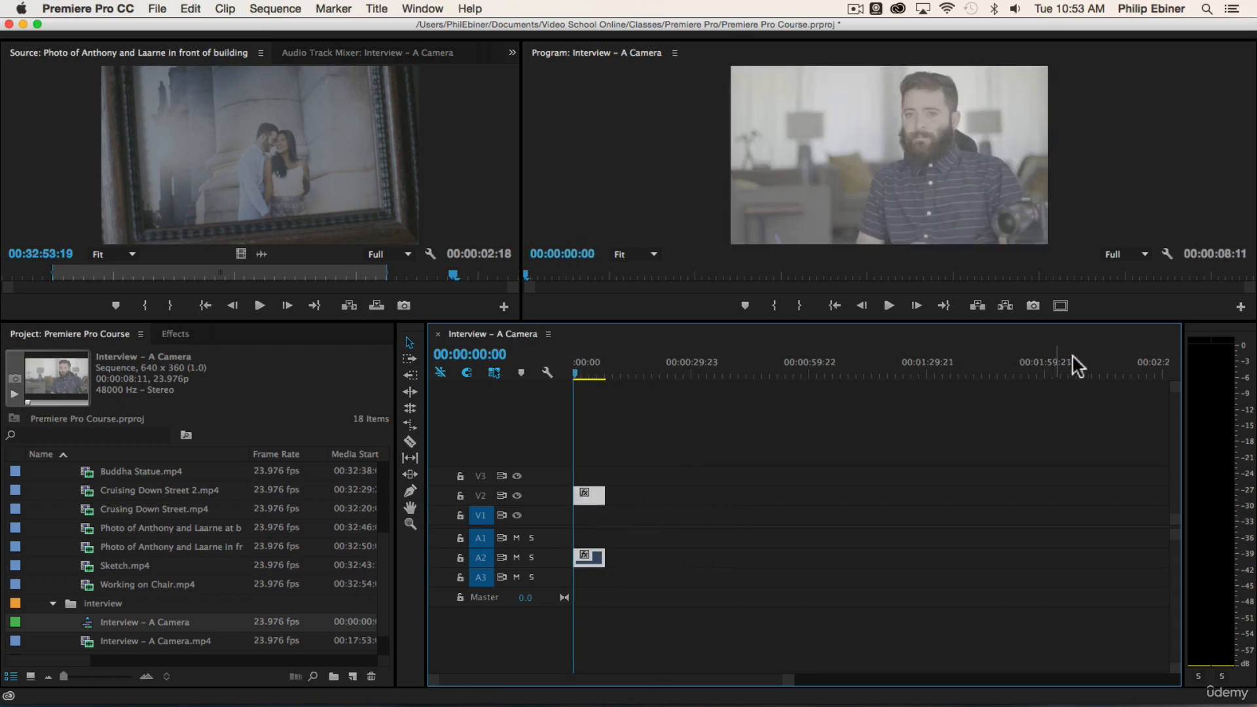
pyautogui.click(576, 372)
pyautogui.moveTo(578, 372); pyautogui.dragTo(591, 373)
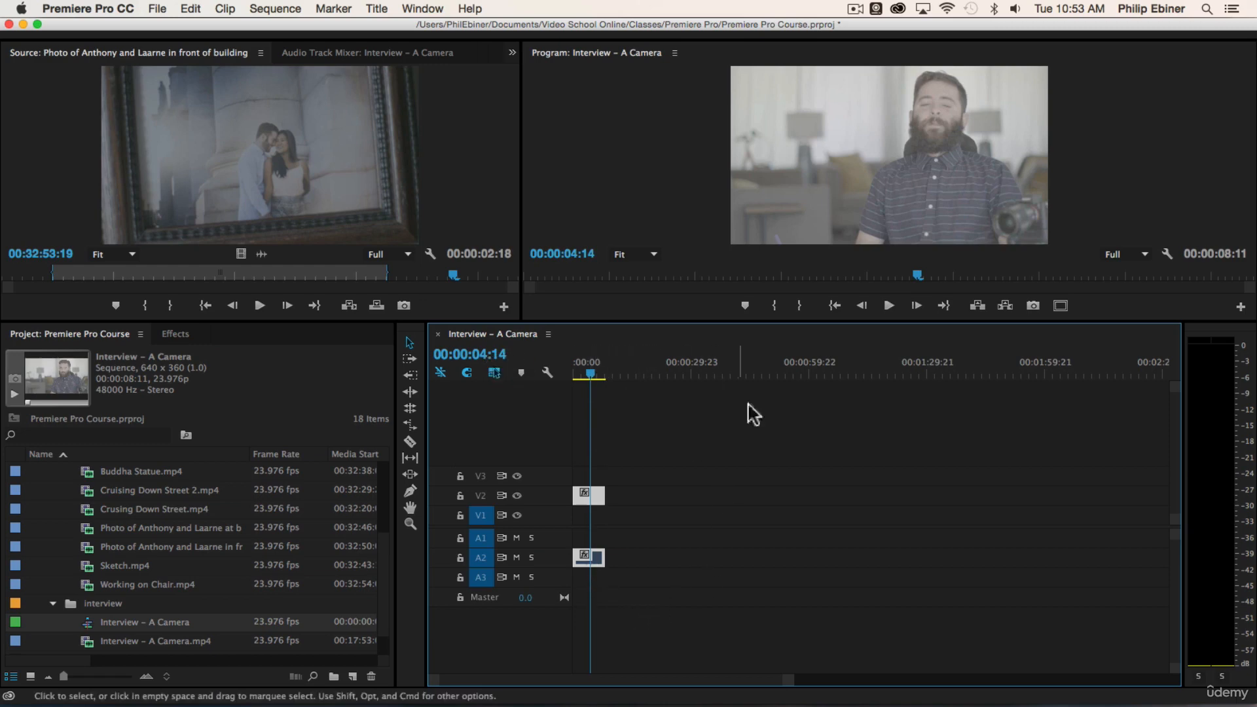
# Return the interview clip's video to track V1 and its audio to track A1.
pyautogui.moveTo(663, 682); pyautogui.dragTo(587, 682)
pyautogui.moveTo(791, 681)
pyautogui.mouseDown()
pyautogui.moveTo(671, 677)
pyautogui.moveTo(841, 682)
pyautogui.moveTo(803, 681)
pyautogui.mouseUp()
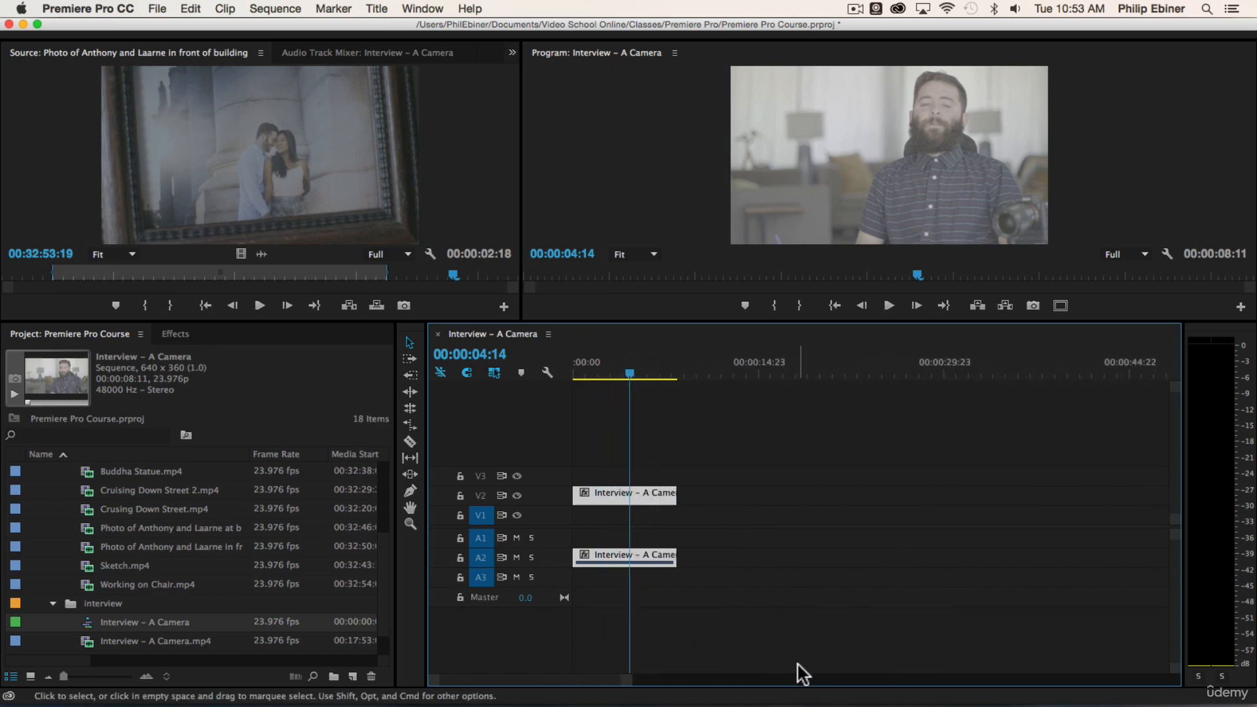
pyautogui.press('-')
pyautogui.press('=')
pyautogui.press('=')
pyautogui.press('=')
pyautogui.press('-')
pyautogui.press('-')
pyautogui.press('=')
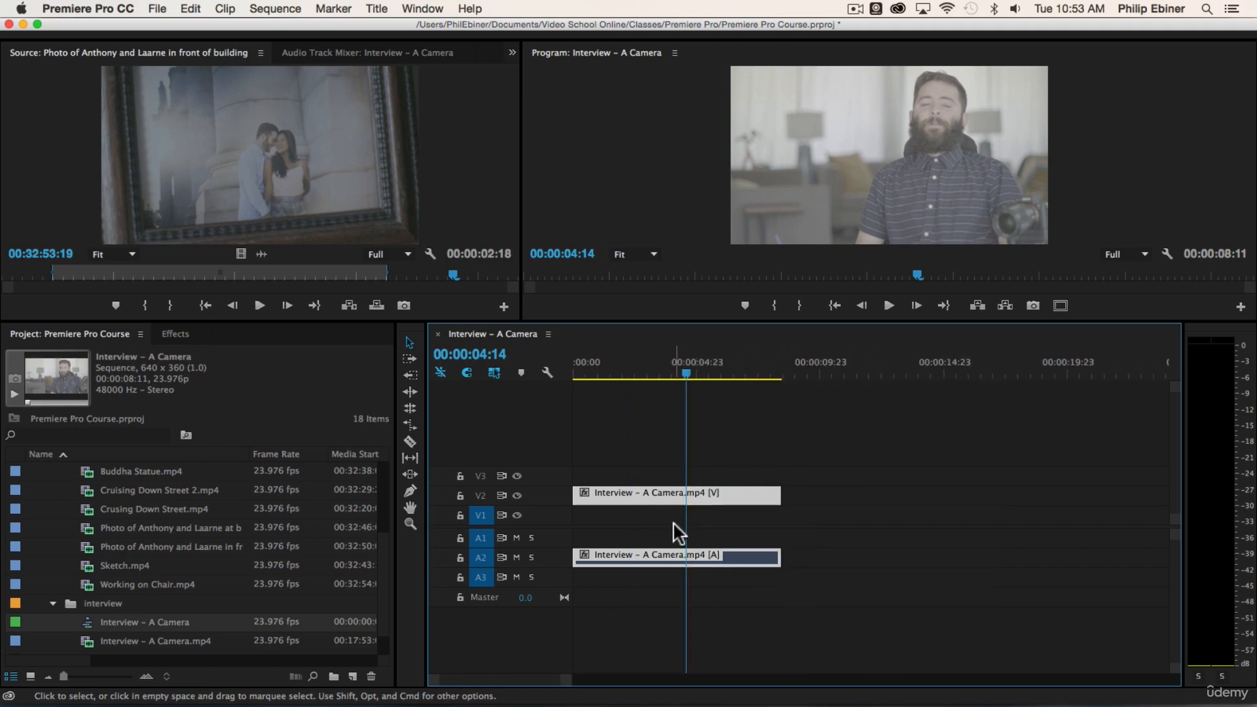
pyautogui.moveTo(615, 493); pyautogui.dragTo(593, 538)
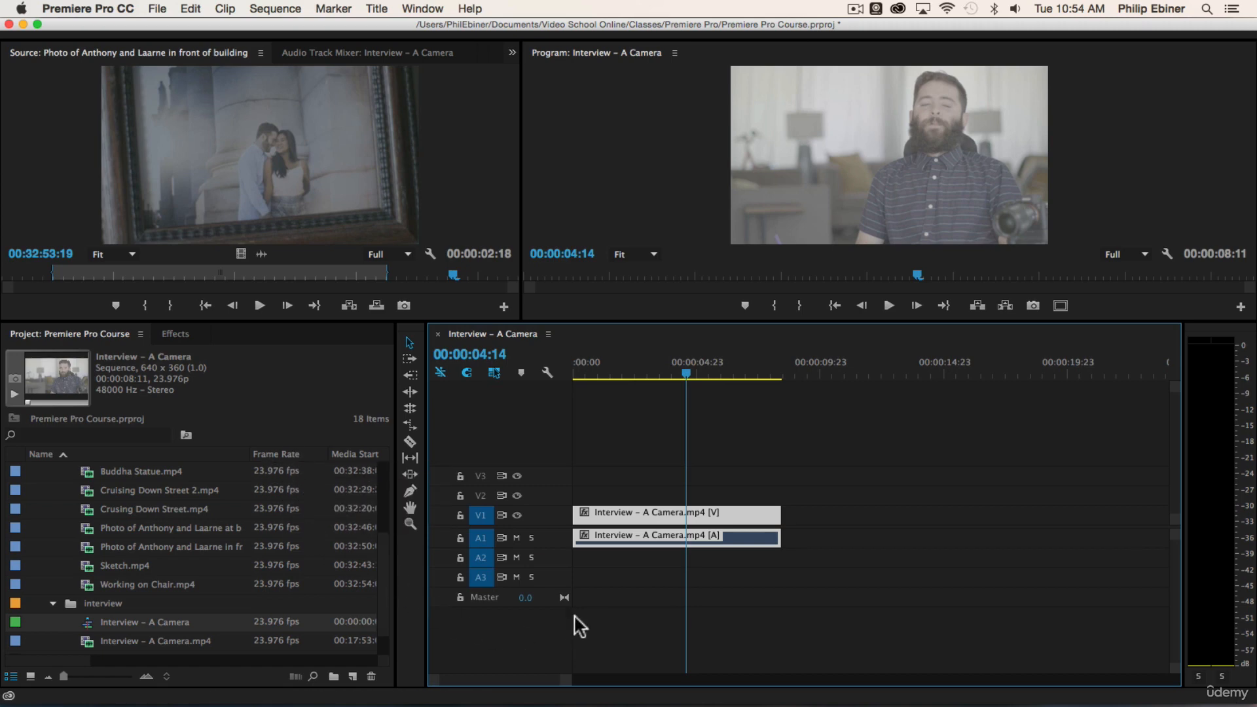
# Start a new sequence, look through its presets, settings and tracks options, and collapse the HDV preset group.
pyautogui.click(353, 683)
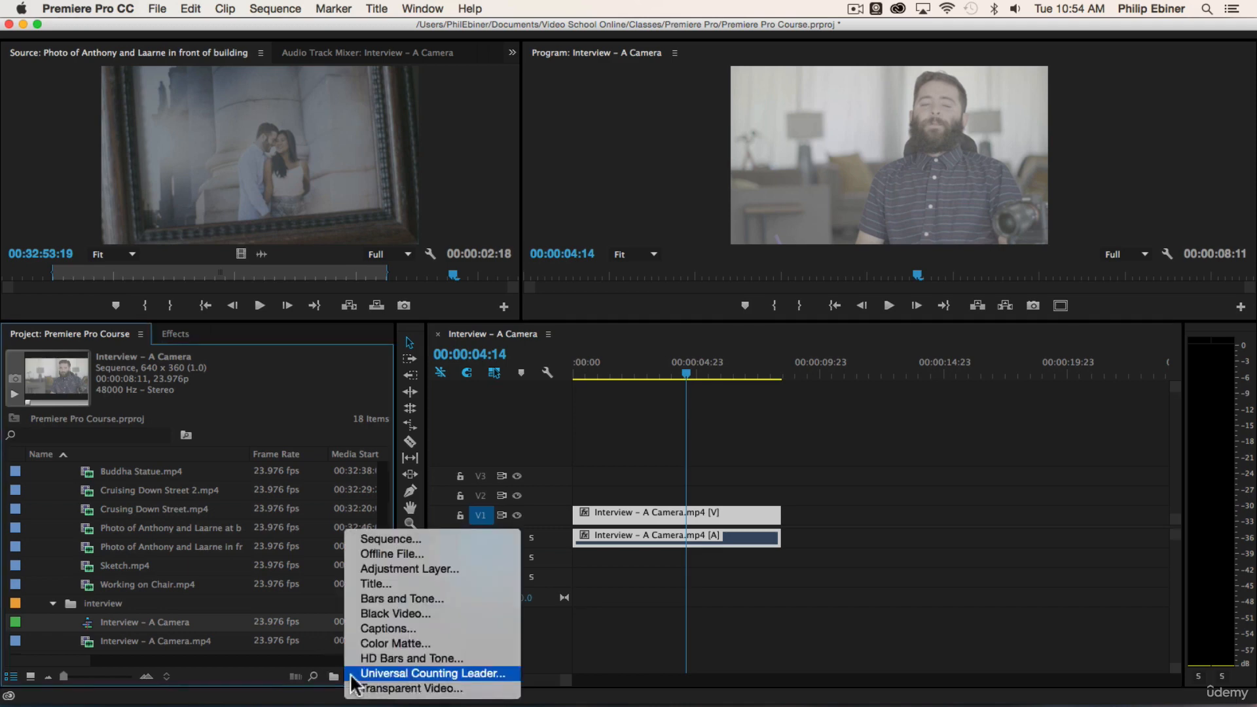
pyautogui.click(155, 8)
pyautogui.click(157, 9)
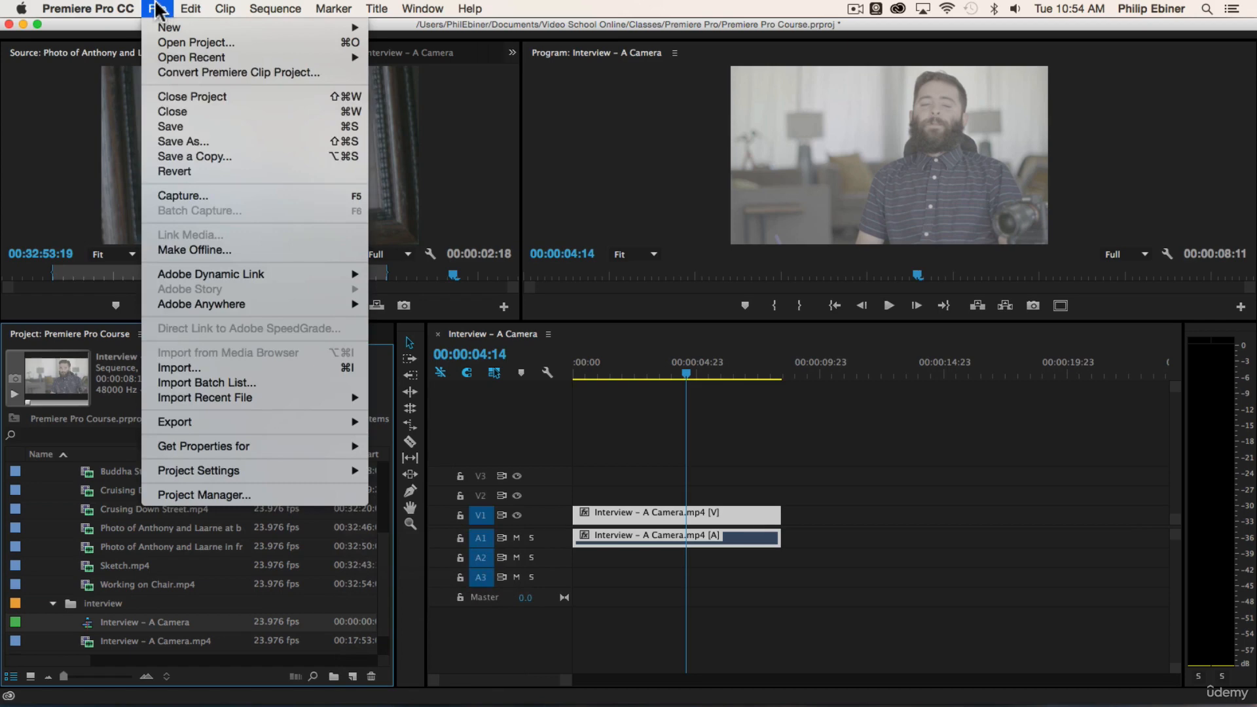
pyautogui.moveTo(169, 28)
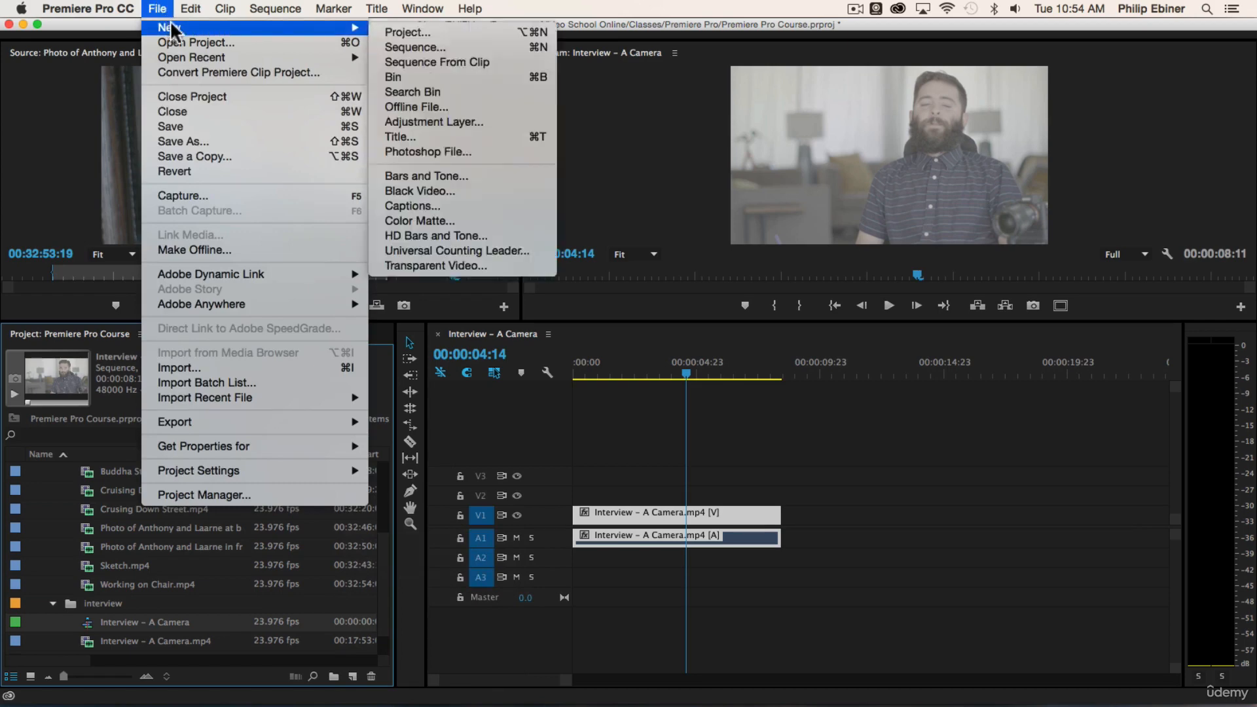
pyautogui.click(437, 49)
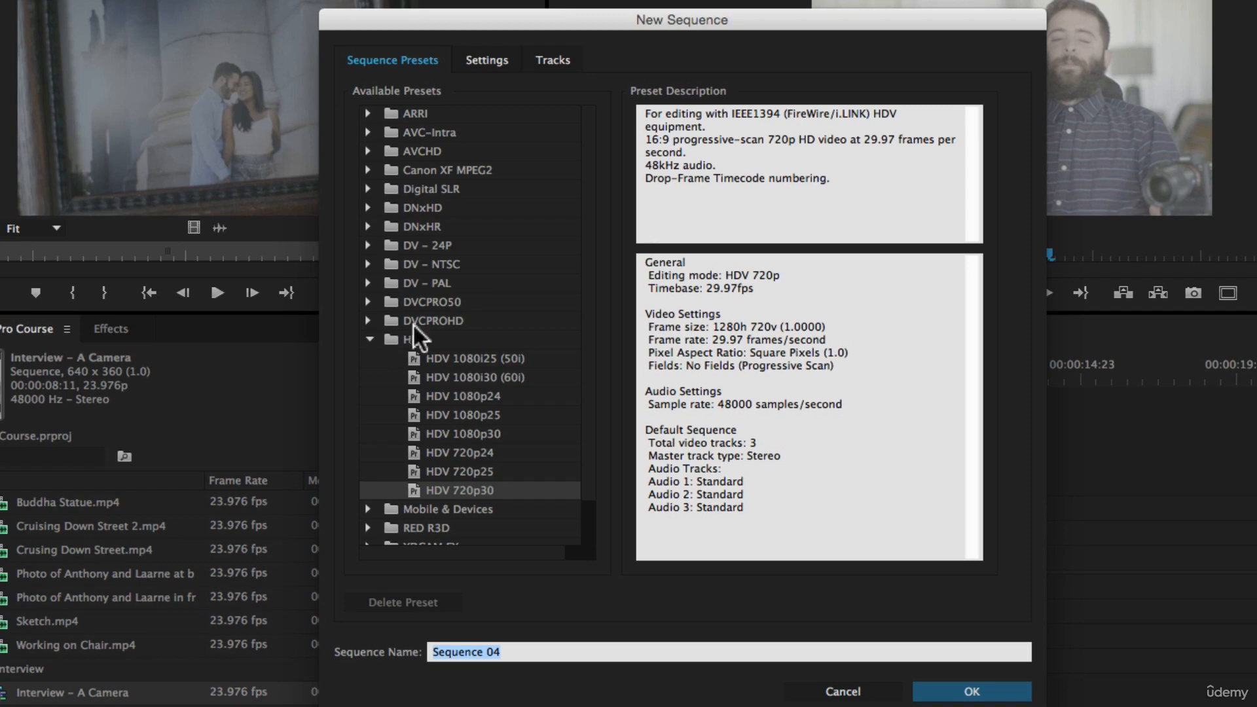
pyautogui.click(393, 56)
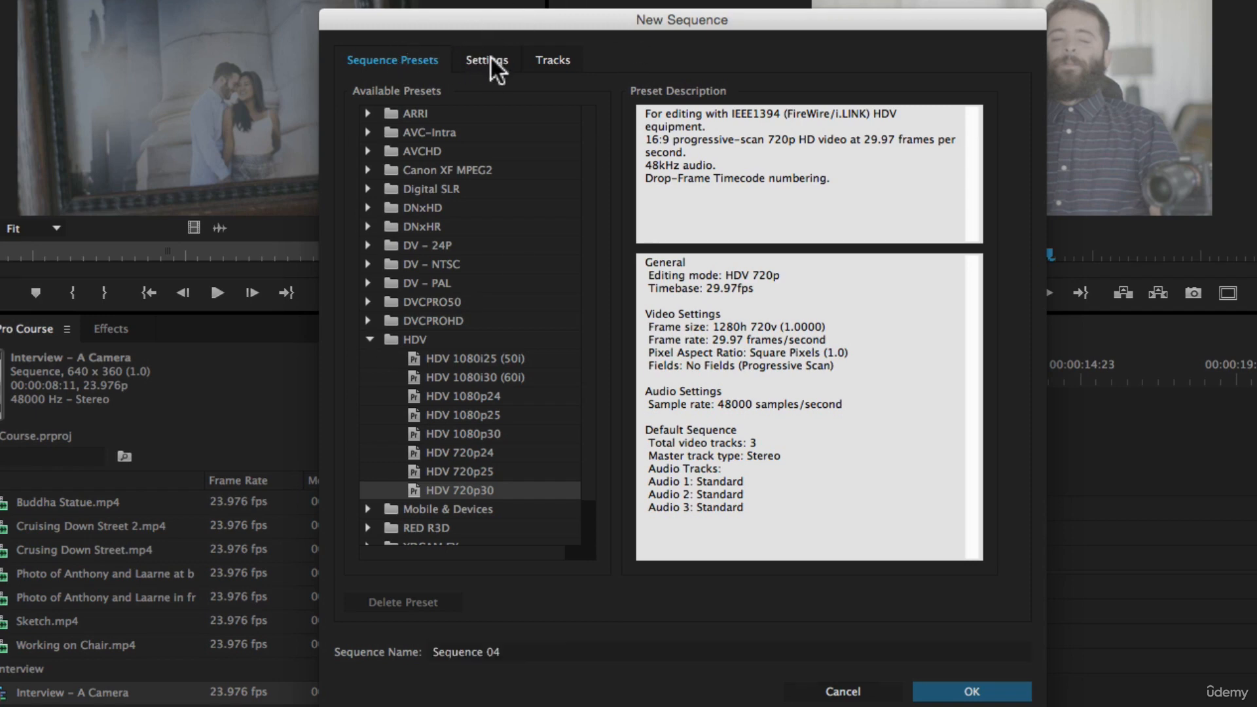
pyautogui.click(491, 58)
pyautogui.click(551, 60)
pyautogui.click(412, 59)
pyautogui.click(368, 336)
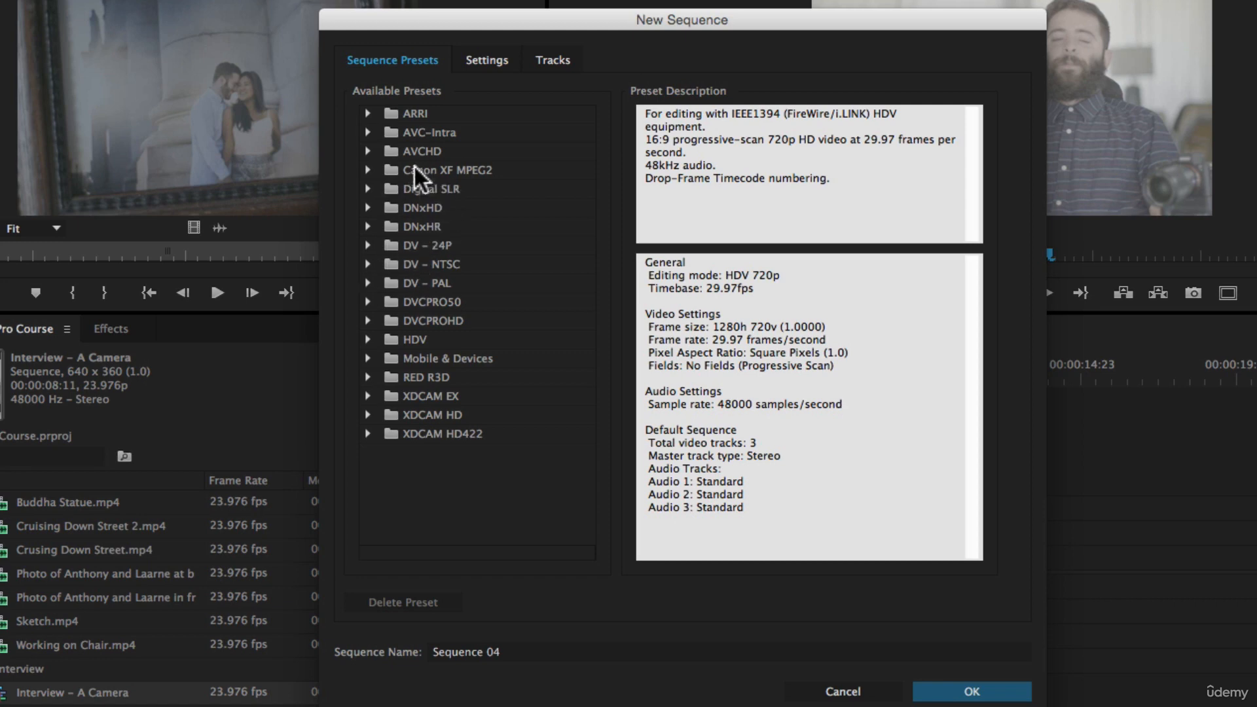
# Choose the DSLR 1080p24 preset from the Digital SLR 1080p group for the new sequence.
pyautogui.click(369, 189)
pyautogui.click(391, 208)
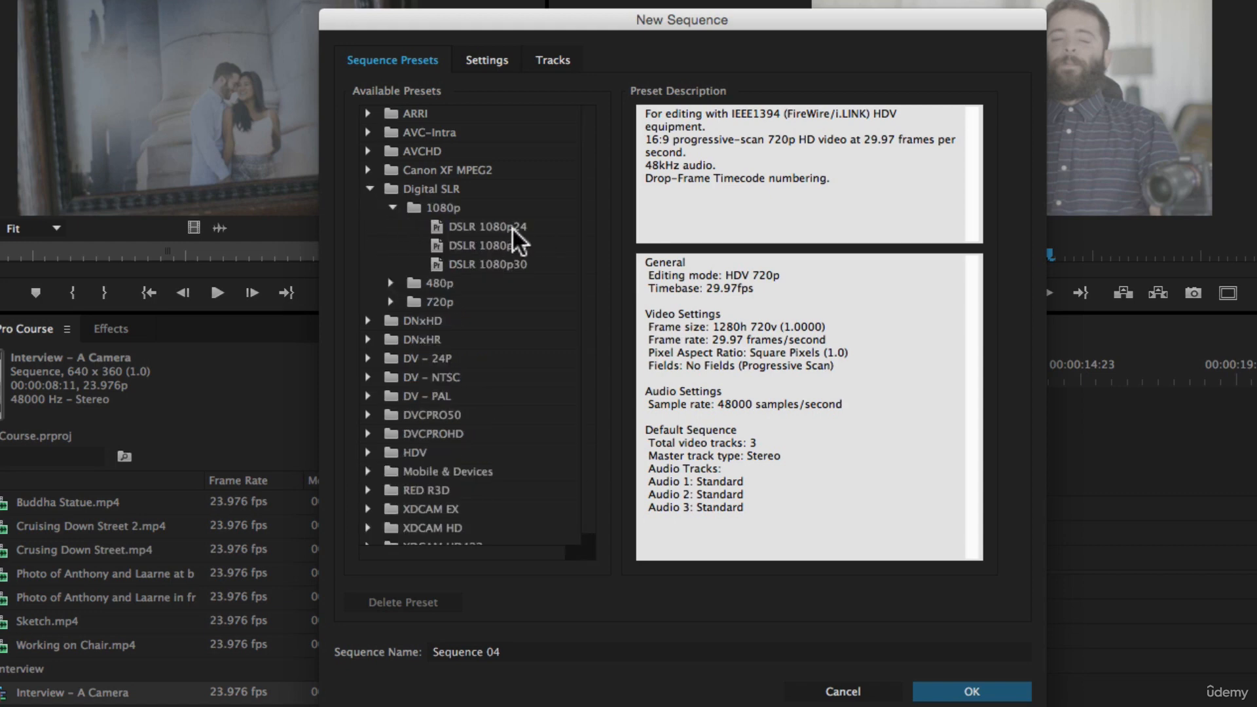
pyautogui.click(471, 226)
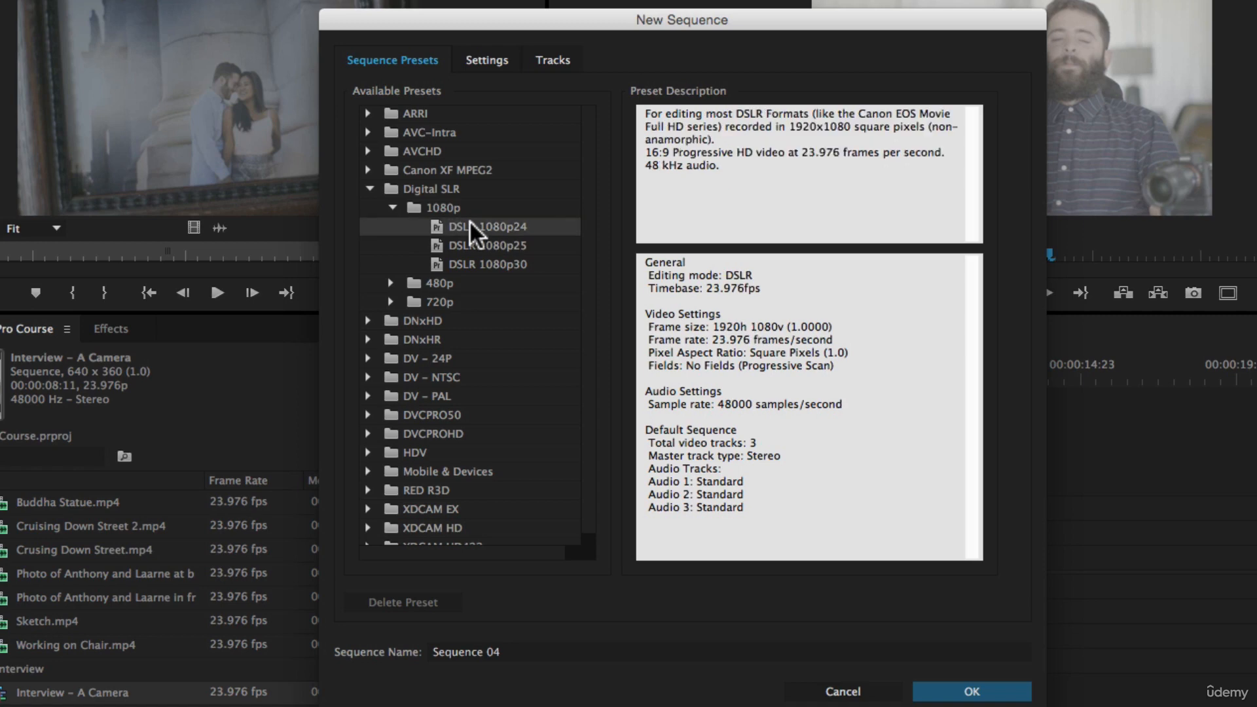
# Examine the RED R3D preset group and its 1080p presets, and collapse the group again.
pyautogui.click(369, 189)
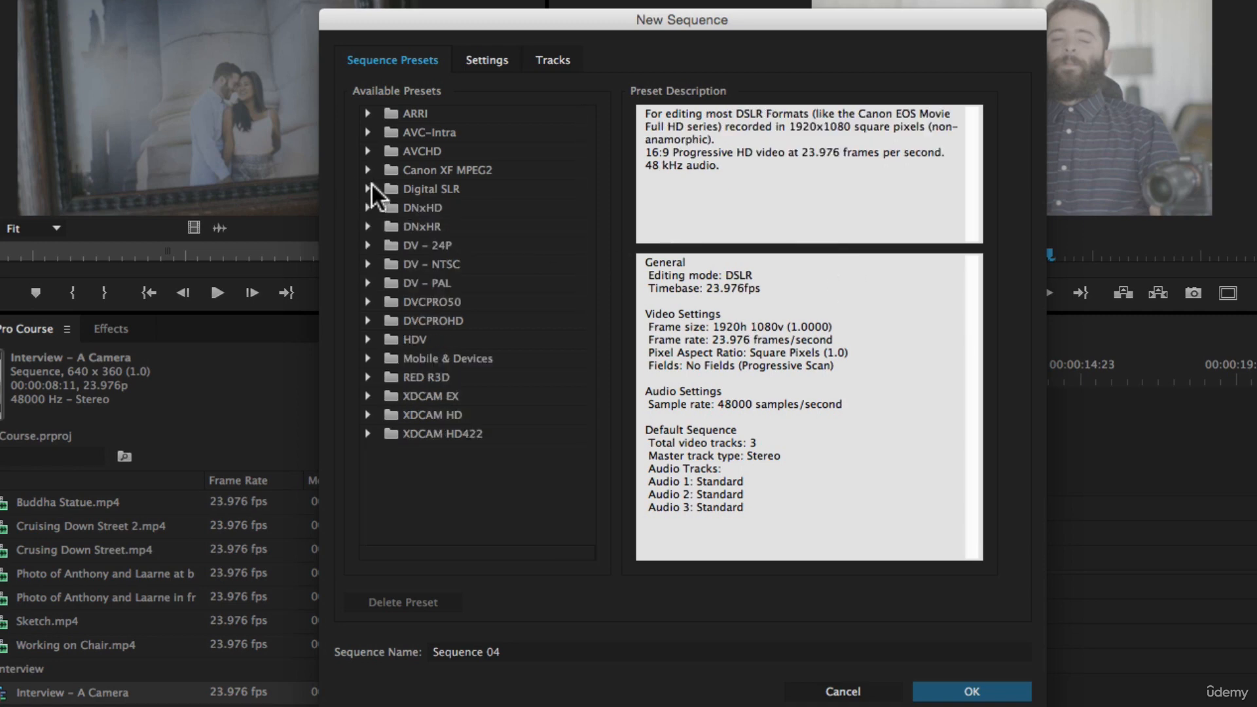
pyautogui.click(369, 377)
pyautogui.scroll(-3, 429, 402)
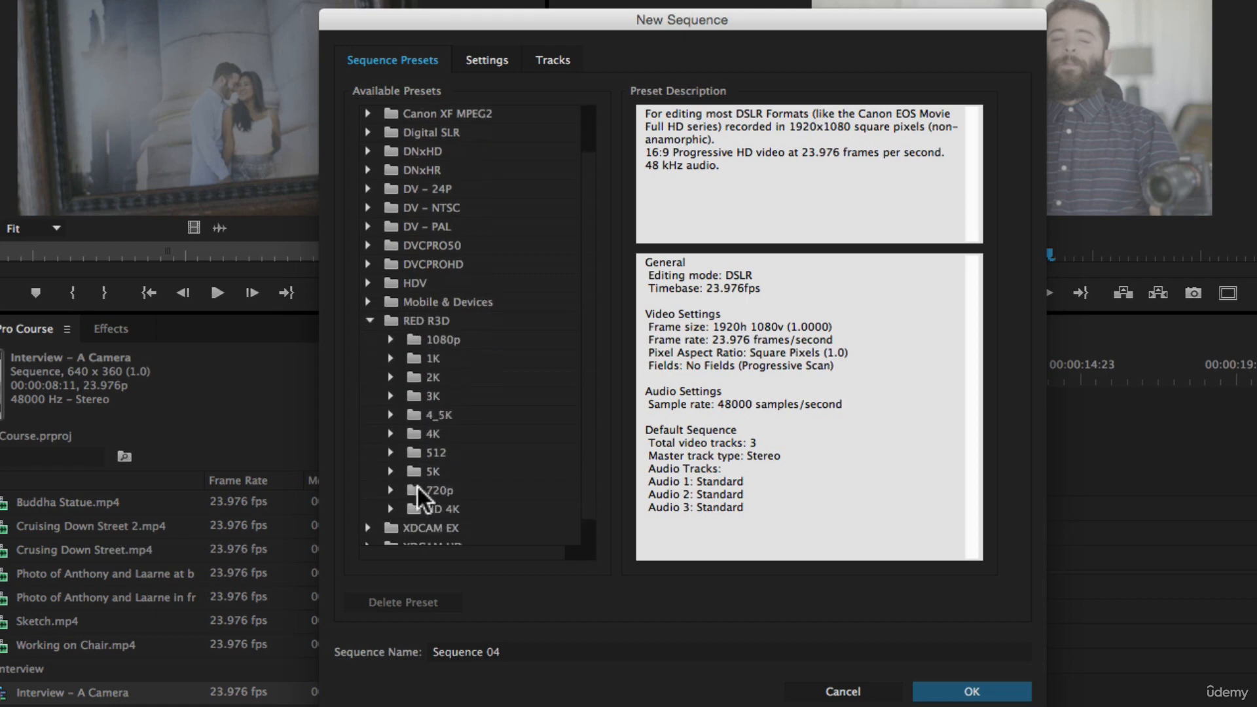
pyautogui.click(389, 333)
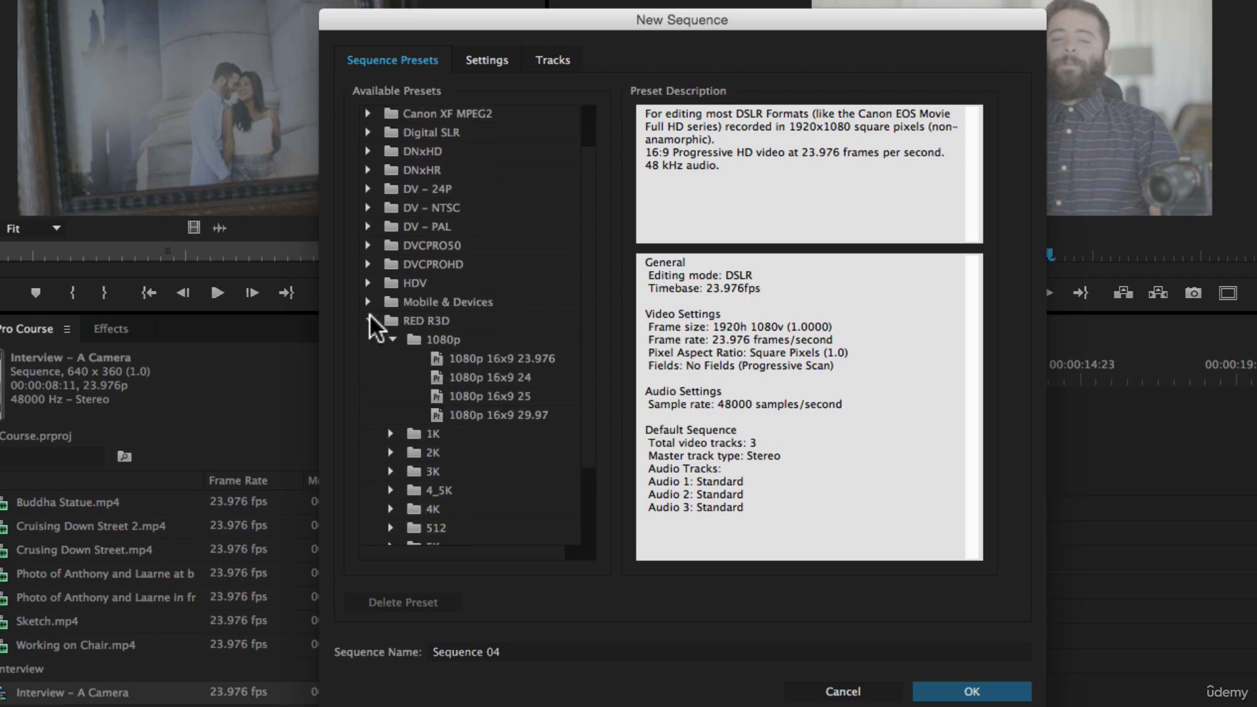
pyautogui.click(369, 320)
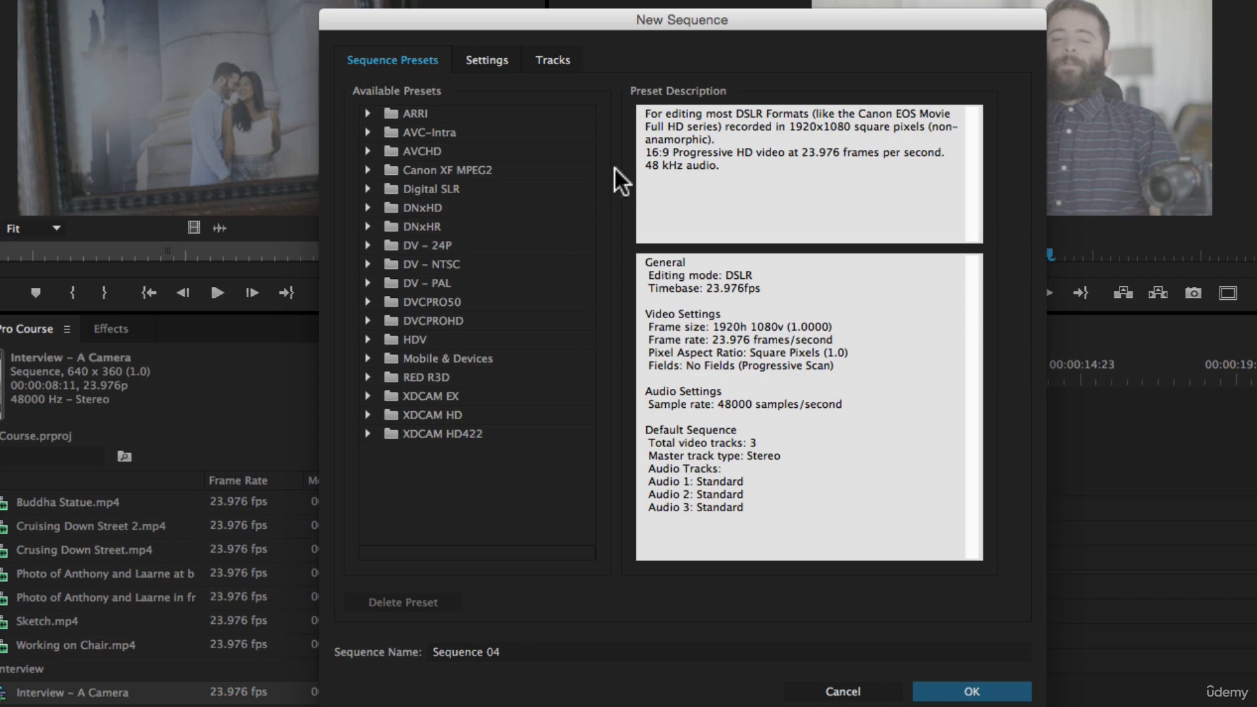
# Set the new sequence's editing mode to Custom and its timebase to 29.97 frames/second.
pyautogui.click(488, 60)
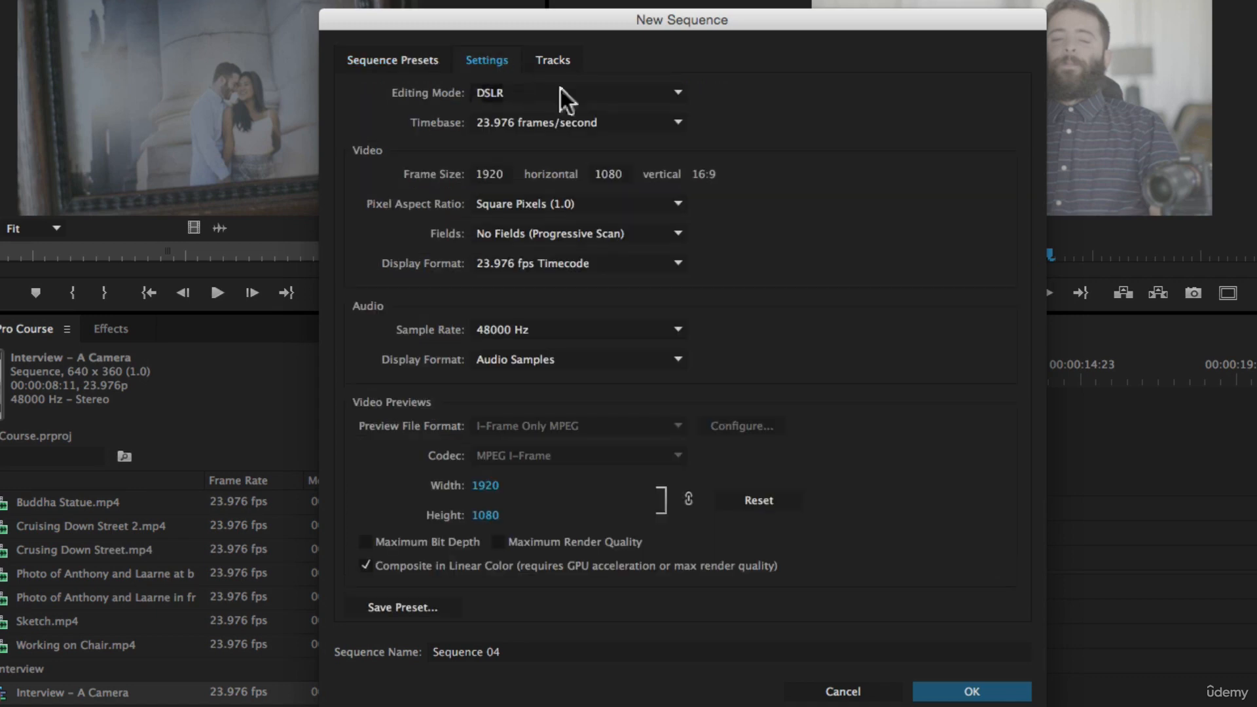
pyautogui.click(495, 88)
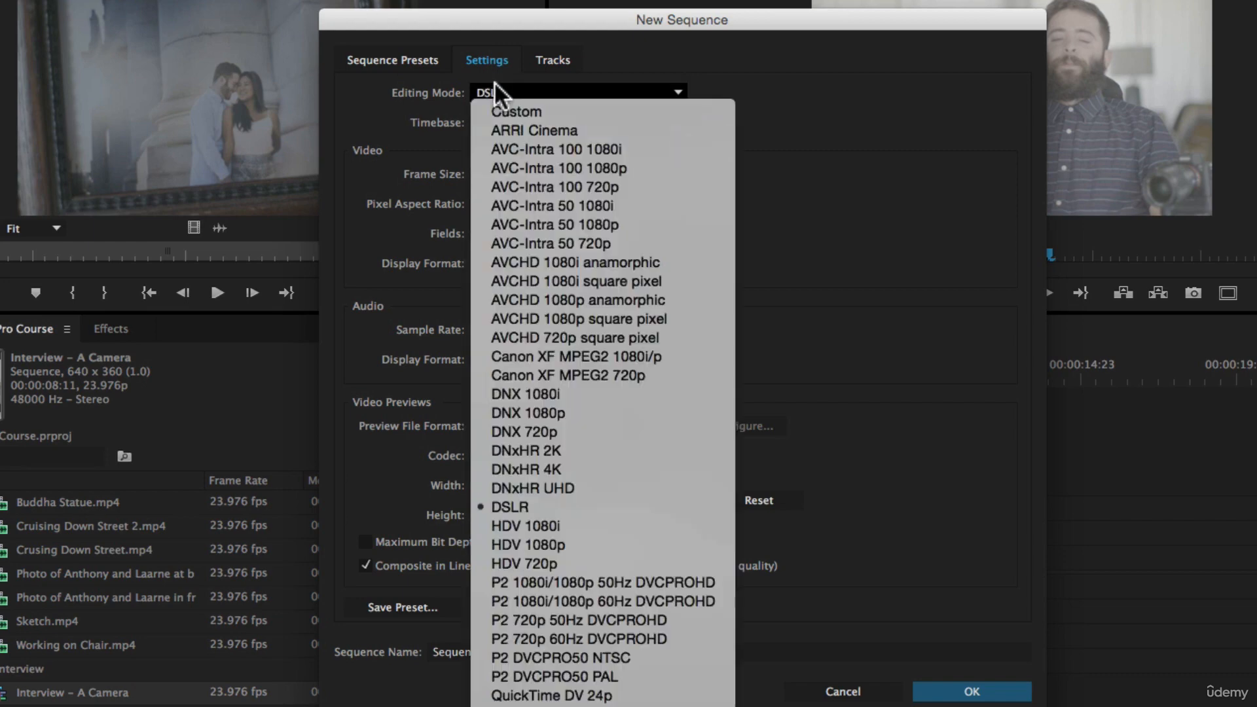
pyautogui.click(505, 112)
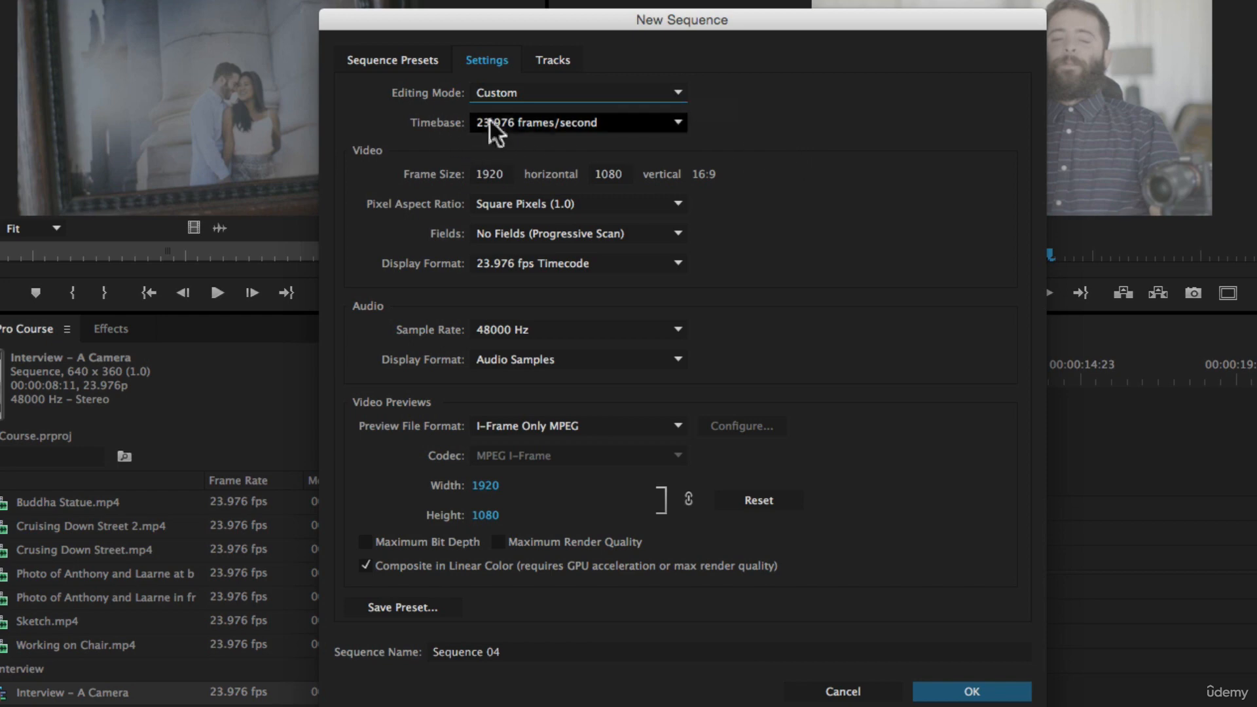
pyautogui.click(542, 124)
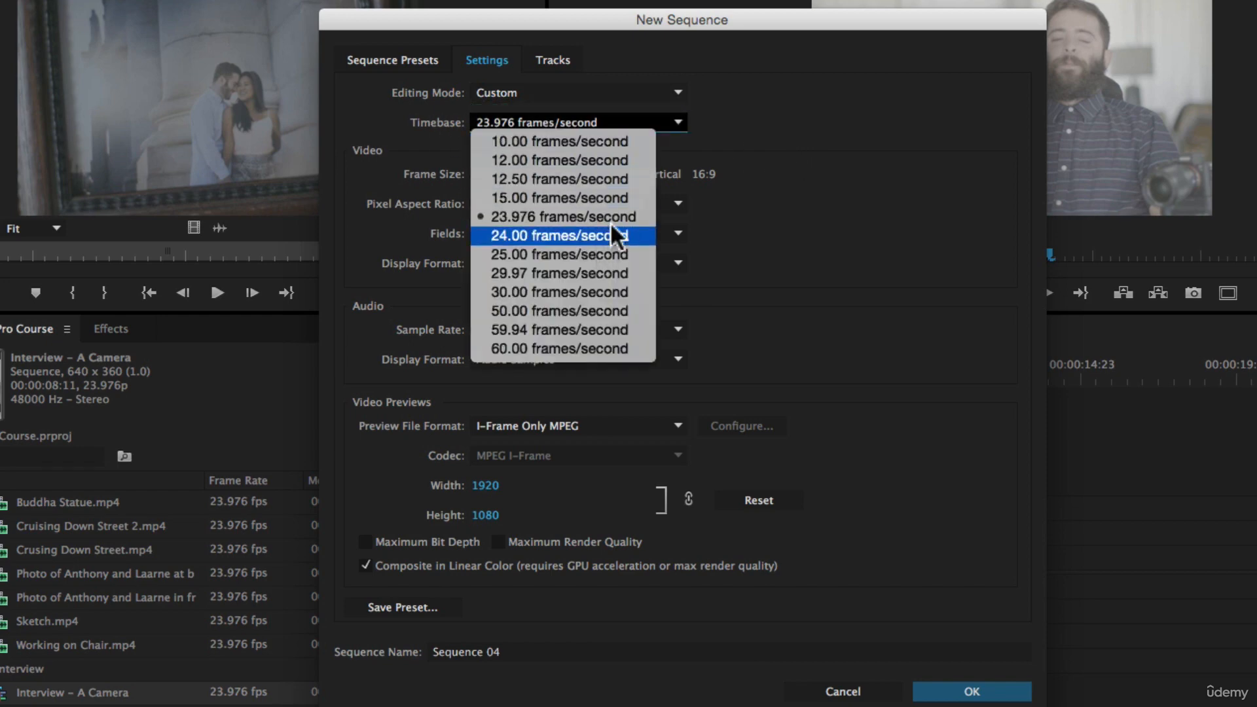
pyautogui.click(556, 271)
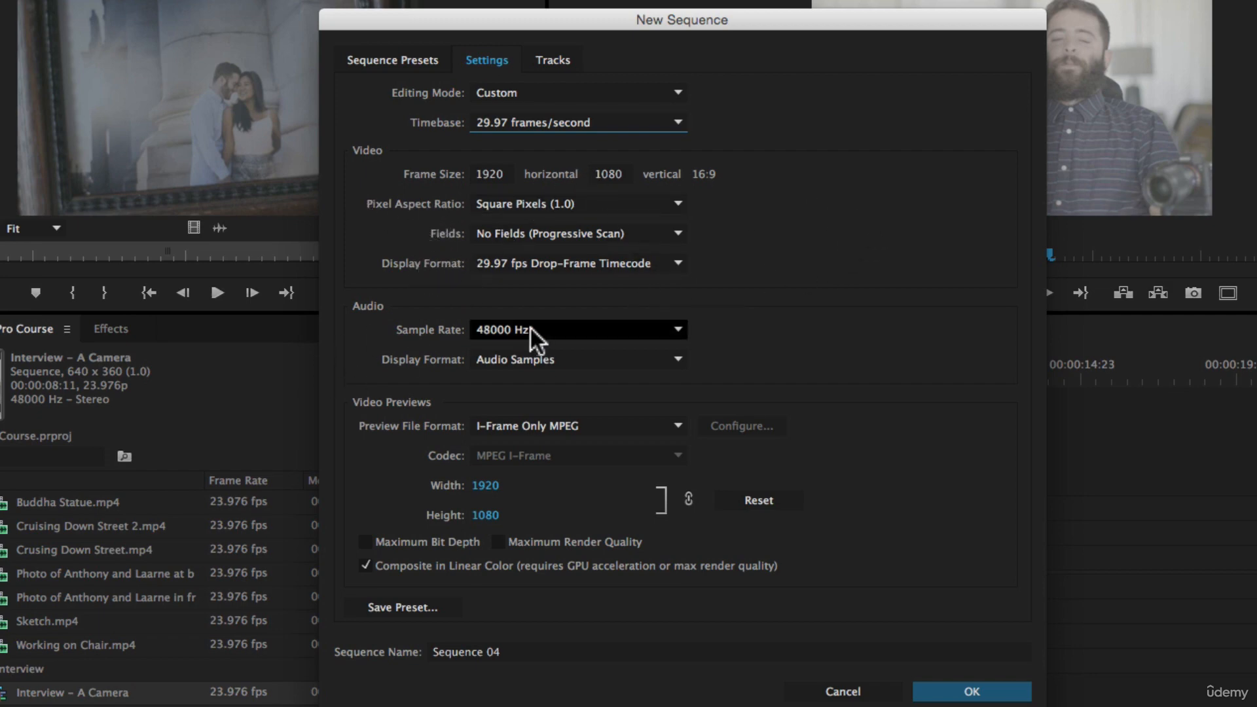
# Check the available audio sample rates and audio display formats, keeping 48000 Hz and Audio Samples.
pyautogui.click(482, 325)
pyautogui.click(826, 320)
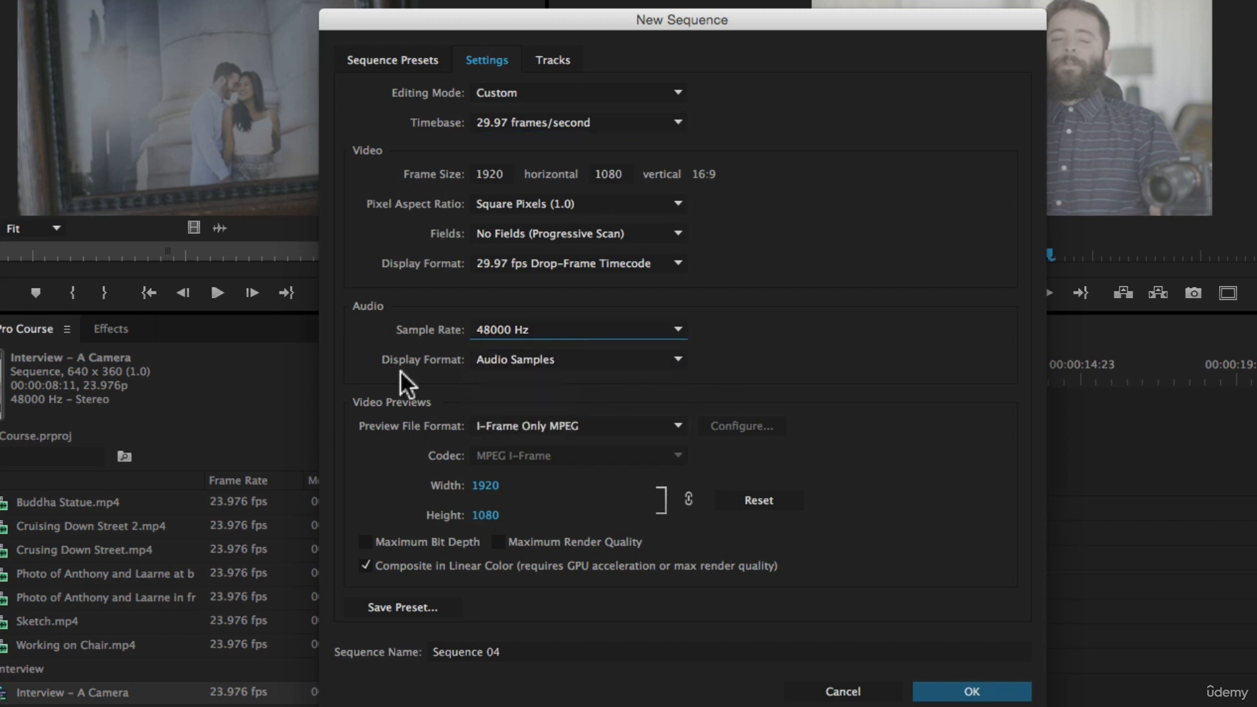
pyautogui.click(527, 359)
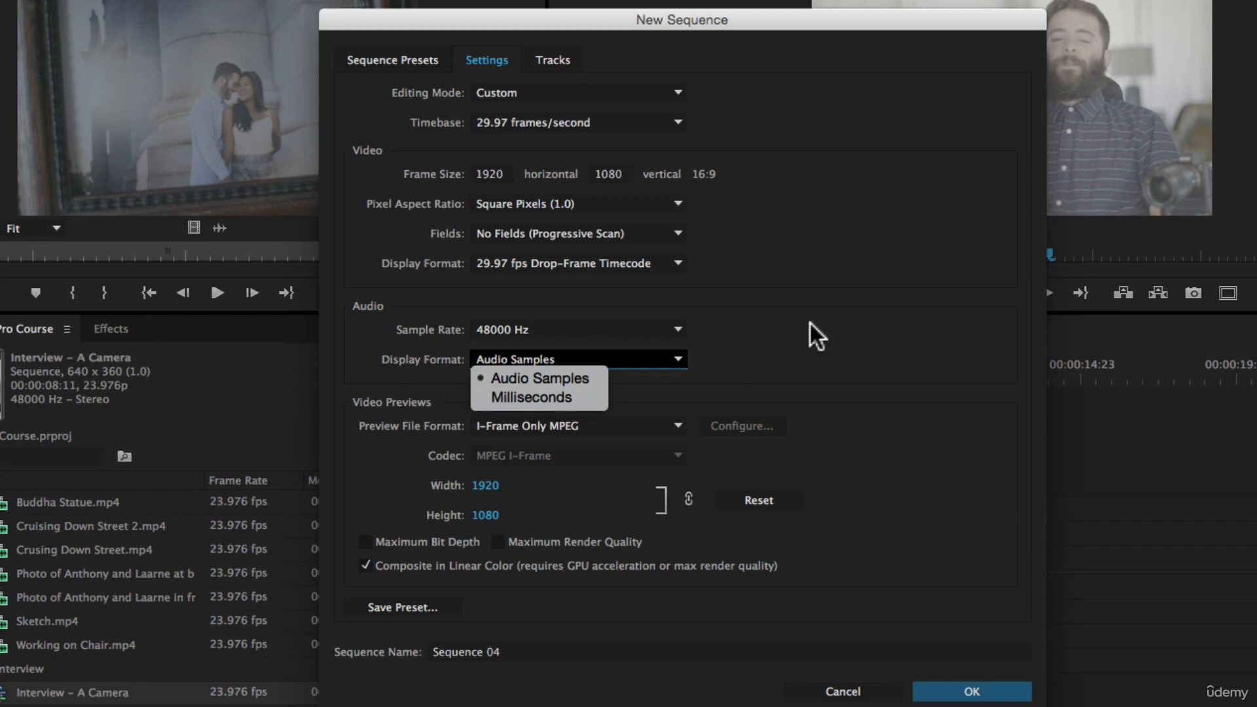
pyautogui.click(821, 351)
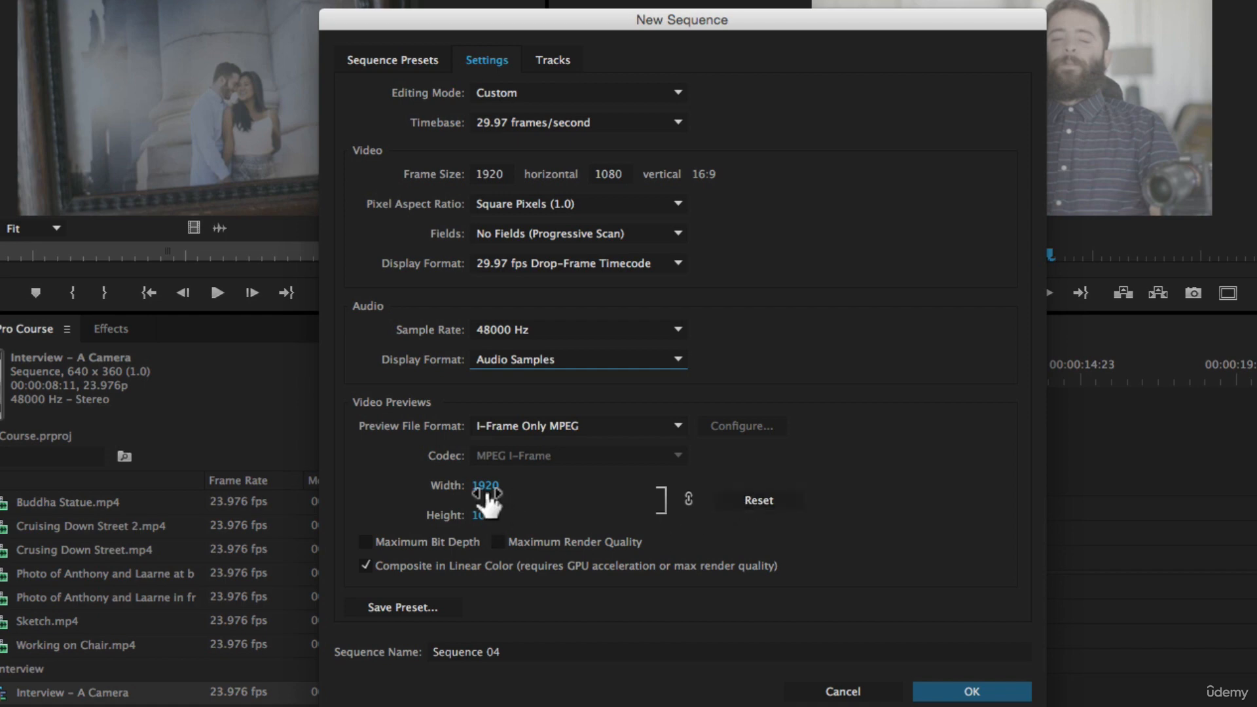
# Set the new sequence's frame size to 1280 horizontal by 720 vertical.
pyautogui.click(486, 168)
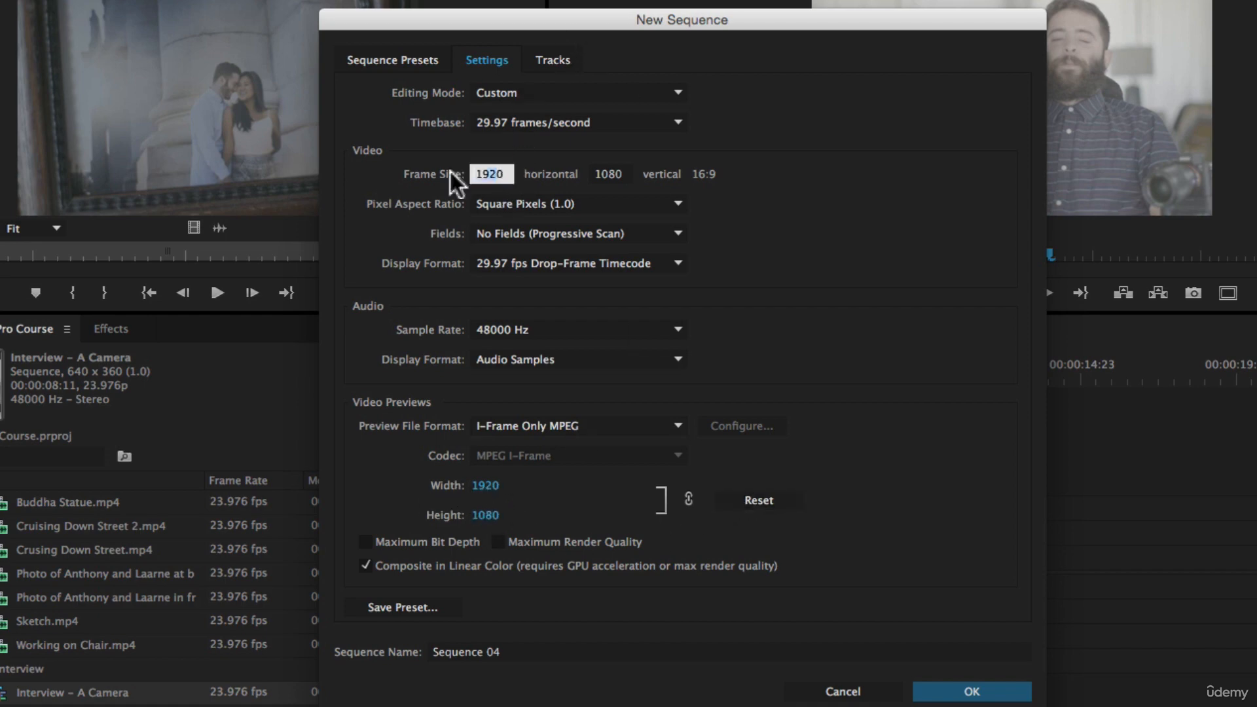
pyautogui.write('1280')
pyautogui.press('Tab')
pyautogui.write('720')
pyautogui.press('Tab')
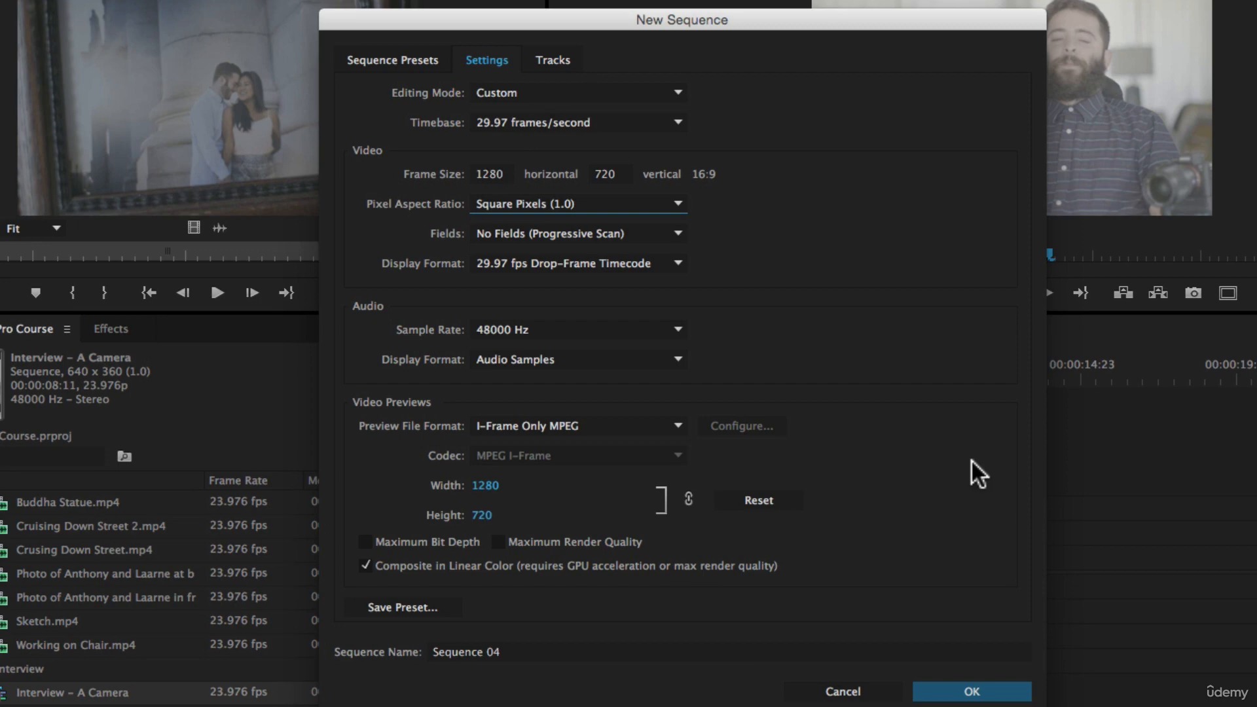
# Name the new sequence "Documentary Version 1", review its track settings and create it.
pyautogui.click(497, 651)
pyautogui.press('super+a')
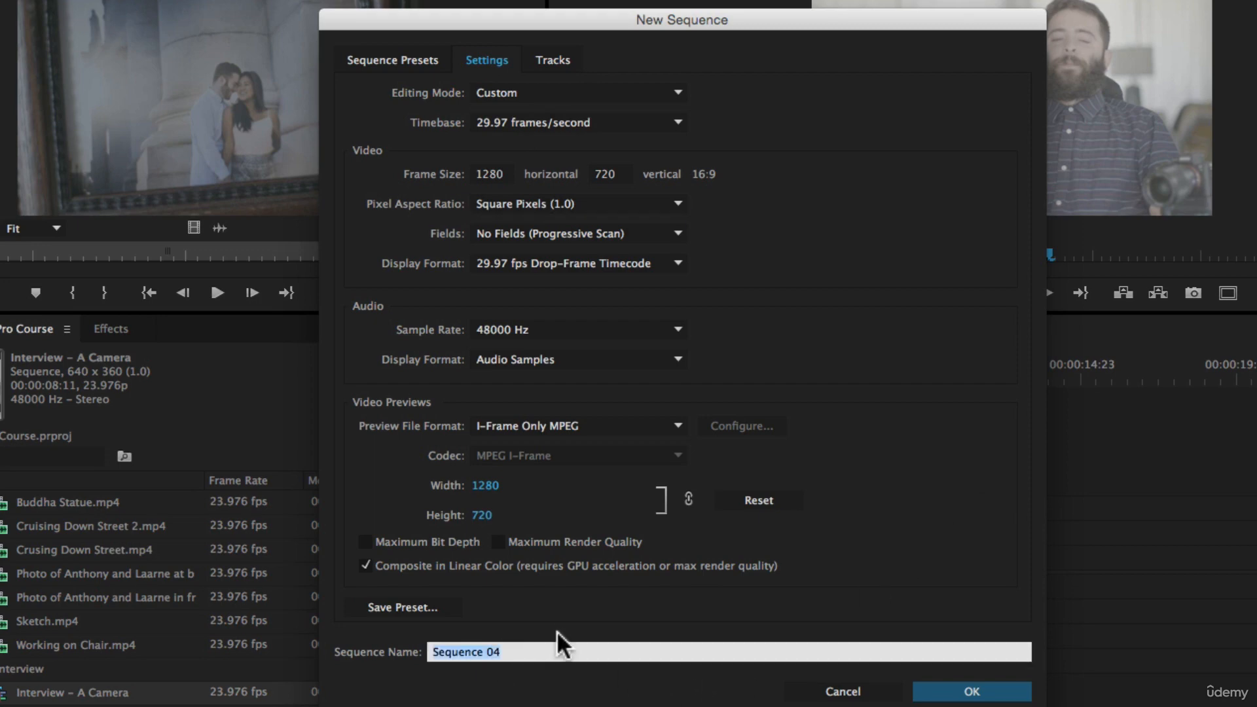
pyautogui.write('Documentary Version 1')
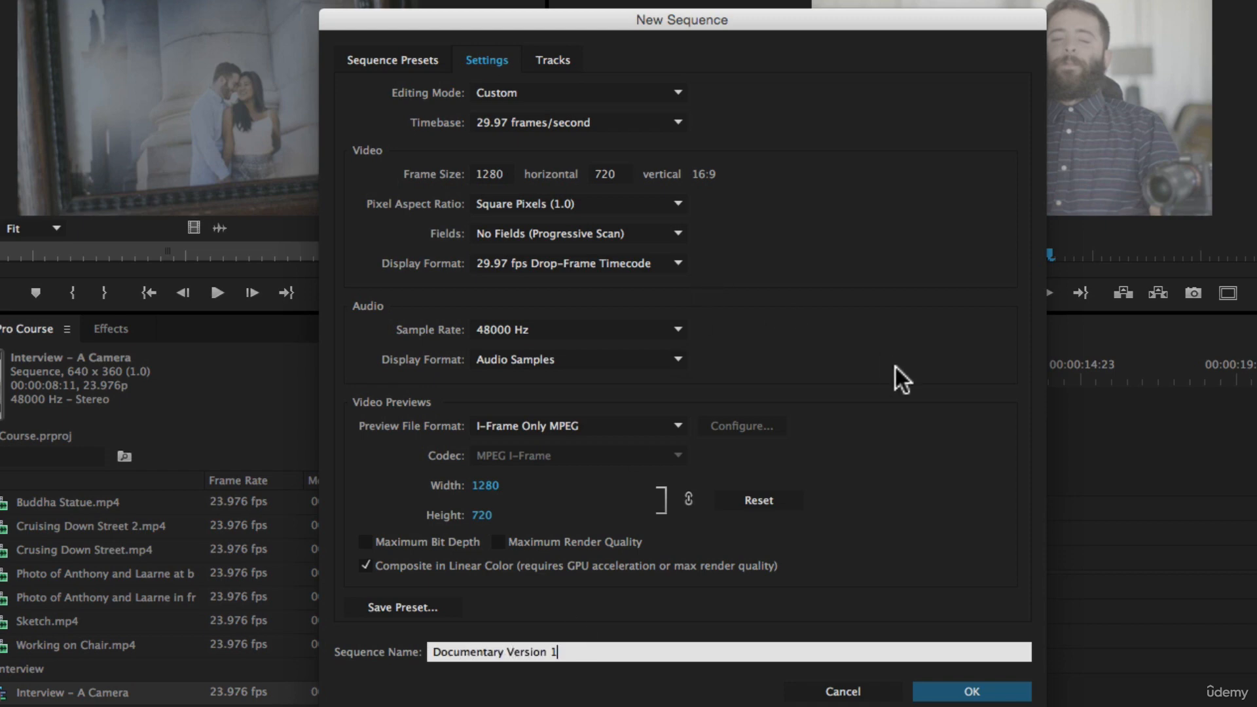
pyautogui.click(554, 59)
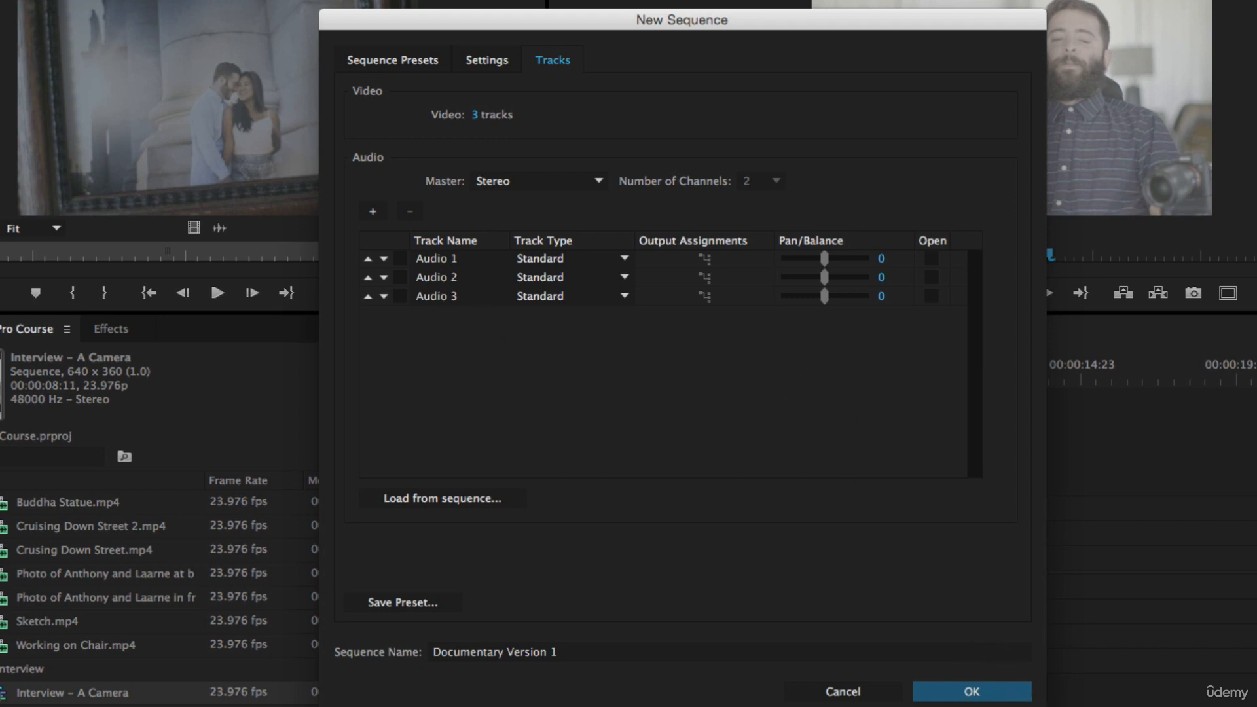
pyautogui.click(1010, 695)
pyautogui.click(510, 57)
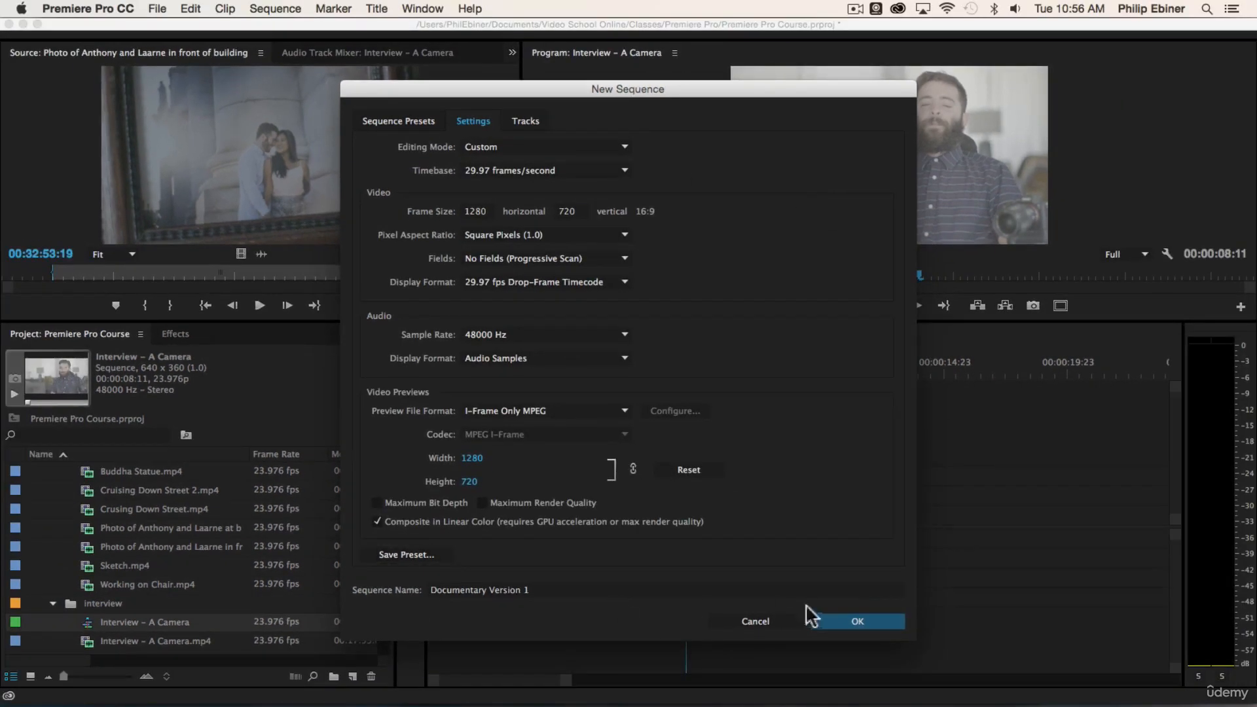
pyautogui.click(927, 648)
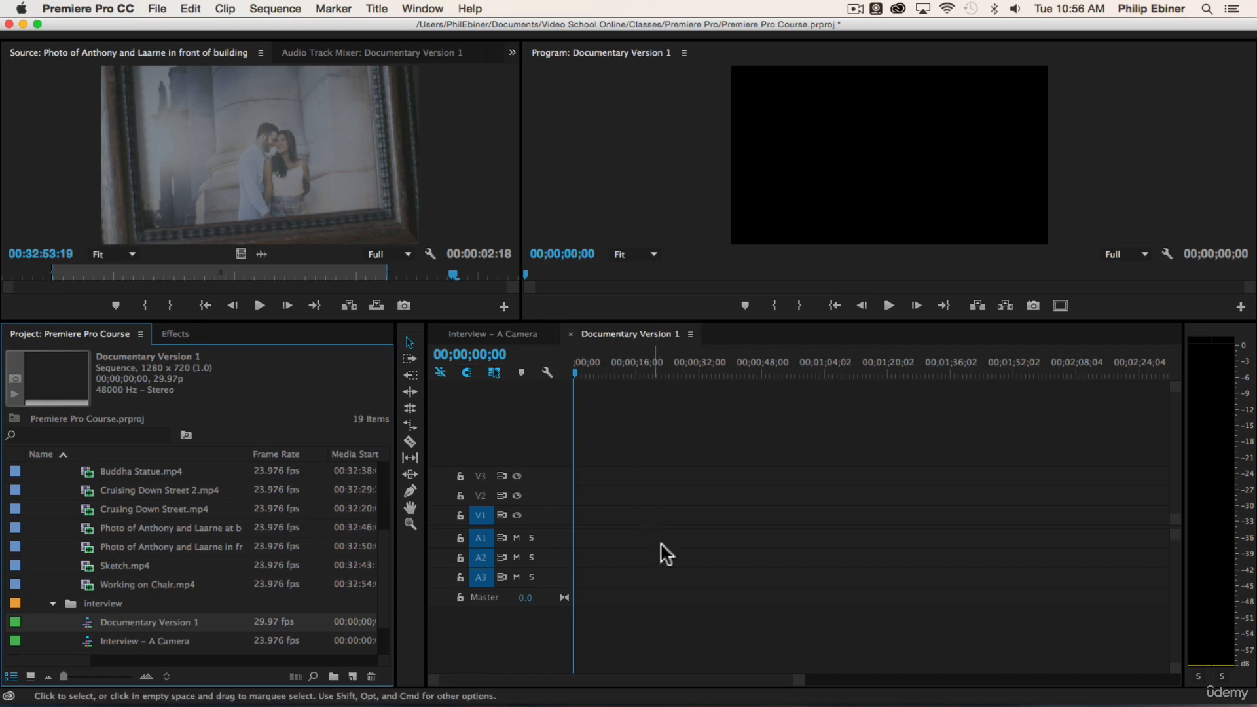
pyautogui.scroll(-2, 126, 597)
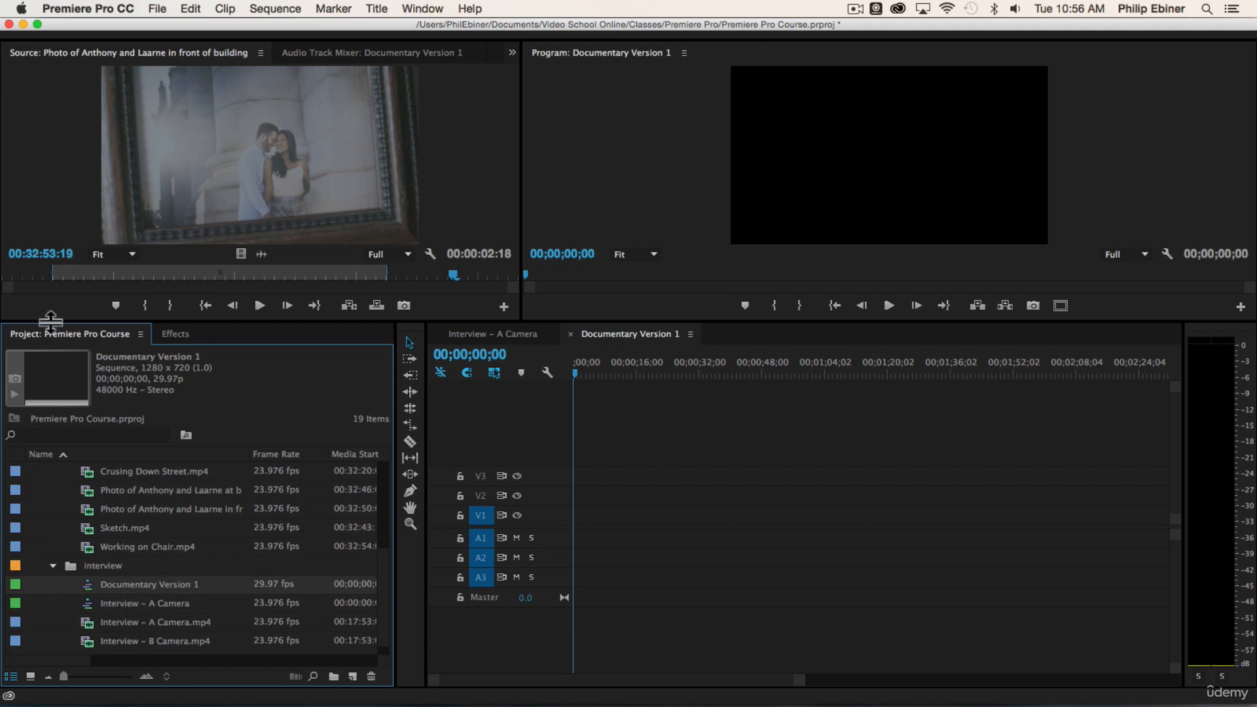
pyautogui.moveTo(131, 471); pyautogui.dragTo(139, 601)
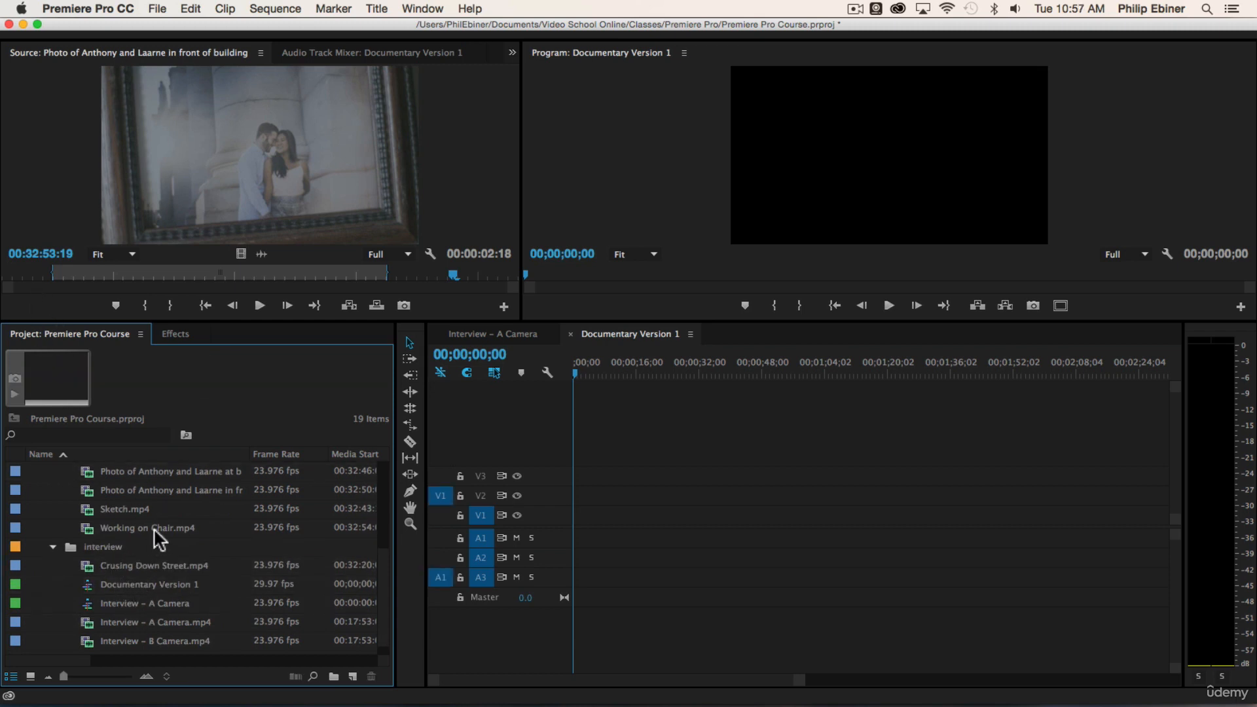
pyautogui.press('super+z')
# Open the Interview – A Camera sequence and move its video clip up to track V6 and its audio down to lower tracks.
pyautogui.click(631, 432)
pyautogui.click(522, 336)
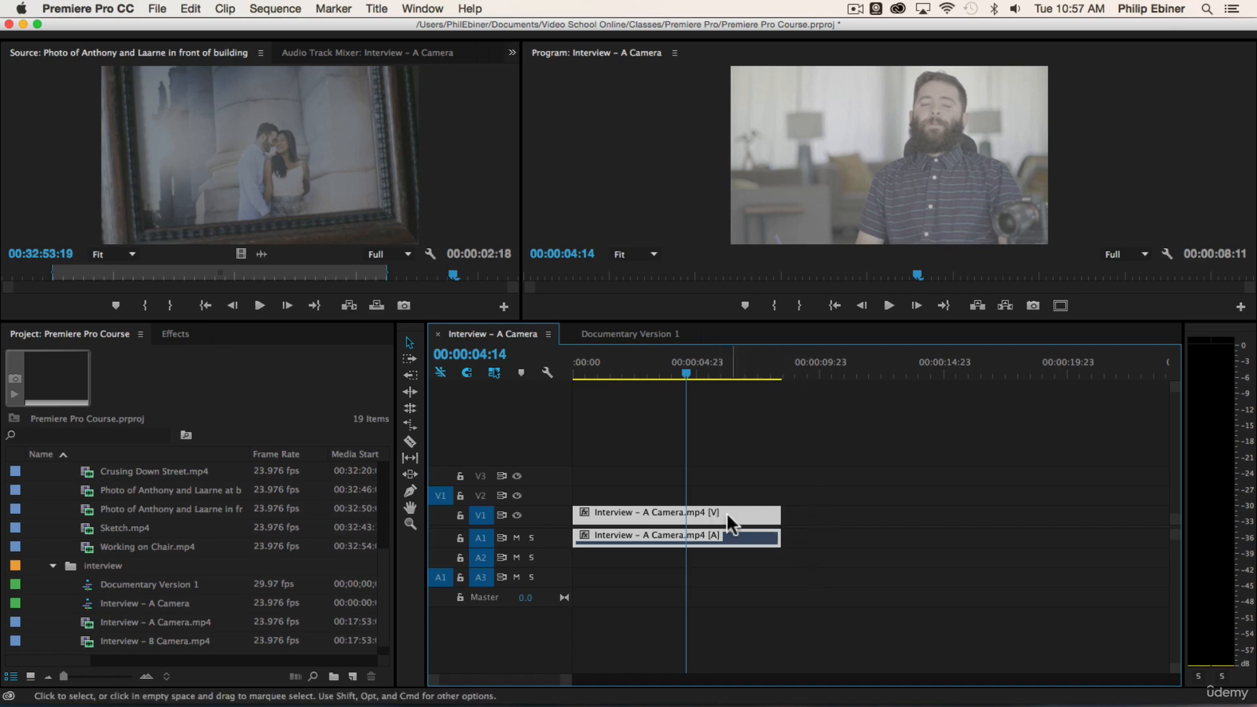
pyautogui.click(632, 485)
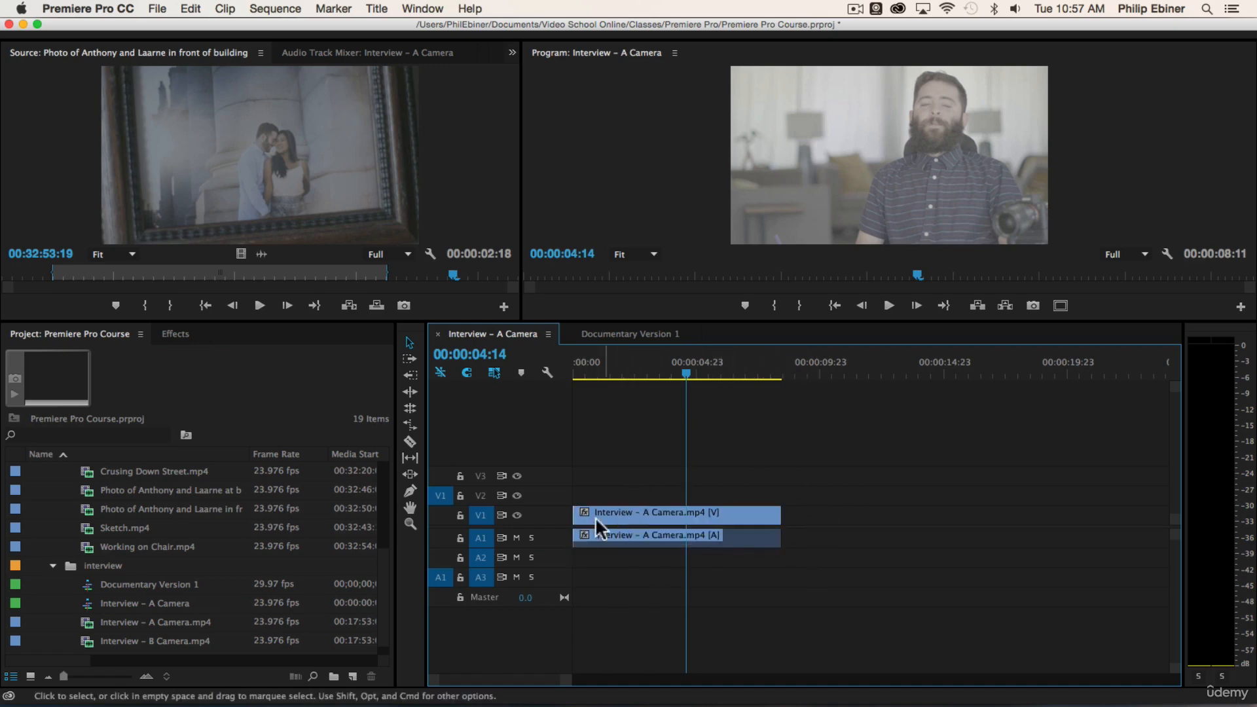
pyautogui.moveTo(627, 516); pyautogui.dragTo(510, 451)
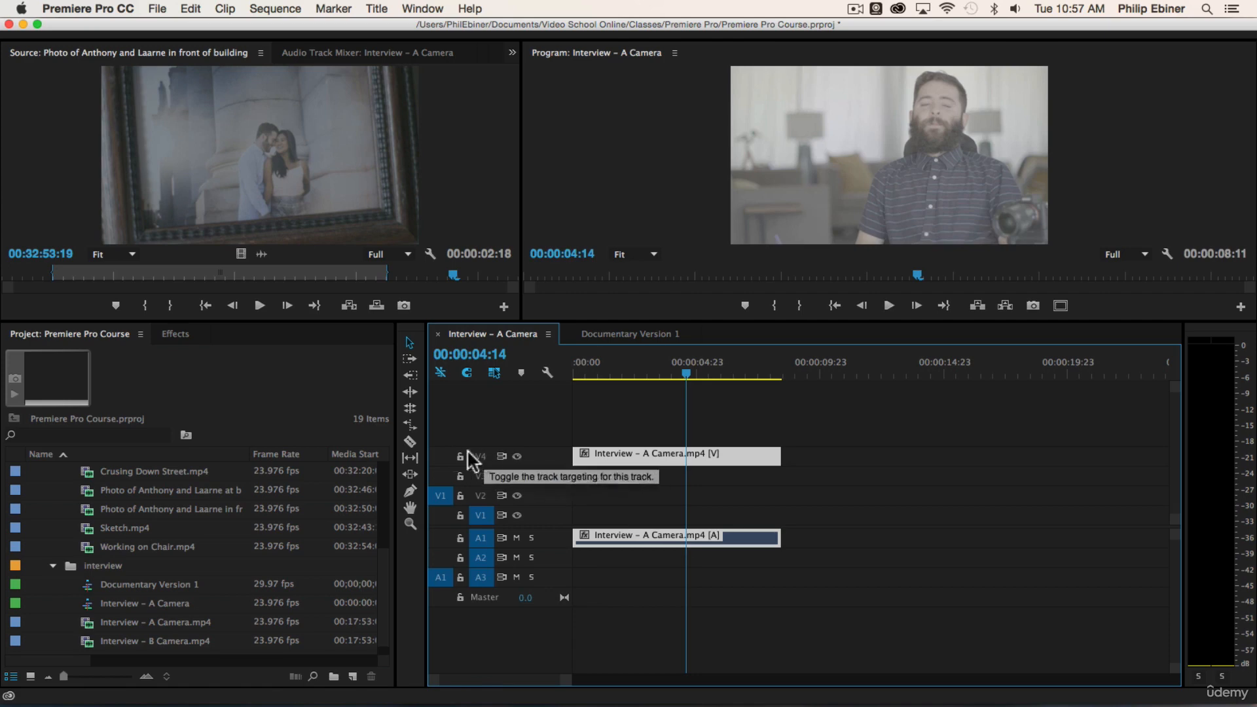
pyautogui.moveTo(629, 457); pyautogui.dragTo(621, 416)
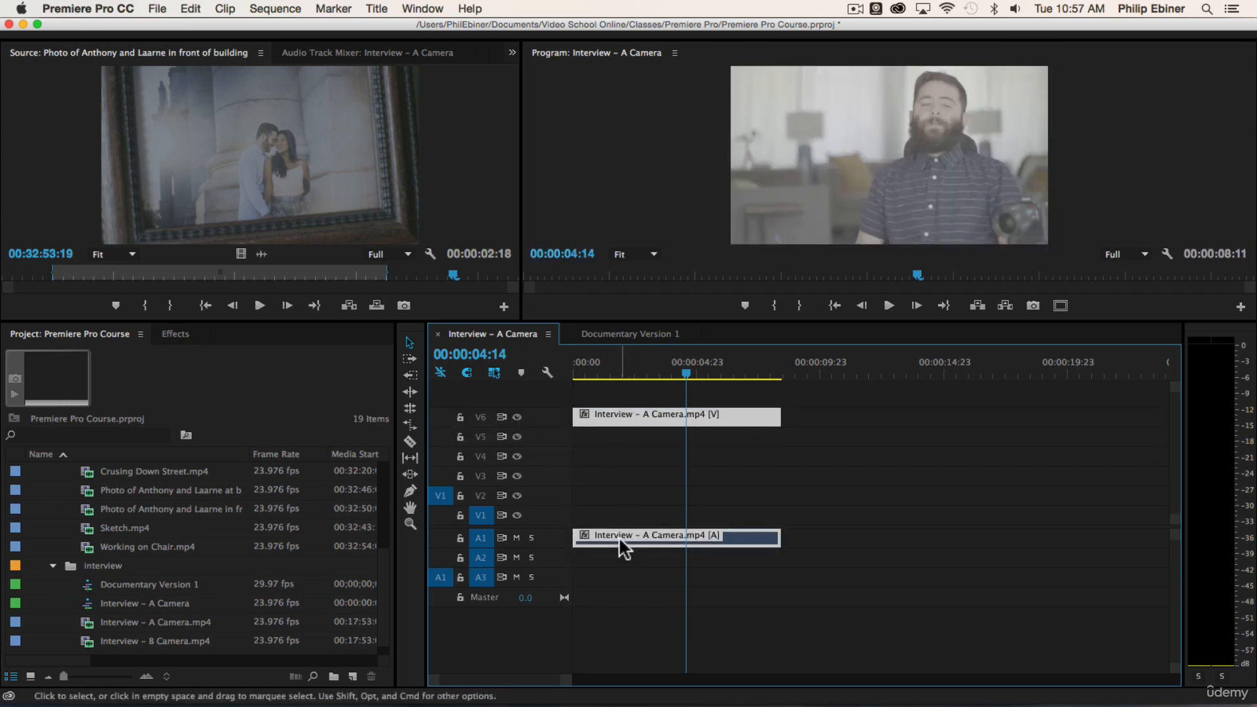
pyautogui.moveTo(631, 533); pyautogui.dragTo(621, 648)
pyautogui.moveTo(605, 594); pyautogui.dragTo(599, 648)
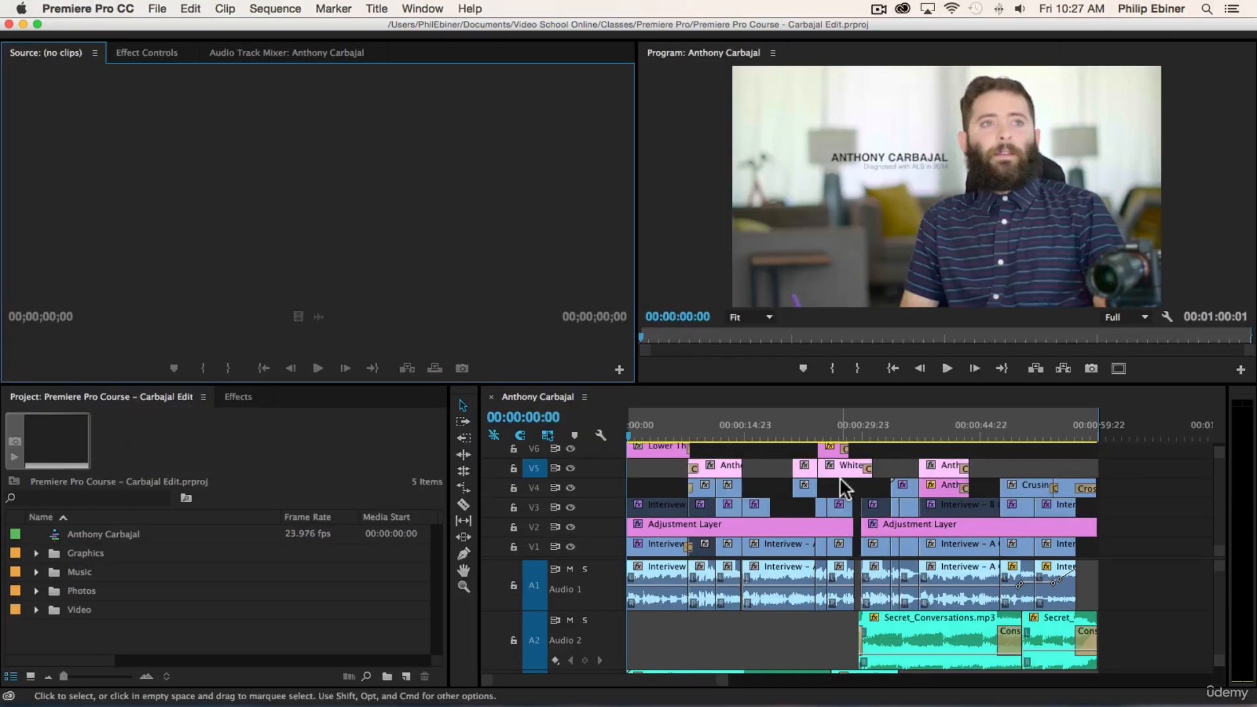
# Return the playhead to the start of the sequence in the Carbajal Edit project.
pyautogui.click(640, 435)
pyautogui.moveTo(642, 435)
pyautogui.mouseDown()
pyautogui.moveTo(1024, 449)
pyautogui.moveTo(669, 452)
pyautogui.moveTo(623, 441)
pyautogui.mouseUp()
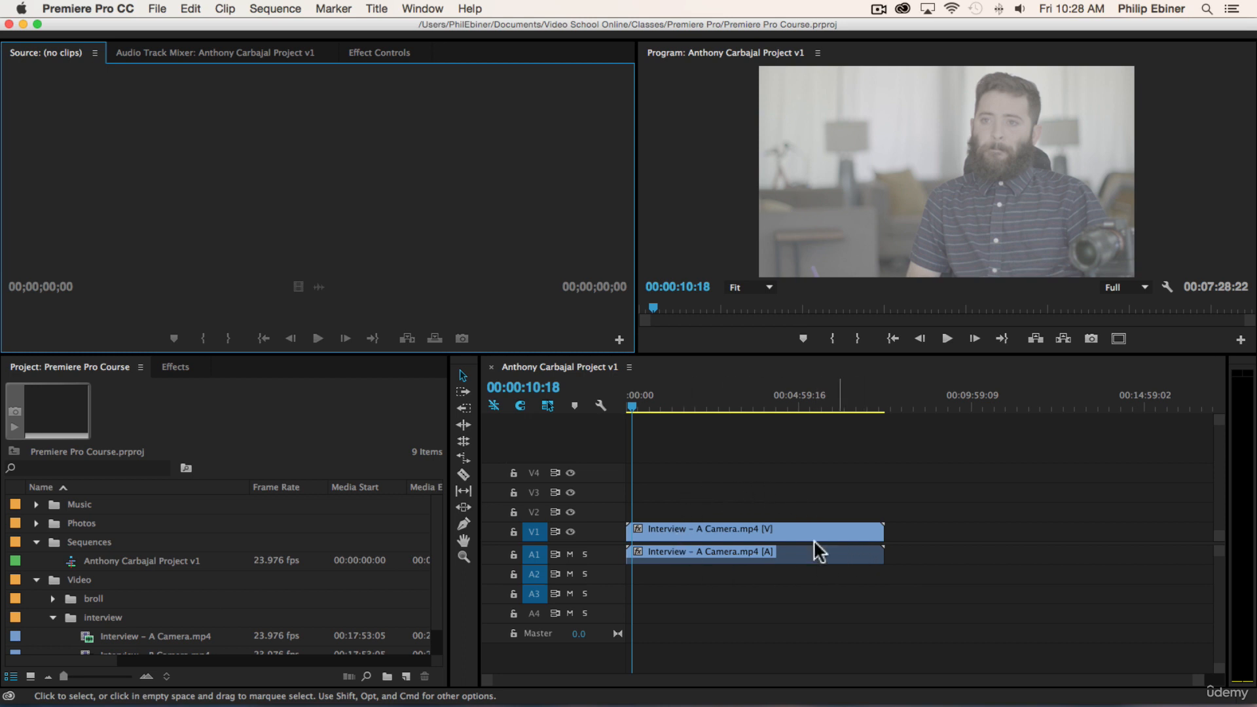
# Add Interview – B Camera.mp4 to tracks V1 and A1, just after the Interview – A Camera clip.
pyautogui.scroll(-1, 196, 544)
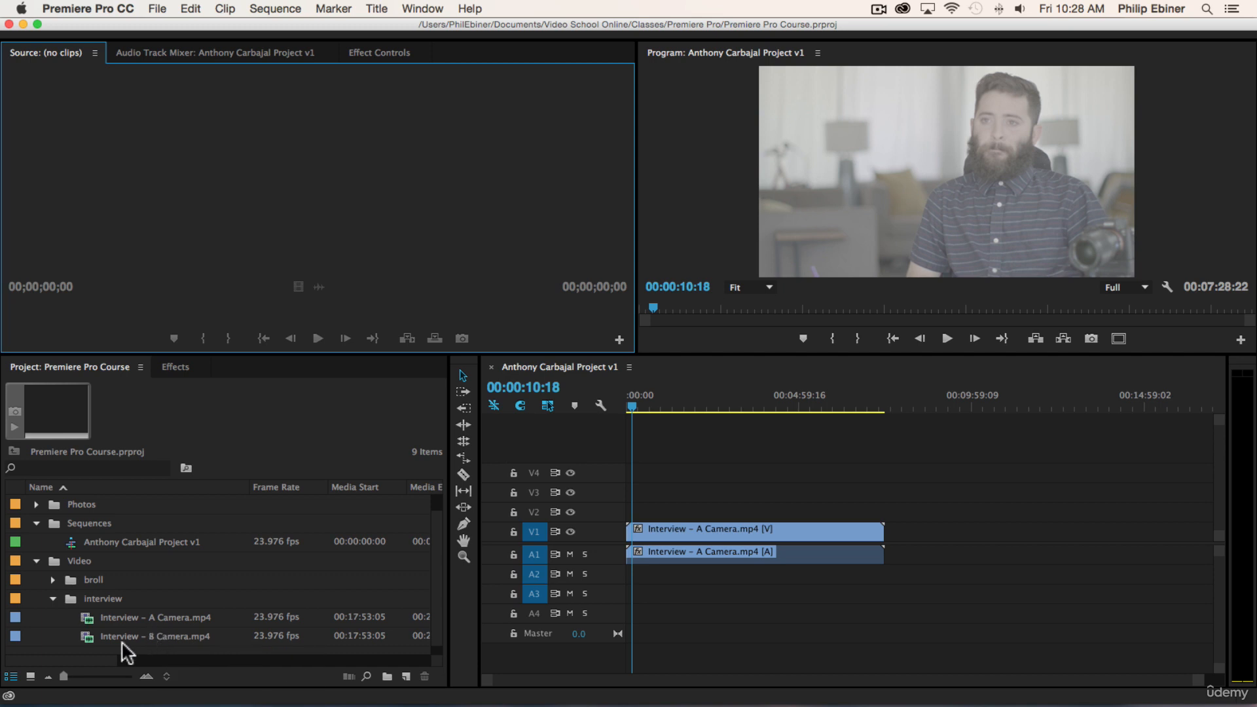
pyautogui.click(161, 635)
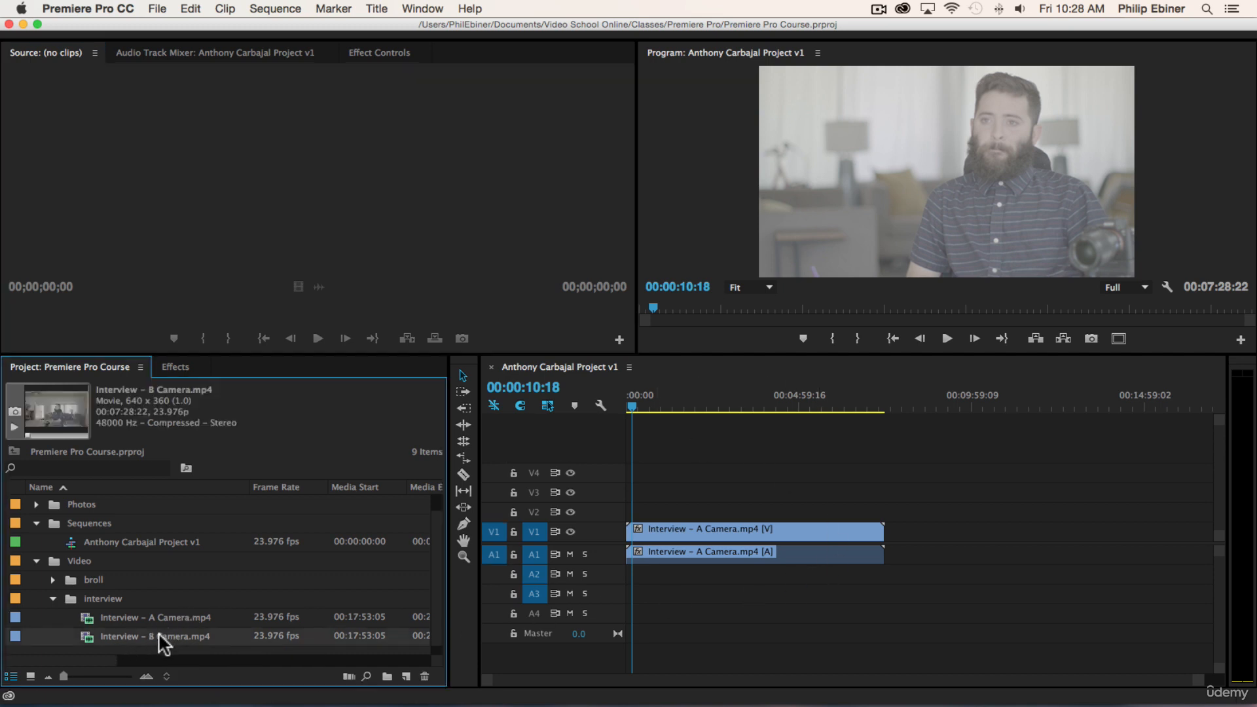
pyautogui.moveTo(160, 635); pyautogui.dragTo(672, 453)
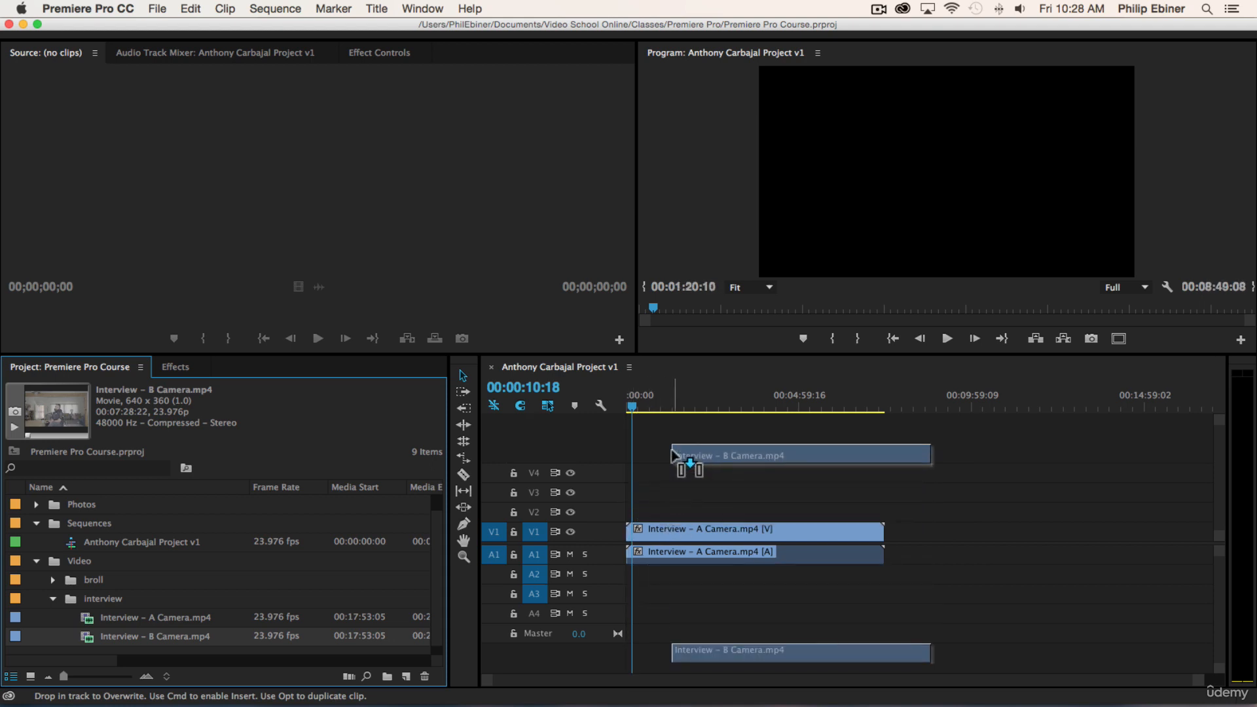
pyautogui.moveTo(673, 453); pyautogui.dragTo(902, 535)
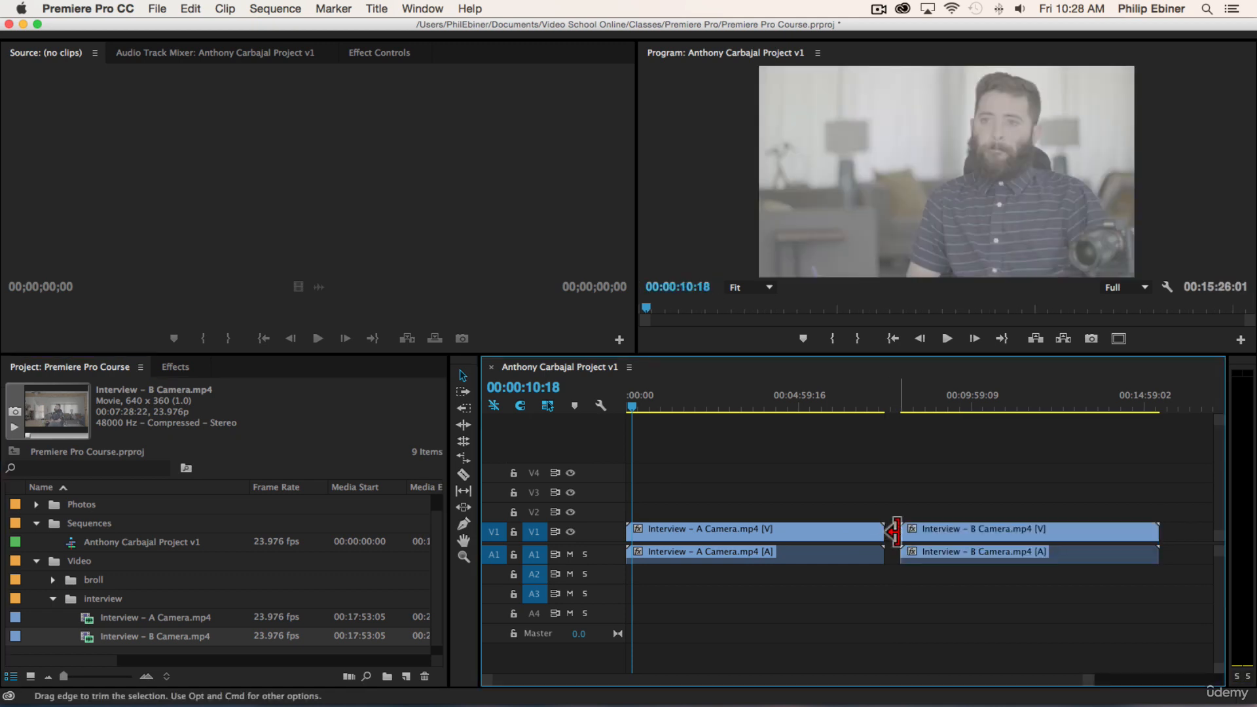
# Move the A Camera clip to tracks V2 and A2, and shift the B Camera clip back beneath it on V1.
pyautogui.click(727, 529)
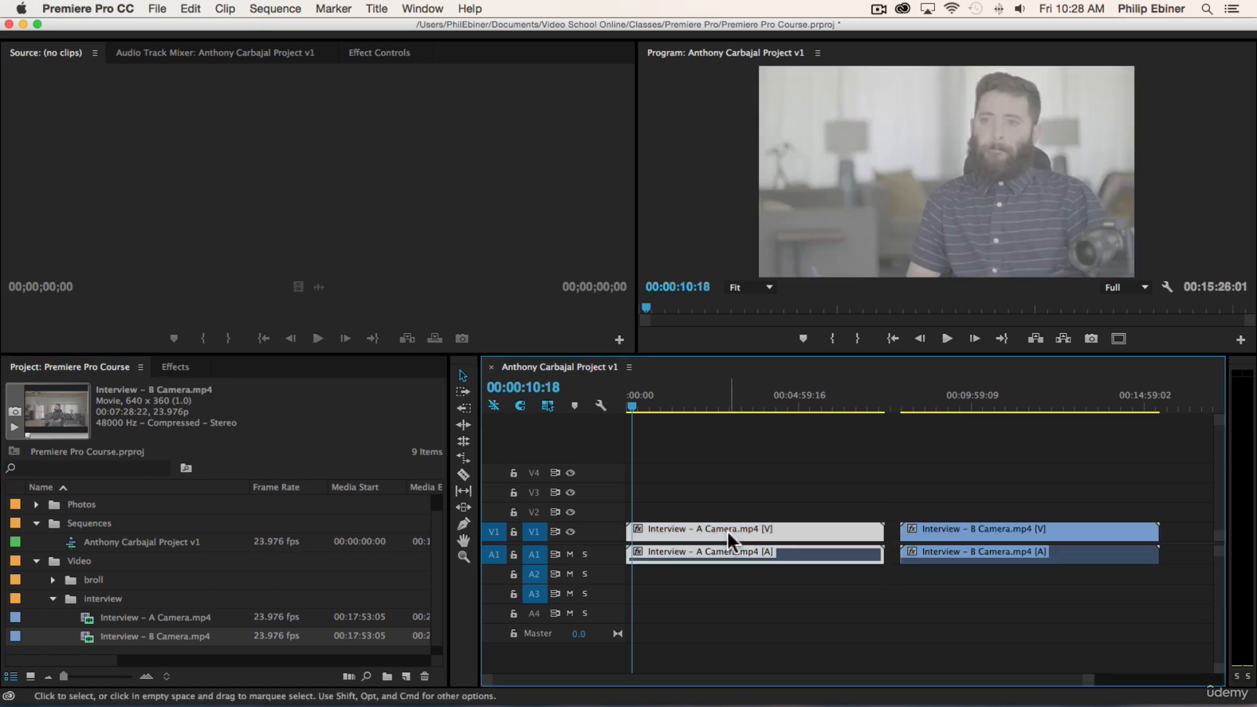
pyautogui.moveTo(727, 522); pyautogui.dragTo(721, 501)
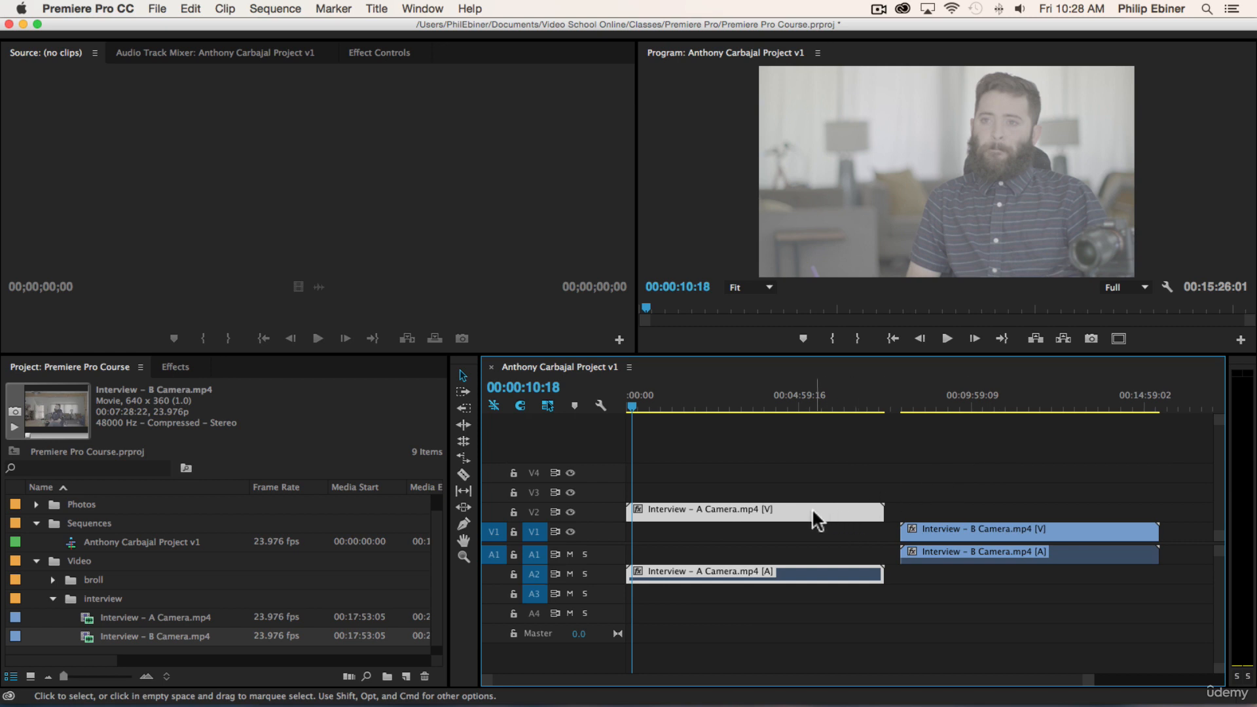
pyautogui.click(944, 529)
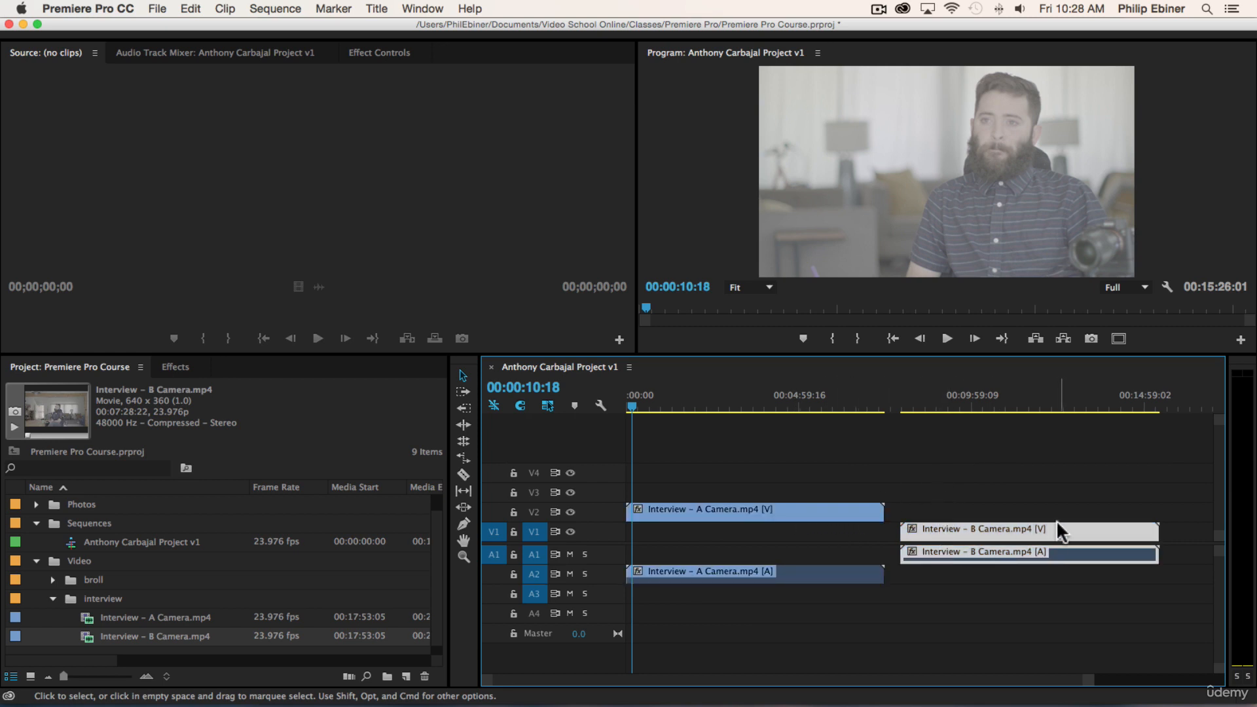
pyautogui.moveTo(982, 534); pyautogui.dragTo(730, 534)
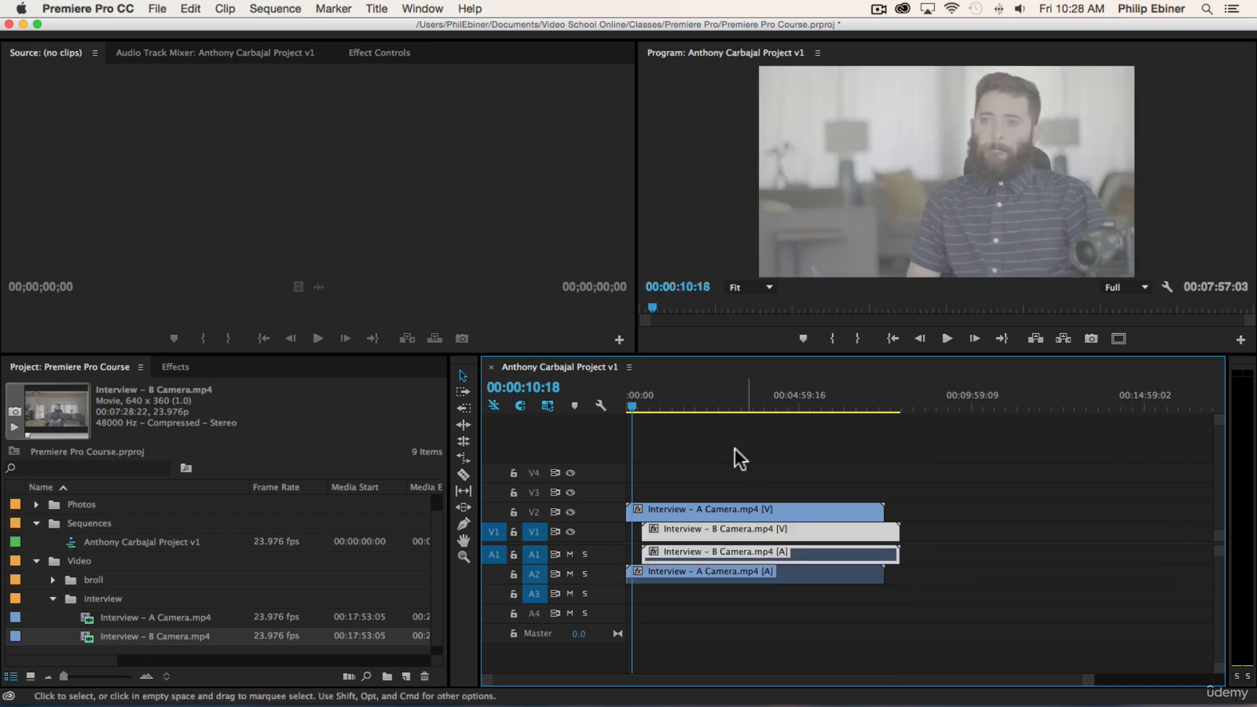
# Place the playhead at 00:00:49:02 and toggle track V2's visibility to compare the two camera angles.
pyautogui.click(656, 404)
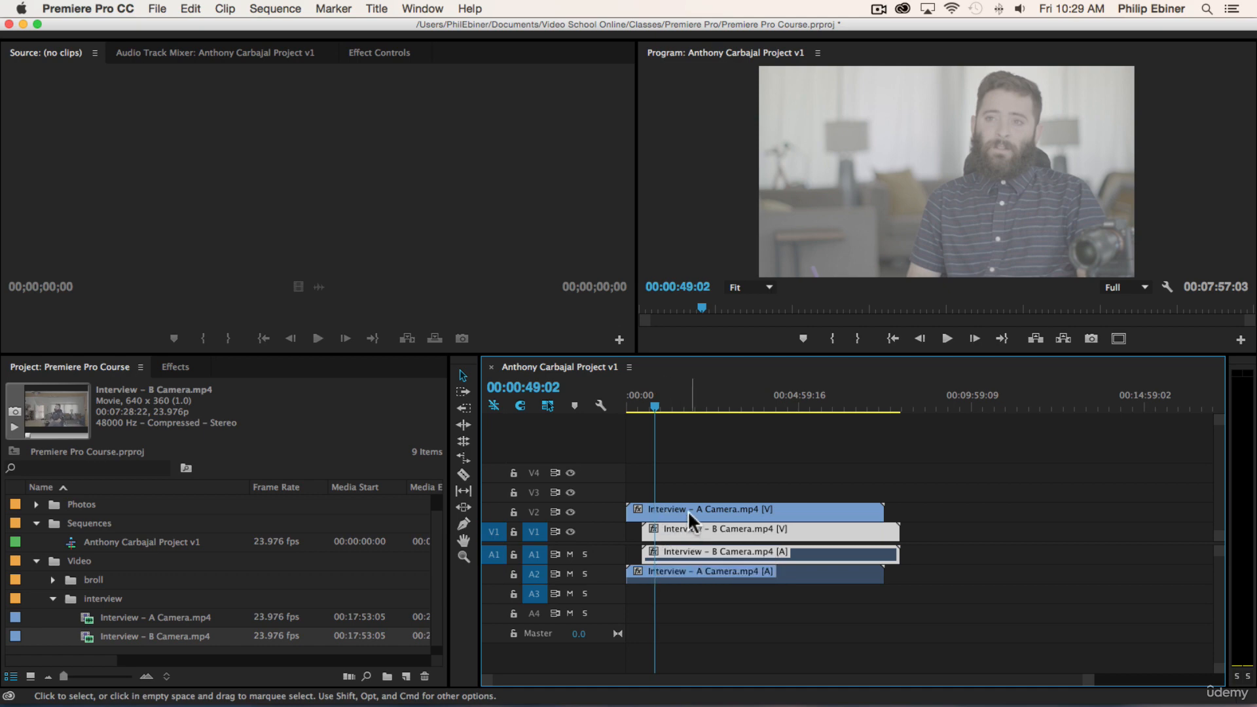
pyautogui.click(570, 511)
pyautogui.click(570, 511)
pyautogui.click(570, 512)
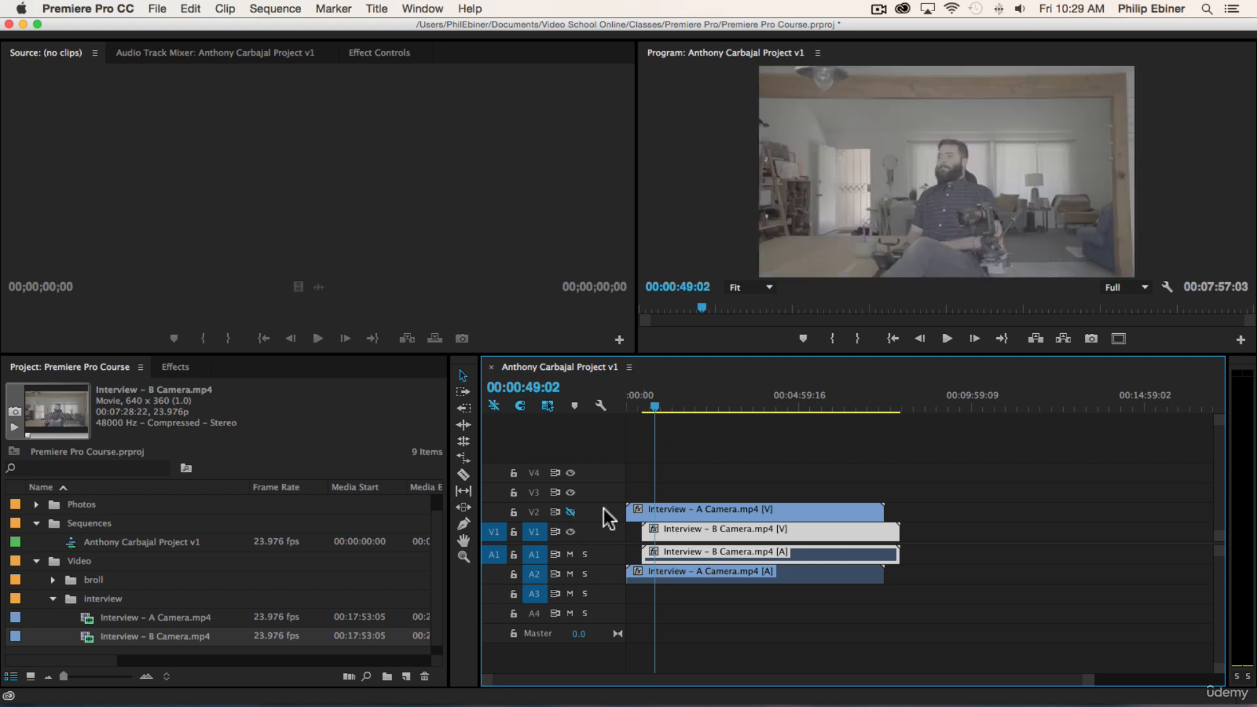
pyautogui.click(570, 512)
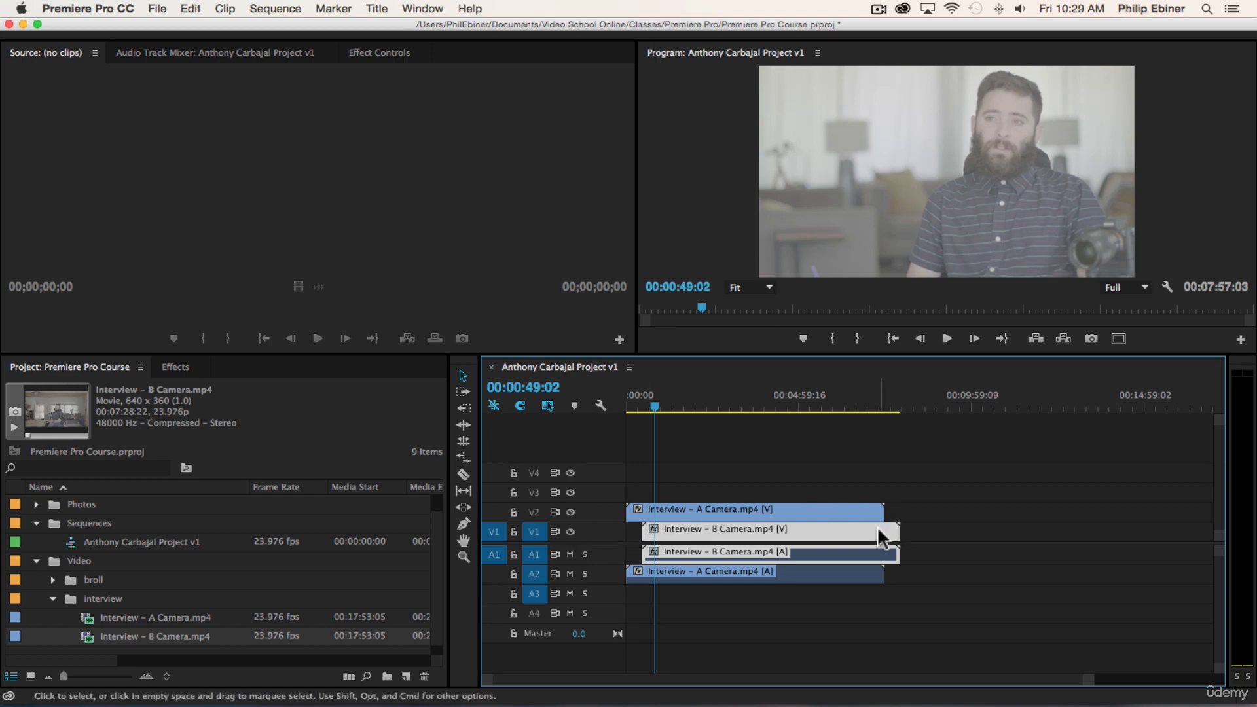
# Expand the Audio 1 and Audio 2 tracks to show the waveforms of both camera clips.
pyautogui.click(657, 511)
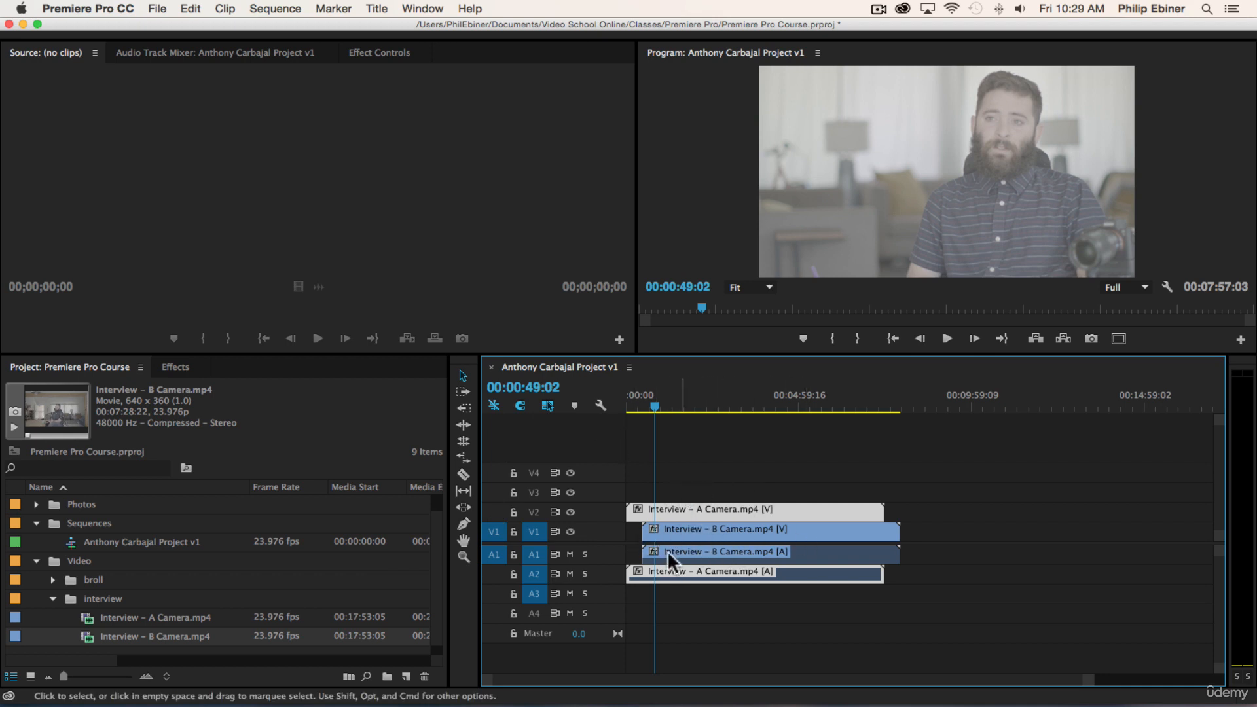
pyautogui.press('\\')
pyautogui.press('=')
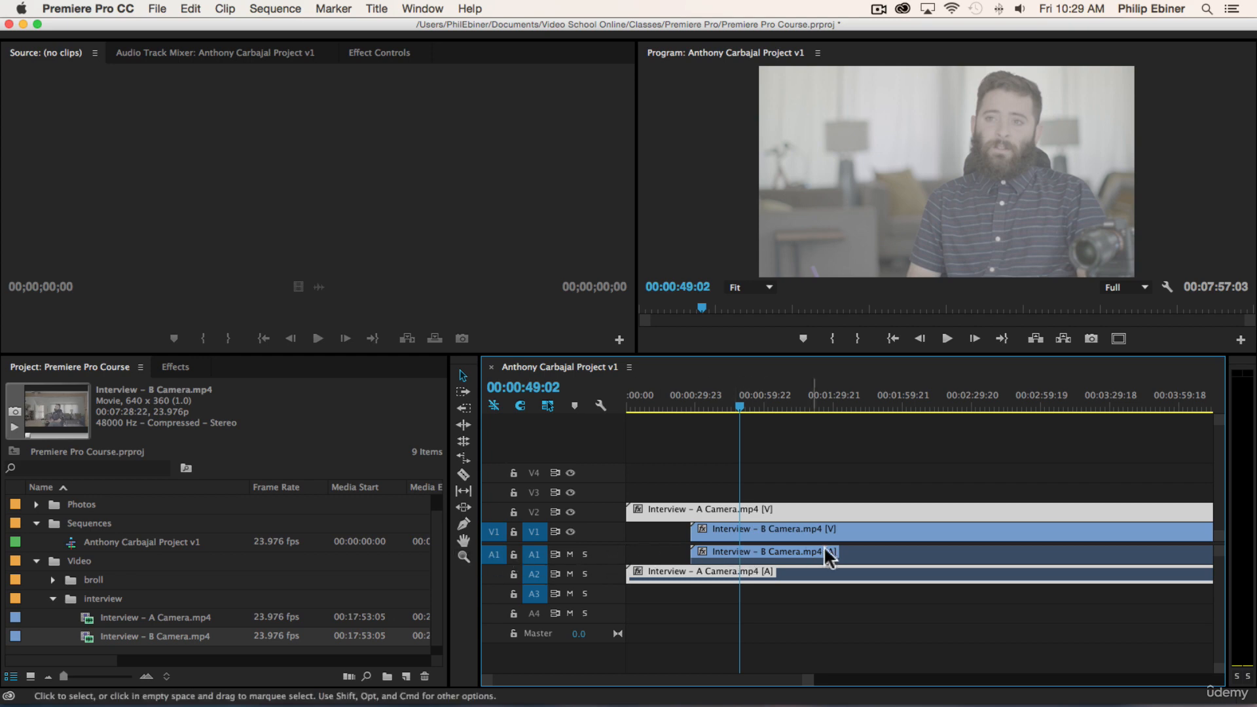
pyautogui.doubleClick(603, 552)
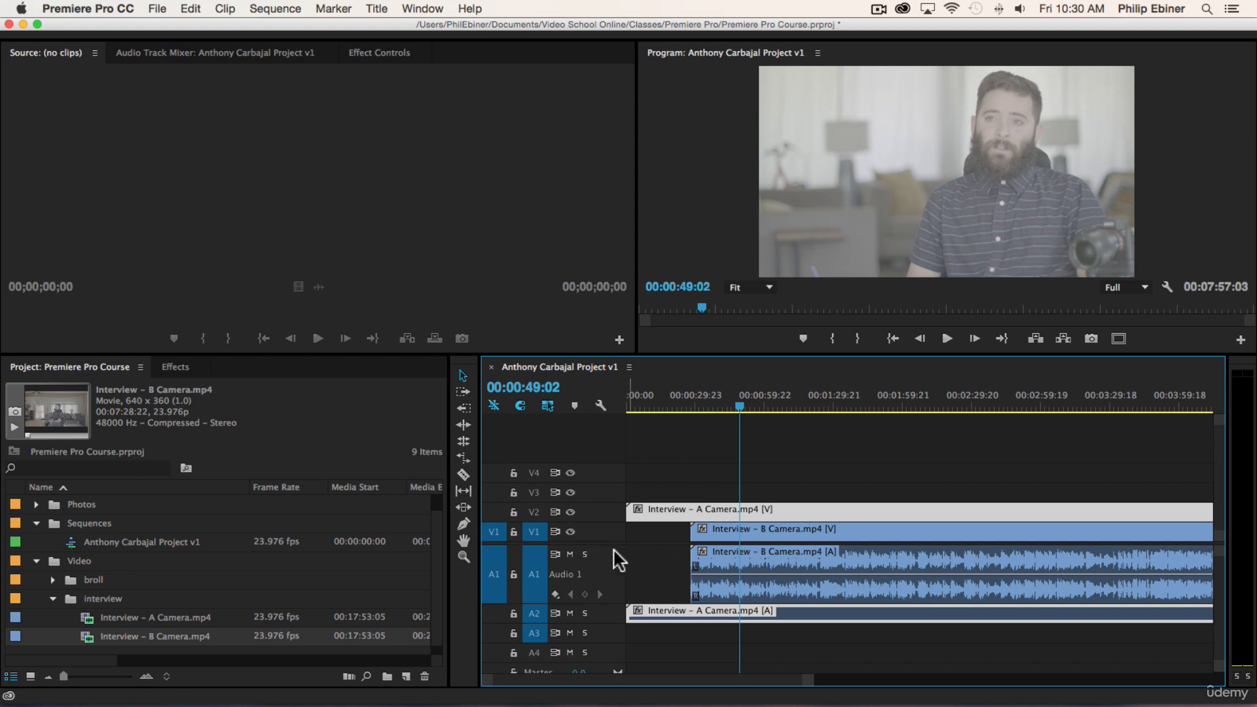
pyautogui.click(619, 551)
pyautogui.moveTo(598, 622); pyautogui.dragTo(601, 664)
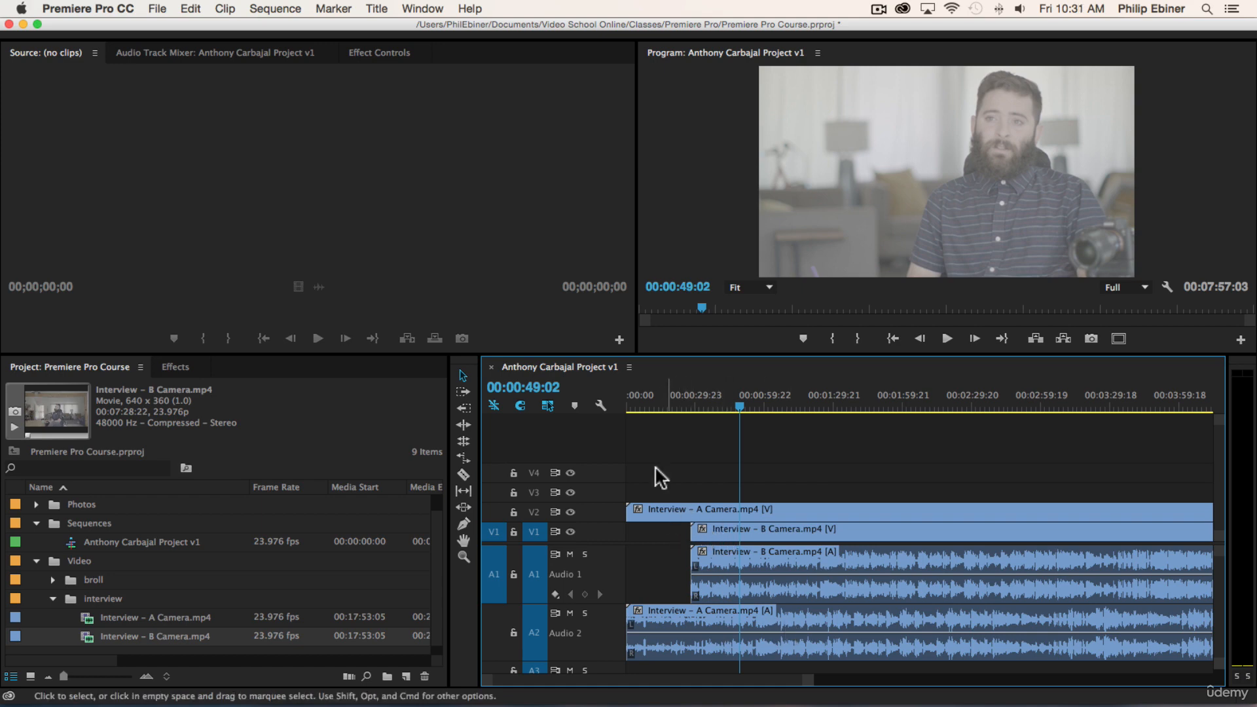
# Return the playhead to 00:00:00:00 and align the B Camera clip with the start of the sequence.
pyautogui.moveTo(638, 394); pyautogui.dragTo(596, 395)
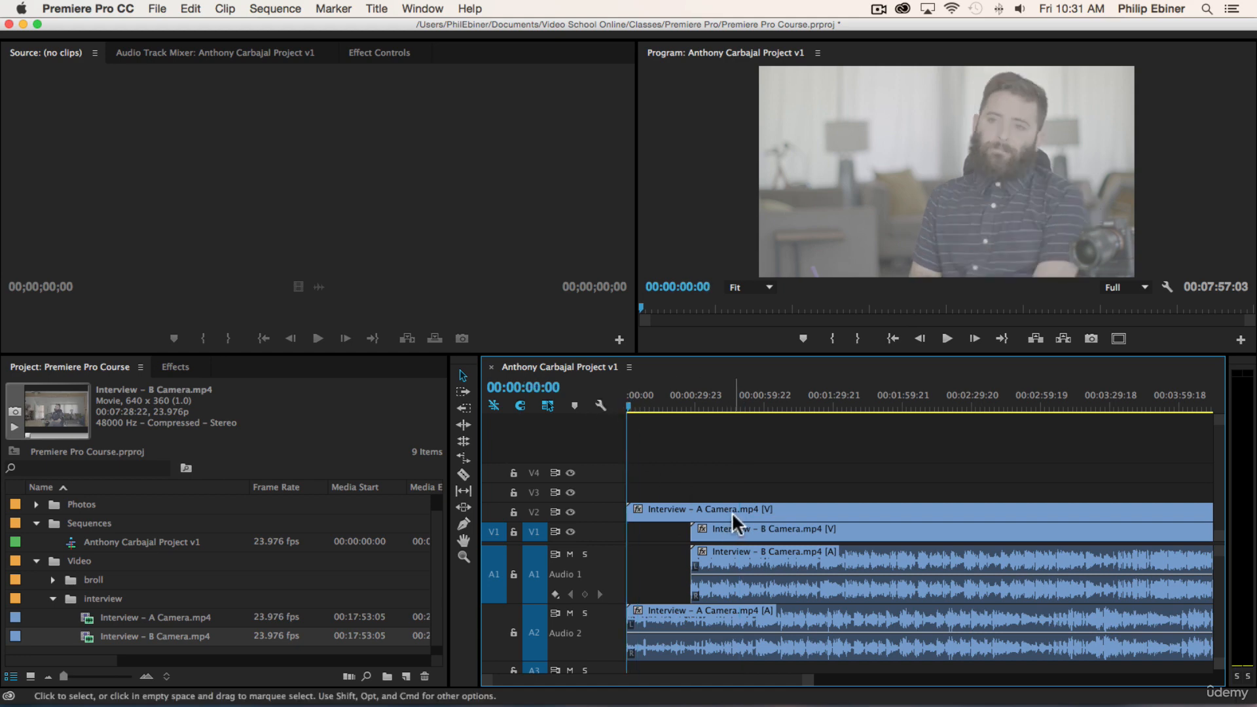
pyautogui.moveTo(707, 529); pyautogui.dragTo(643, 529)
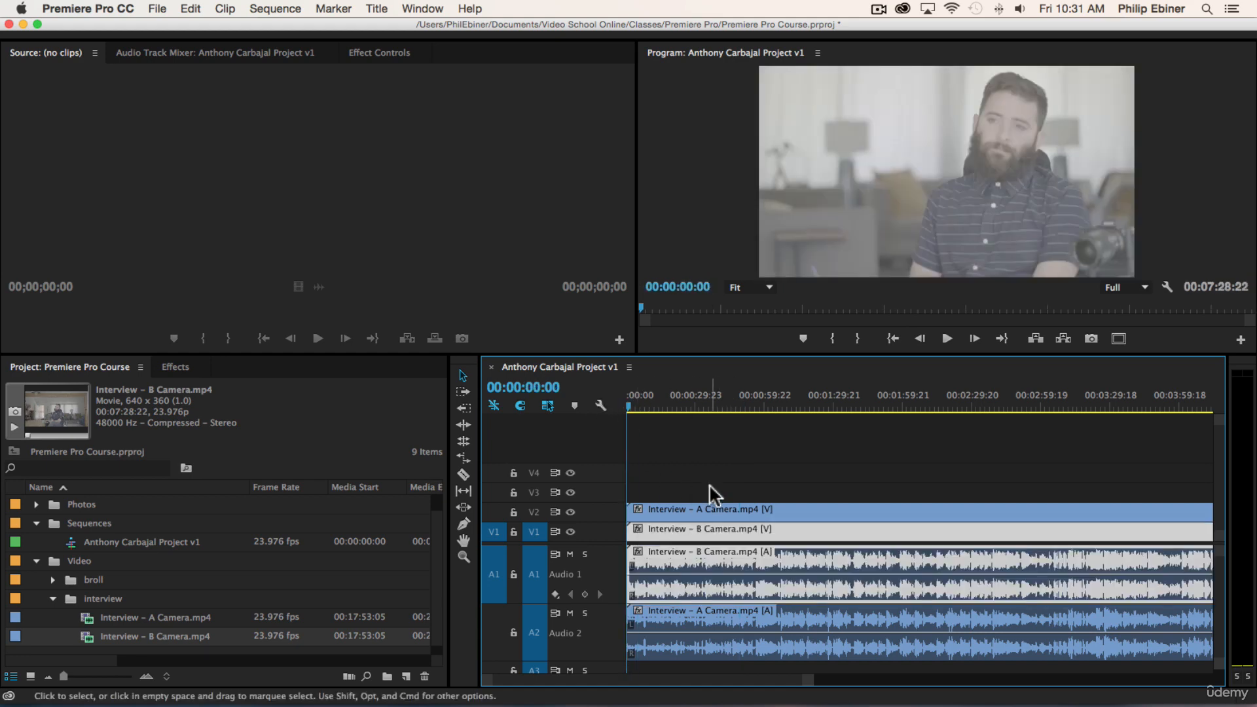
# Play the sequence from the start while inspecting both audio waveforms at closer zoom, and stop at about 00:00:06:07.
pyautogui.press('=')
pyautogui.press('=')
pyautogui.press('=')
pyautogui.press('=')
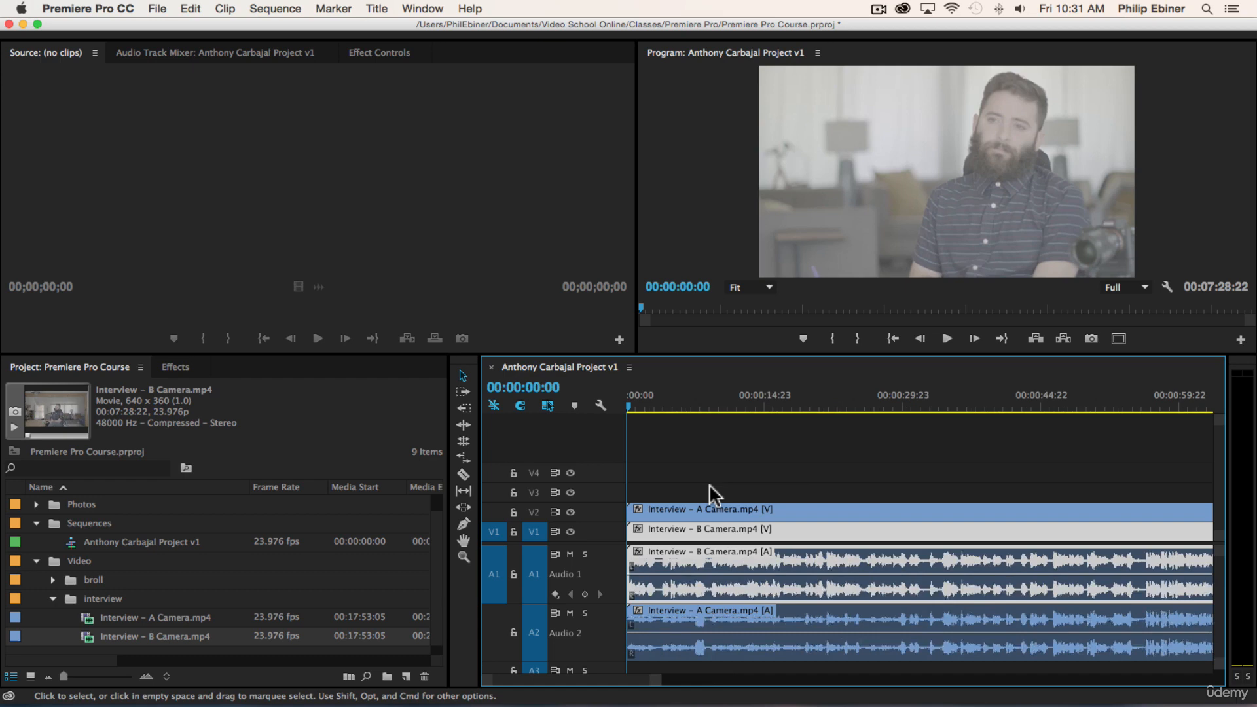
pyautogui.press('=')
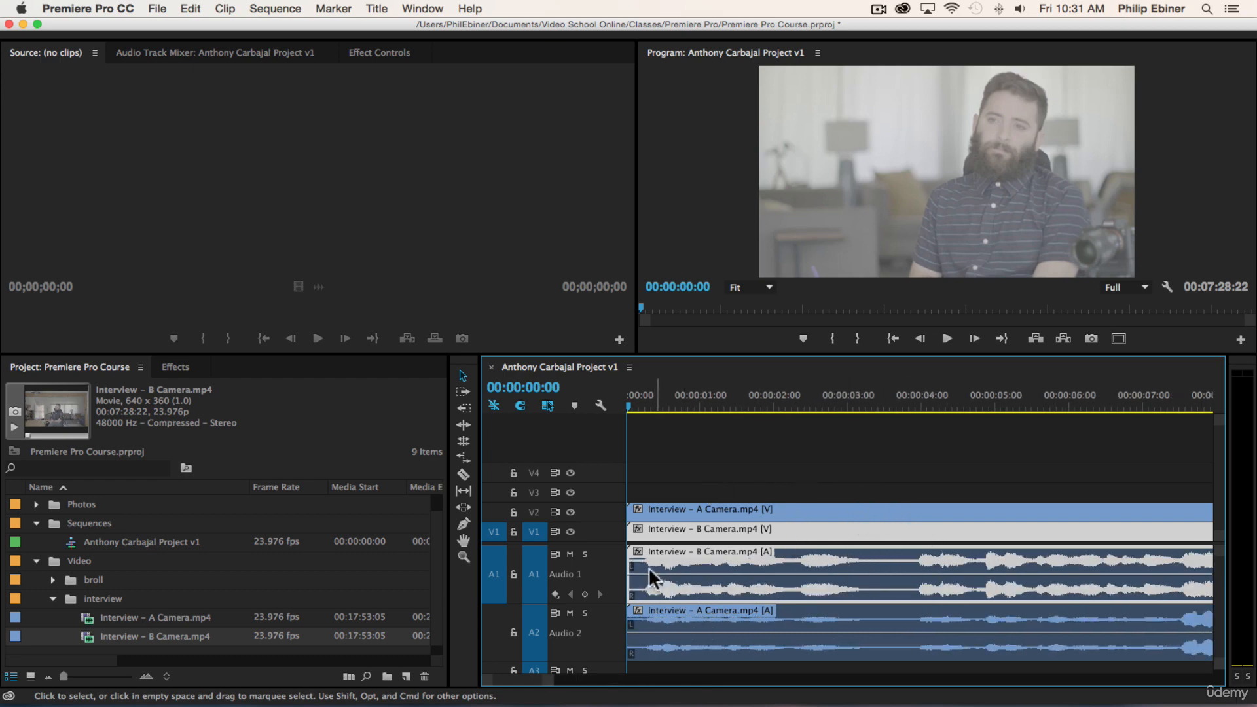
pyautogui.press('space')
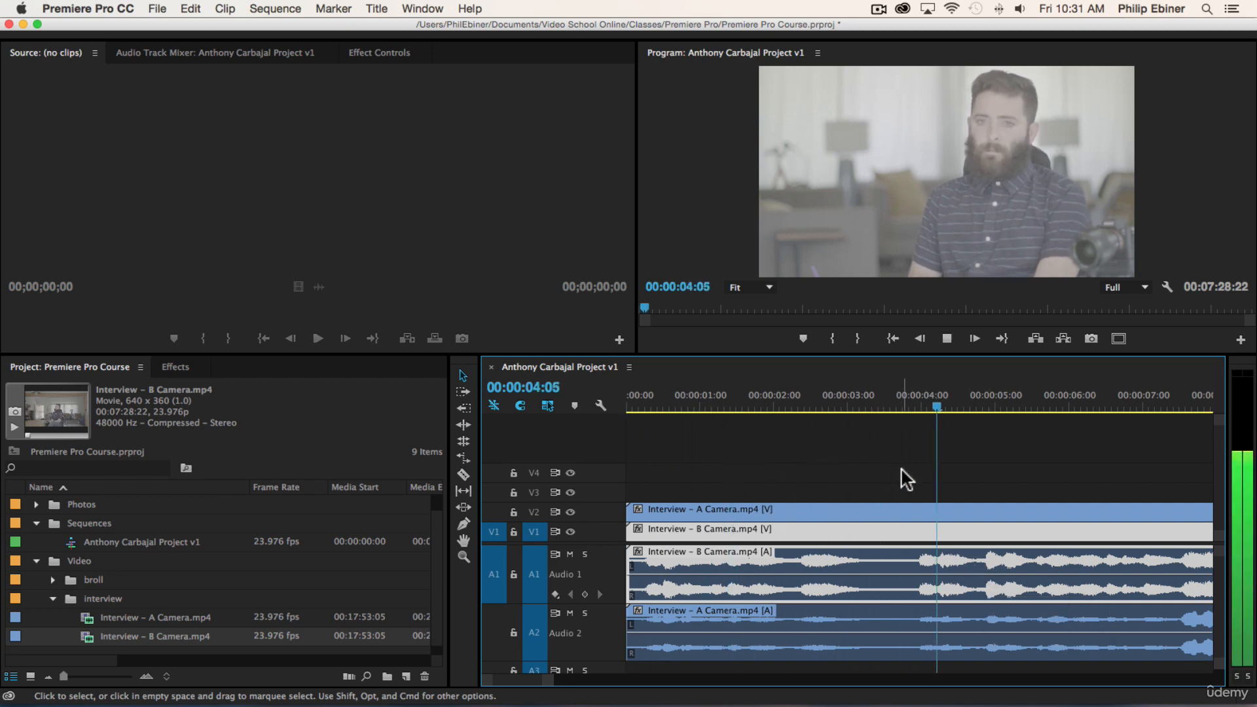
pyautogui.press('-')
pyautogui.press('-')
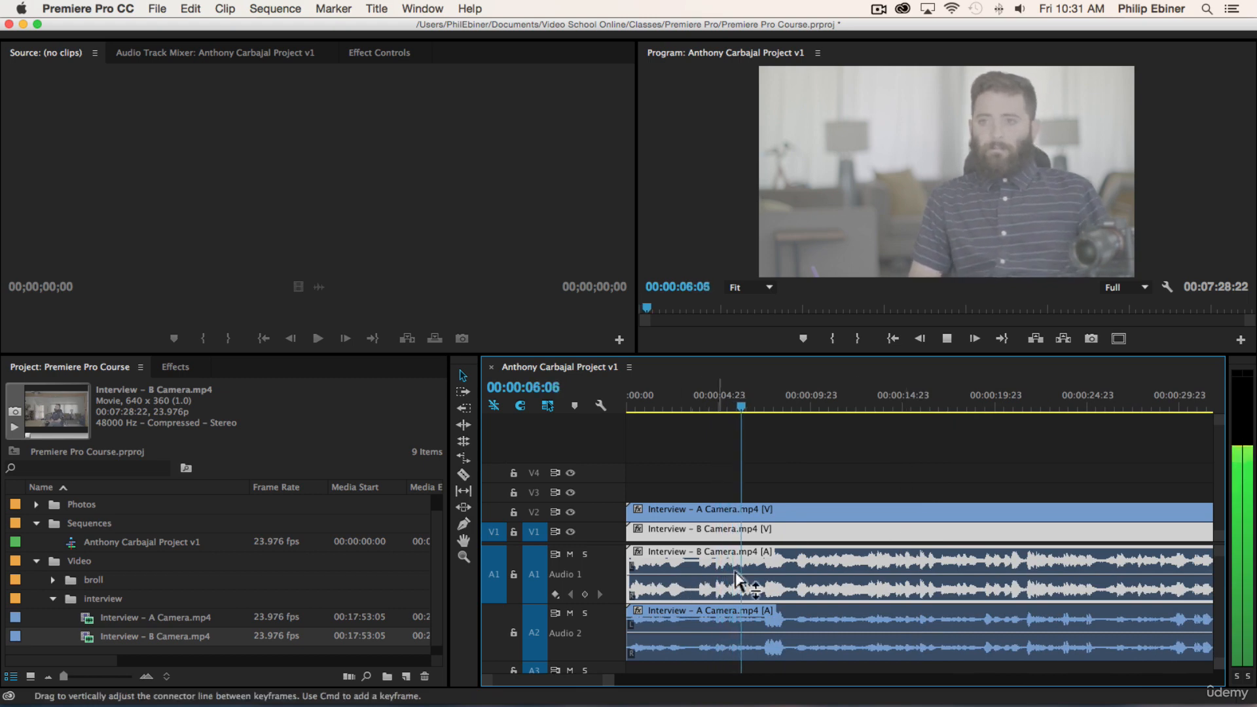
pyautogui.press('space')
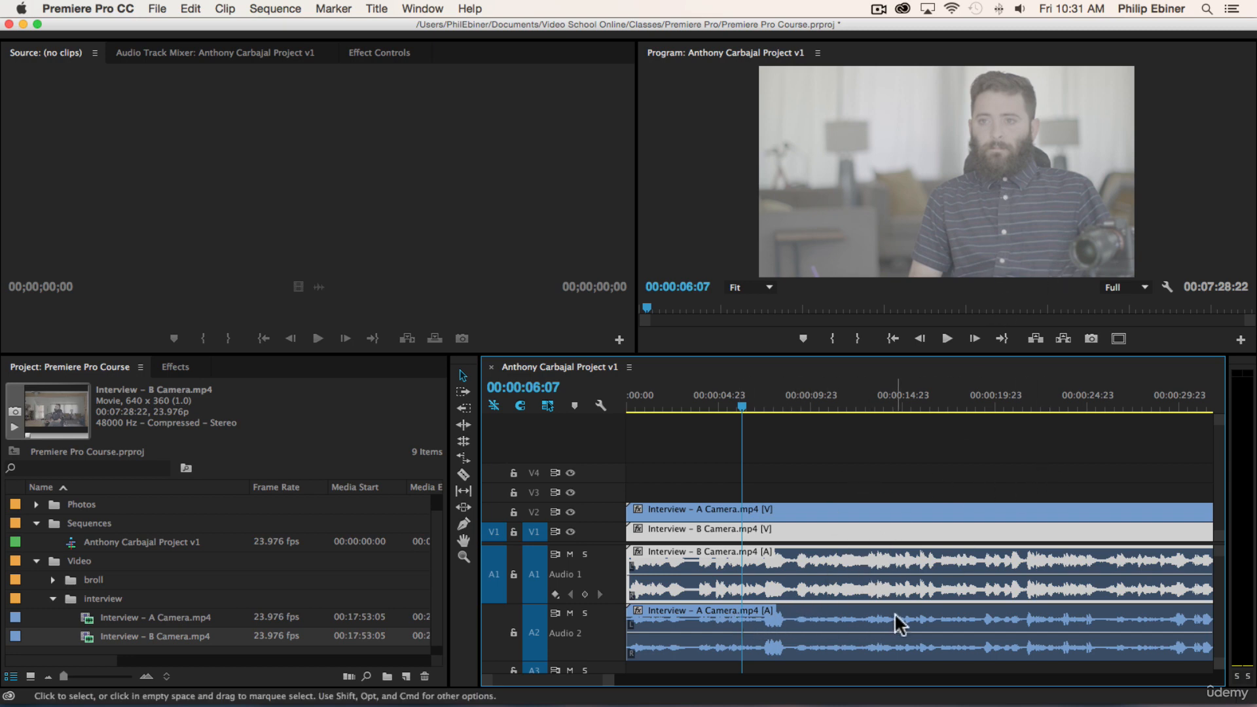
# Compare the A and B Camera waveforms up close around 00:00:06:07 and try shifting the B Camera clip earlier to match them.
pyautogui.click(843, 461)
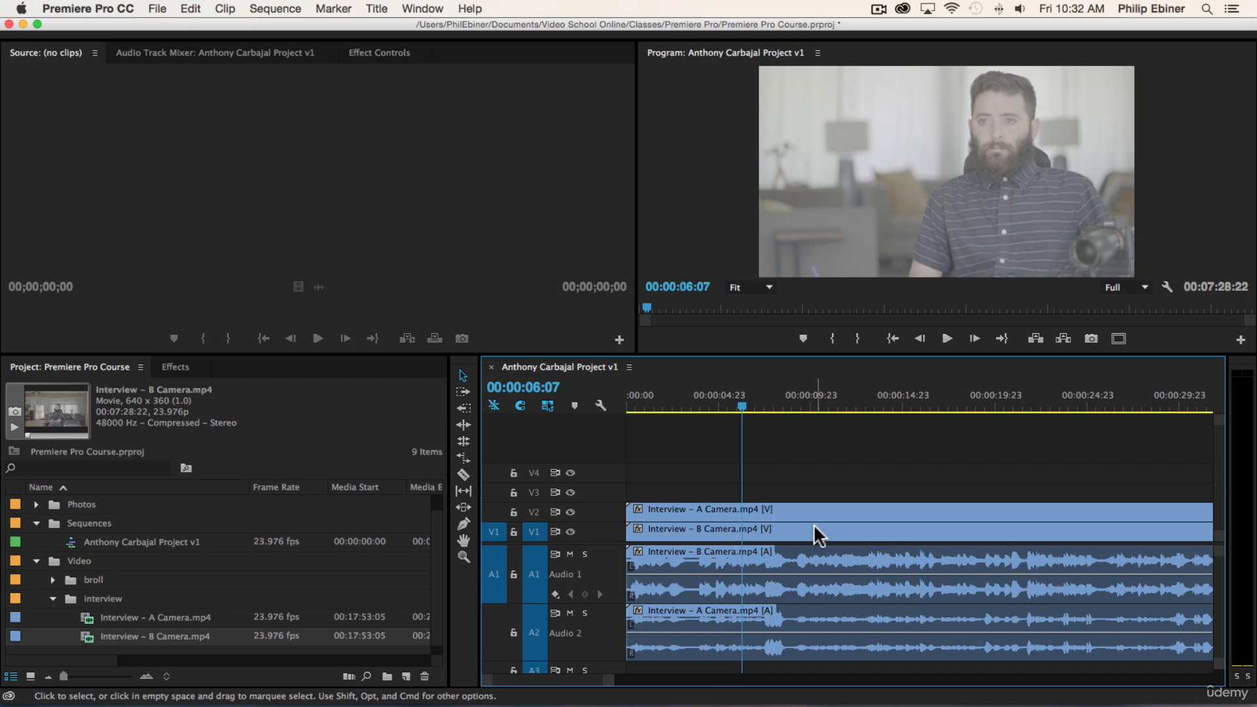
pyautogui.press('-')
pyautogui.press('-')
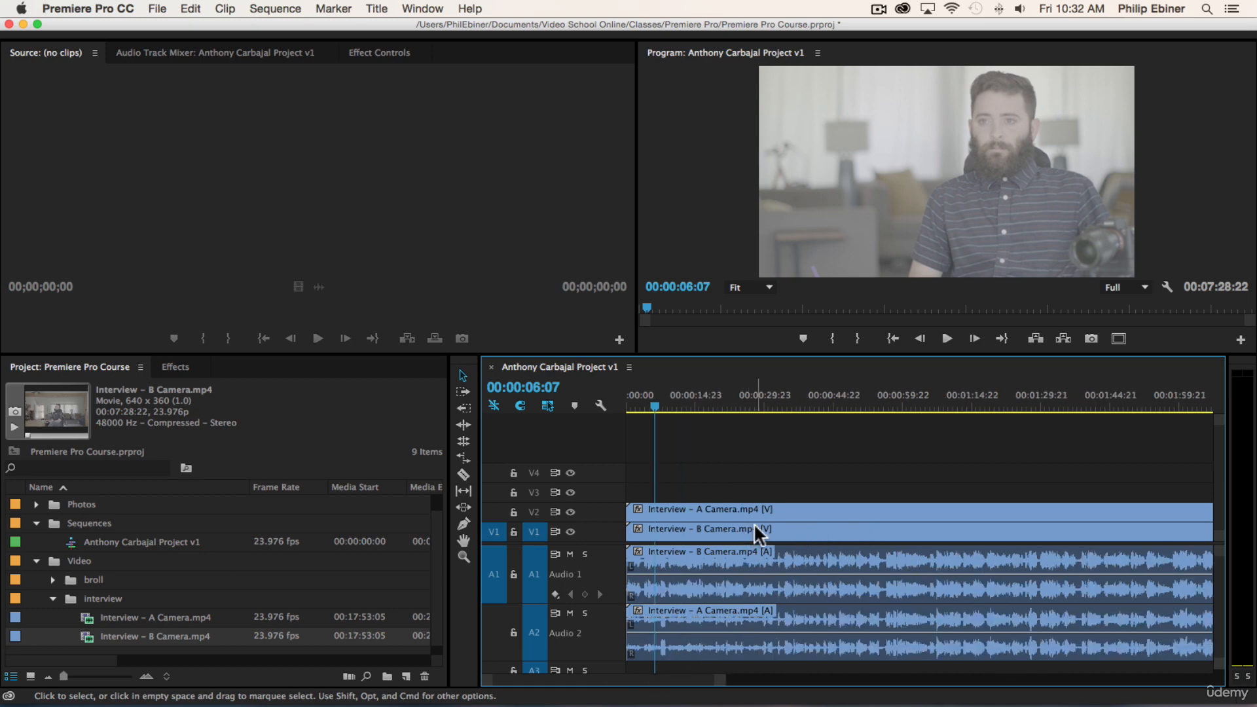
pyautogui.press('=')
pyautogui.press('=')
pyautogui.press('=')
pyautogui.press('=')
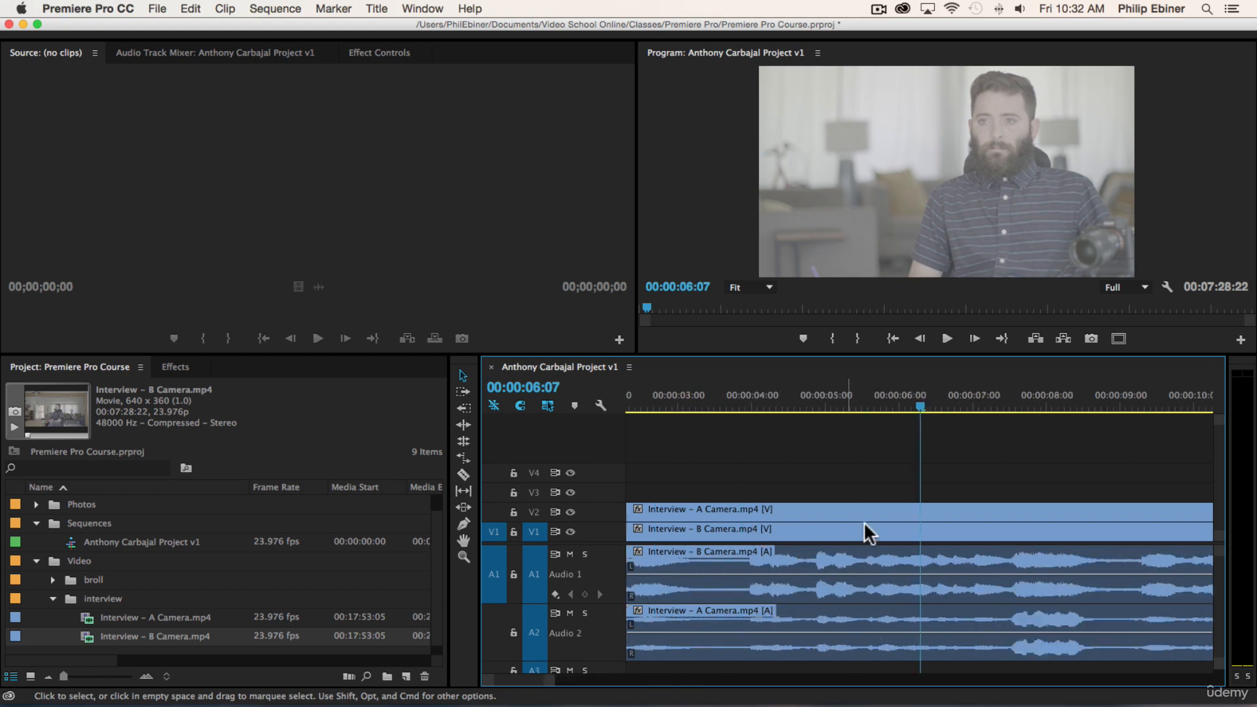
pyautogui.press('=')
pyautogui.moveTo(969, 527); pyautogui.dragTo(929, 529)
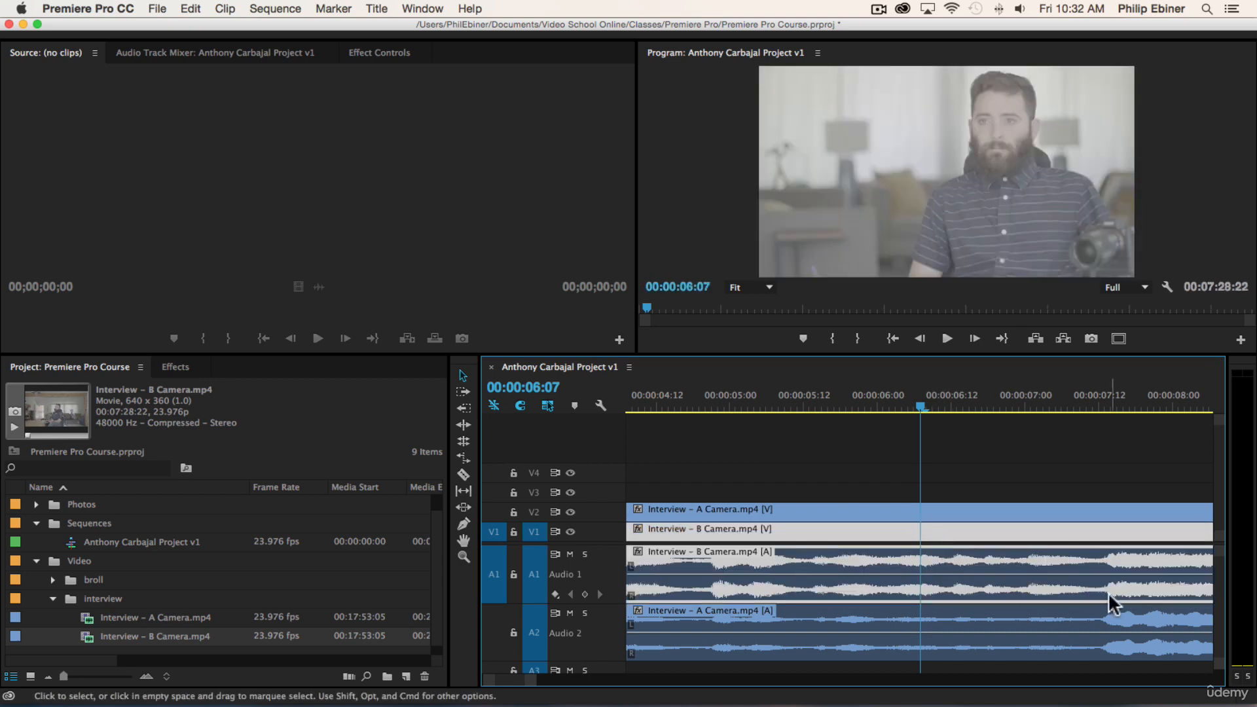
# Move the B Camera clip about 3.6 seconds later than the A Camera clip and deselect it, with the whole sequence in view.
pyautogui.press('-')
pyautogui.press('-')
pyautogui.press('-')
pyautogui.scroll(-2, 893, 554)
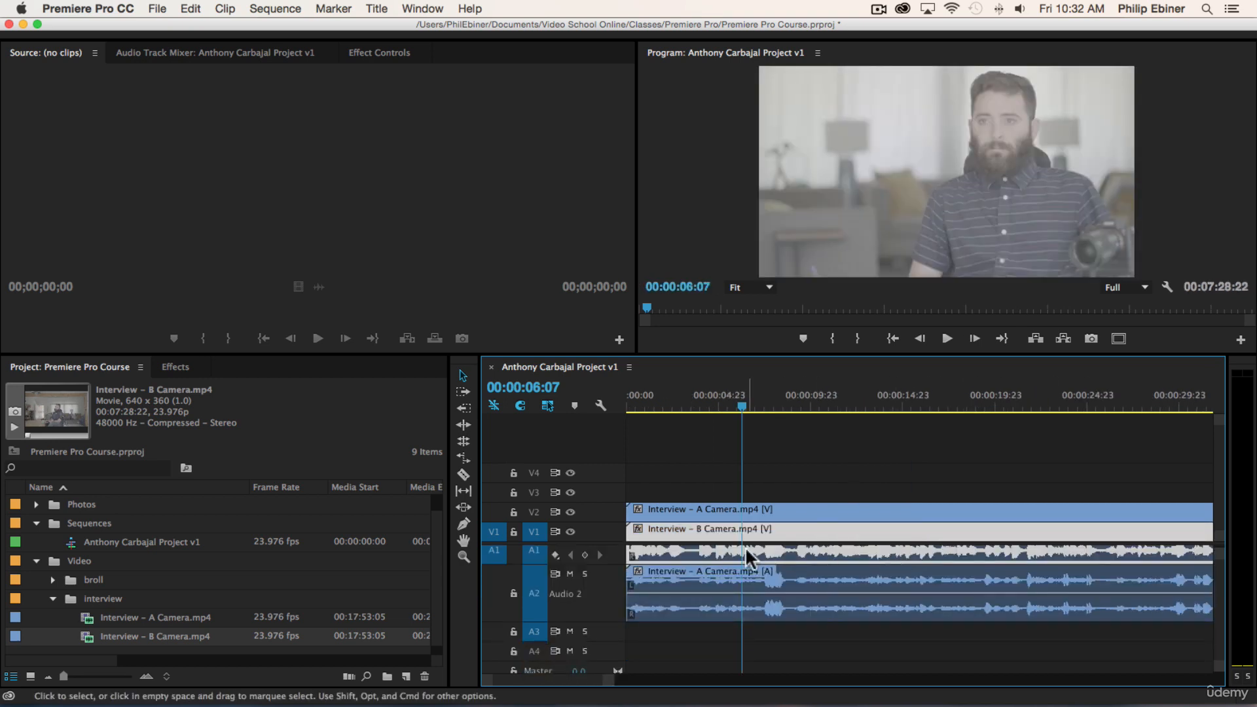
pyautogui.scroll(2, 796, 579)
pyautogui.moveTo(759, 530); pyautogui.dragTo(826, 544)
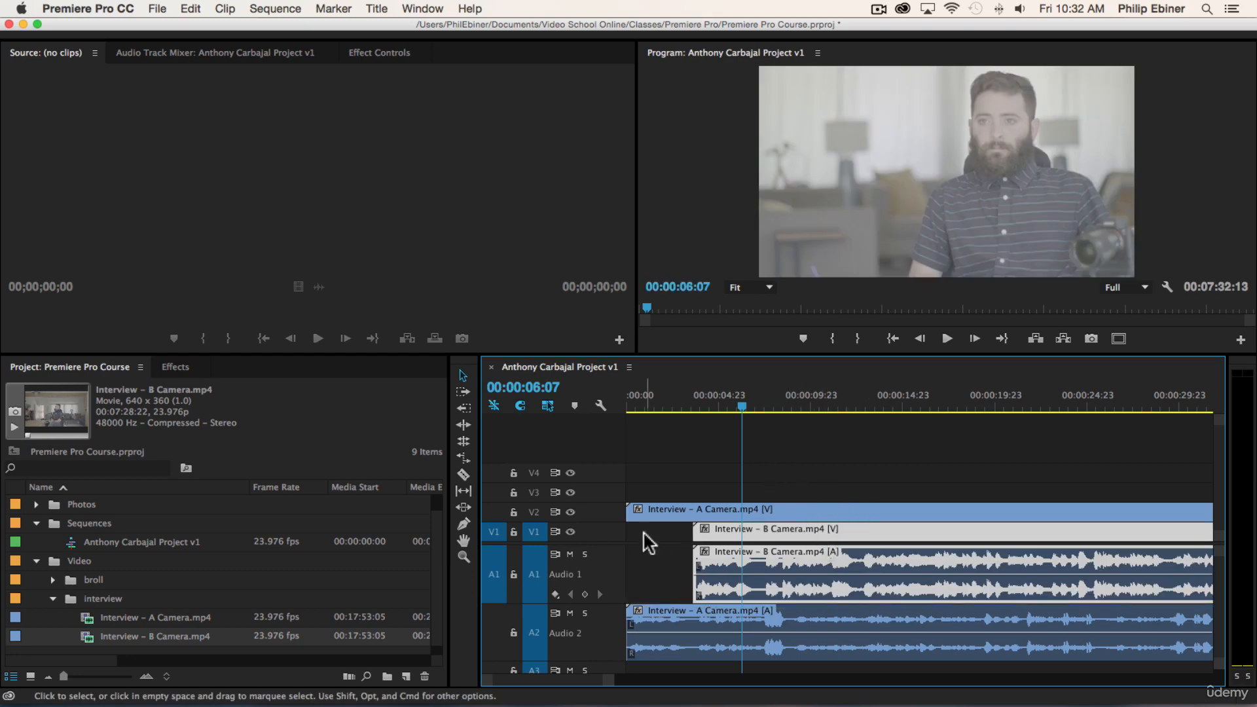
pyautogui.click(722, 470)
pyautogui.press('-')
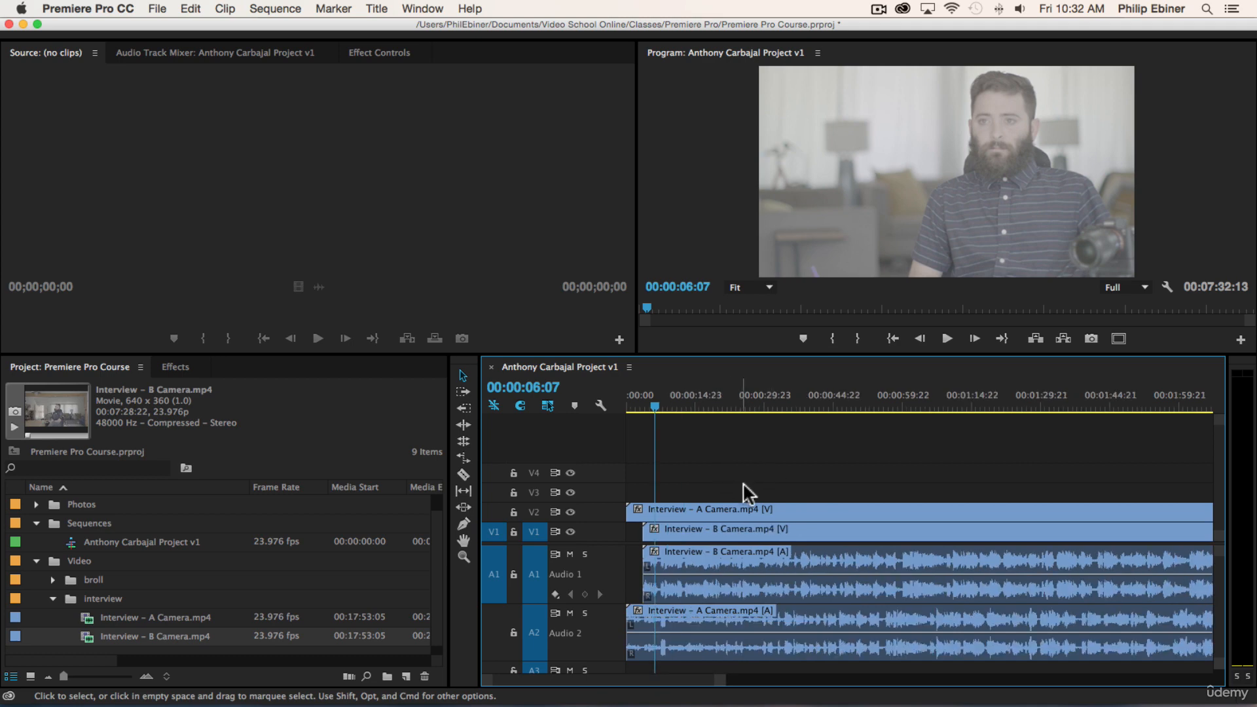
pyautogui.press('\\')
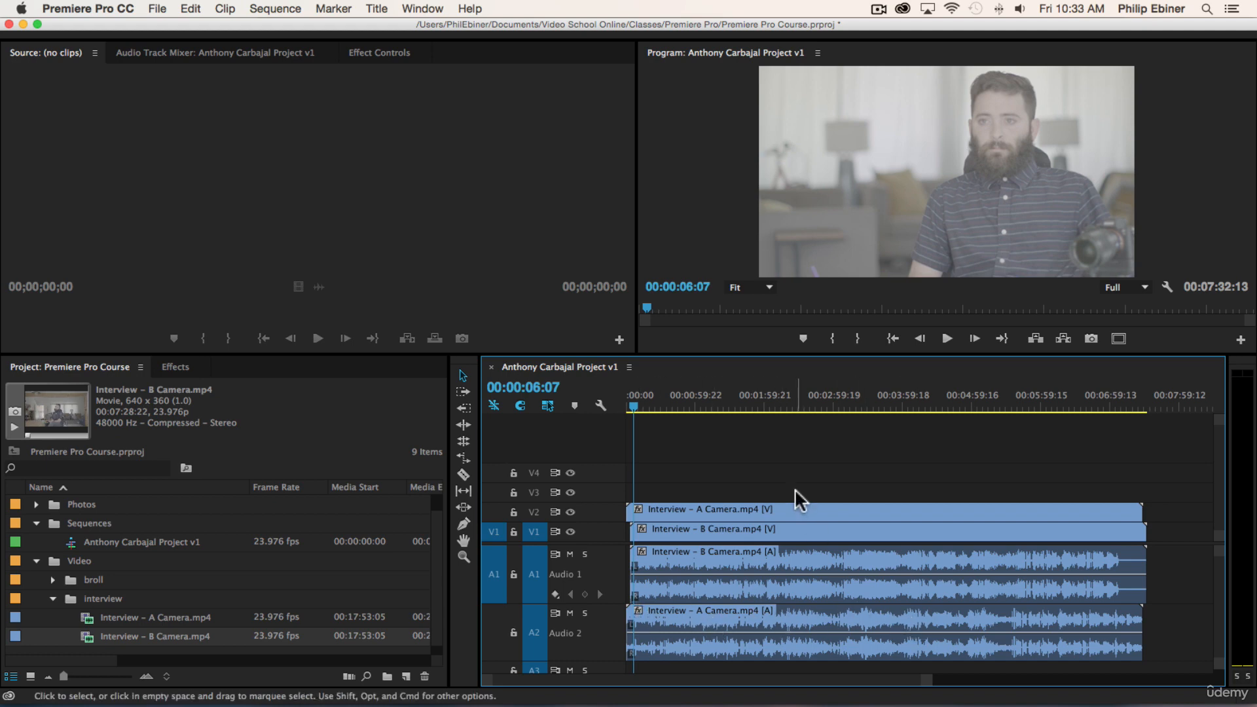
# Select both camera clips with their audio and synchronize them by Audio, using the Mix Down track channel.
pyautogui.moveTo(795, 489); pyautogui.dragTo(812, 557)
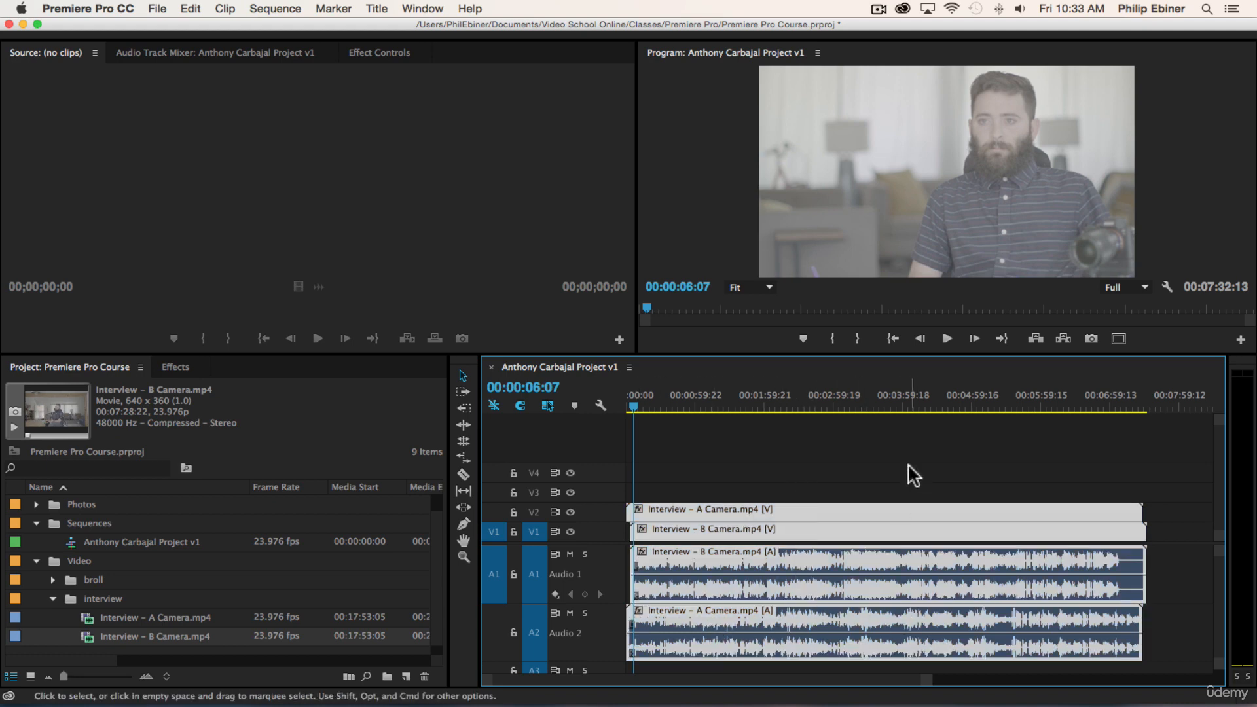
pyautogui.rightClick(782, 531)
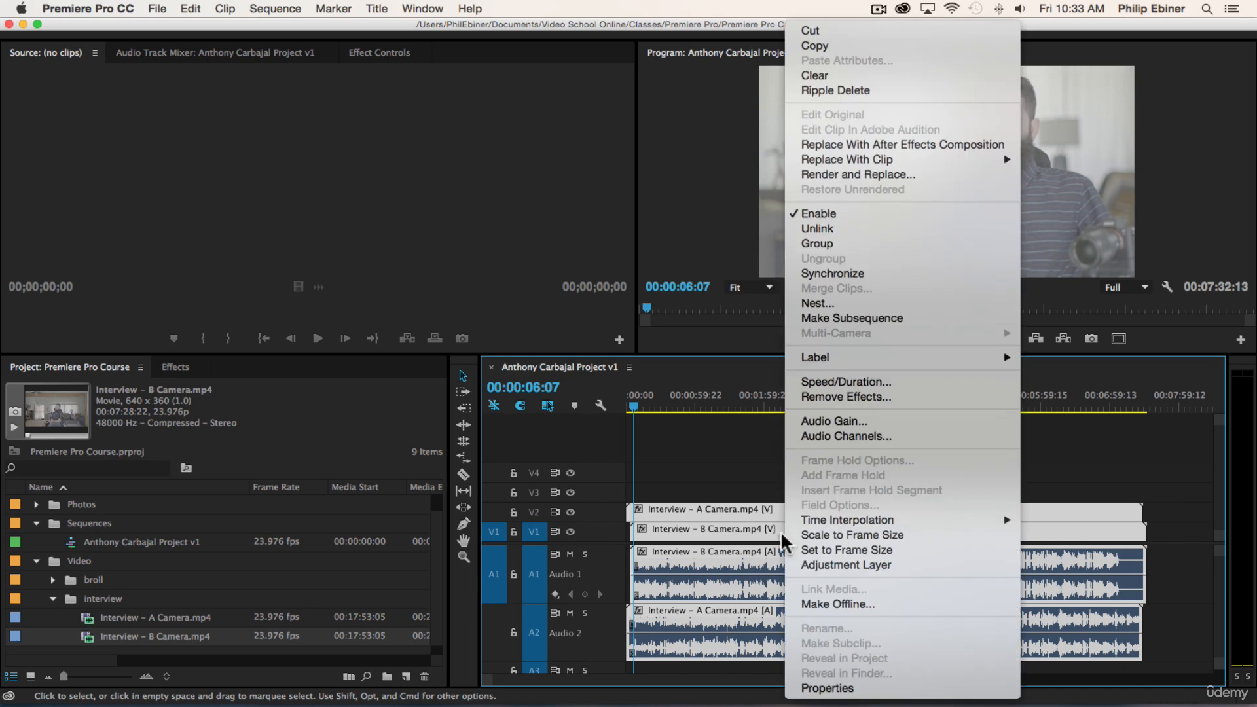
pyautogui.click(821, 272)
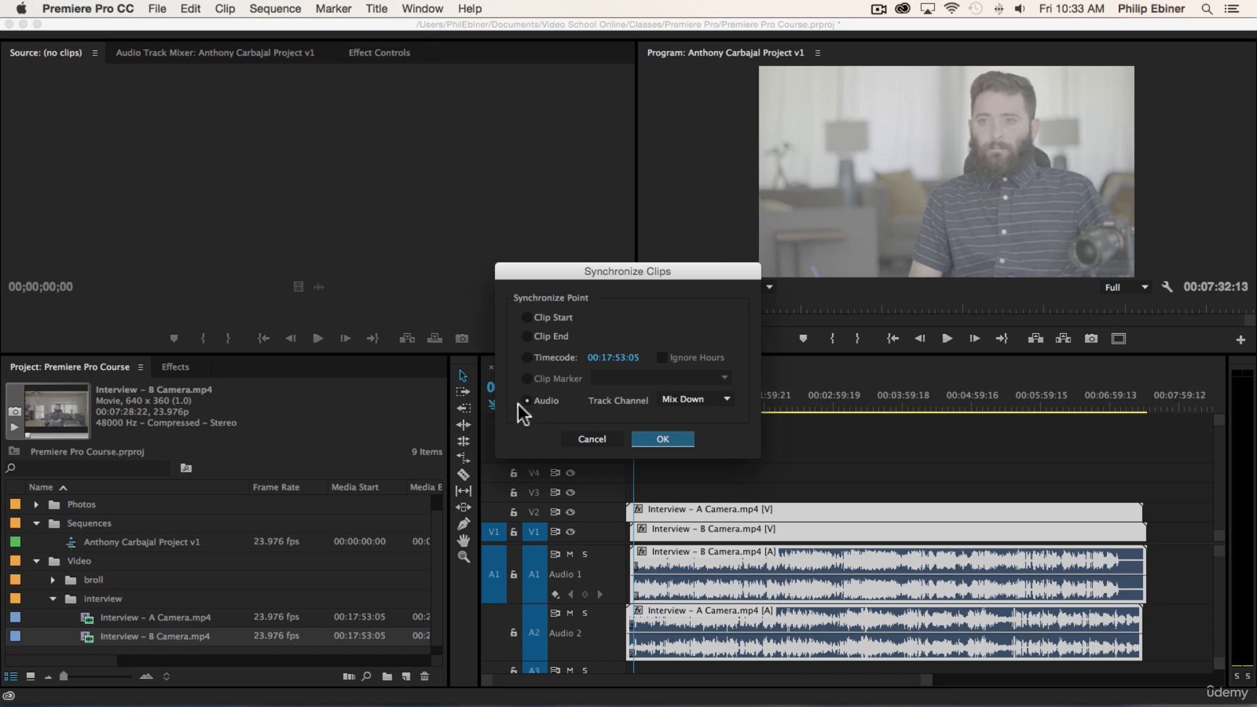
pyautogui.click(680, 401)
pyautogui.click(608, 410)
pyautogui.click(664, 439)
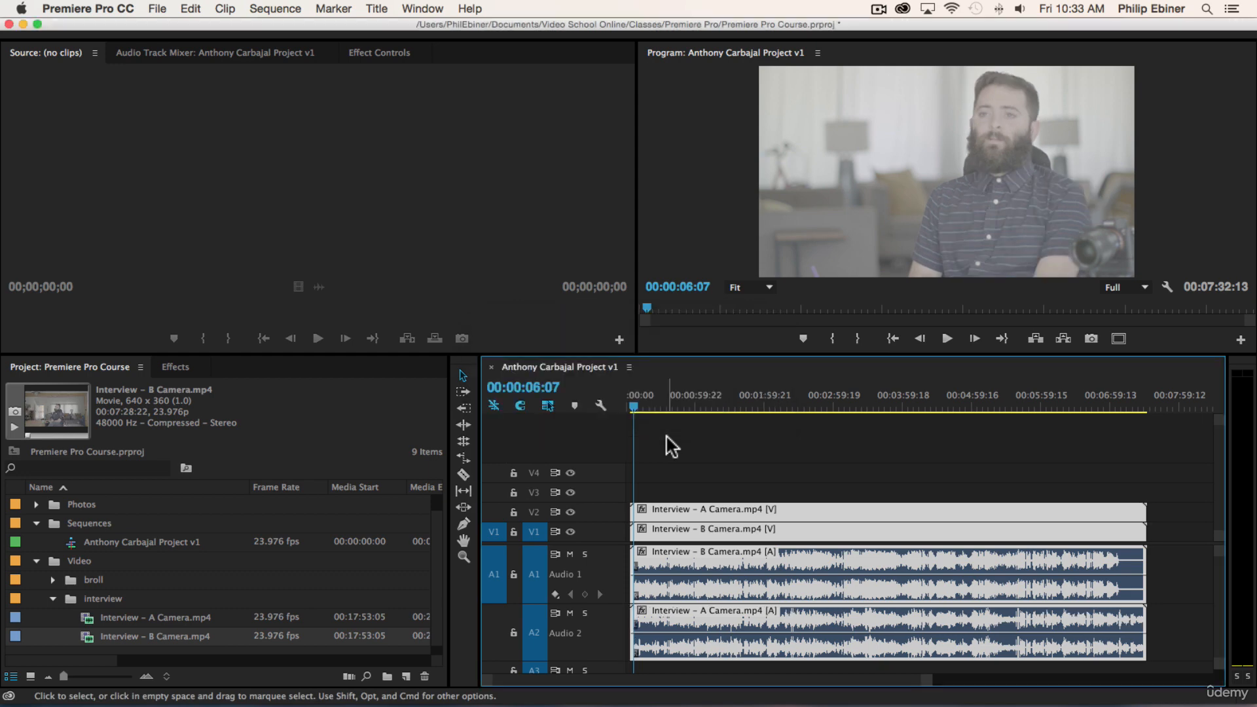
# Examine the waveforms near the start of both camera clips to check how they line up.
pyautogui.press('=')
pyautogui.press('=')
pyautogui.press('=')
pyautogui.press('=')
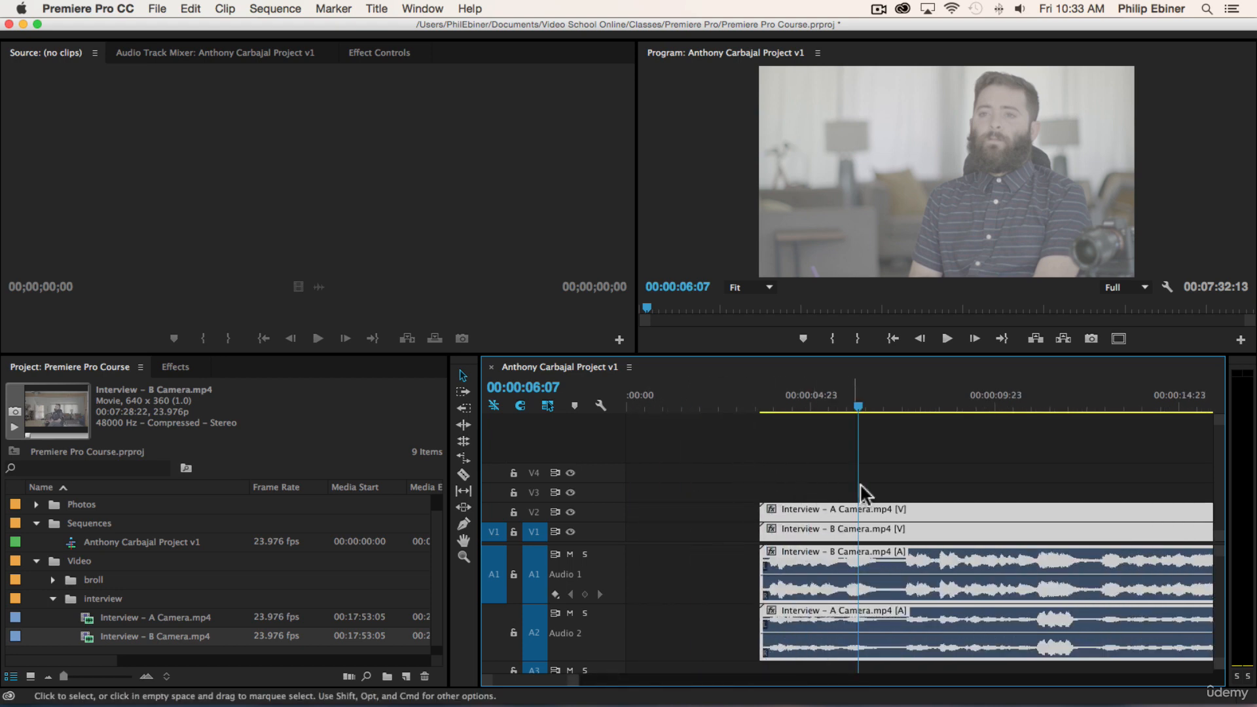
pyautogui.press('-')
pyautogui.press('-')
pyautogui.press('-')
pyautogui.press('super+s')
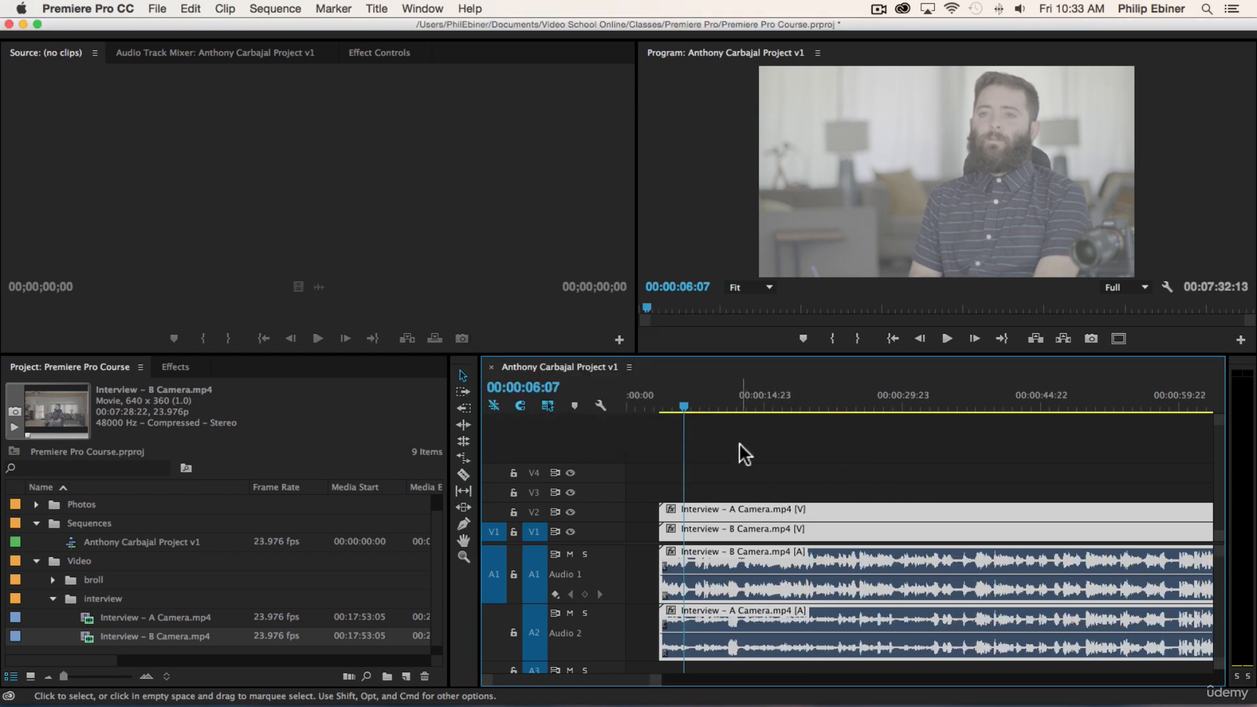
# Move the synchronized A and B Camera clips together to the very start of the sequence.
pyautogui.press('-')
pyautogui.press('-')
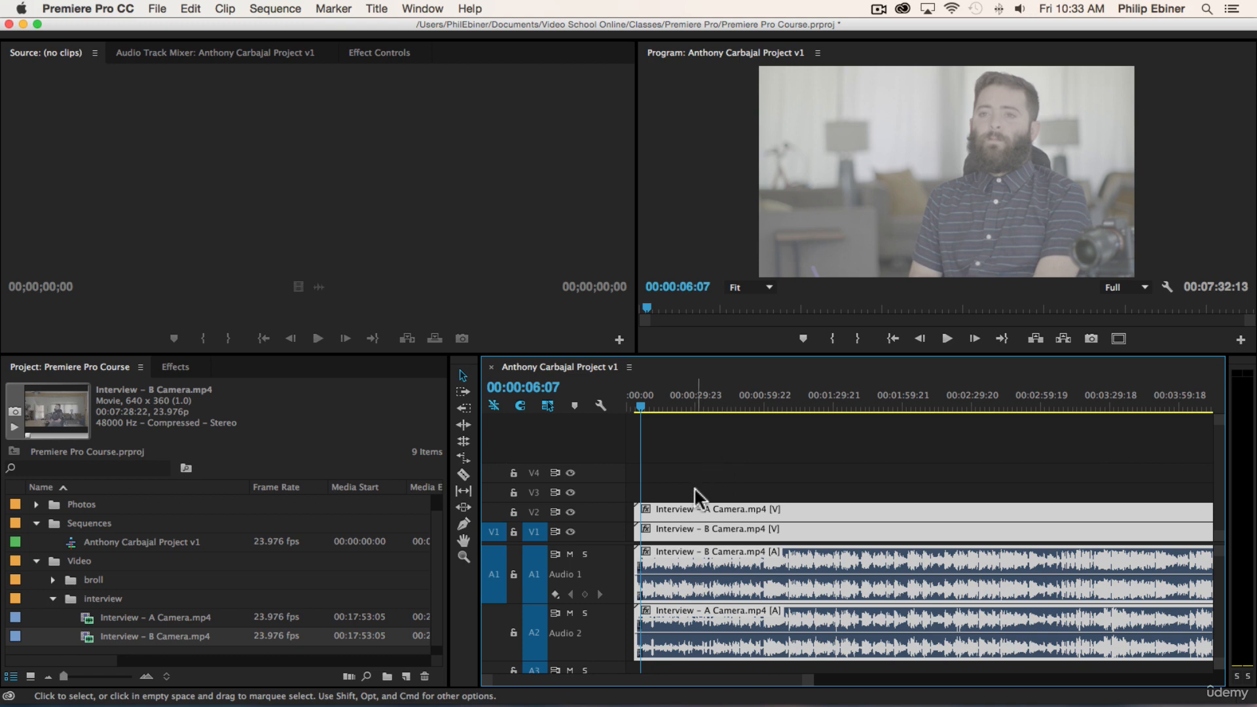
pyautogui.scroll(-1, 663, 564)
pyautogui.moveTo(675, 512); pyautogui.dragTo(604, 510)
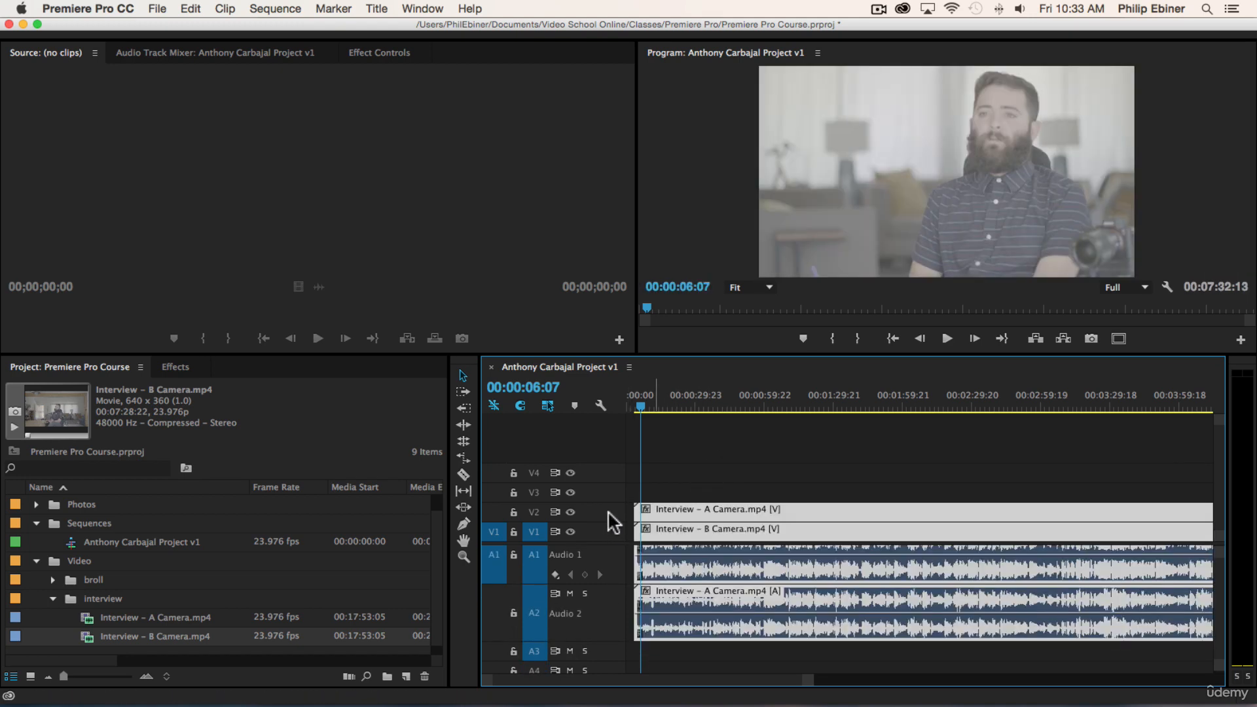
pyautogui.press('=')
pyautogui.press('=')
pyautogui.press('=')
pyautogui.moveTo(724, 507); pyautogui.dragTo(657, 511)
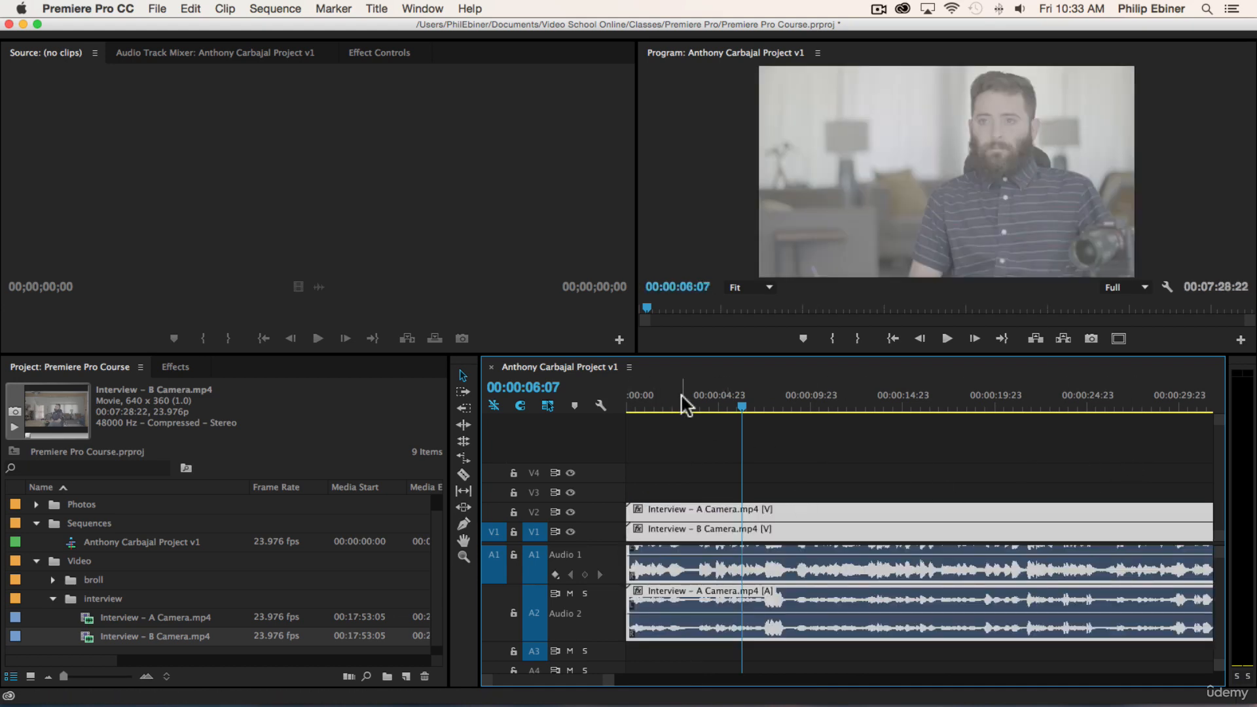
# Return the playhead to 00:00:00:00, keep both camera clips flush with the sequence start, and clear the selection.
pyautogui.press('Home')
pyautogui.click(520, 405)
pyautogui.moveTo(638, 505)
pyautogui.mouseDown()
pyautogui.moveTo(814, 517)
pyautogui.moveTo(640, 516)
pyautogui.mouseUp()
pyautogui.click(682, 477)
# Marquee-select both camera clips across all video and audio tracks, select each one individually, and clear the selection.
pyautogui.moveTo(677, 451); pyautogui.dragTo(840, 652)
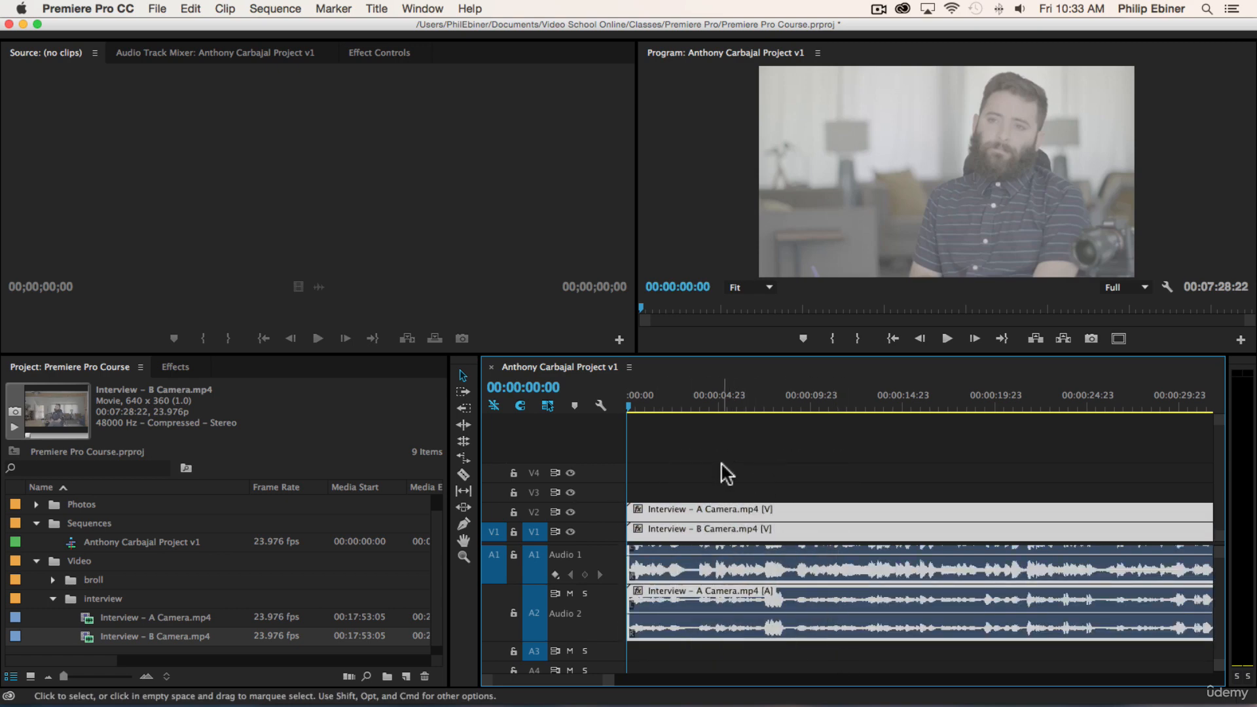
pyautogui.moveTo(662, 479); pyautogui.dragTo(818, 661)
pyautogui.click(753, 472)
pyautogui.click(749, 506)
pyautogui.click(747, 526)
pyautogui.click(760, 471)
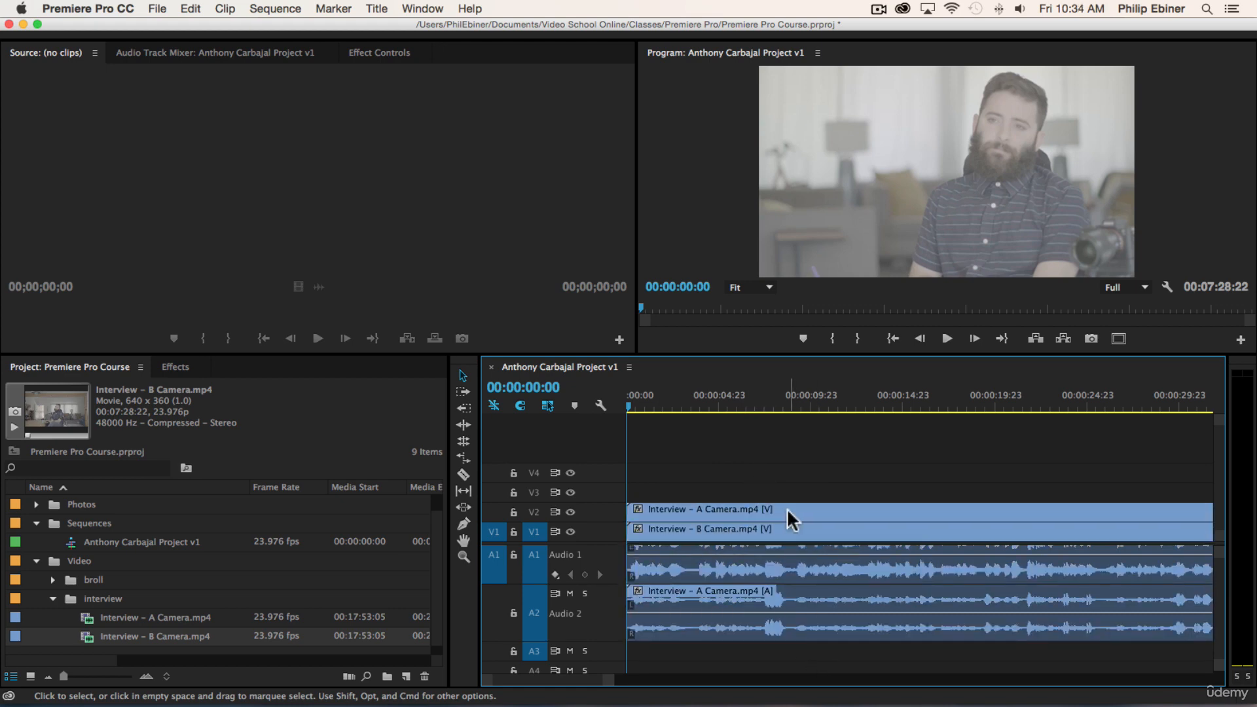
# Add the A Camera and B Camera clips to one selection and try sliding them together toward the sequence start.
pyautogui.click(787, 508)
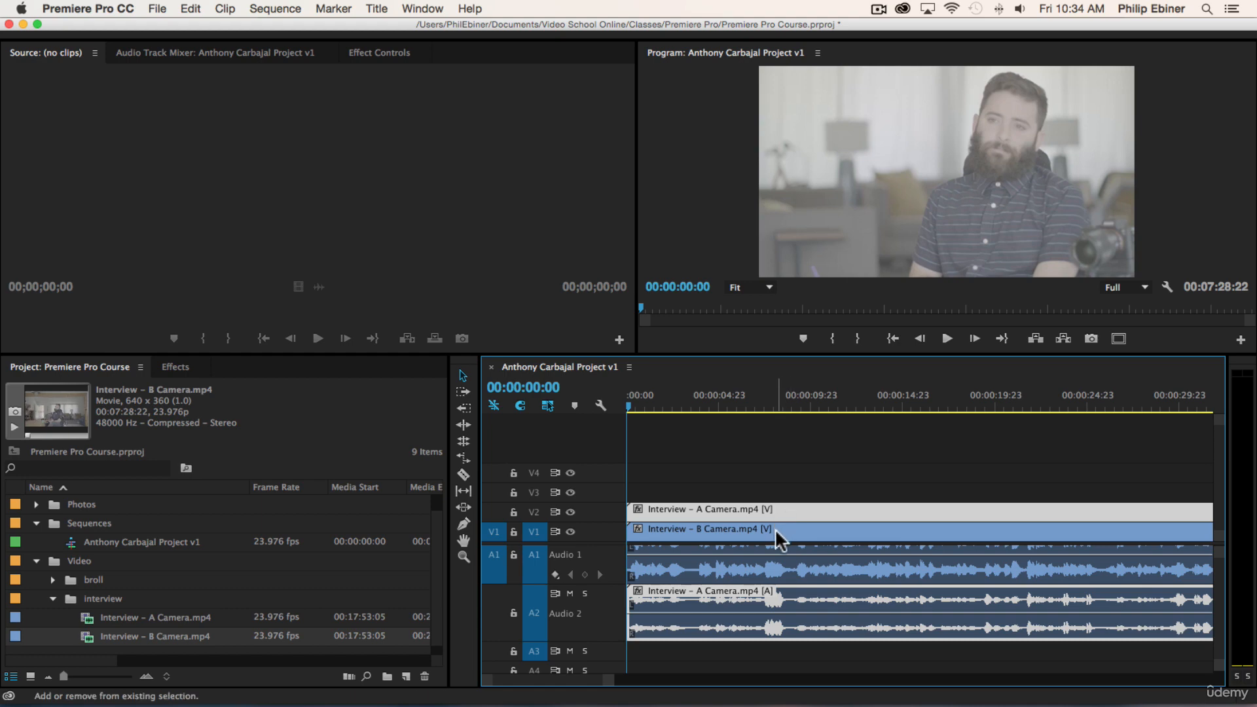
pyautogui.keyDown('shift'); pyautogui.click(772, 528); pyautogui.keyUp('shift')
pyautogui.moveTo(728, 526); pyautogui.dragTo(663, 517)
pyautogui.click(687, 472)
pyautogui.moveTo(686, 455); pyautogui.dragTo(845, 681)
# Place the b-roll clip Crusing Down Street.mp4 on track V3 above the interview clips at about 00:00:20.
pyautogui.press('-')
pyautogui.press('-')
pyautogui.press('-')
pyautogui.press('-')
pyautogui.press('-')
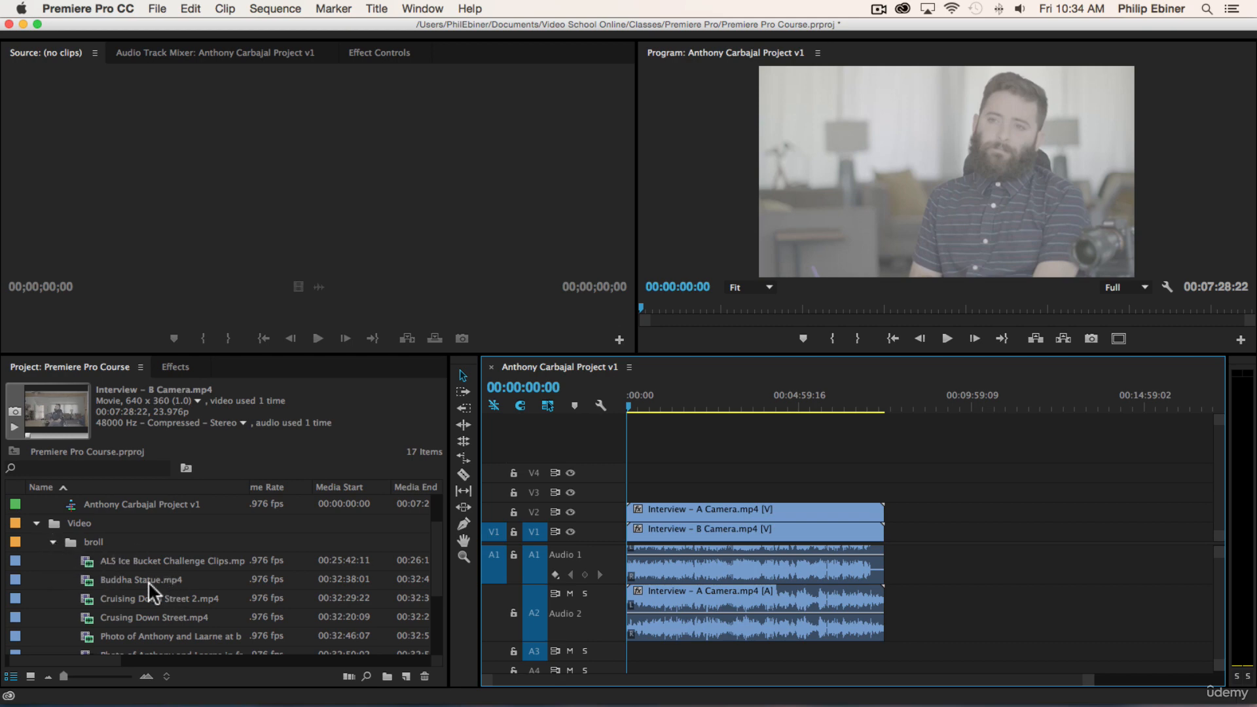
pyautogui.scroll(-2, 179, 583)
pyautogui.moveTo(112, 575); pyautogui.dragTo(640, 499)
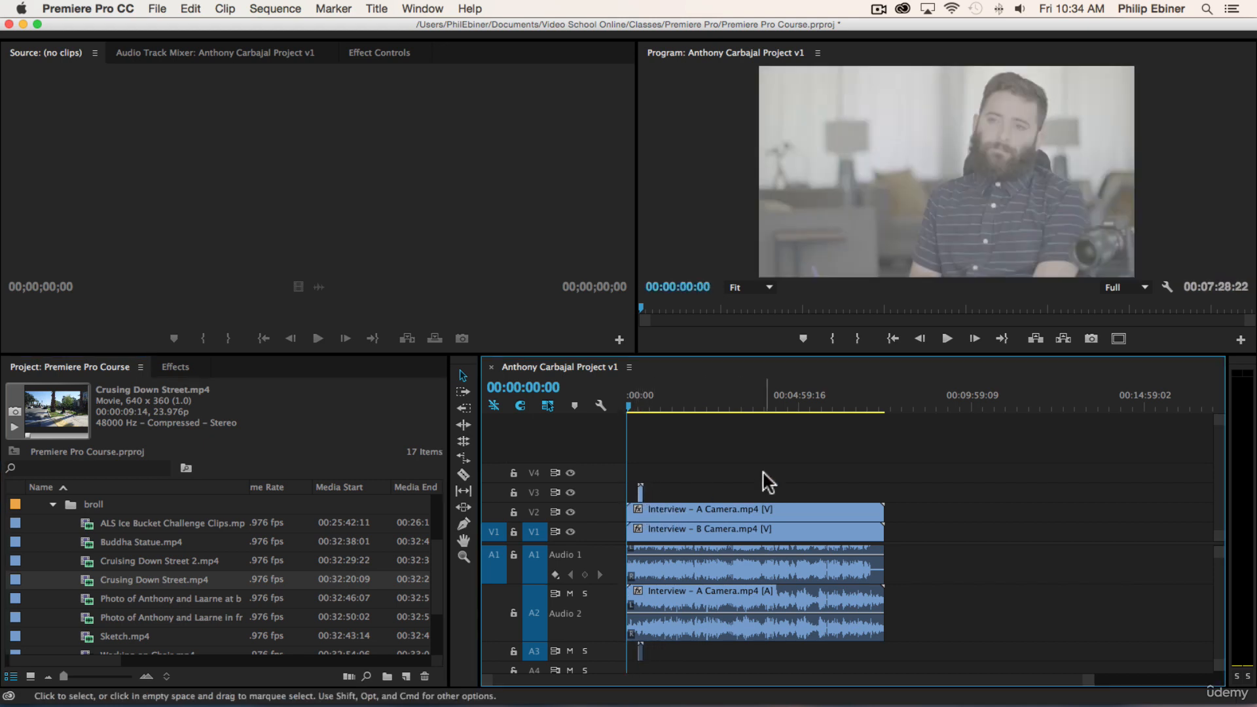
pyautogui.press('=')
pyautogui.press('=')
pyautogui.press('=')
pyautogui.press('=')
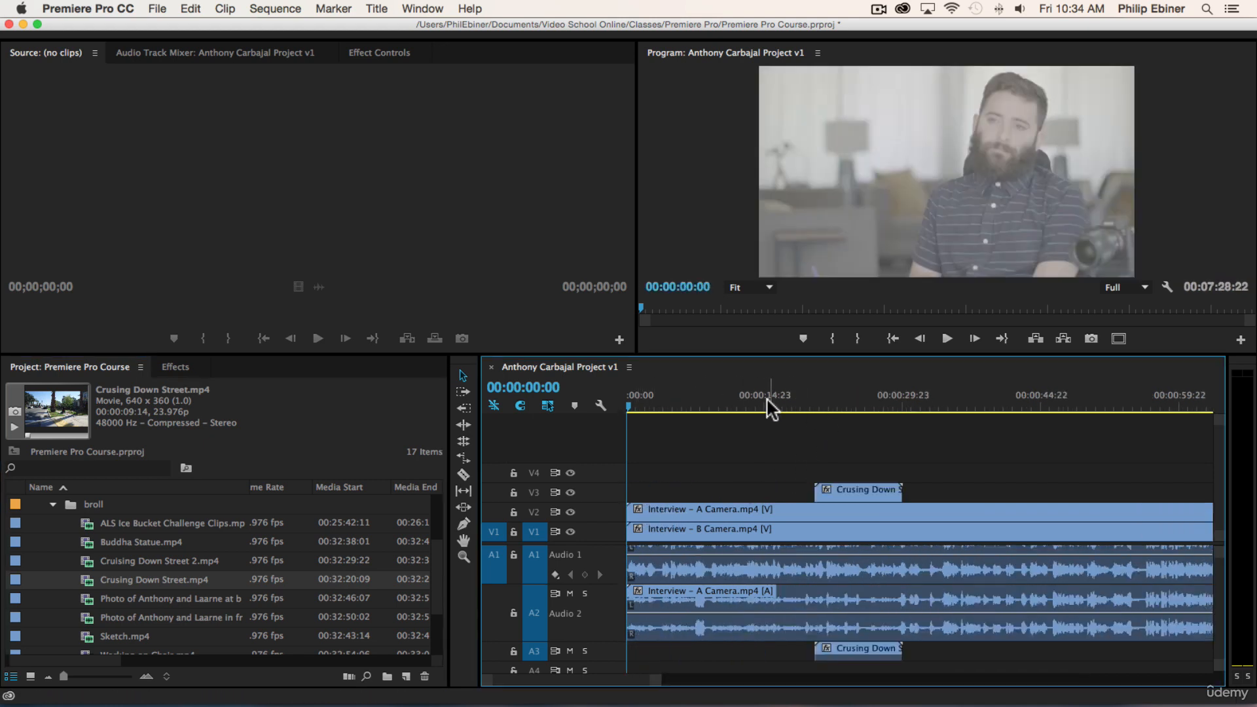
# Play the sequence from about 00:00:14 into the street b-roll clip with the system sound muted, stopping at 00:00:24:04.
pyautogui.click(761, 399)
pyautogui.press('space')
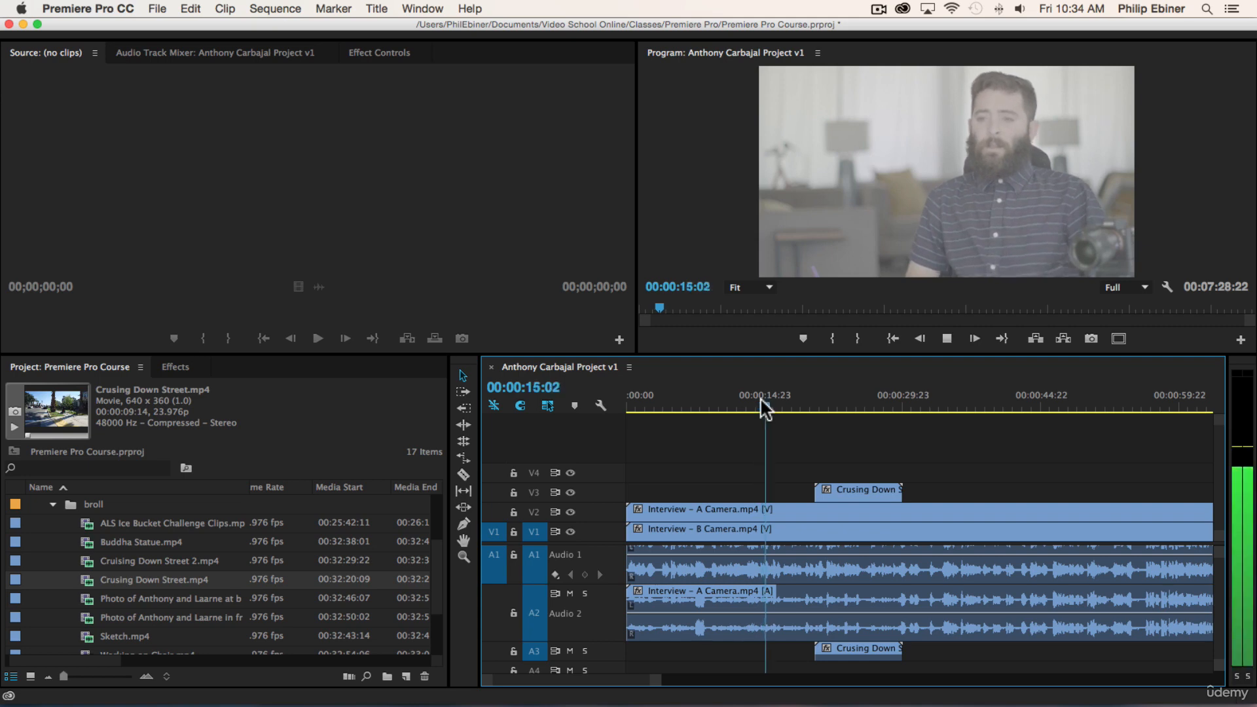
pyautogui.press('XF86AudioMute')
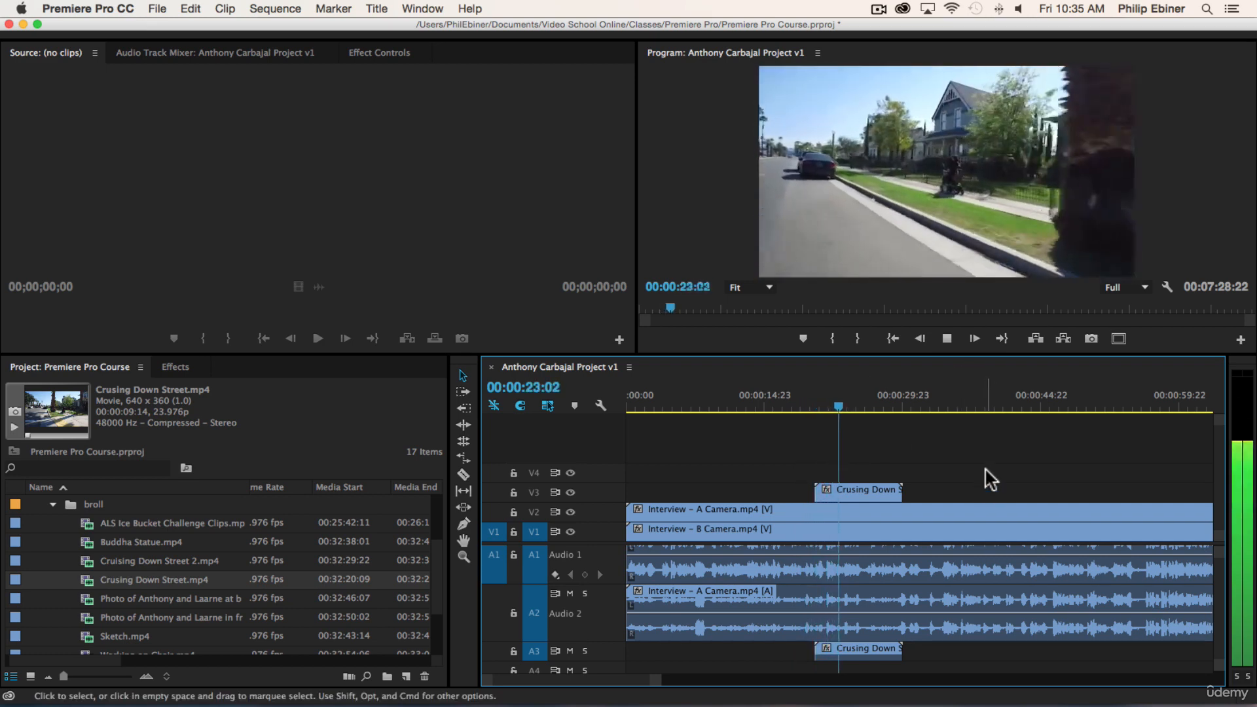
pyautogui.press('space')
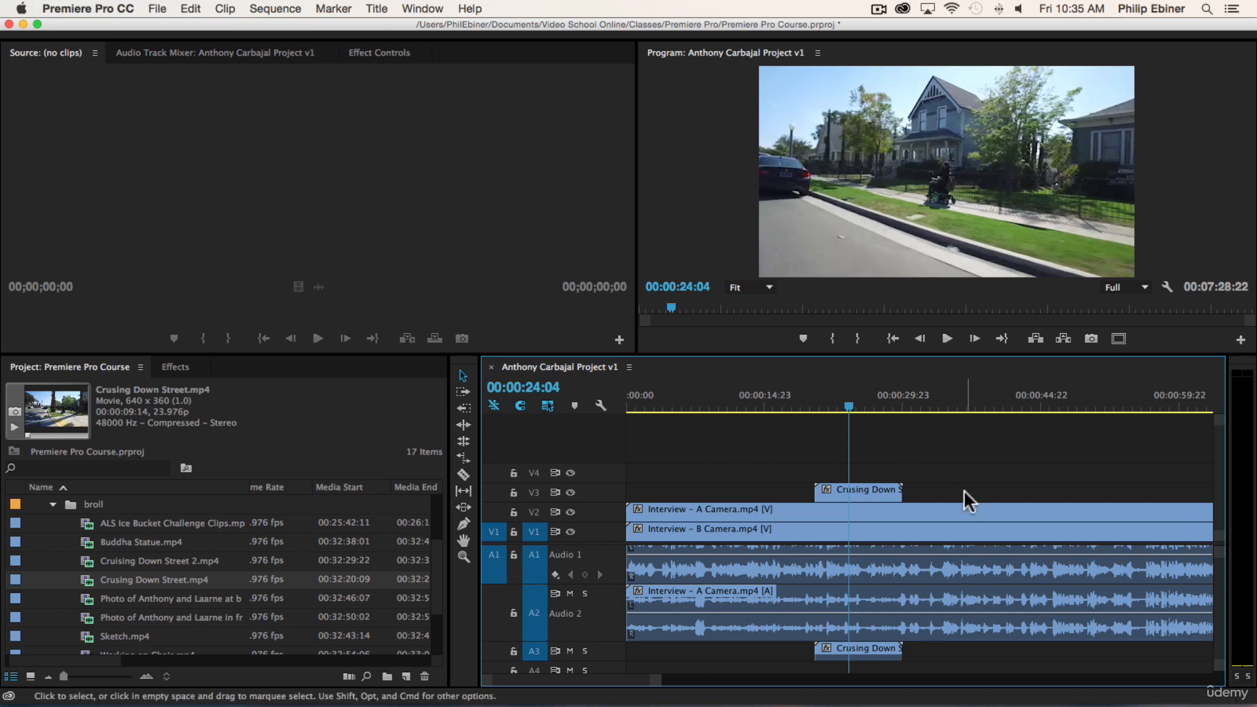
# Set the sequence playhead to 00:00:30:18, preview Working on Chair.mp4 in the Source monitor, and rewind it to its start.
pyautogui.click(910, 400)
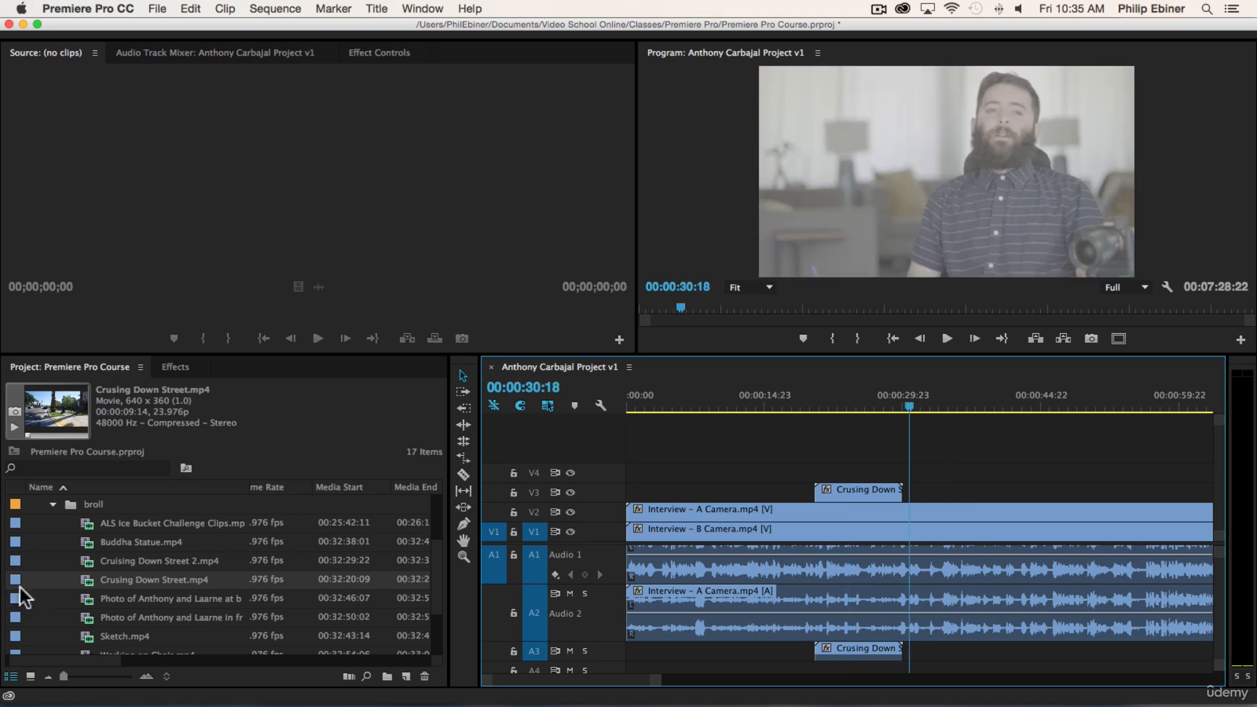
pyautogui.scroll(-1, 141, 567)
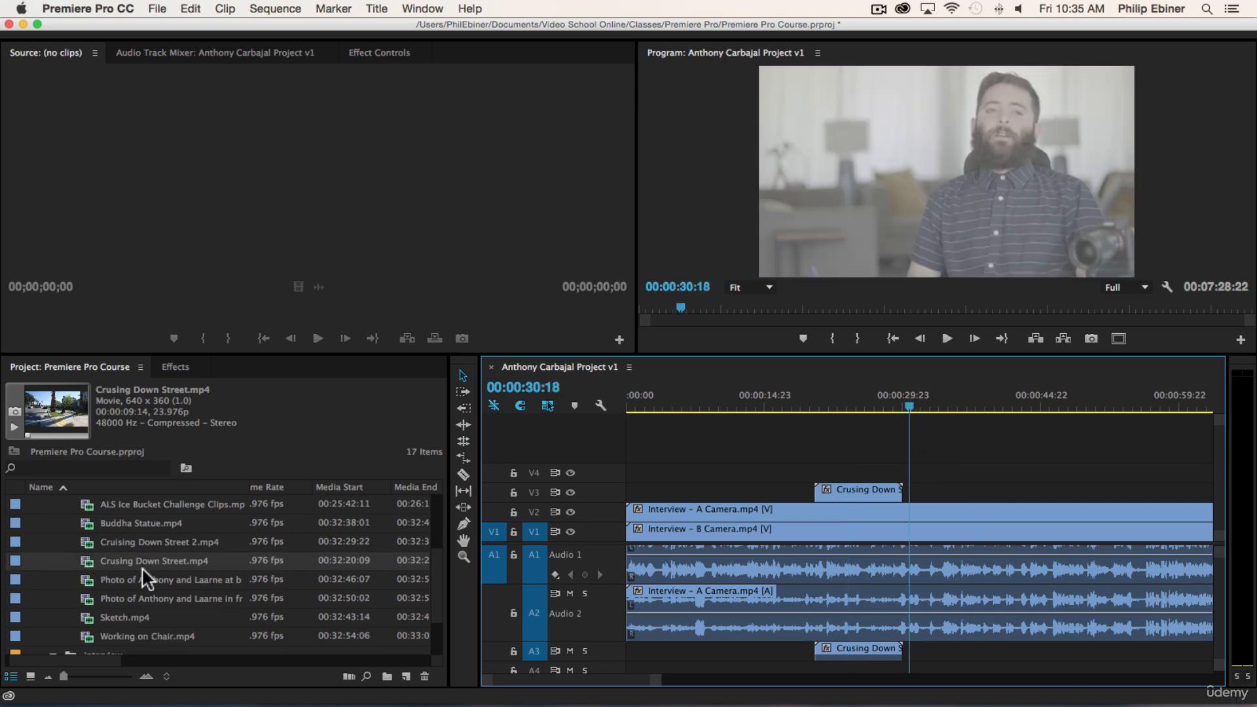
pyautogui.doubleClick(137, 638)
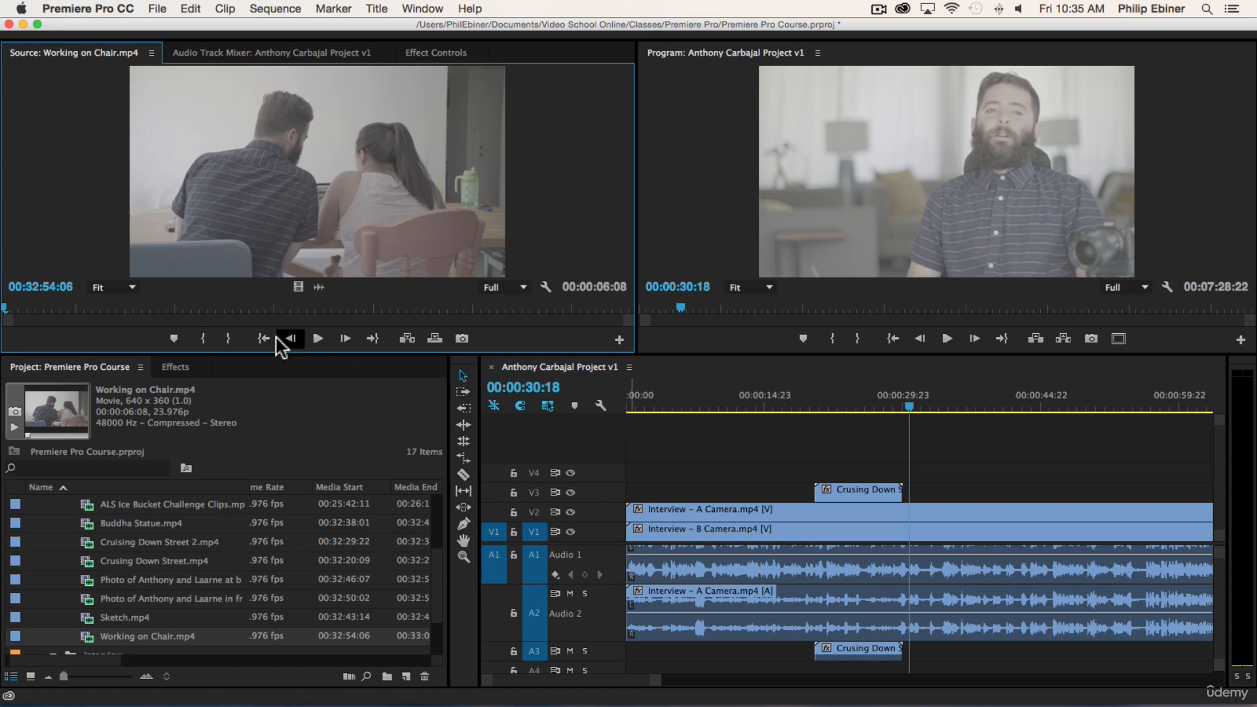
pyautogui.click(318, 339)
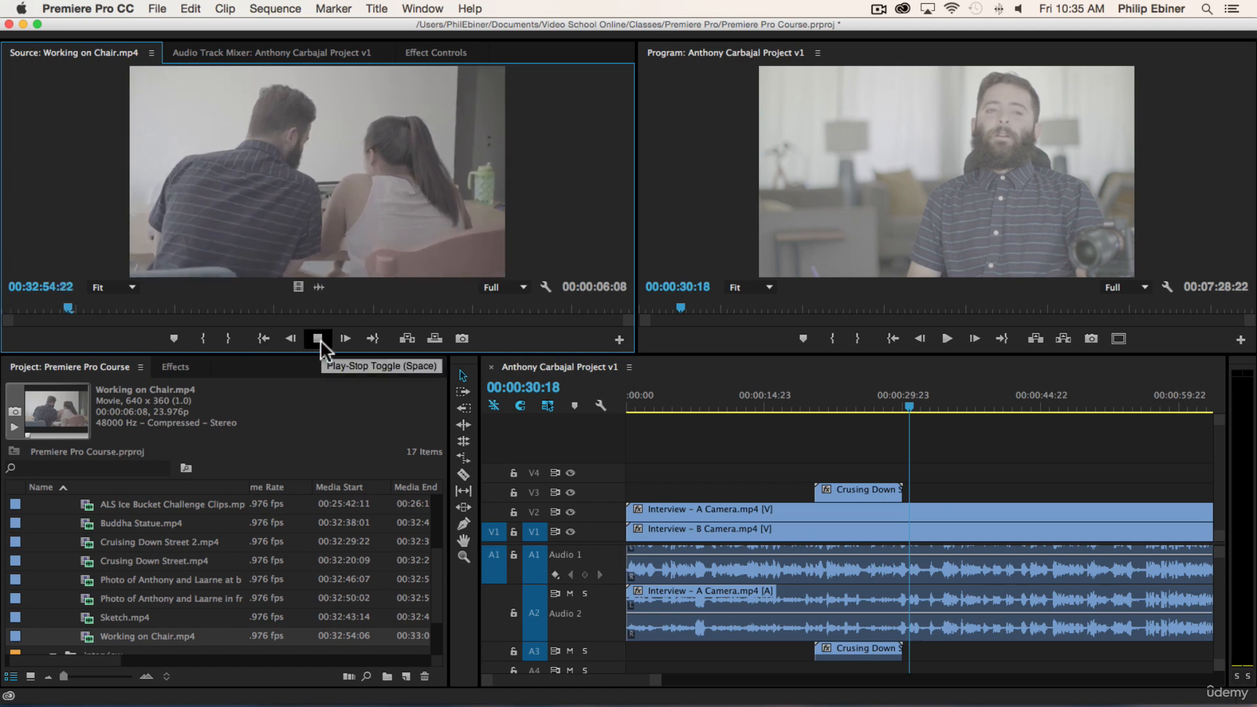
pyautogui.click(319, 339)
pyautogui.click(318, 338)
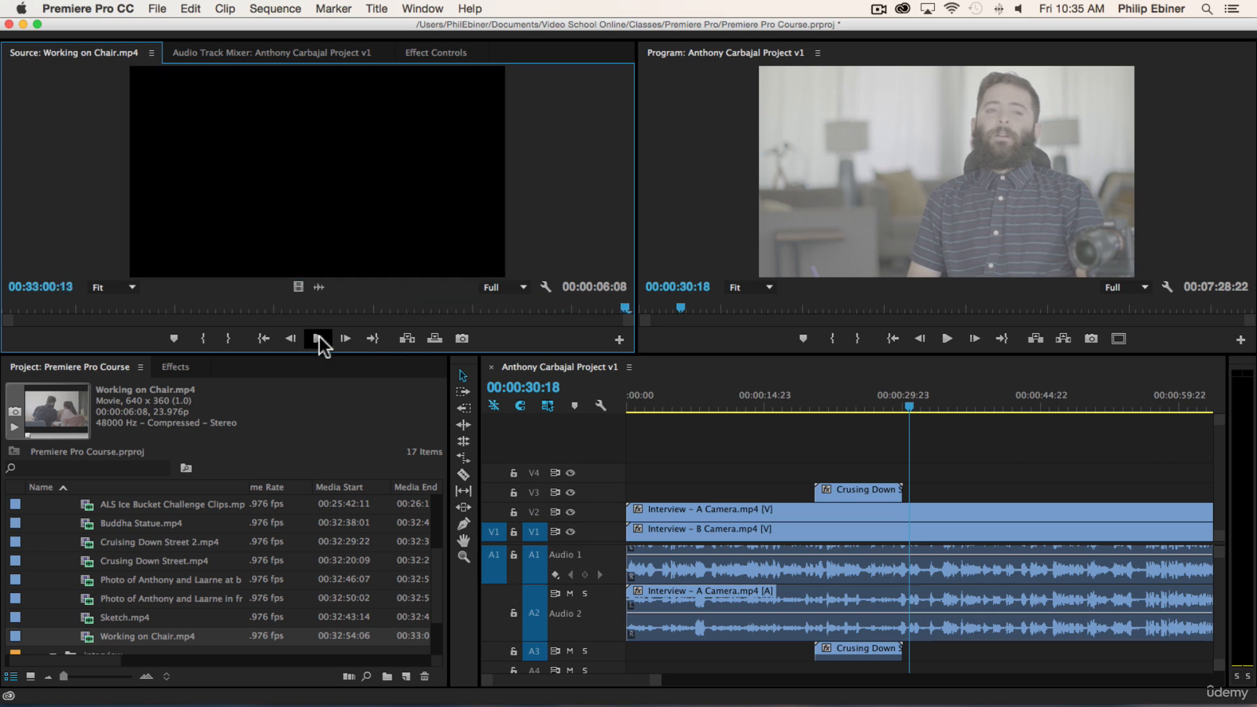
pyautogui.click(5, 304)
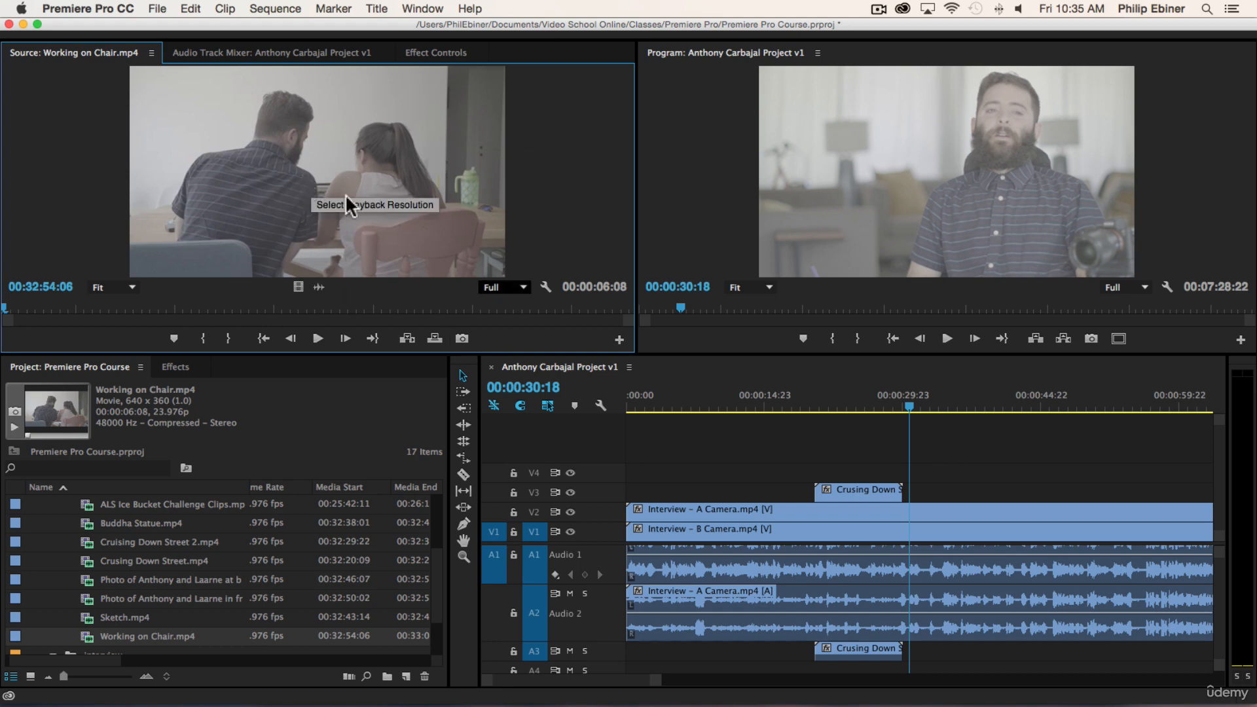
# Try adding Working on Chair.mp4 to track V3 after the street clip from both the Source monitor and the bin, and undo the placement.
pyautogui.moveTo(309, 140); pyautogui.dragTo(948, 493)
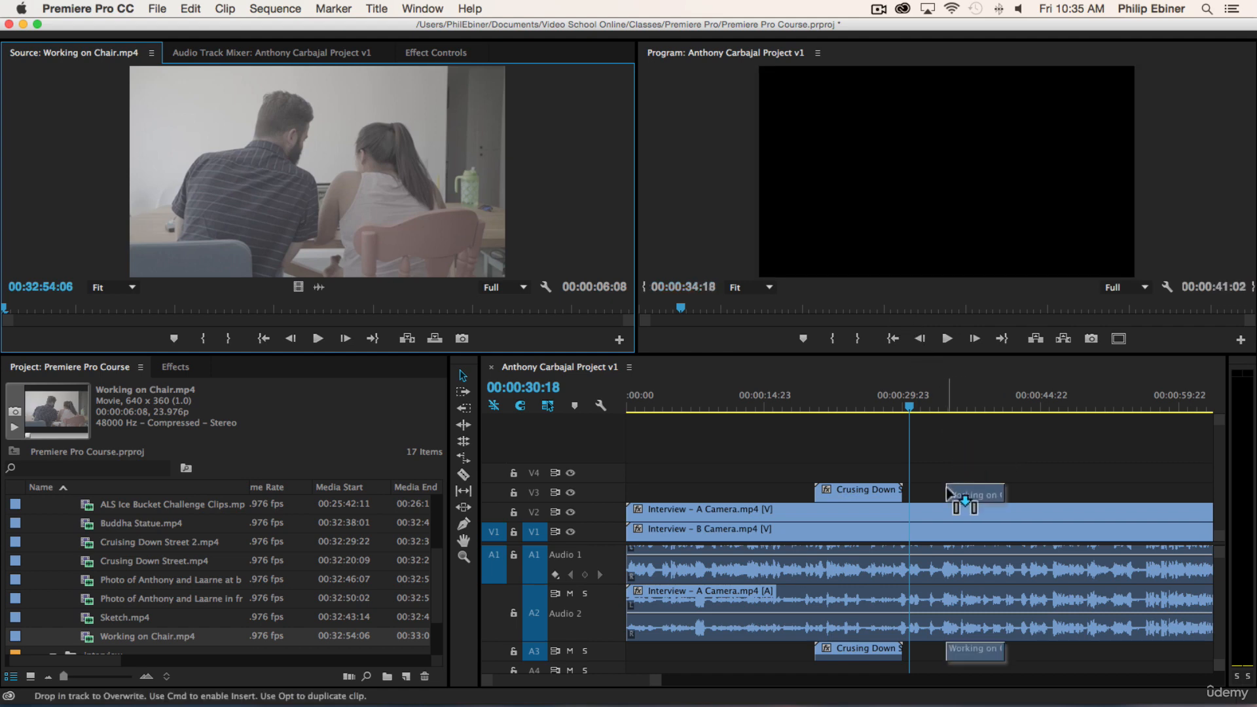
pyautogui.moveTo(947, 492); pyautogui.dragTo(184, 615)
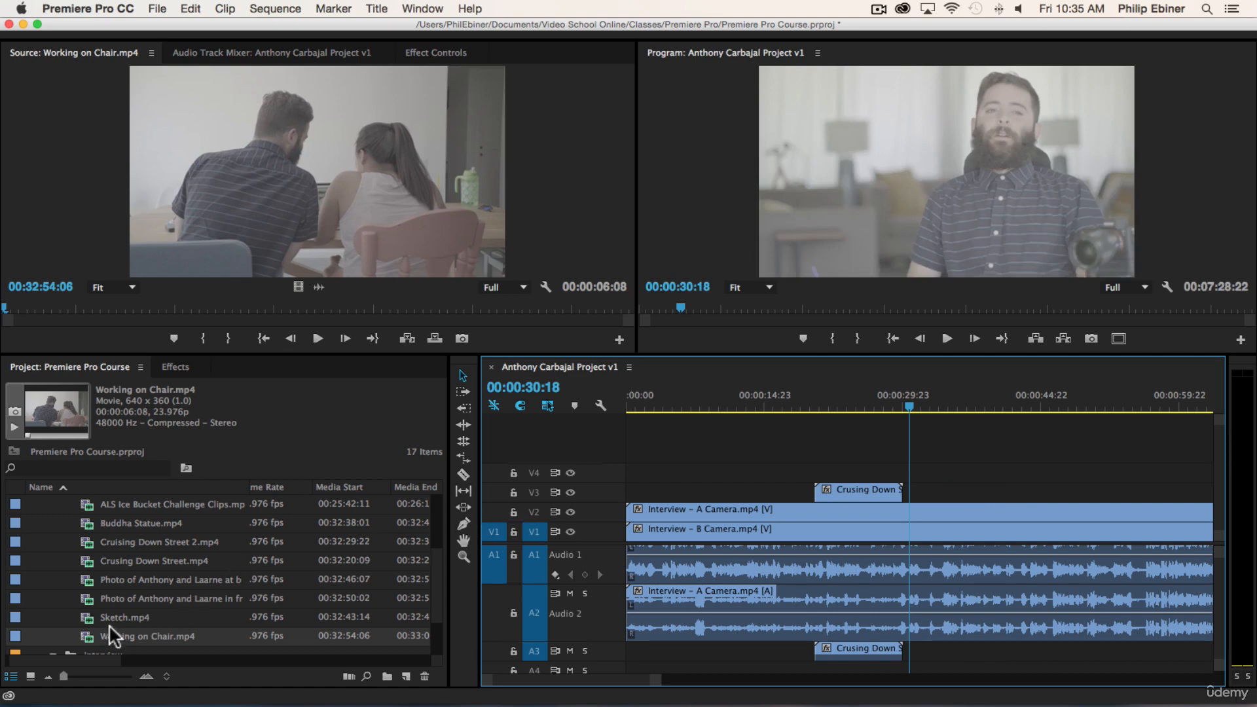
pyautogui.moveTo(112, 630); pyautogui.dragTo(973, 494)
pyautogui.press('super+z')
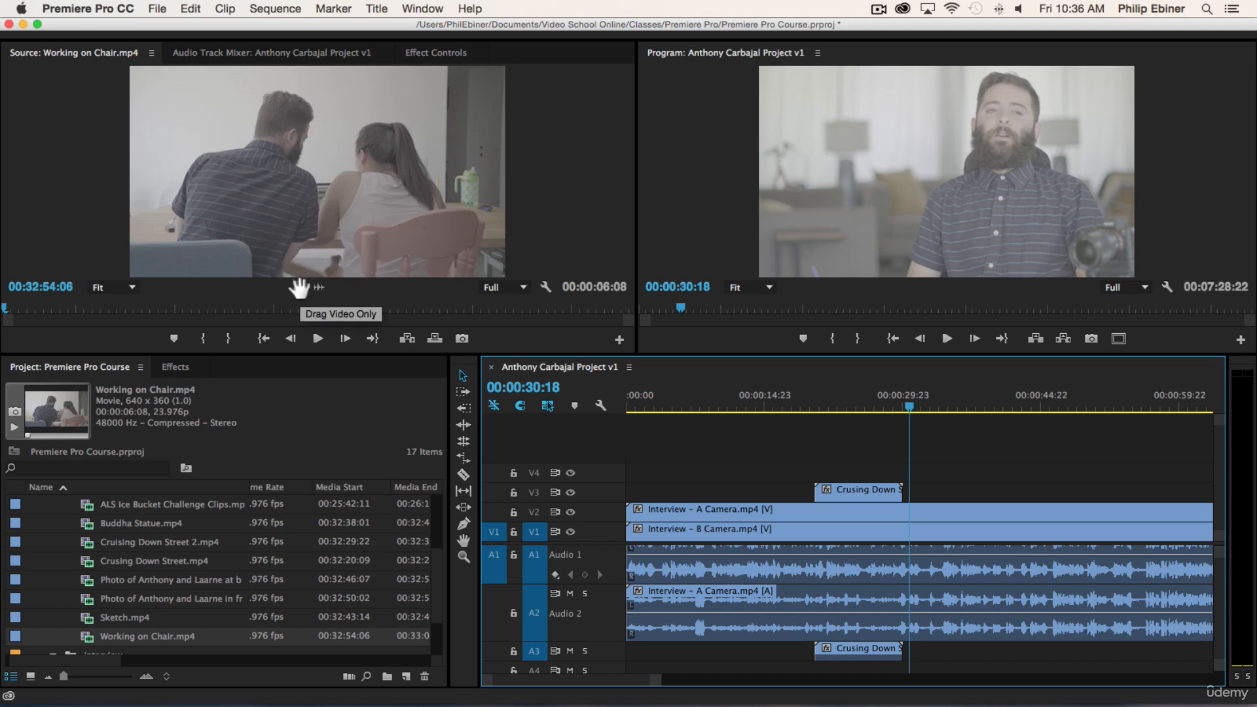
# Try placing only the video of Working on Chair.mp4 on track V3 and undo it, then try only its audio on A3.
pyautogui.moveTo(298, 288); pyautogui.dragTo(942, 503)
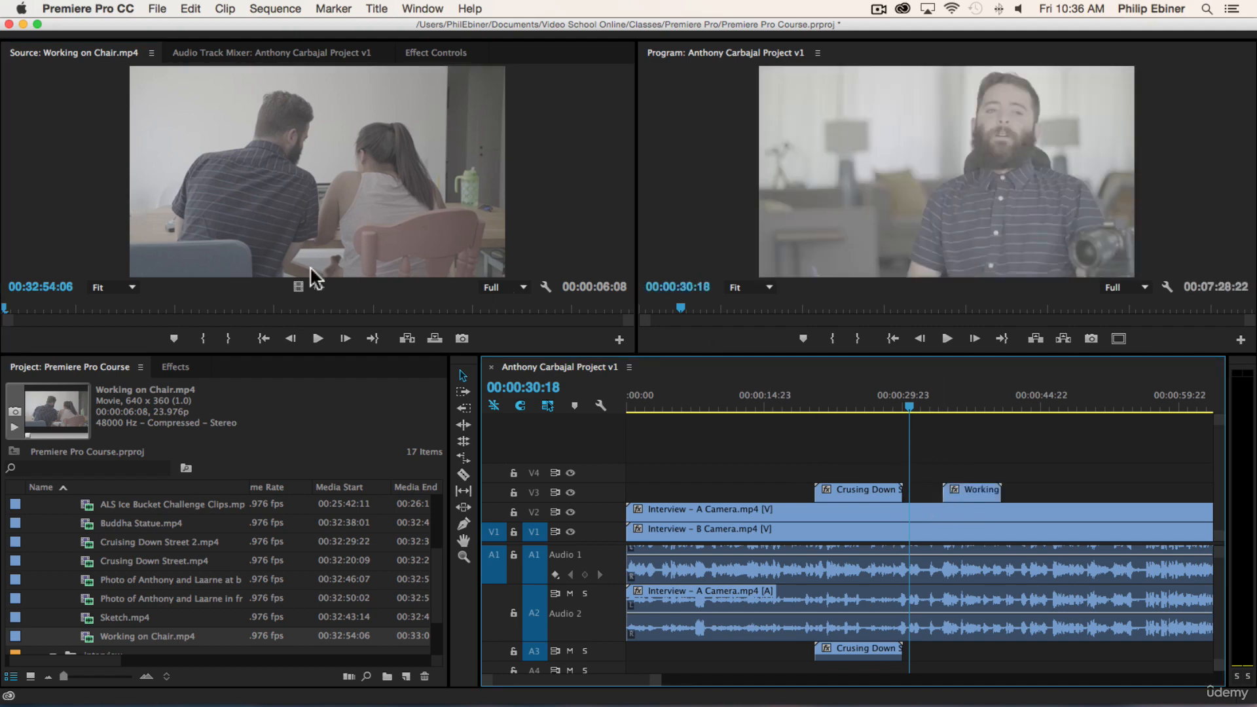
pyautogui.press('super+z')
pyautogui.moveTo(320, 287); pyautogui.dragTo(934, 641)
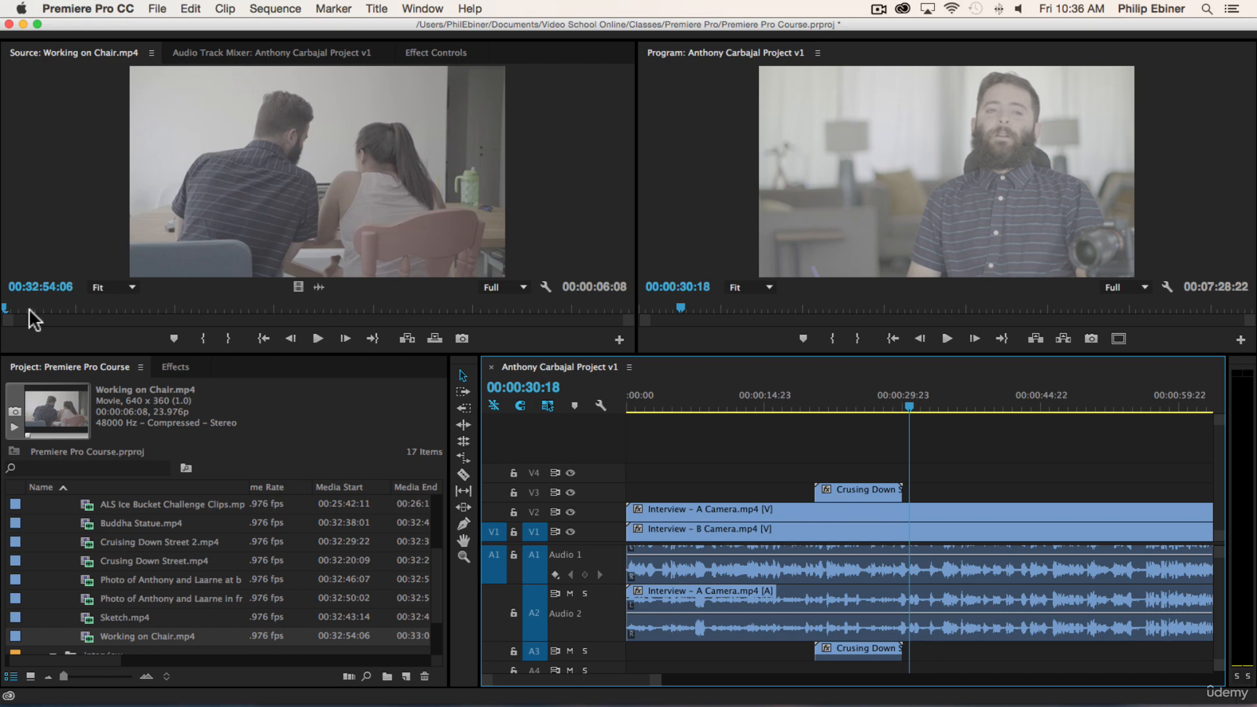
# Play the start of Working on Chair.mp4 in the Source monitor and park its playhead at 00:32:55:02.
pyautogui.click(318, 338)
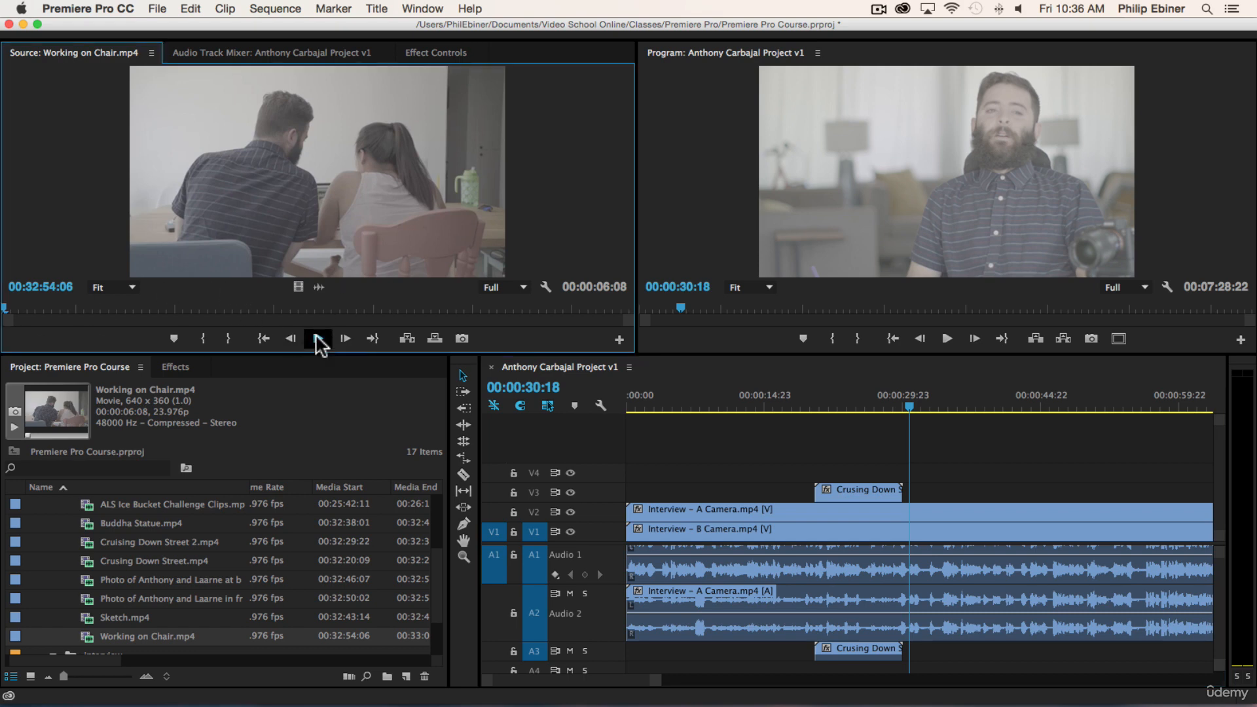
pyautogui.click(317, 339)
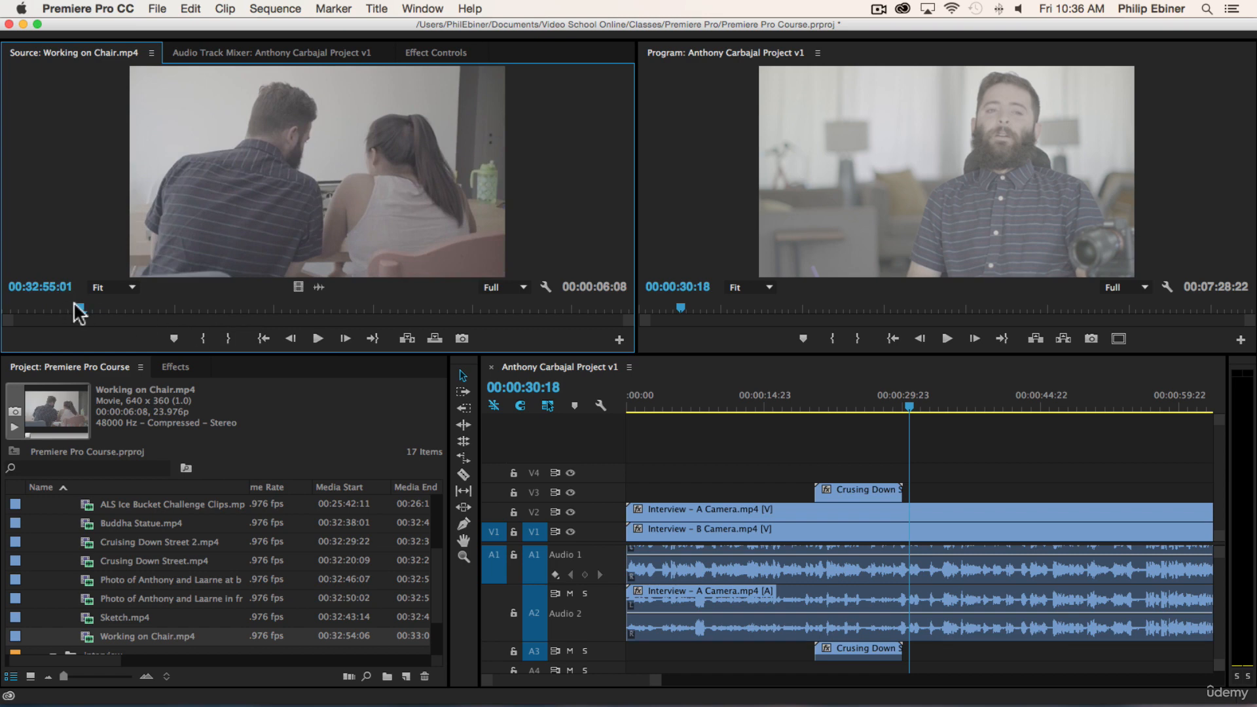
pyautogui.moveTo(79, 307)
pyautogui.mouseDown()
pyautogui.moveTo(18, 309)
pyautogui.moveTo(255, 305)
pyautogui.moveTo(58, 305)
pyautogui.moveTo(84, 303)
pyautogui.mouseUp()
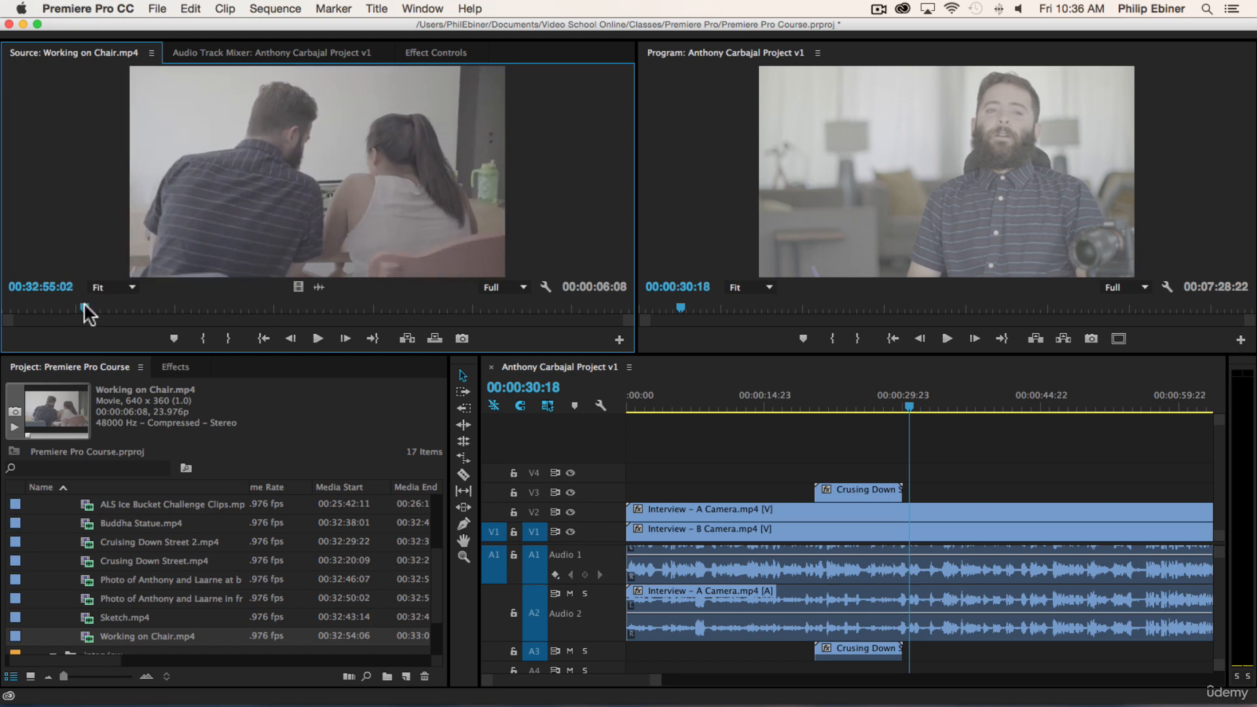
# Examine Working on Chair.mp4 in the Source monitor, moving through it frame by frame and then in five-frame jumps to 00:32:57:09.
pyautogui.press('Right')
pyautogui.press('Right')
pyautogui.press('Right')
pyautogui.press('Right')
pyautogui.press('Right')
pyautogui.press('Right')
pyautogui.press('Right')
pyautogui.press('Left')
pyautogui.press('Left')
pyautogui.press('Left')
pyautogui.press('Left')
pyautogui.press('Left')
pyautogui.press('Left')
pyautogui.press('Left')
pyautogui.press('Right')
pyautogui.press('Right')
pyautogui.press('Right')
pyautogui.press('Right')
pyautogui.press('Right')
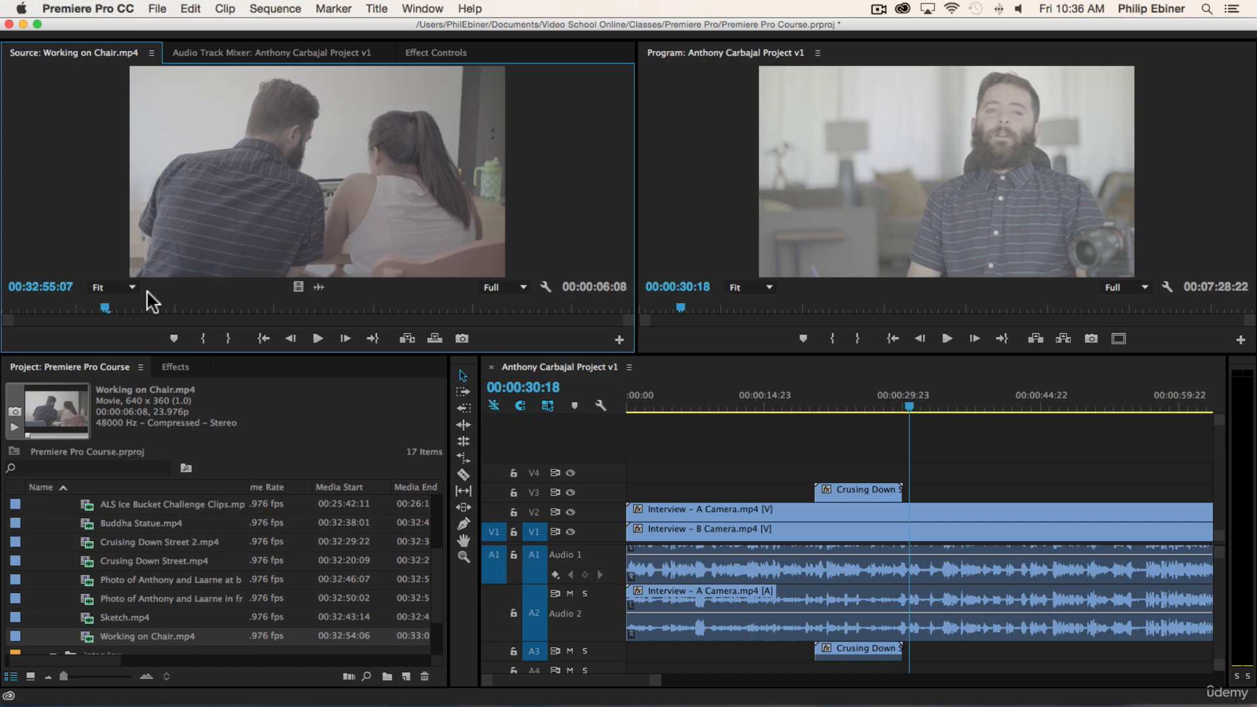
pyautogui.press('Right')
pyautogui.press('Right')
pyautogui.press('Right')
pyautogui.press('Right')
pyautogui.press('Right')
pyautogui.hotkey('shift', 'Right')
pyautogui.hotkey('shift', 'Right')
pyautogui.hotkey('shift', 'Right')
pyautogui.hotkey('shift', 'Right')
pyautogui.hotkey('shift', 'Right')
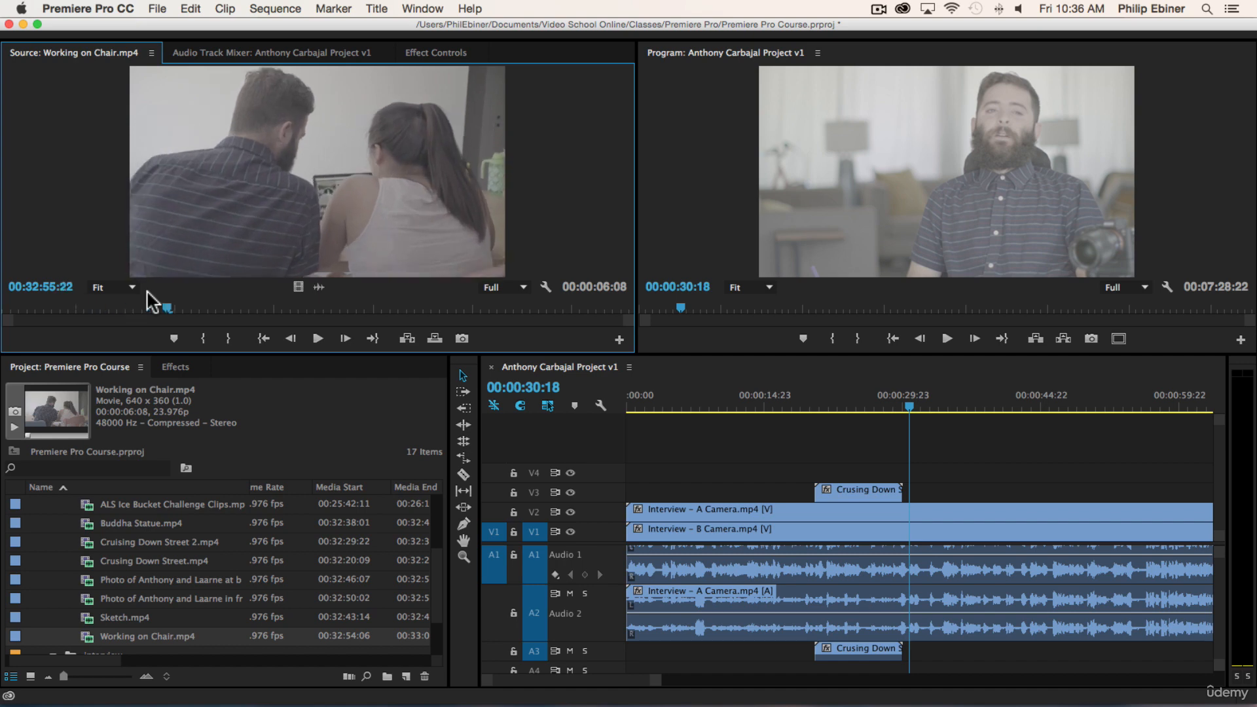
pyautogui.hotkey('shift', 'Right')
pyautogui.hotkey('shift', 'Right')
pyautogui.hotkey('shift', 'Right')
pyautogui.hotkey('shift', 'Right')
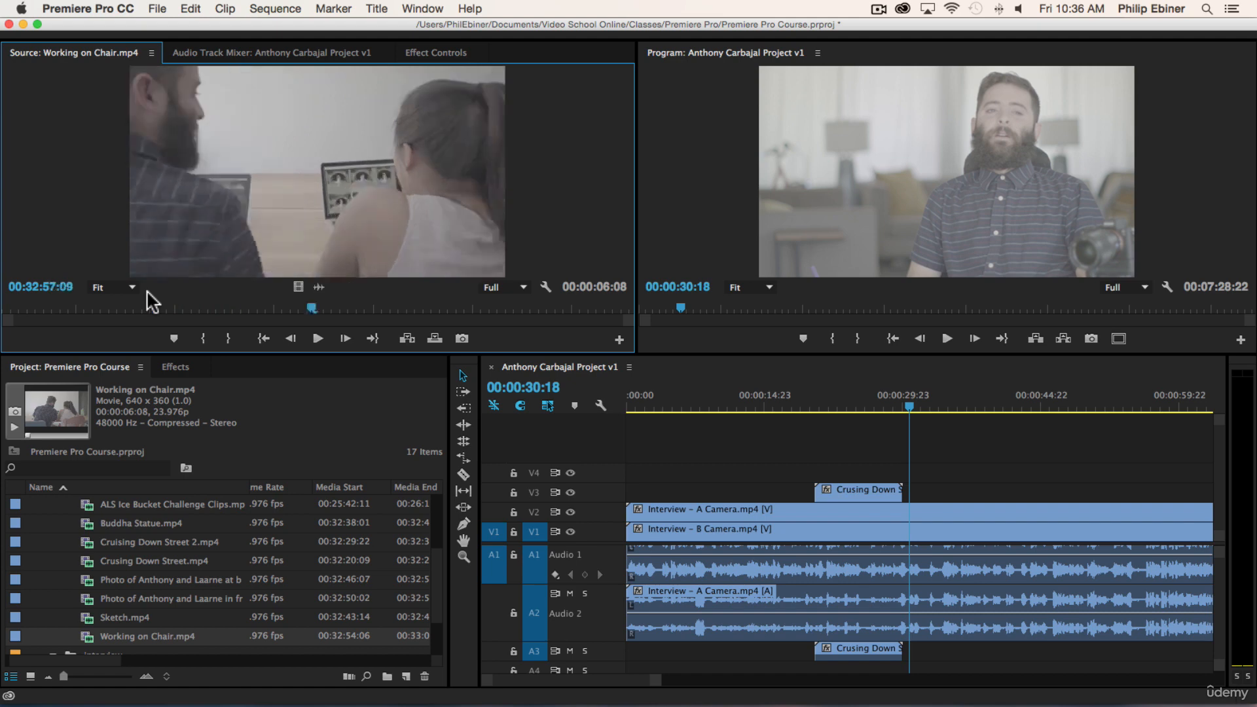
# Return the source playhead to 00:32:55:02 and mark the In point of Working on Chair.mp4 there.
pyautogui.hotkey('shift', 'Left')
pyautogui.hotkey('shift', 'Left')
pyautogui.hotkey('shift', 'Left')
pyautogui.hotkey('shift', 'Left')
pyautogui.hotkey('shift', 'Left')
pyautogui.hotkey('shift', 'Left')
pyautogui.hotkey('shift', 'Left')
pyautogui.hotkey('shift', 'Left')
pyautogui.hotkey('shift', 'Left')
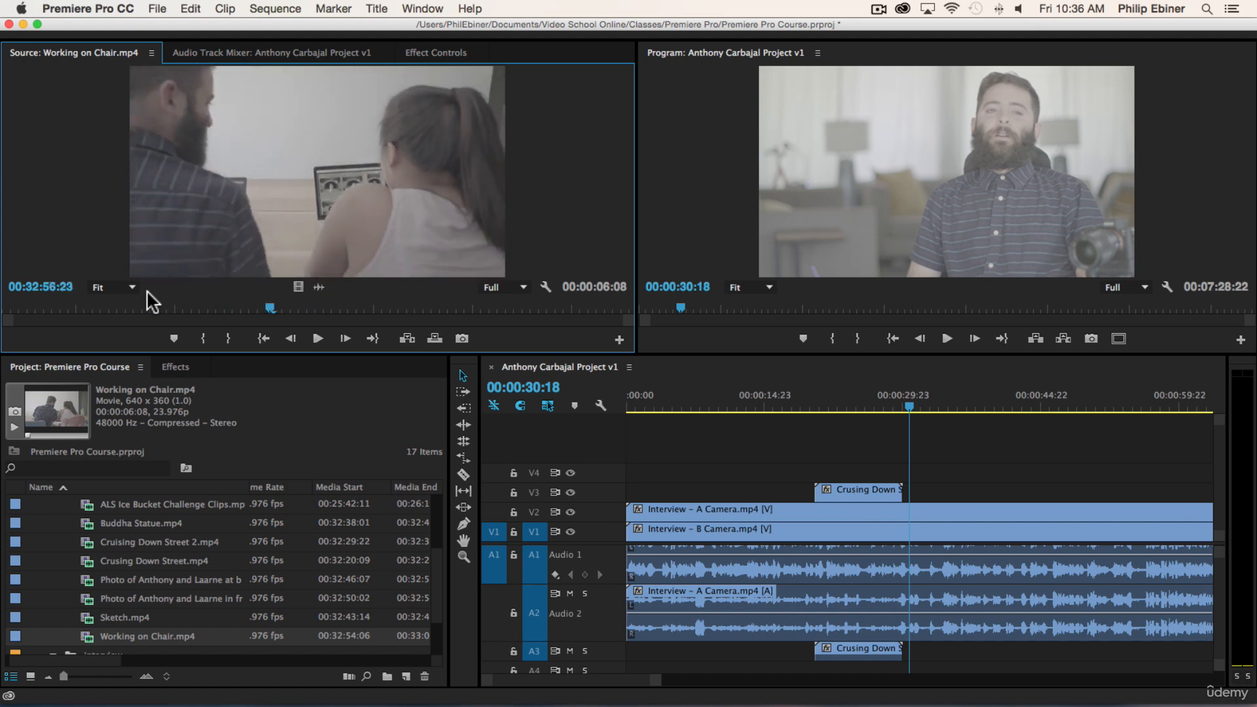
pyautogui.hotkey('shift', 'Left')
pyautogui.hotkey('shift', 'Left')
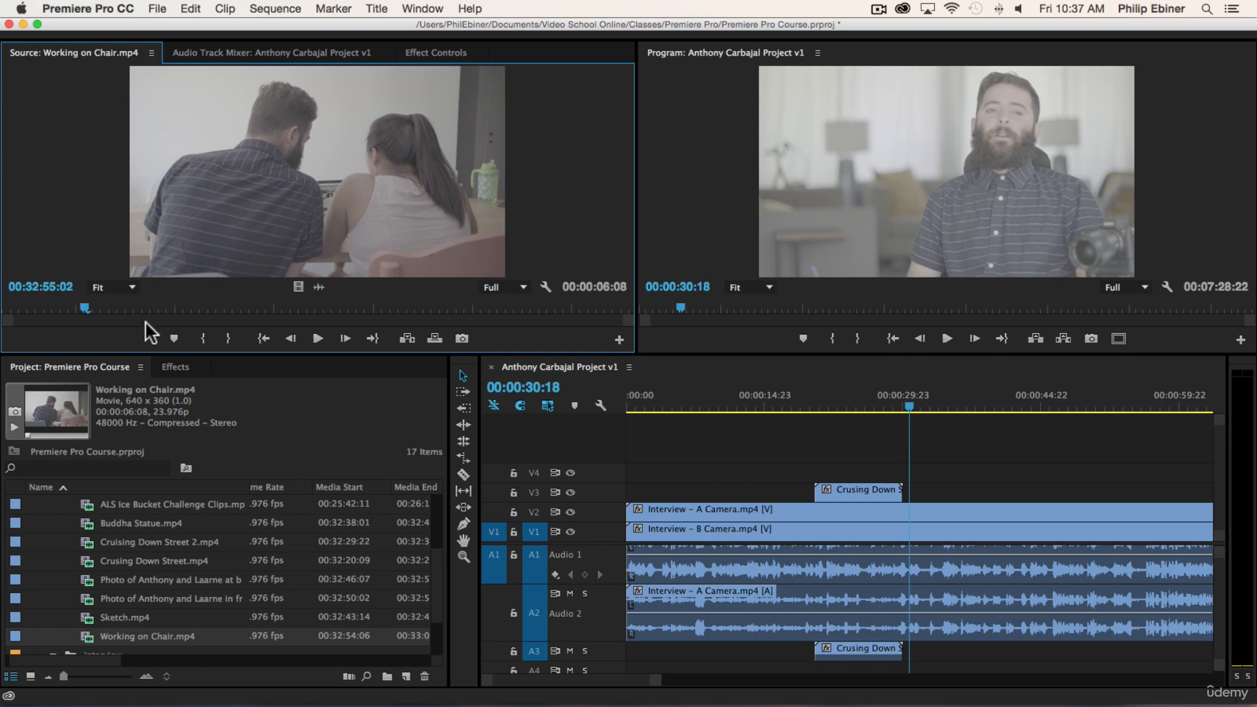
pyautogui.click(203, 339)
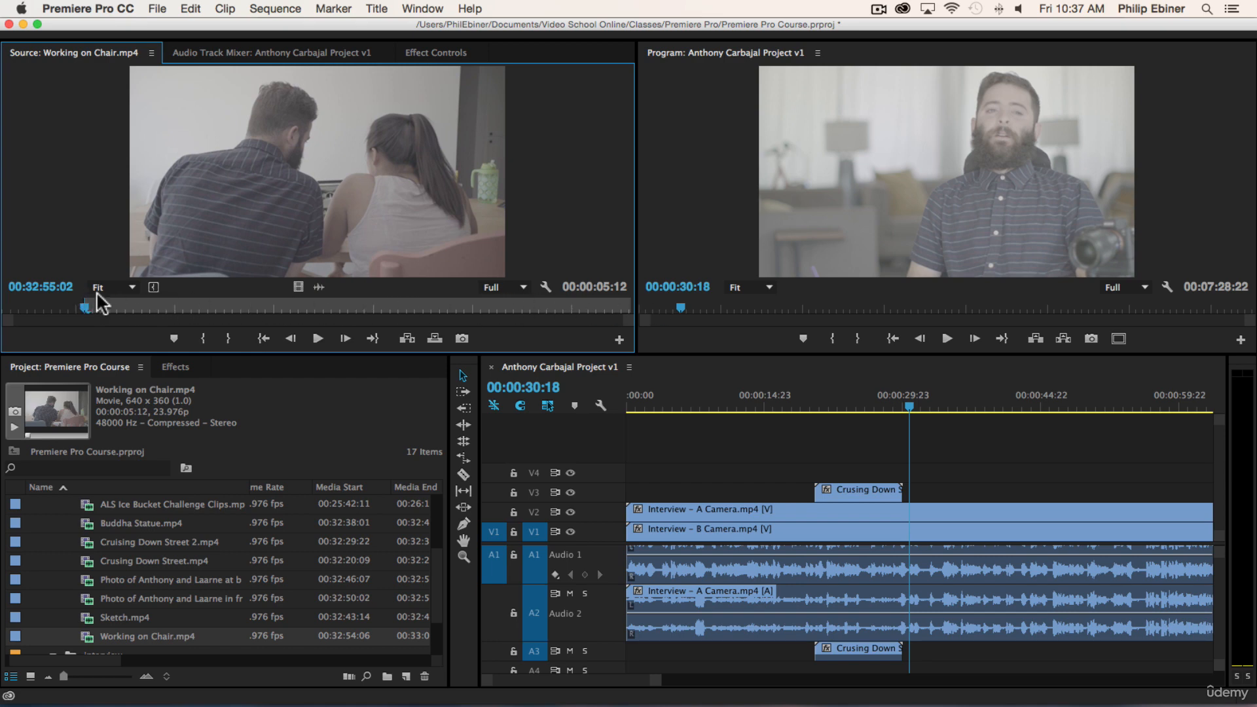
# Play the source clip on to 00:32:58:22 and mark its Out point there.
pyautogui.press('space')
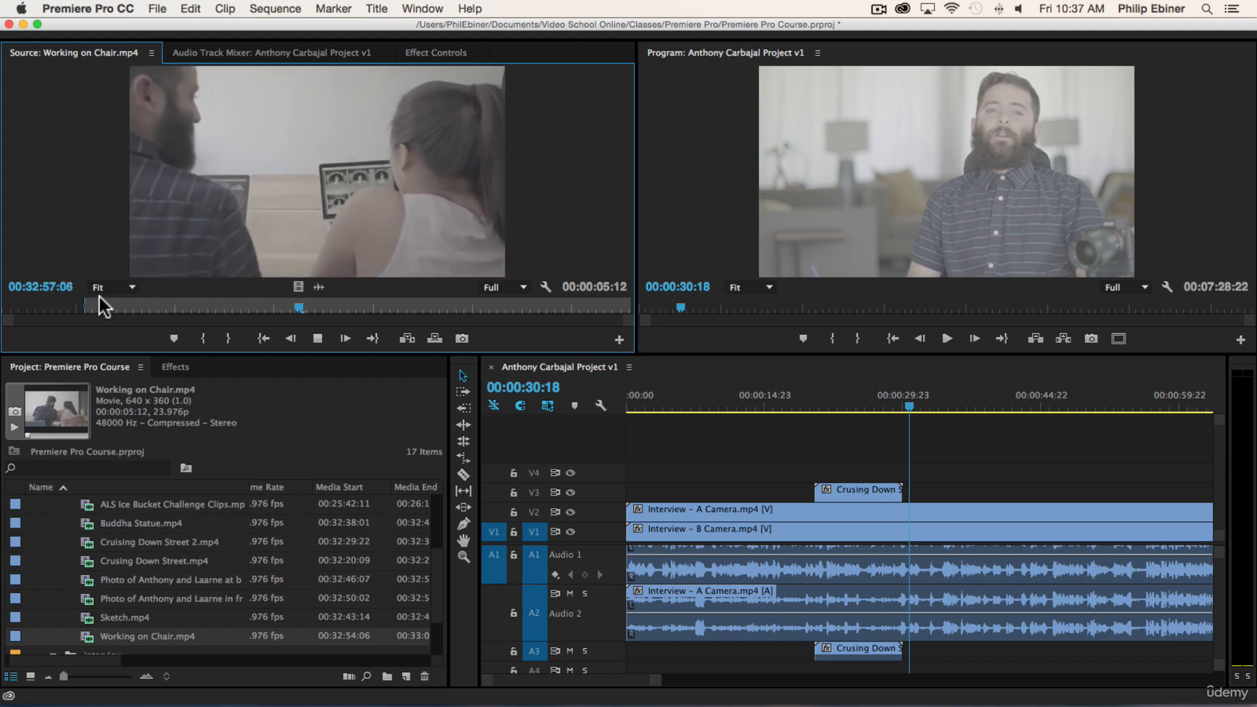
pyautogui.press('space')
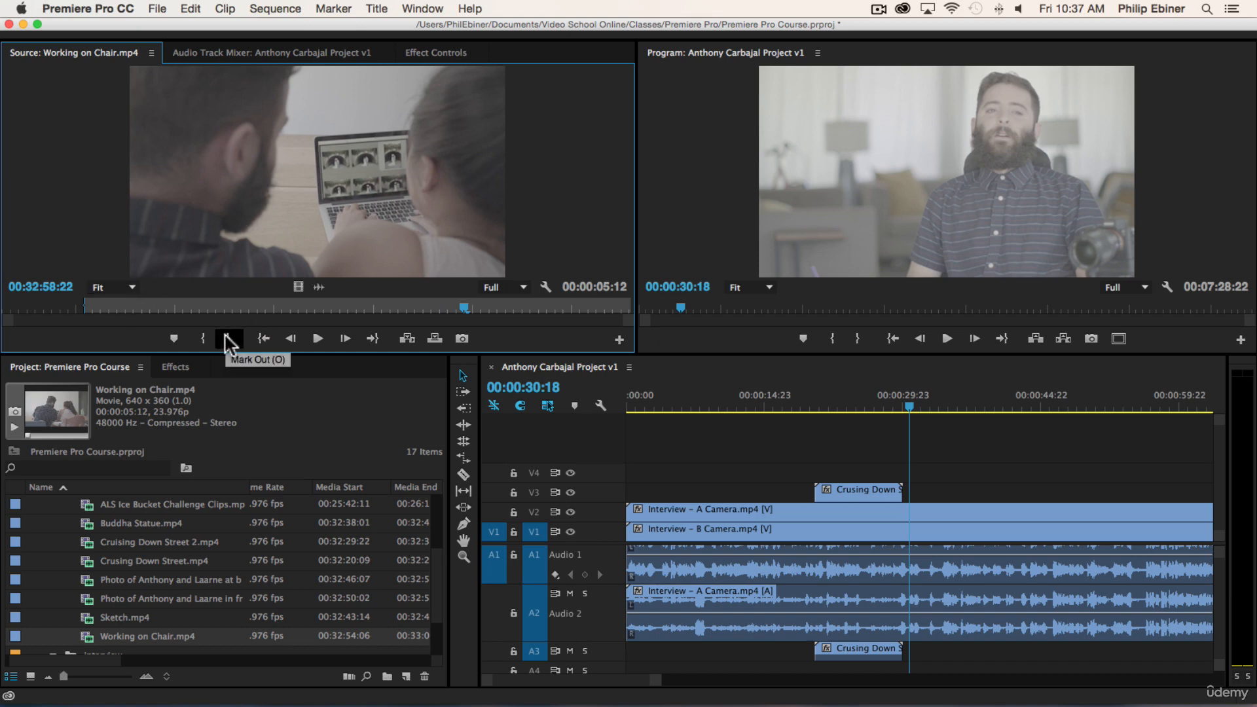
pyautogui.press('o')
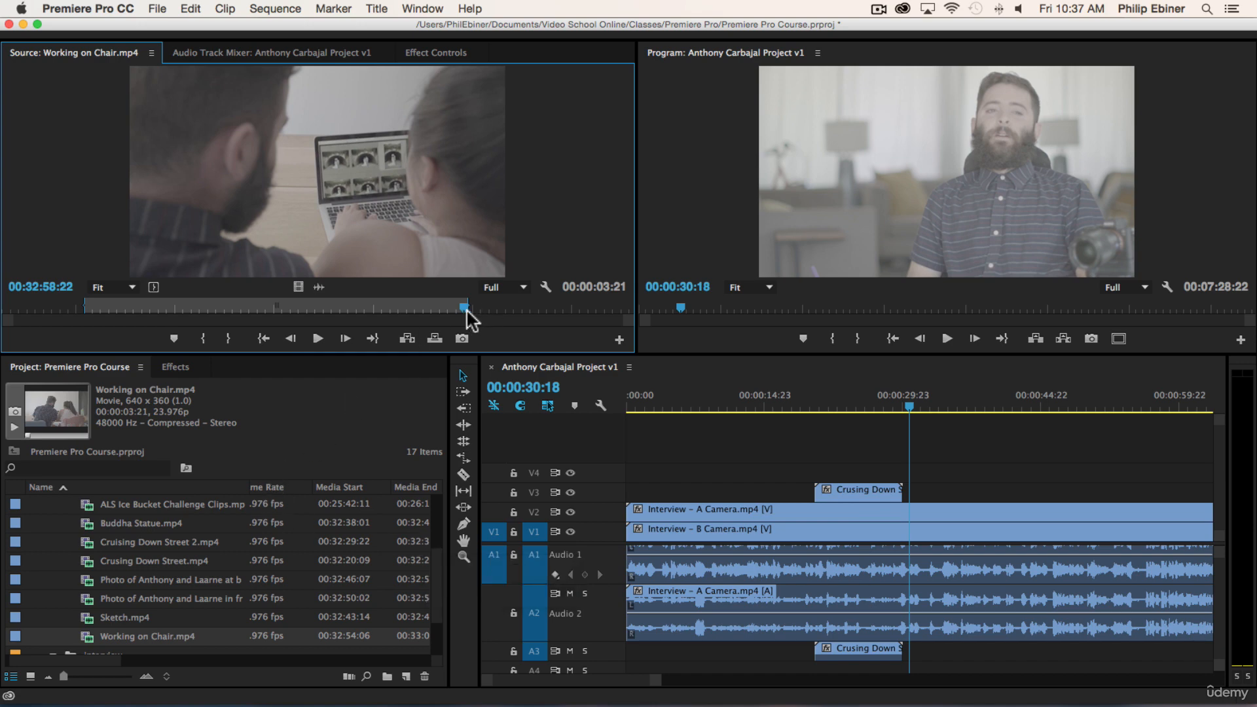
# Place the marked part of Working on Chair.mp4 on track V3 at about 00:00:35 and play the sequence through it to 00:00:39:23.
pyautogui.moveTo(316, 171); pyautogui.dragTo(954, 495)
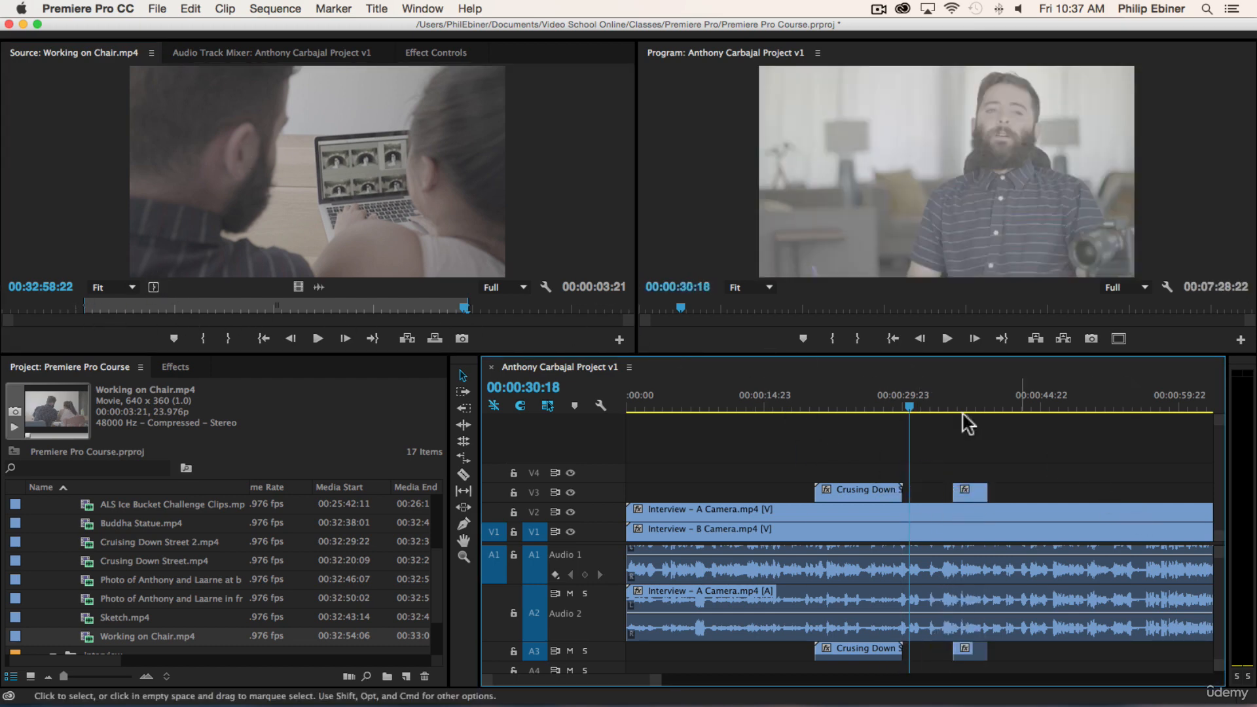
pyautogui.click(943, 396)
pyautogui.press('space')
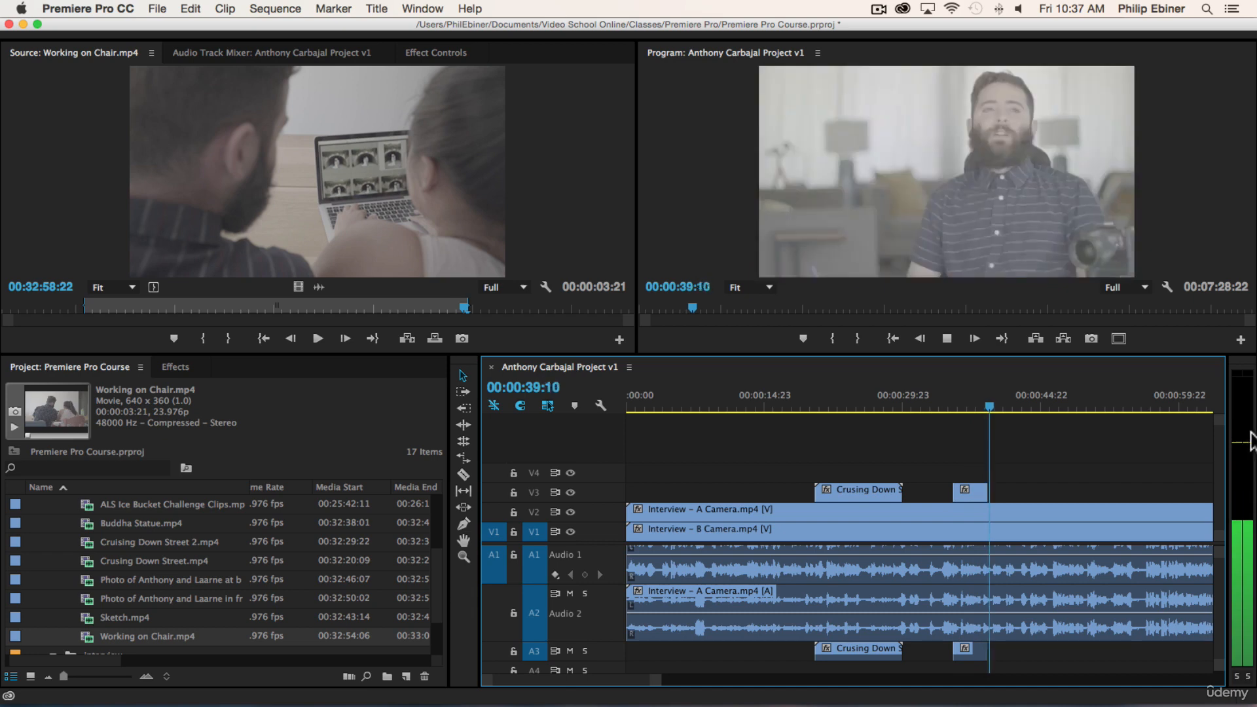
pyautogui.press('space')
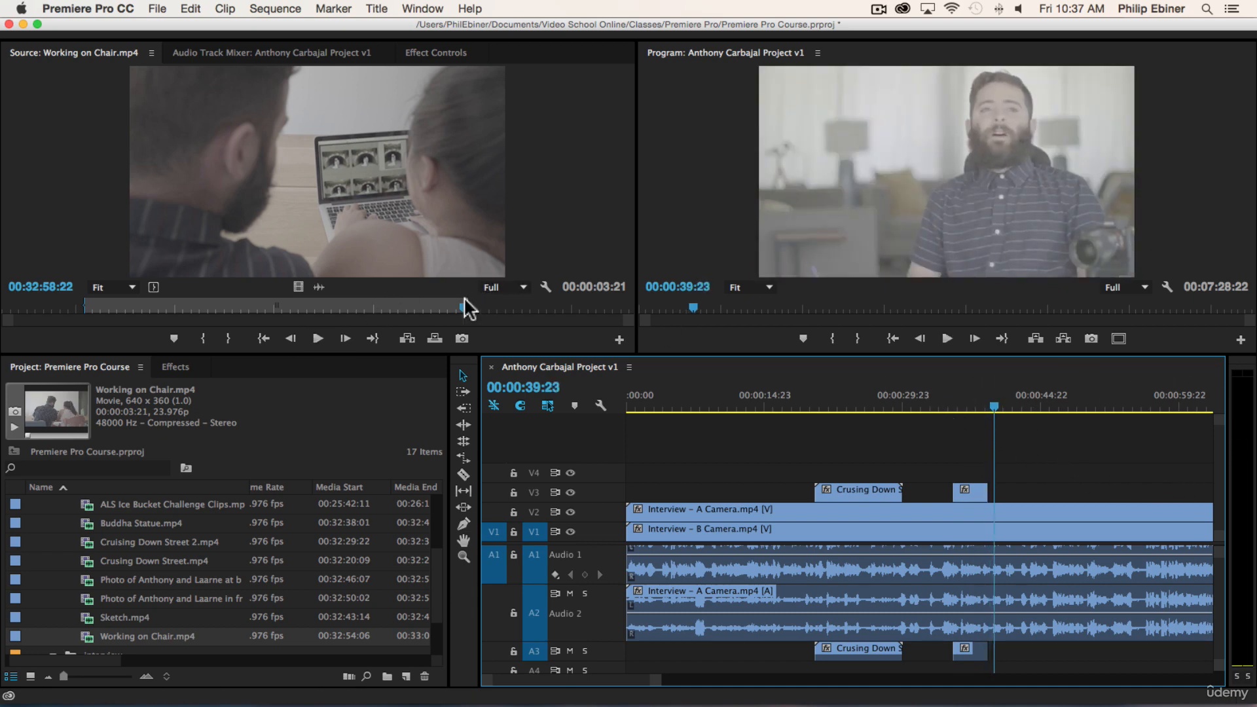
# Extend the source Out point to 00:32:59:12, try a second copy of the marked clip further along V3, and delete that copy.
pyautogui.moveTo(467, 301); pyautogui.dragTo(543, 305)
pyautogui.moveTo(515, 305); pyautogui.dragTo(525, 305)
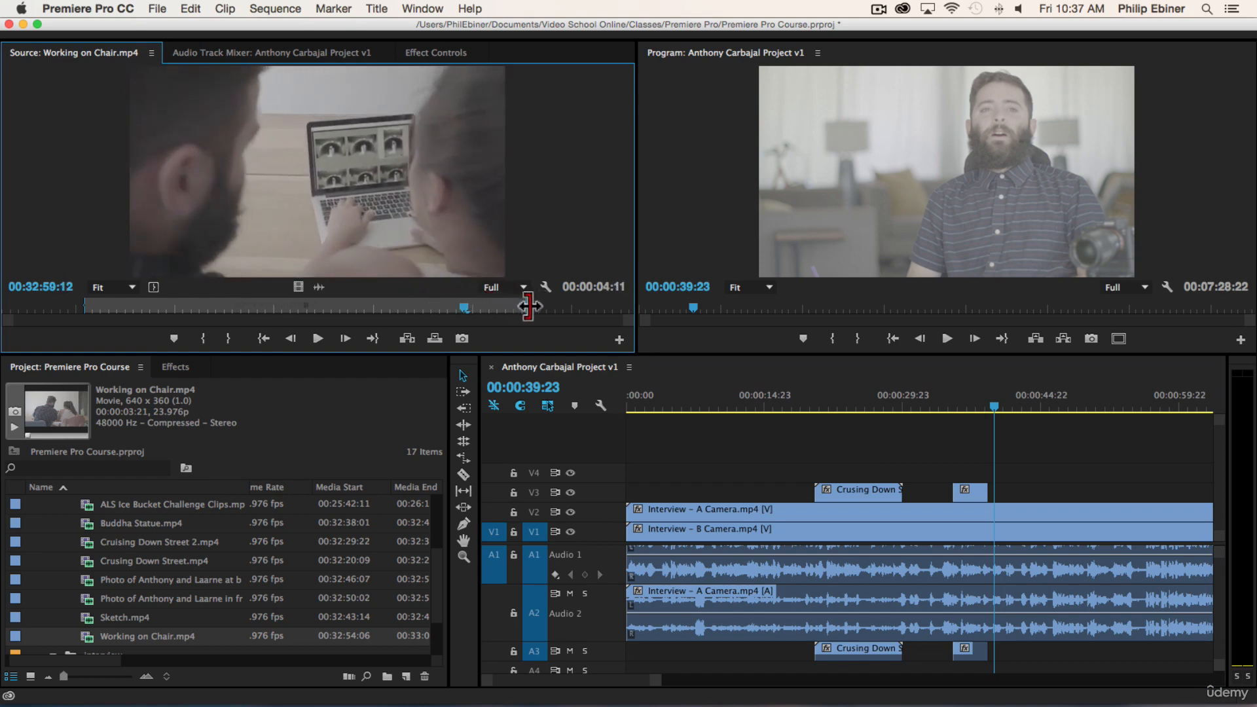
pyautogui.moveTo(356, 216); pyautogui.dragTo(1026, 501)
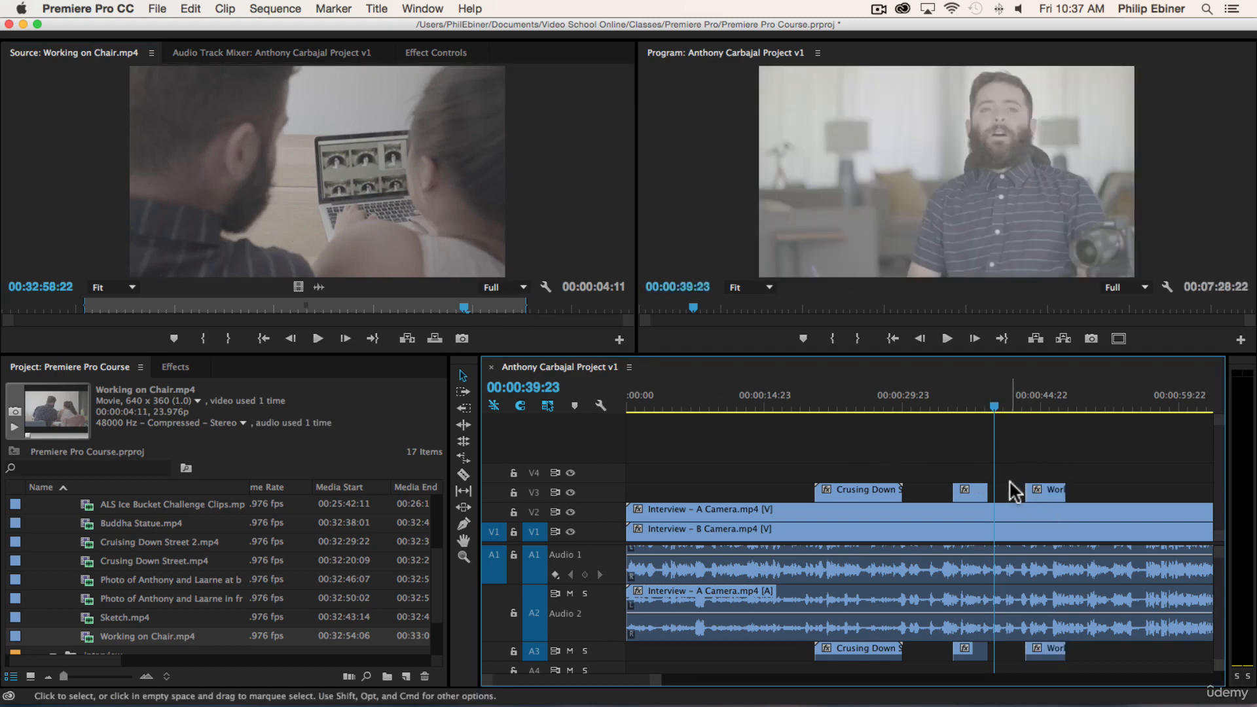
pyautogui.click(1044, 489)
pyautogui.press('Delete')
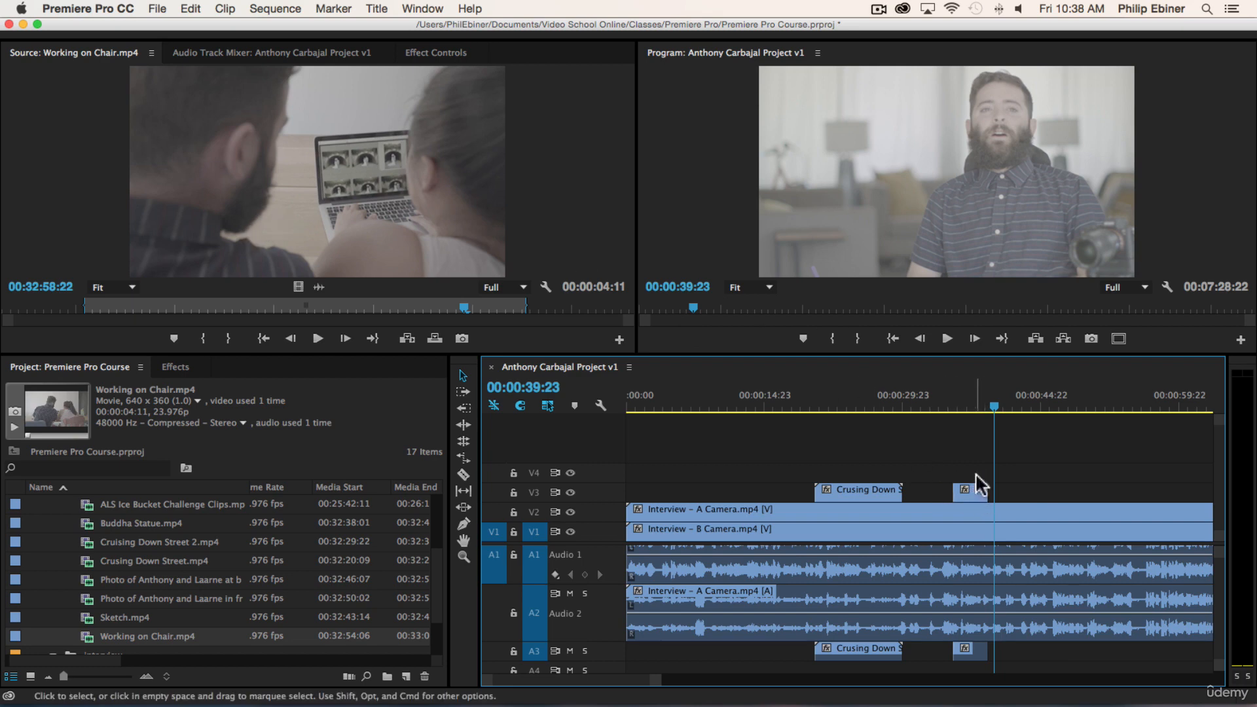
# Scrub the sequence to 00:00:38:16 and extend the source Out point so the marked range lasts 00:00:05:04.
pyautogui.click(978, 403)
pyautogui.moveTo(979, 399)
pyautogui.mouseDown()
pyautogui.moveTo(965, 402)
pyautogui.moveTo(983, 401)
pyautogui.mouseUp()
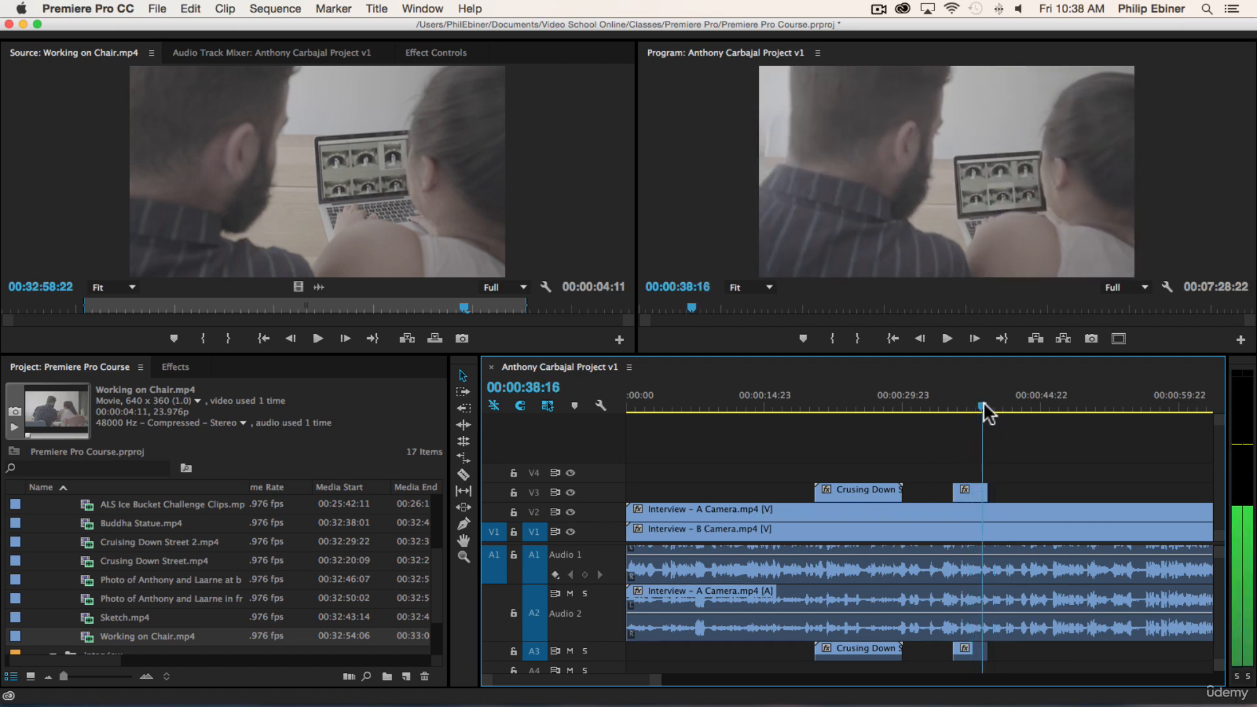
pyautogui.click(523, 300)
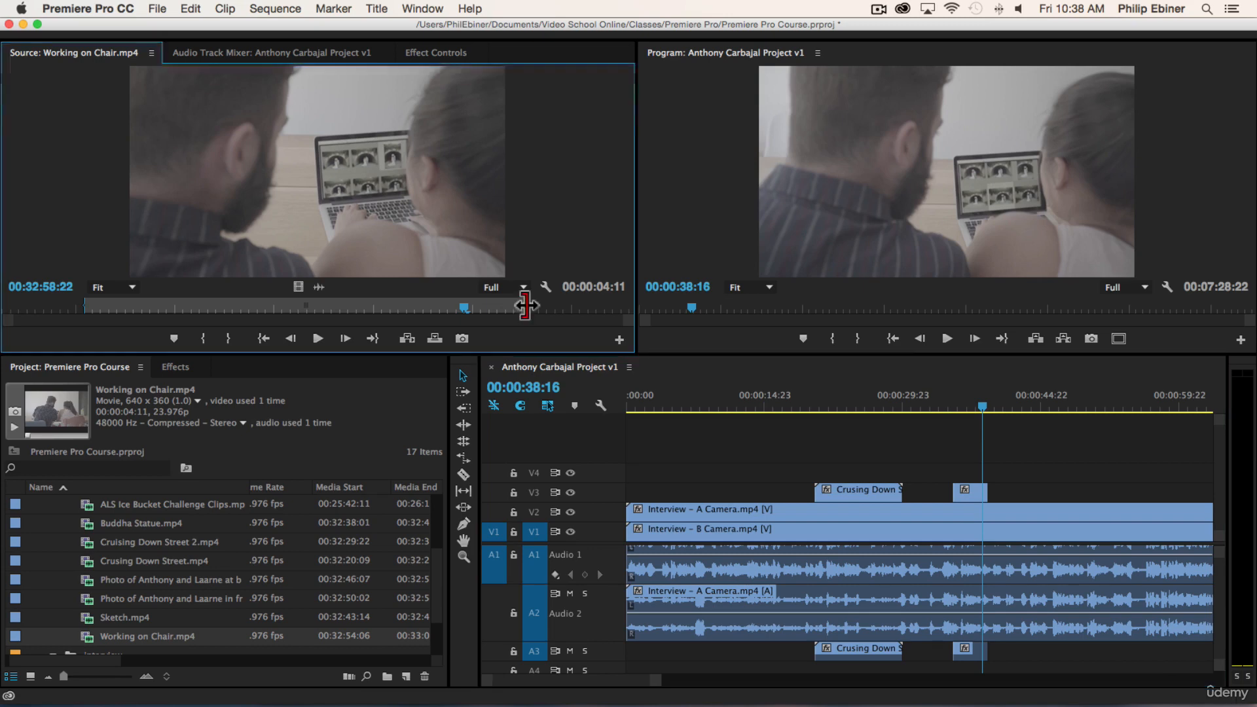
pyautogui.moveTo(528, 306); pyautogui.dragTo(596, 307)
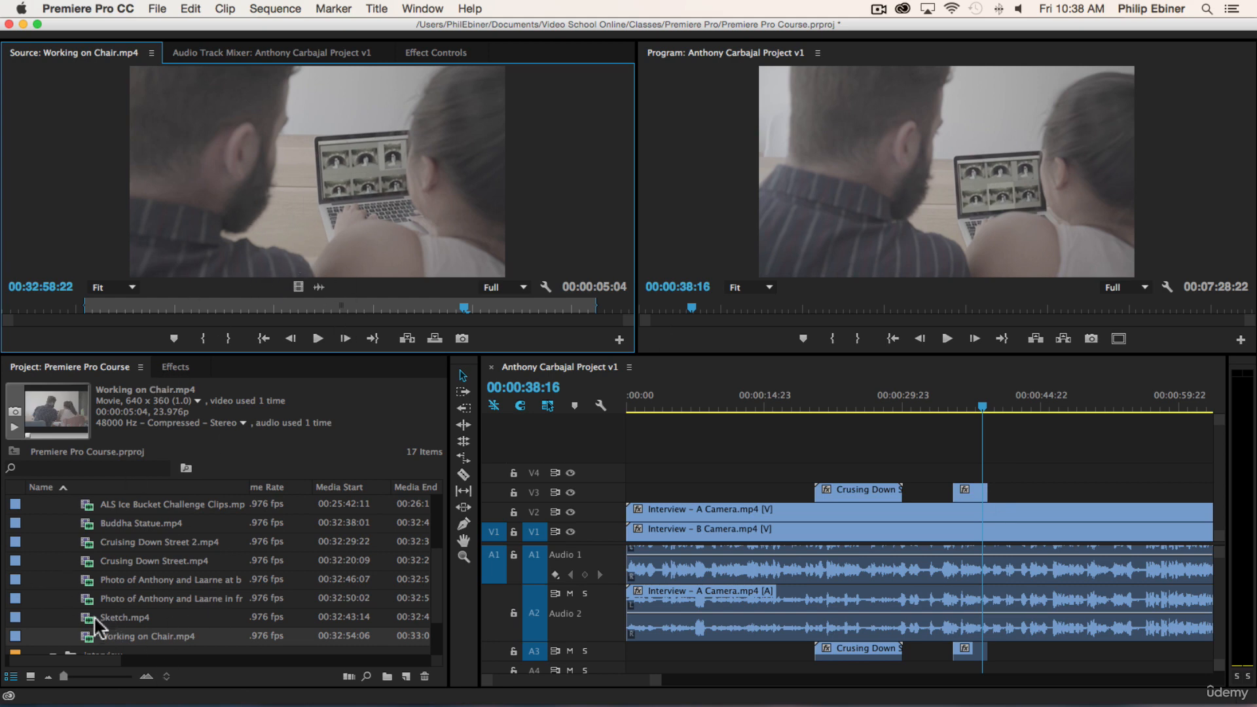
# Try placing the longer marked range on track V4 directly above the existing Working on Chair clip, and delete it.
pyautogui.moveTo(245, 237); pyautogui.dragTo(959, 473)
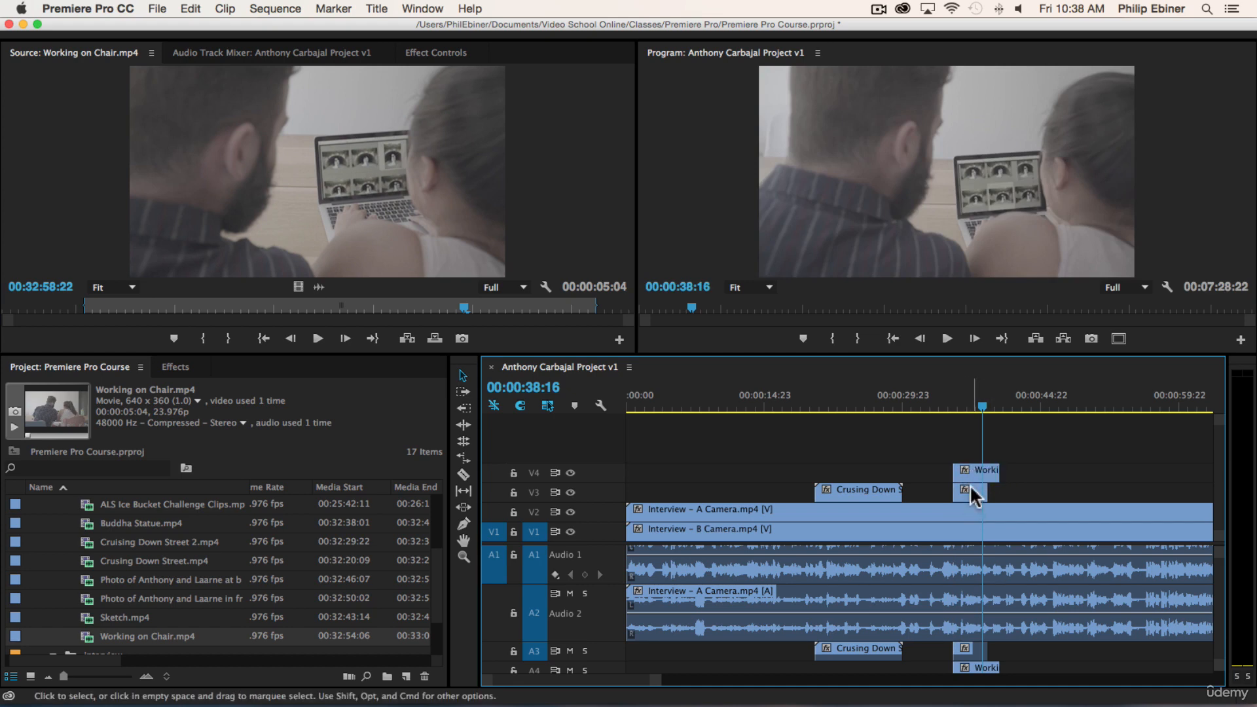
pyautogui.click(973, 469)
pyautogui.press('Delete')
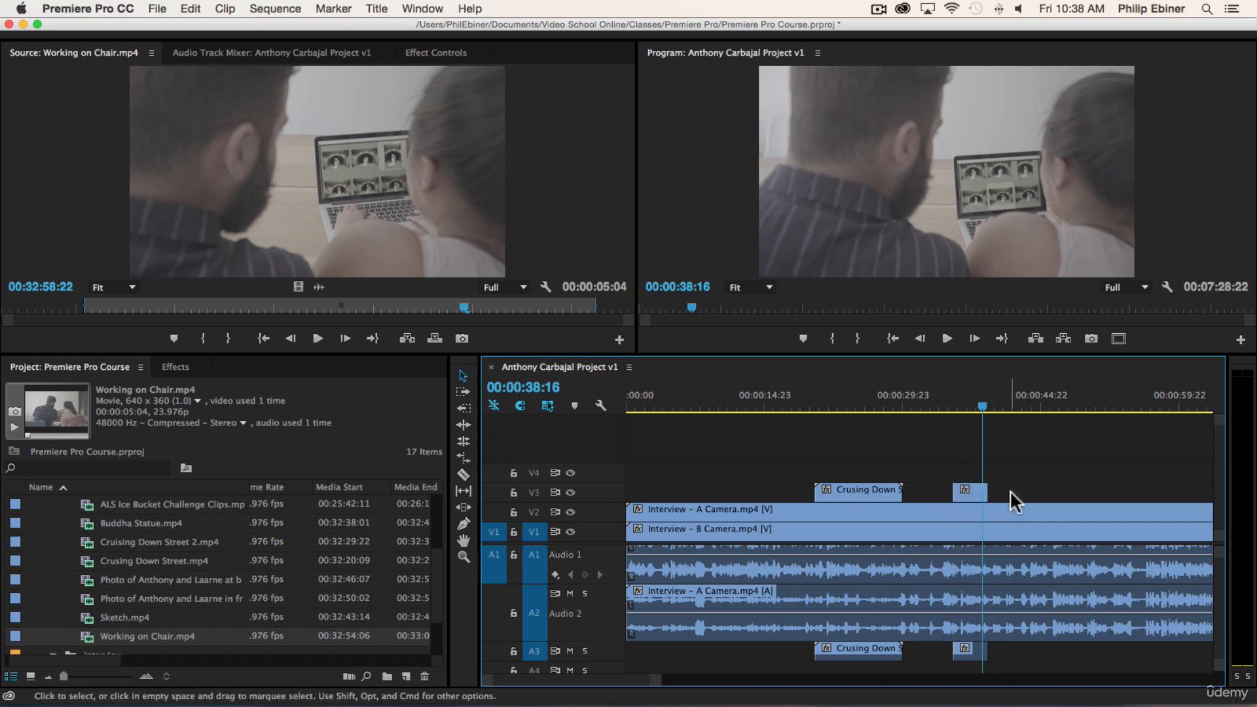
# Set the sequence playhead to 00:00:46:00, try inserting the marked range of Working on Chair.mp4 there, and undo the insert.
pyautogui.moveTo(982, 403); pyautogui.dragTo(992, 402)
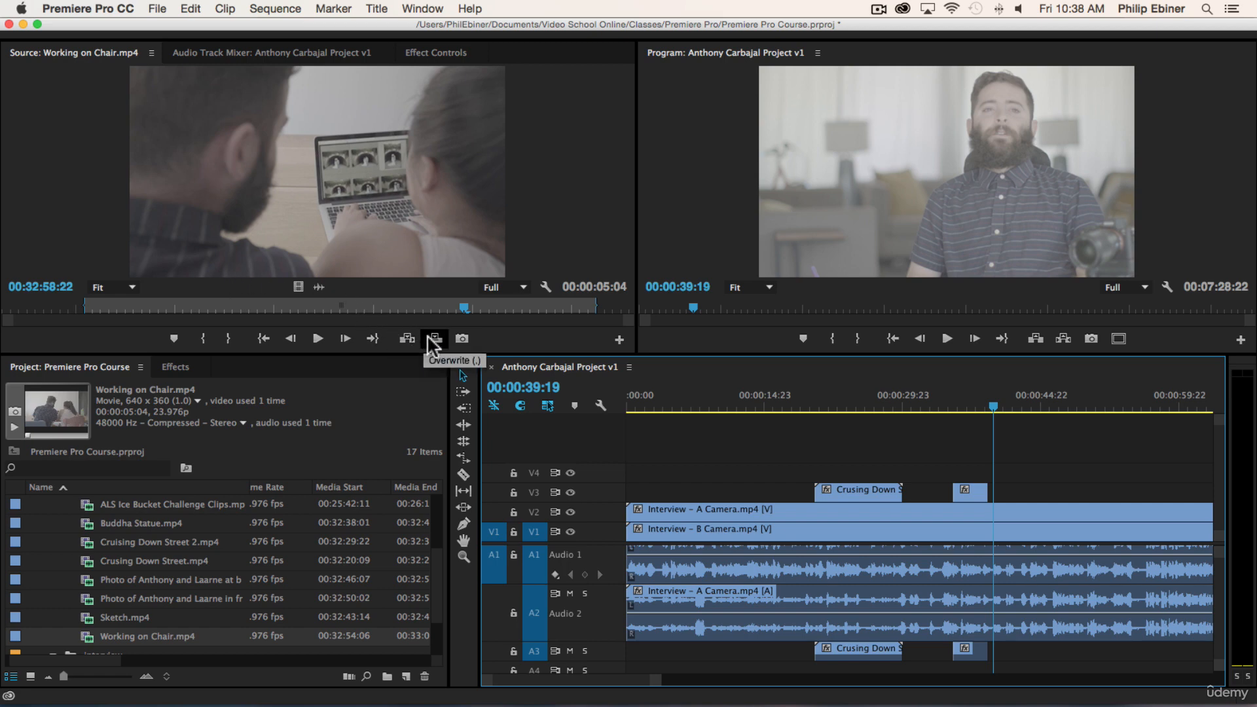
pyautogui.click(407, 331)
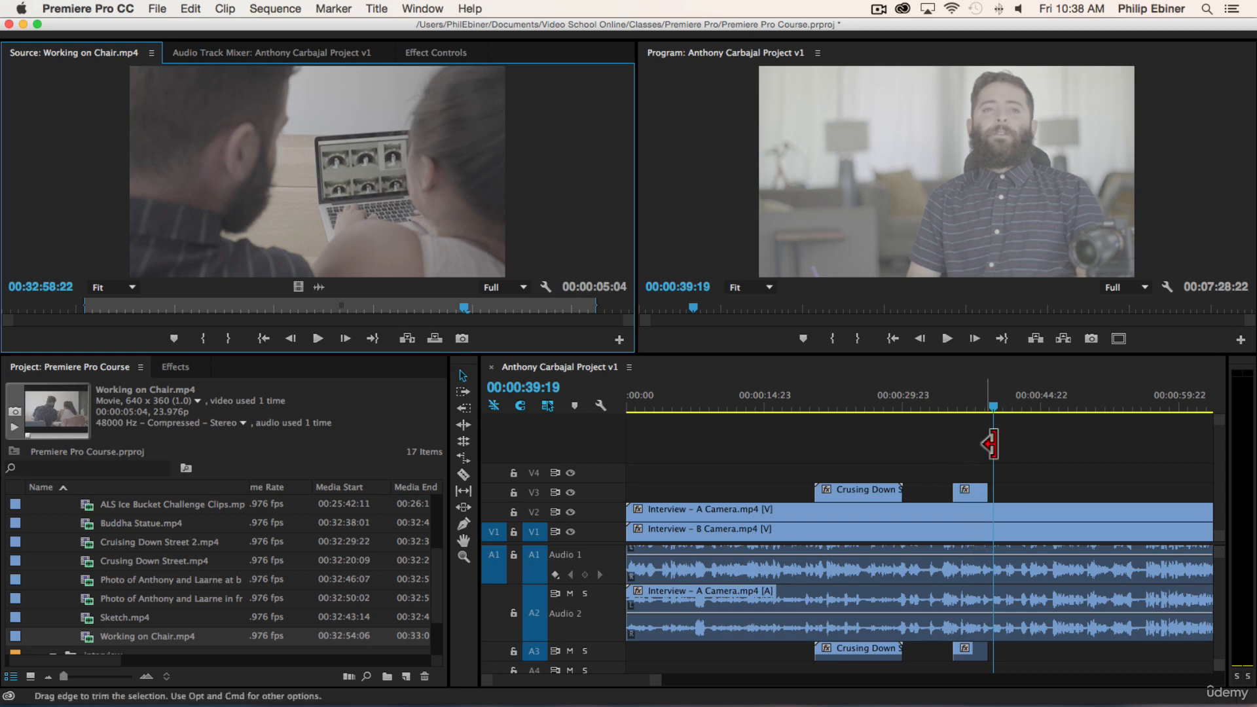
pyautogui.moveTo(994, 402); pyautogui.dragTo(1051, 407)
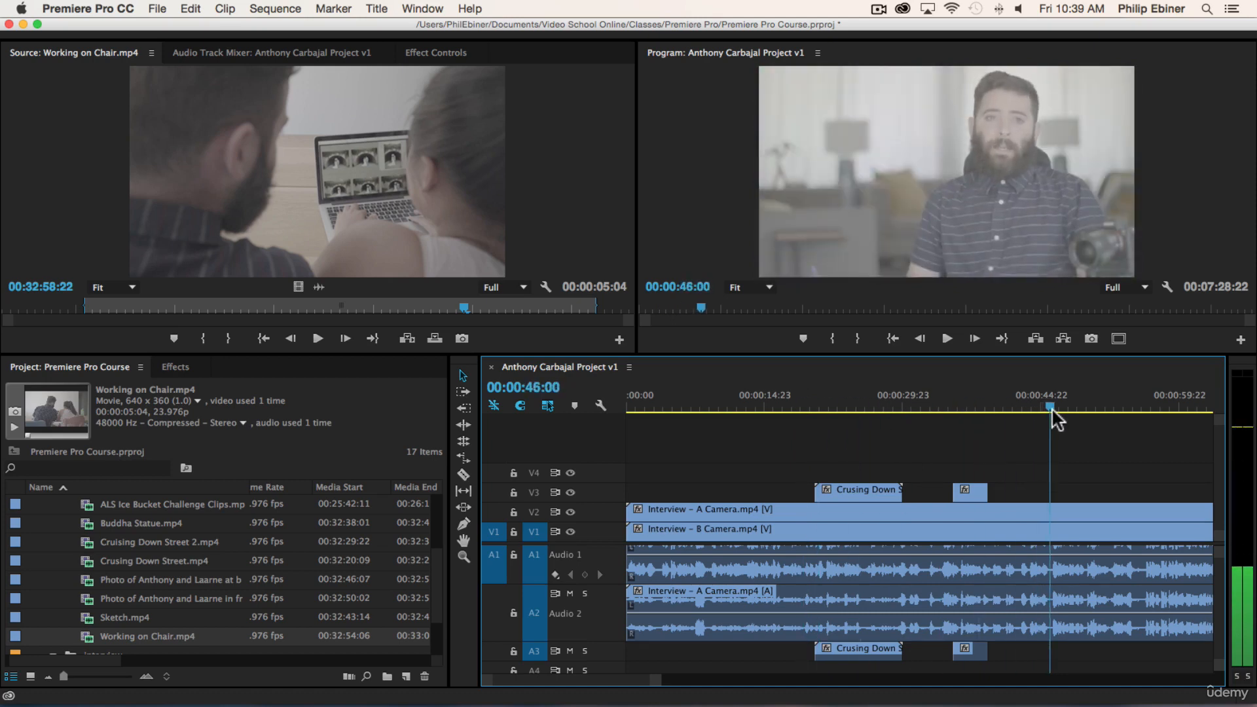
pyautogui.click(406, 339)
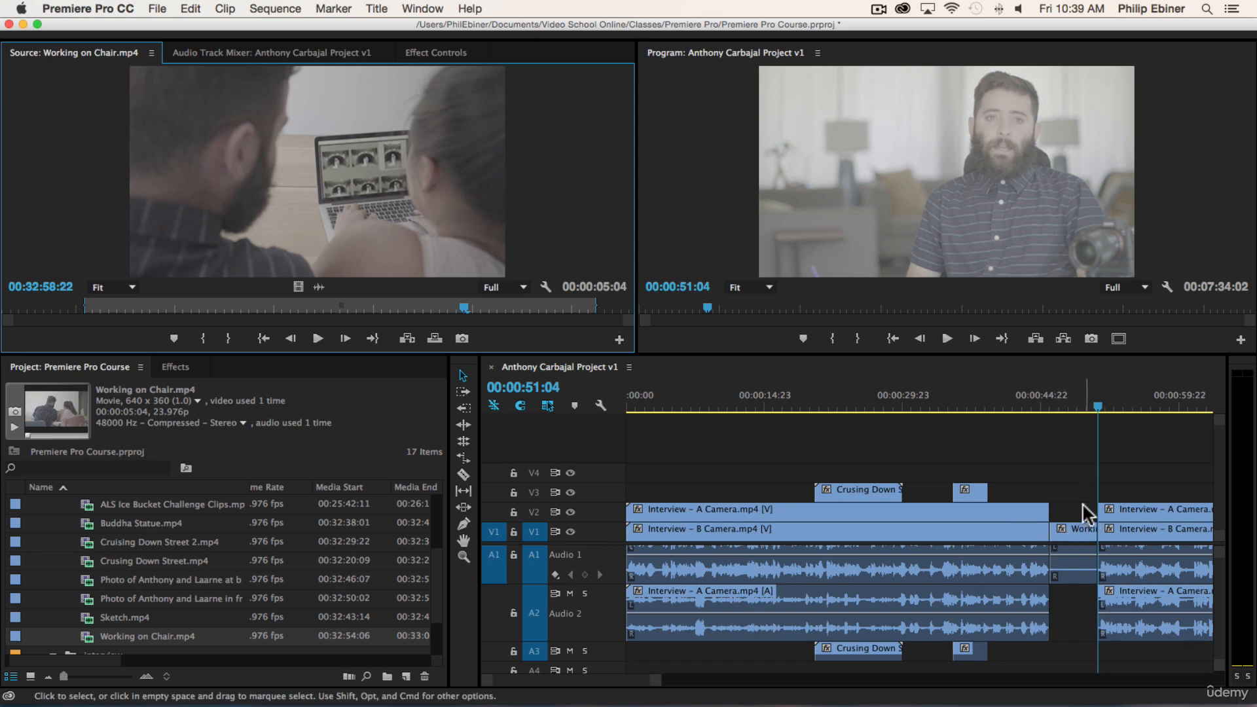
pyautogui.press('super+z')
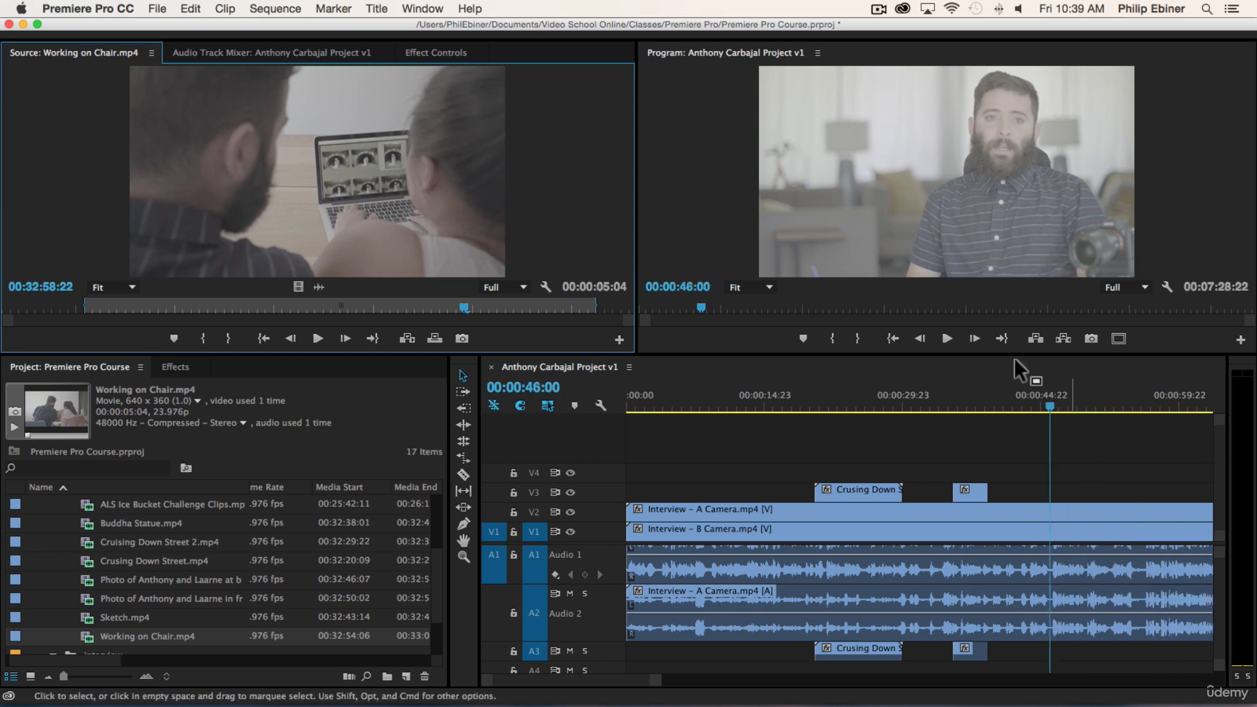
# Overwrite the marked range of Working on Chair.mp4 onto track V1 at 00:00:46:00 and hide the output of track V2.
pyautogui.click(435, 338)
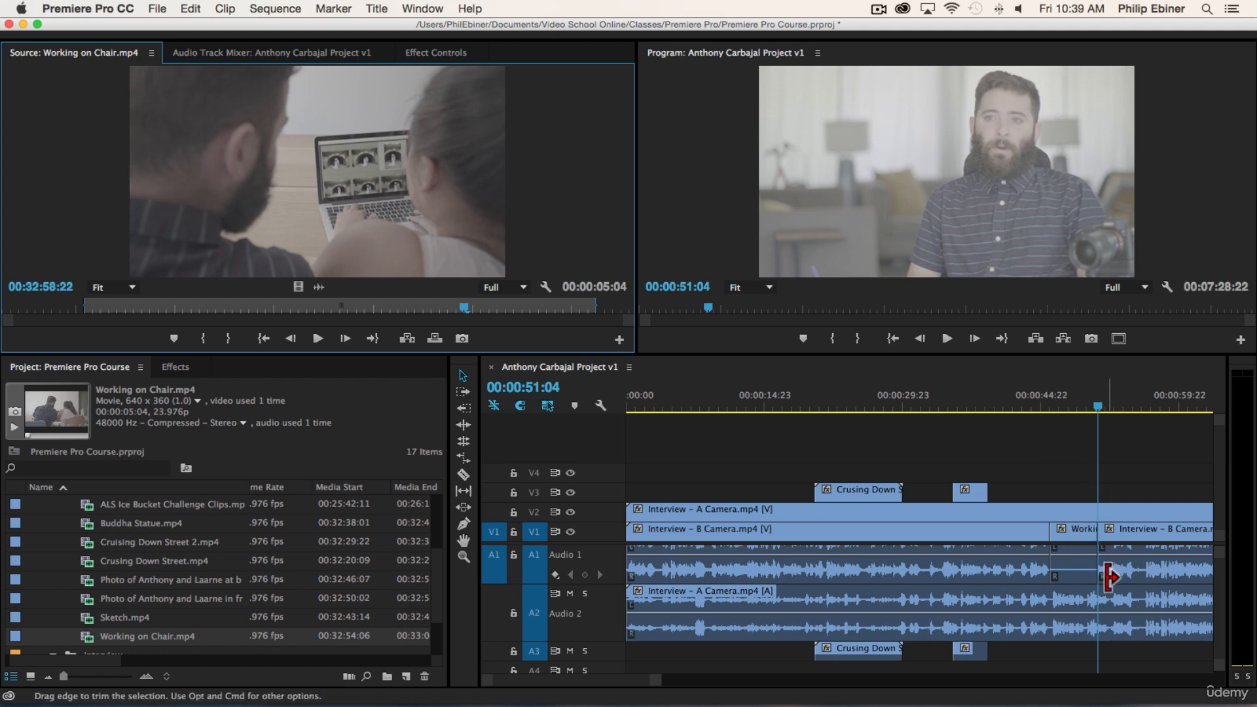
pyautogui.click(1075, 393)
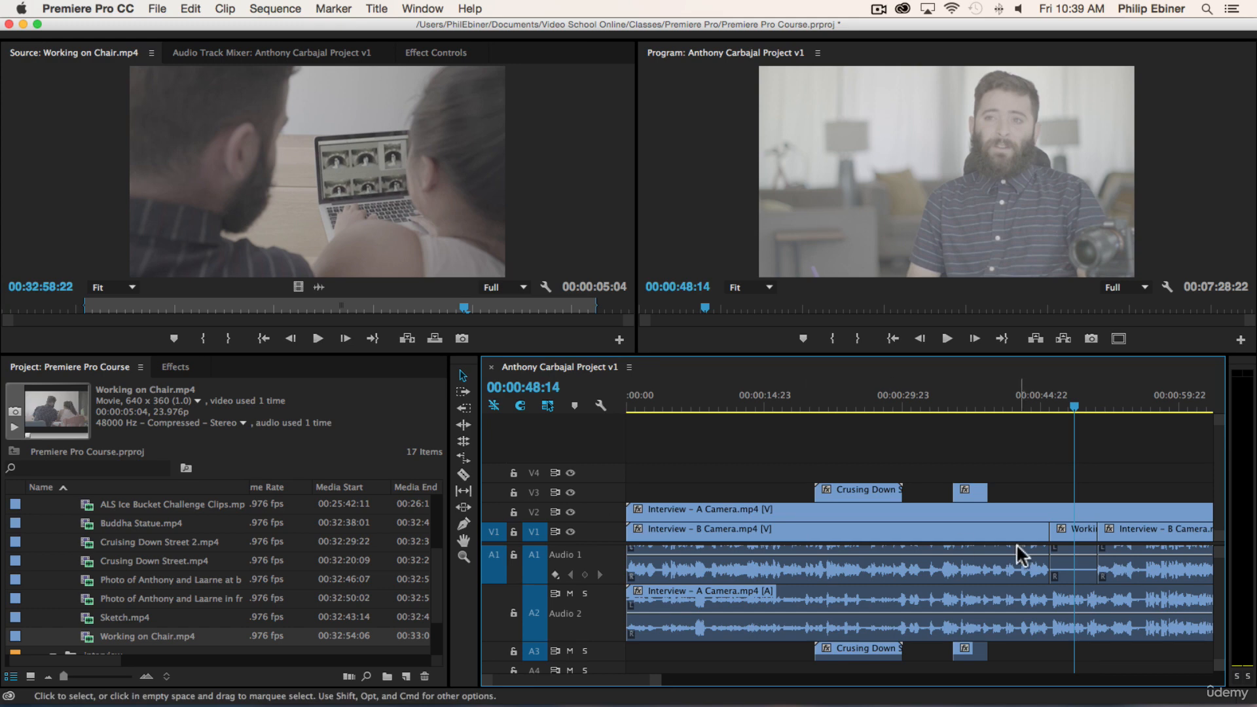
pyautogui.click(571, 512)
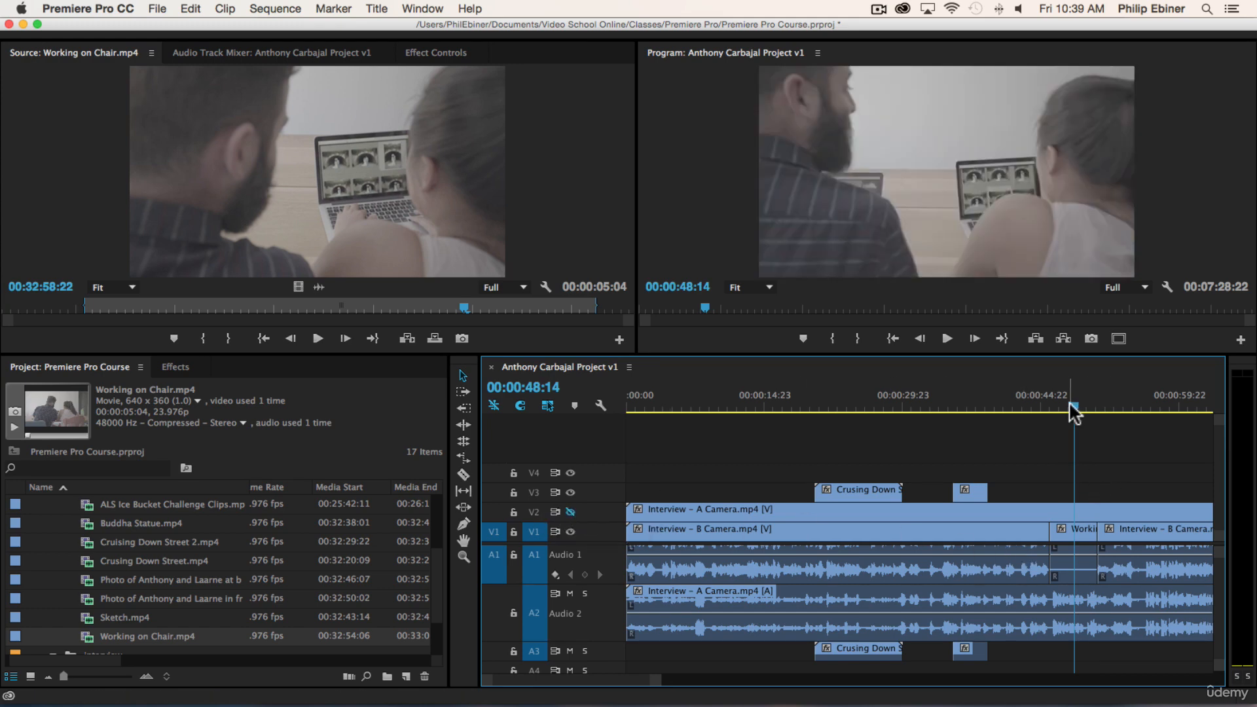
# Play the sequence from 00:00:44:11 past the overwritten Working on Chair clip, and undo that overwrite on track V1.
pyautogui.moveTo(1069, 401); pyautogui.dragTo(1031, 404)
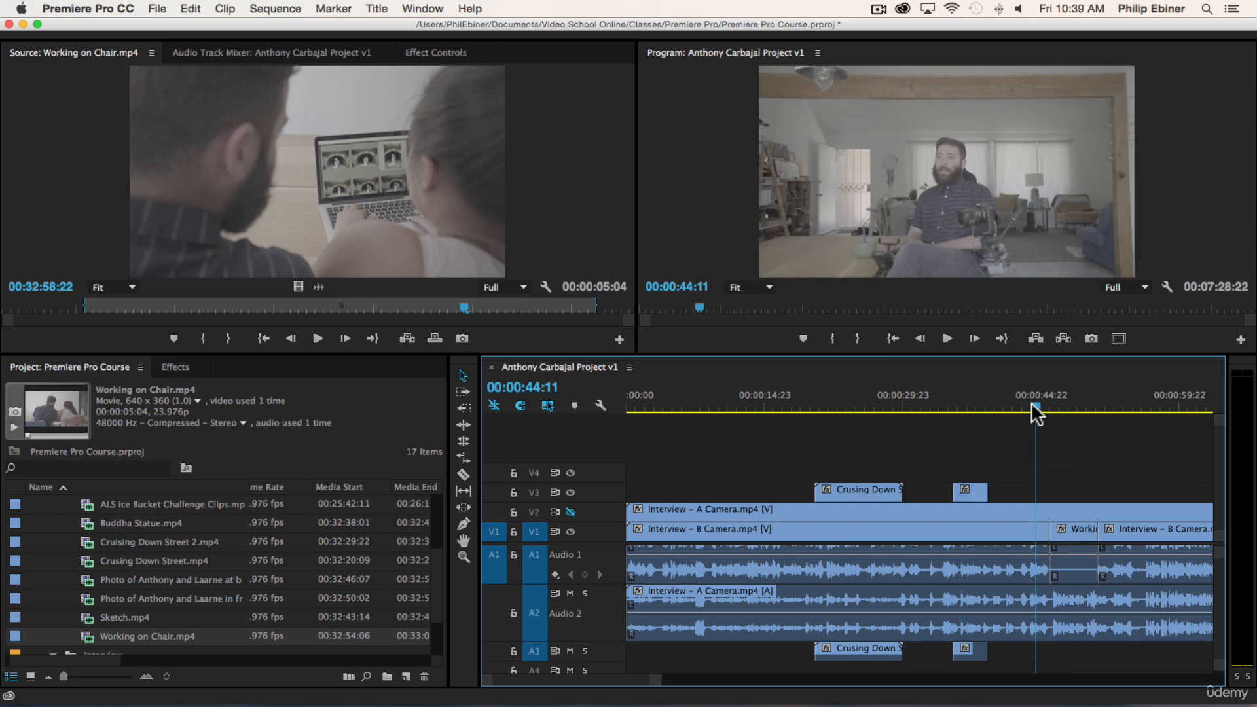
pyautogui.press('space')
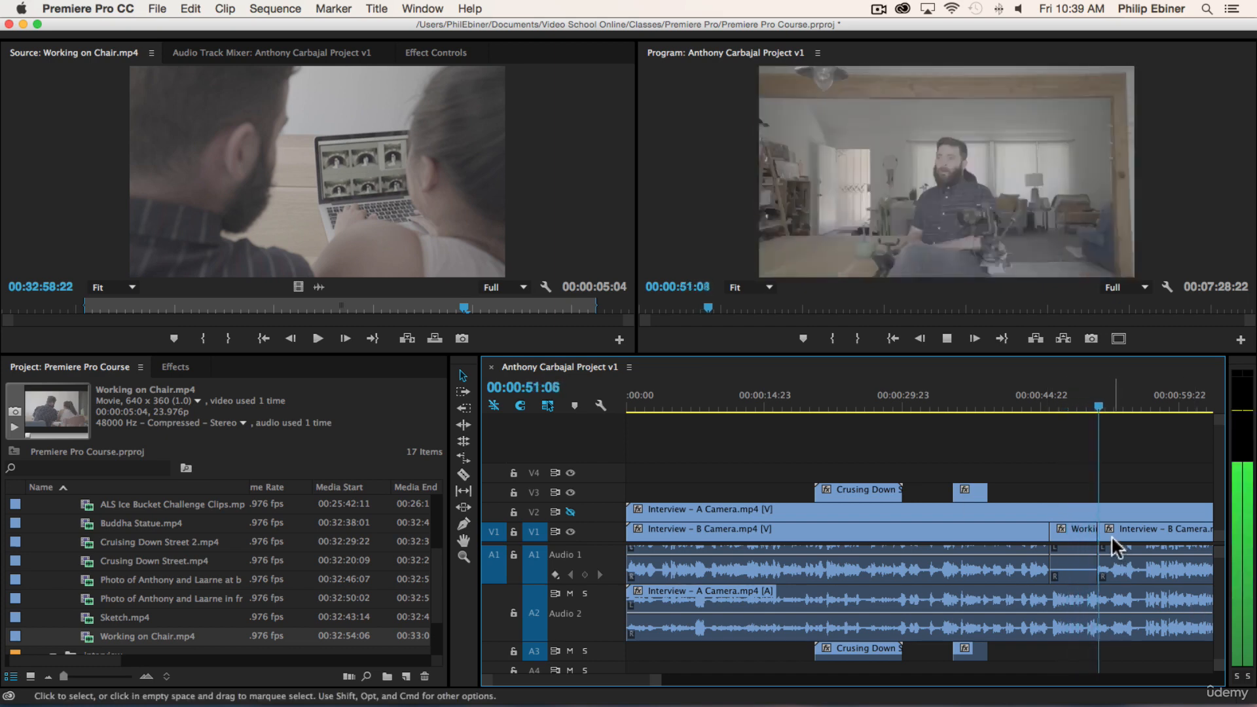
pyautogui.press('space')
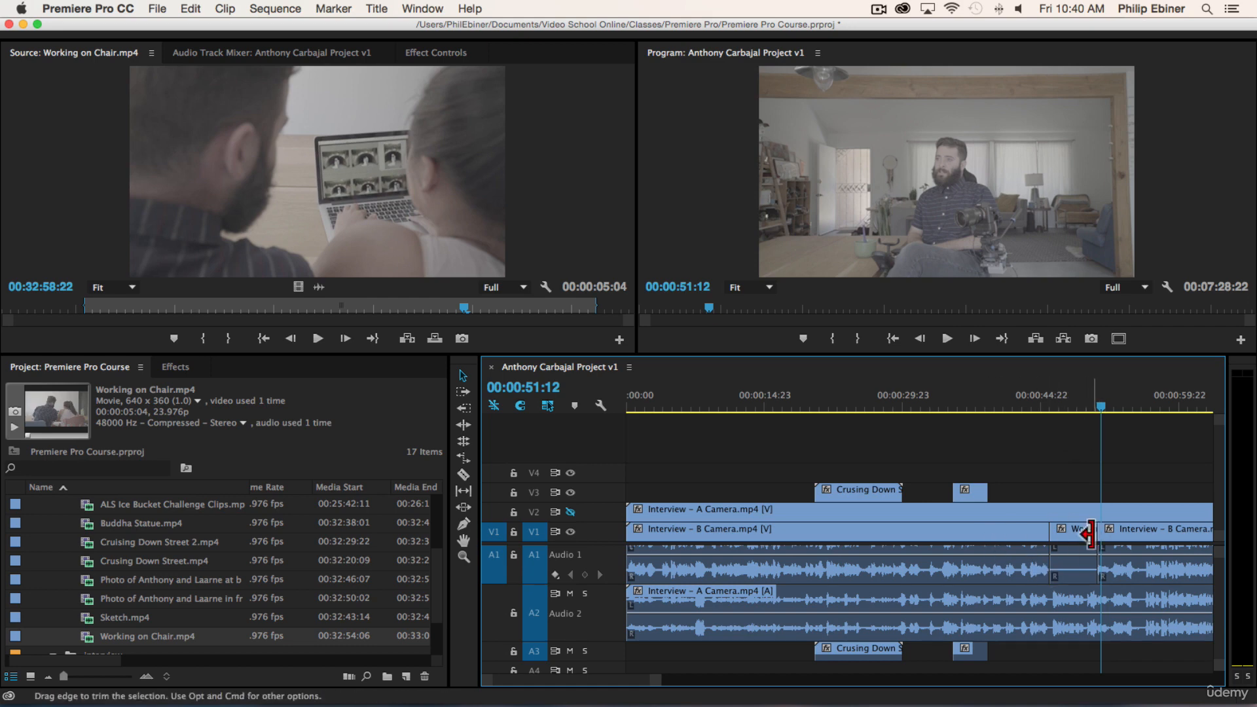
pyautogui.press('super+z')
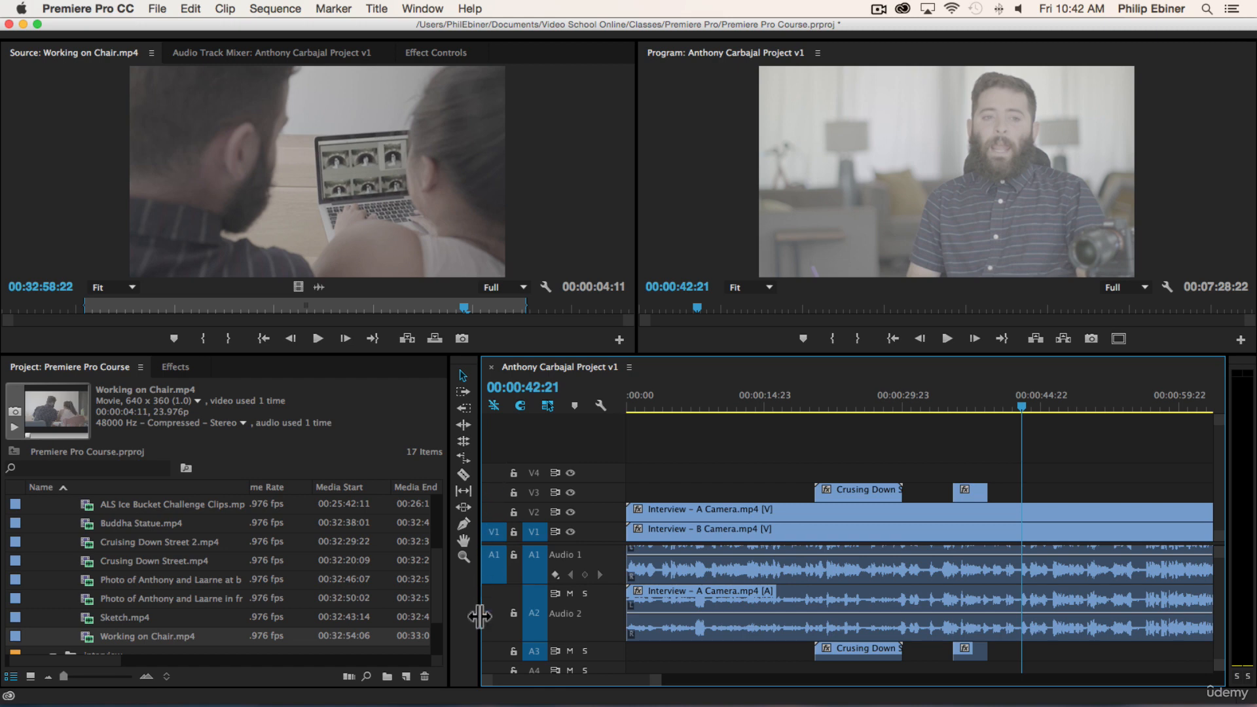
# Patch the source video to track V3, try overwriting Working on Chair.mp4 there at 00:00:42:21, and undo the overwrite.
pyautogui.click(495, 493)
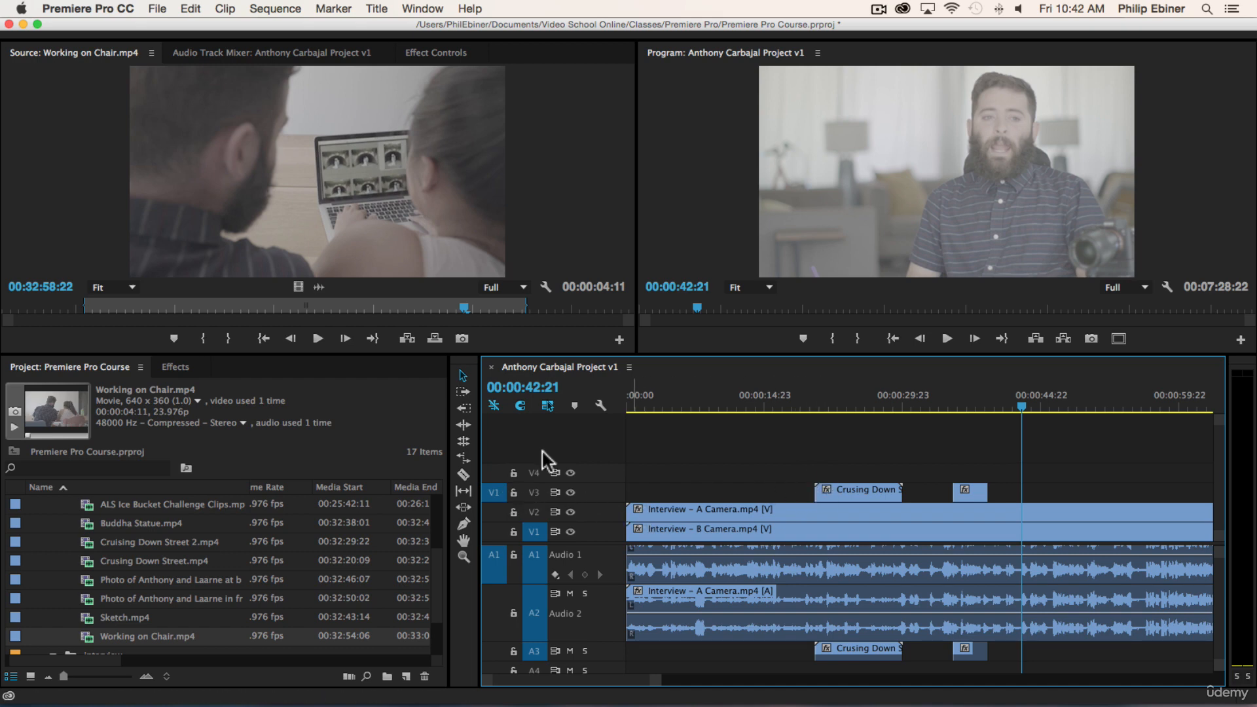
pyautogui.click(434, 338)
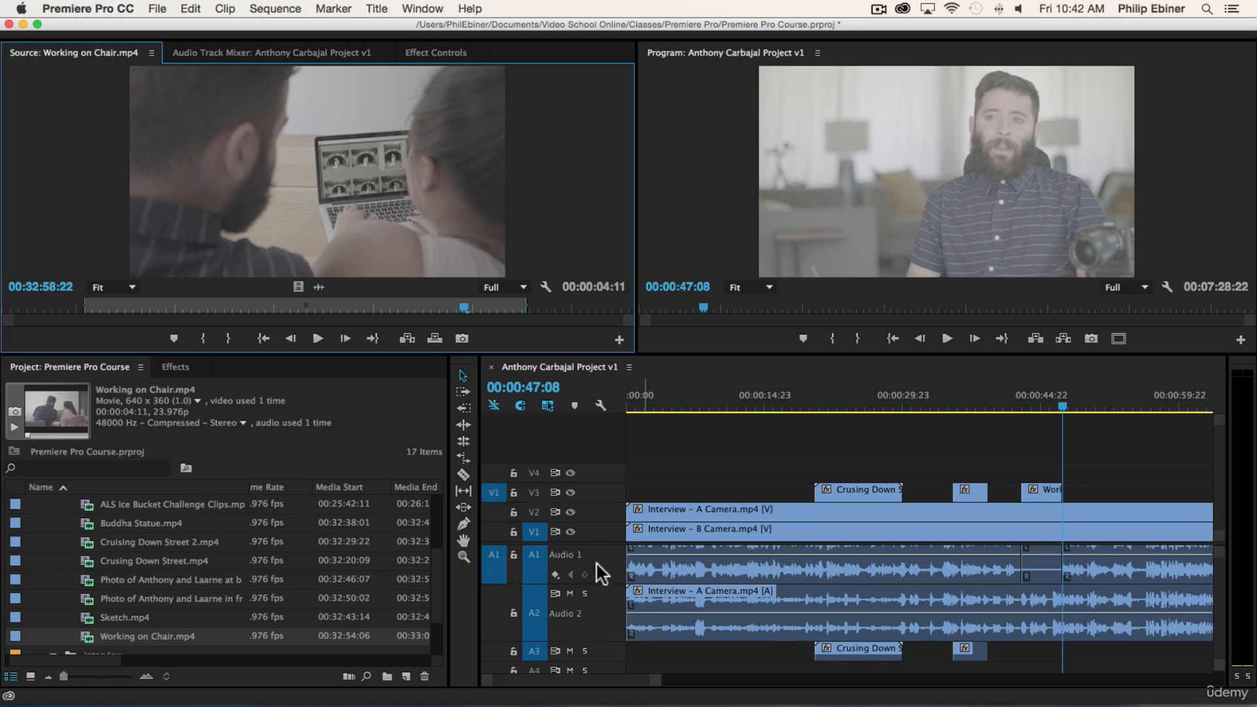
pyautogui.press('super+z')
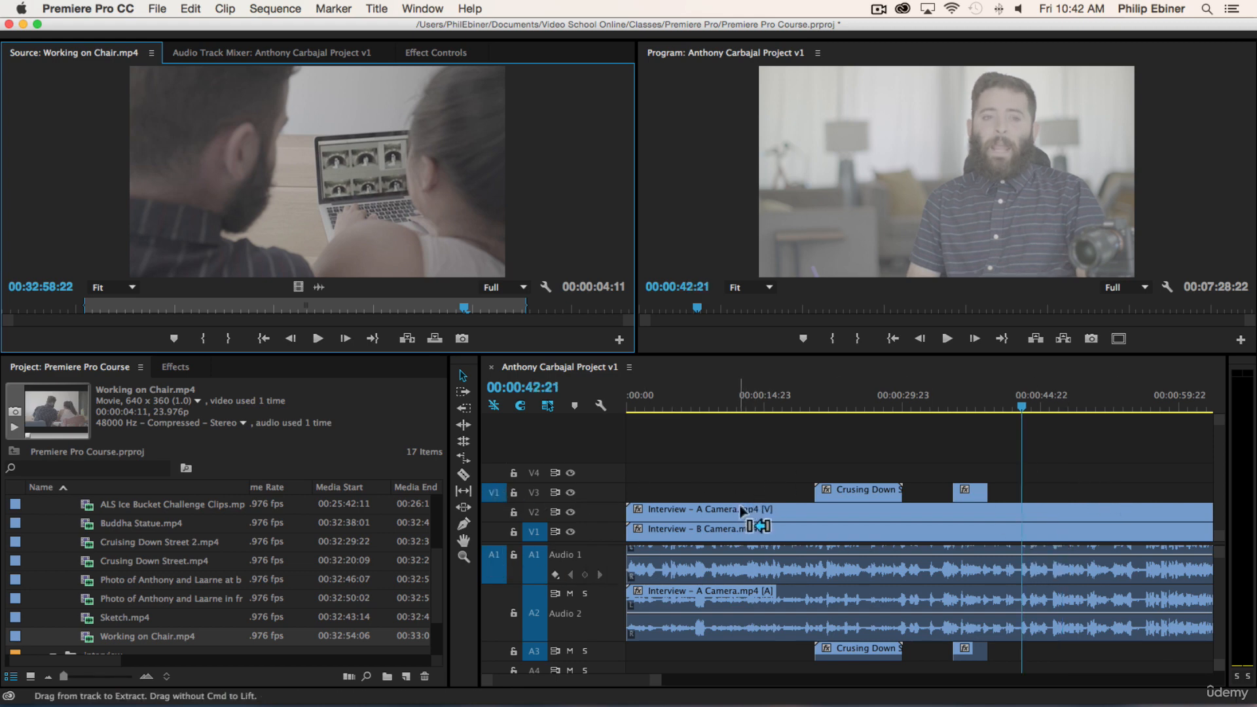
# Patch the source audio to track A3, try an overwrite of Working on Chair.mp4 followed by an insert, and undo both edits.
pyautogui.click(494, 651)
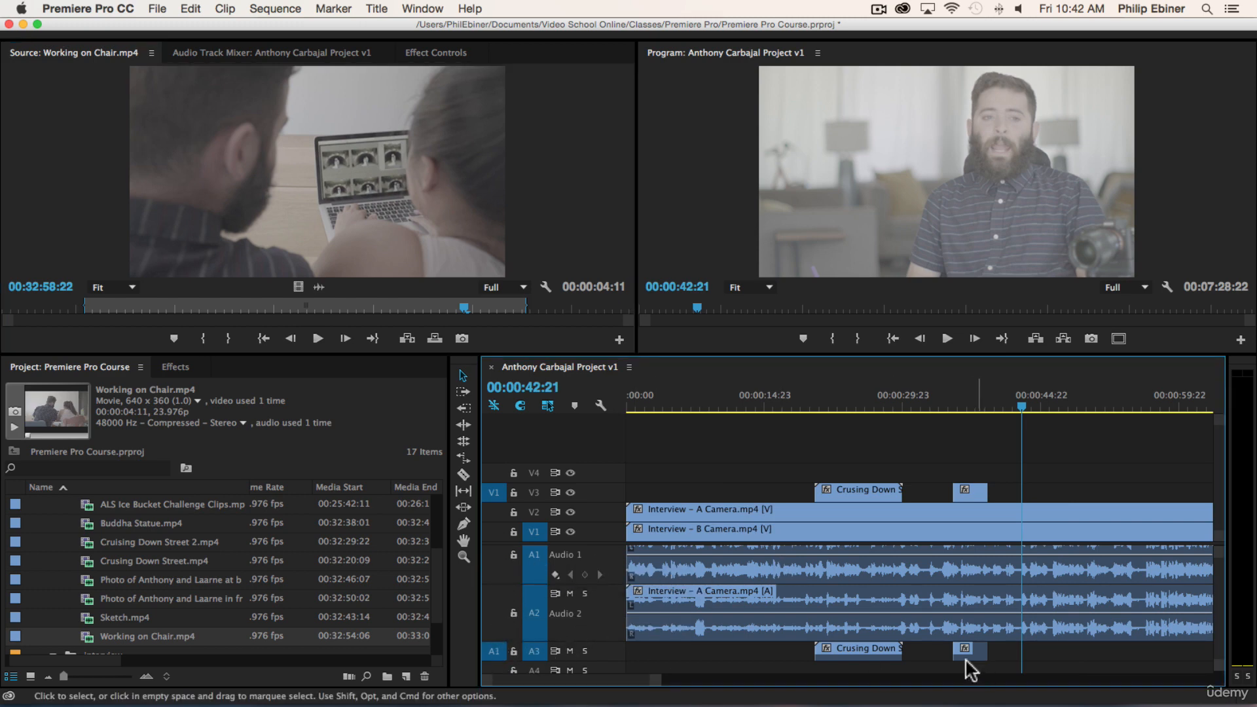
pyautogui.click(435, 338)
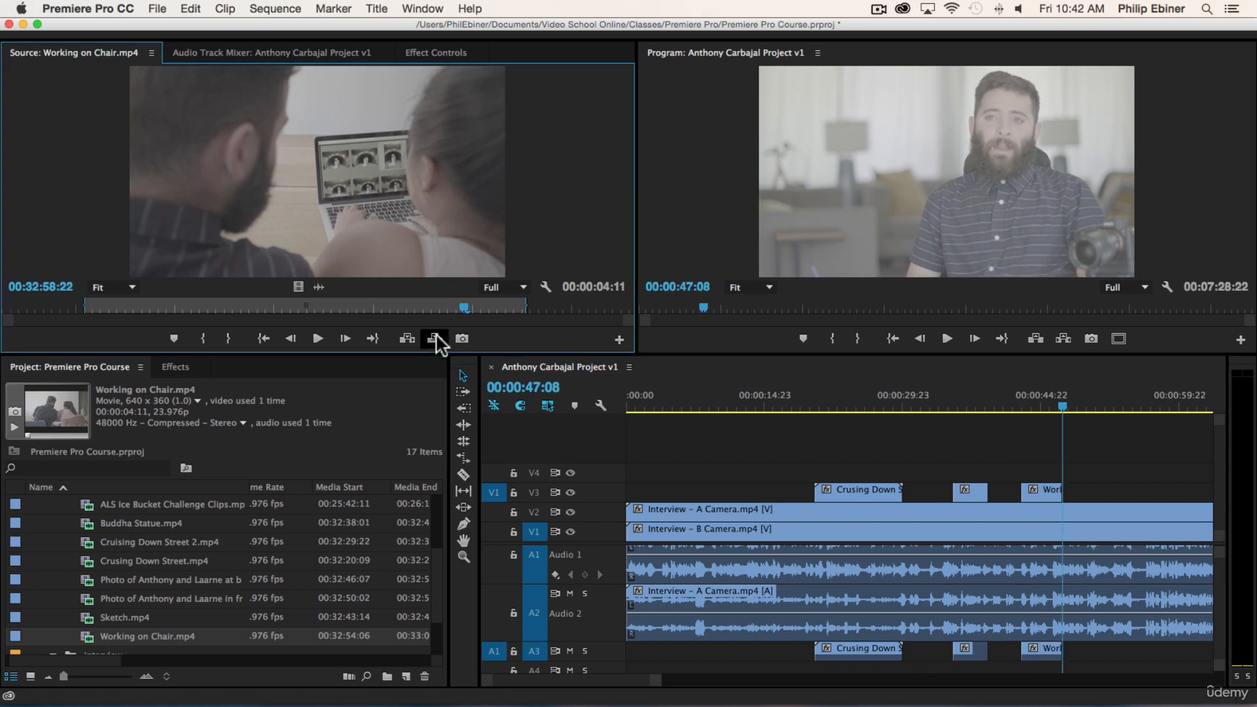
pyautogui.click(411, 336)
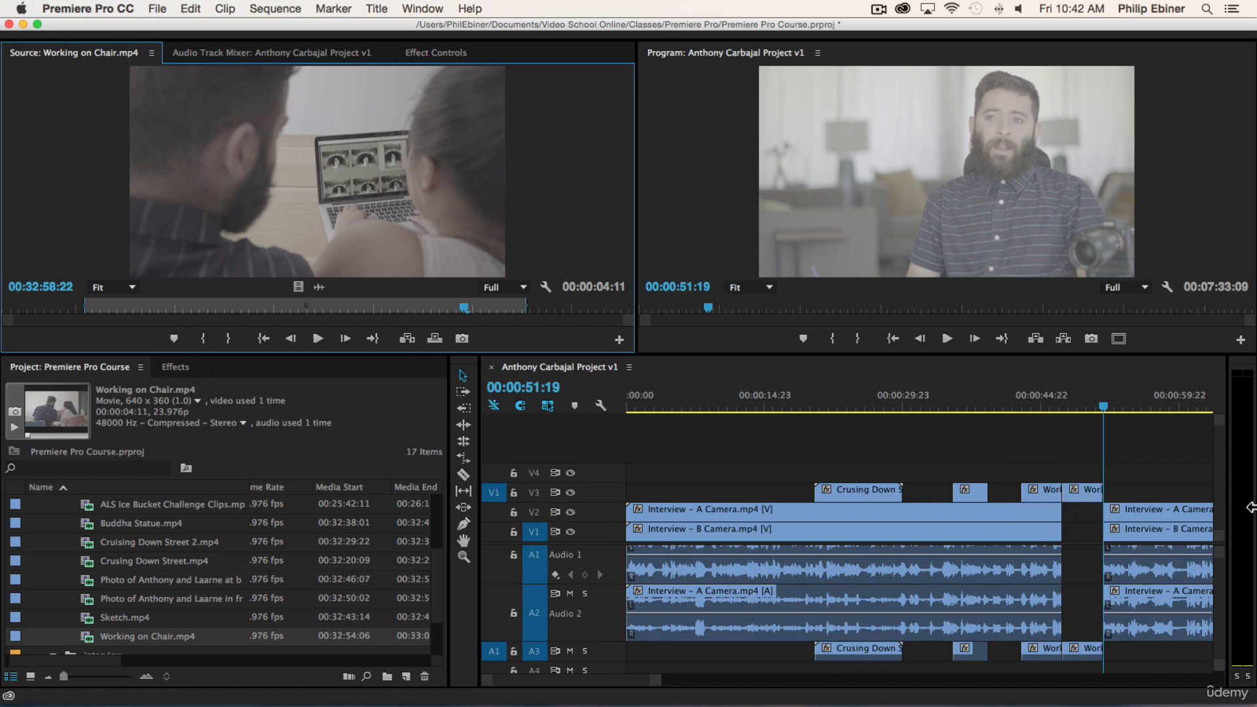
pyautogui.moveTo(1018, 462); pyautogui.dragTo(1094, 485)
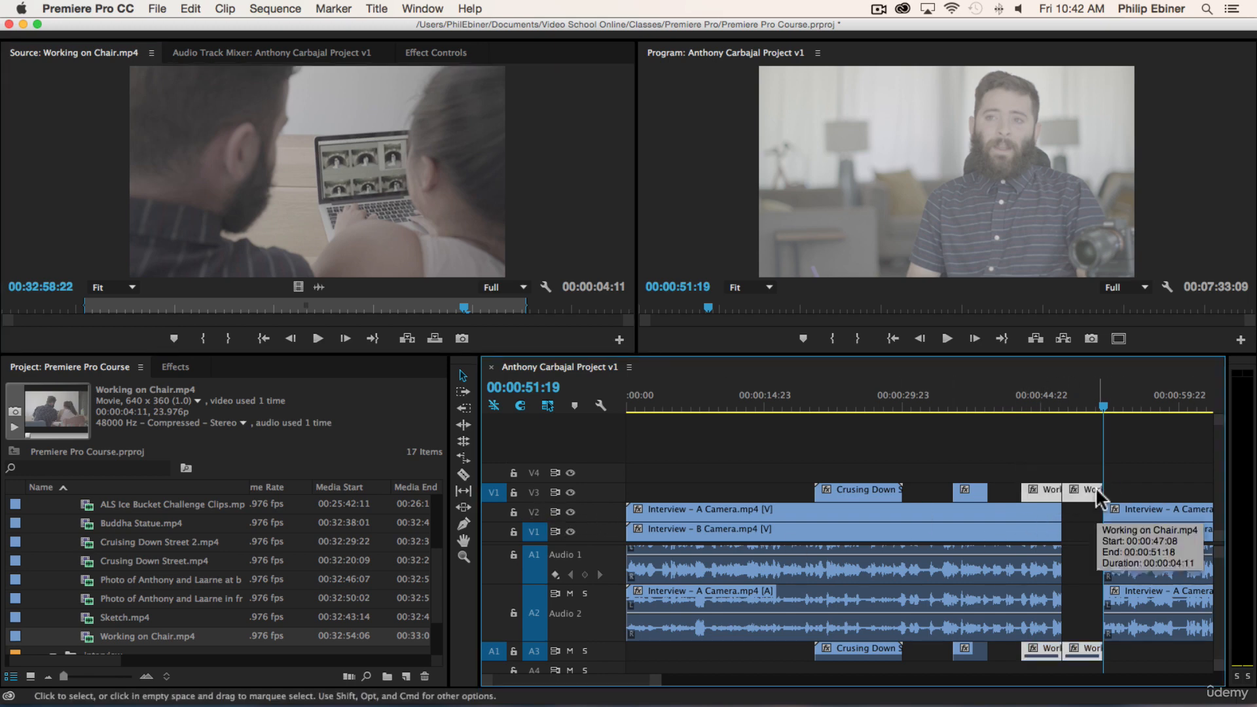
pyautogui.press('super+z')
pyautogui.press('super+z')
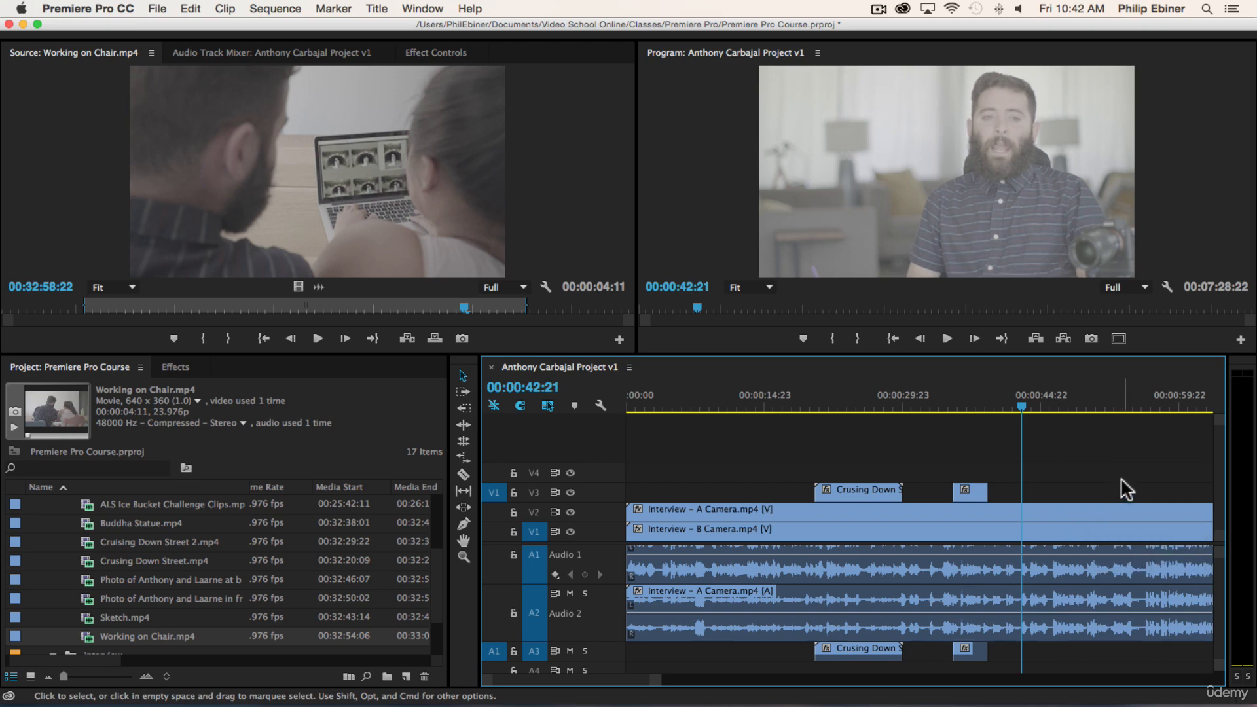
# Collapse the broll and interview bins and shrink the audio tracks to their minimum height.
pyautogui.hscroll(5, 1122, 476)
pyautogui.scroll(5, 97, 534)
pyautogui.click(53, 580)
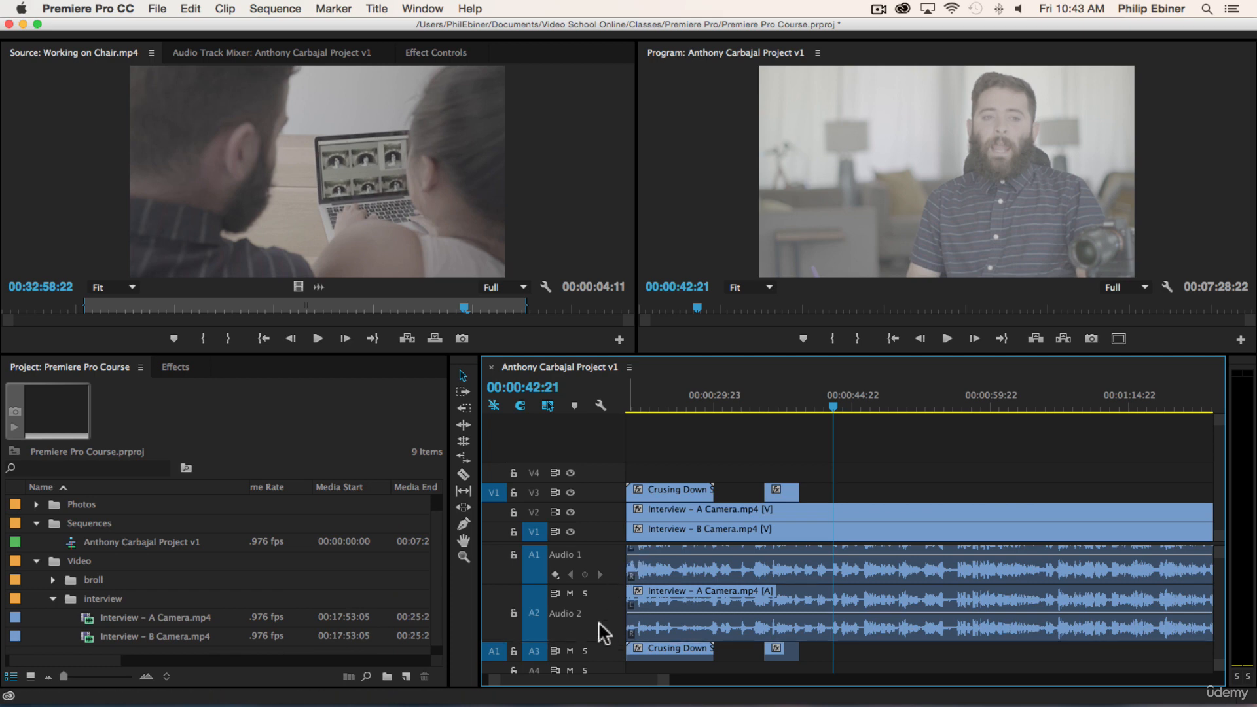
pyautogui.moveTo(606, 641); pyautogui.dragTo(602, 493)
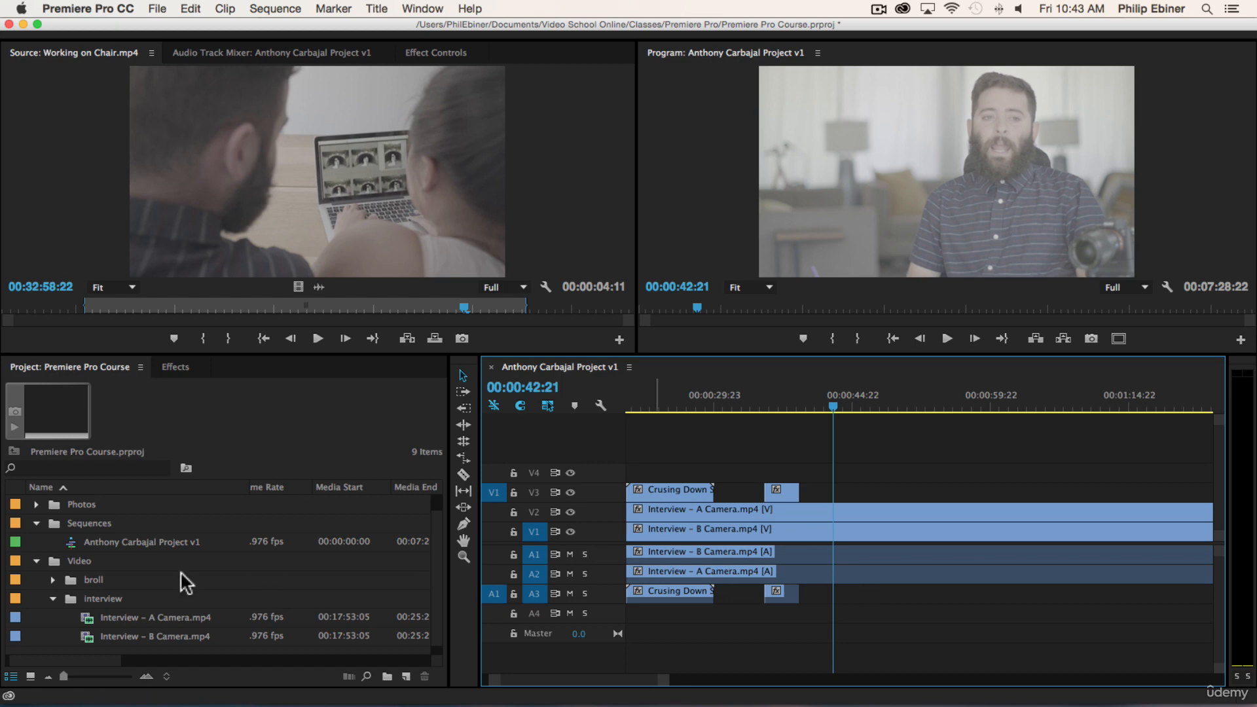
pyautogui.click(53, 597)
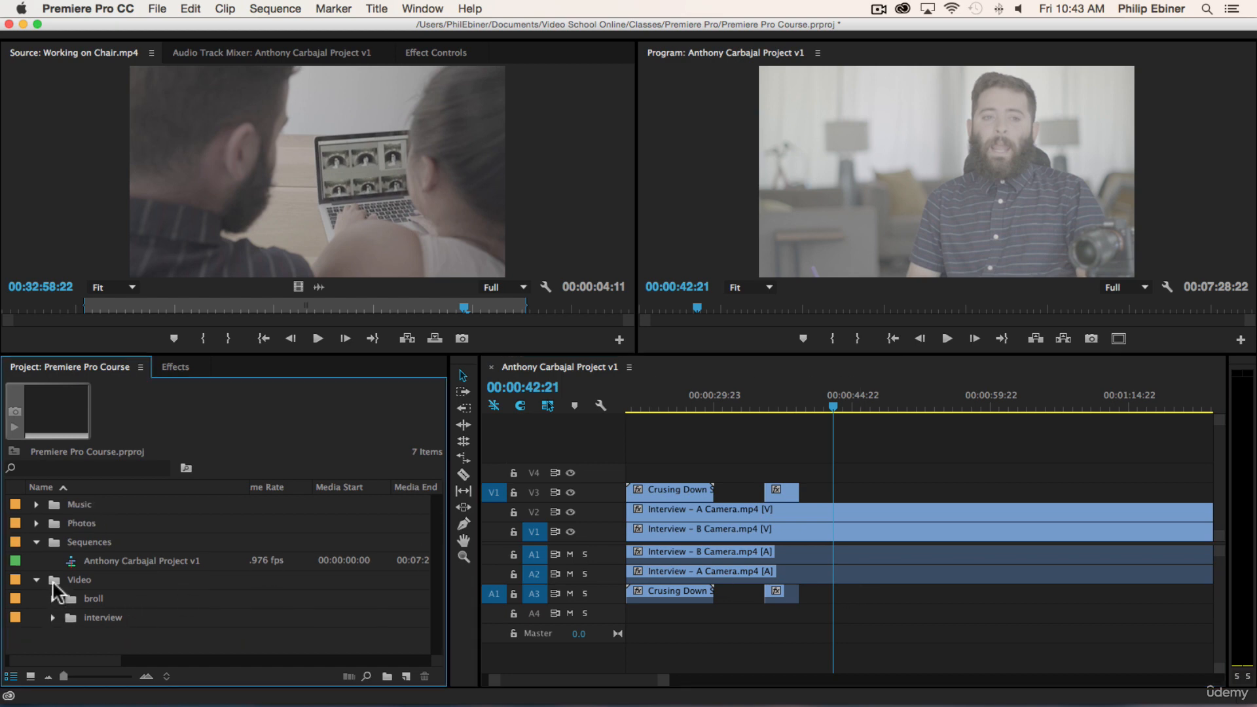
# Add Goodbye Summer.wav from the Music bin to audio track A4, starting slightly before 00:00:14:23.
pyautogui.click(37, 504)
pyautogui.click(143, 524)
pyautogui.moveTo(143, 524); pyautogui.dragTo(681, 618)
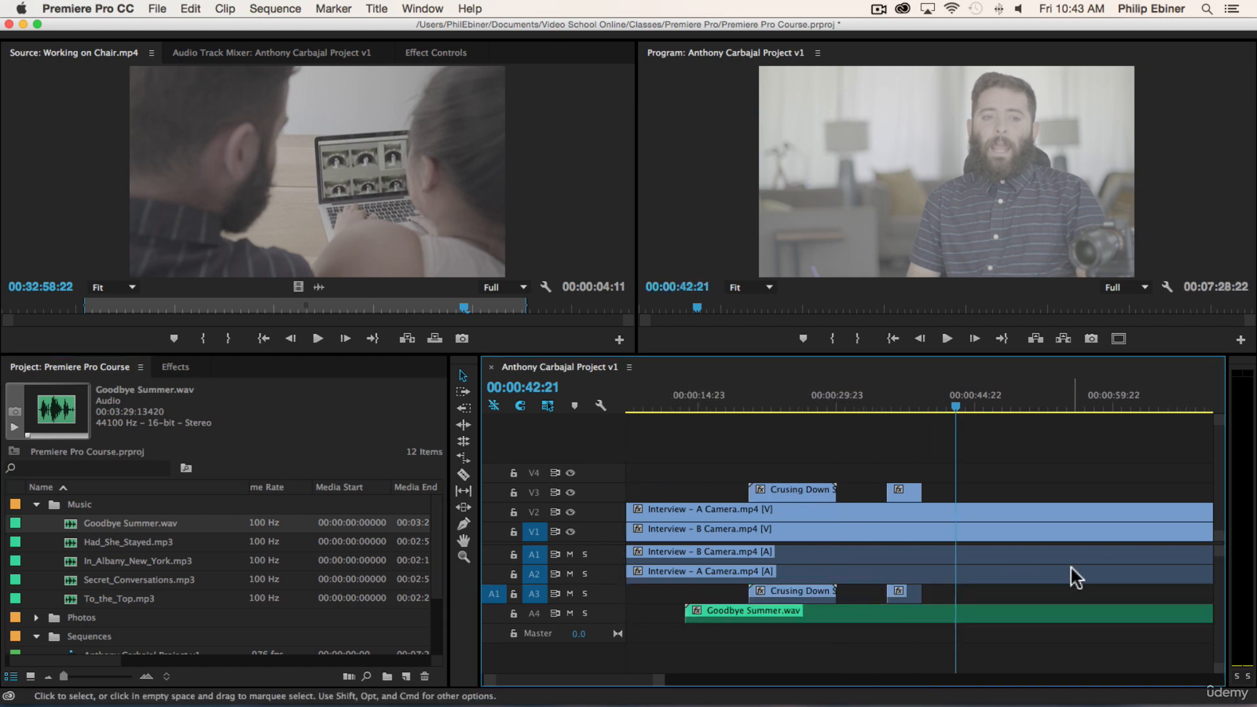
# Open Goodbye Summer.wav as the source and mark its In point at 00;02;16;24 and its Out point at 00;03;00;11.
pyautogui.doubleClick(74, 524)
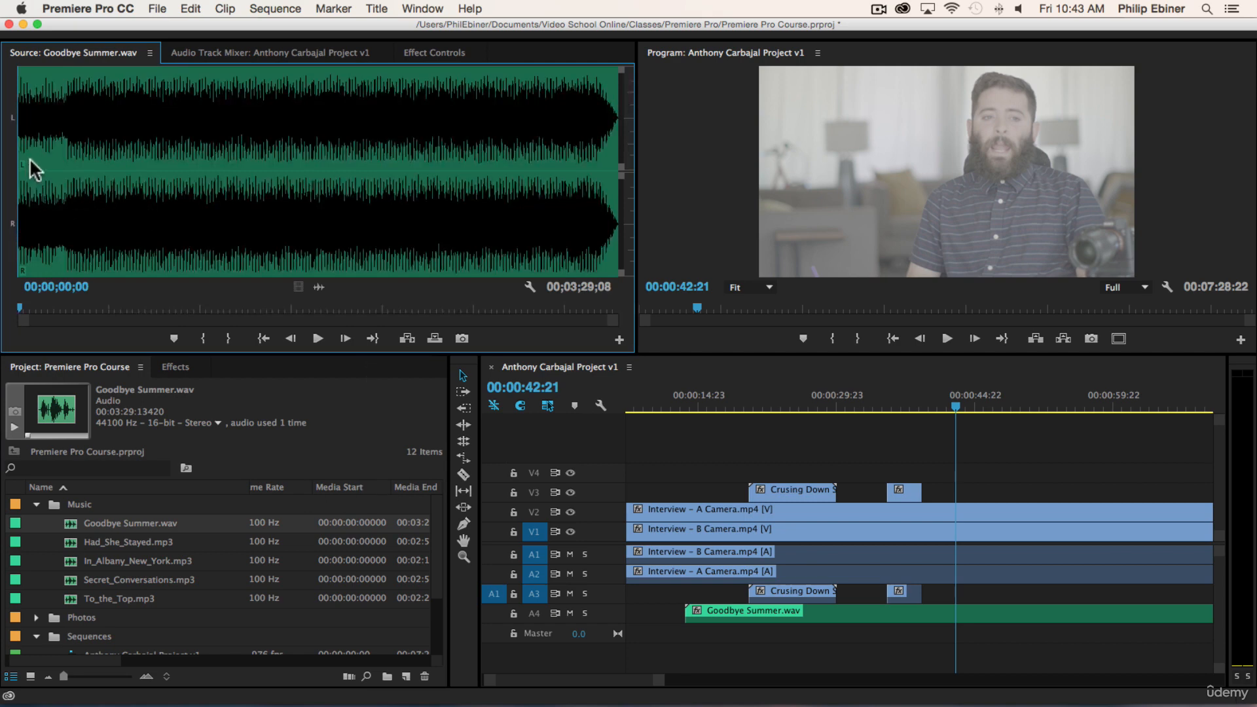
pyautogui.click(411, 175)
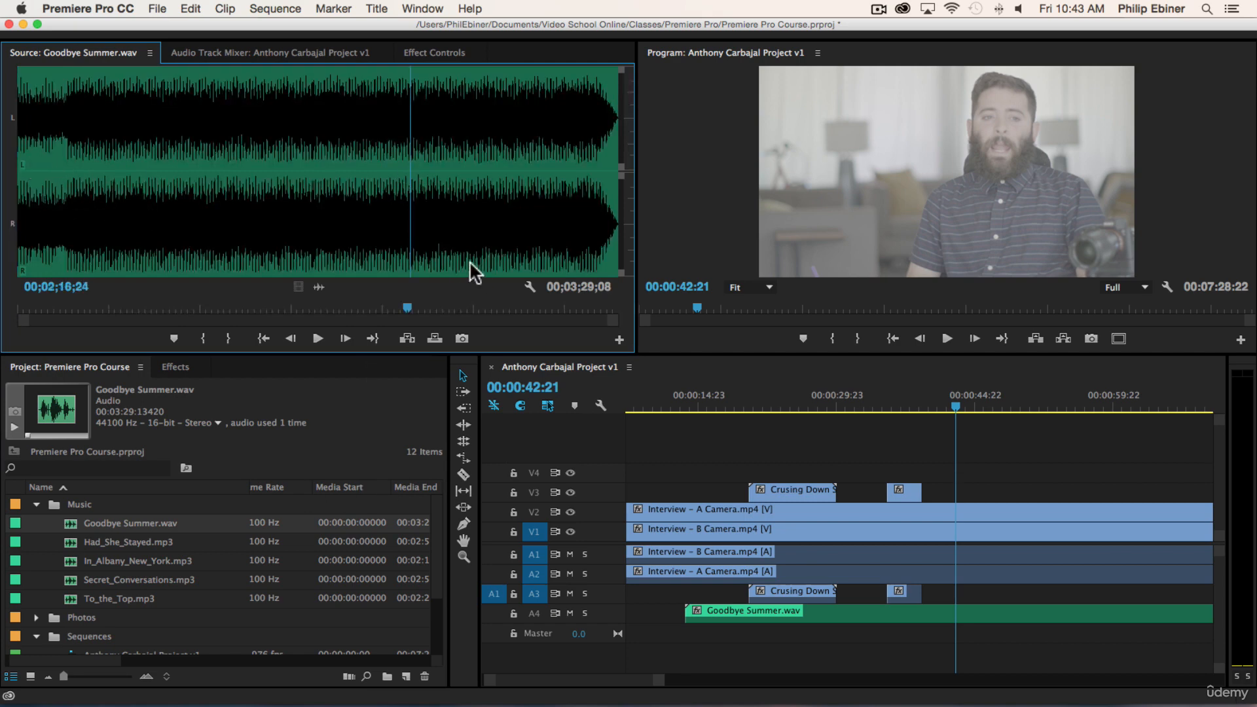
pyautogui.press('i')
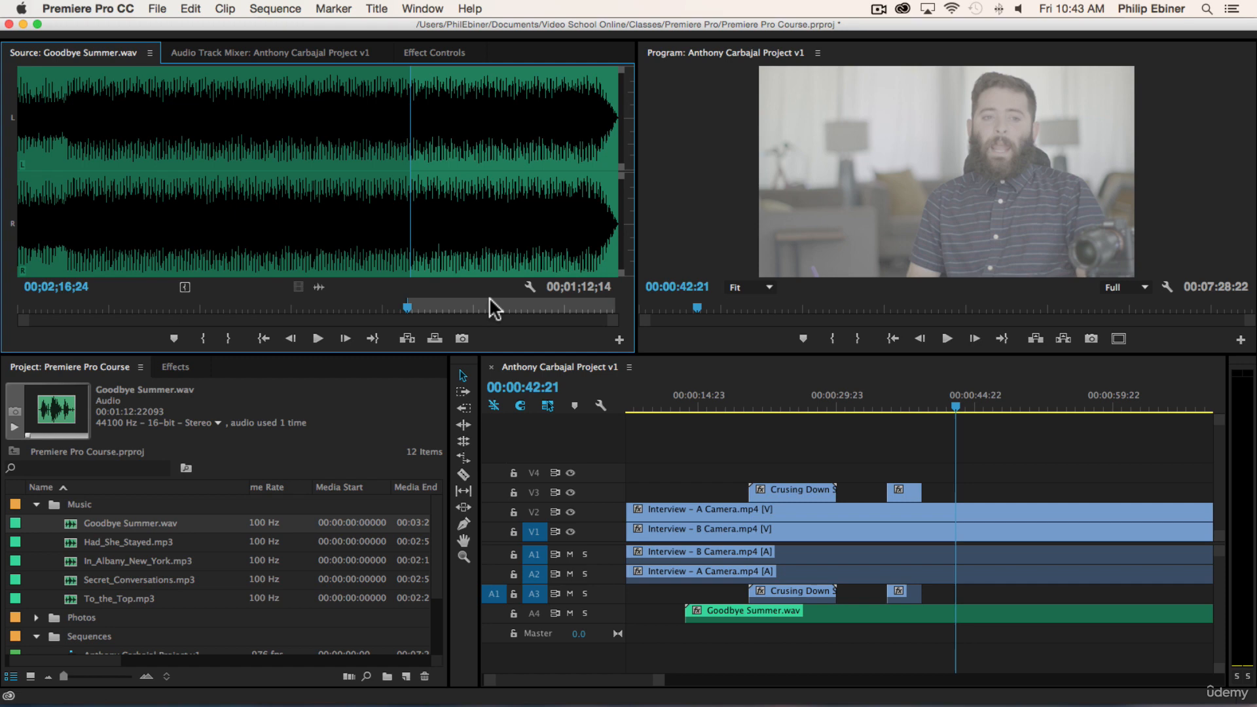
pyautogui.click(532, 306)
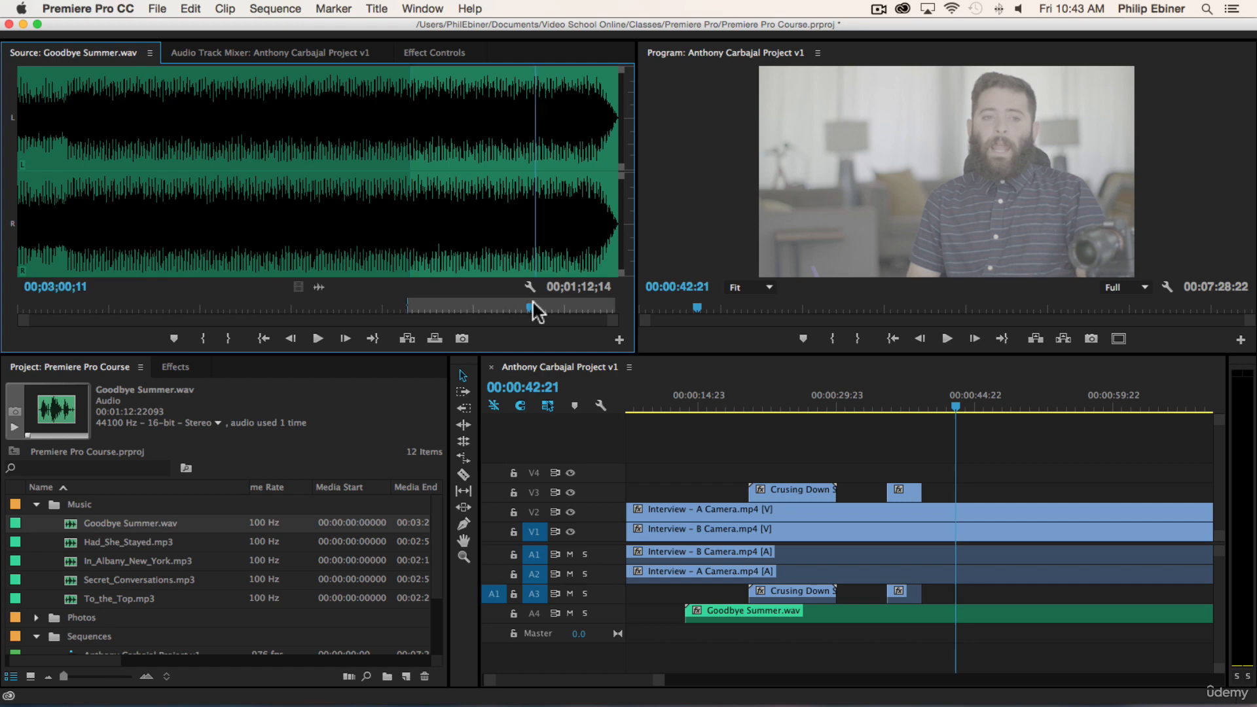
pyautogui.press('o')
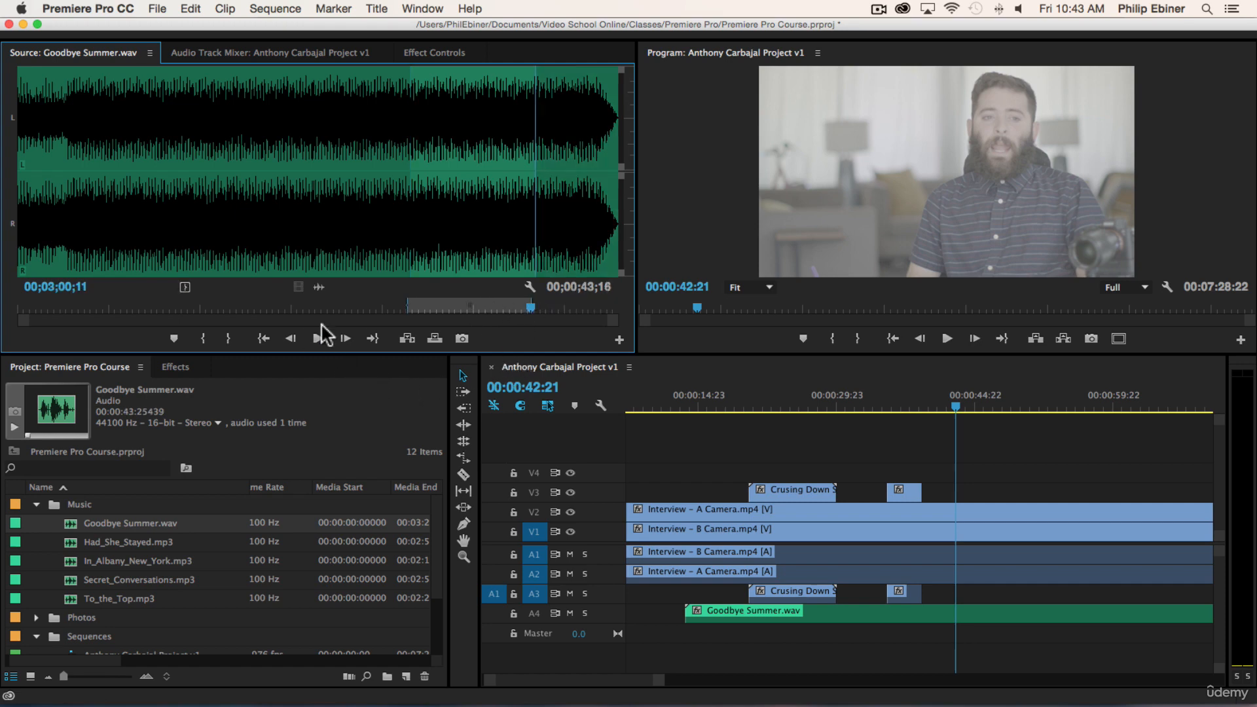
# Try overwriting the marked Goodbye Summer.wav range onto track A3 at 00:00:42:21 and inserting it again after that, and undo both edits.
pyautogui.moveTo(506, 289); pyautogui.dragTo(341, 334)
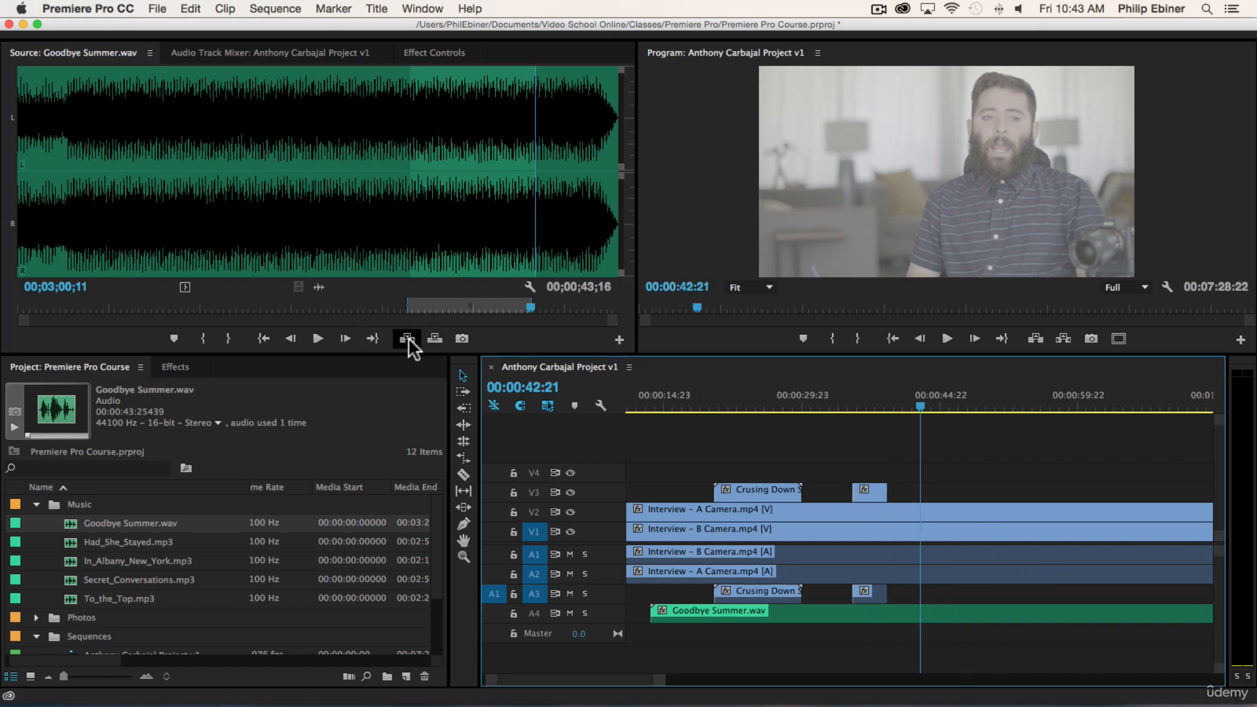
pyautogui.press('-')
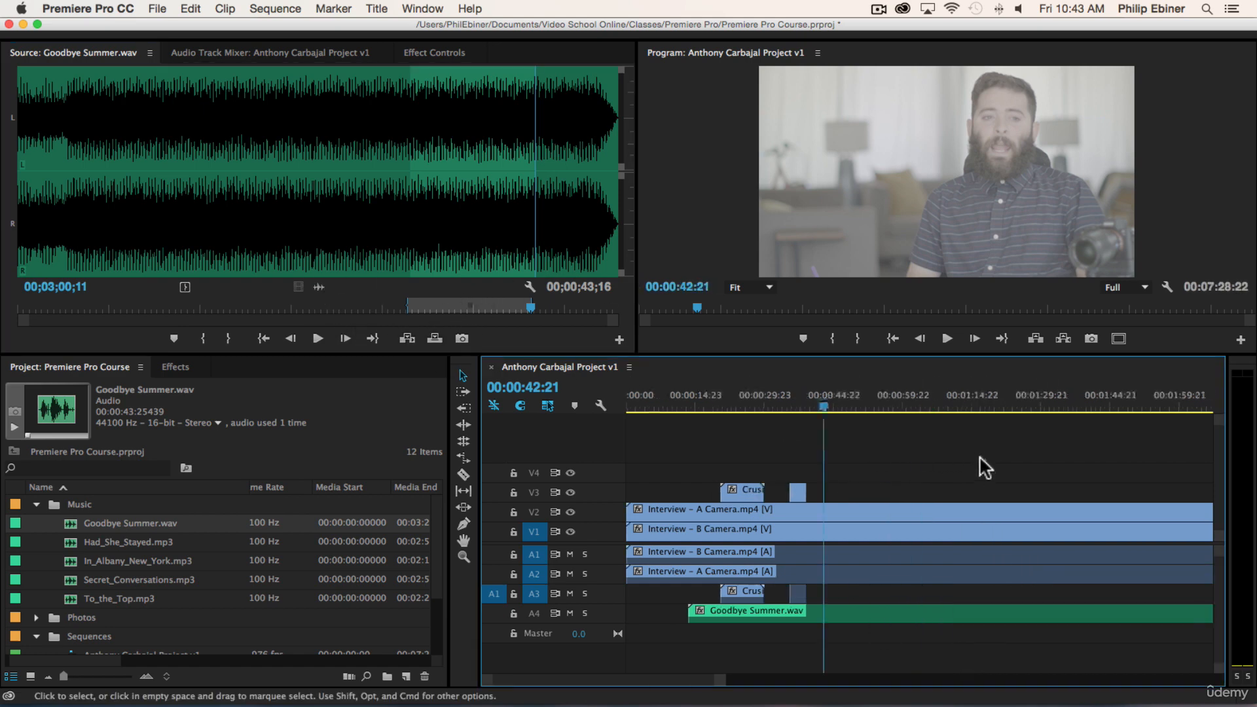
pyautogui.press('-')
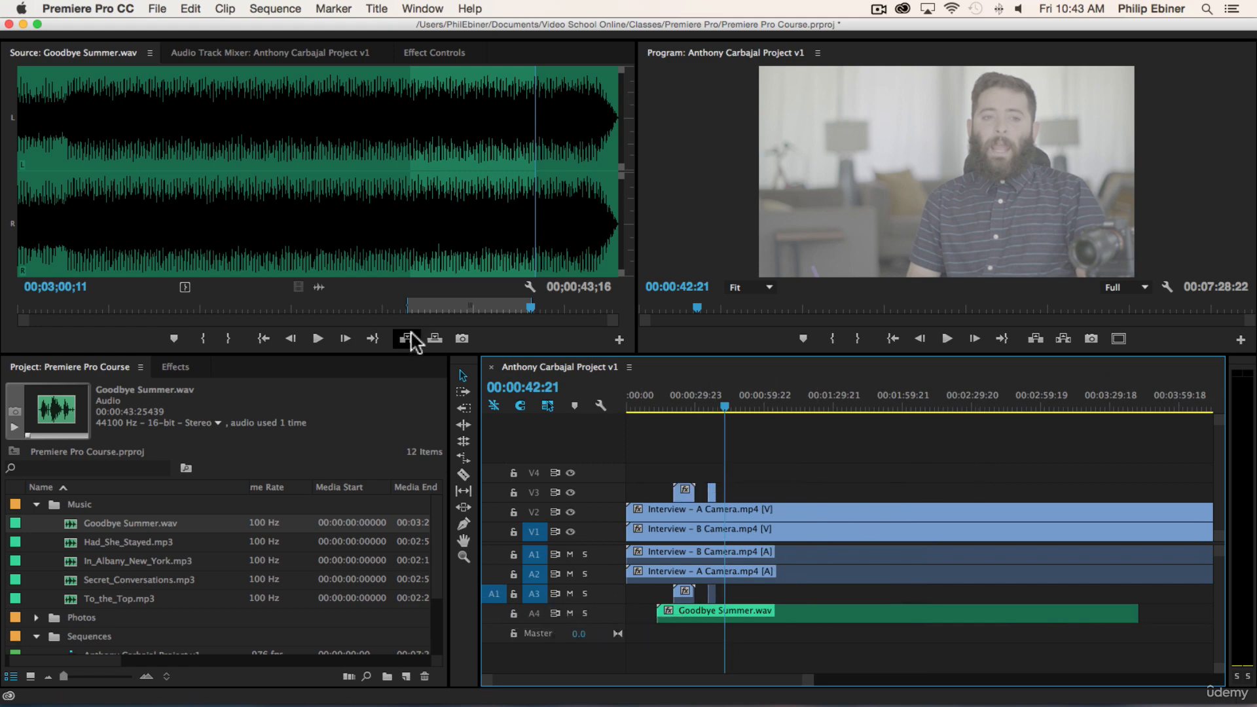
pyautogui.click(435, 338)
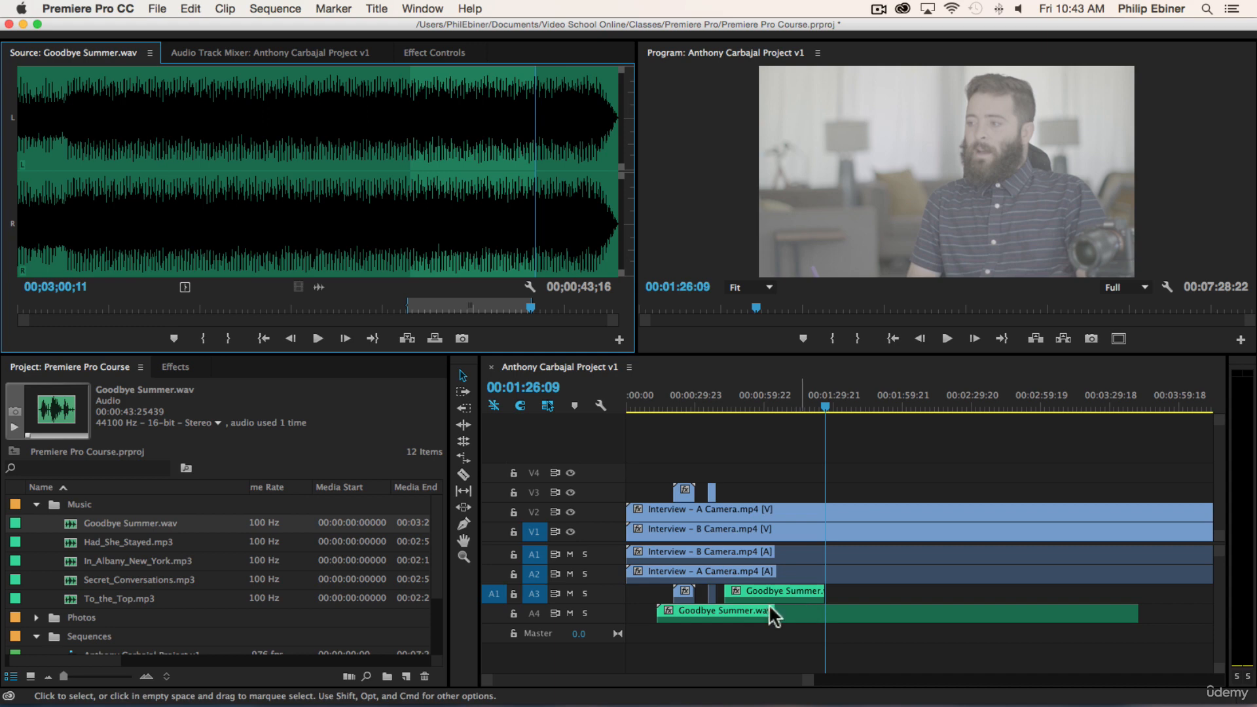
pyautogui.click(407, 338)
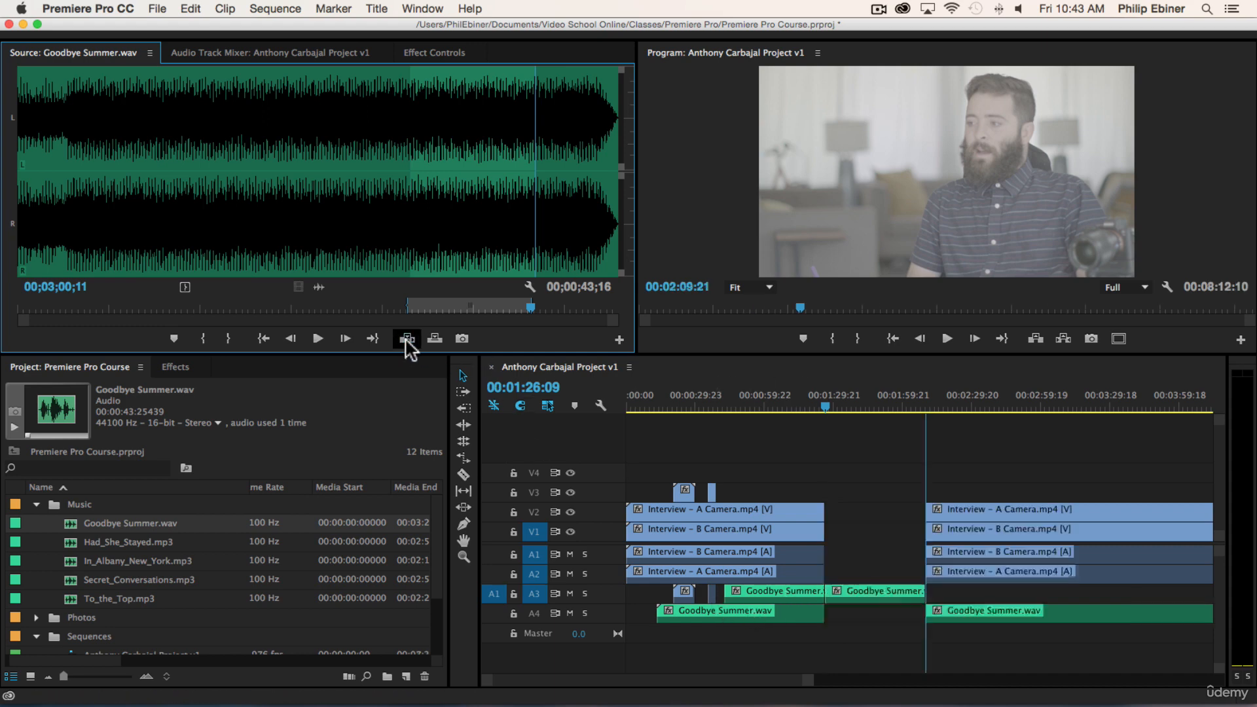
pyautogui.press('super+z')
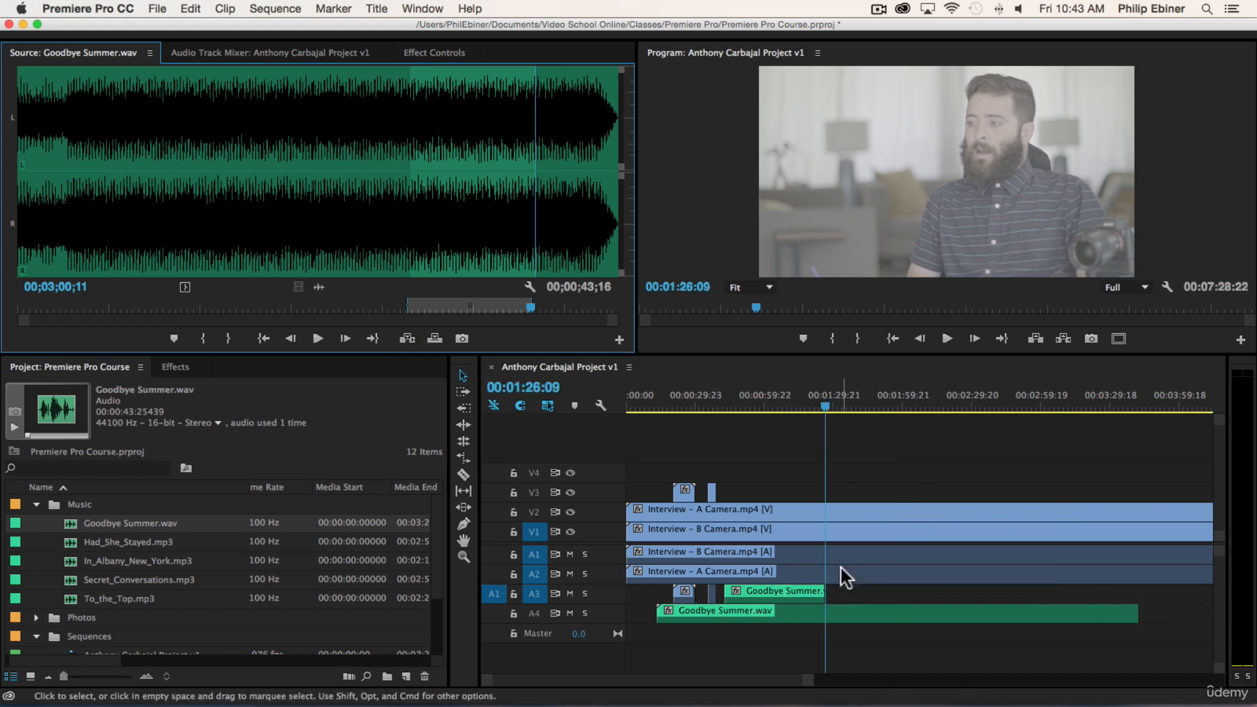
pyautogui.press('super+z')
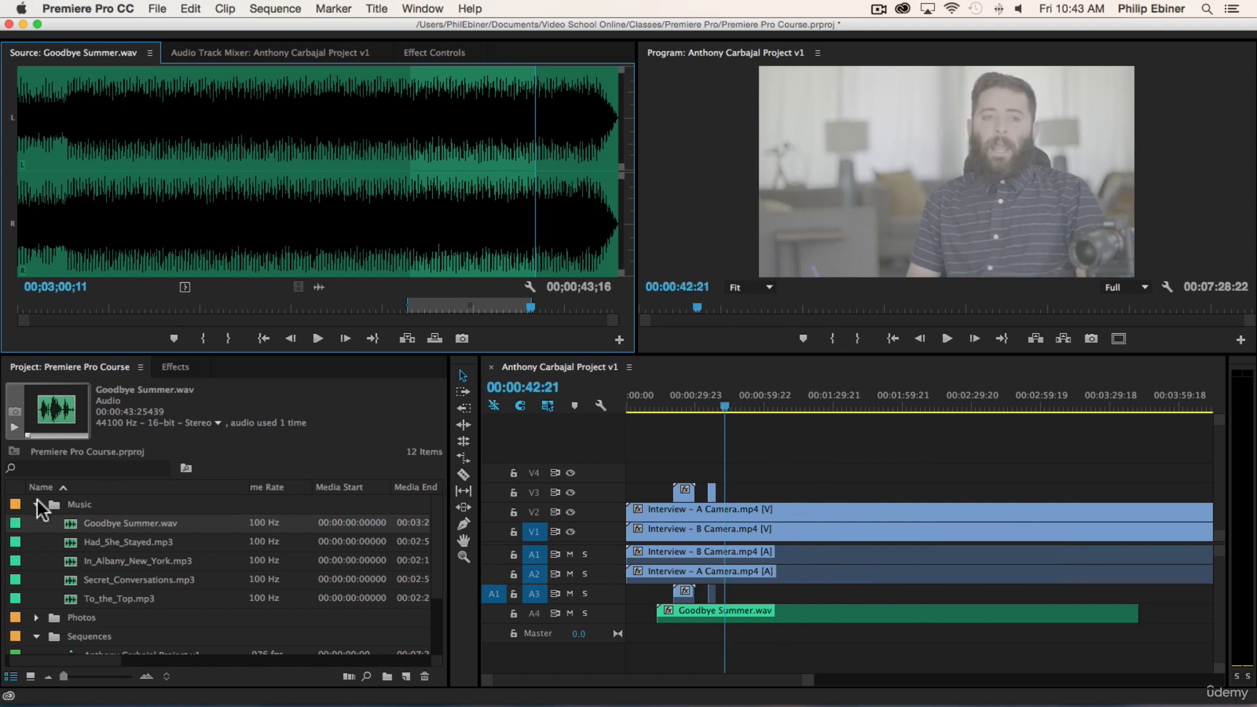
pyautogui.moveTo(669, 470); pyautogui.dragTo(780, 491)
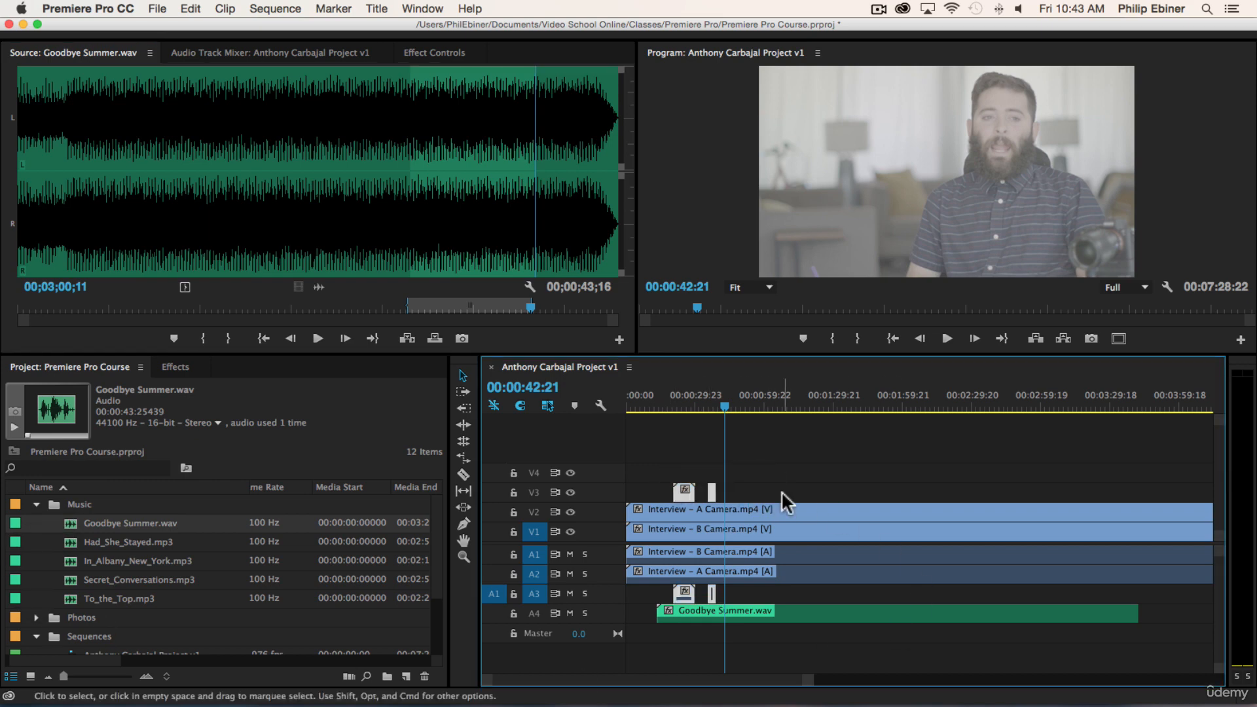
pyautogui.click(748, 469)
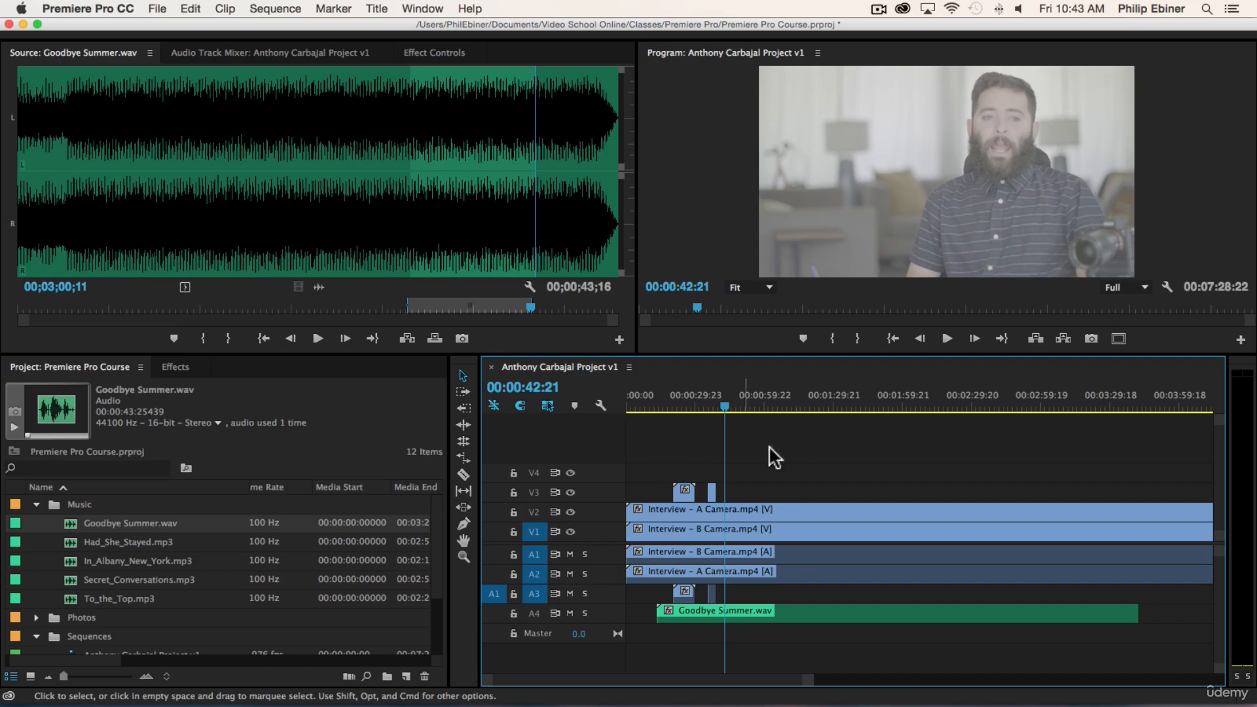